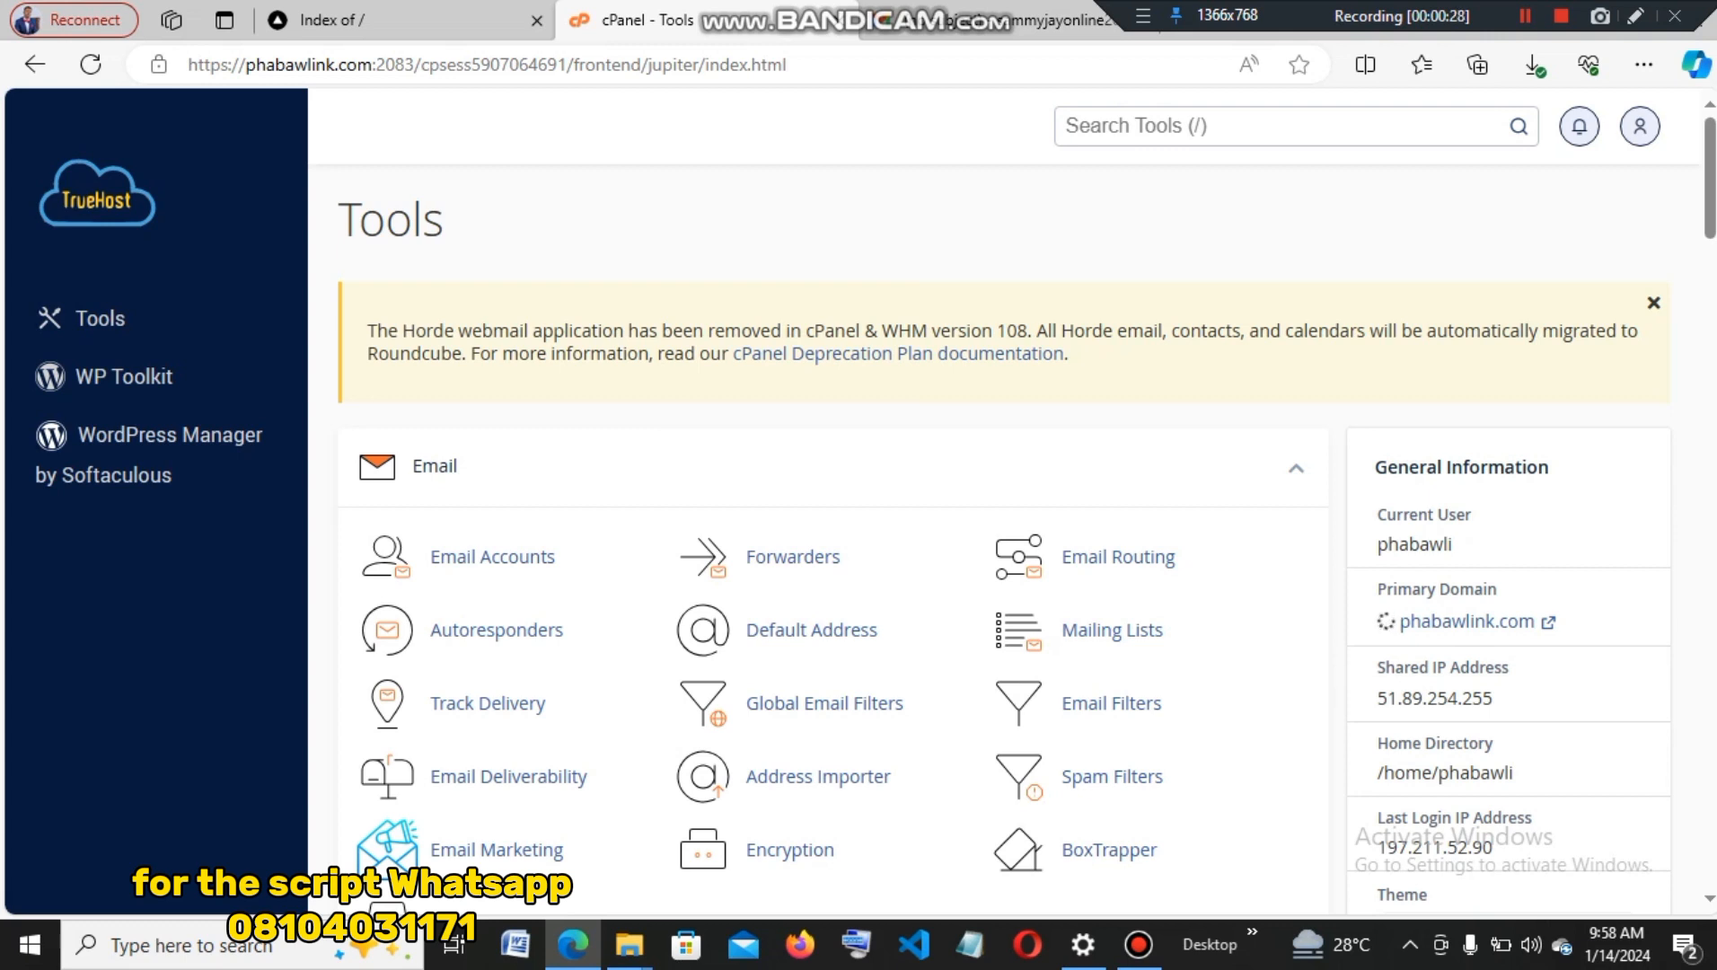
- Scroll the cPanel Tools page past Email, JetBackup and Files to the Databases tools
scroll(509, 286, down, 5)
scroll(508, 287, up, 5)
scroll(499, 303, down, 7)
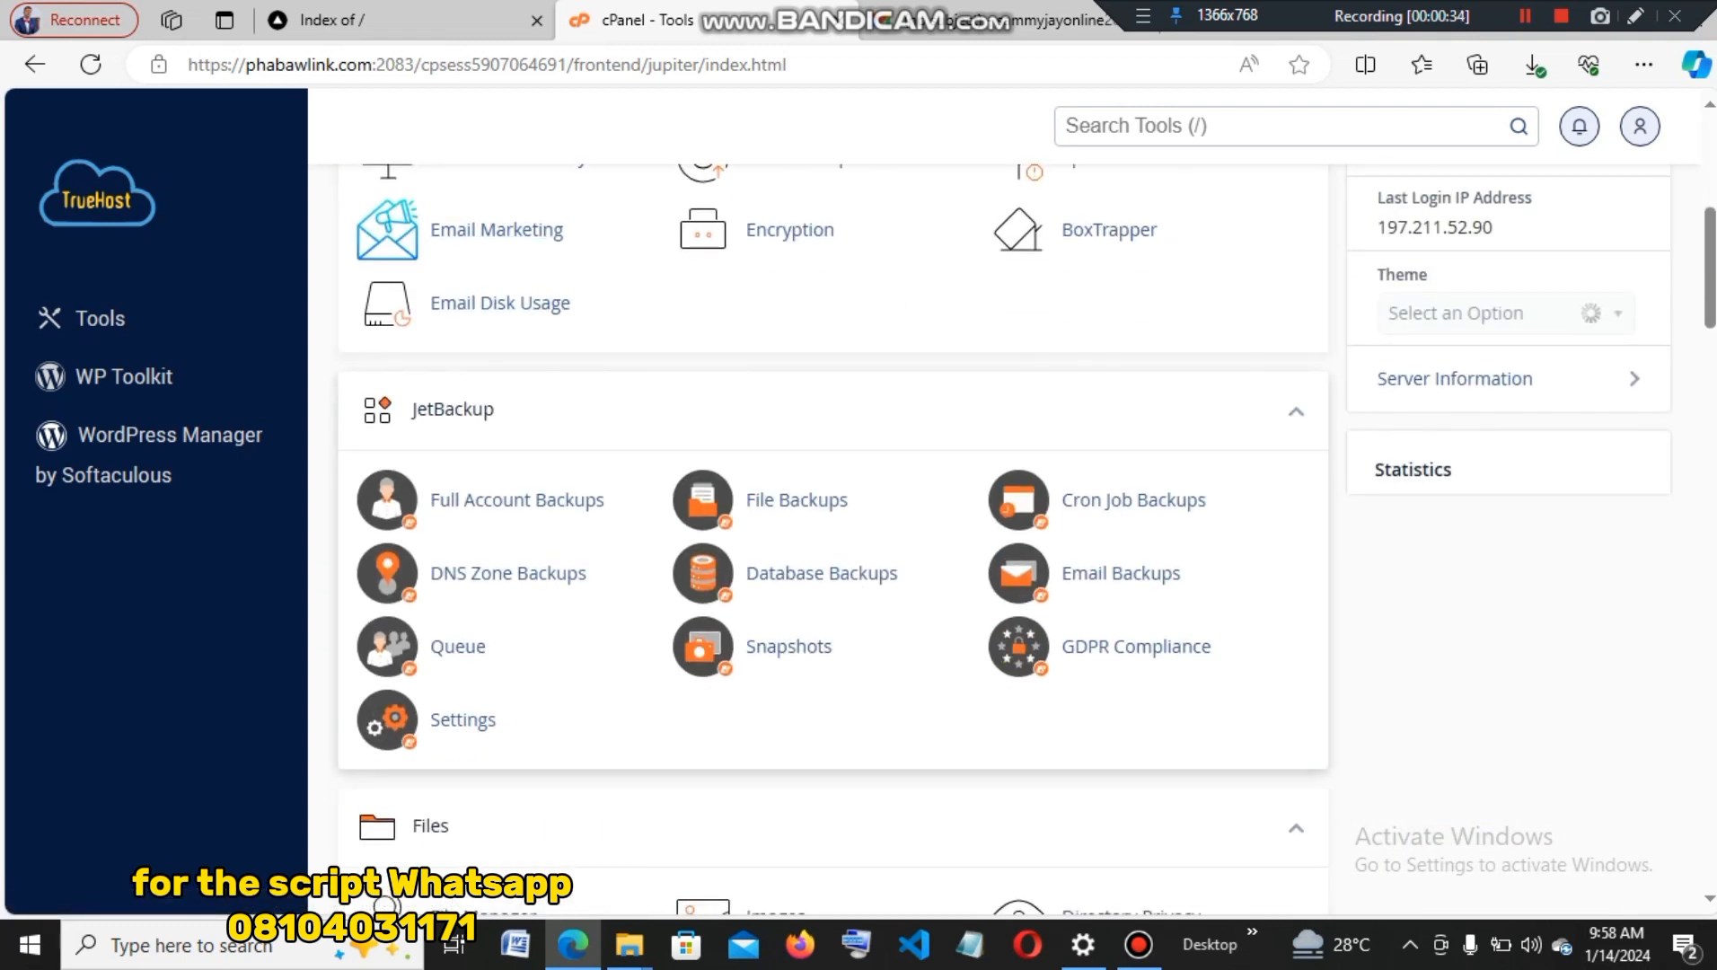
scroll(832, 539, up, 5)
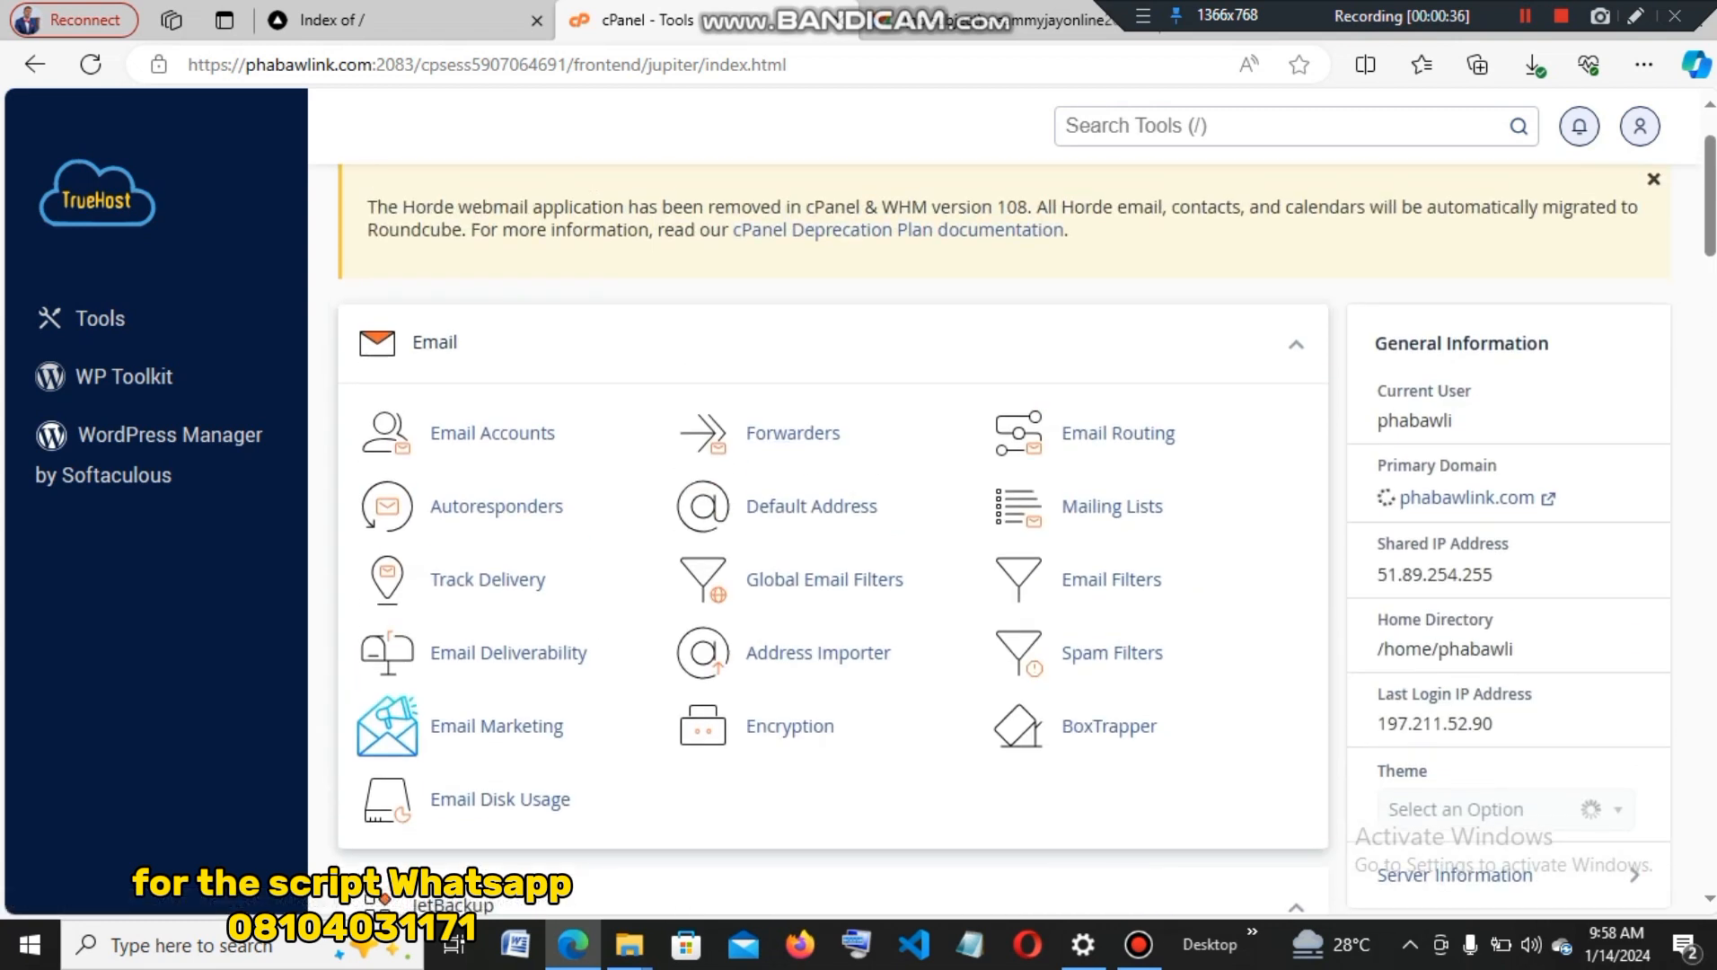
scroll(496, 464, down, 1)
scroll(497, 465, down, 6)
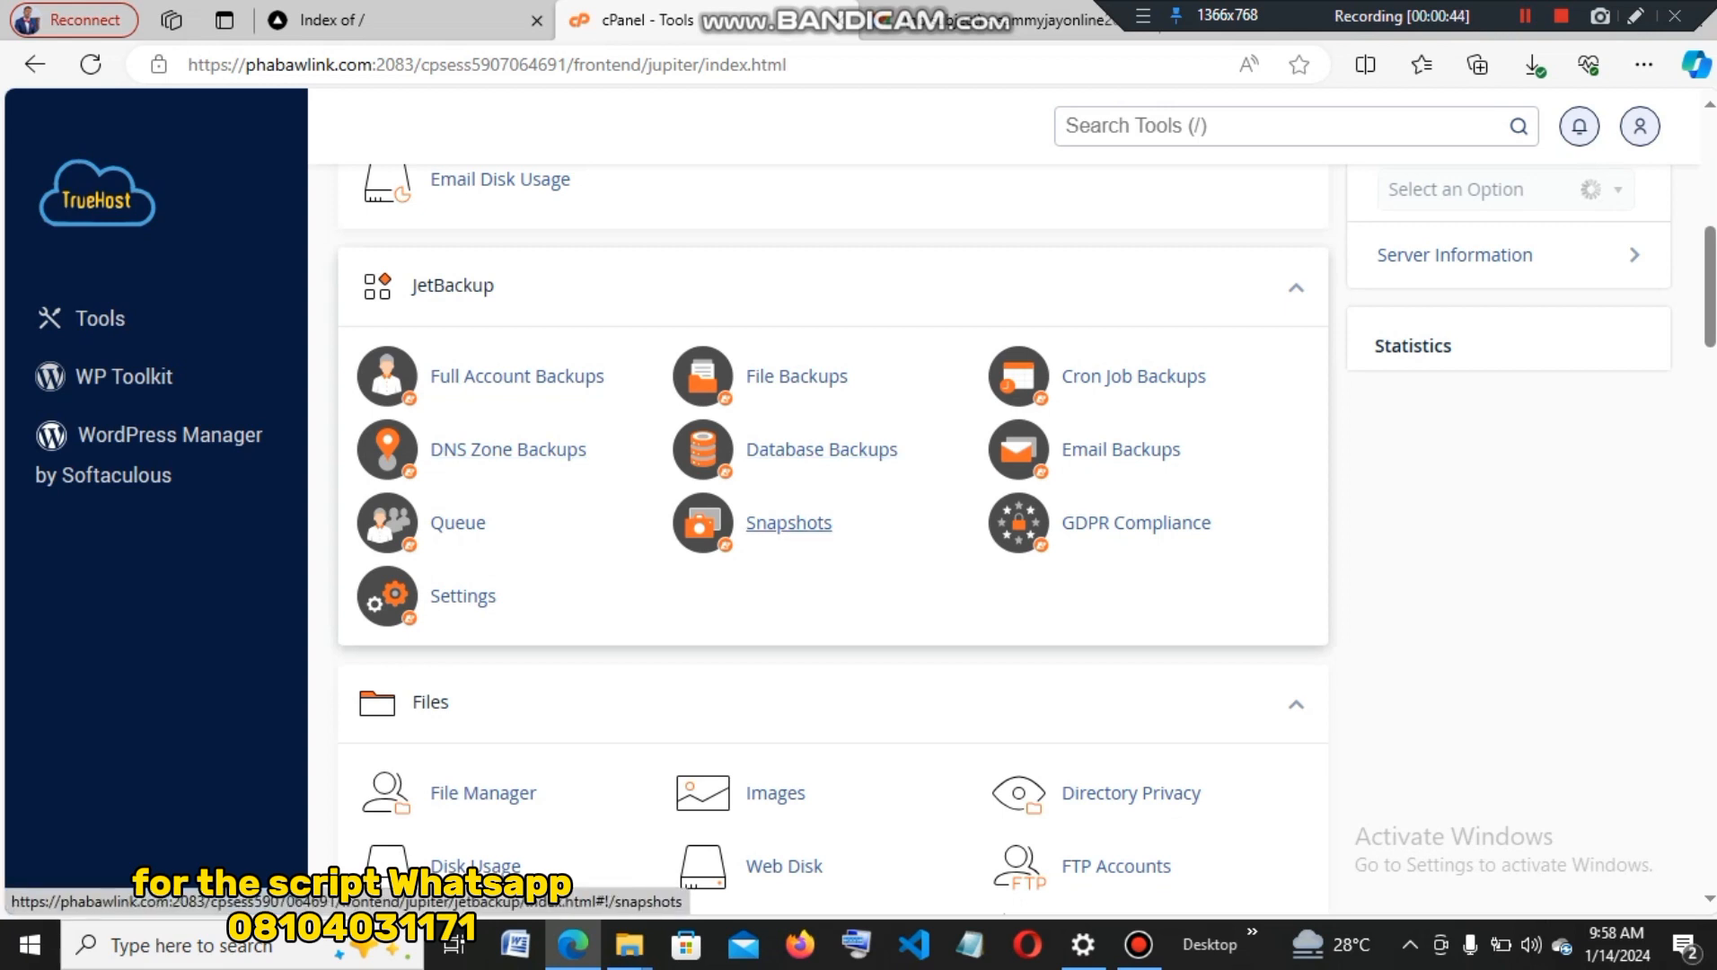
scroll(788, 522, down, 2)
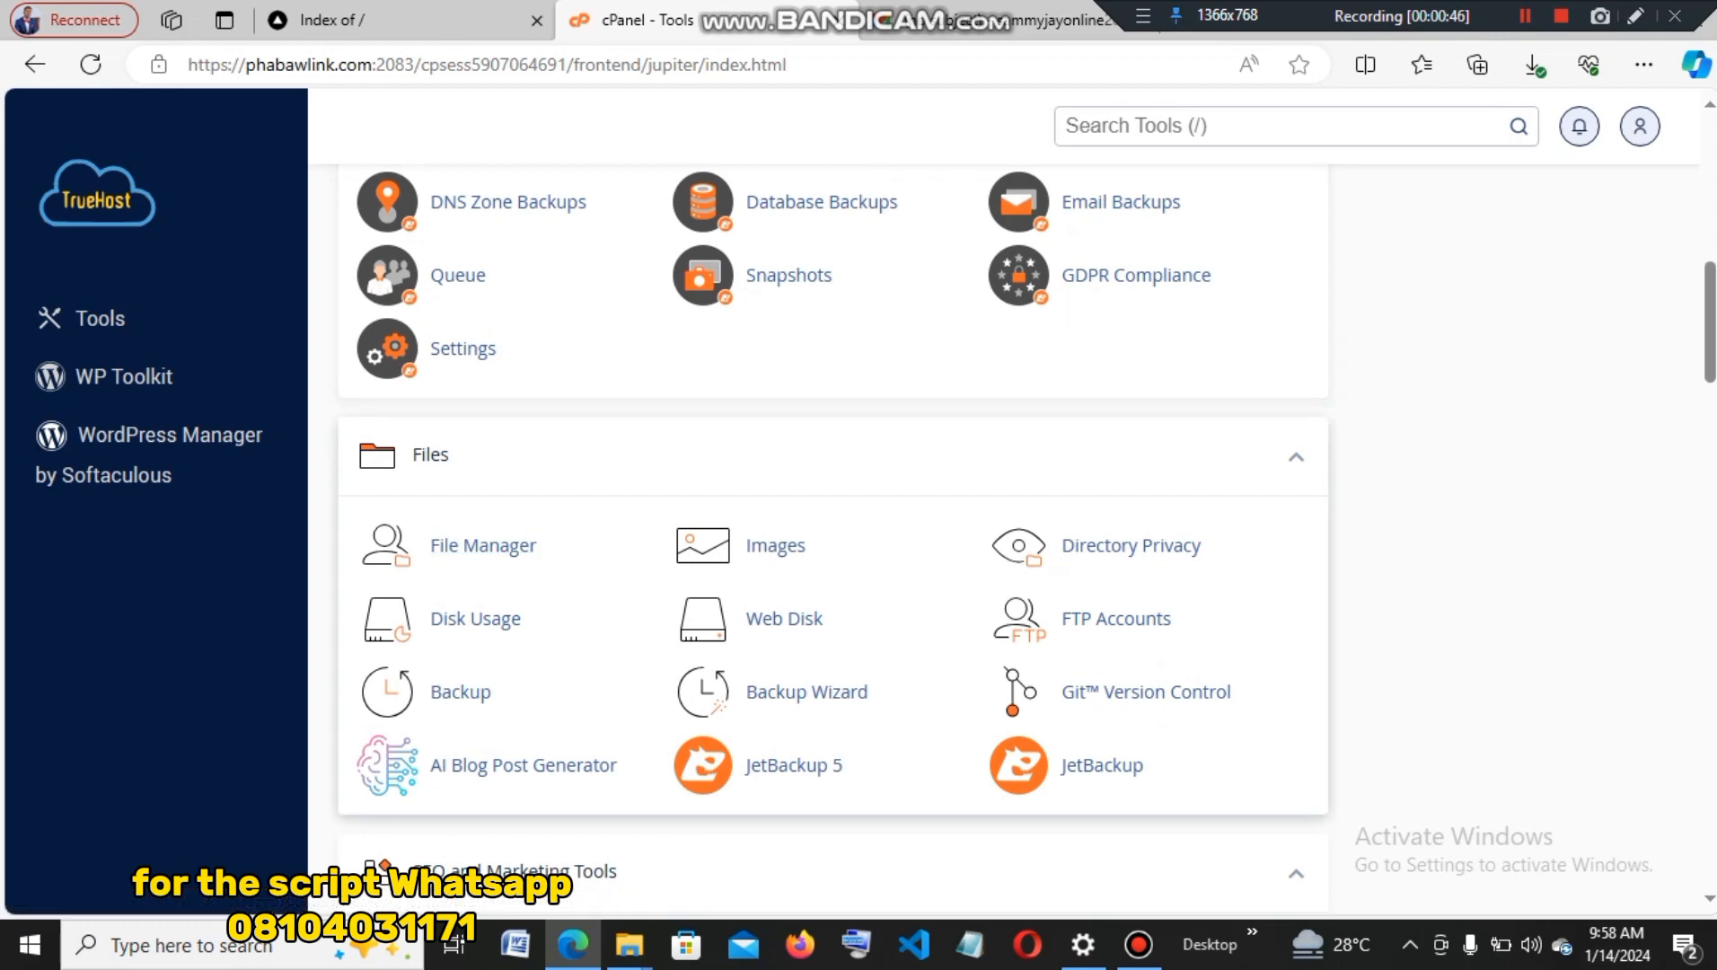
scroll(788, 522, down, 7)
scroll(788, 523, down, 2)
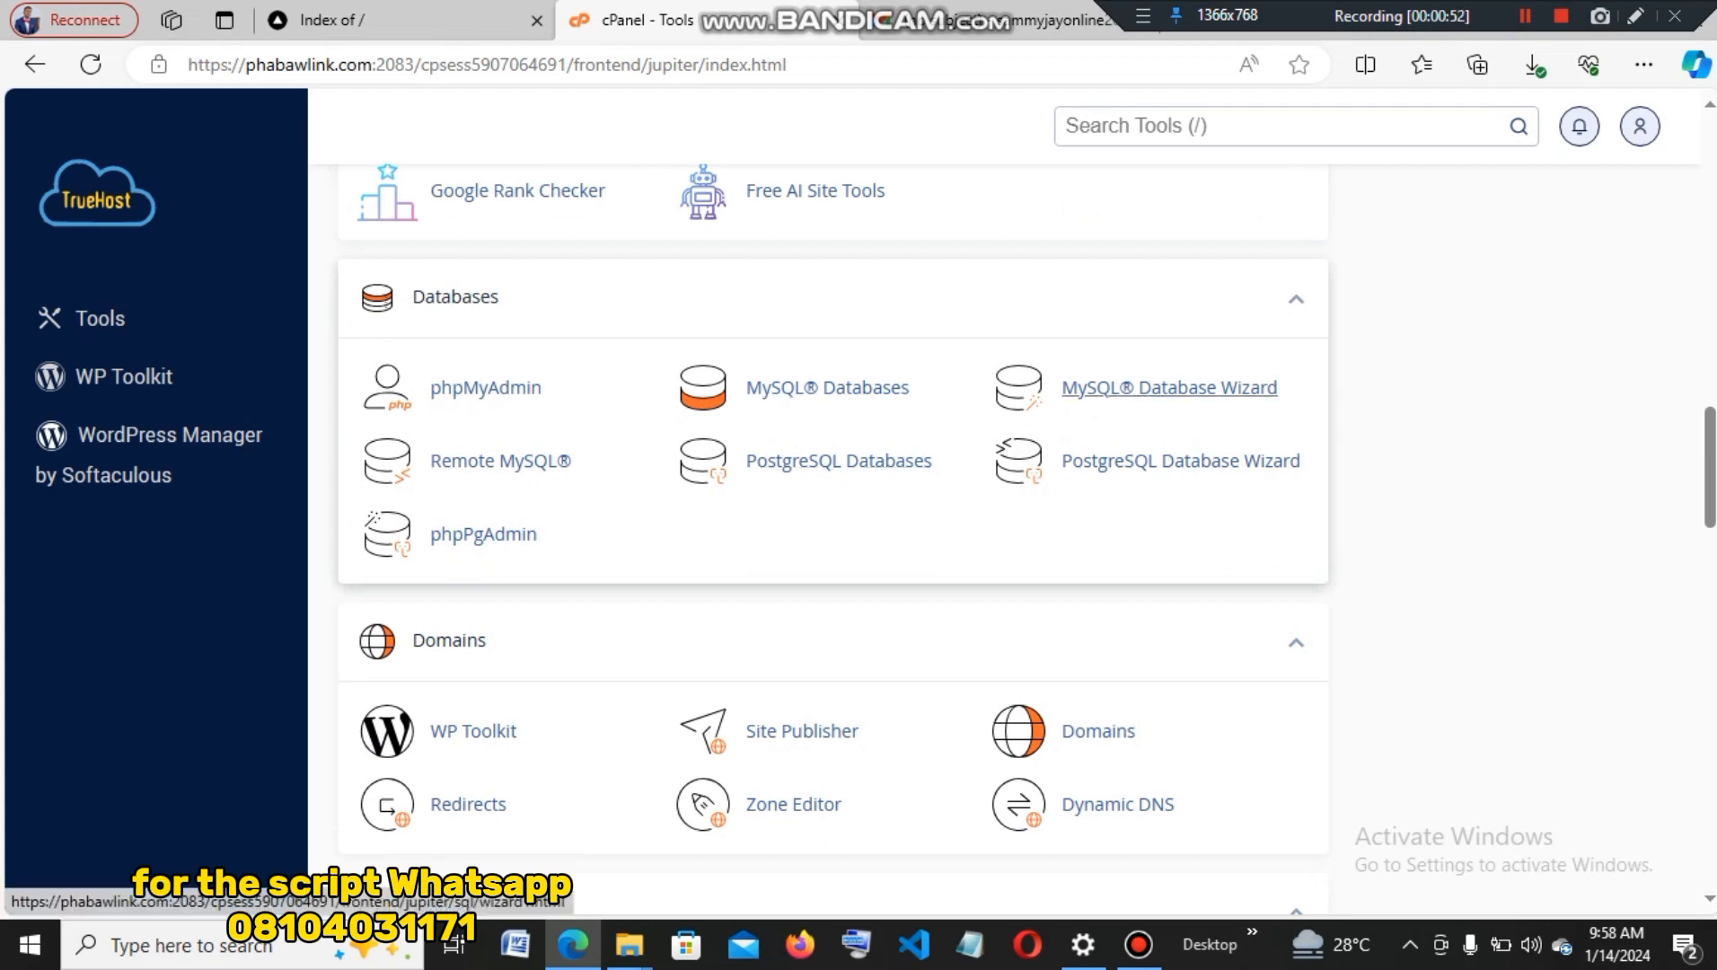
- Create a MySQL database named 'tree' (phabawli_tree) with the MySQL Database Wizard
click(1112, 395)
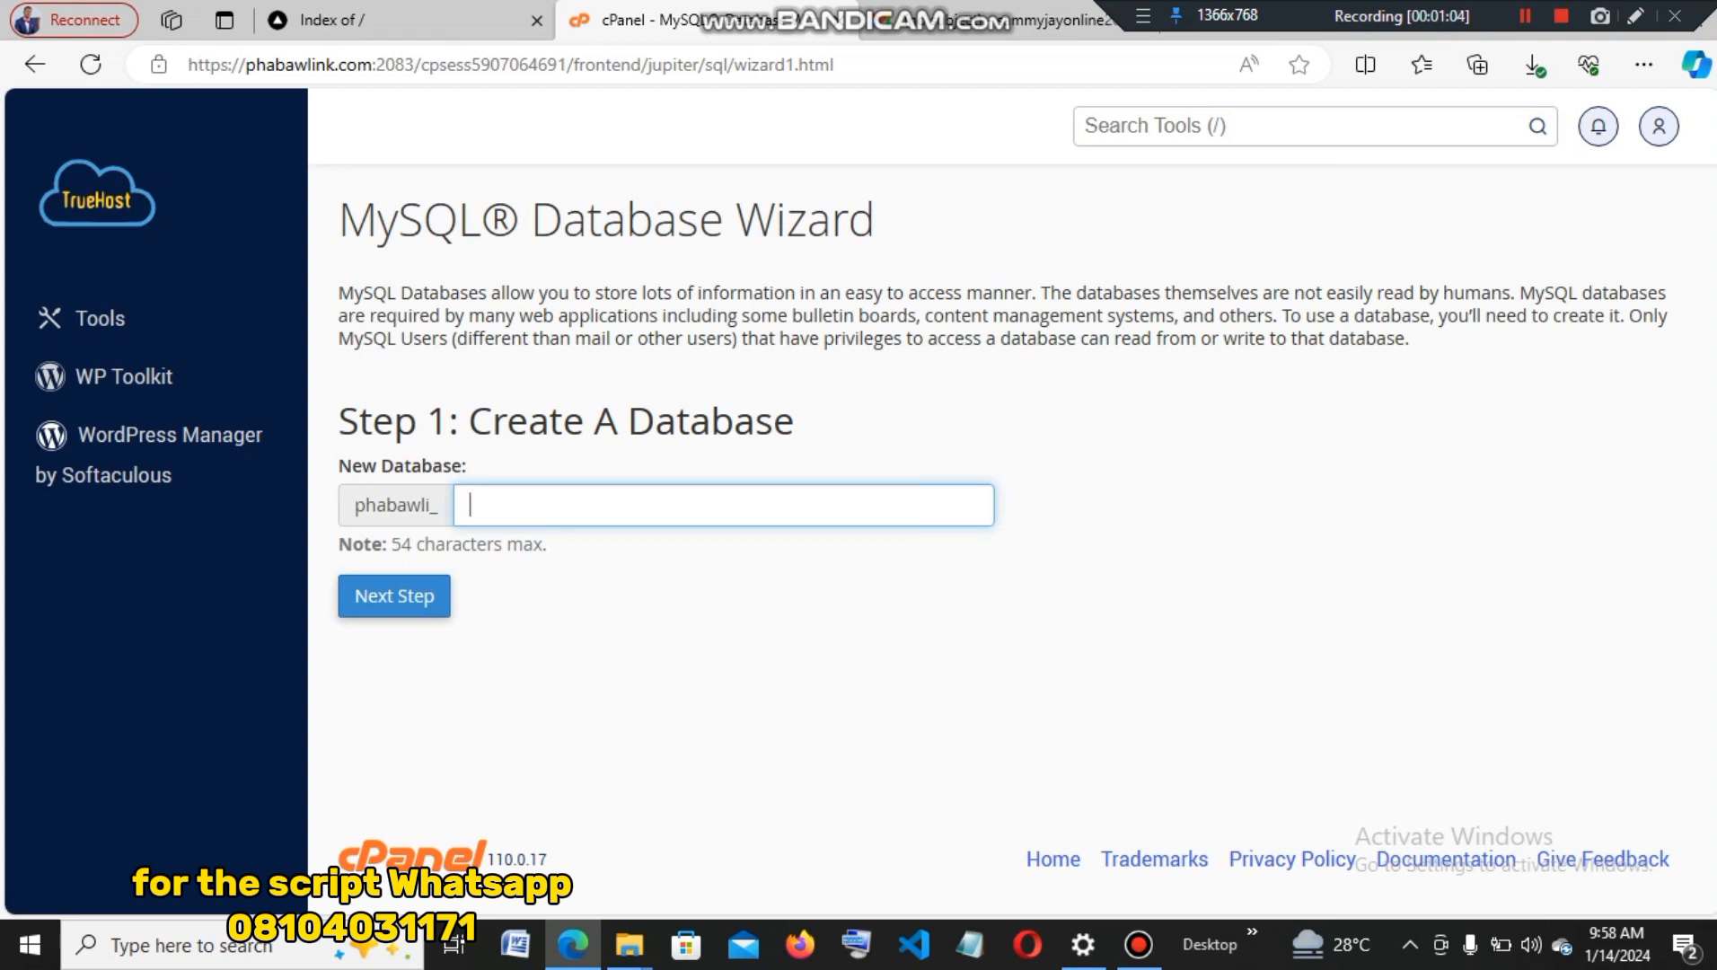
text(tree)
click(432, 594)
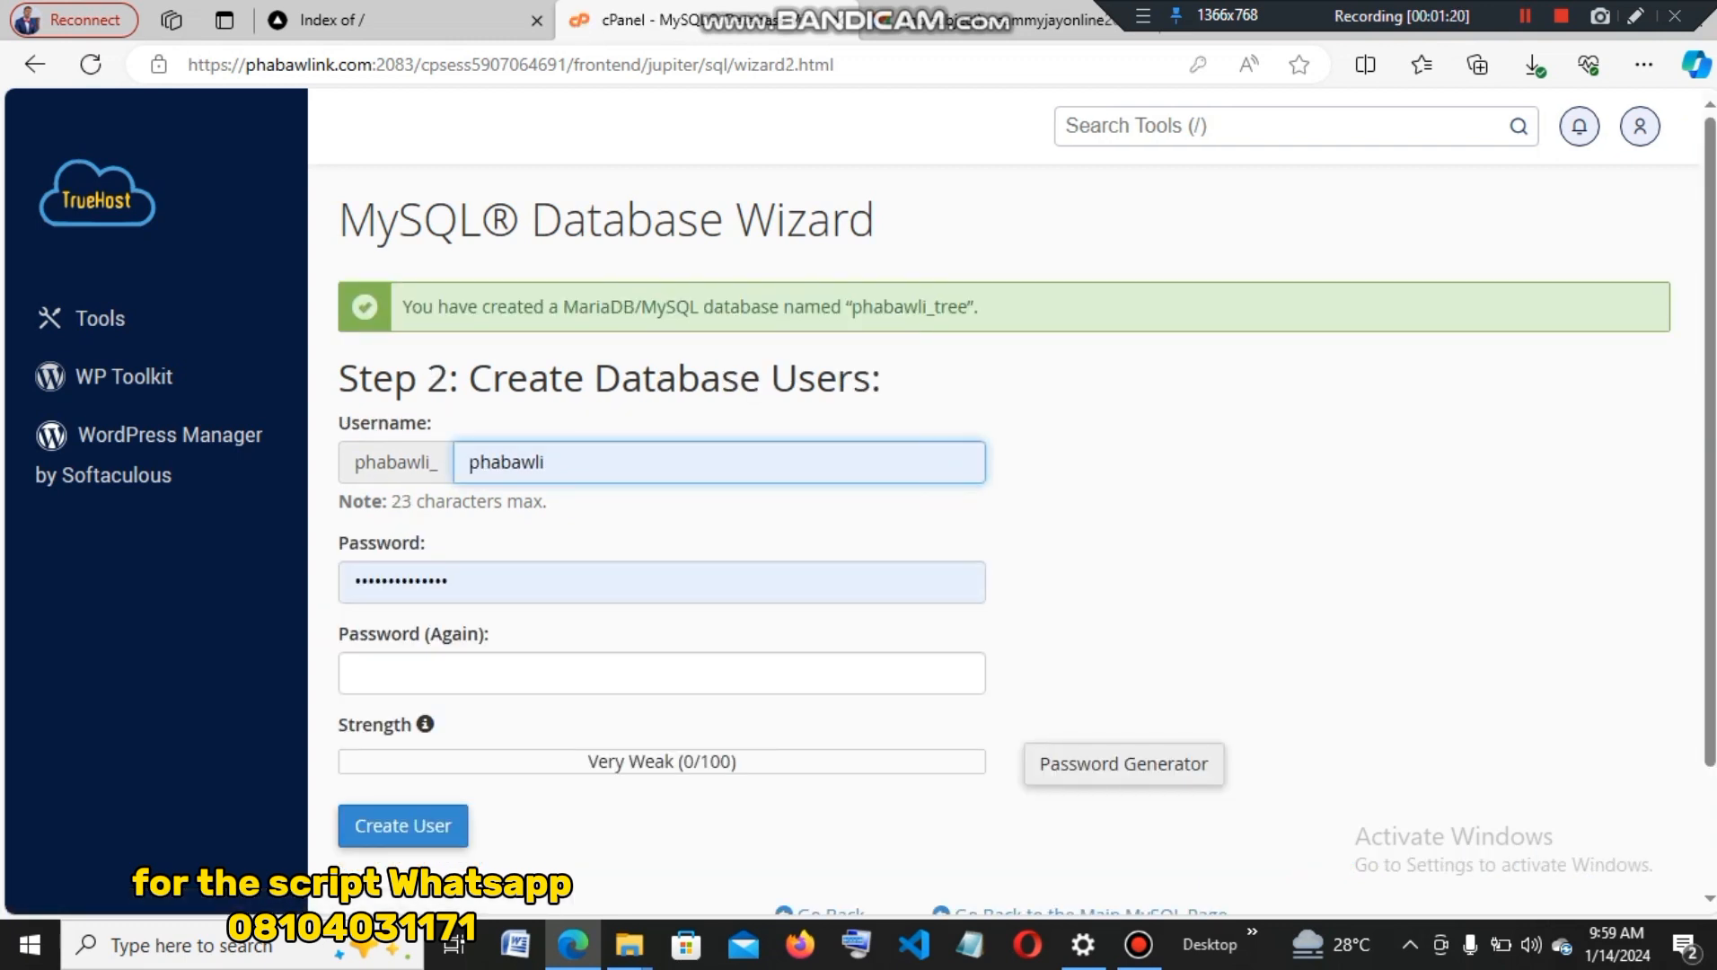
click(512, 569)
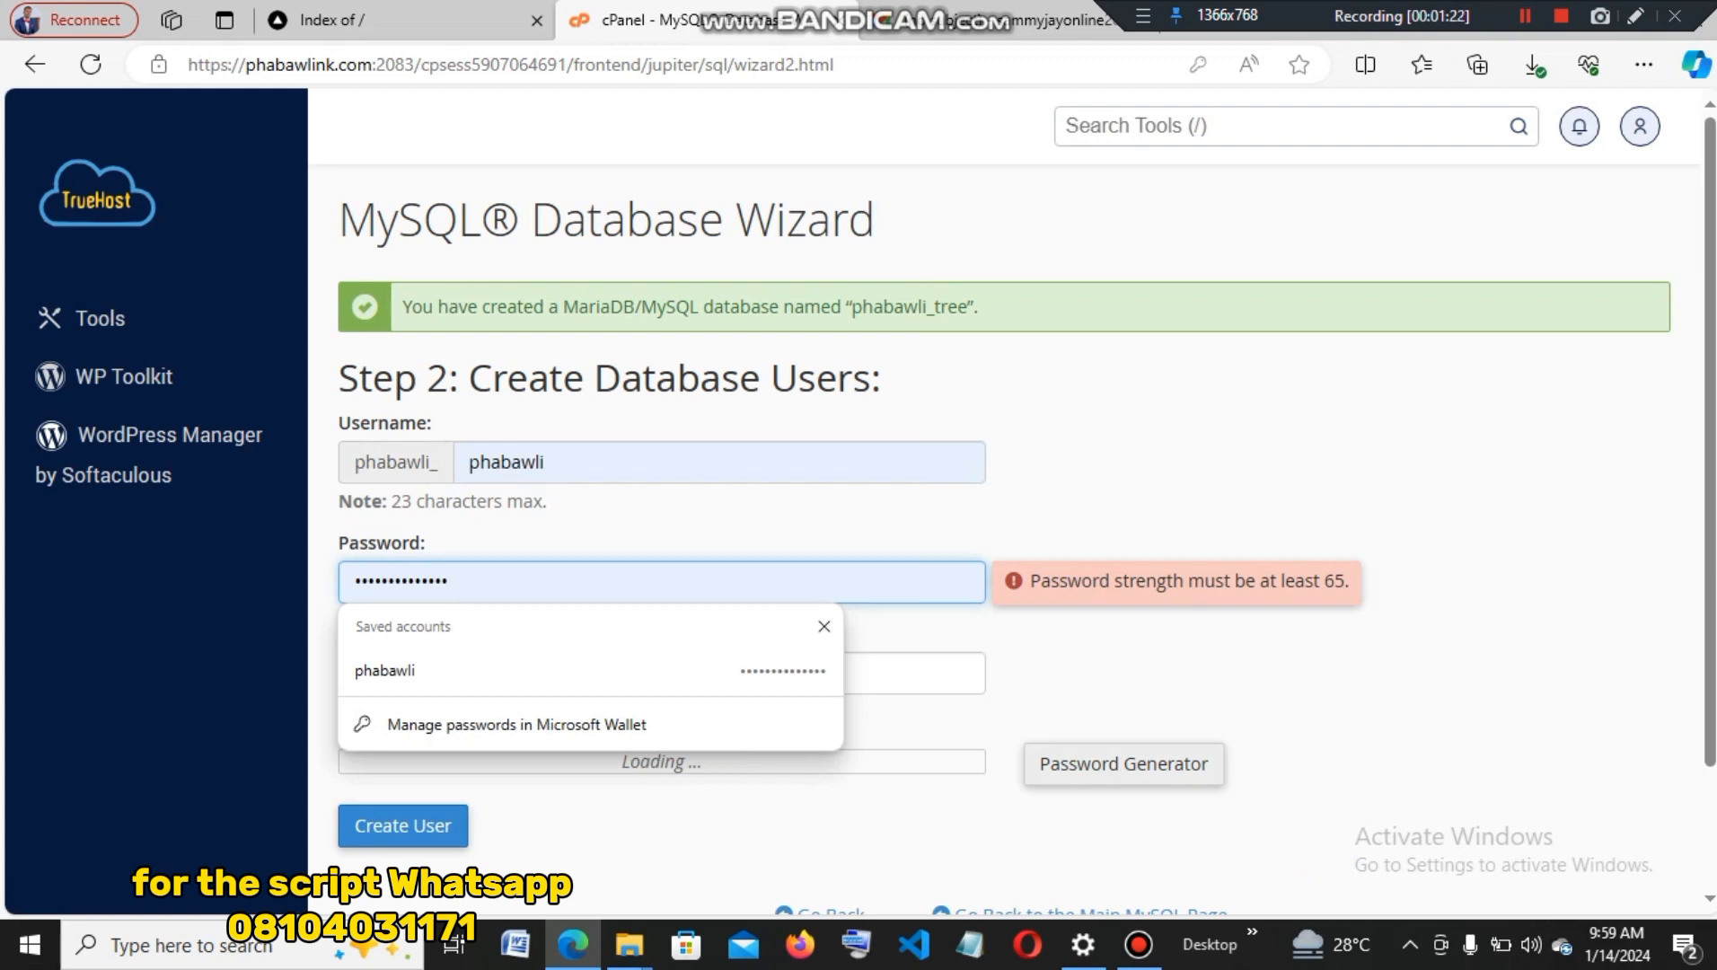
- Replace the suggested database username with 'phabawlink'
click(568, 461)
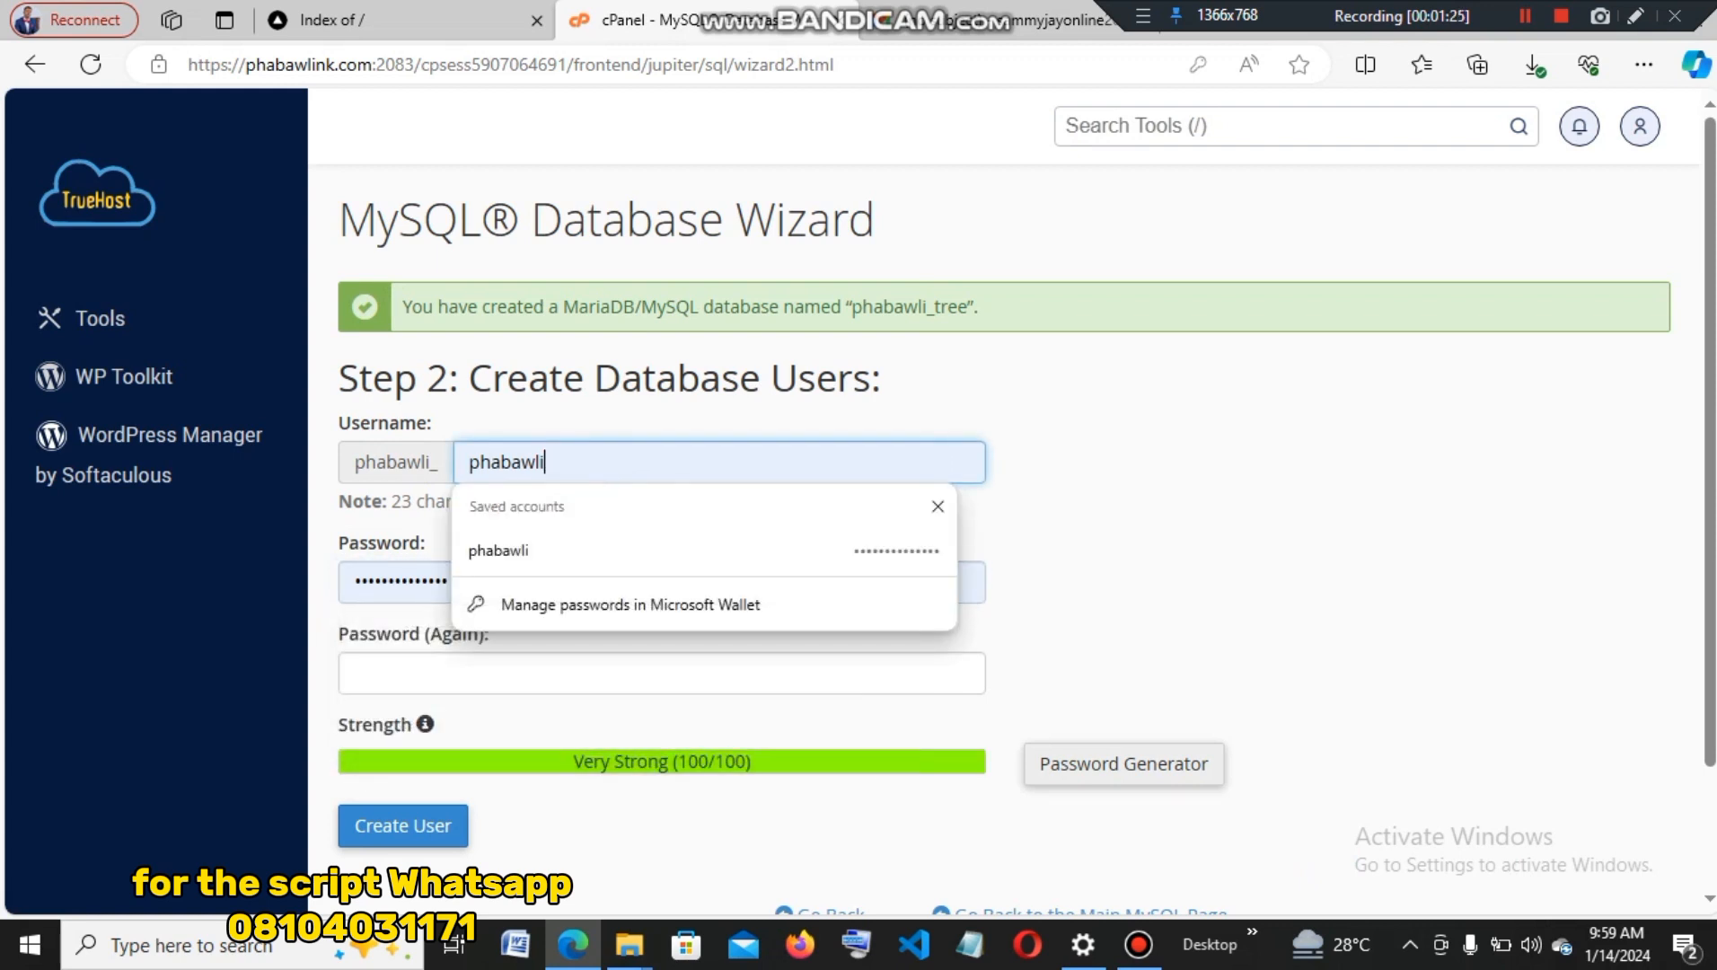
key(BackSpace)
key(BackSpace)
key(BackSpace)
key(BackSpace)
key(BackSpace)
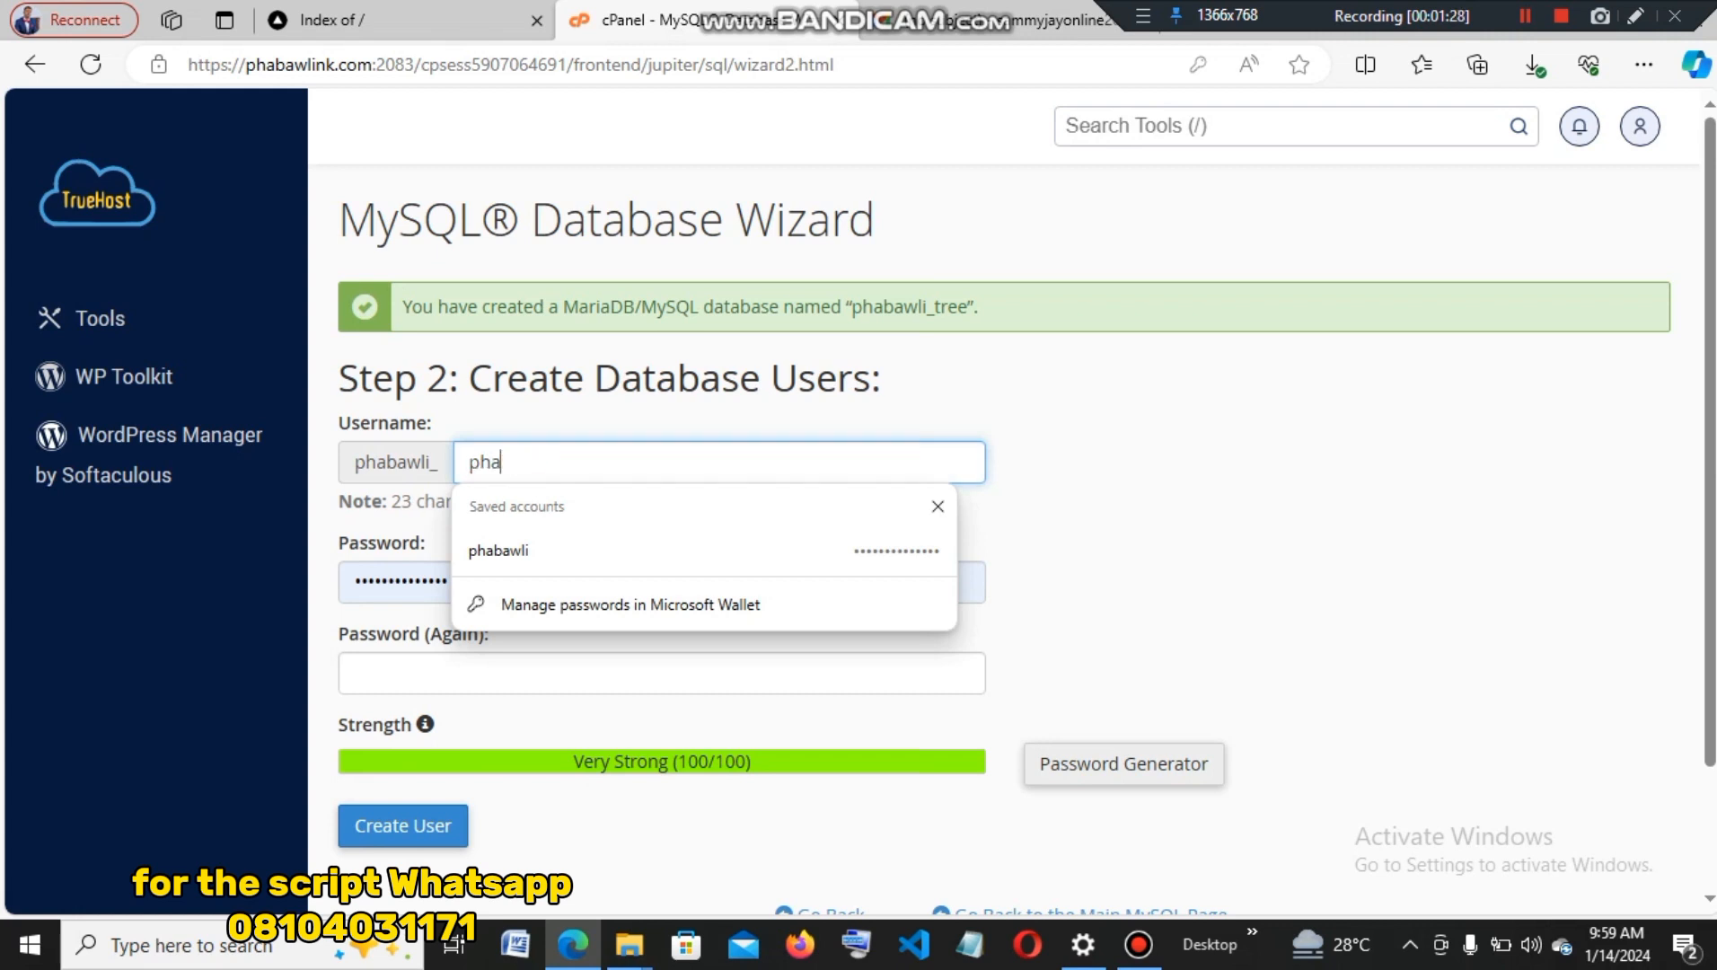
key(BackSpace)
key(BackSpace)
key(BackSpace)
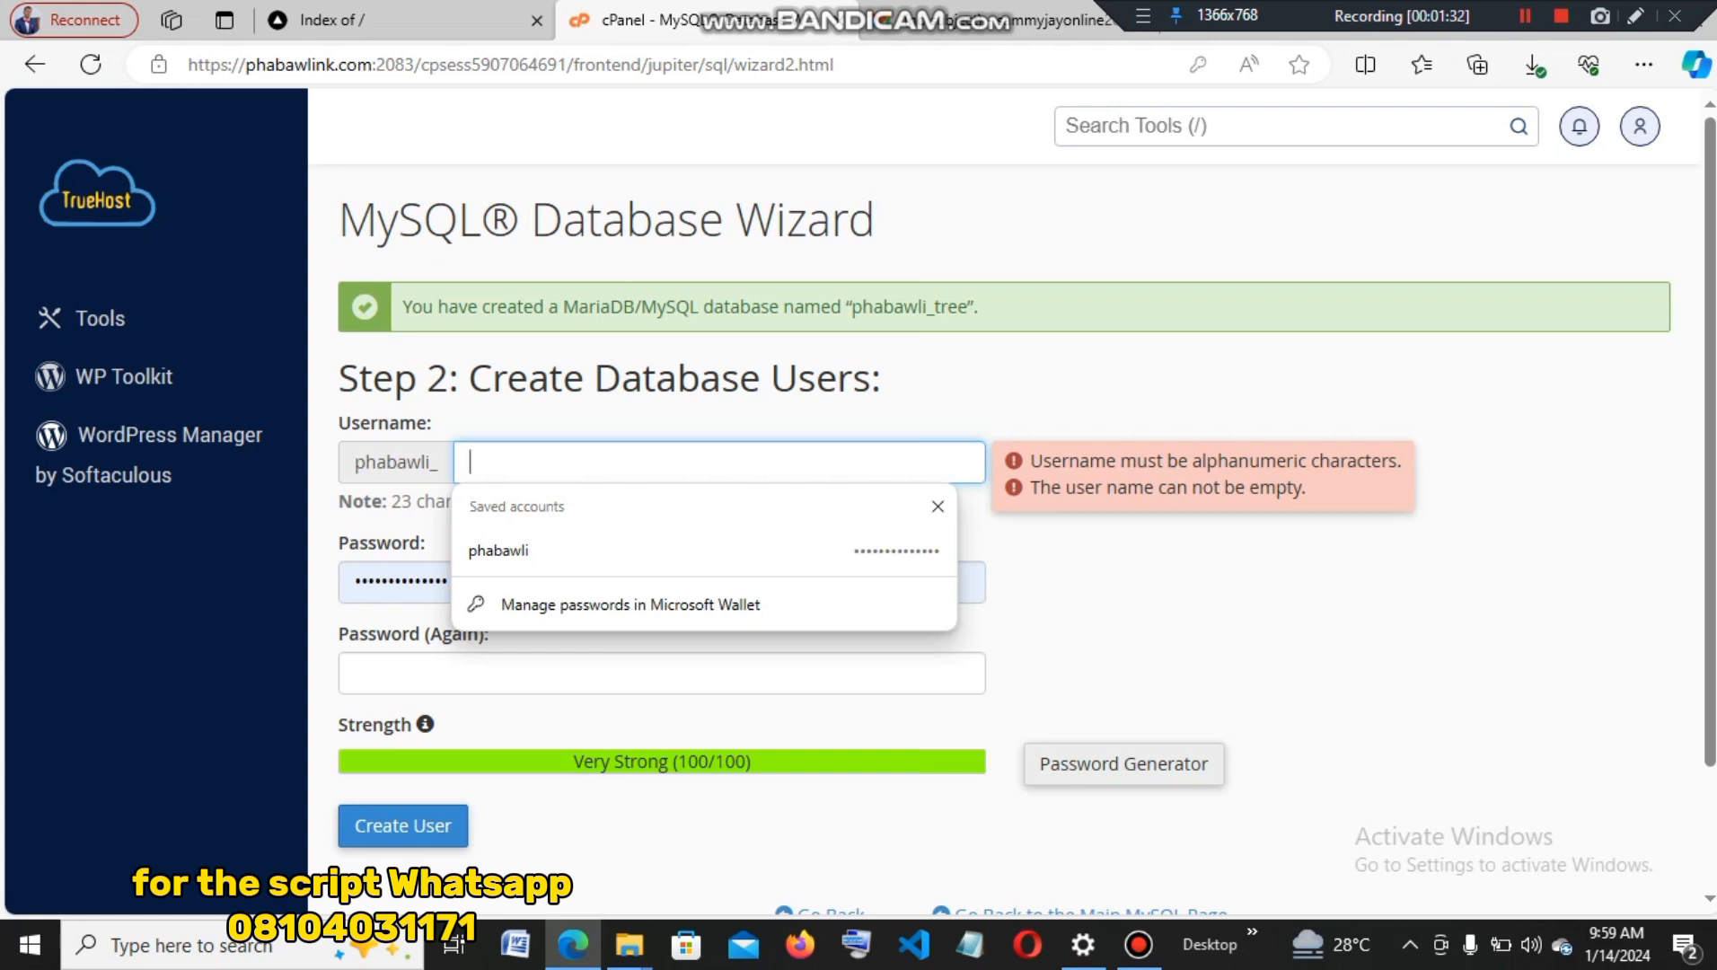
text(tree)
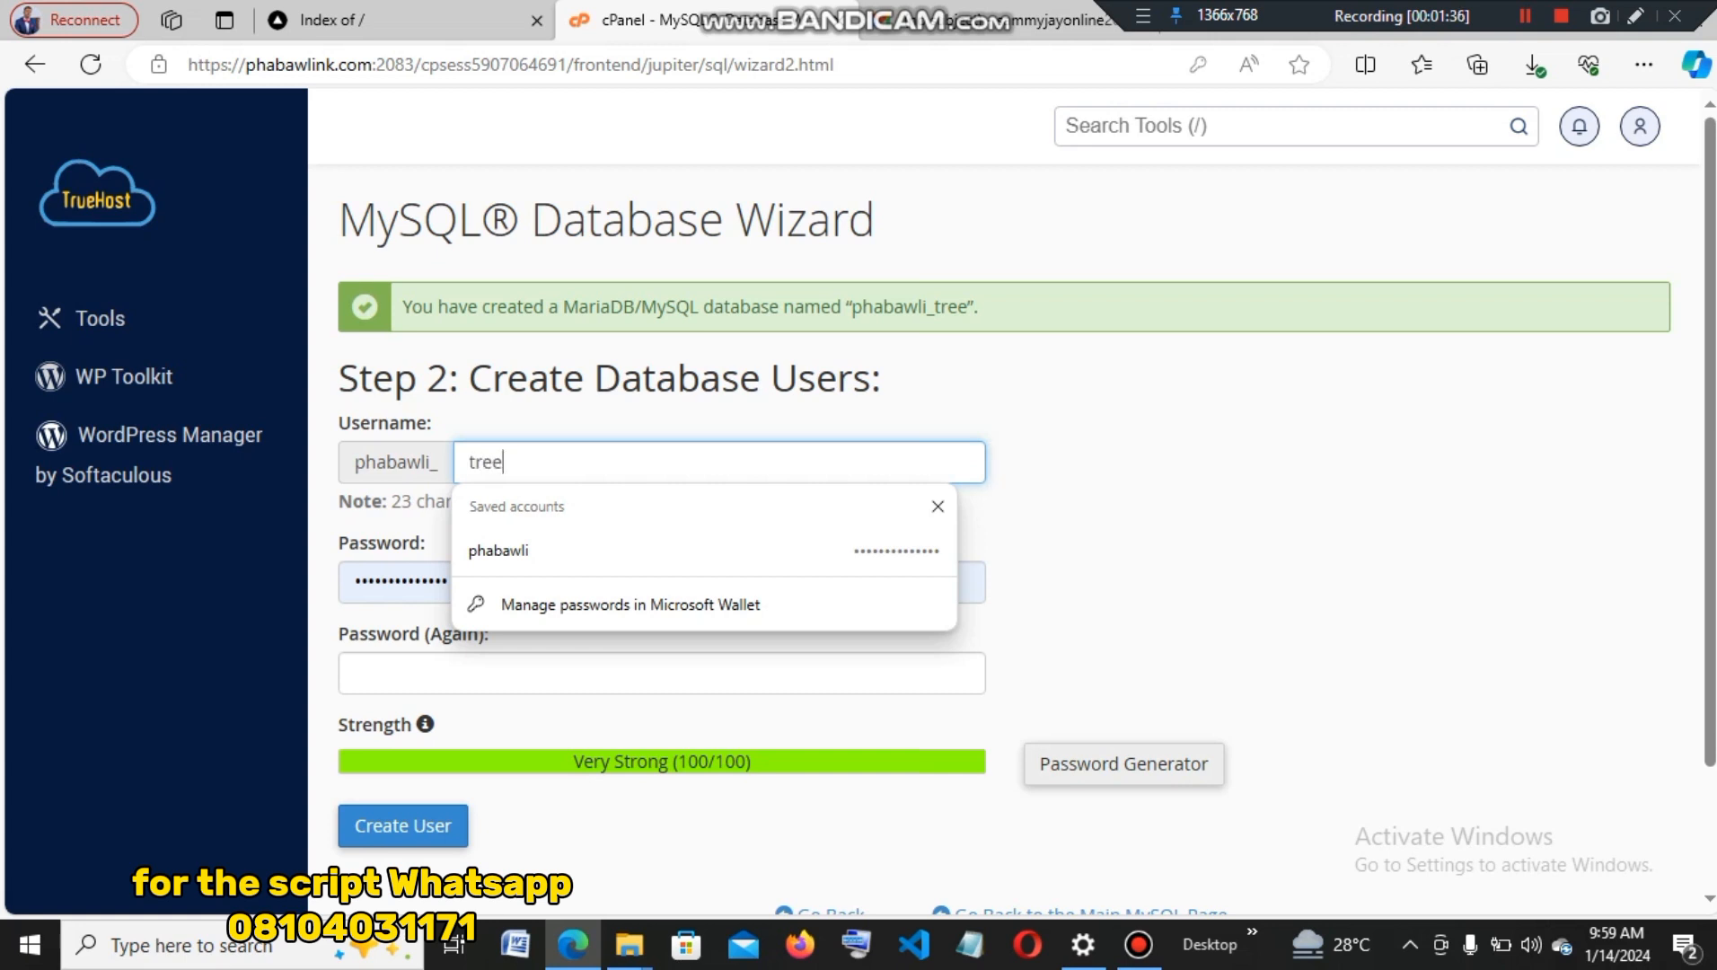
key(BackSpace)
key(BackSpace)
key(BackSpace)
key(BackSpace)
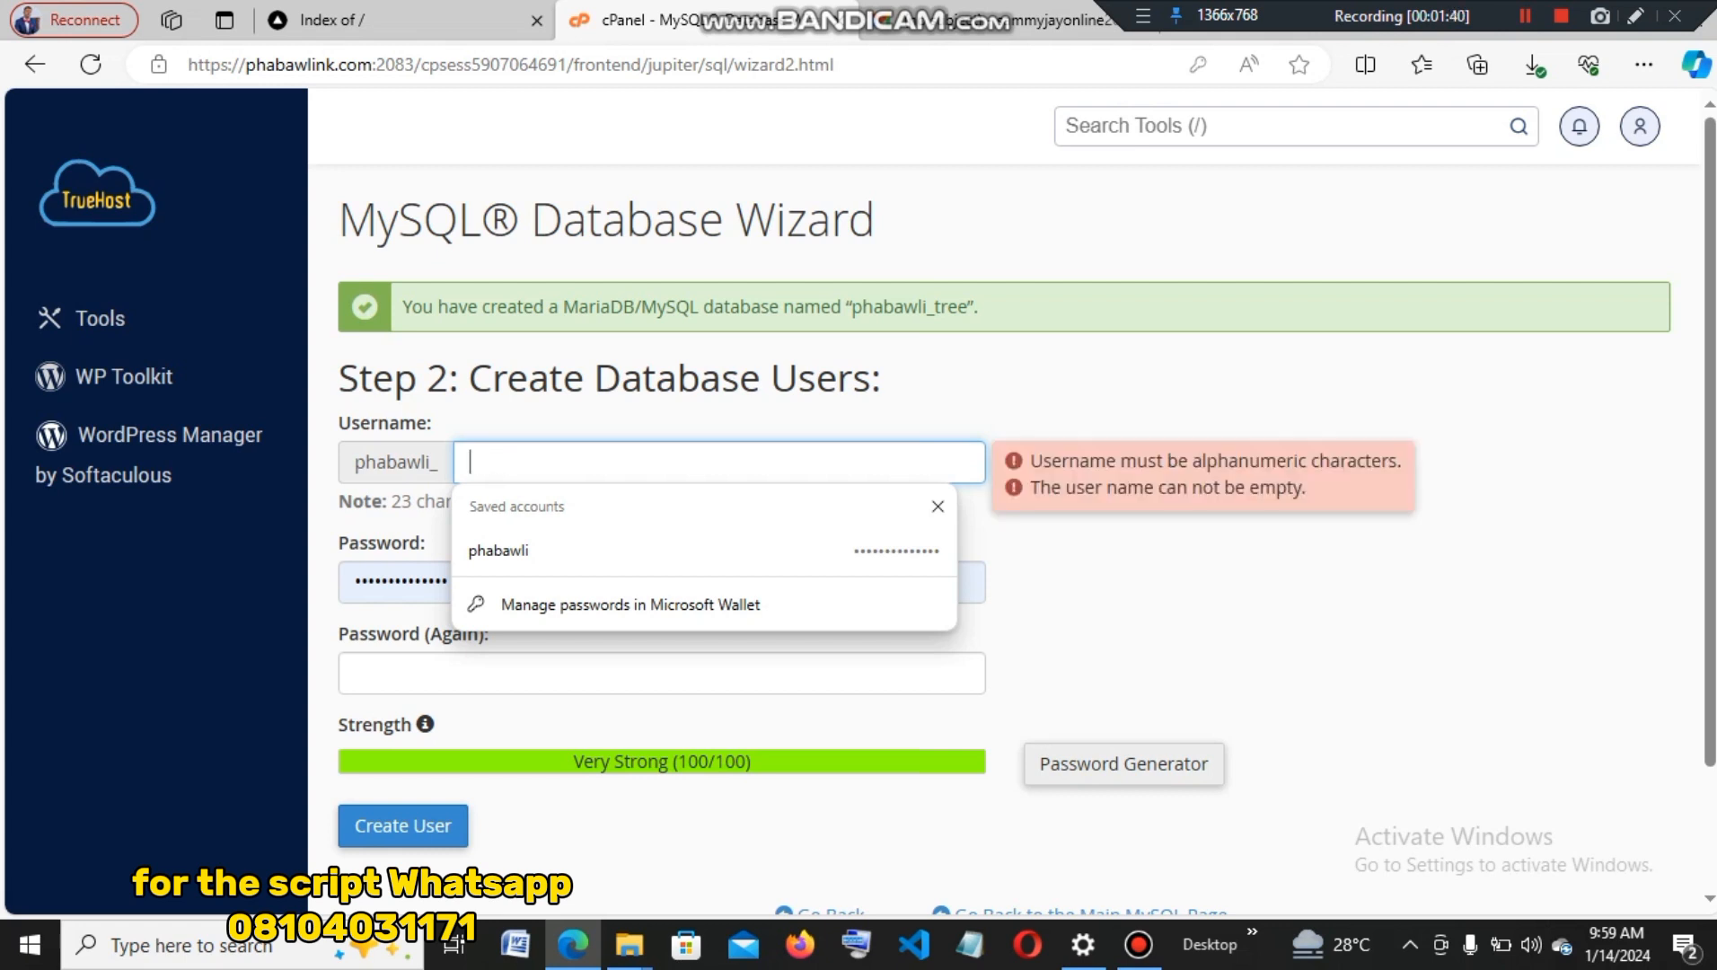
text(ph)
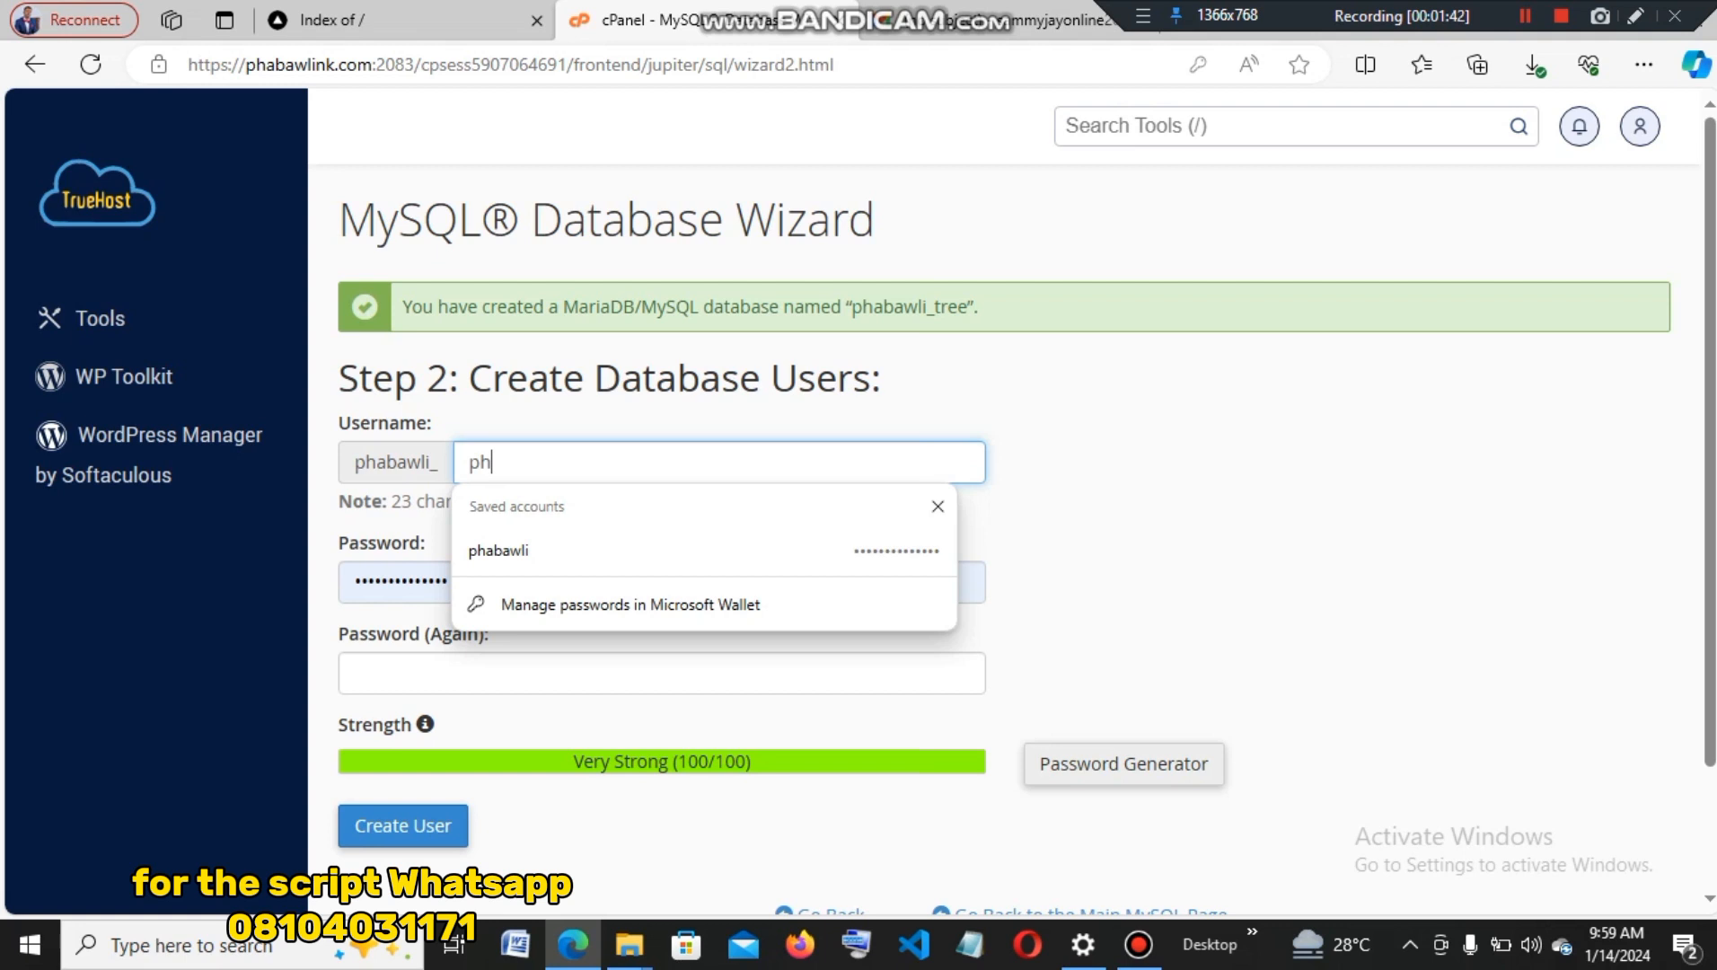
text(abawlink)
- Select the existing suggested password in the Password field
click(1294, 412)
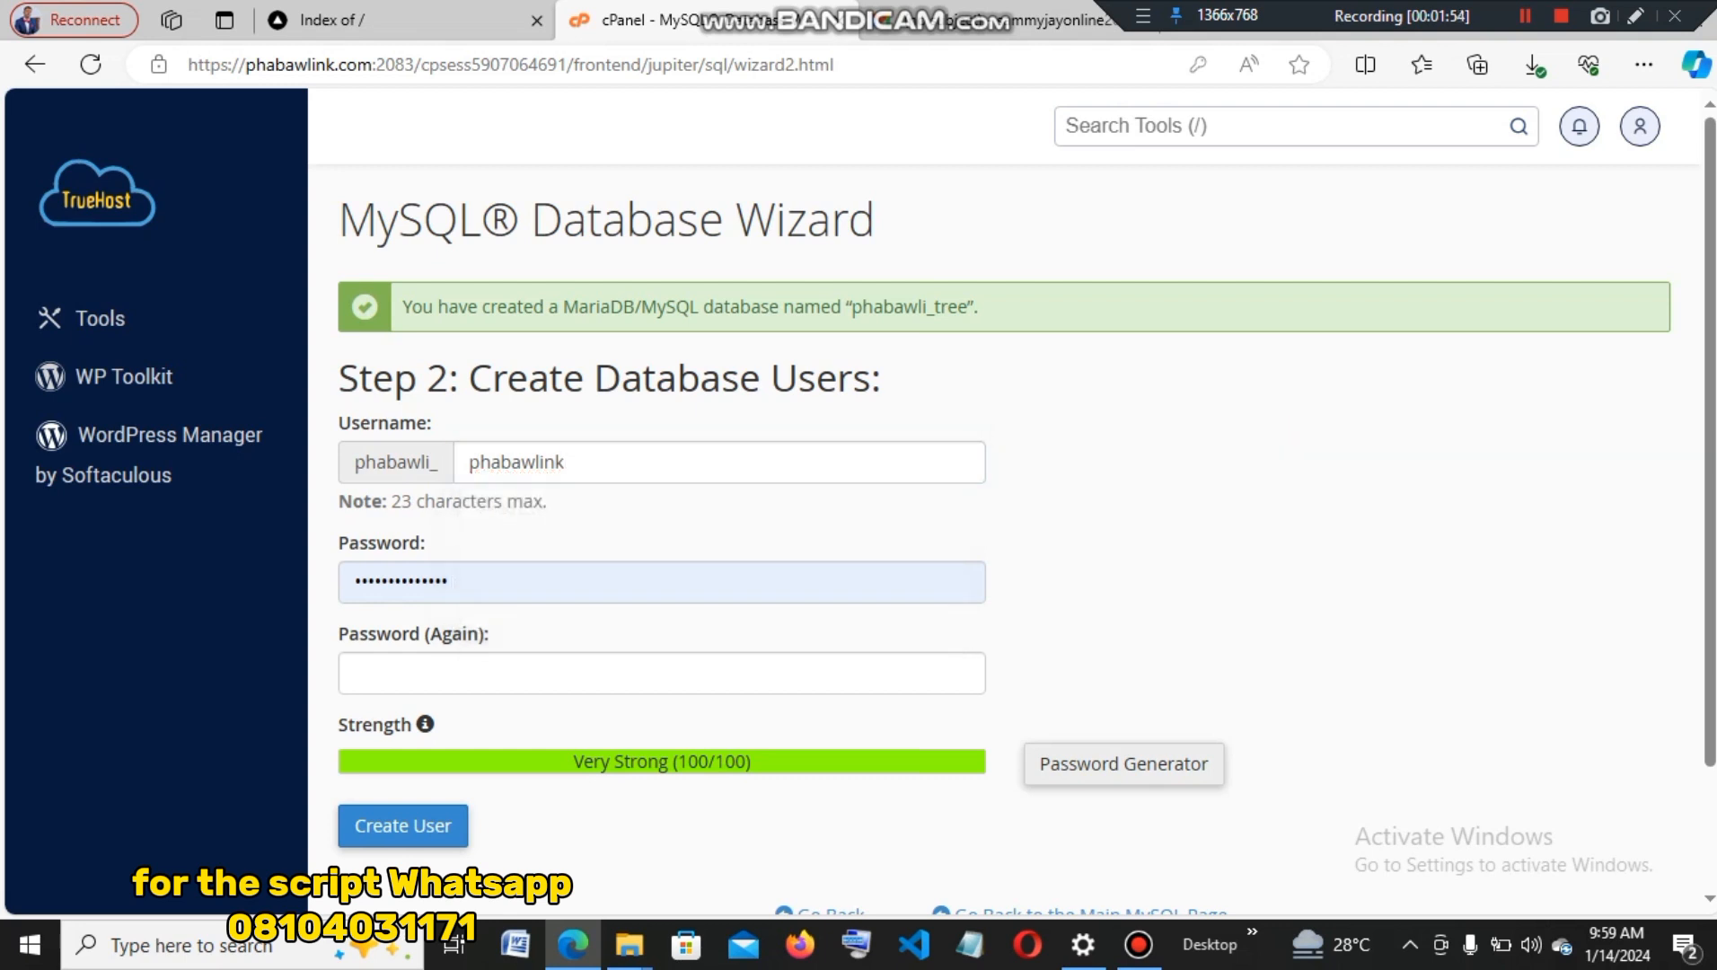
click(441, 581)
double_click(489, 580)
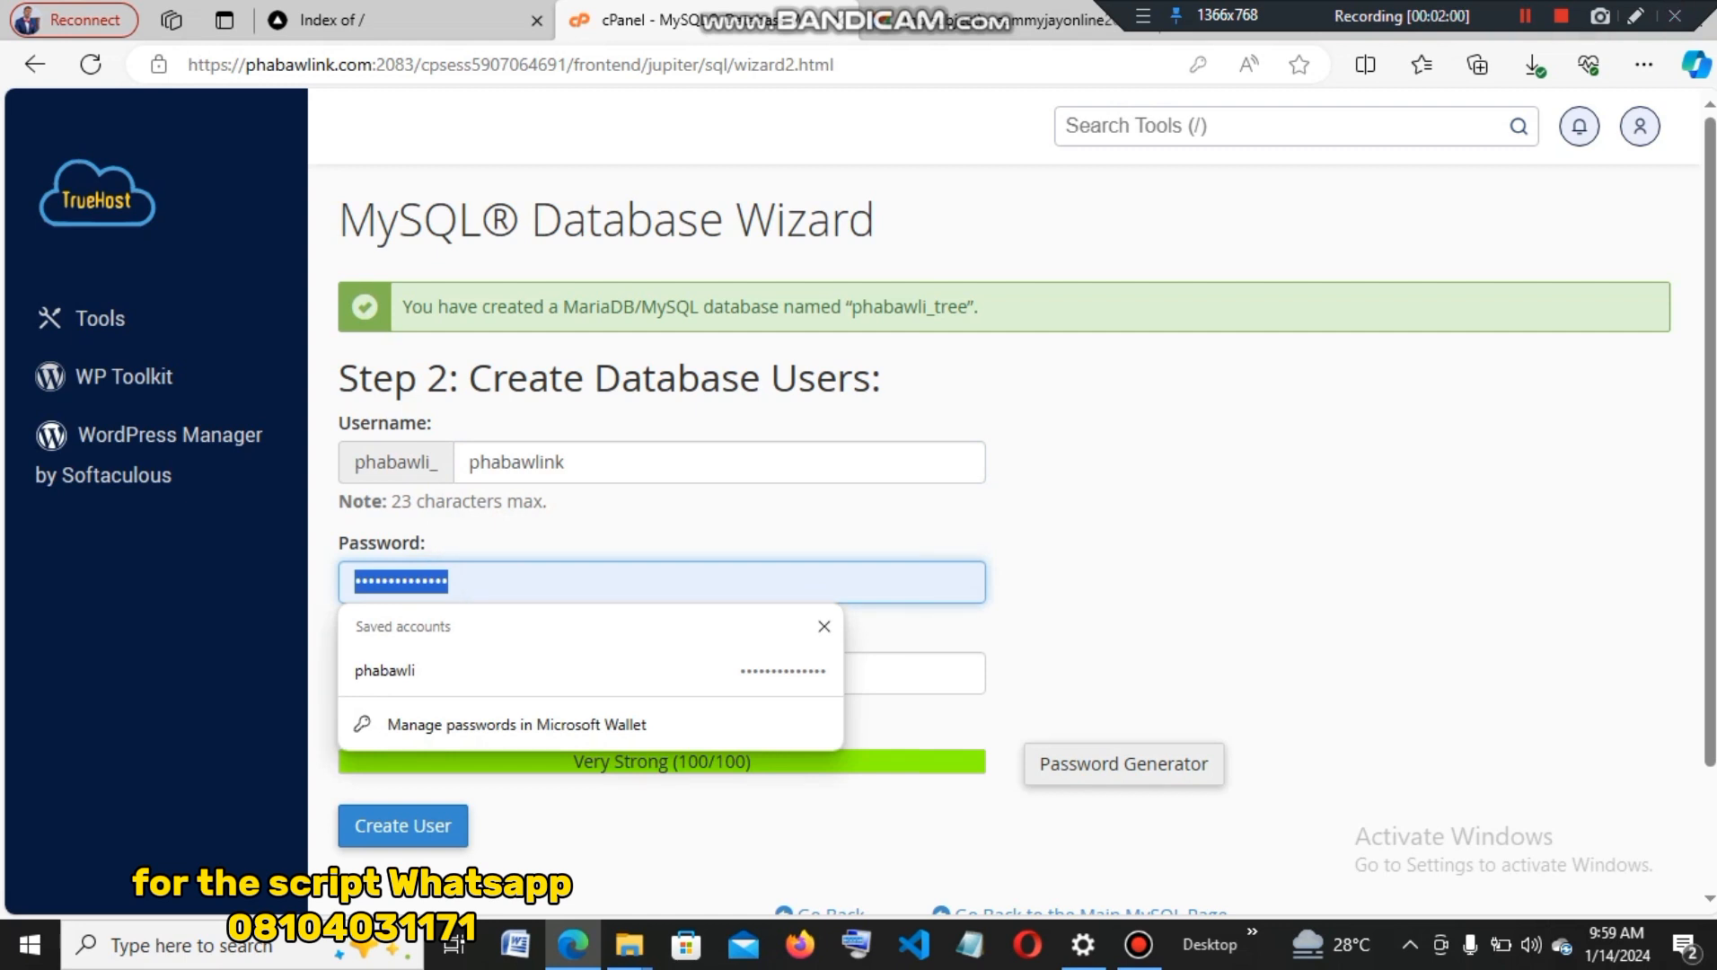
click(1525, 16)
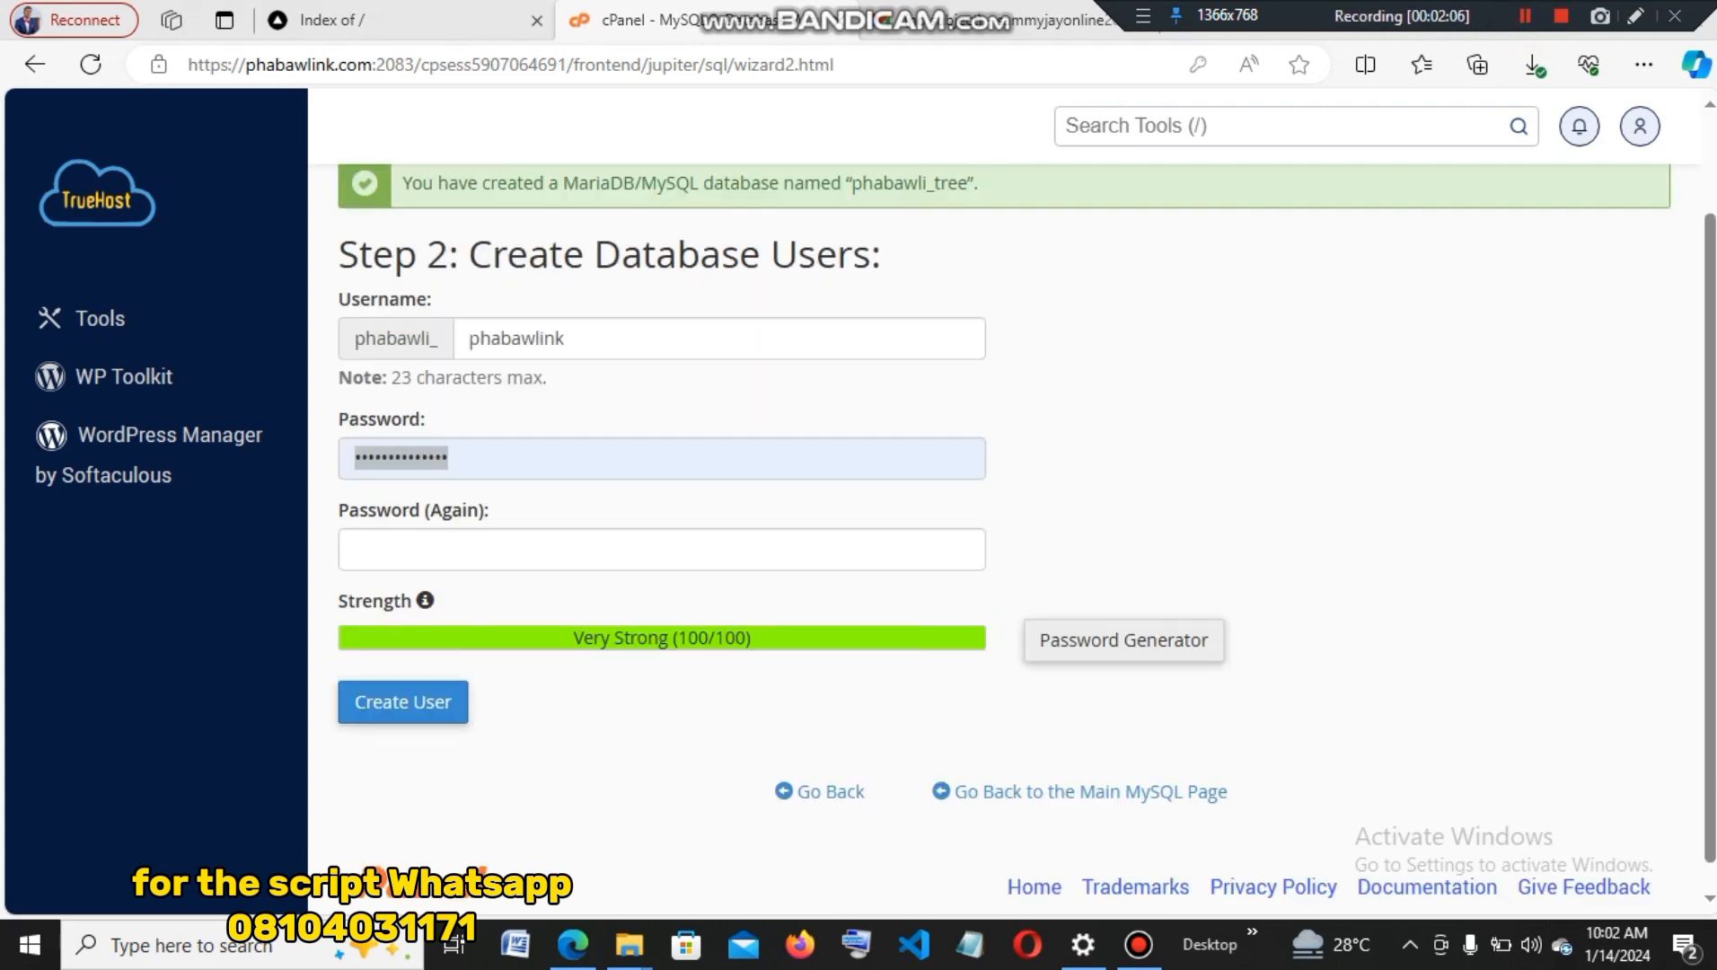
- Replace the suggested password with a new strong password
click(501, 446)
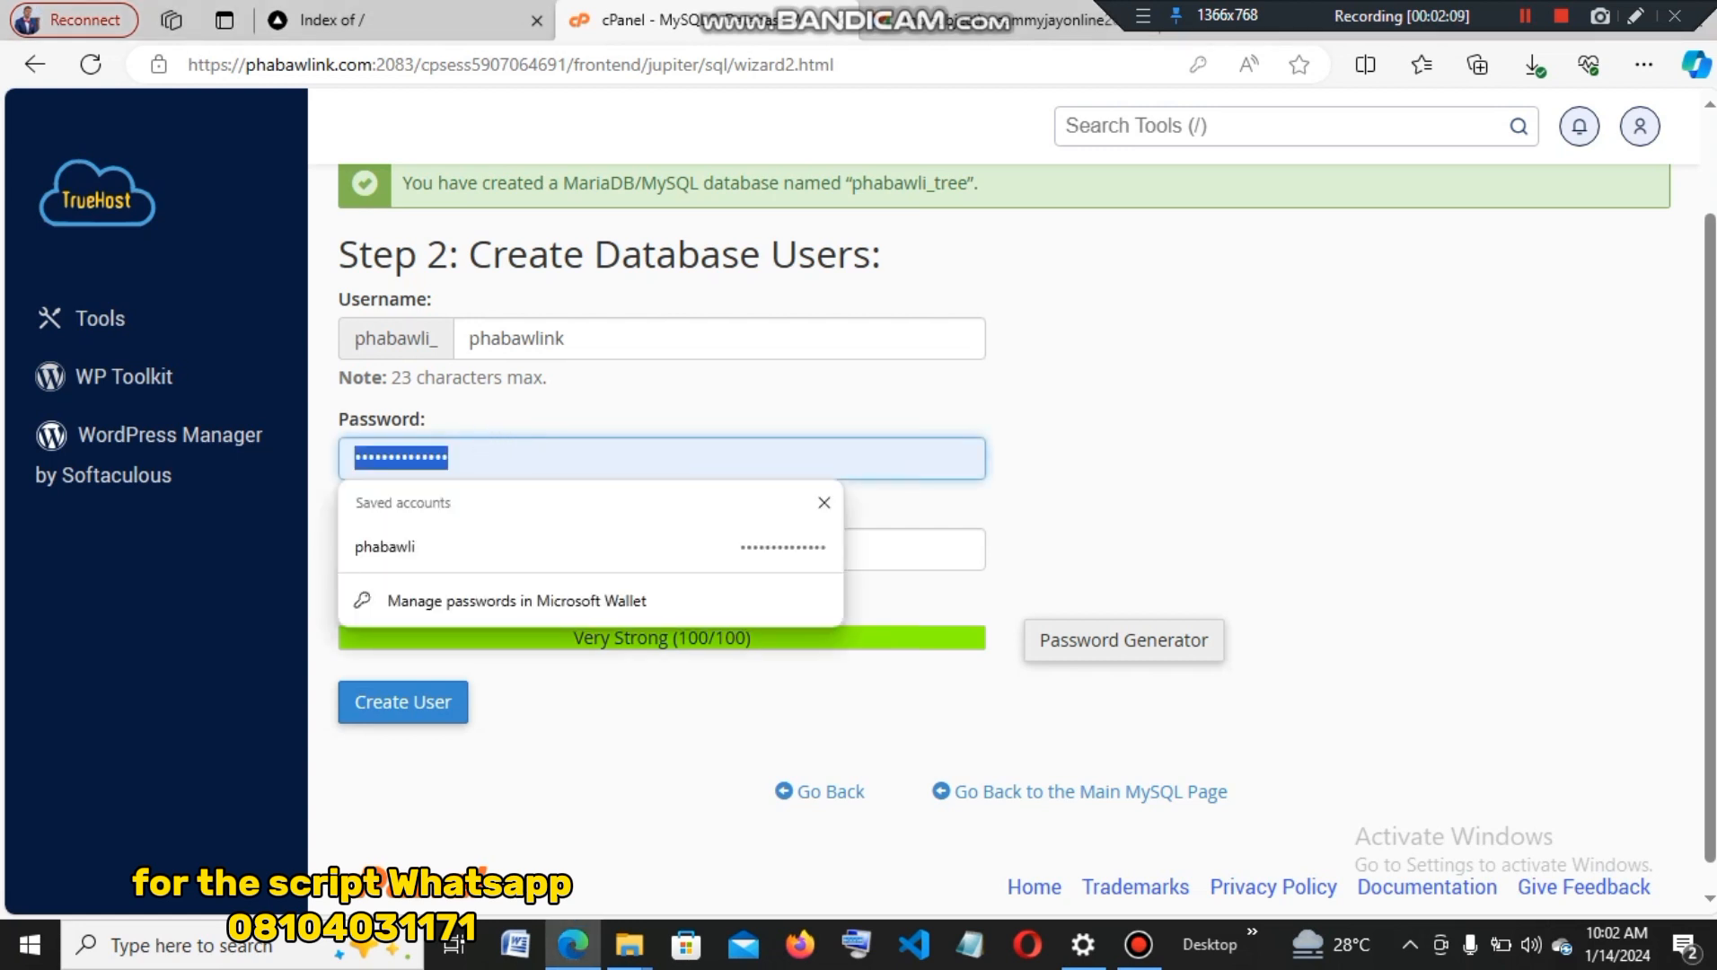
key(BackSpace)
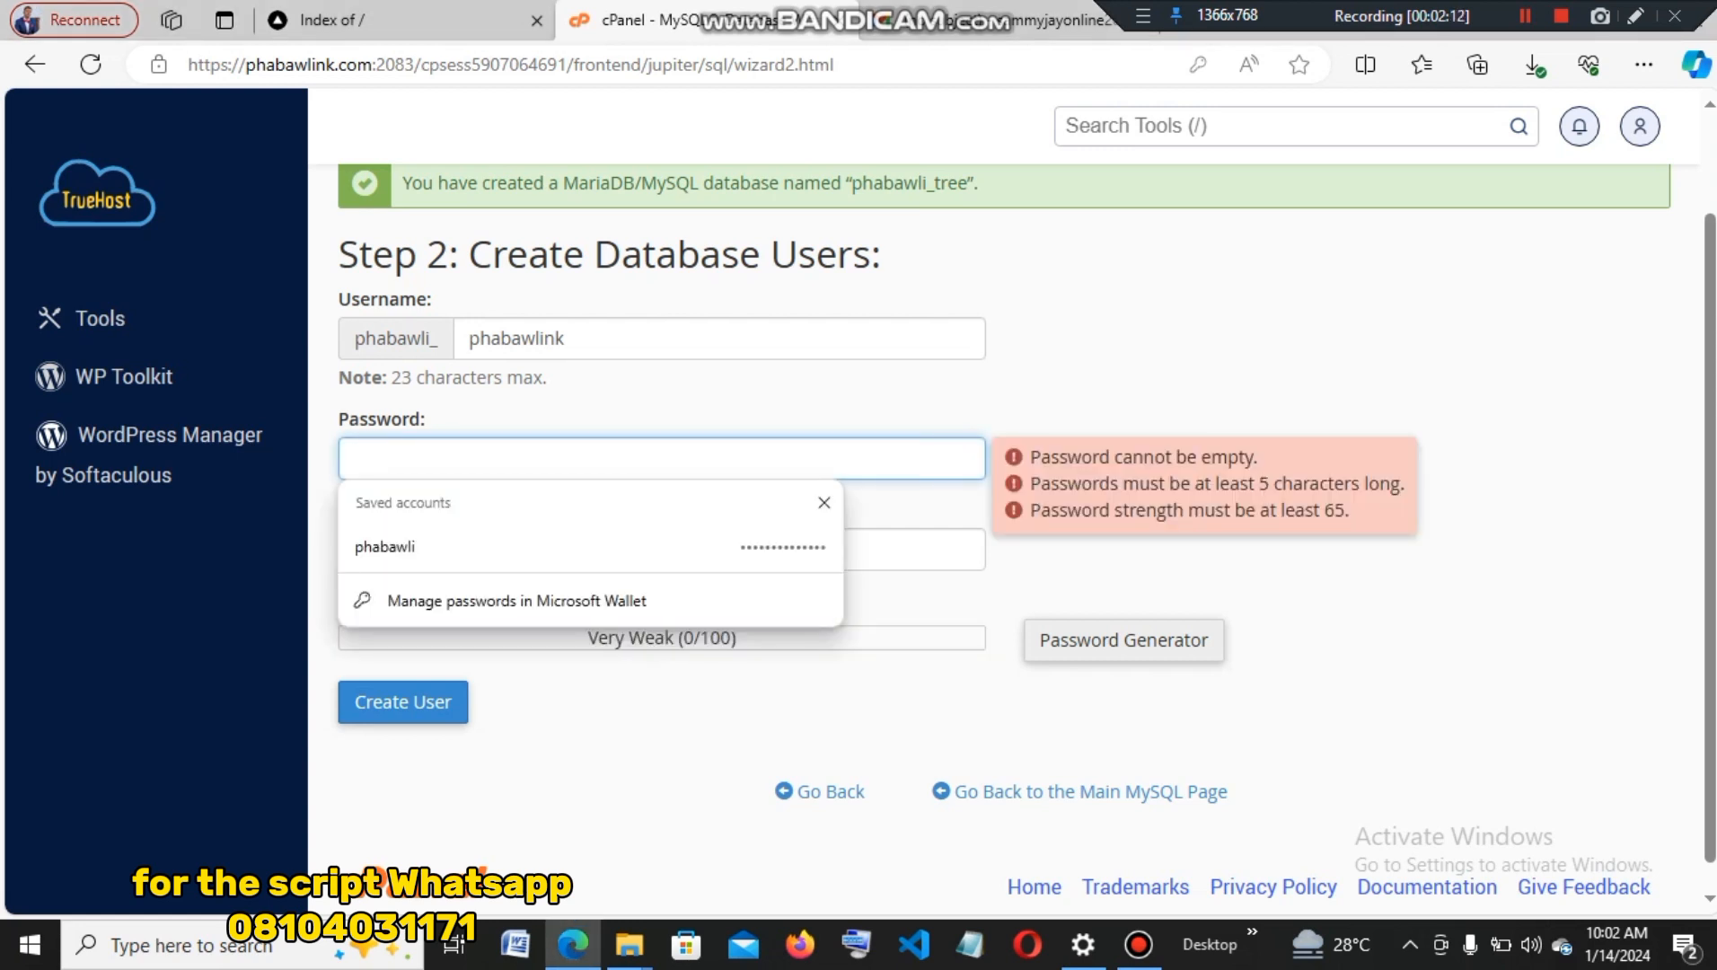
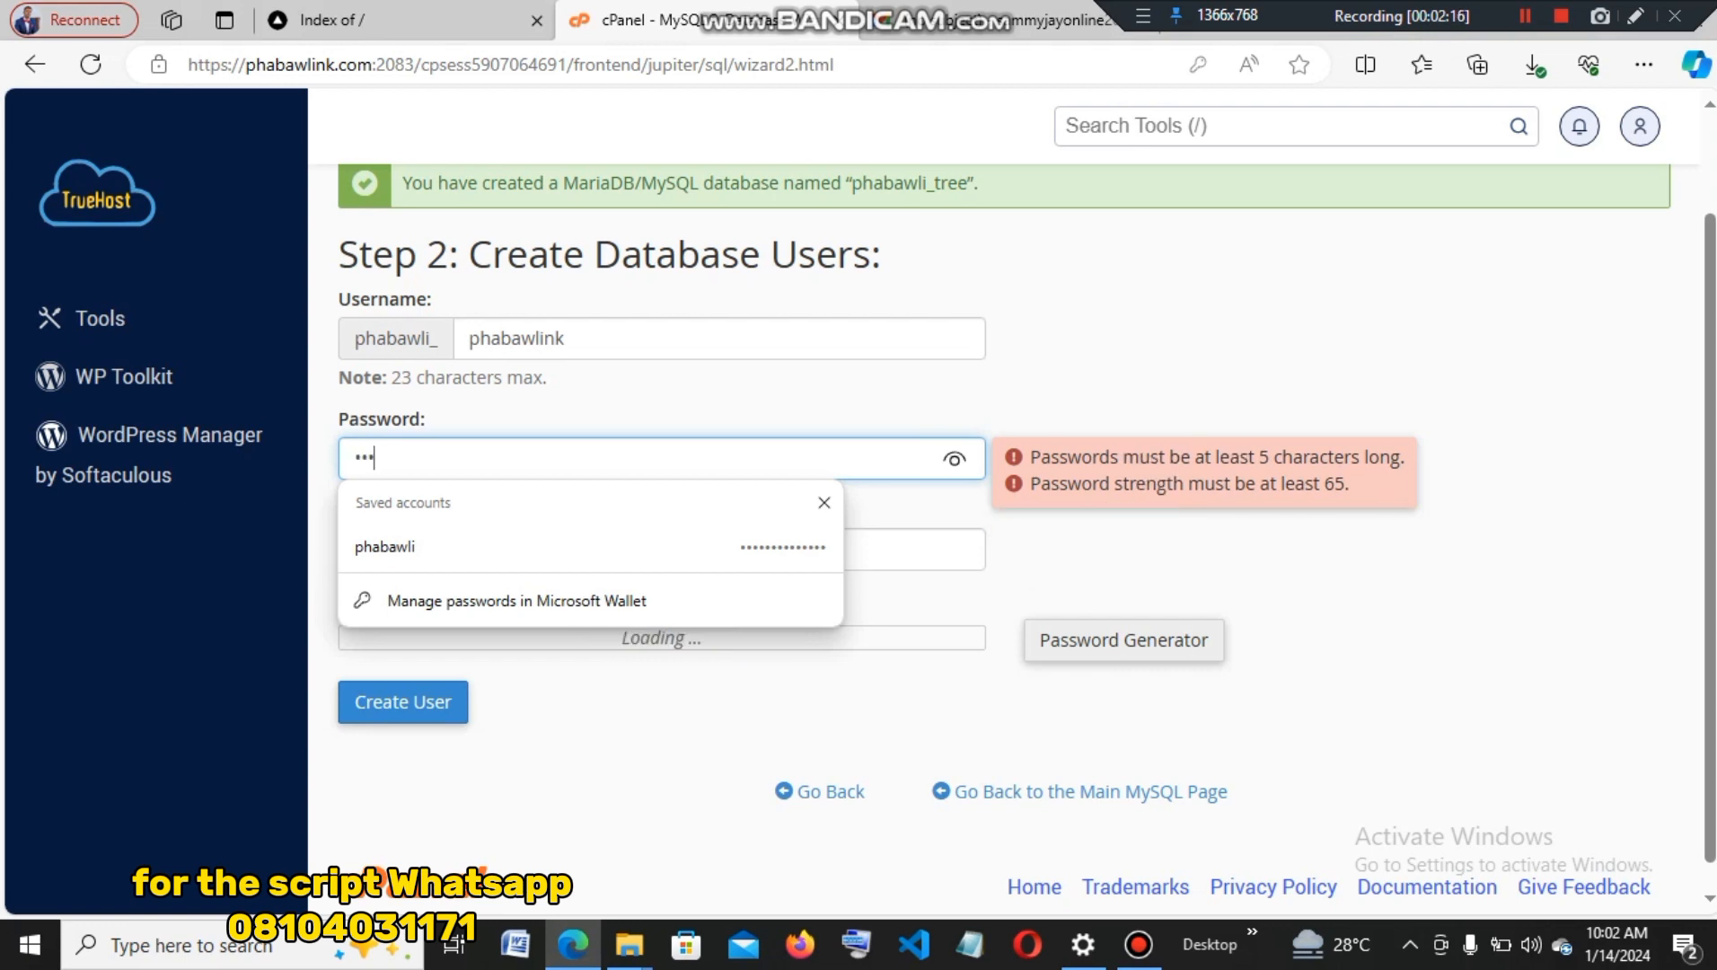
key(BackSpace)
key(BackSpace)
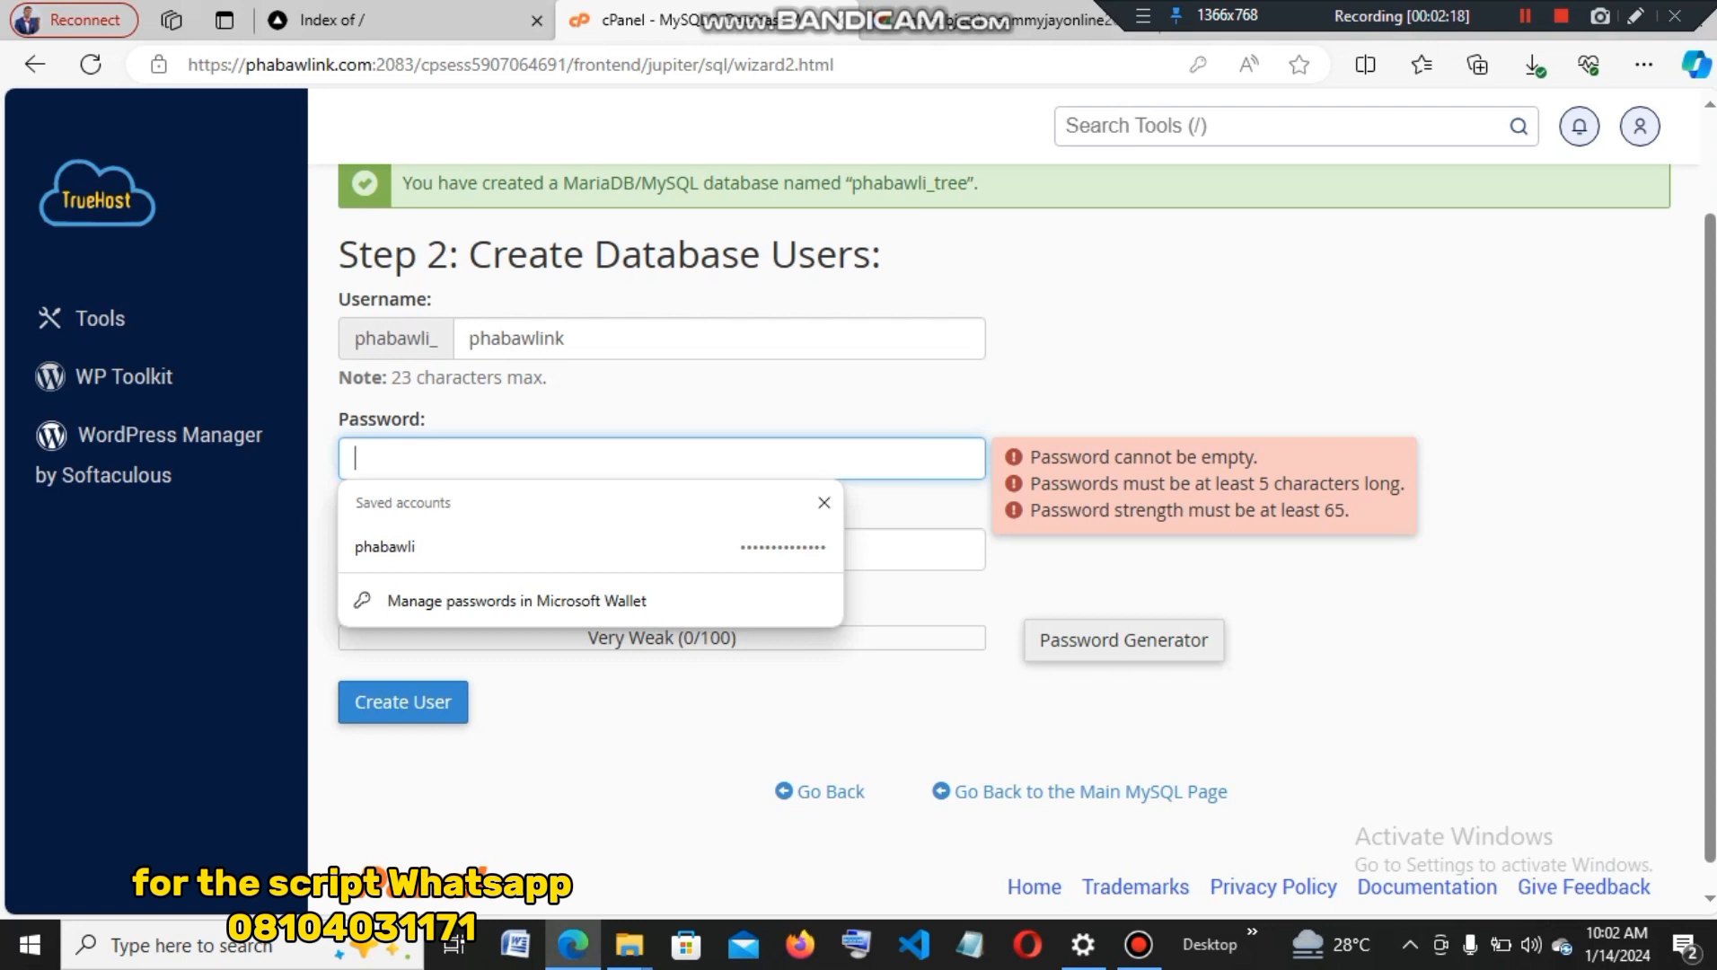
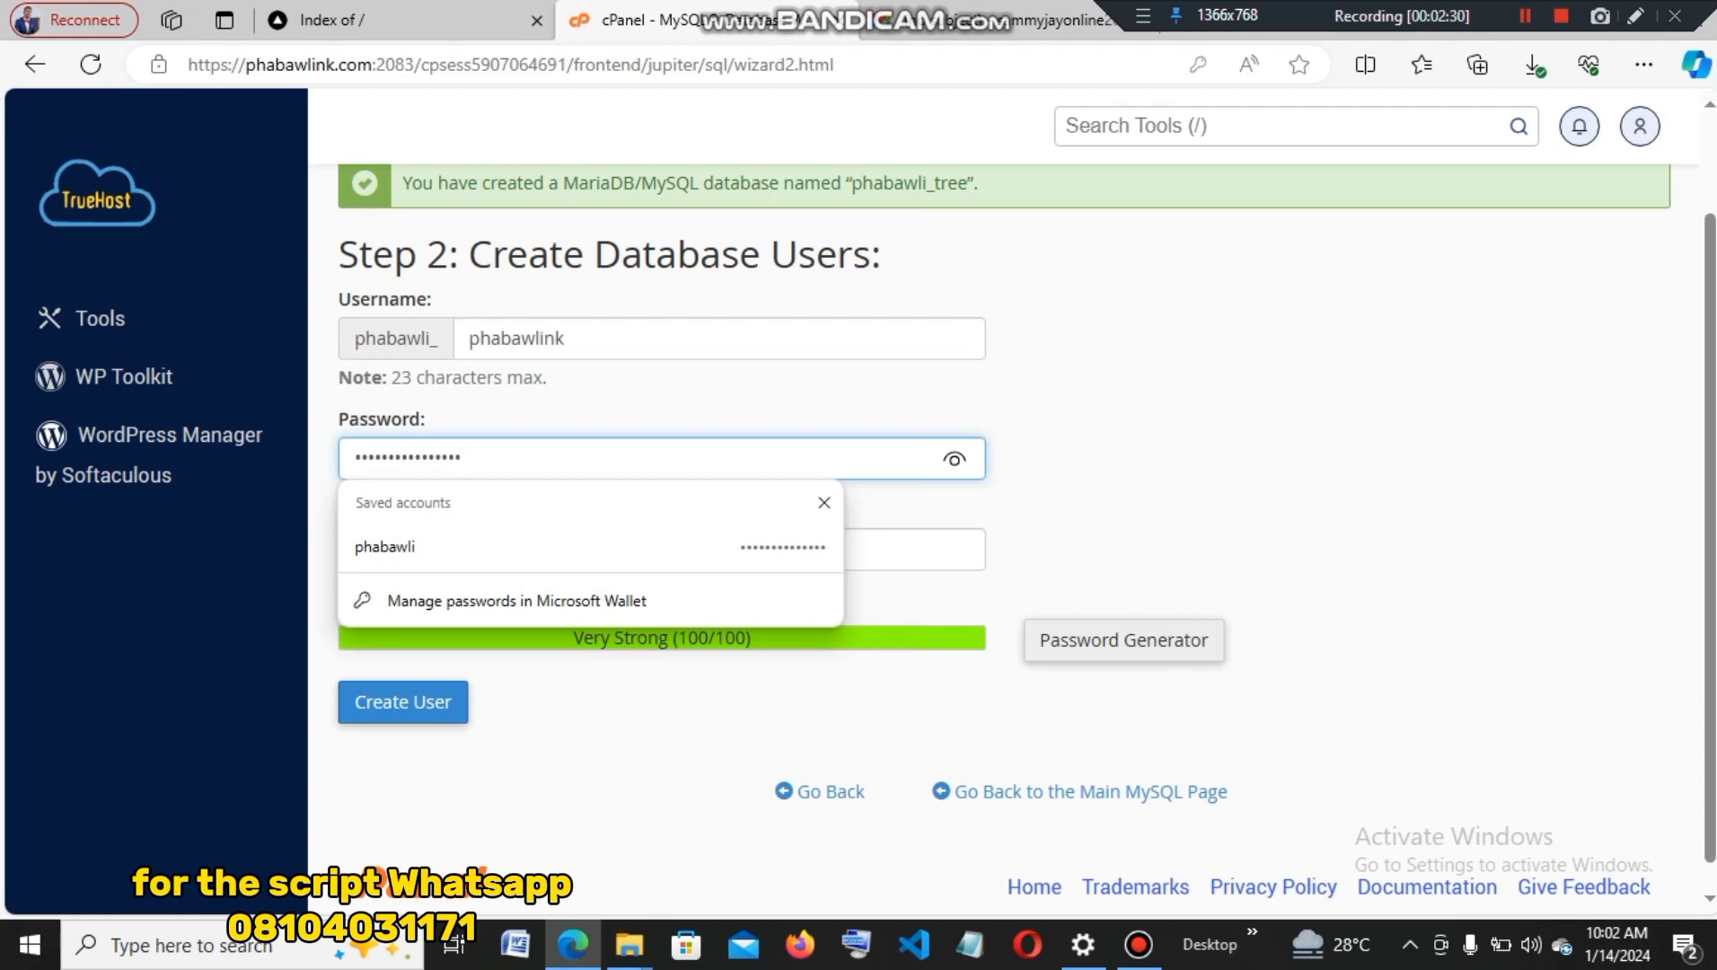
click(1288, 487)
- Repeat the password in Password (Again) and create the database user
click(536, 537)
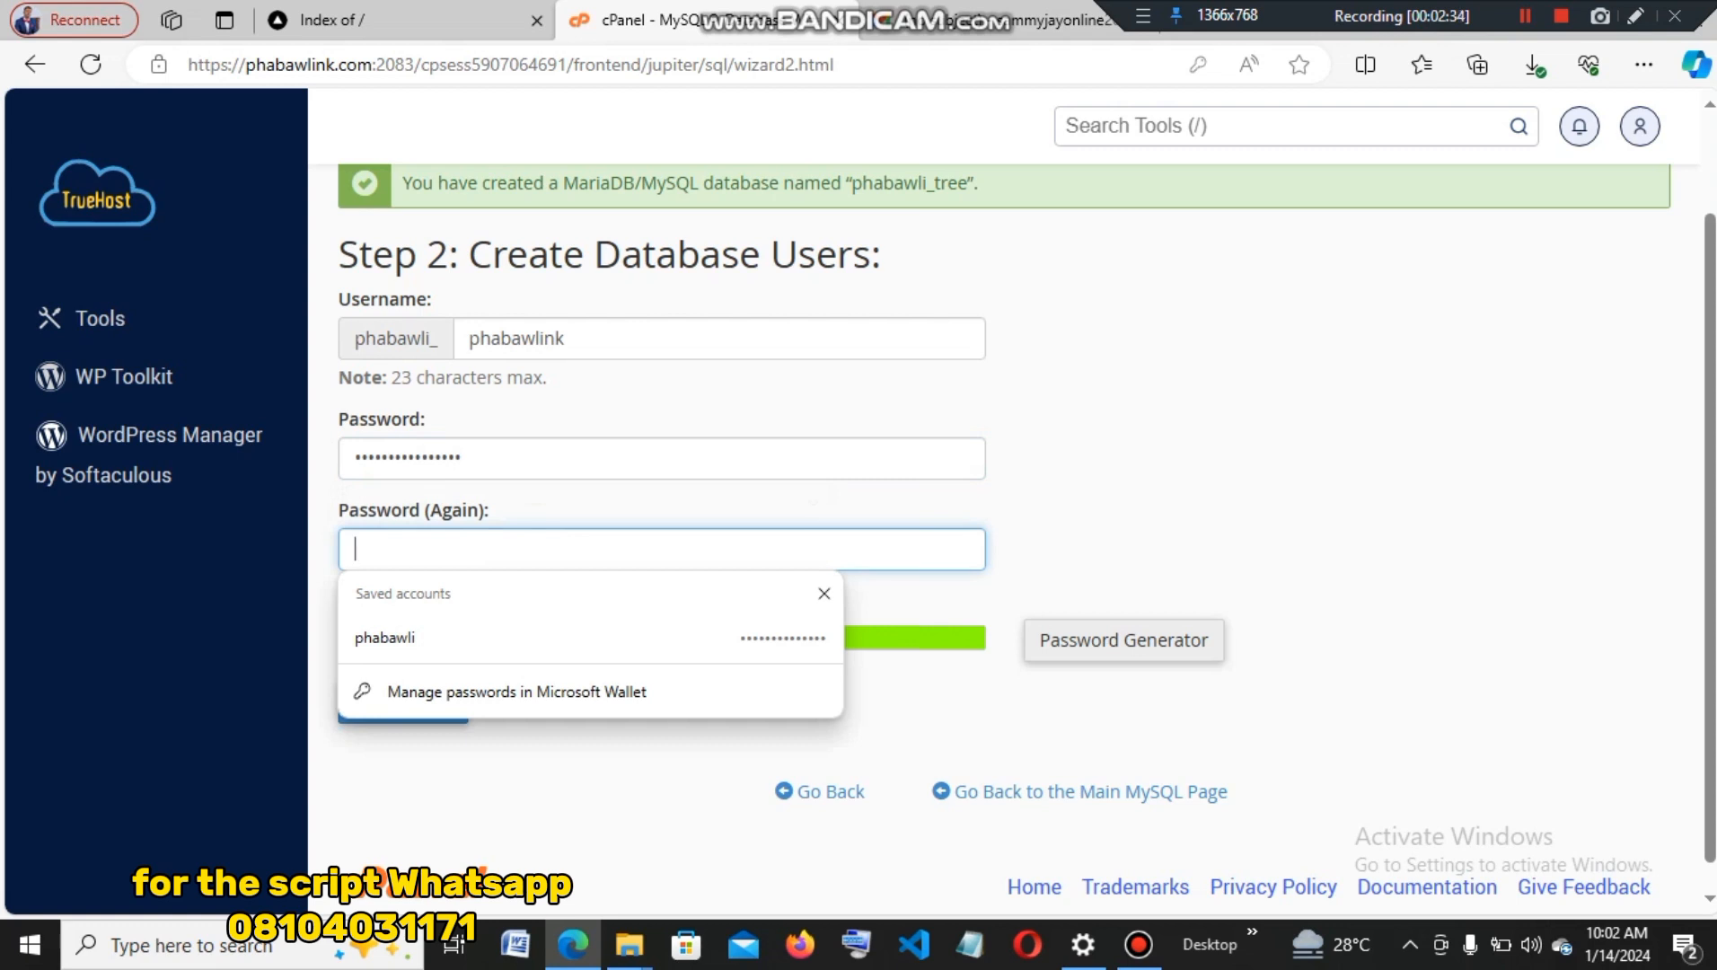
text(•••••••••••••••)
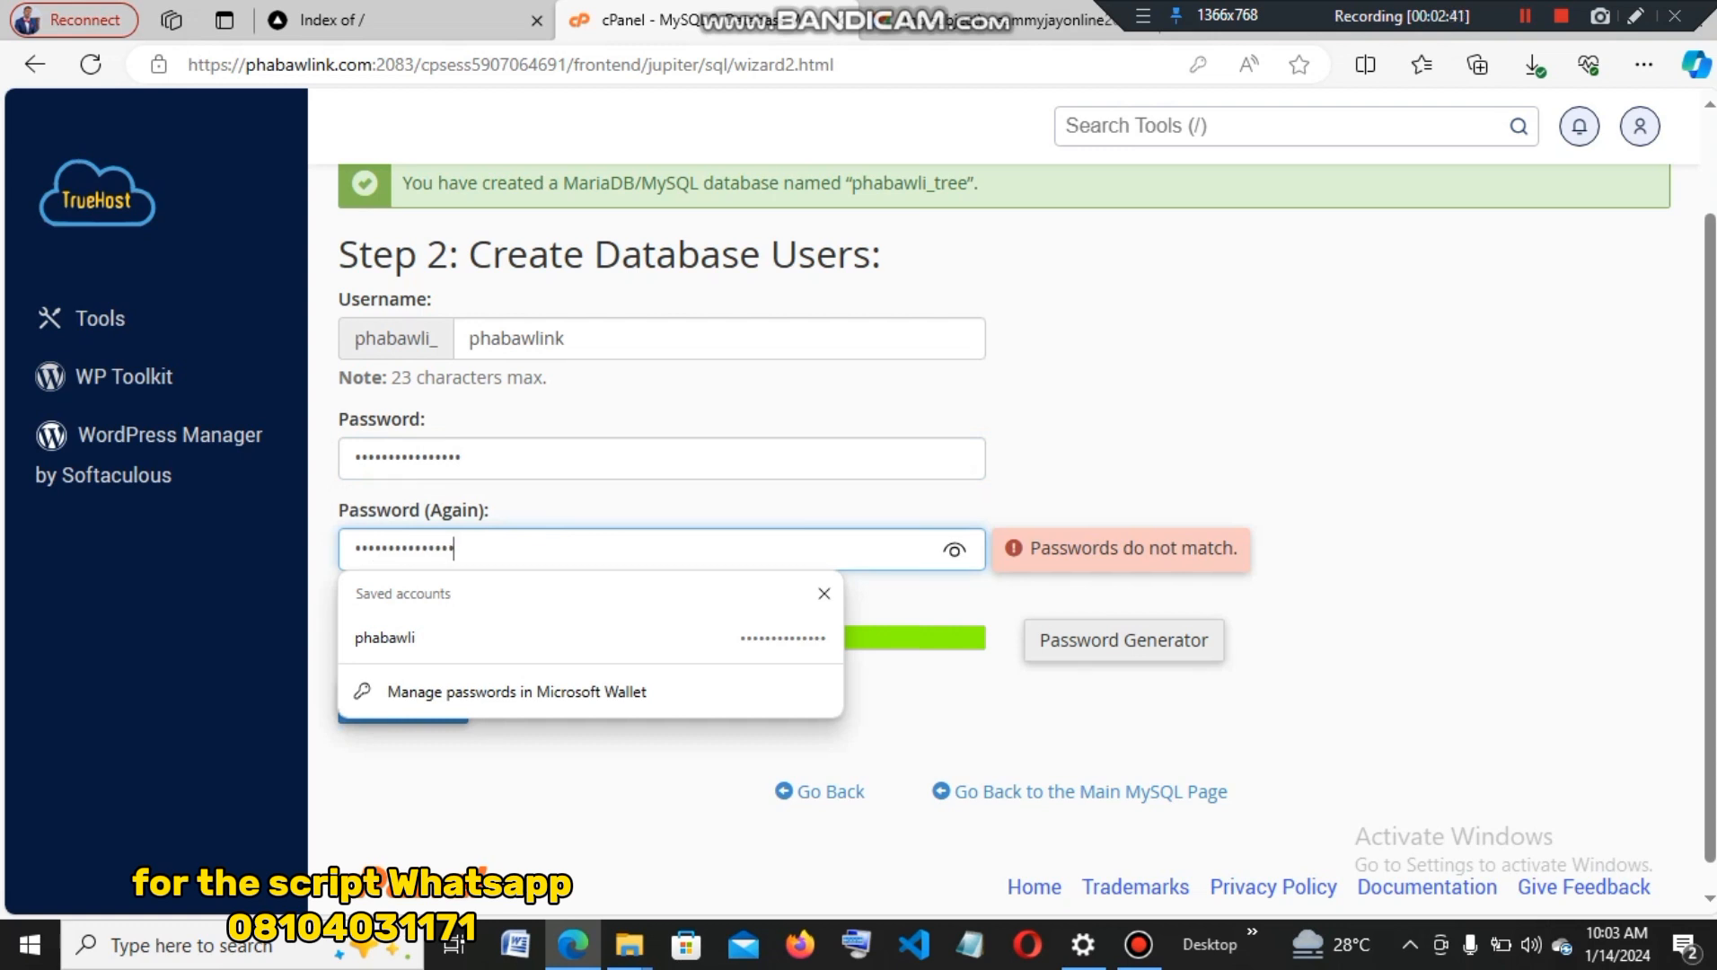
text(•)
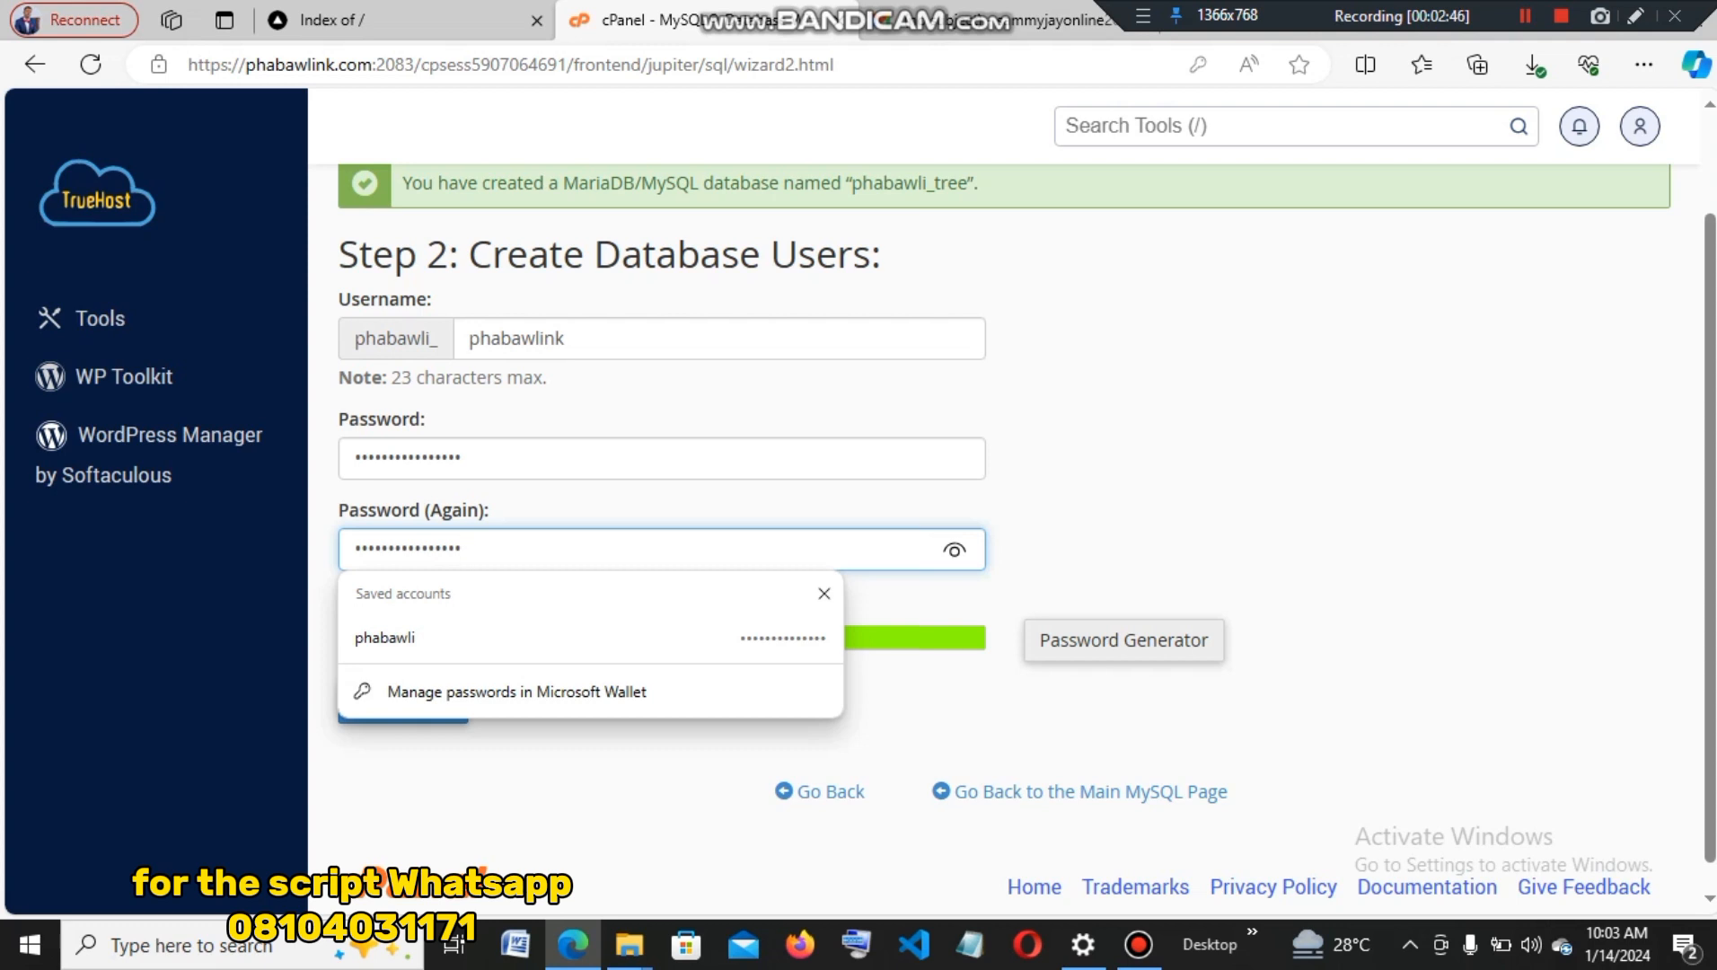
click(1311, 468)
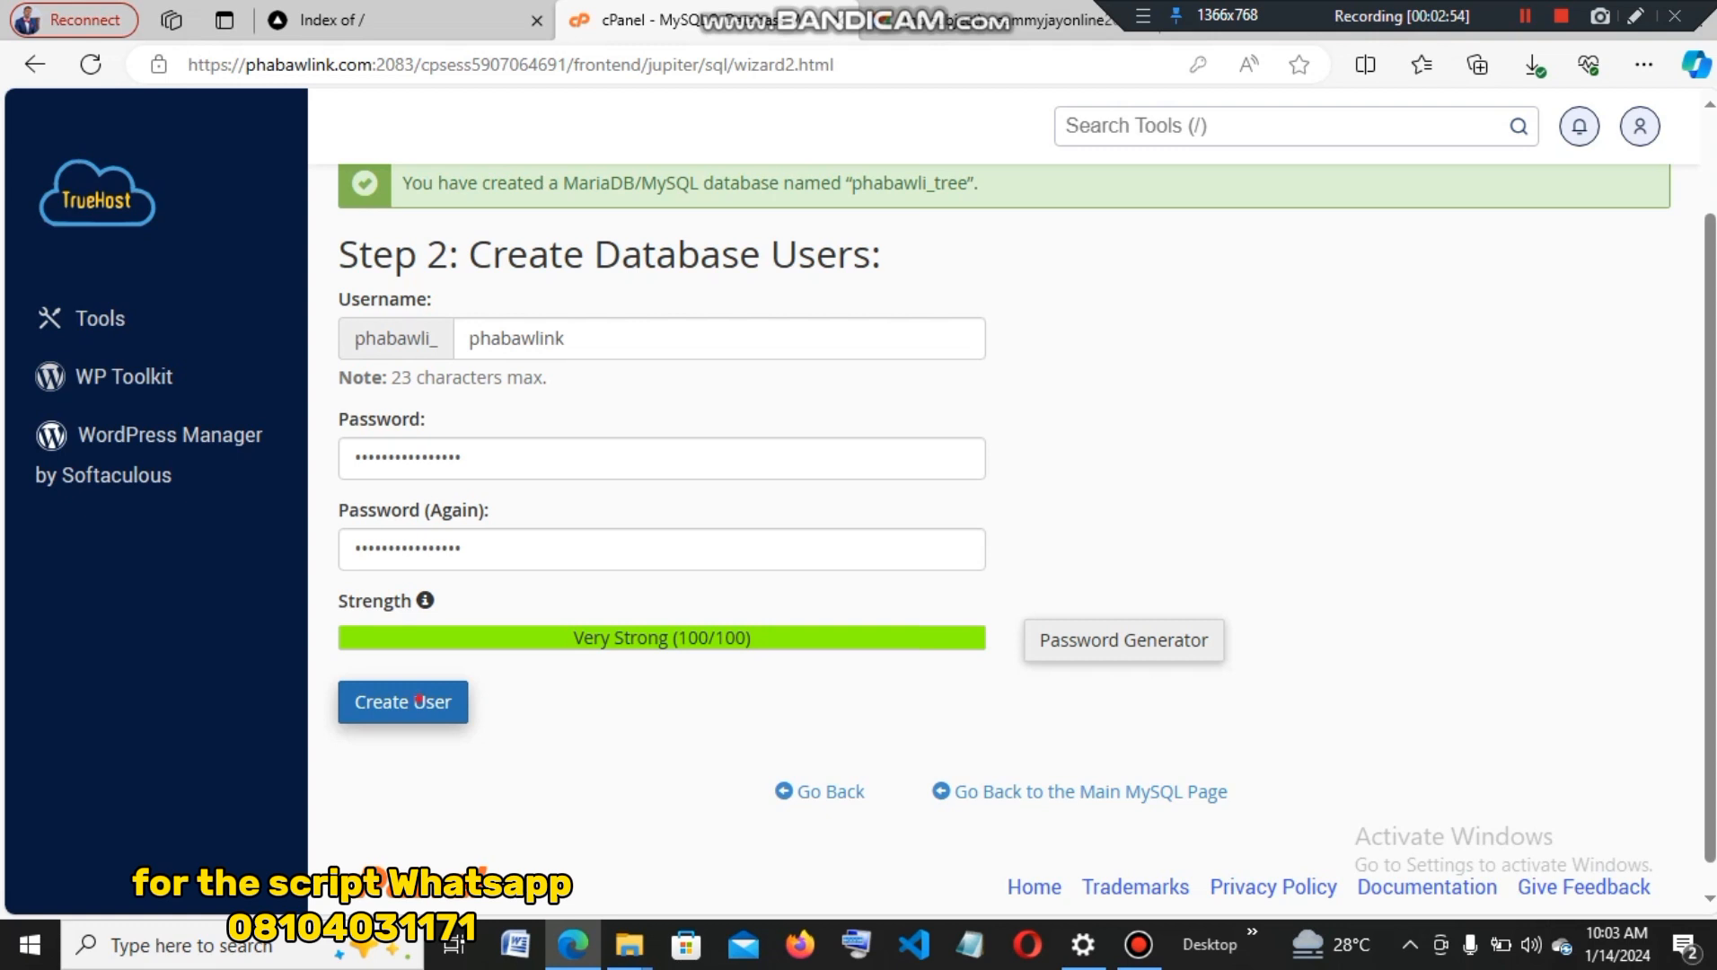
click(402, 702)
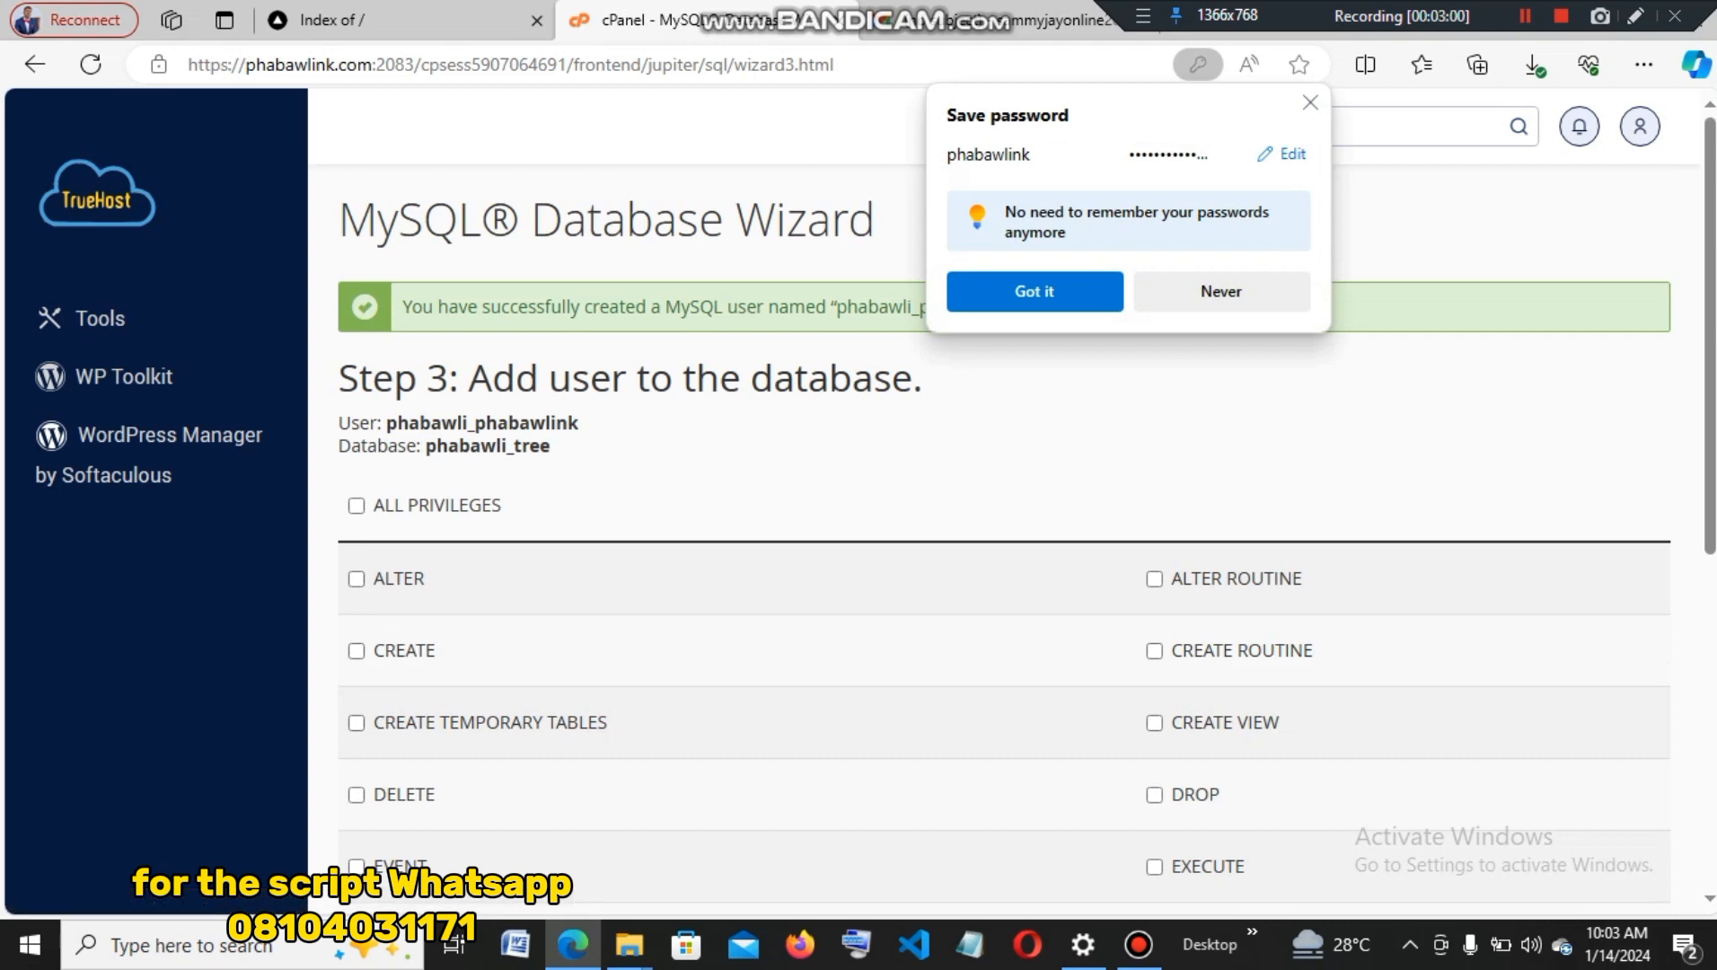
- Copy the User and Database lines shown on Step 3 of the wizard
click(1035, 292)
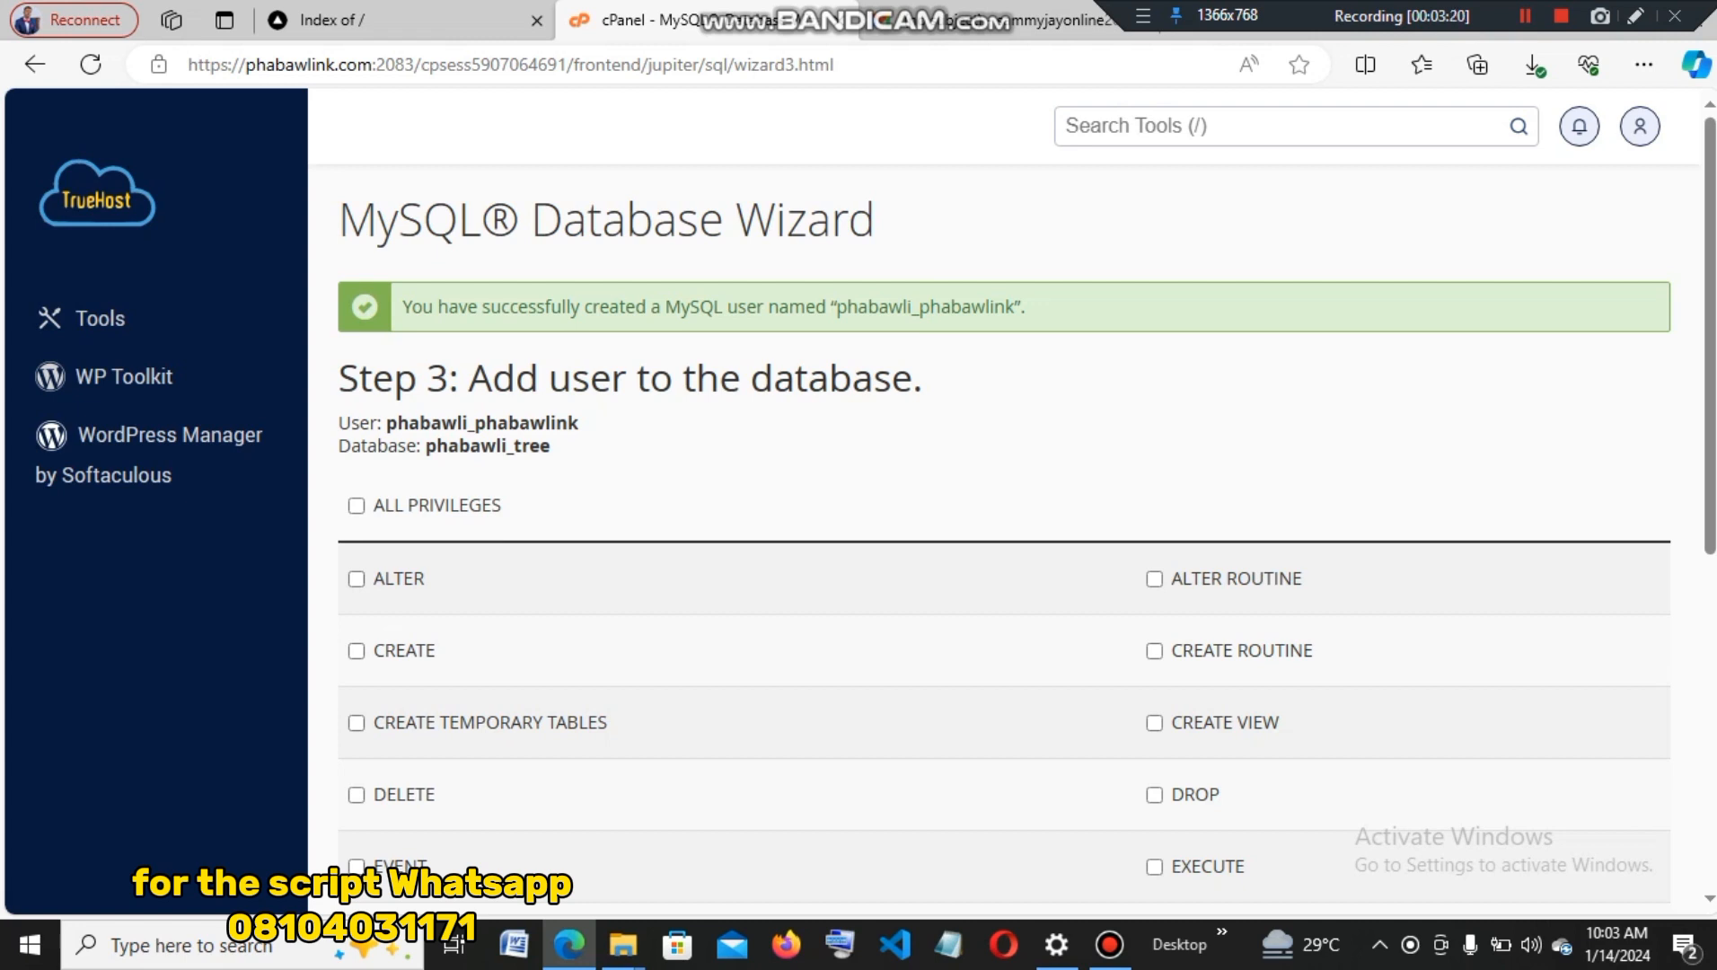
drag(387, 423, 501, 446)
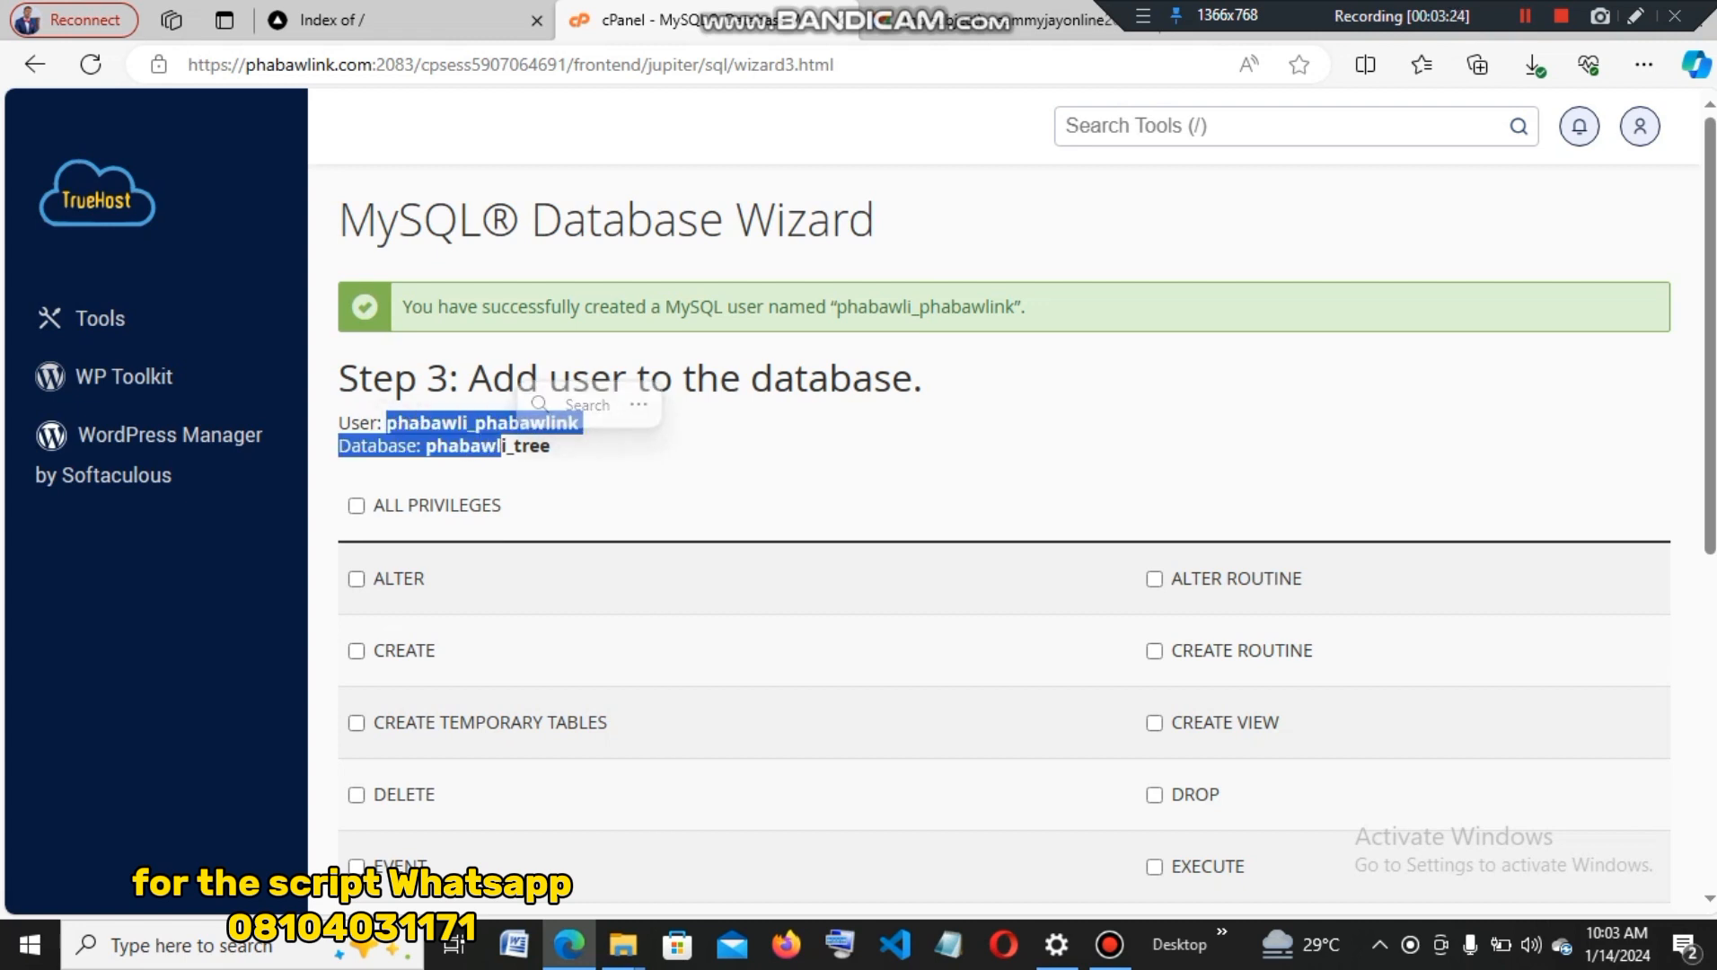
click(346, 418)
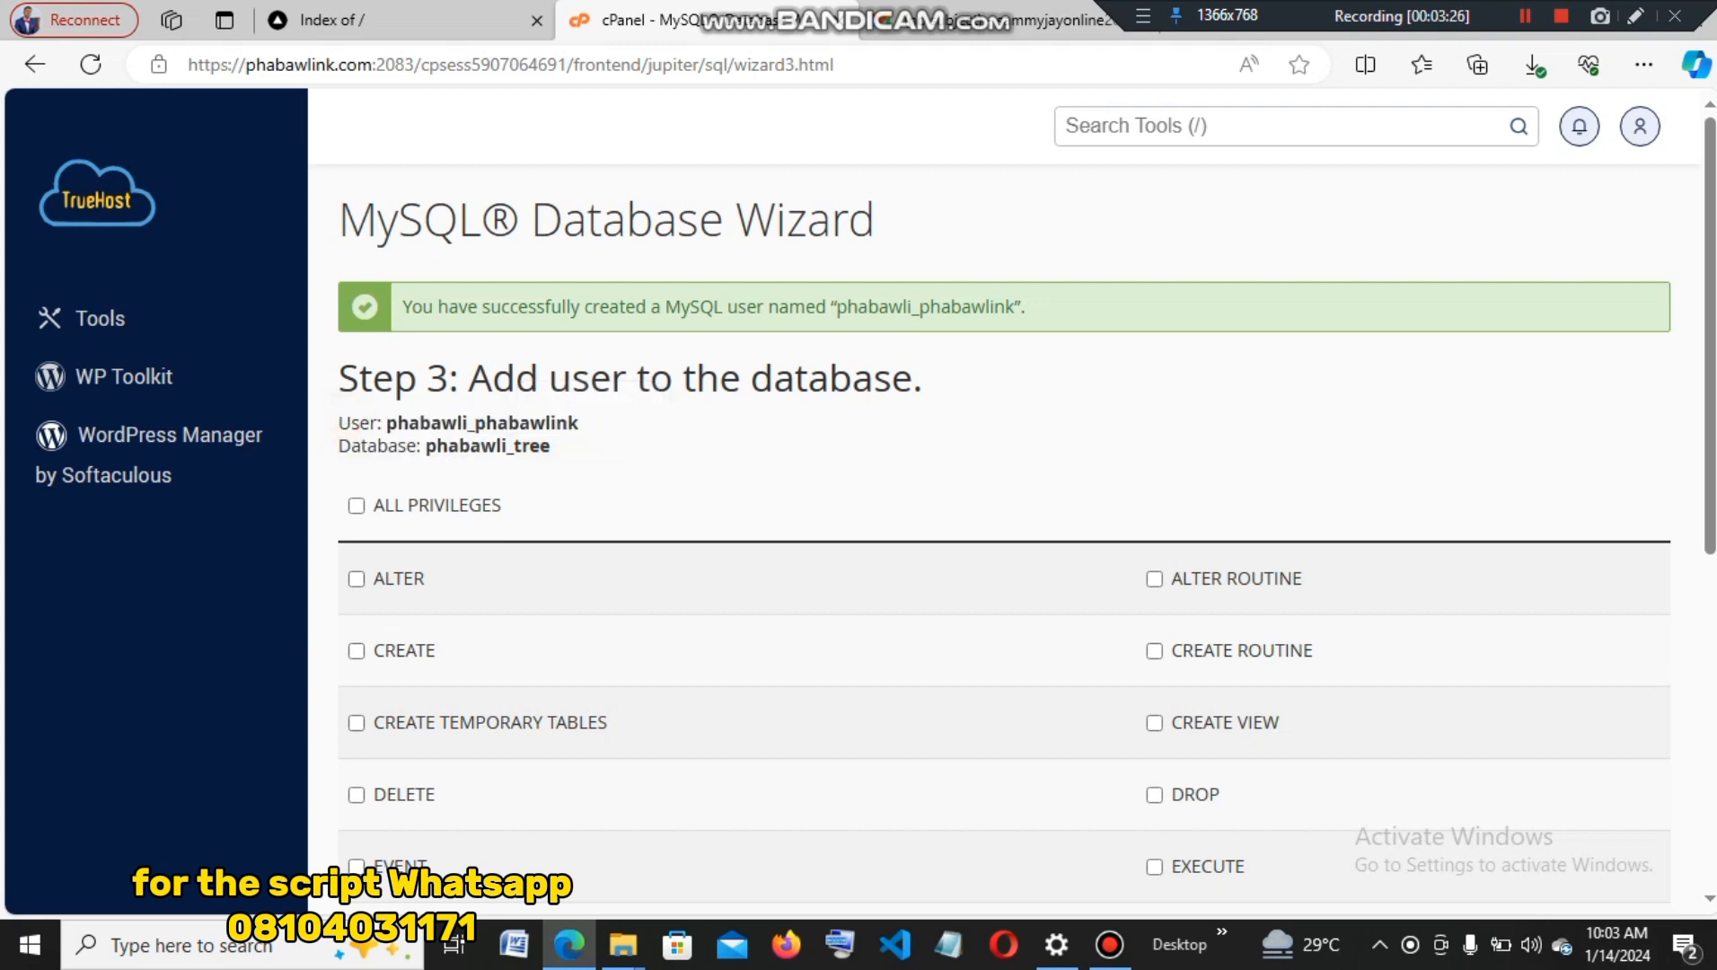
drag(339, 419, 550, 447)
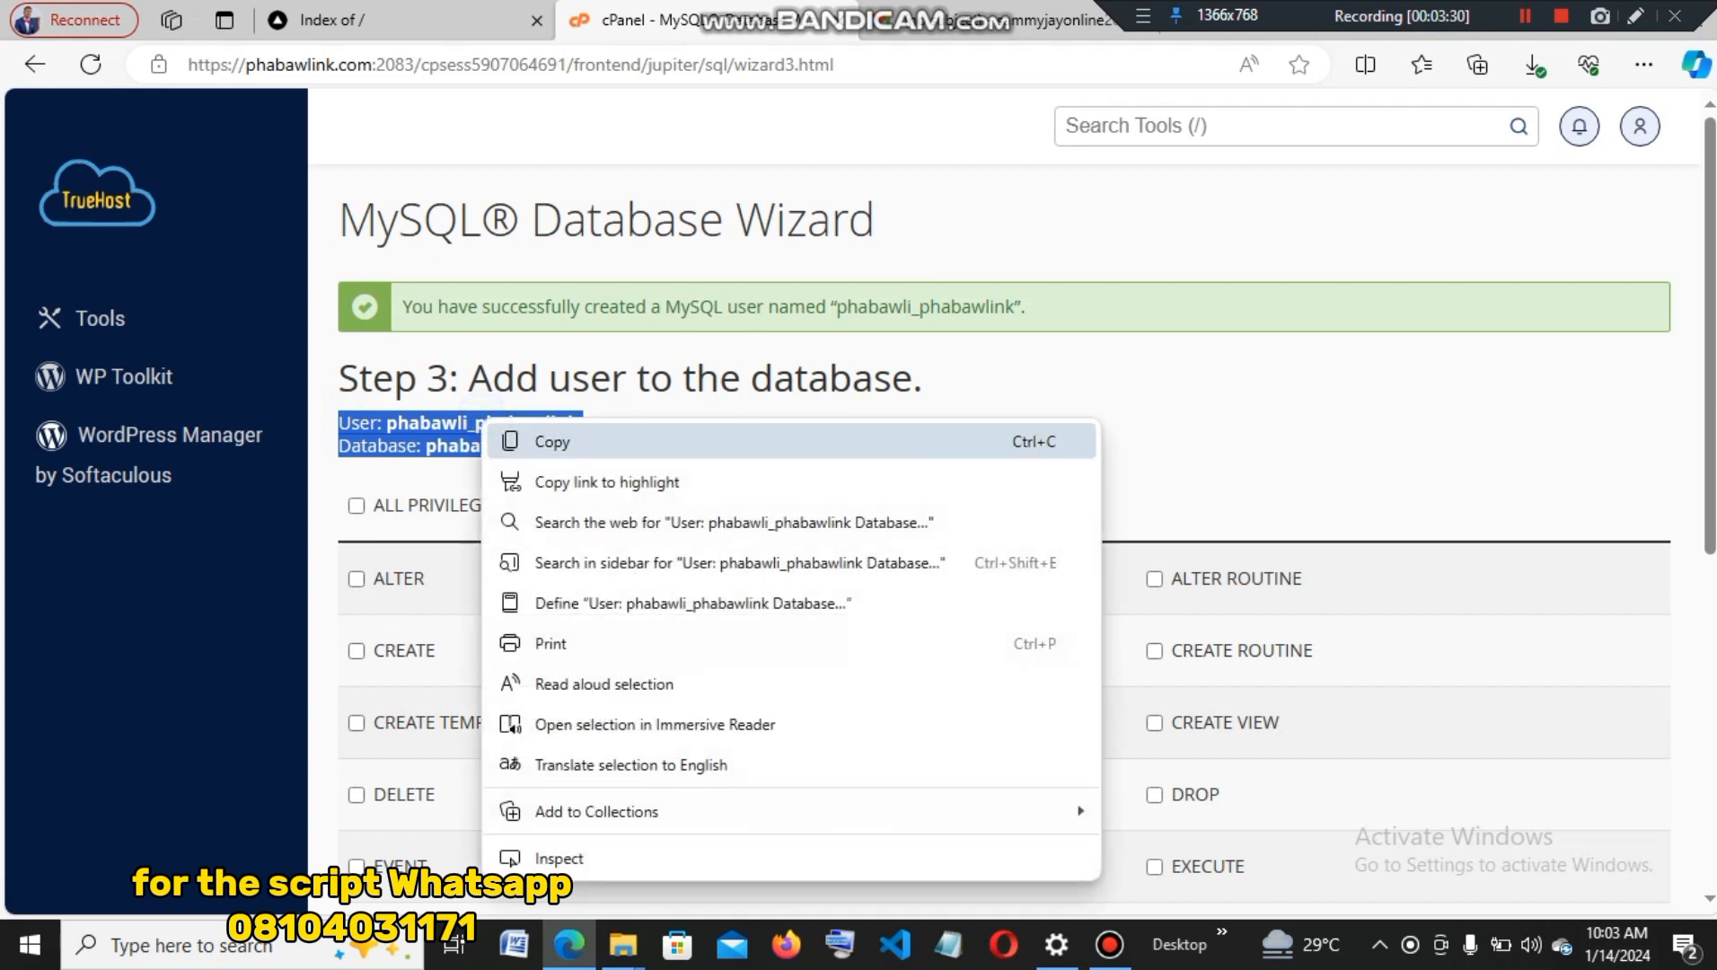
click(533, 449)
click(948, 945)
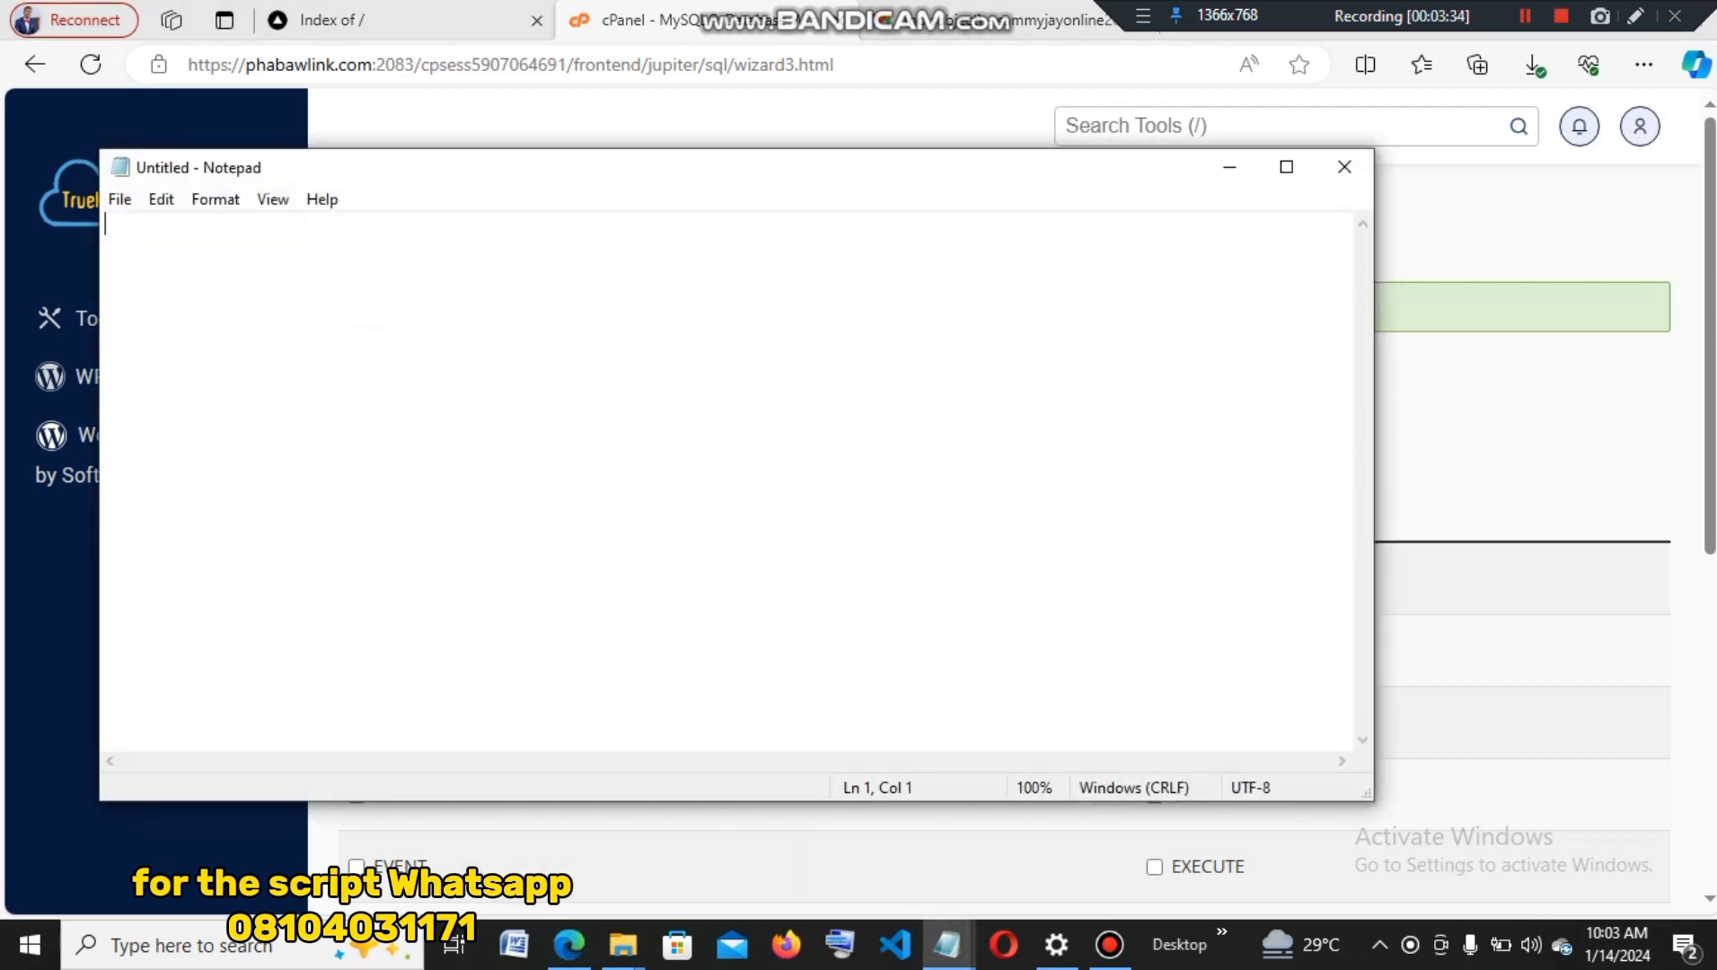
- Paste the user and database names into Notepad and type the user's password below
right_click(185, 315)
click(249, 422)
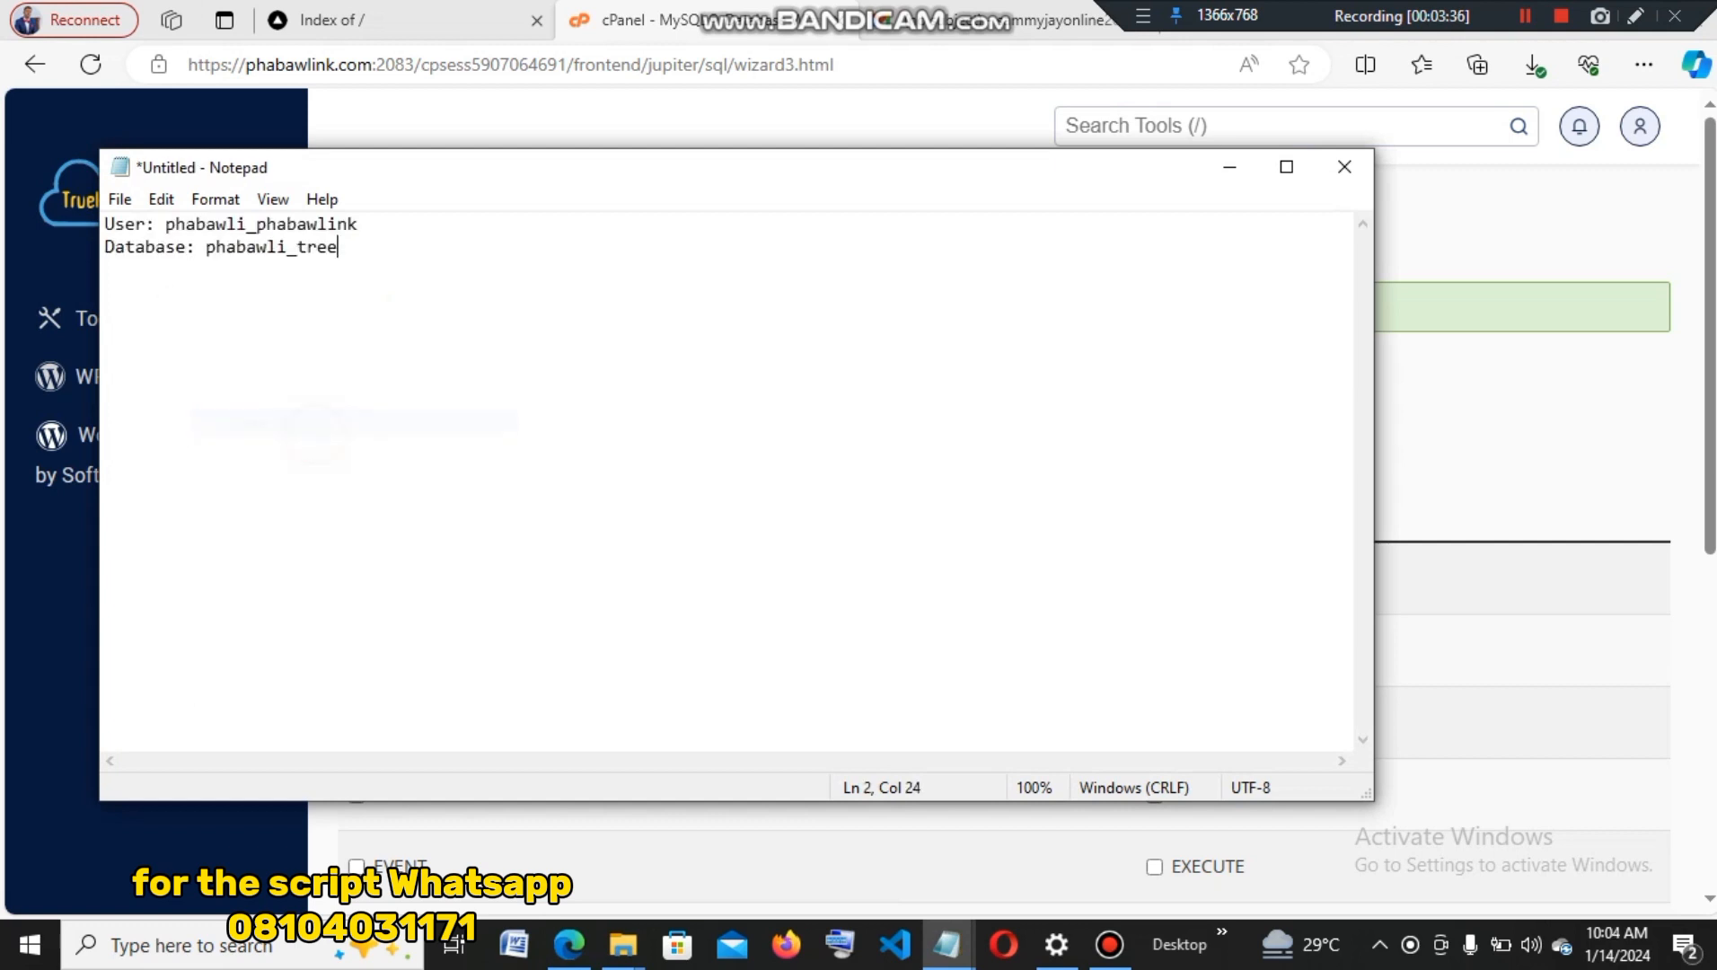
key(Return)
key(Return)
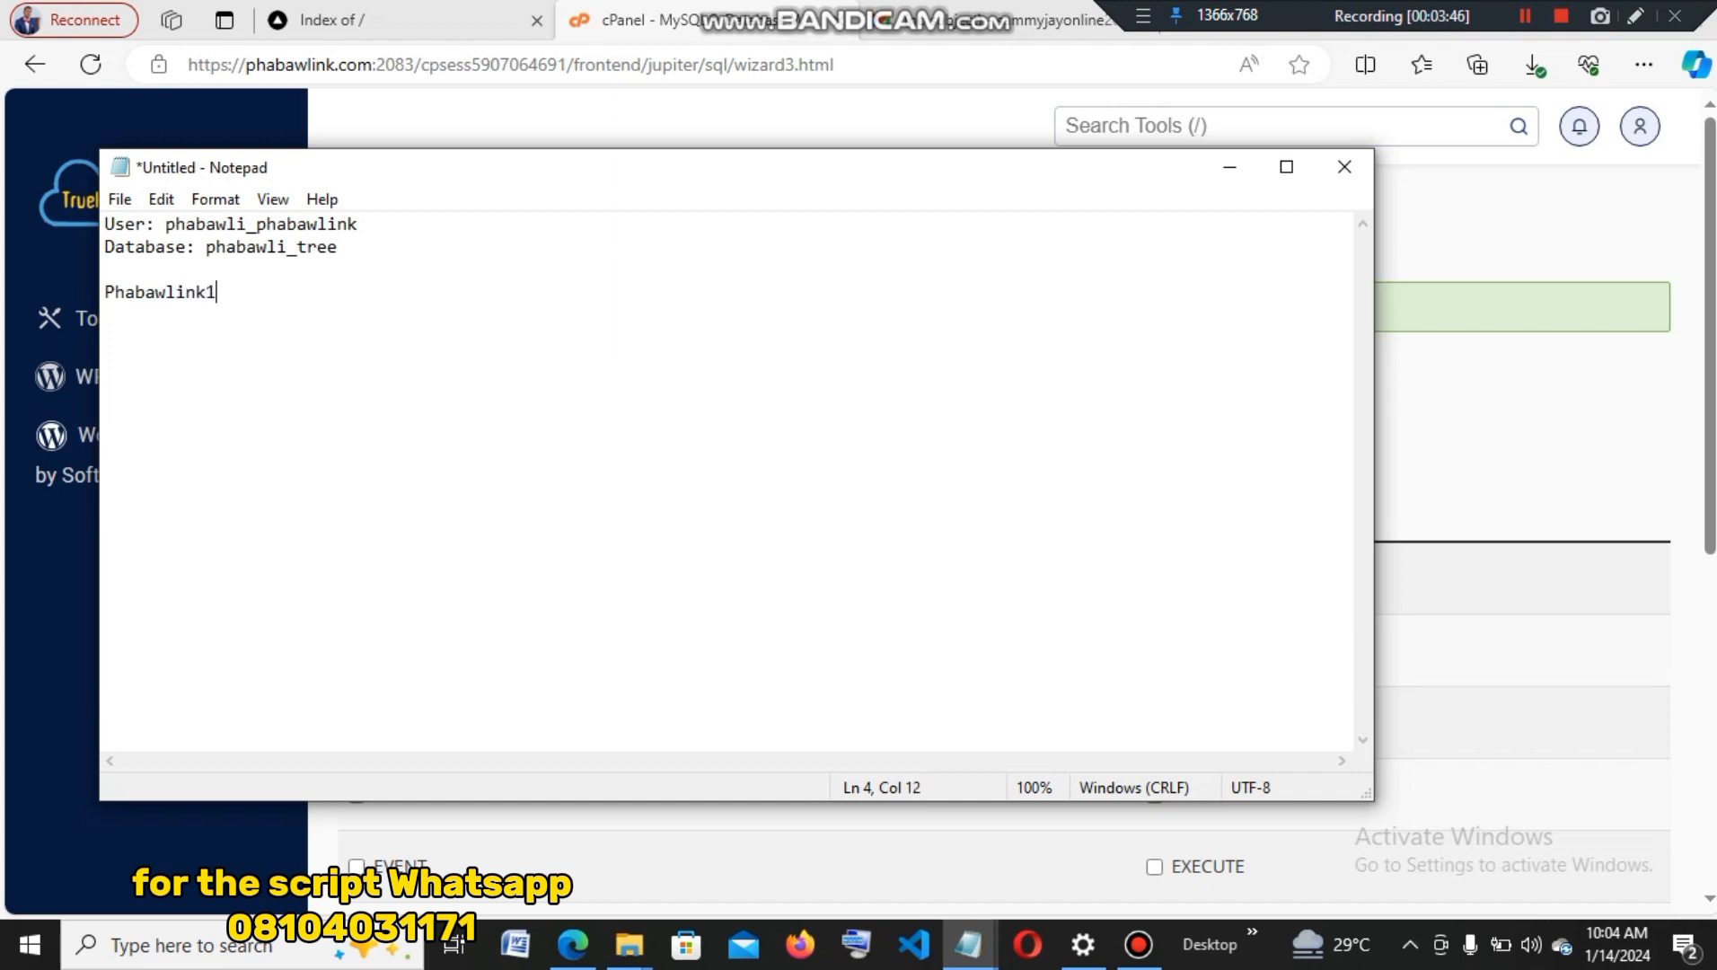
- Save the credentials note as 'phabawlink' in the Documents folder
click(120, 198)
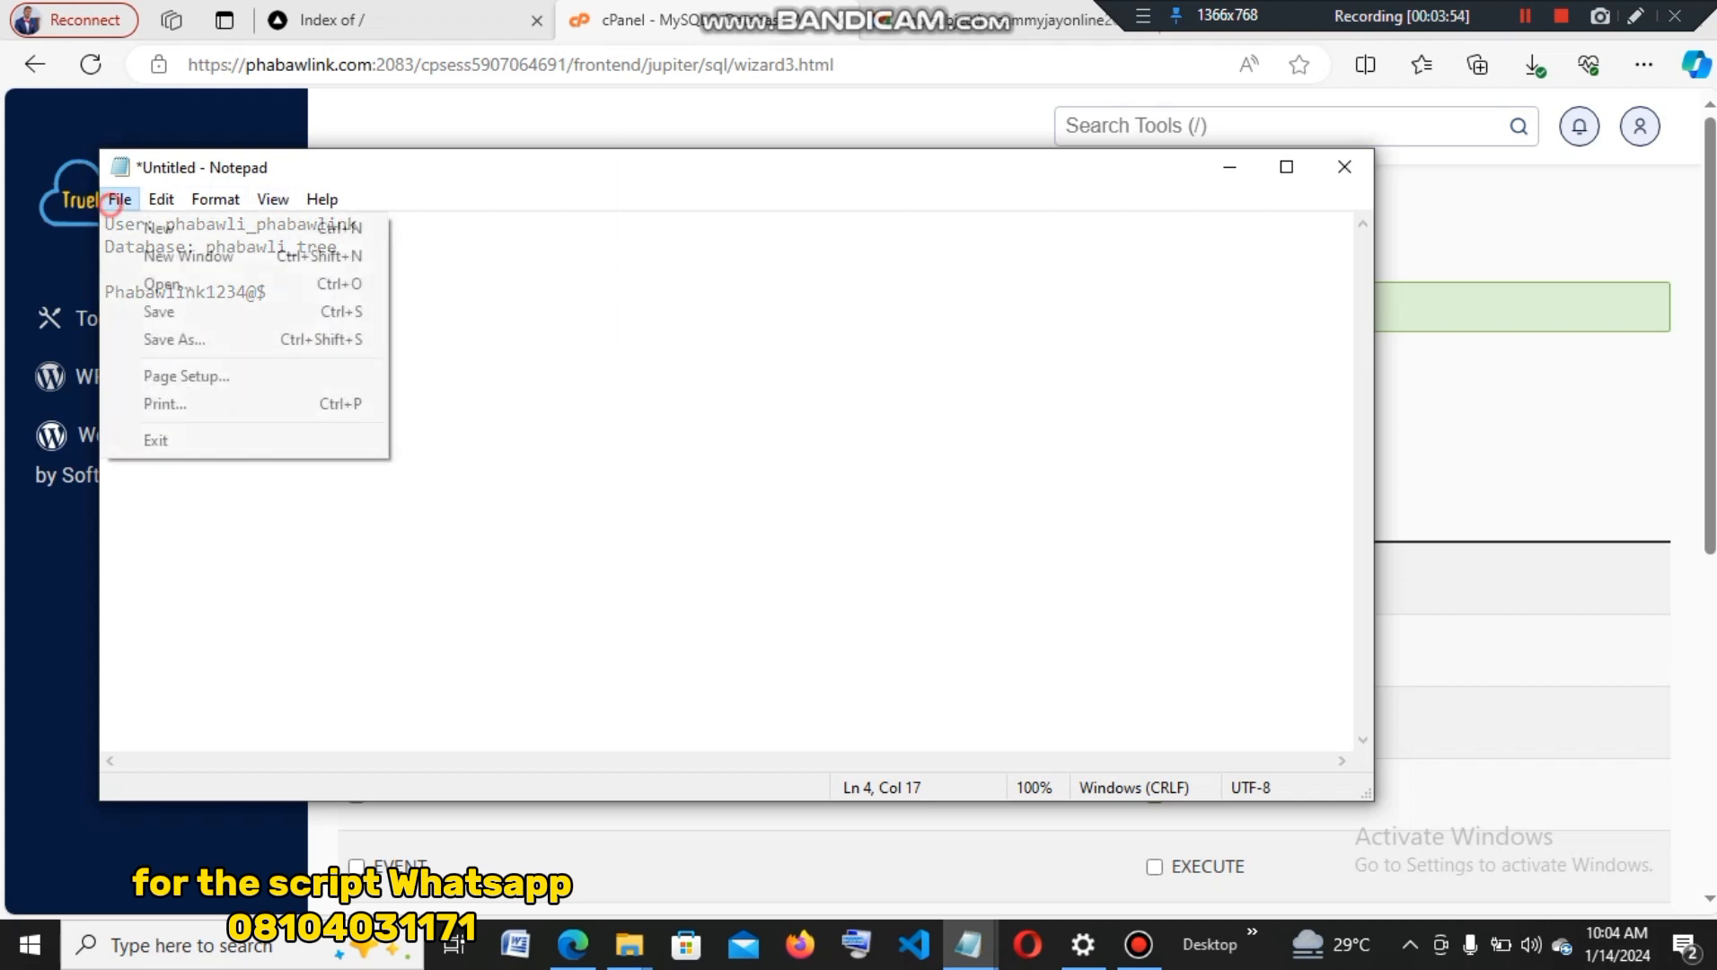
click(160, 312)
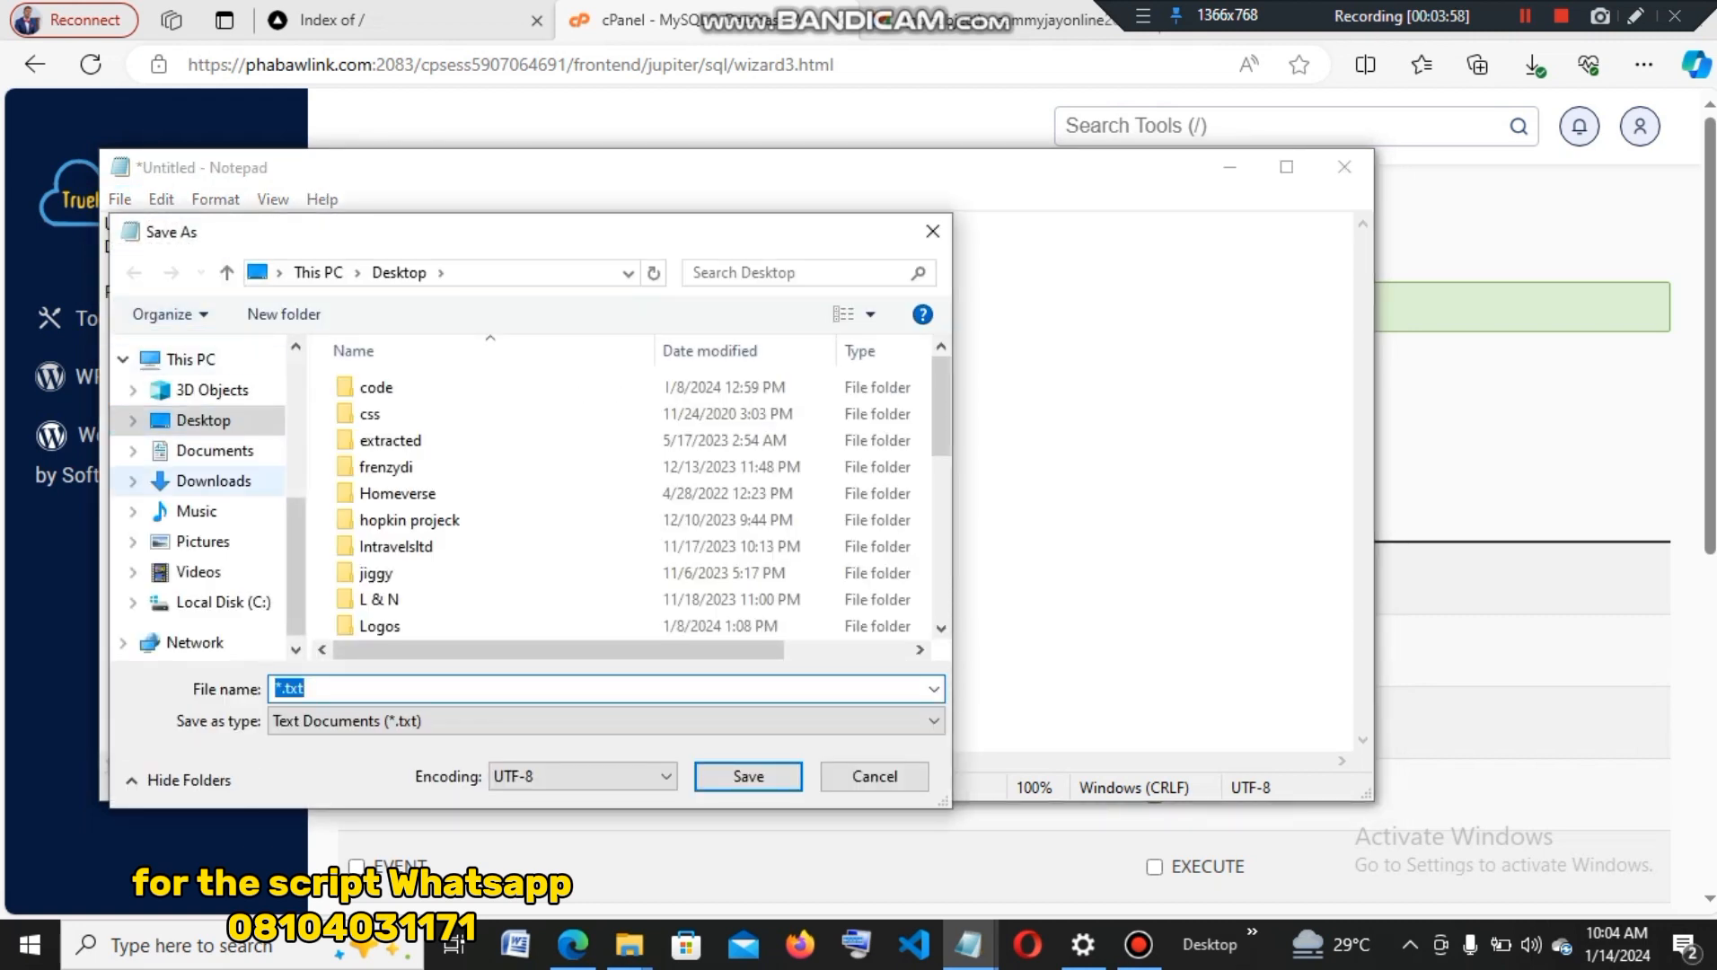
text(p)
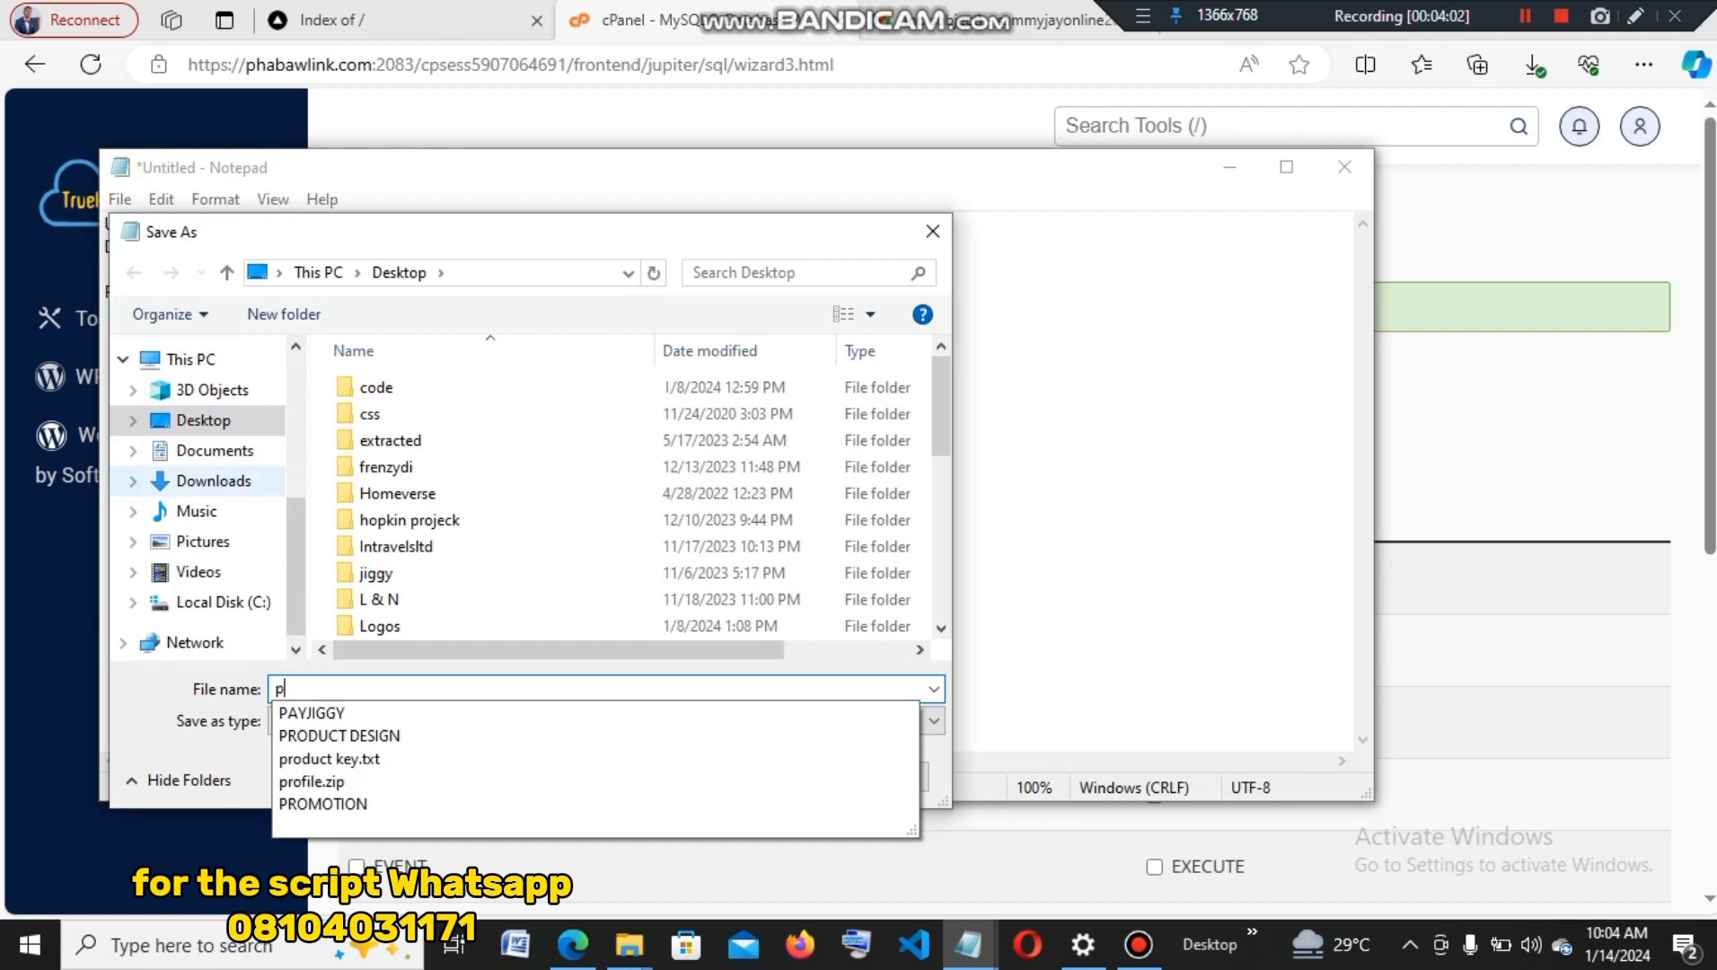
click(215, 451)
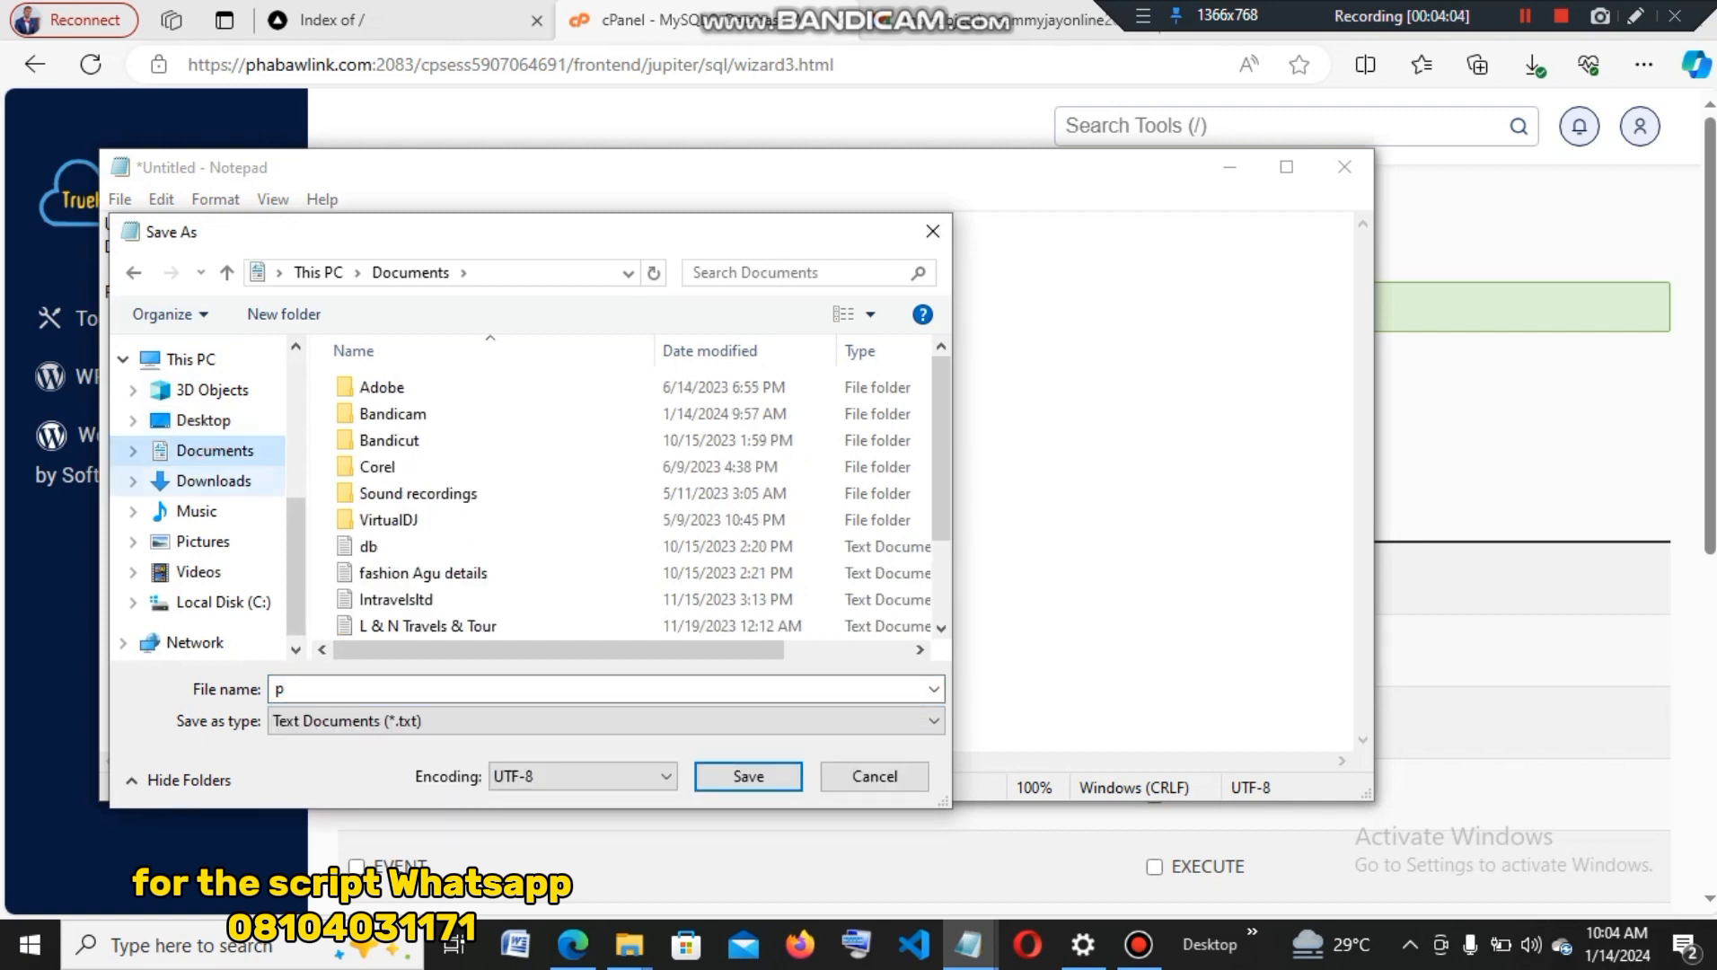
click(342, 690)
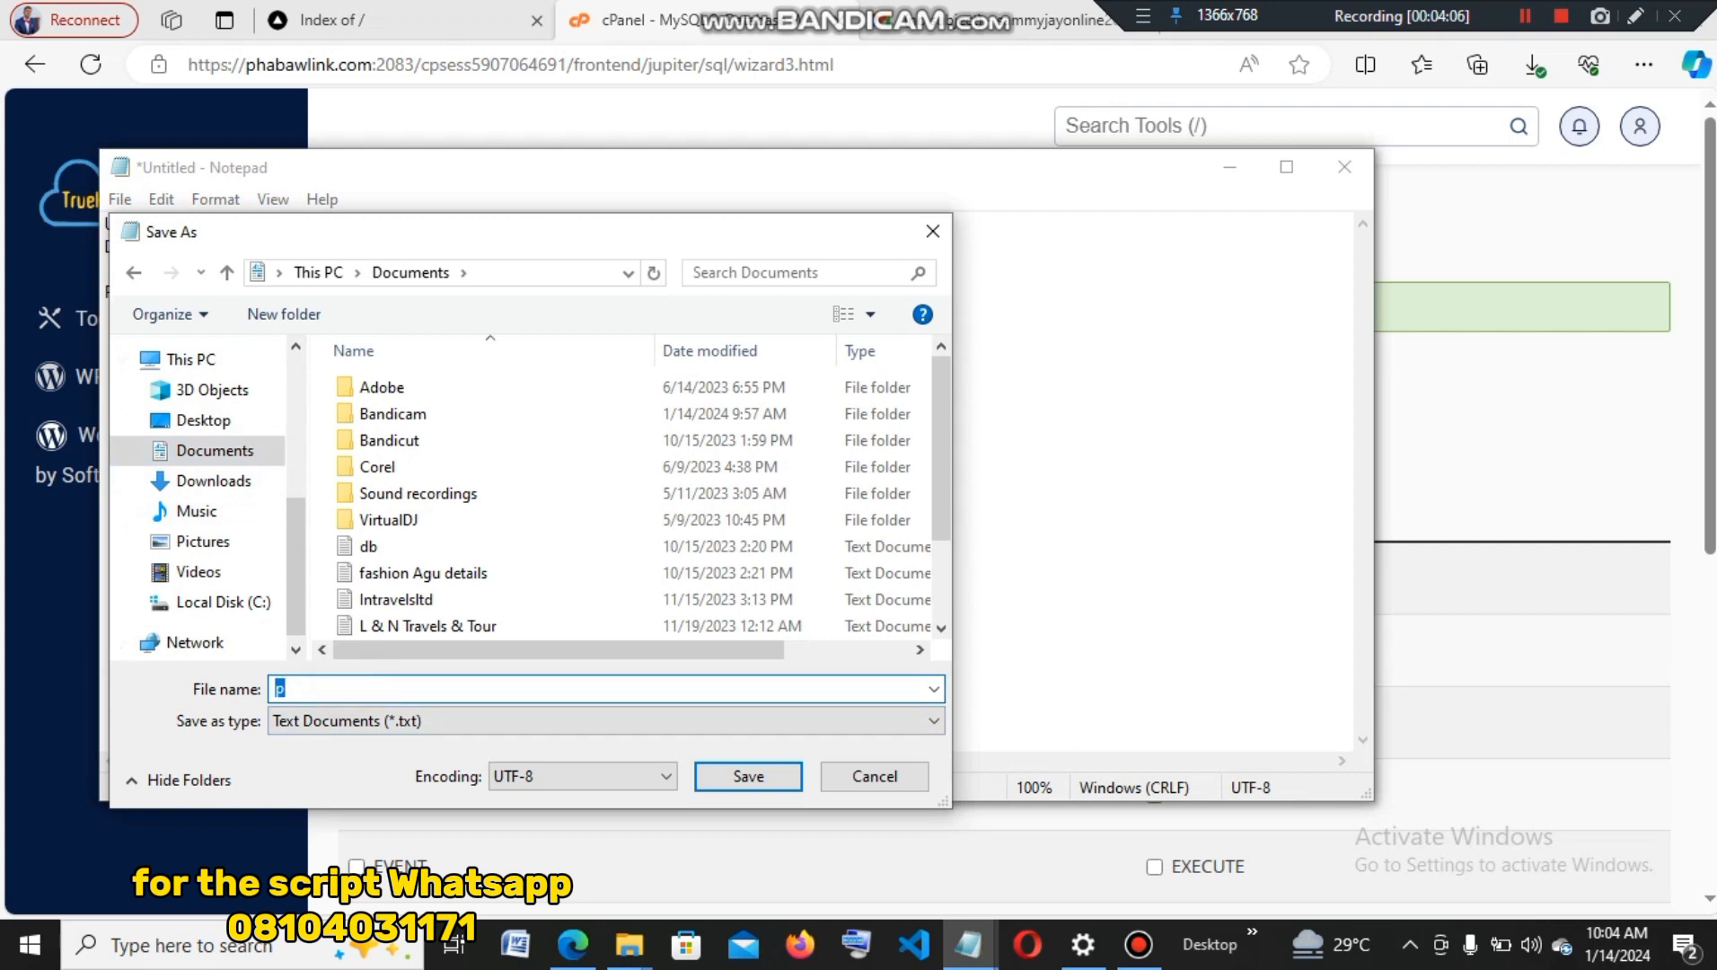
click(347, 694)
text(habawlink)
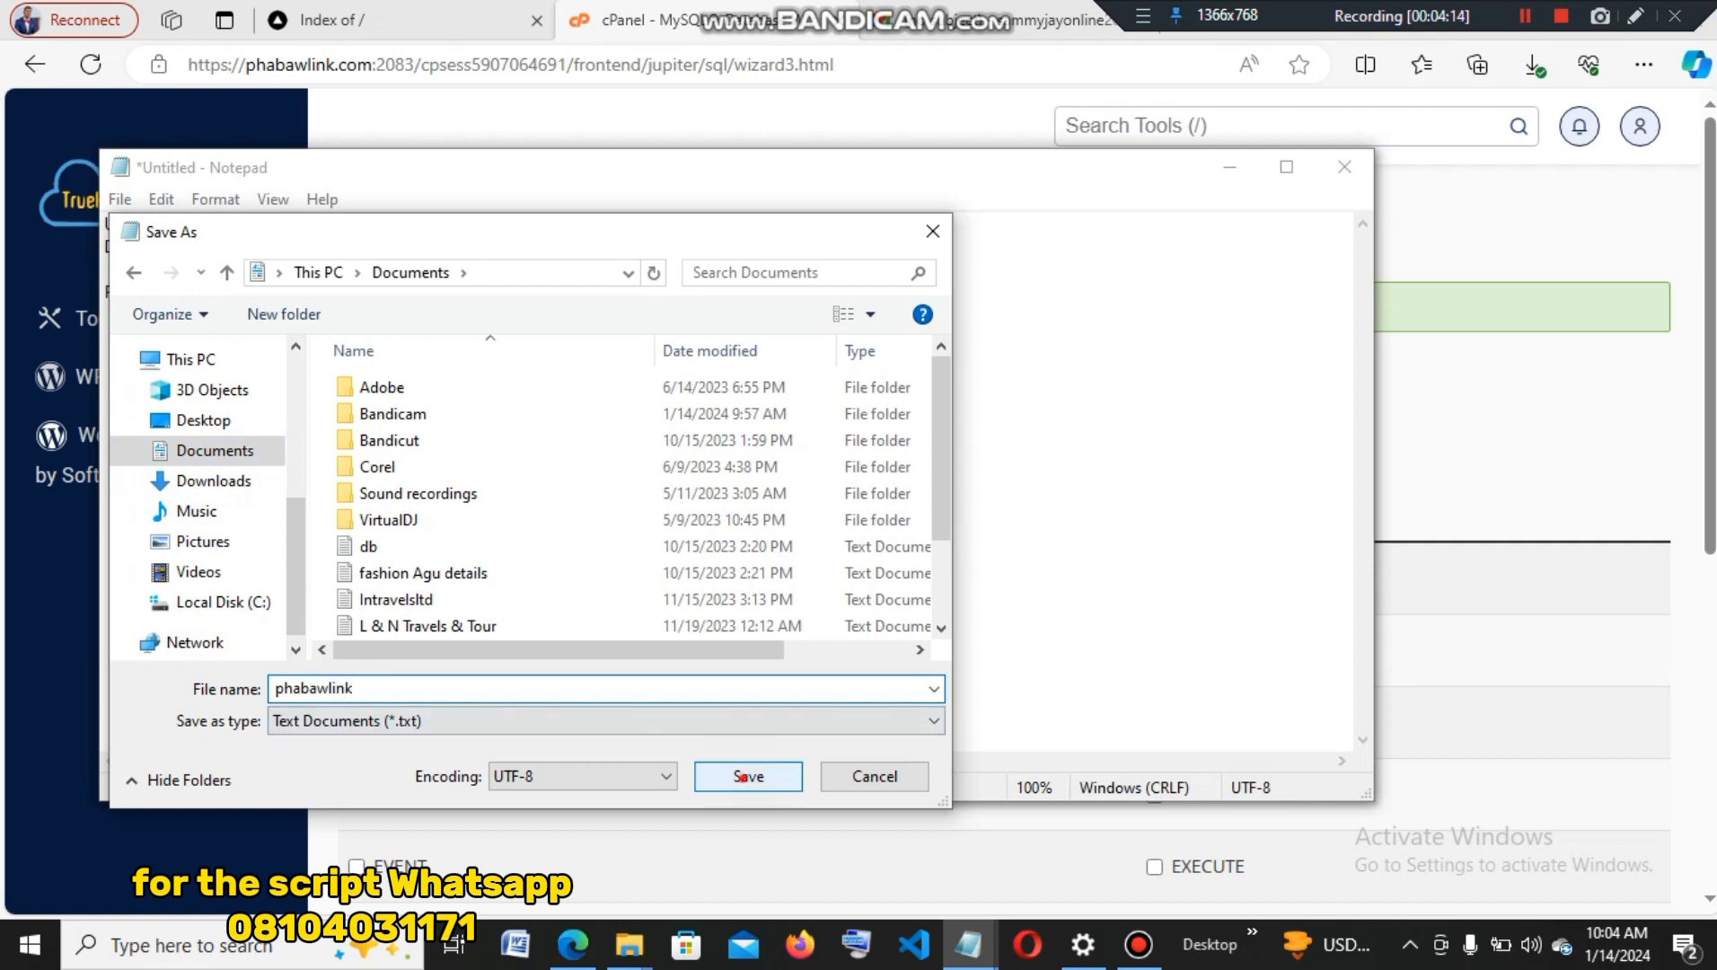
click(748, 776)
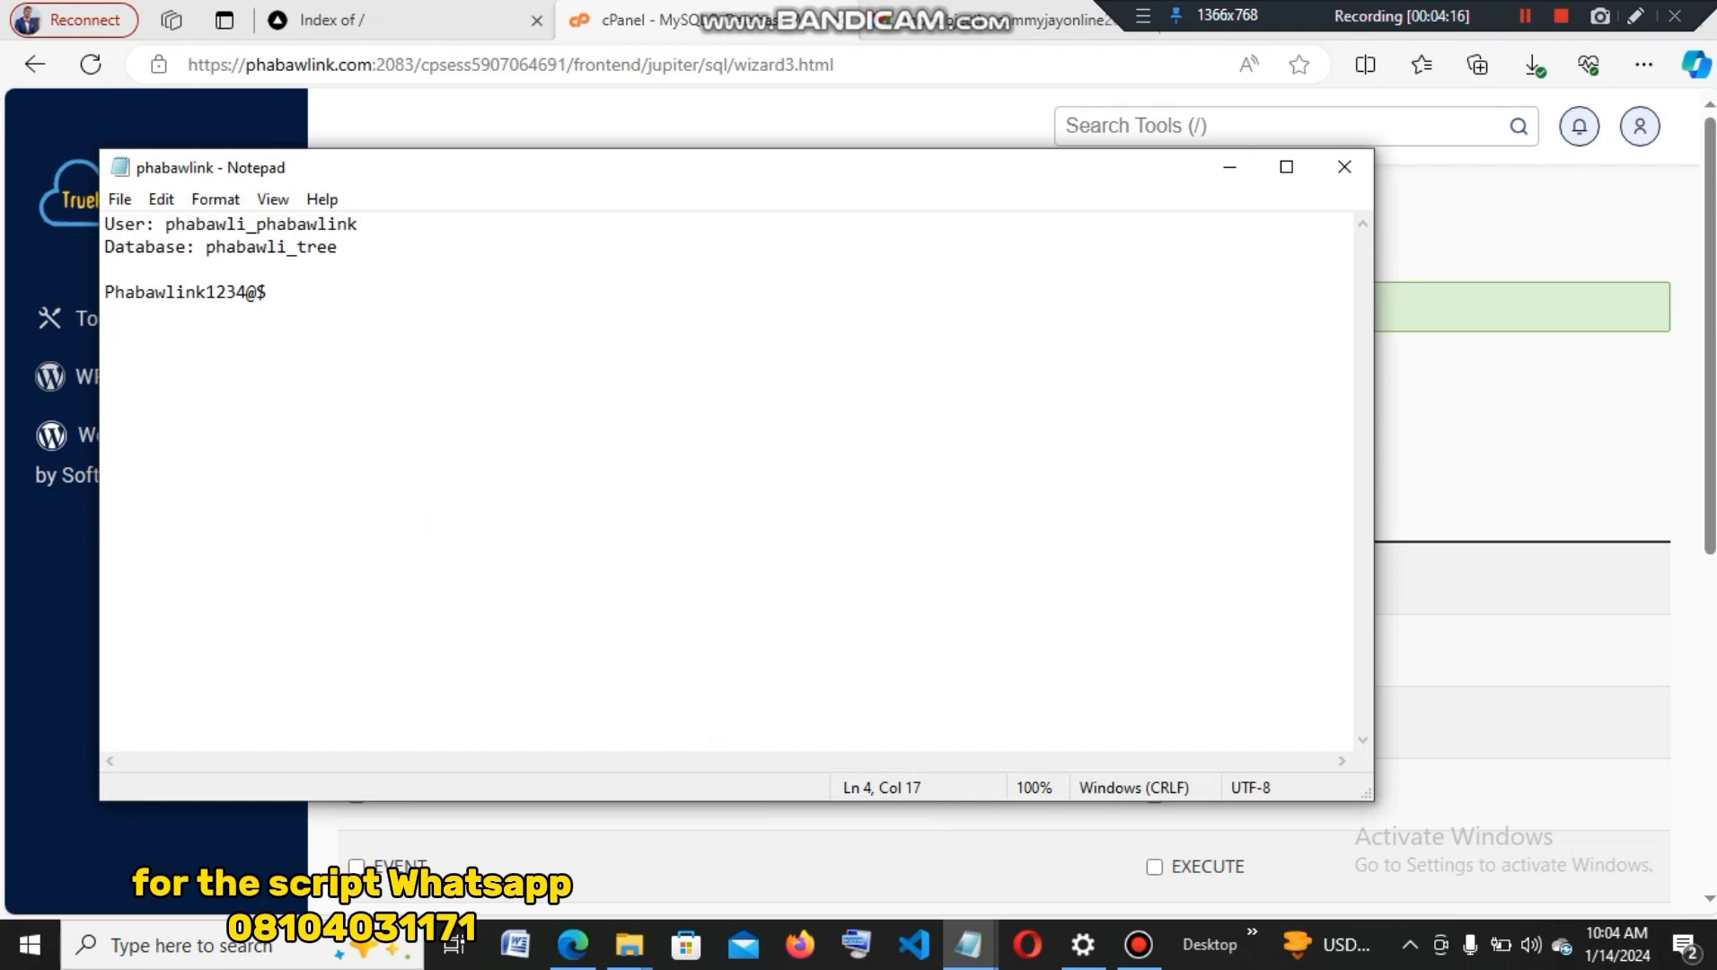
- Set the Notepad windows aside to return to the cPanel wizard's Step 3 page
key(ctrl+n)
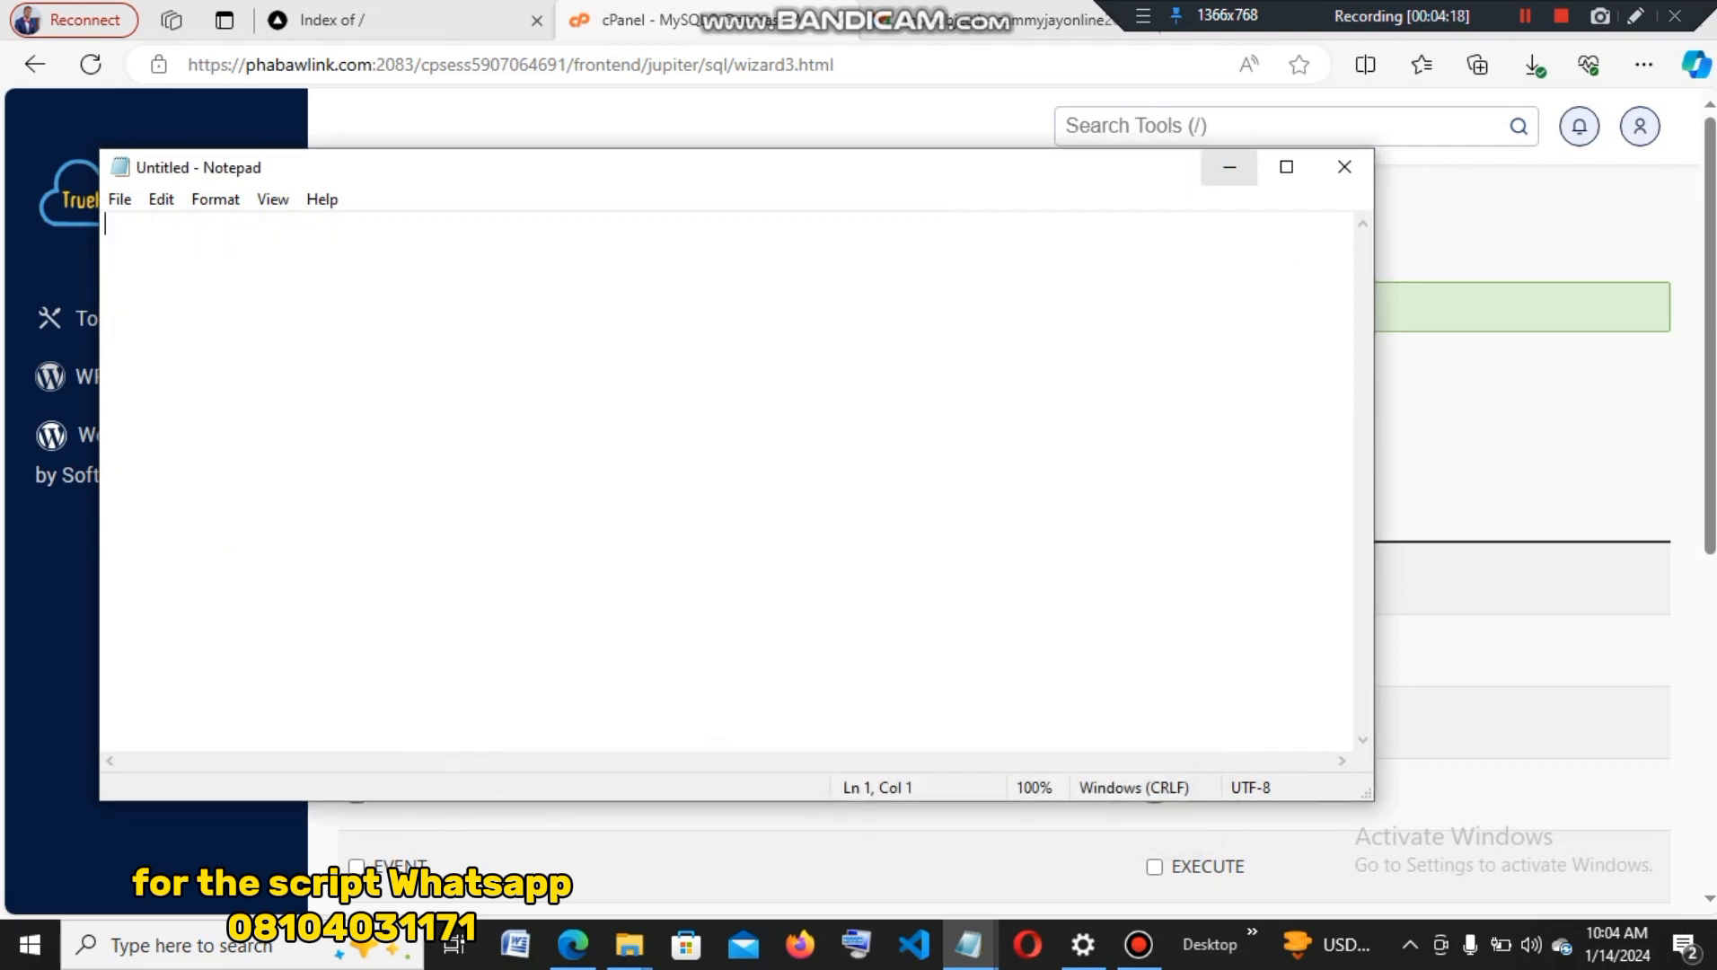
click(1236, 166)
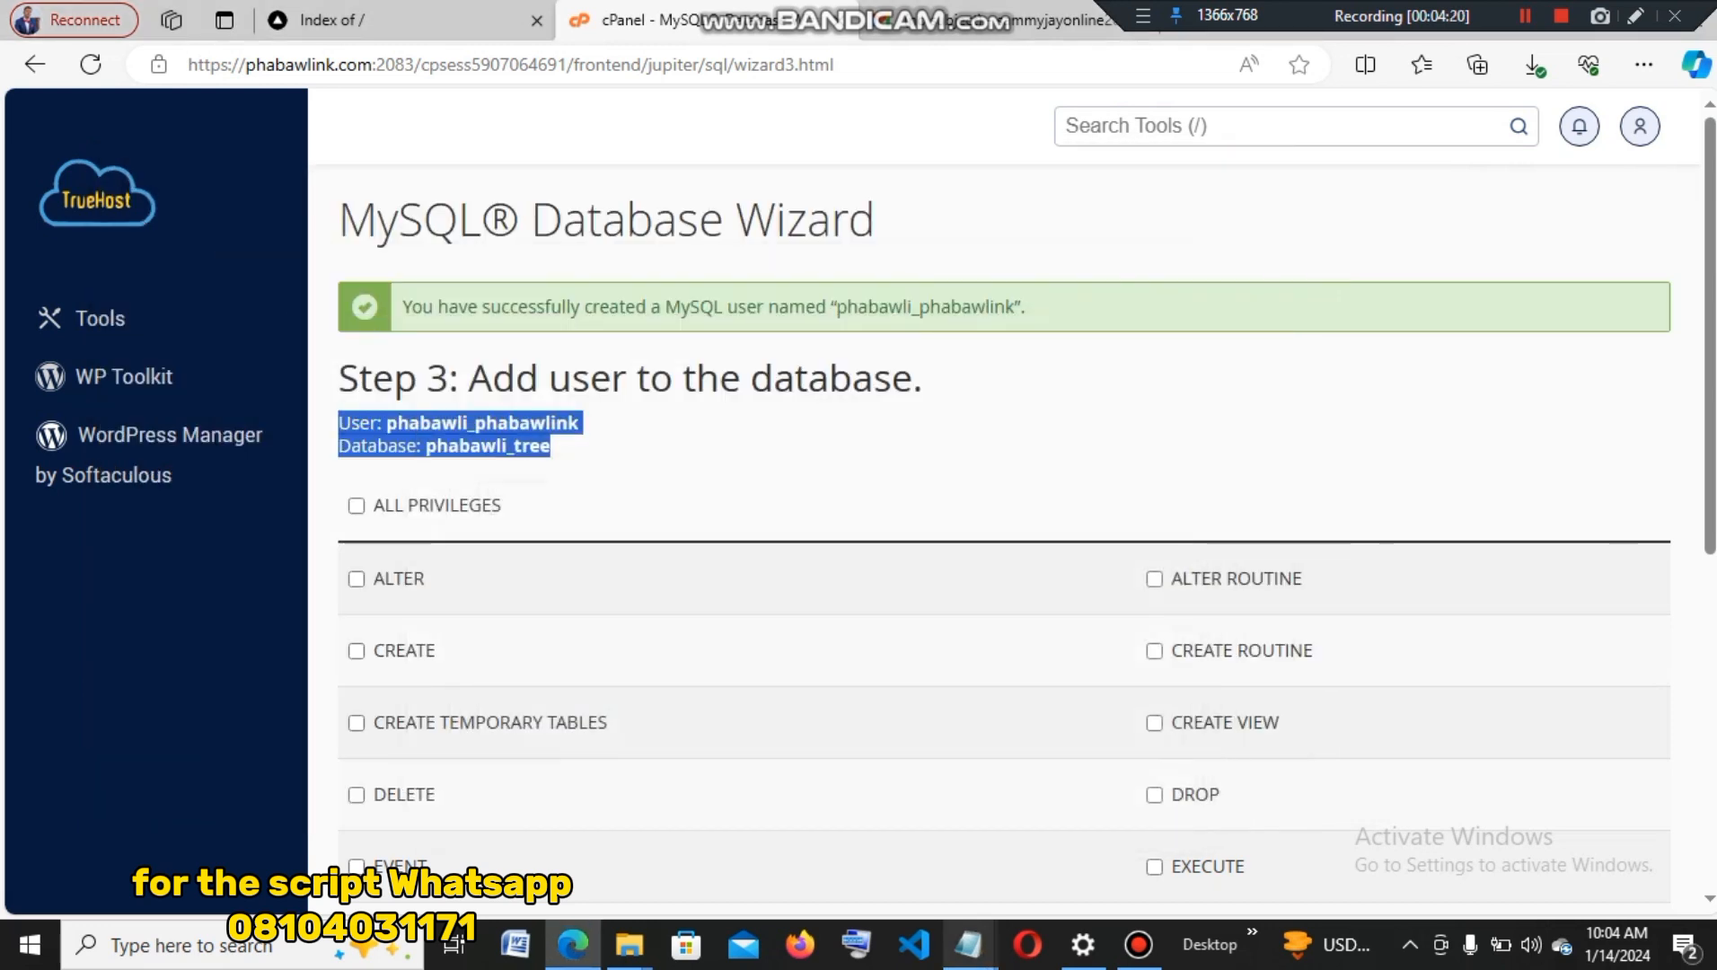
click(917, 947)
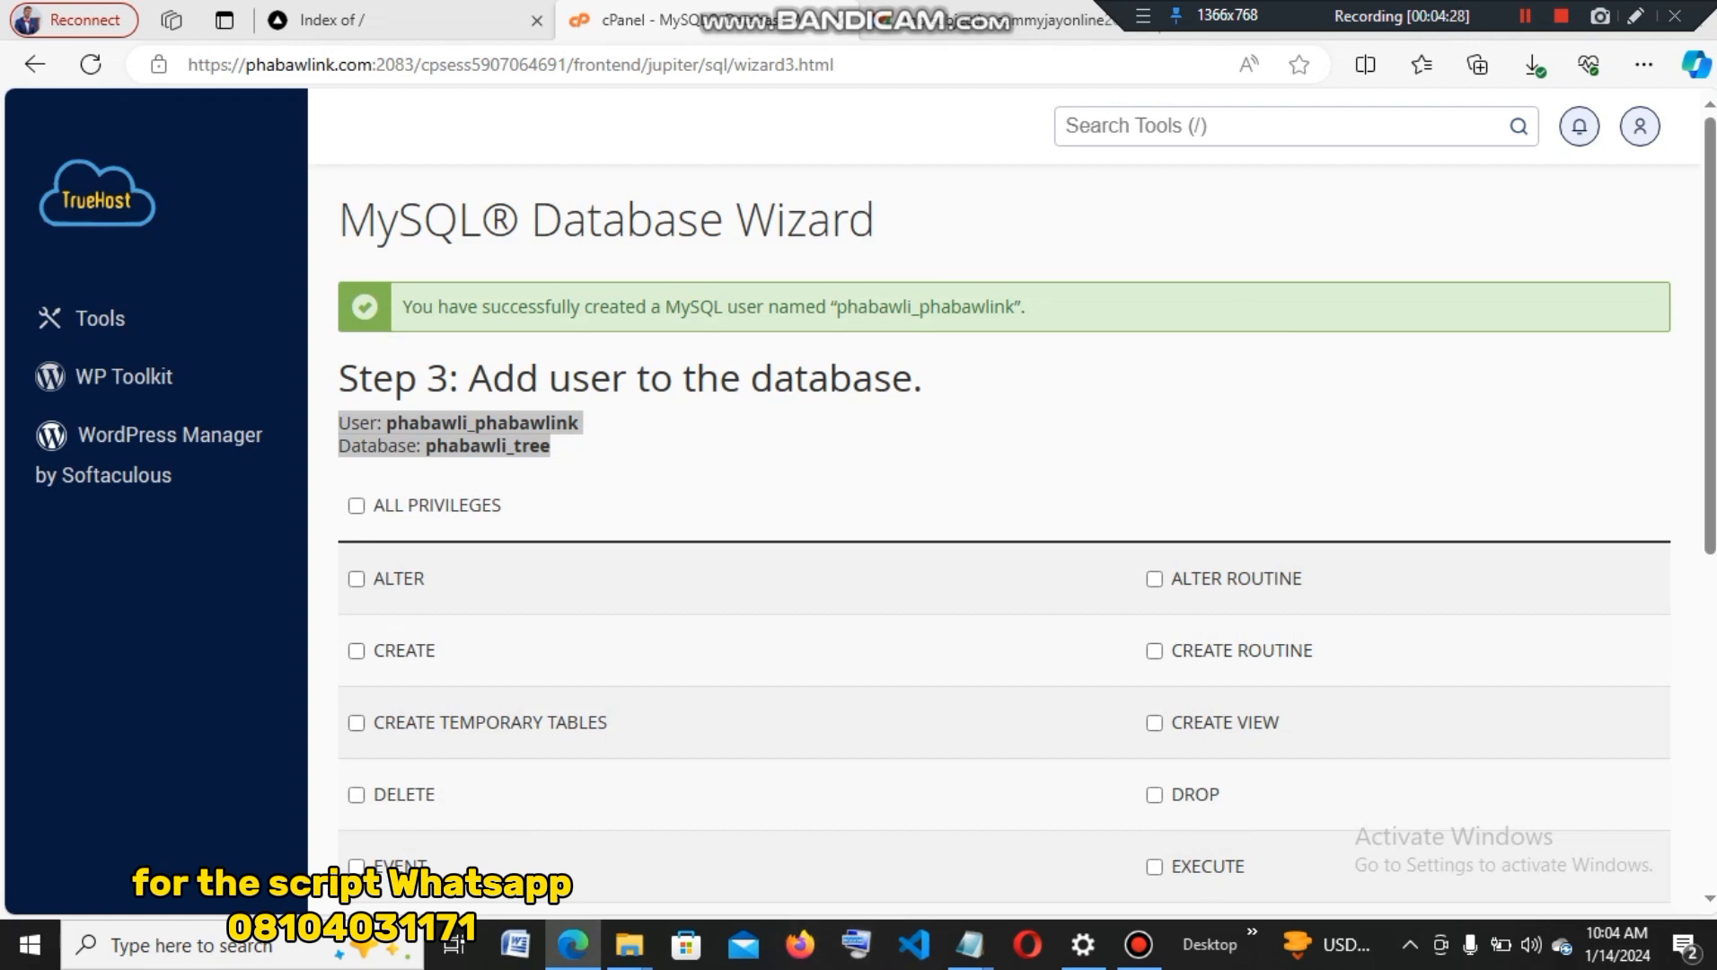
mouse_move(968, 944)
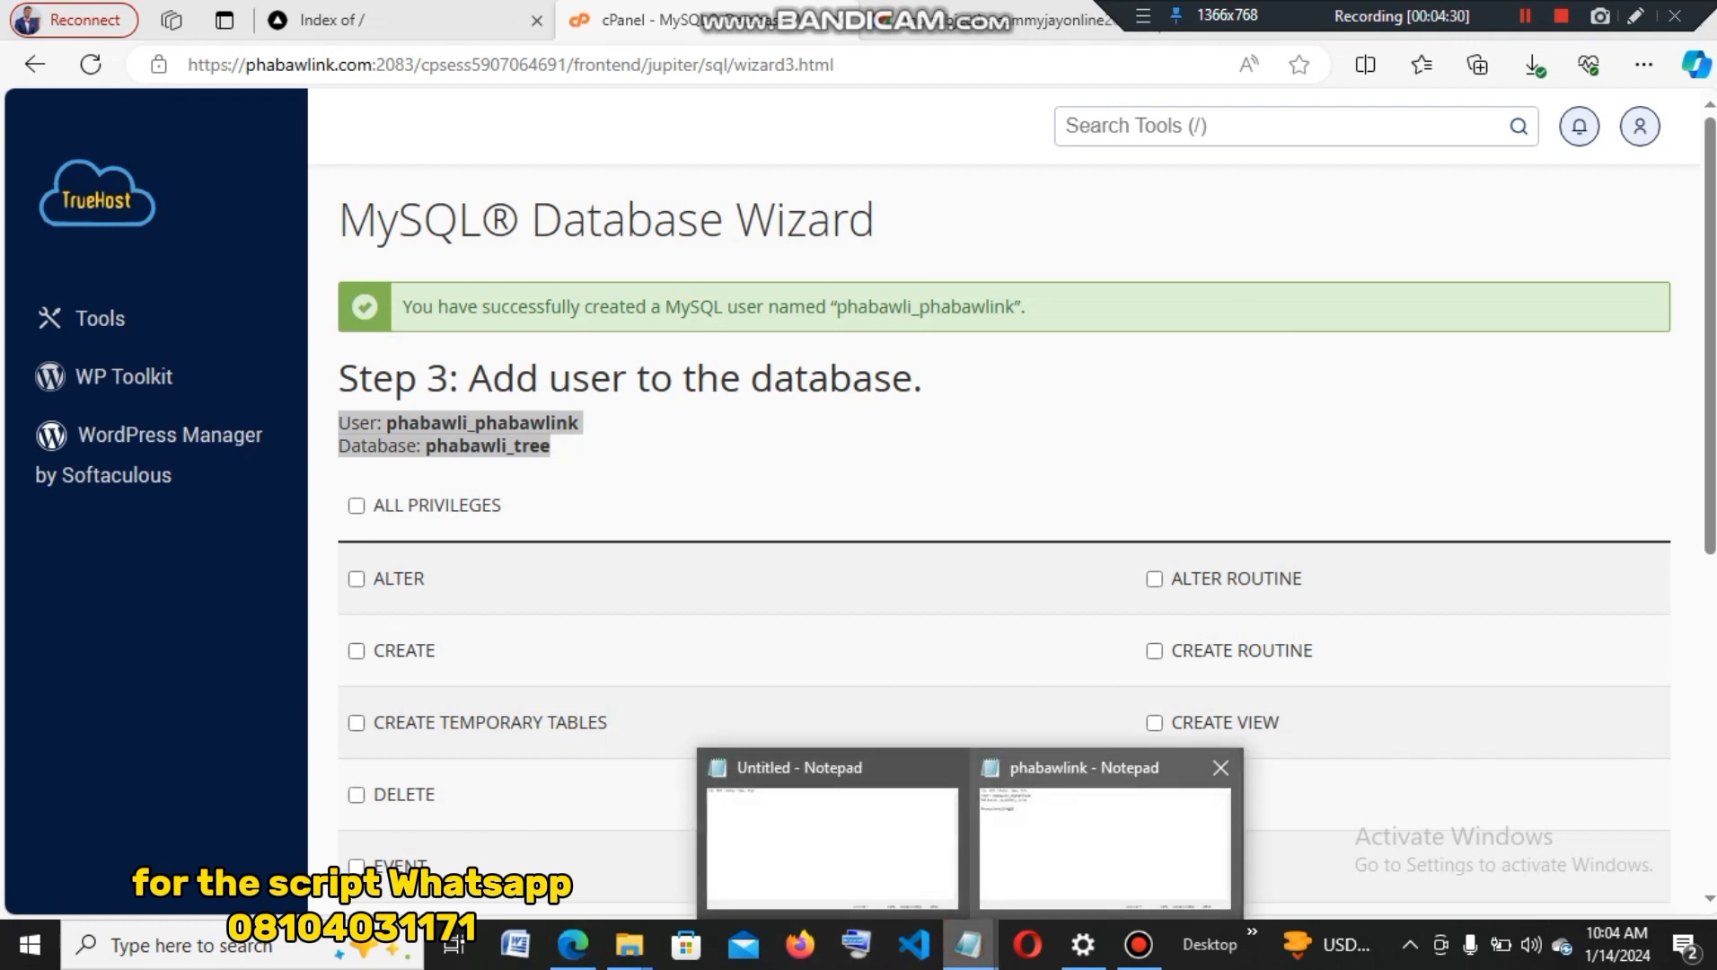
click(1105, 854)
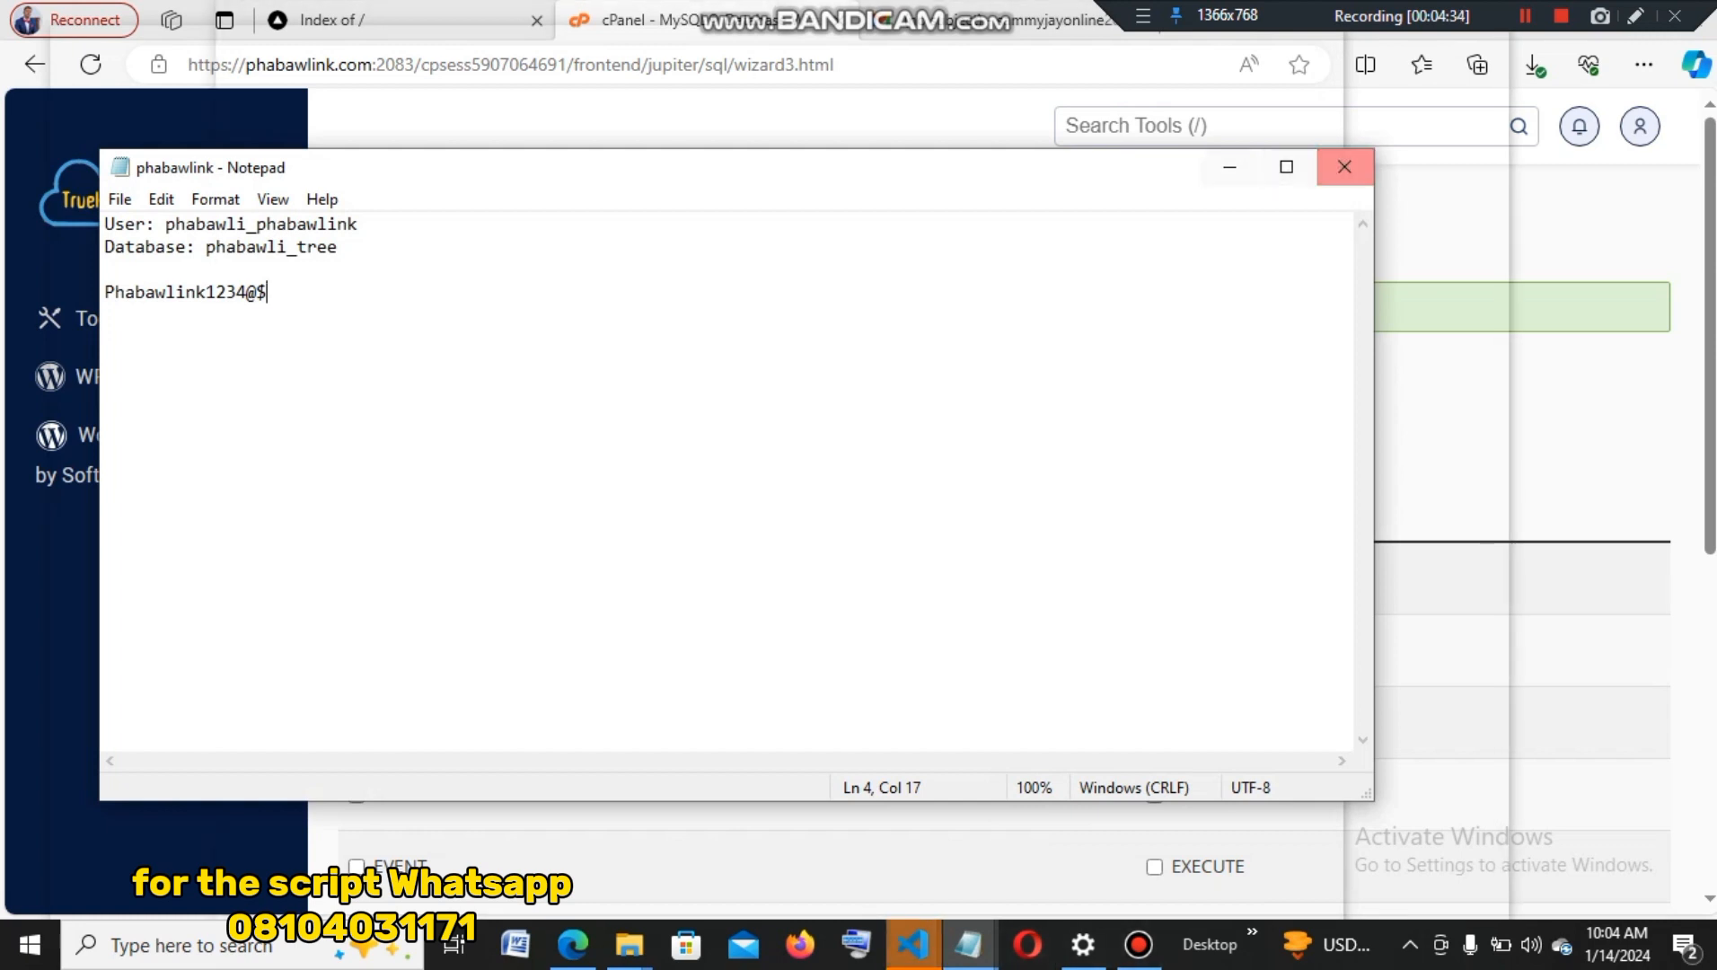
click(945, 95)
click(1225, 167)
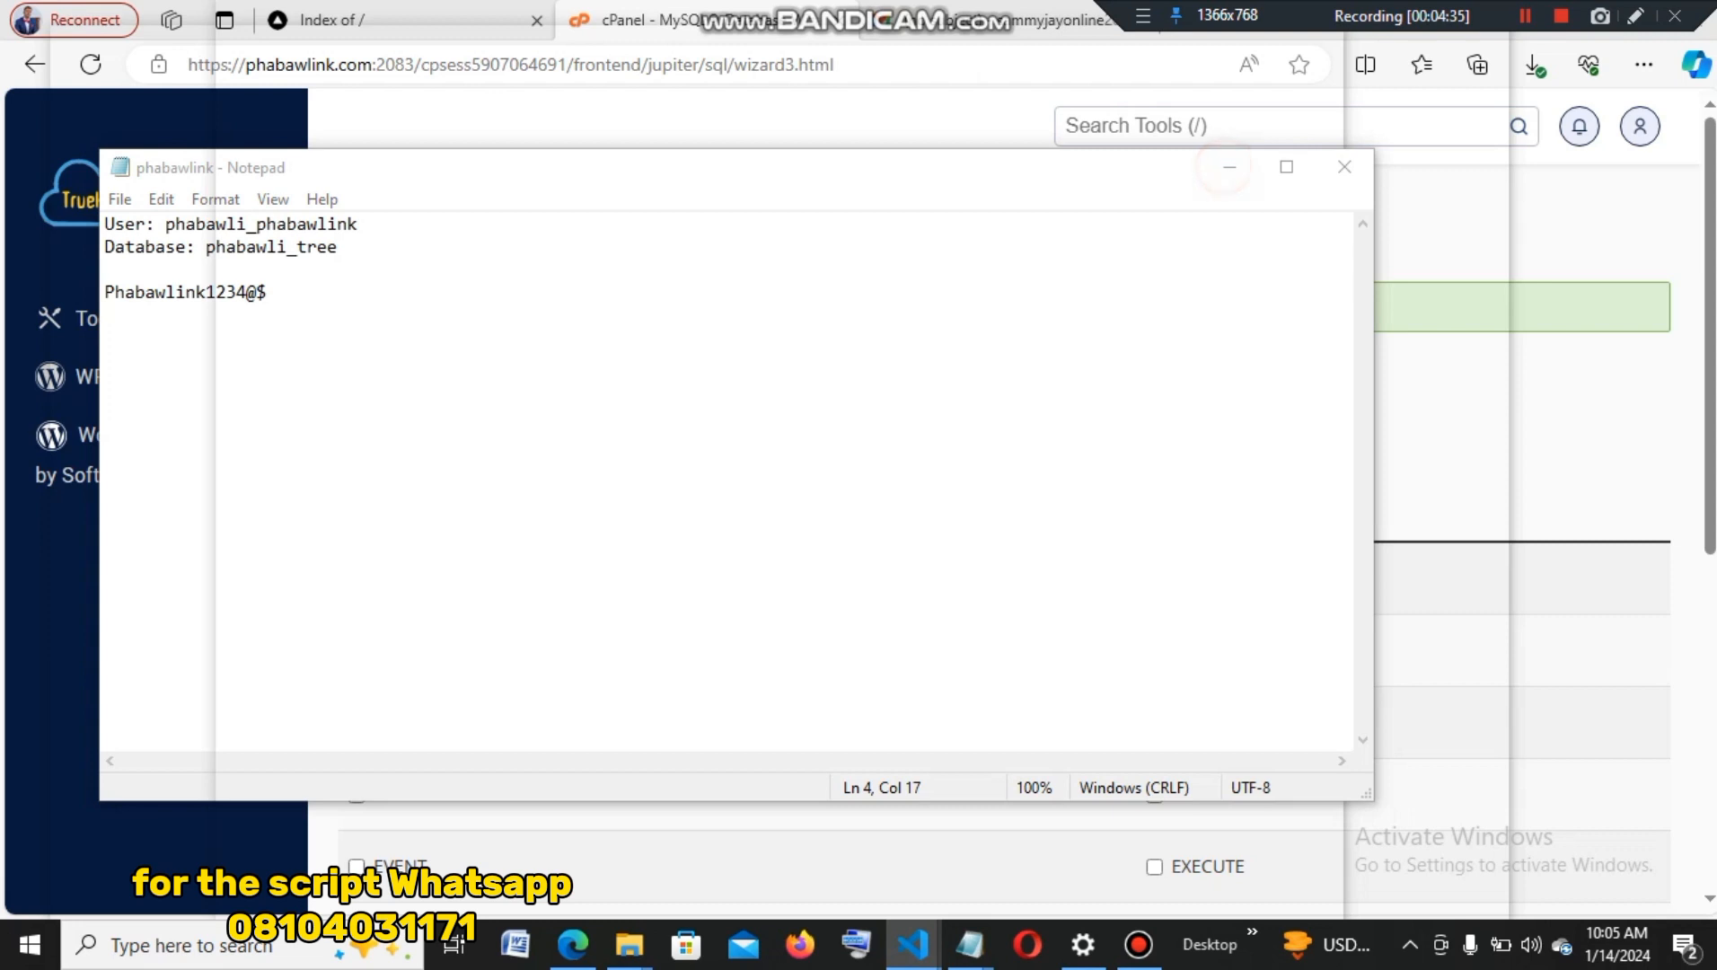
mouse_move(913, 945)
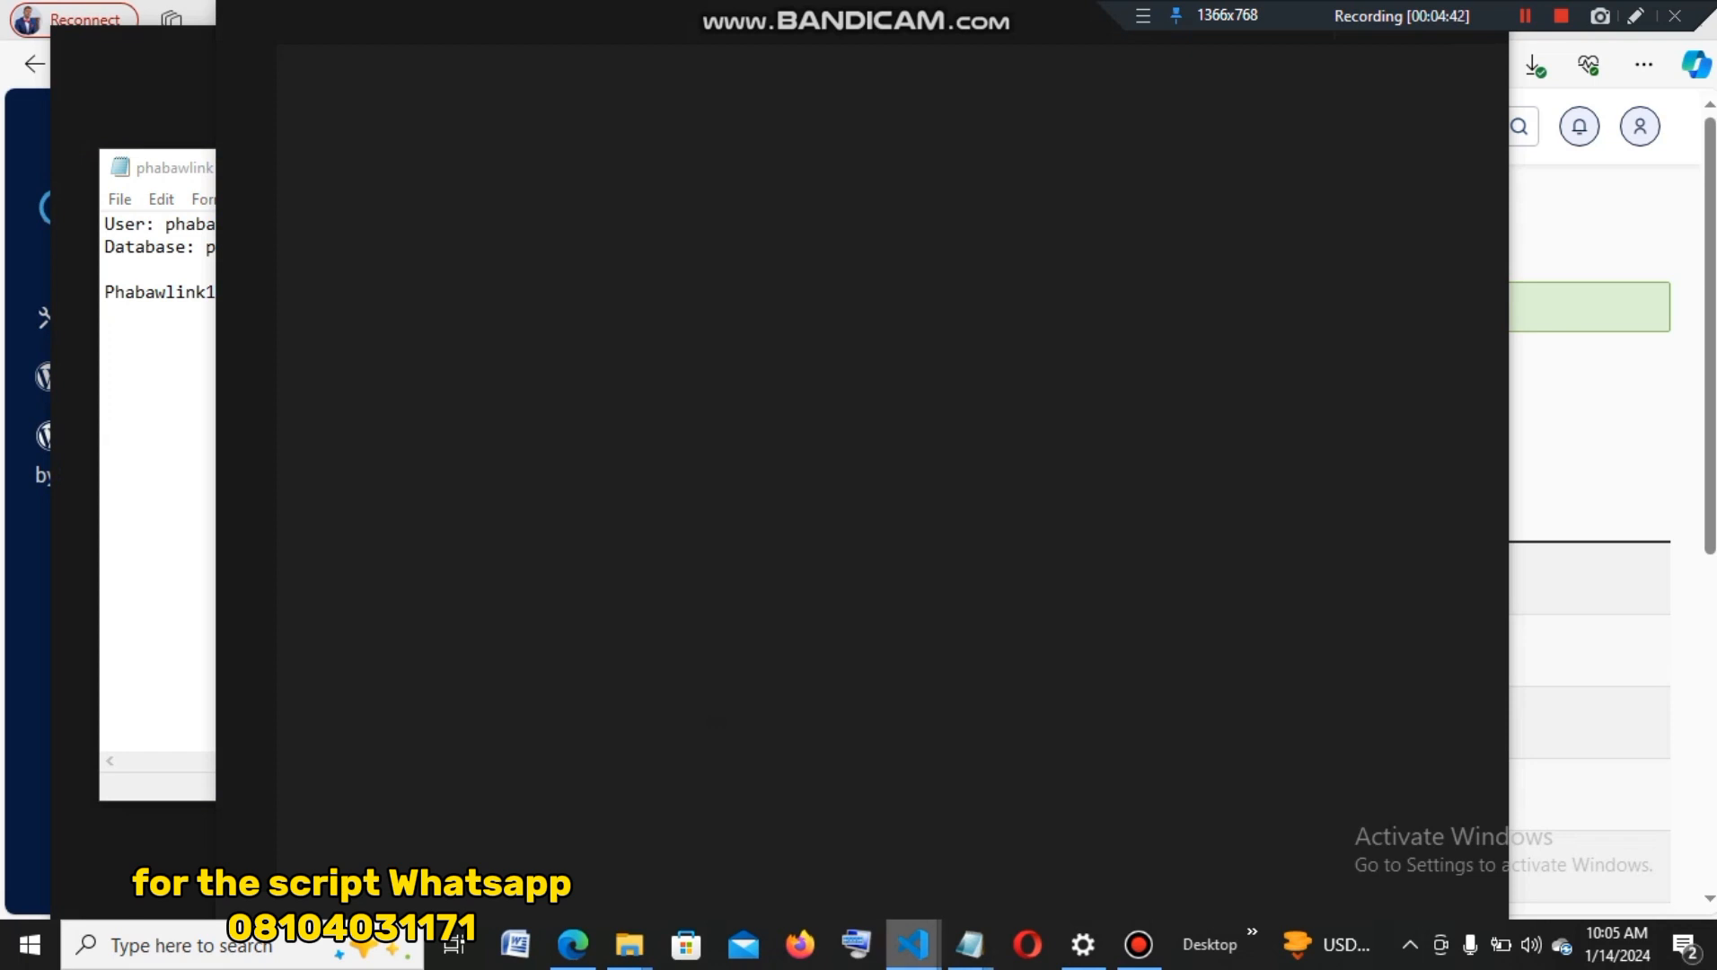
click(1526, 16)
click(1526, 17)
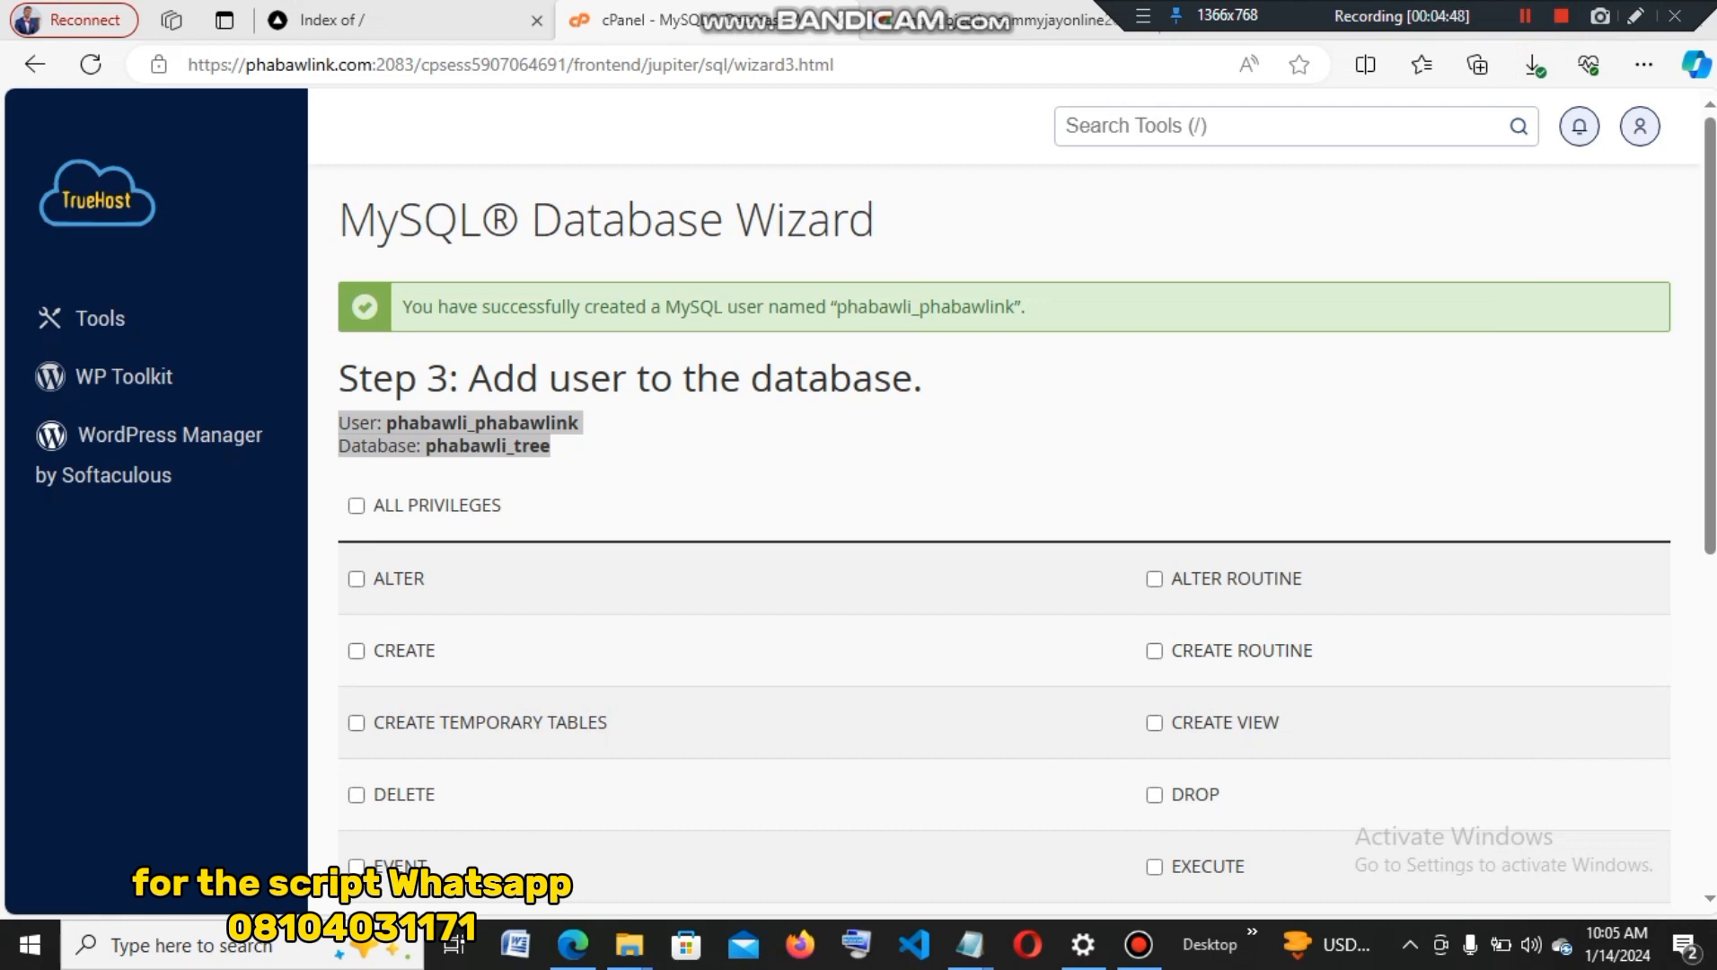
- Give the new user ALL PRIVILEGES on phabawli_tree and finish the wizard
scroll(1005, 539, down, 5)
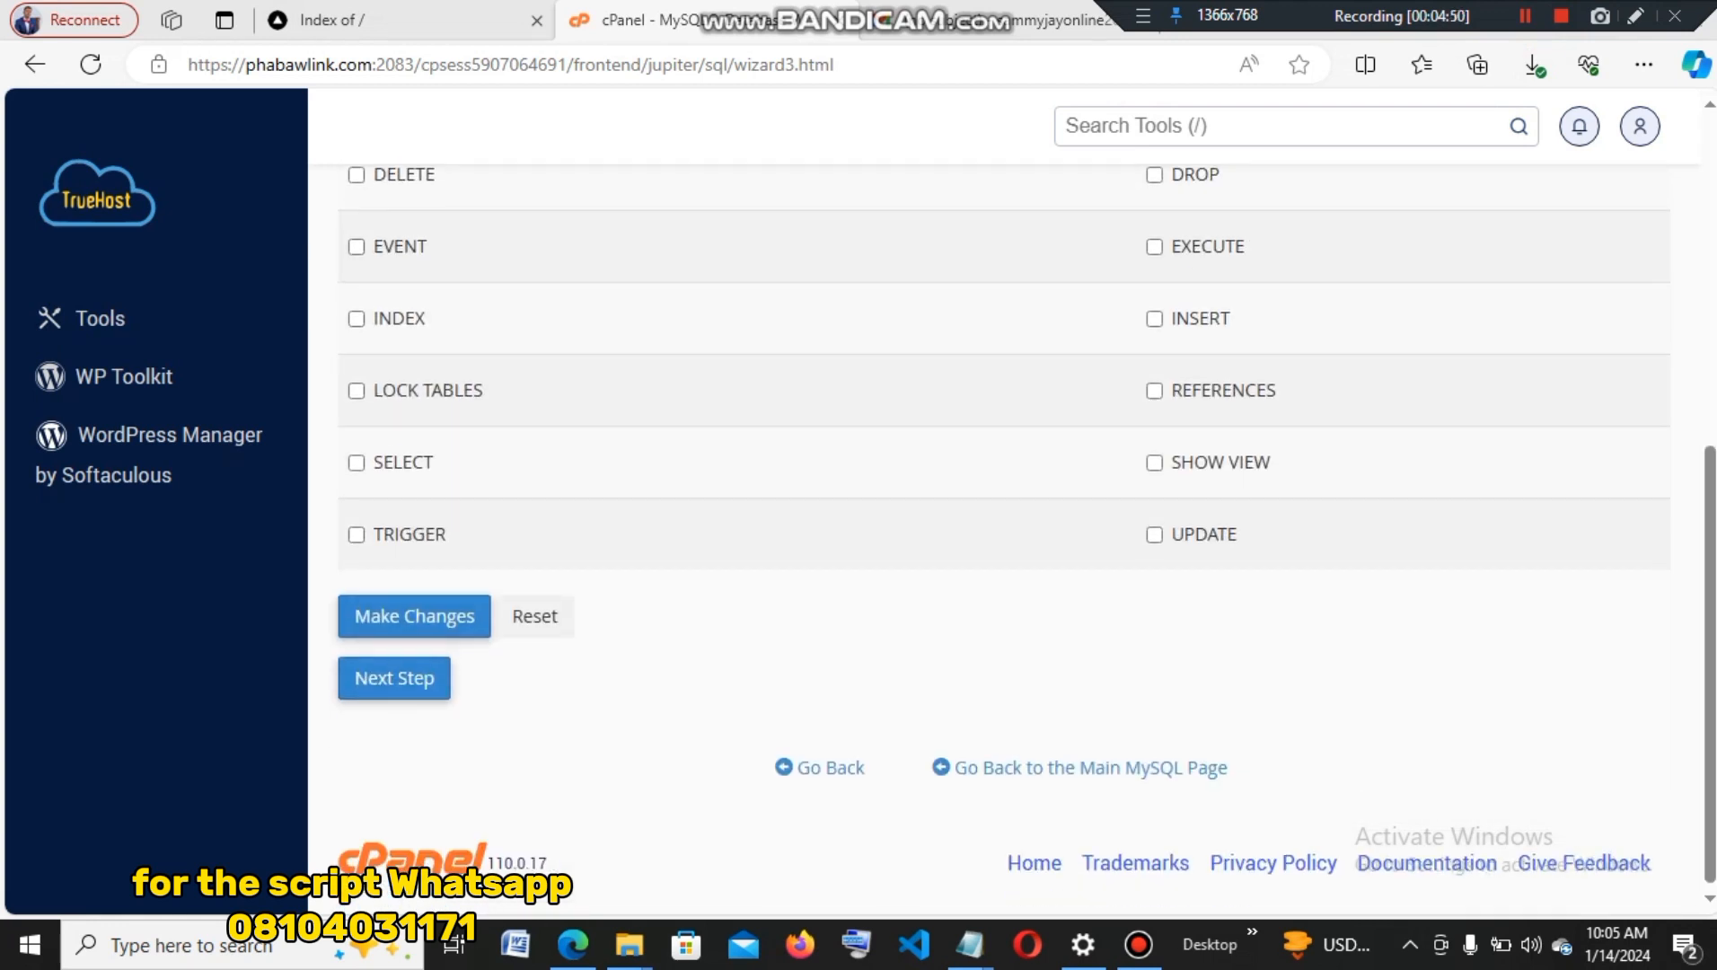
scroll(1004, 539, up, 5)
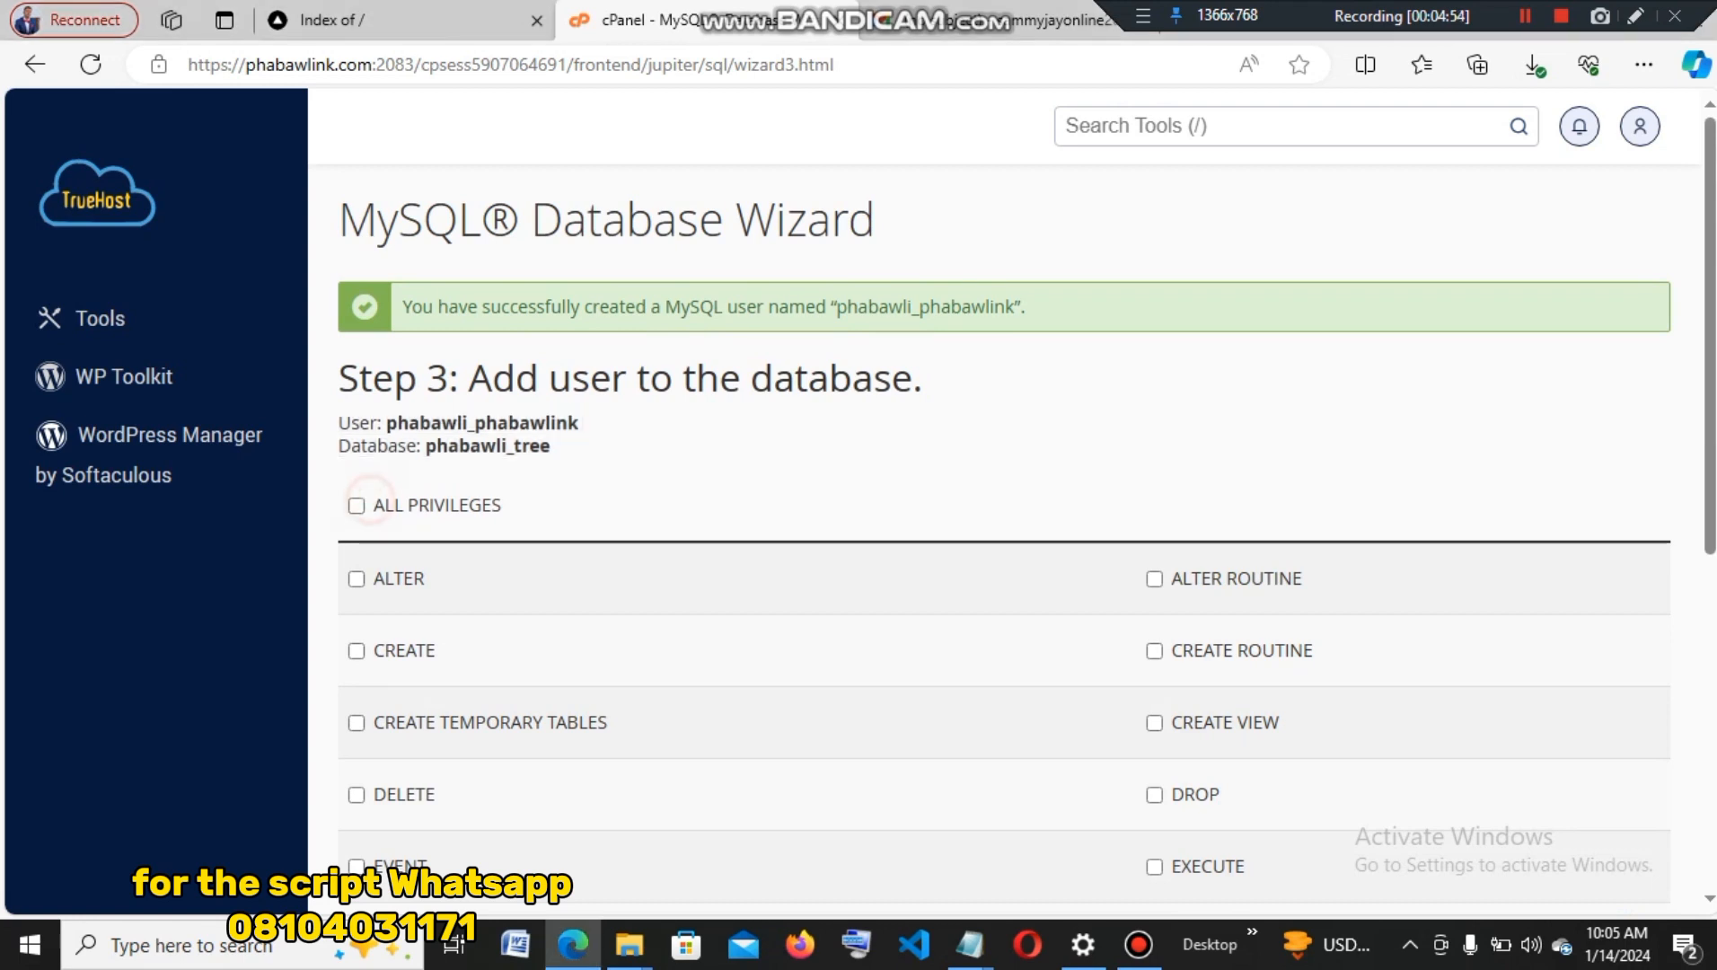
click(357, 505)
scroll(356, 505, down, 3)
scroll(1004, 539, down, 4)
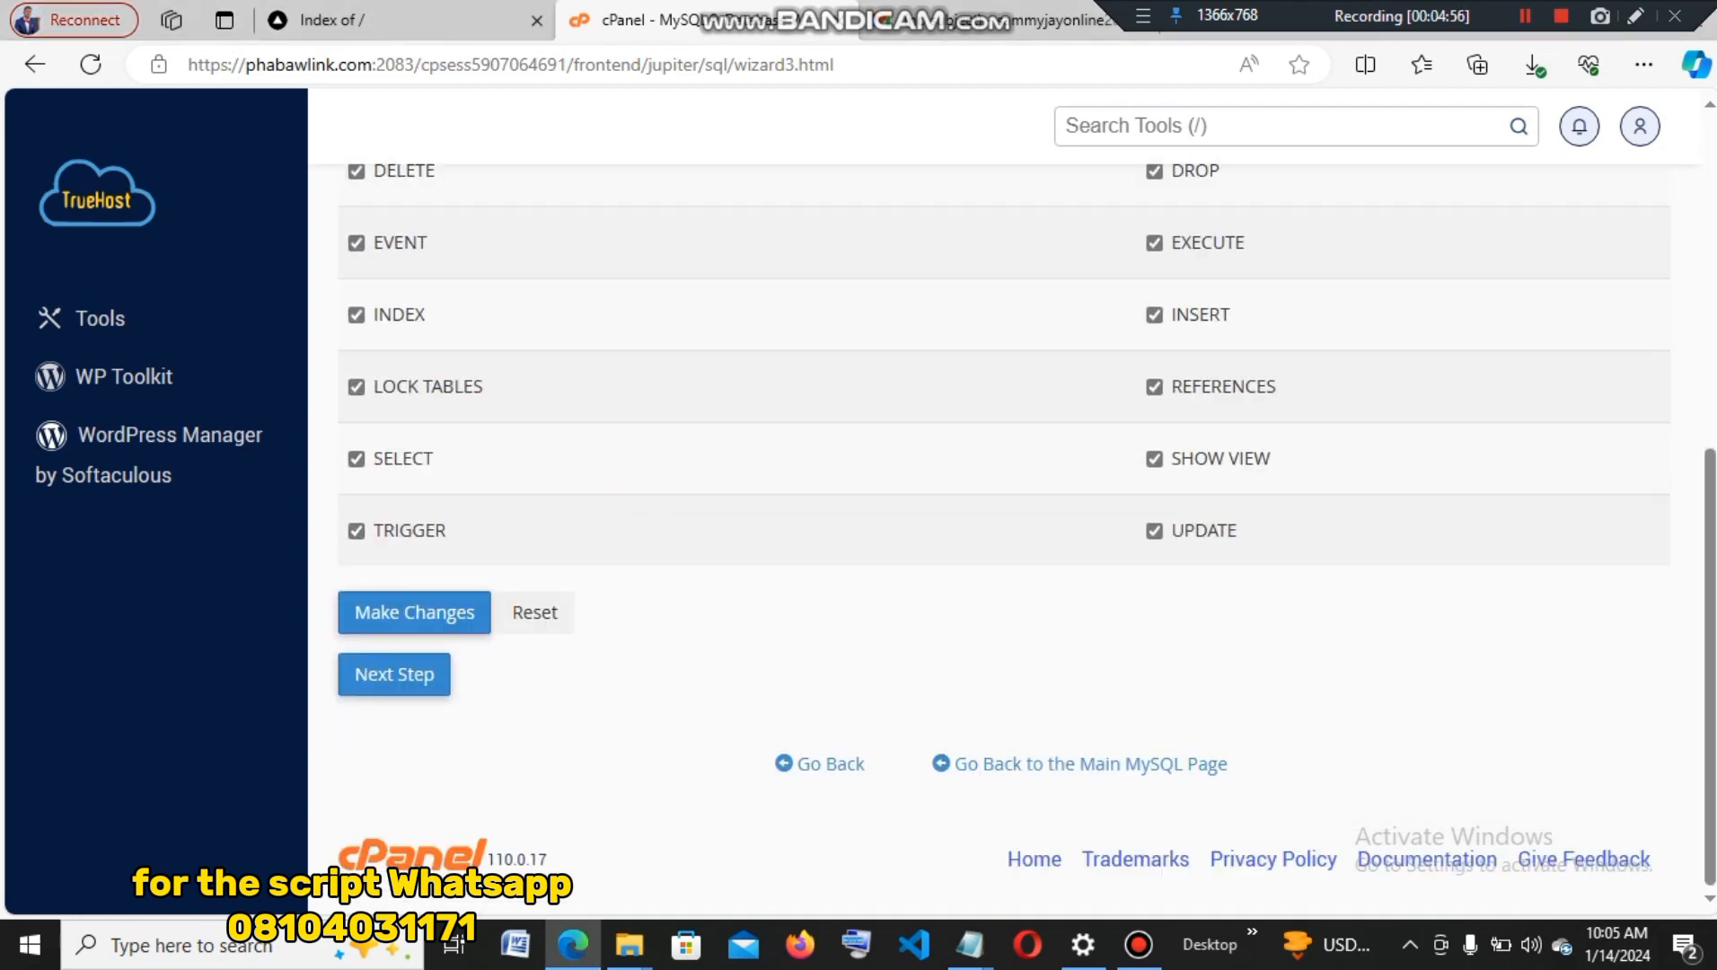
click(421, 682)
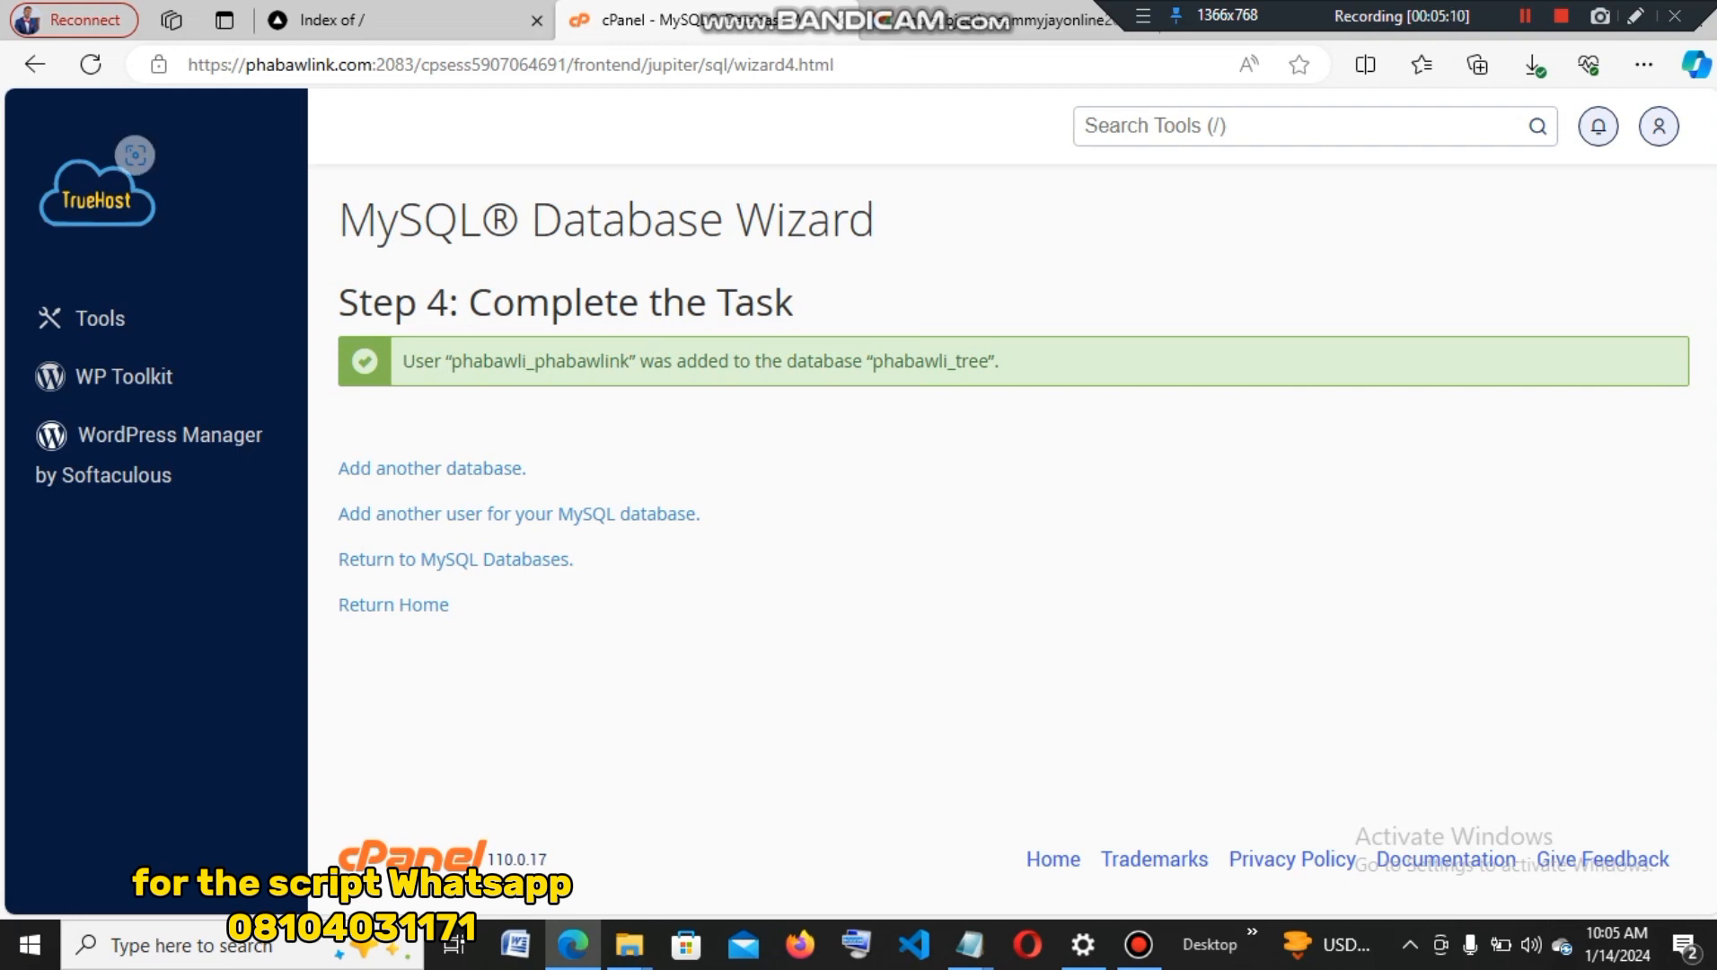
- Open File Manager from the cPanel home page and enter the empty public_html folder
click(135, 156)
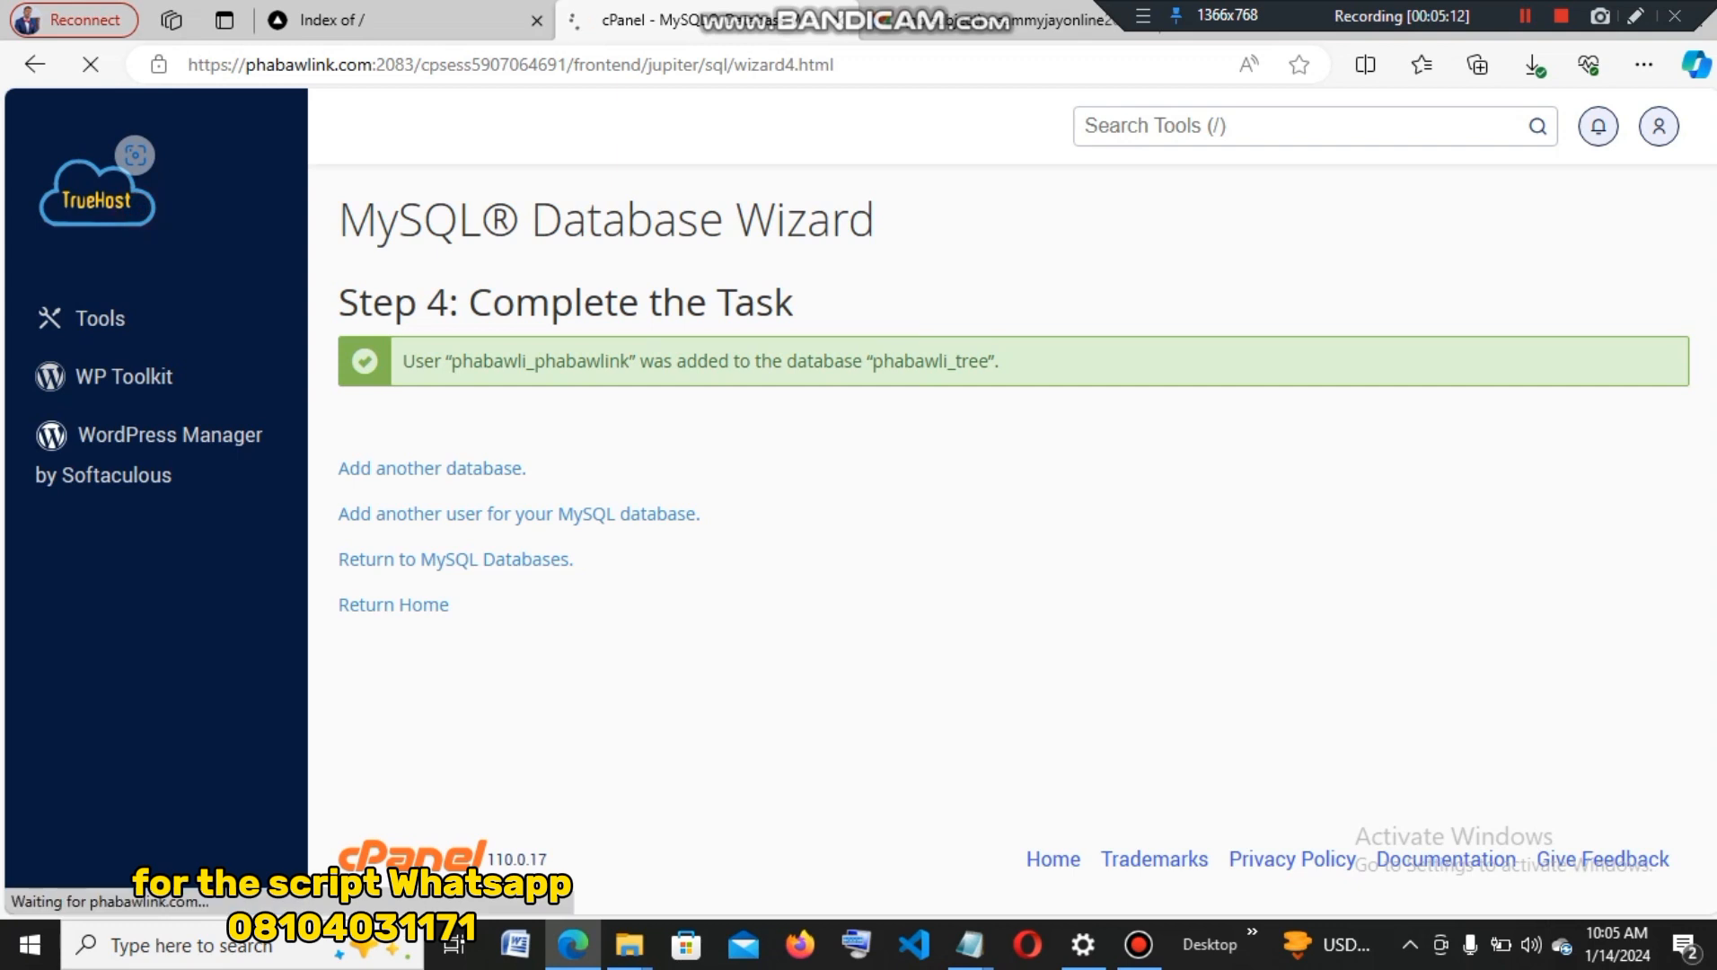
scroll(811, 260, down, 4)
scroll(811, 261, down, 4)
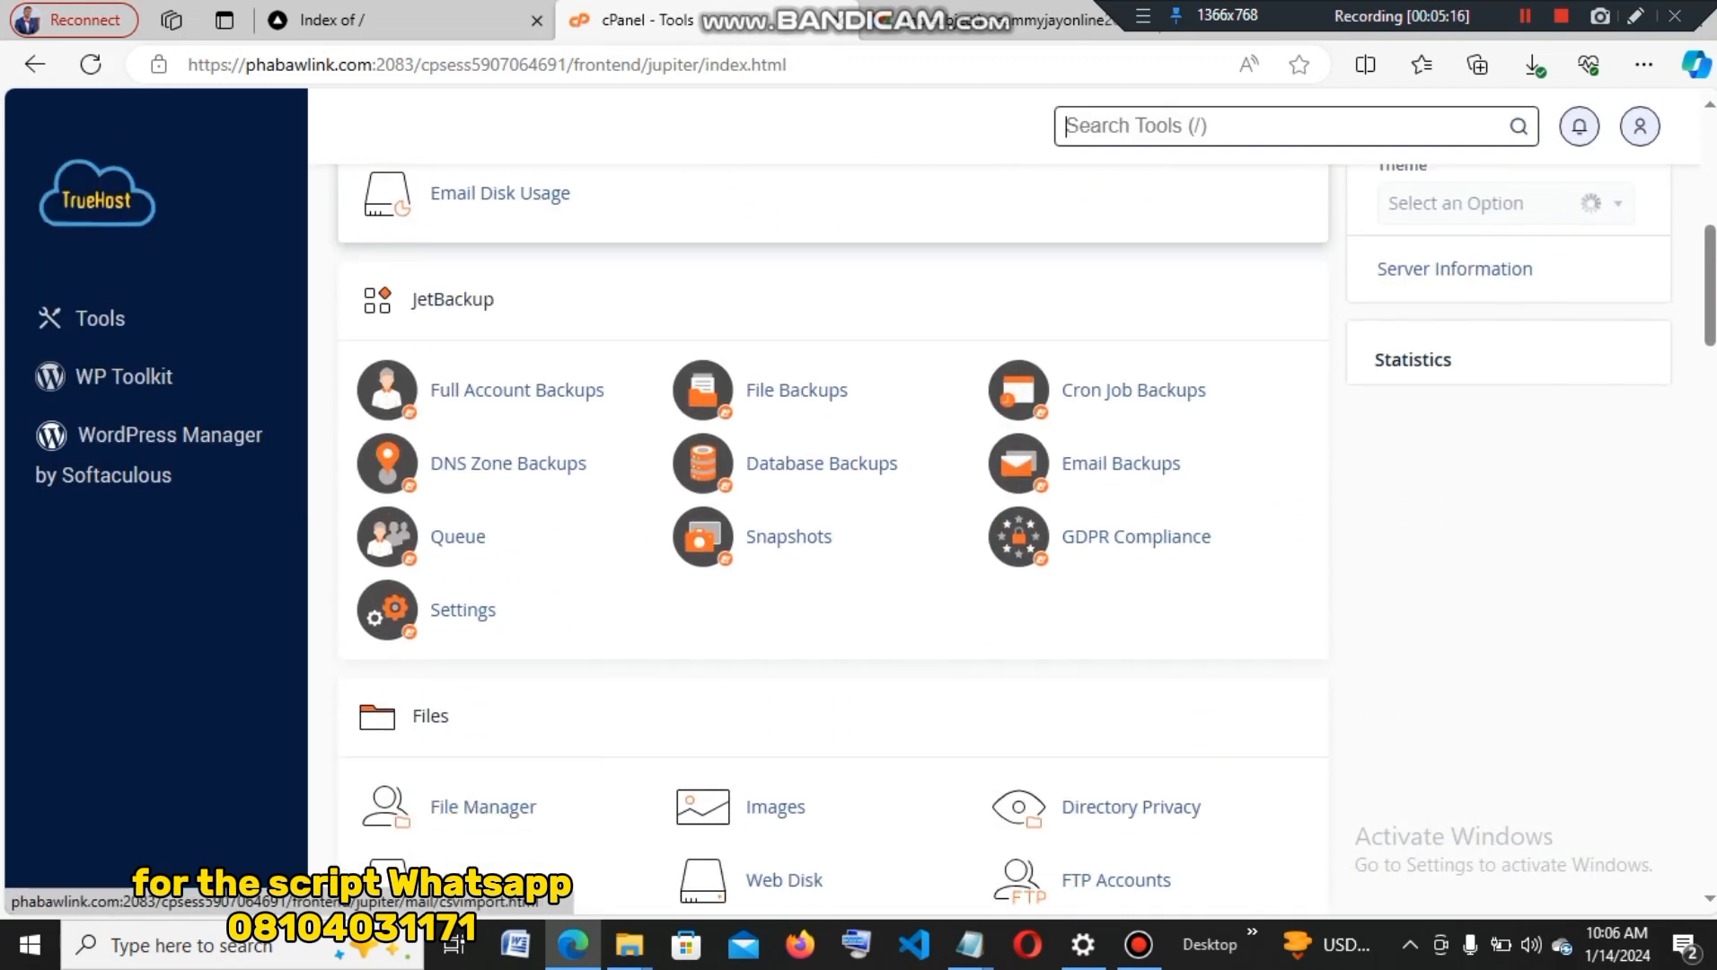
scroll(822, 205, down, 3)
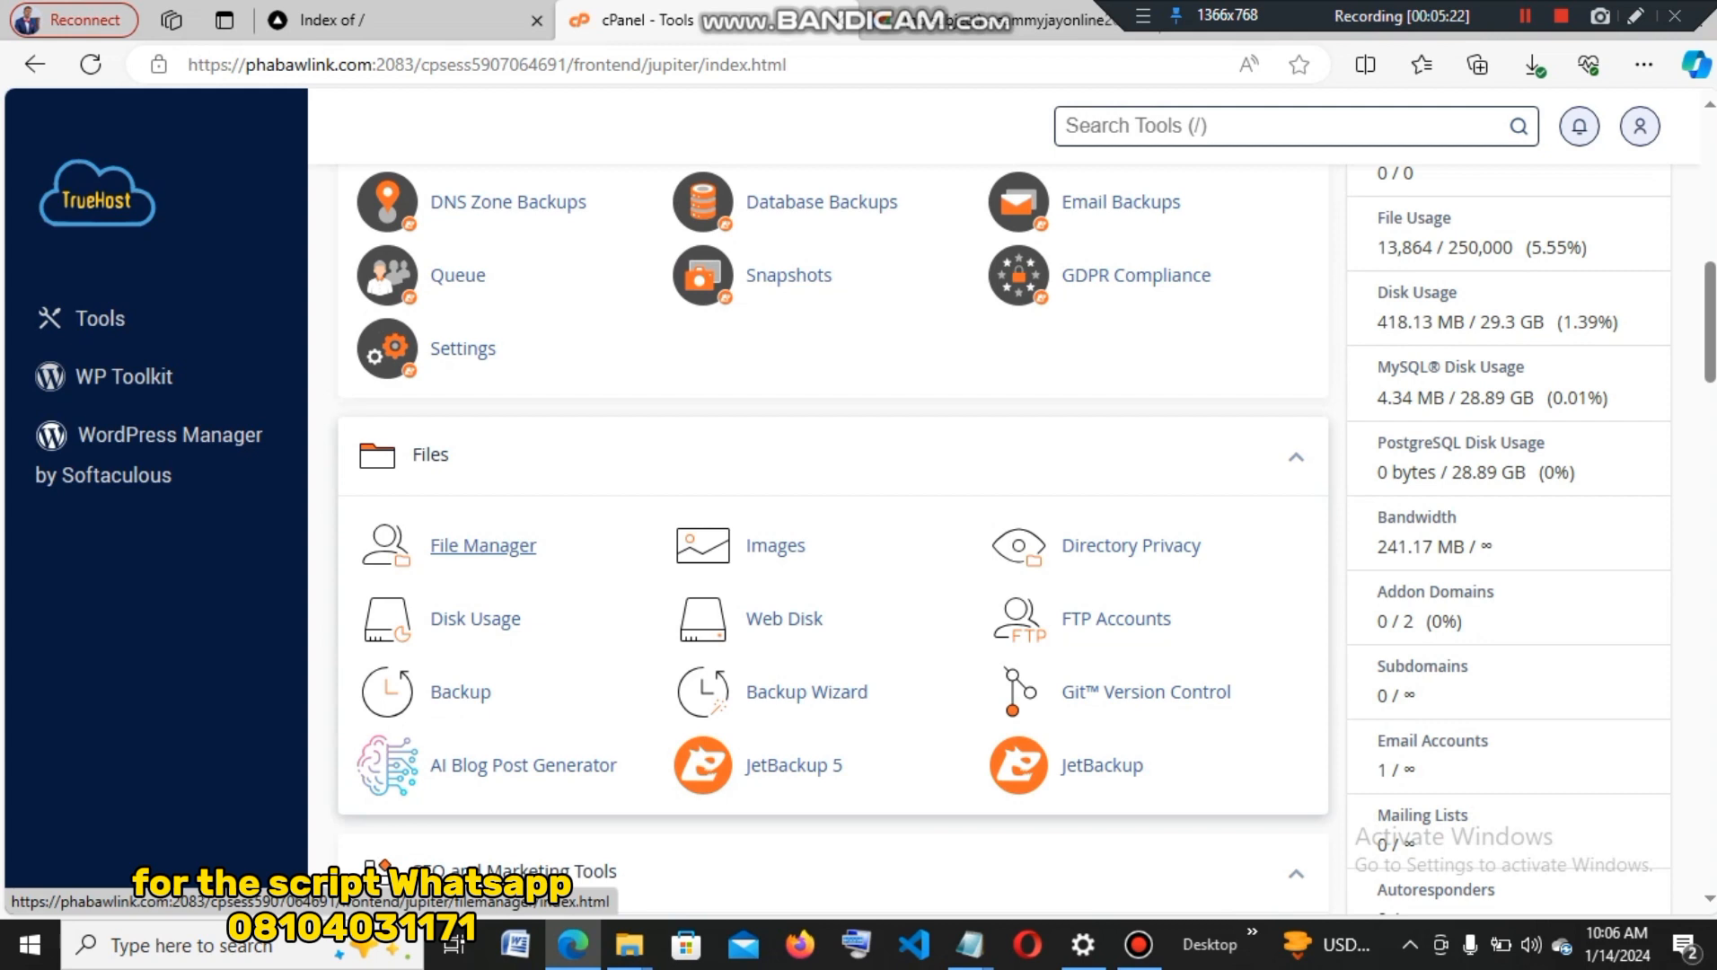
click(485, 546)
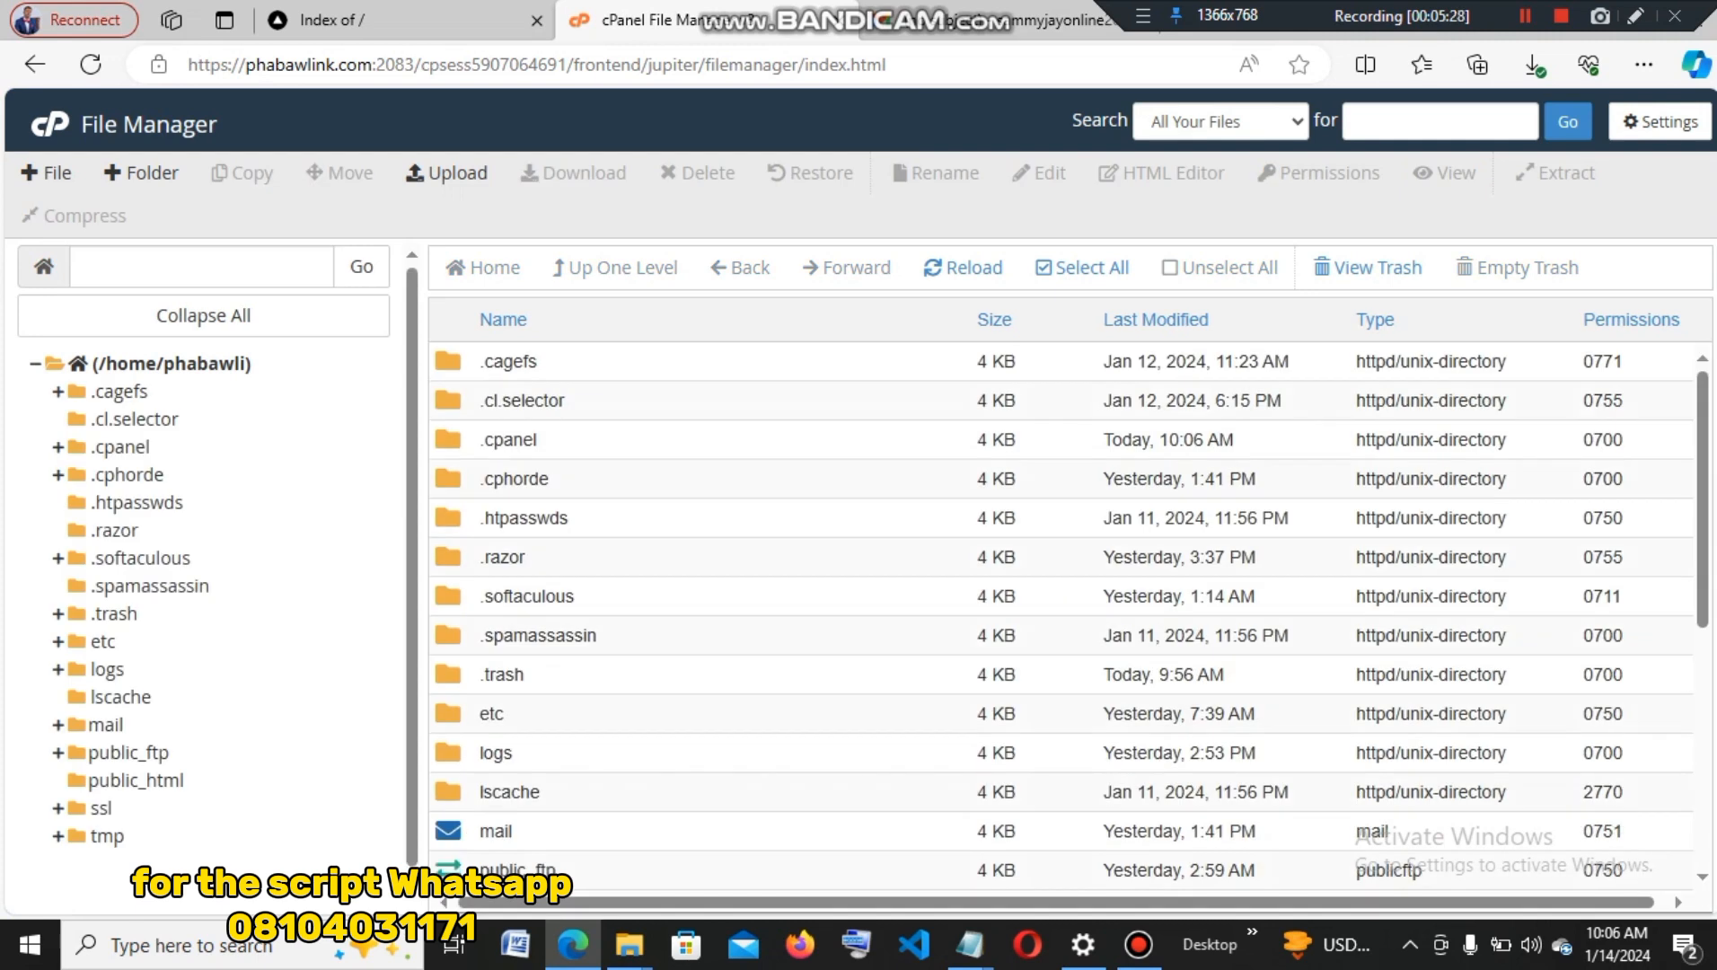
scroll(1069, 614, down, 2)
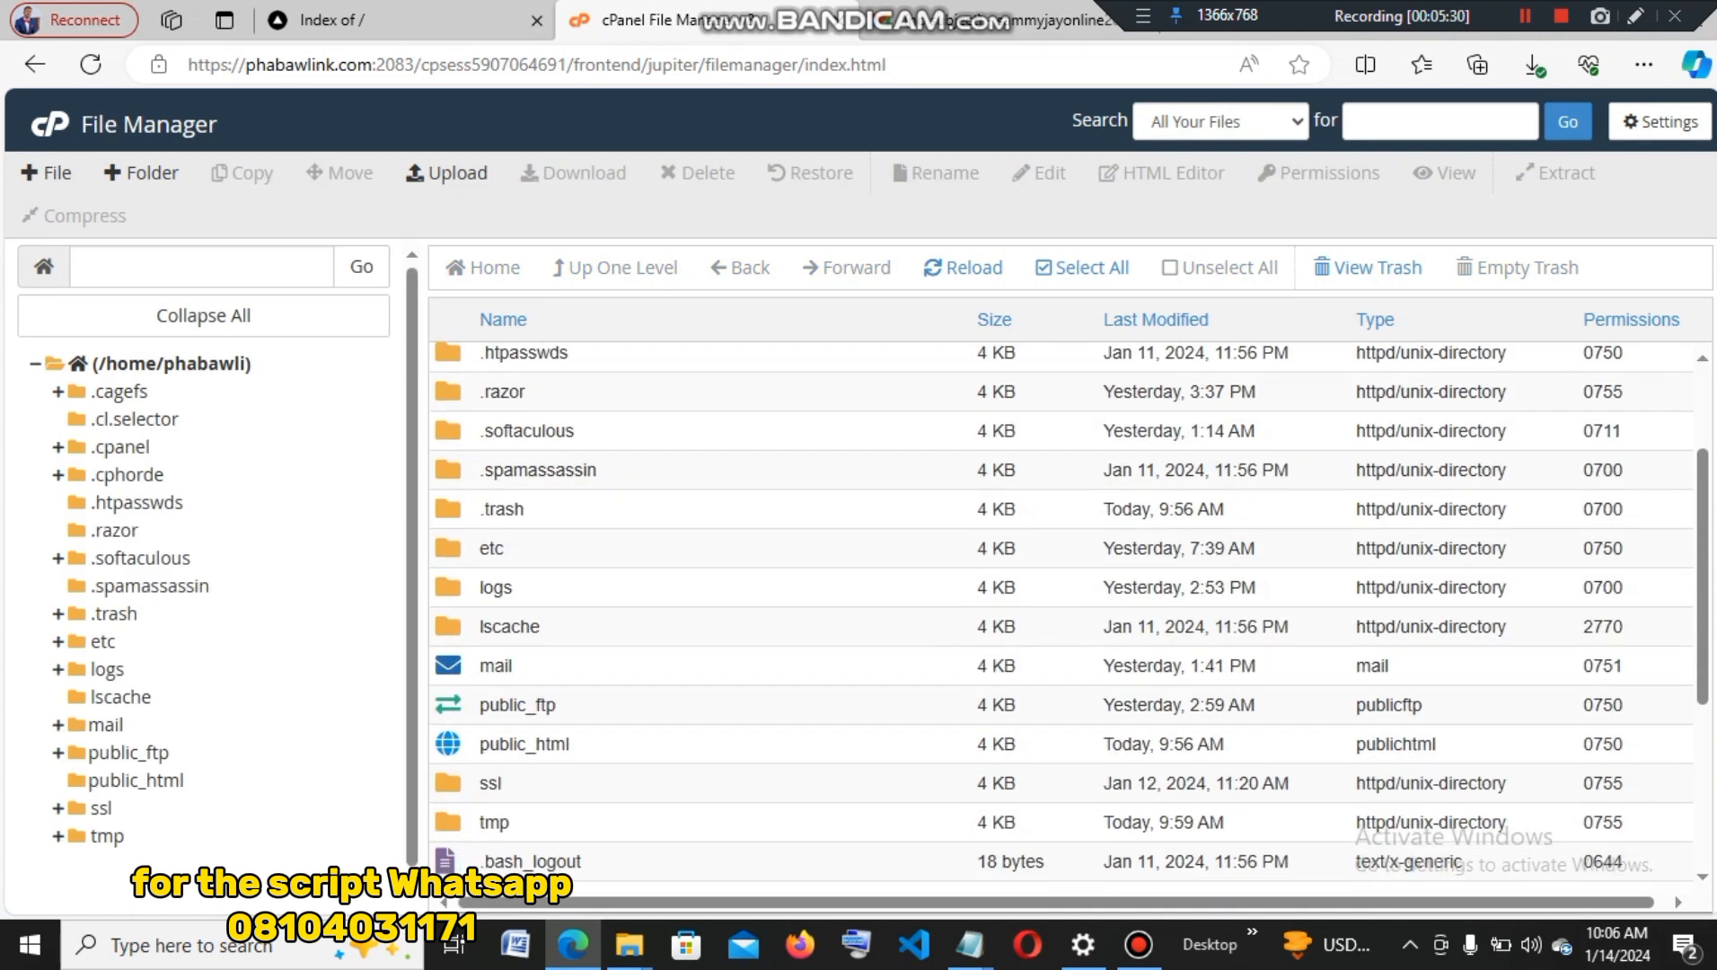
double_click(599, 743)
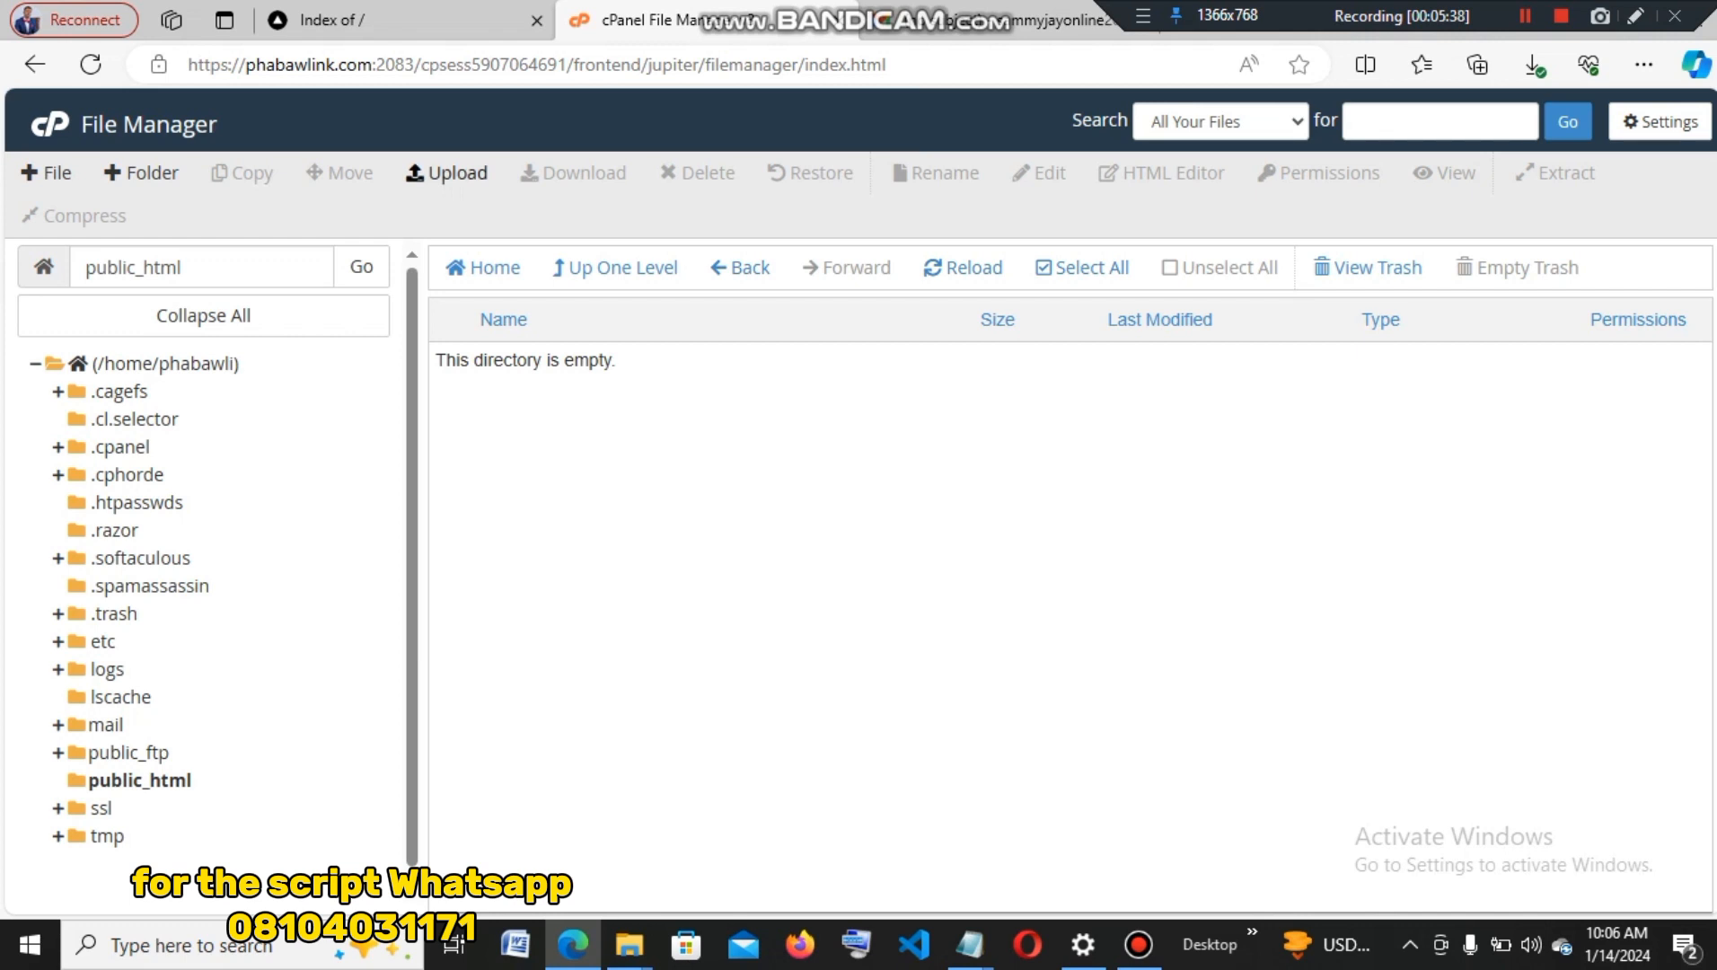
click(437, 171)
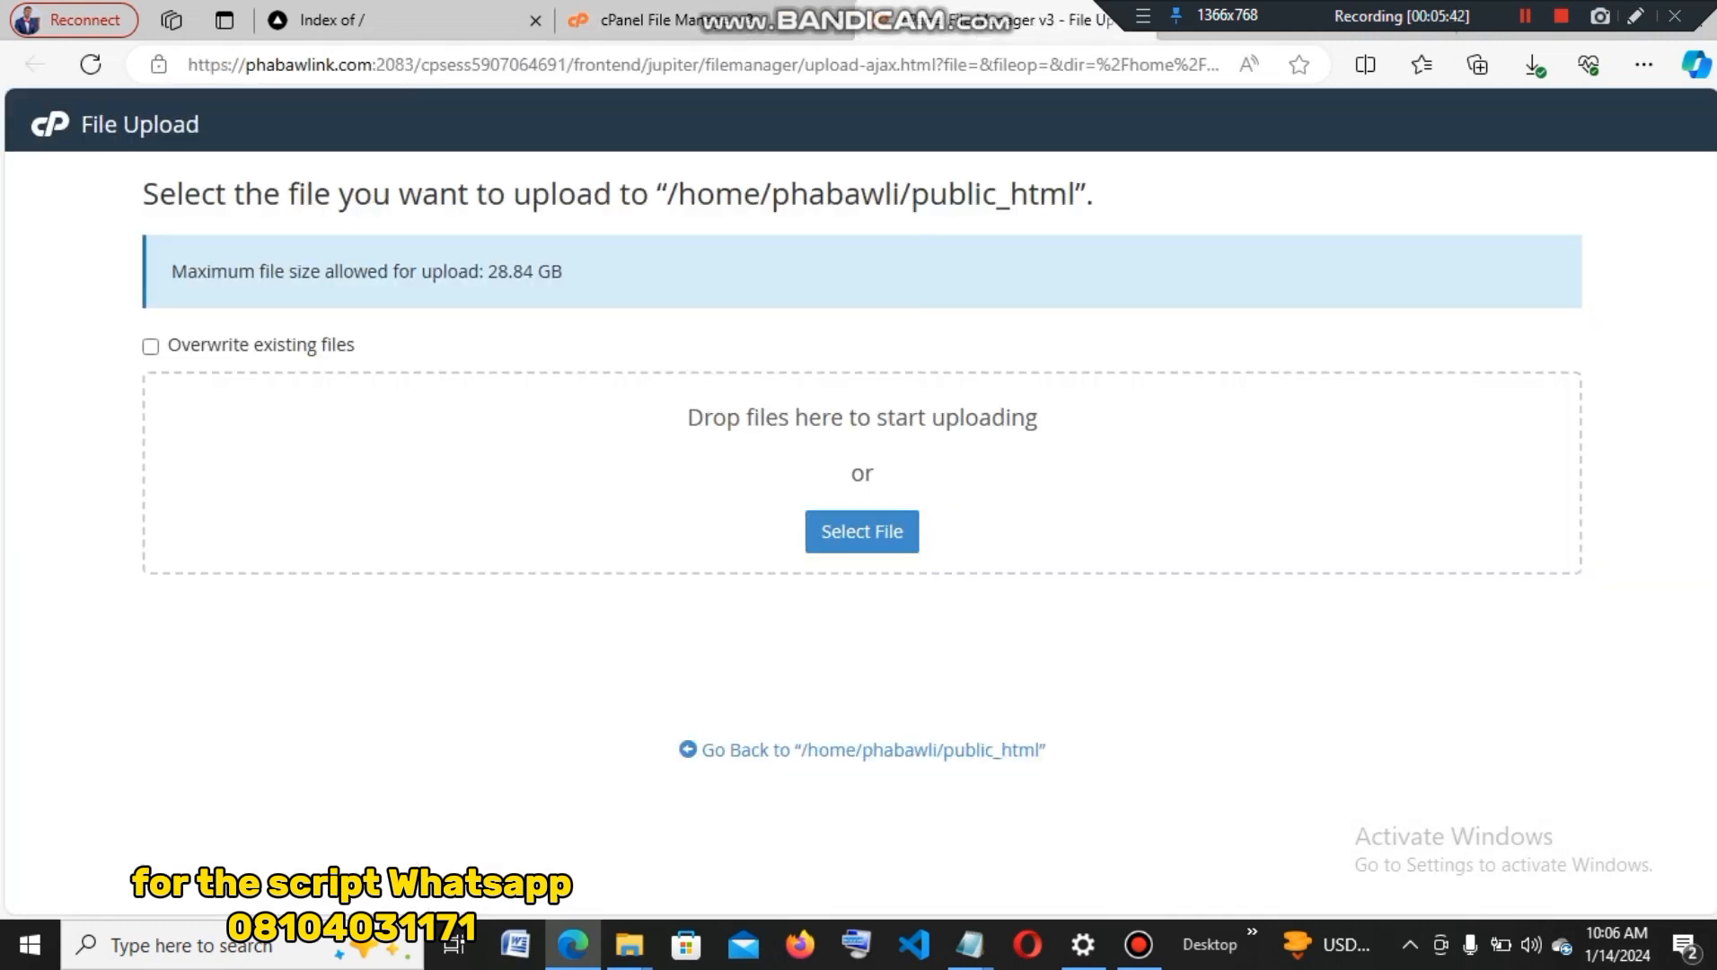
- Browse the file picker to Desktop > Web Designs > investment website
click(863, 531)
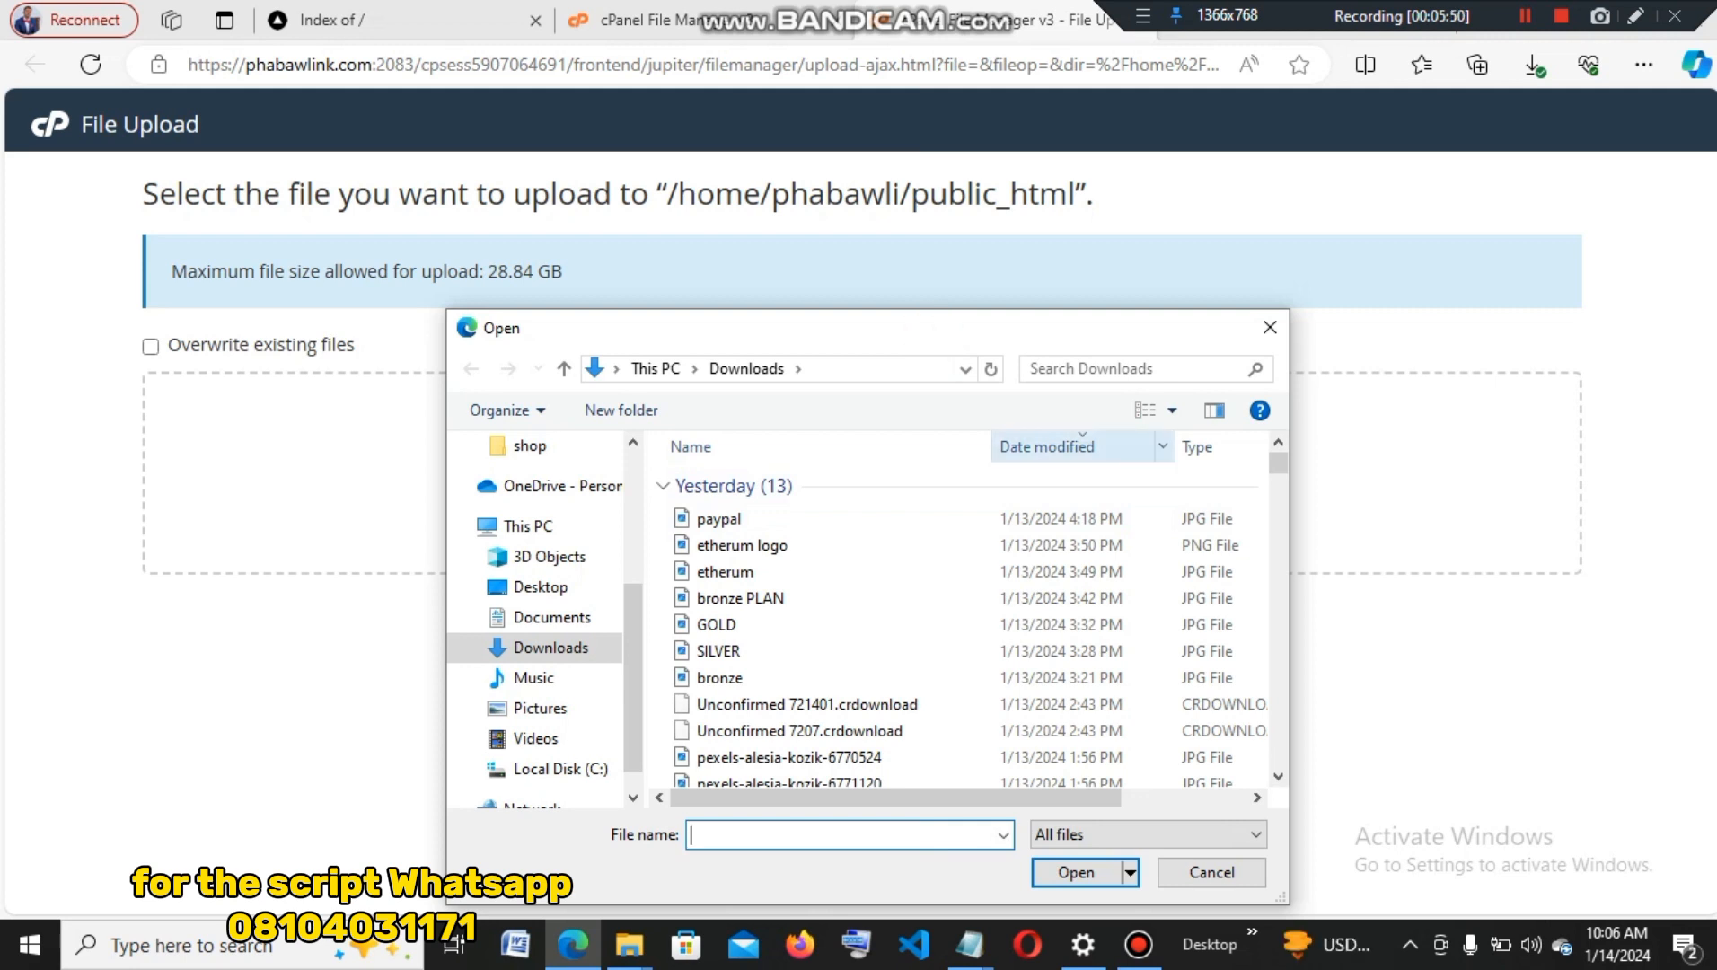
scroll(898, 561, down, 2)
scroll(898, 561, down, 2)
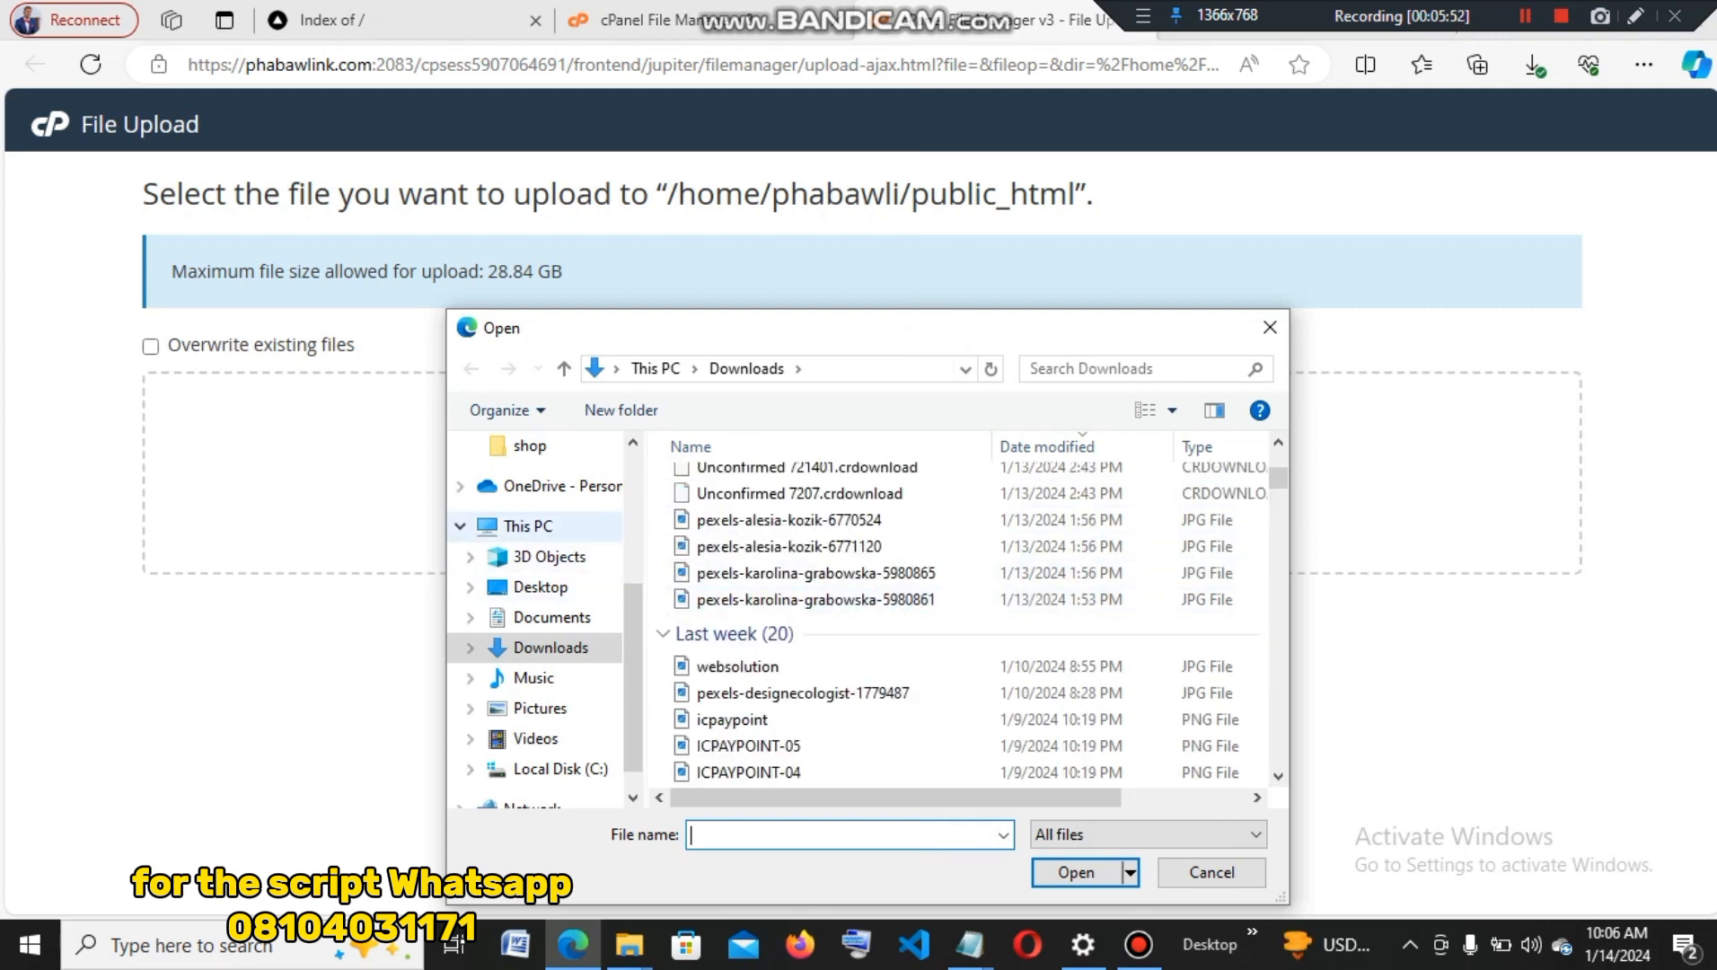
scroll(535, 575, up, 2)
scroll(539, 575, up, 1)
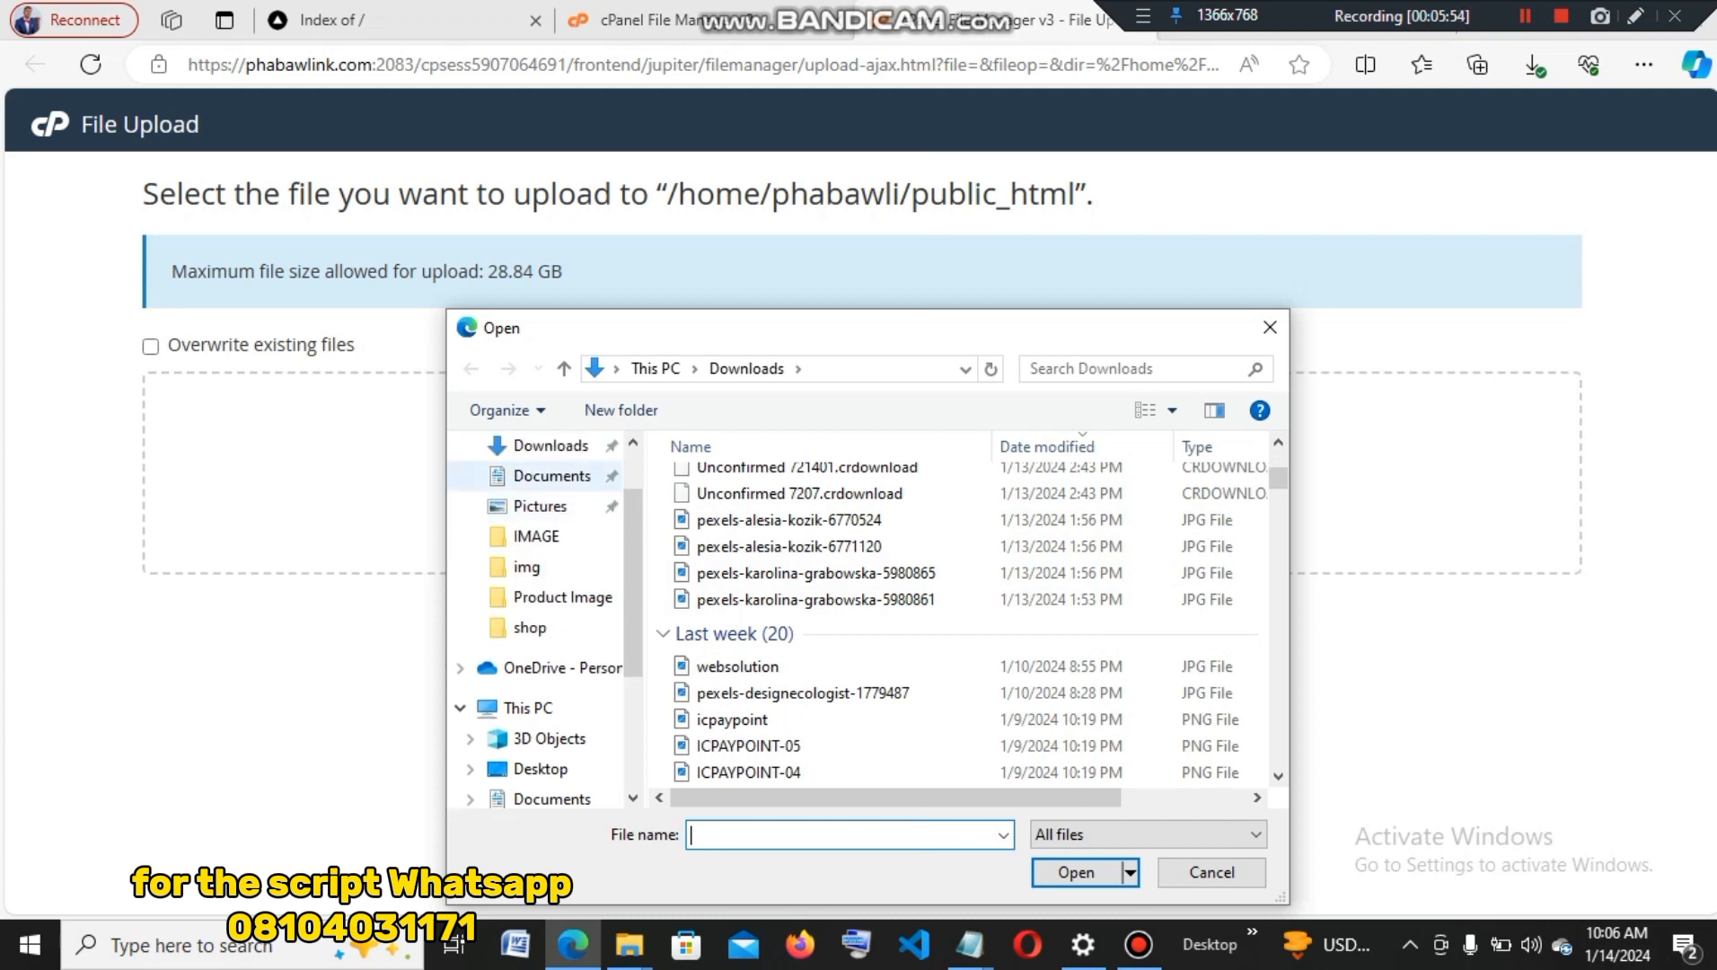
scroll(539, 494, up, 1)
click(550, 495)
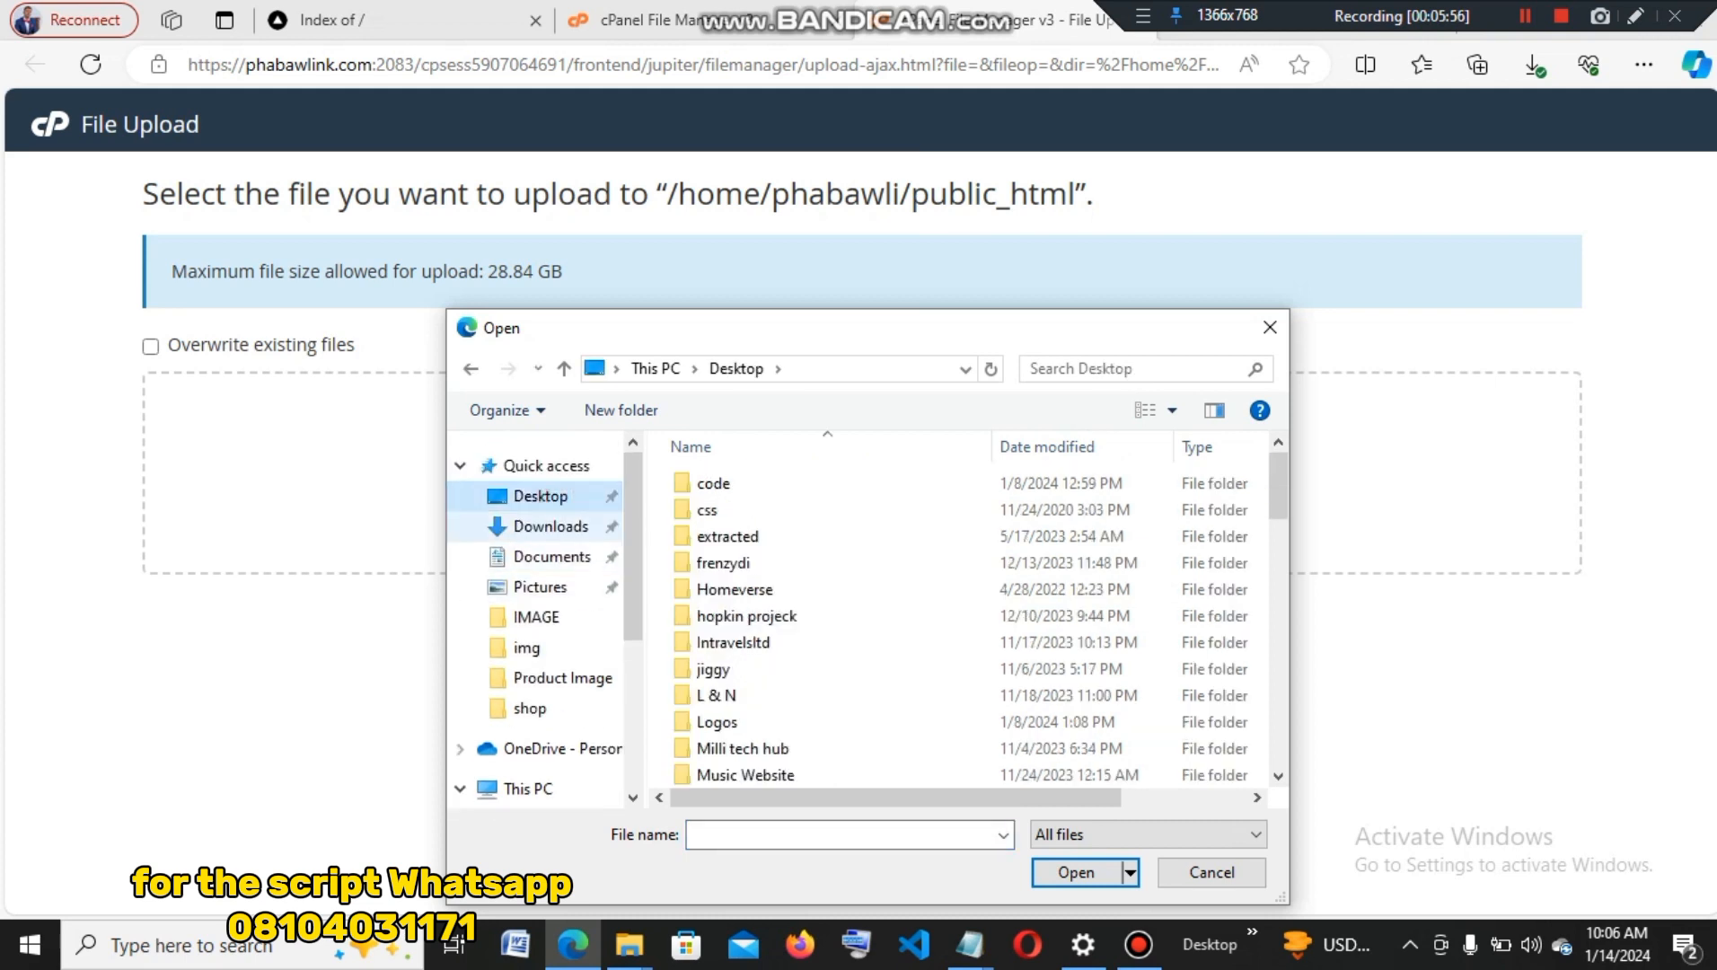
scroll(539, 539, down, 1)
scroll(809, 629, down, 5)
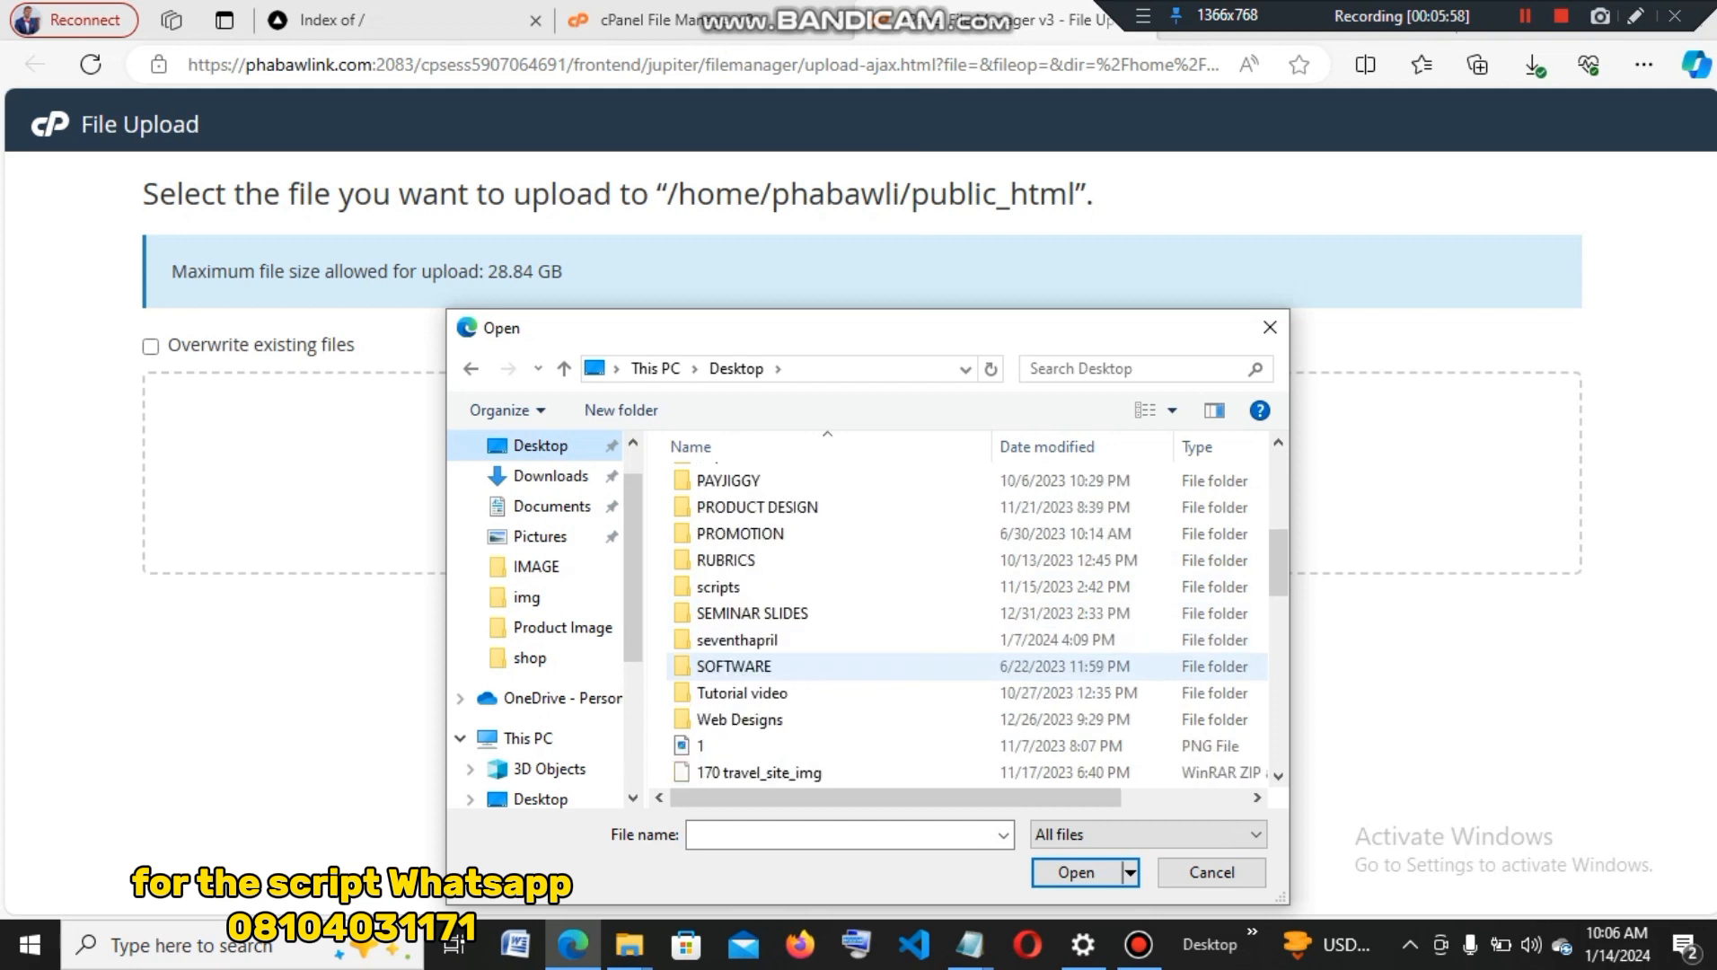
double_click(739, 639)
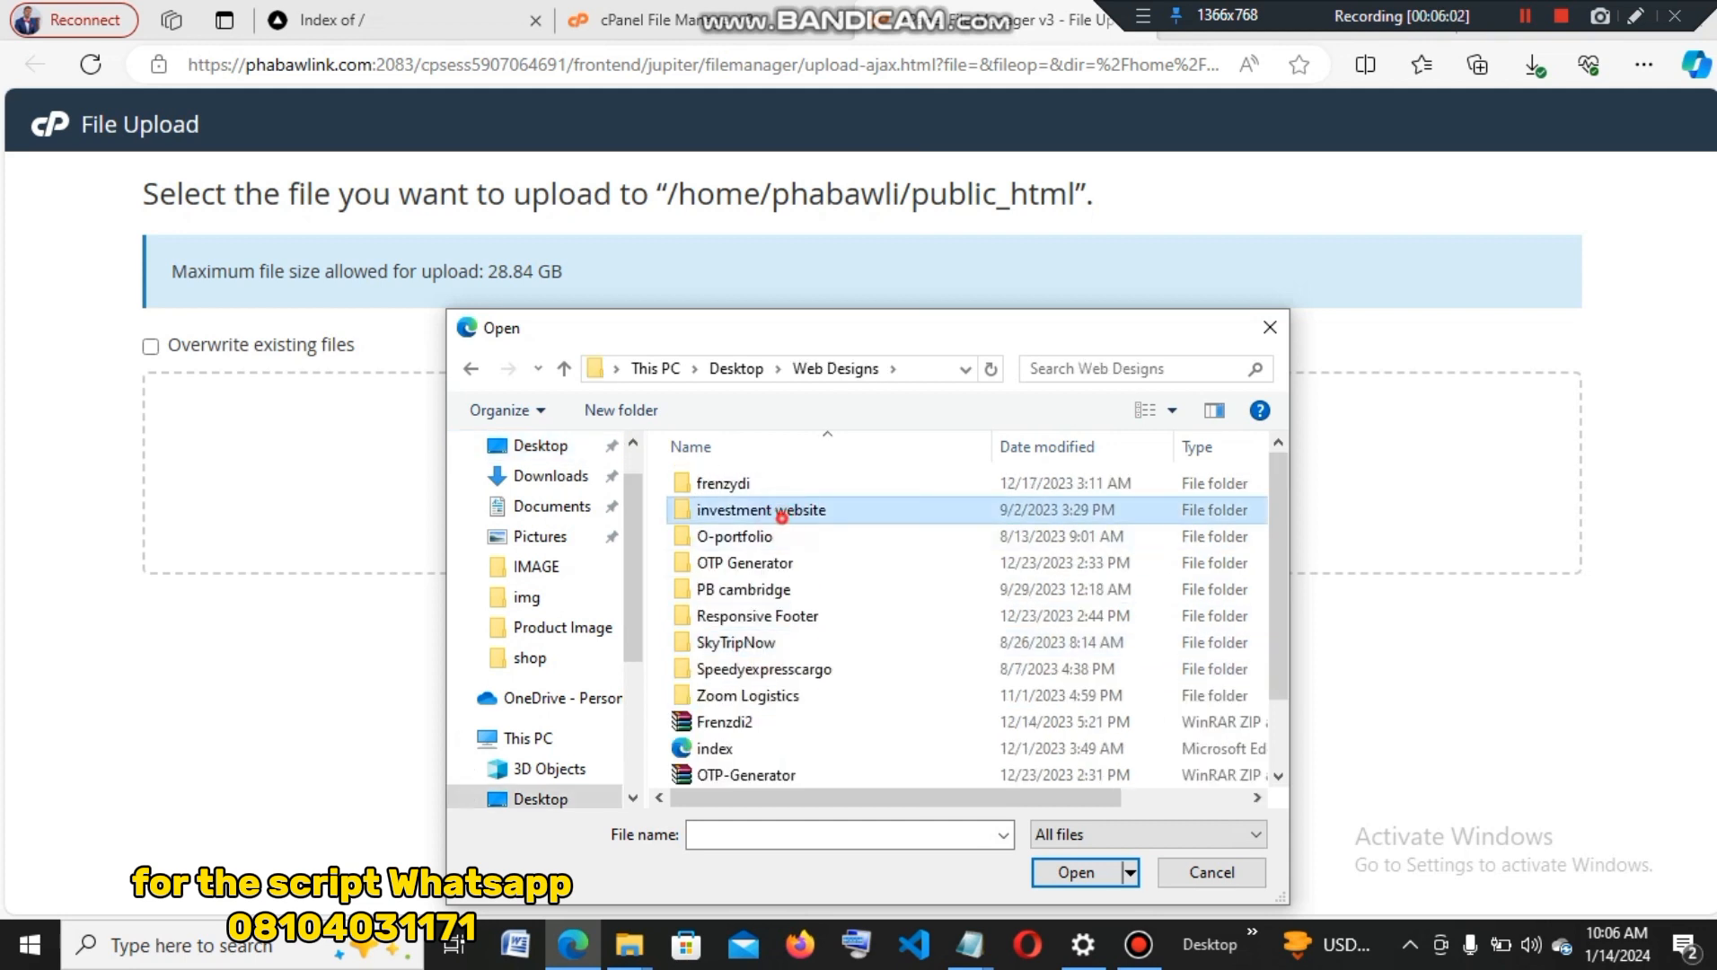
double_click(778, 510)
- Upload remedy_stock_investment_broker.zip (106.95 MB) into public_html
scroll(808, 584, down, 10)
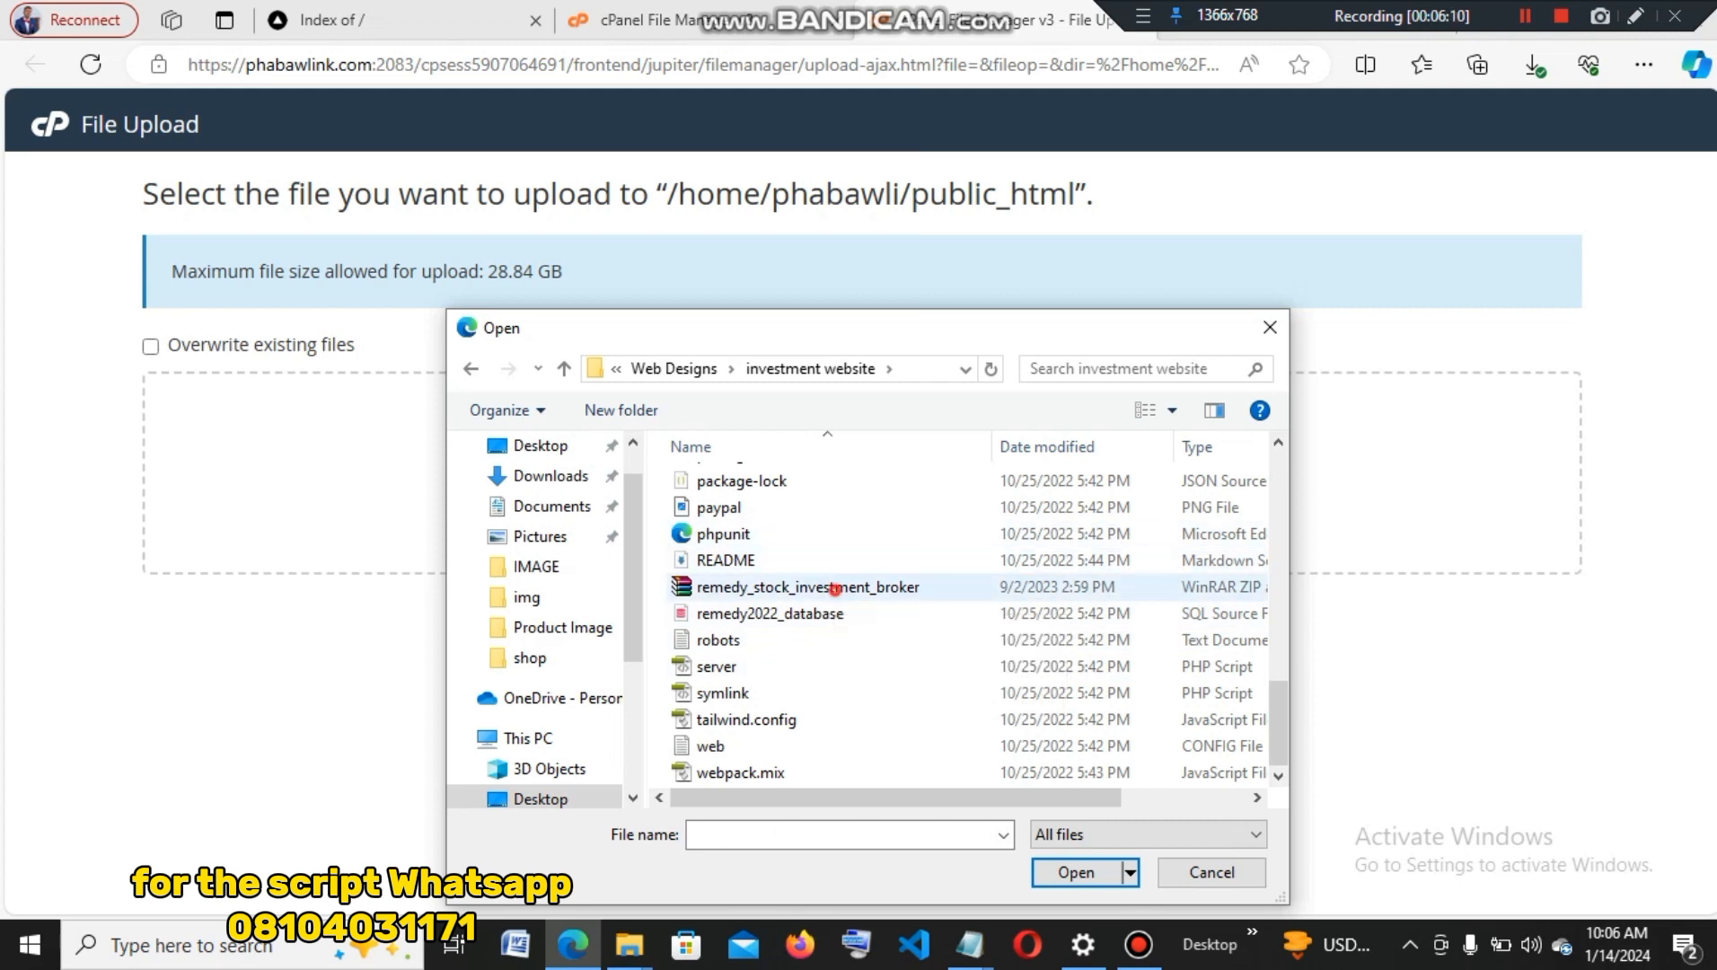
click(831, 588)
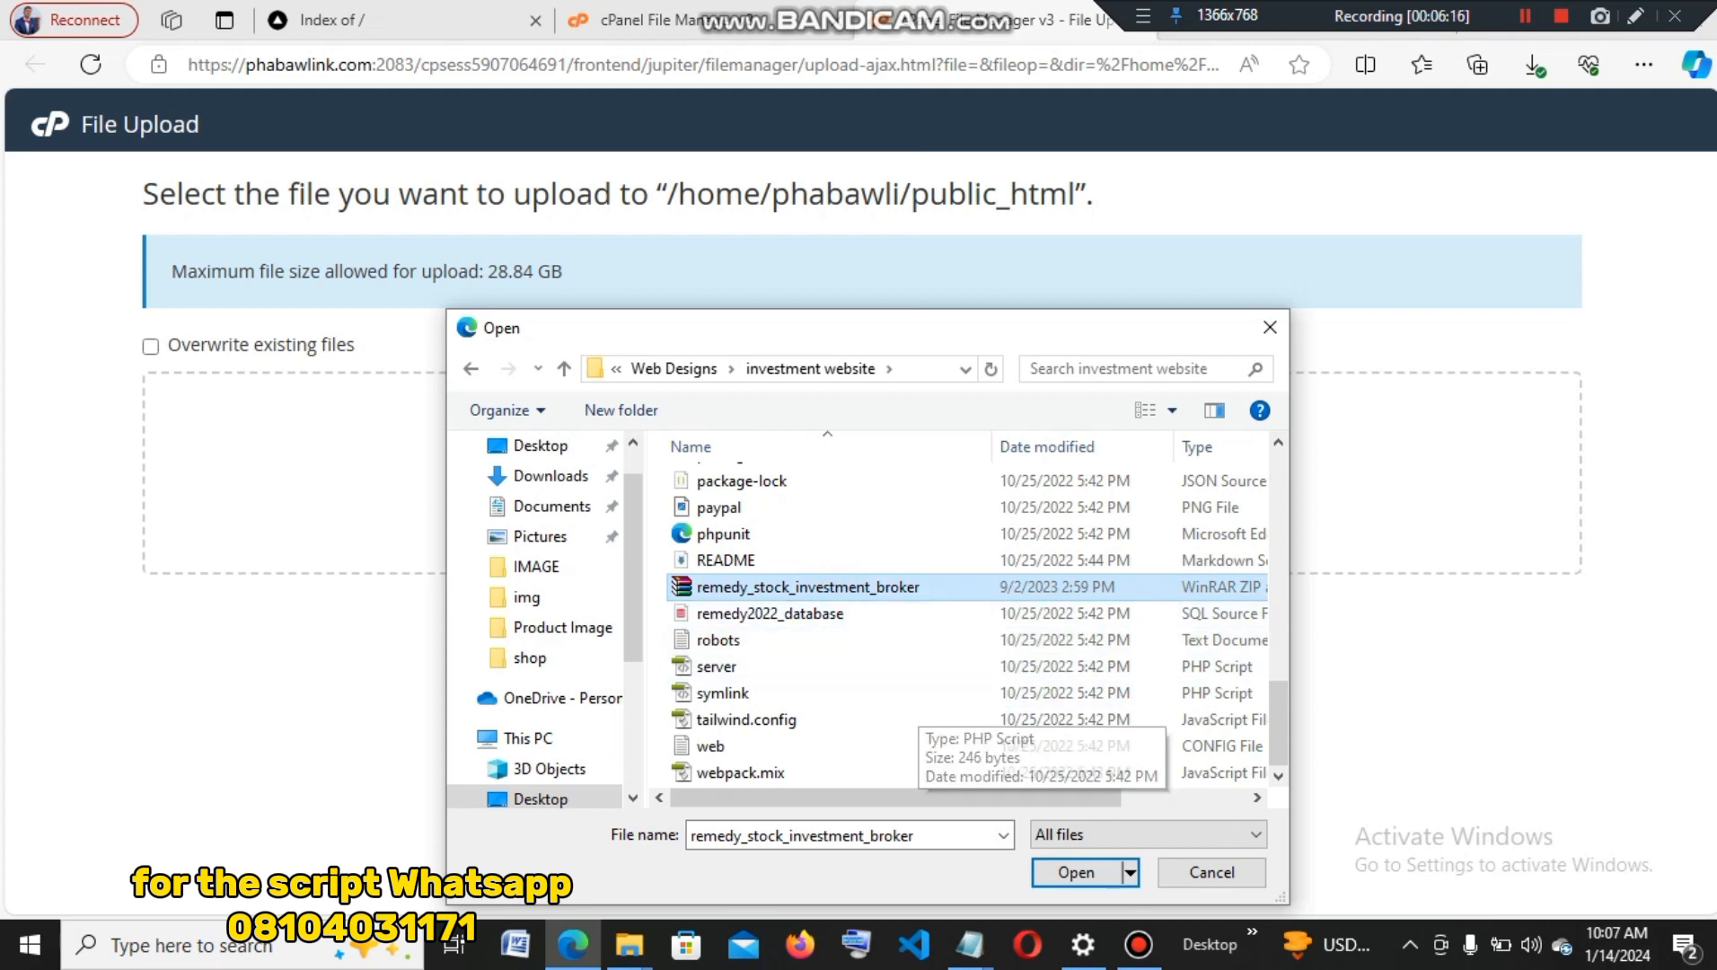
key(Return)
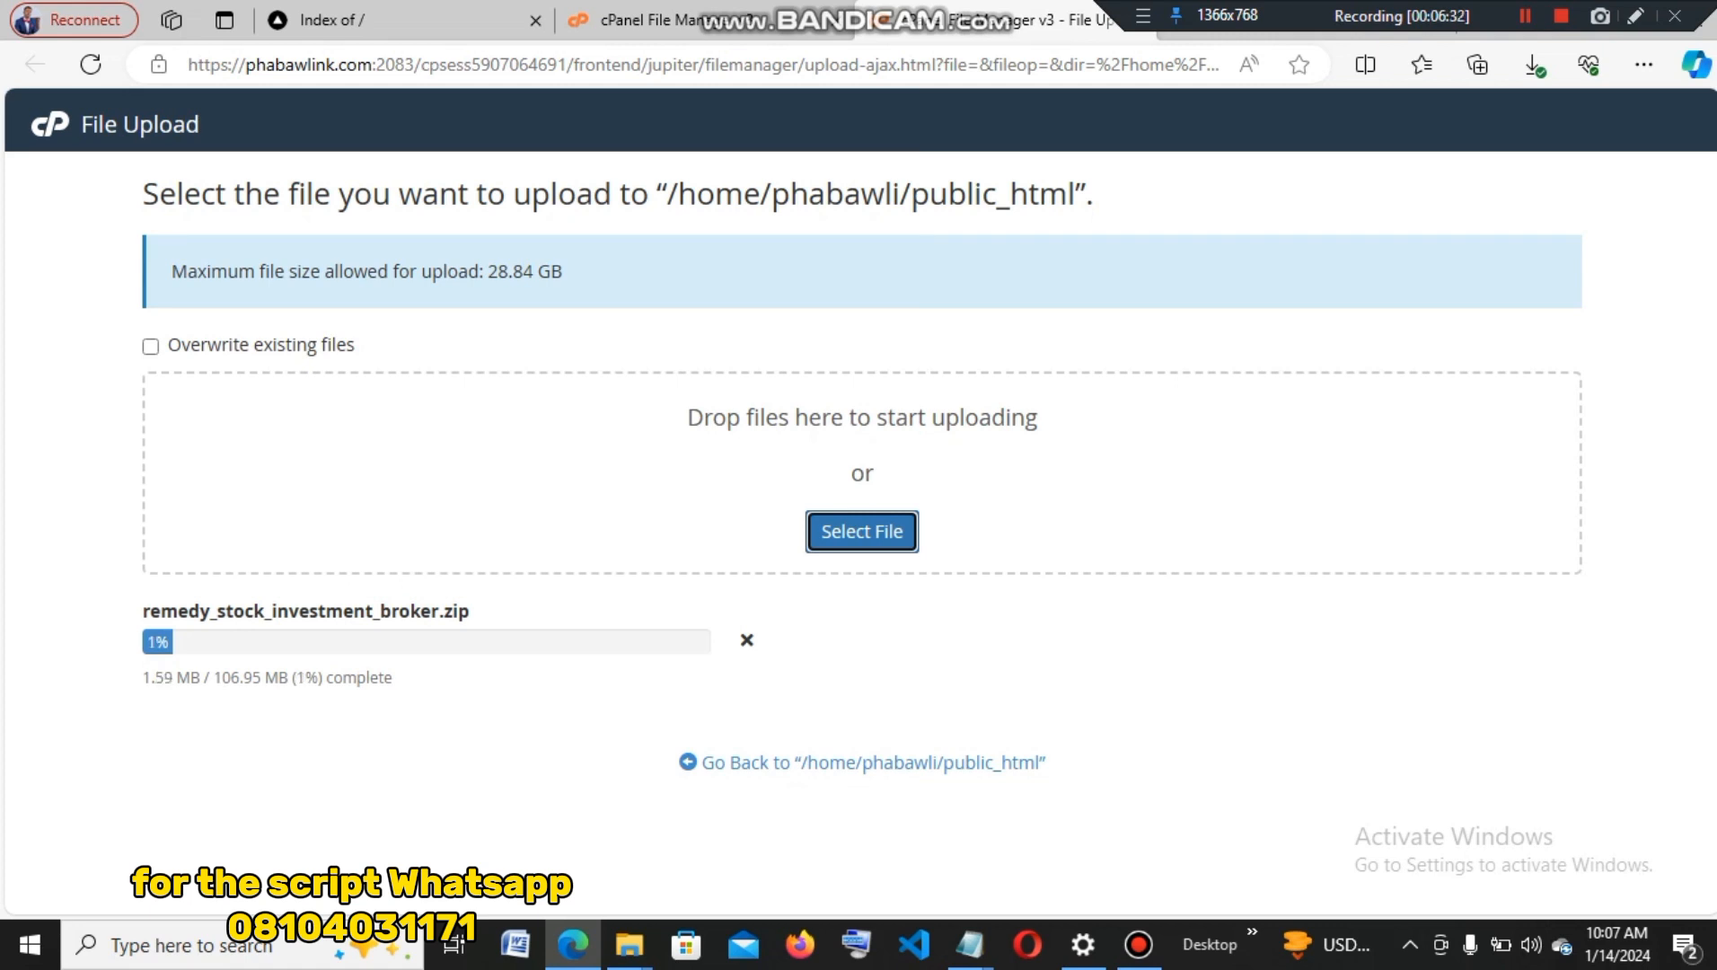
click(1524, 16)
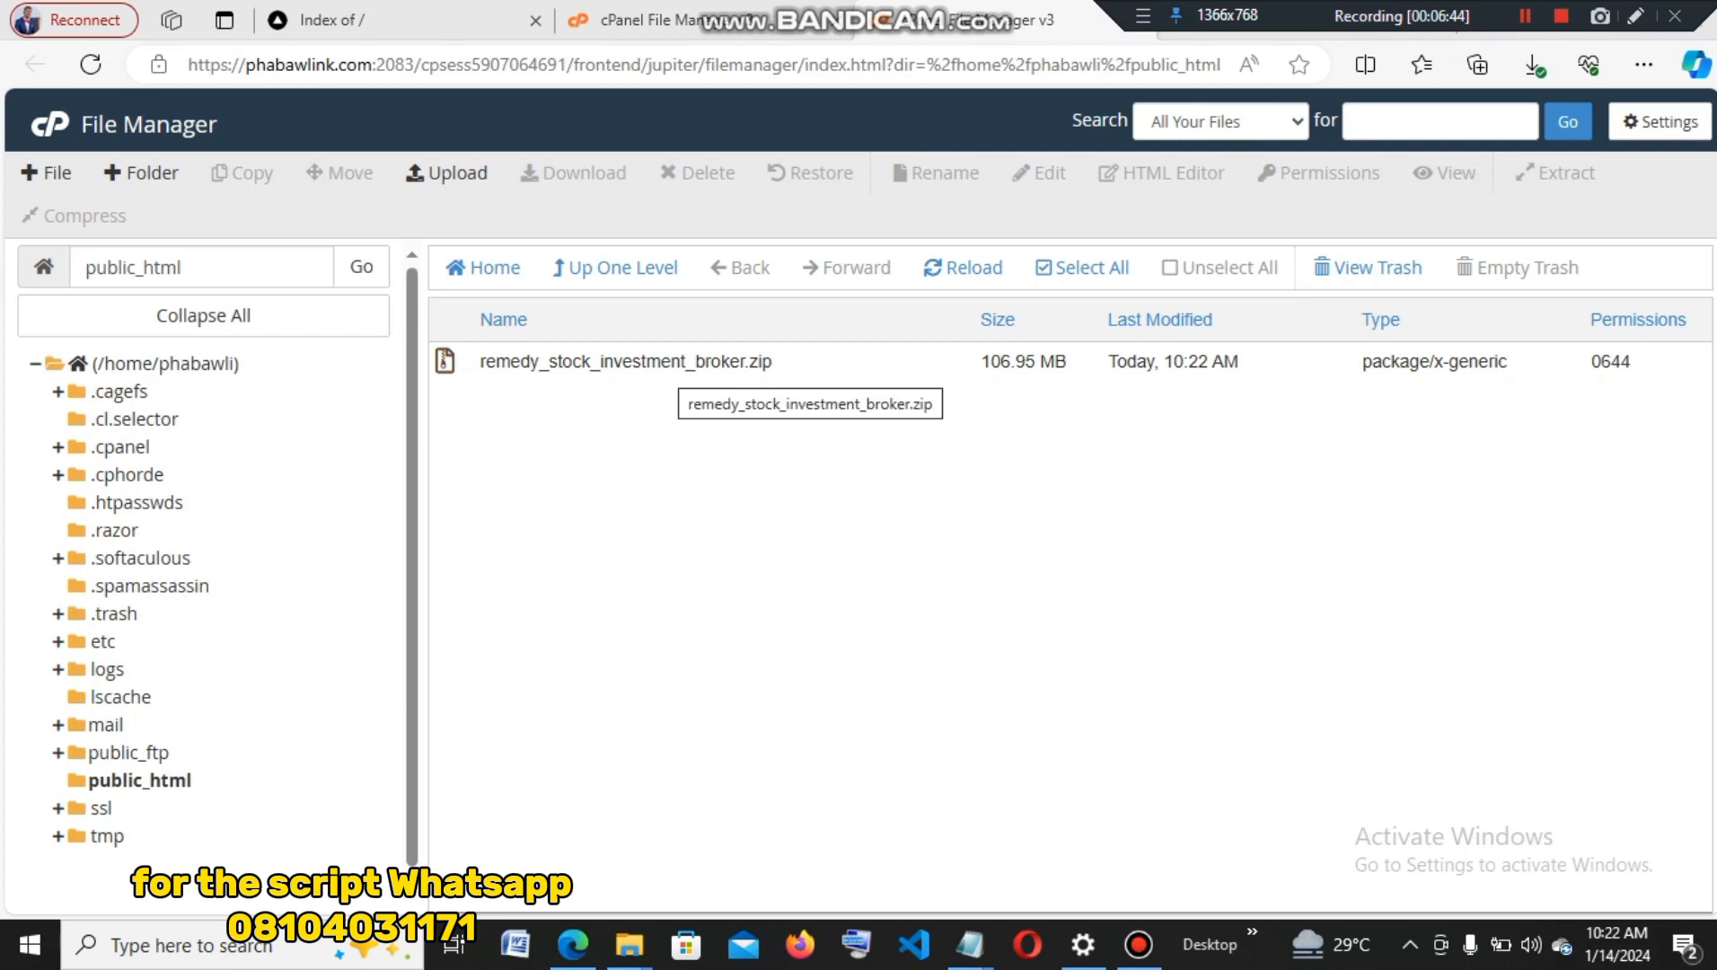
- Extract remedy_stock_investment_broker.zip into public_html, then close the extraction results
right_click(665, 363)
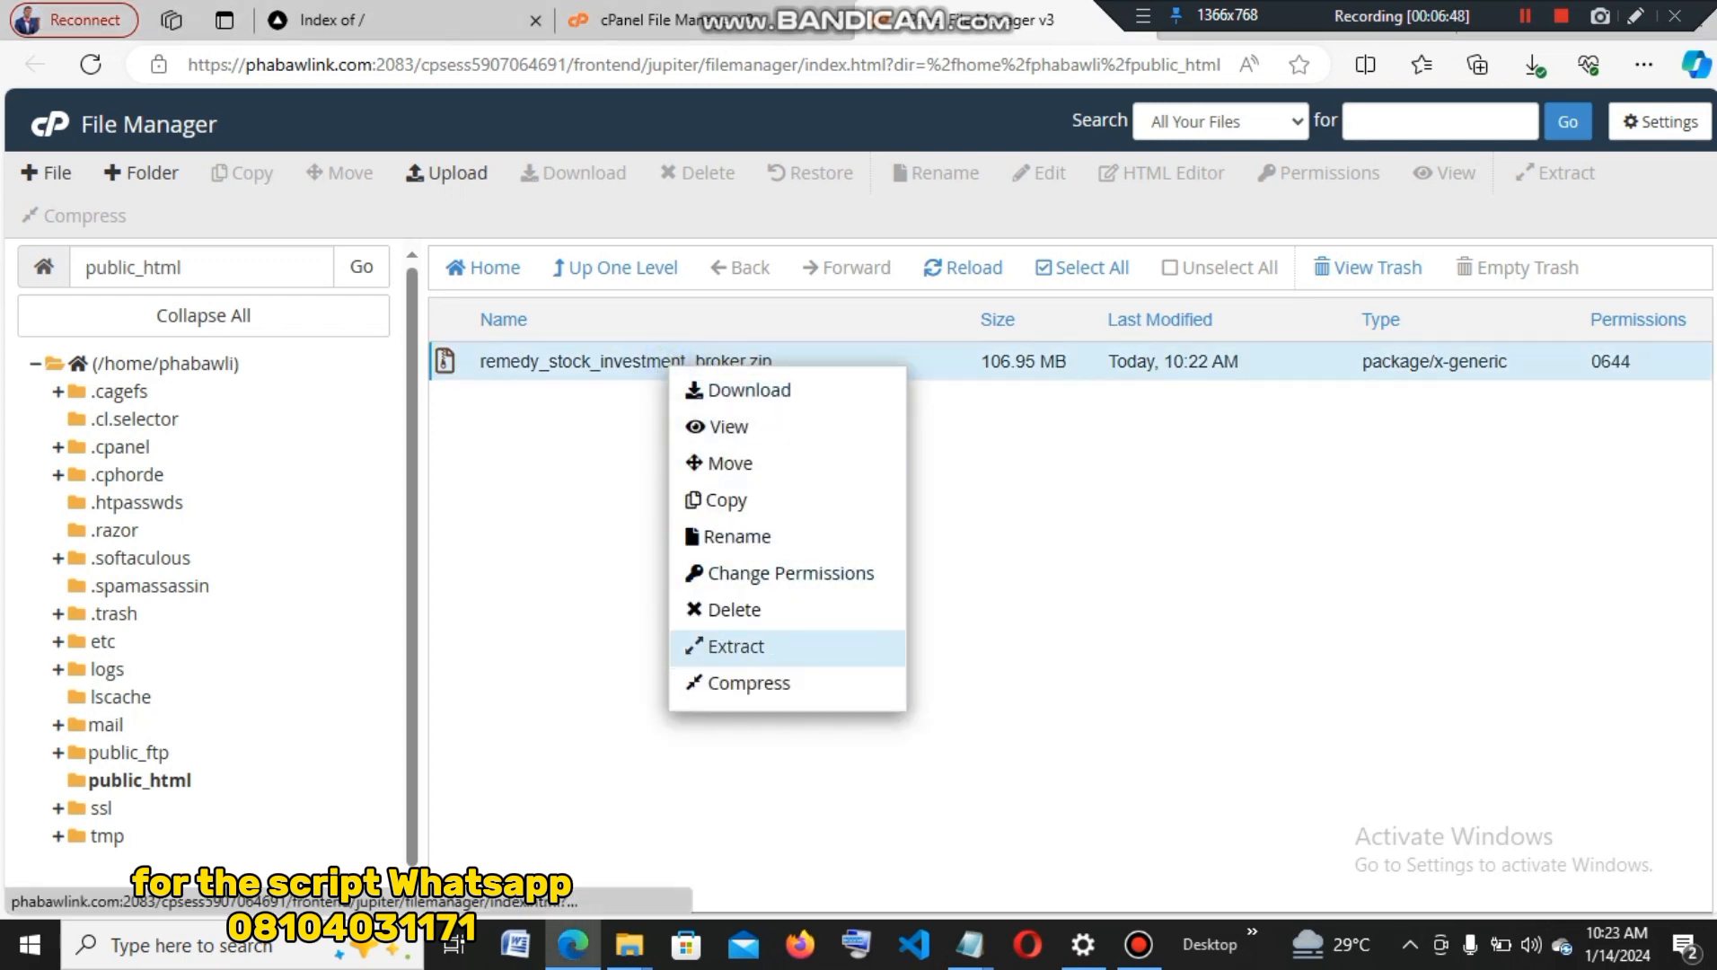
click(771, 644)
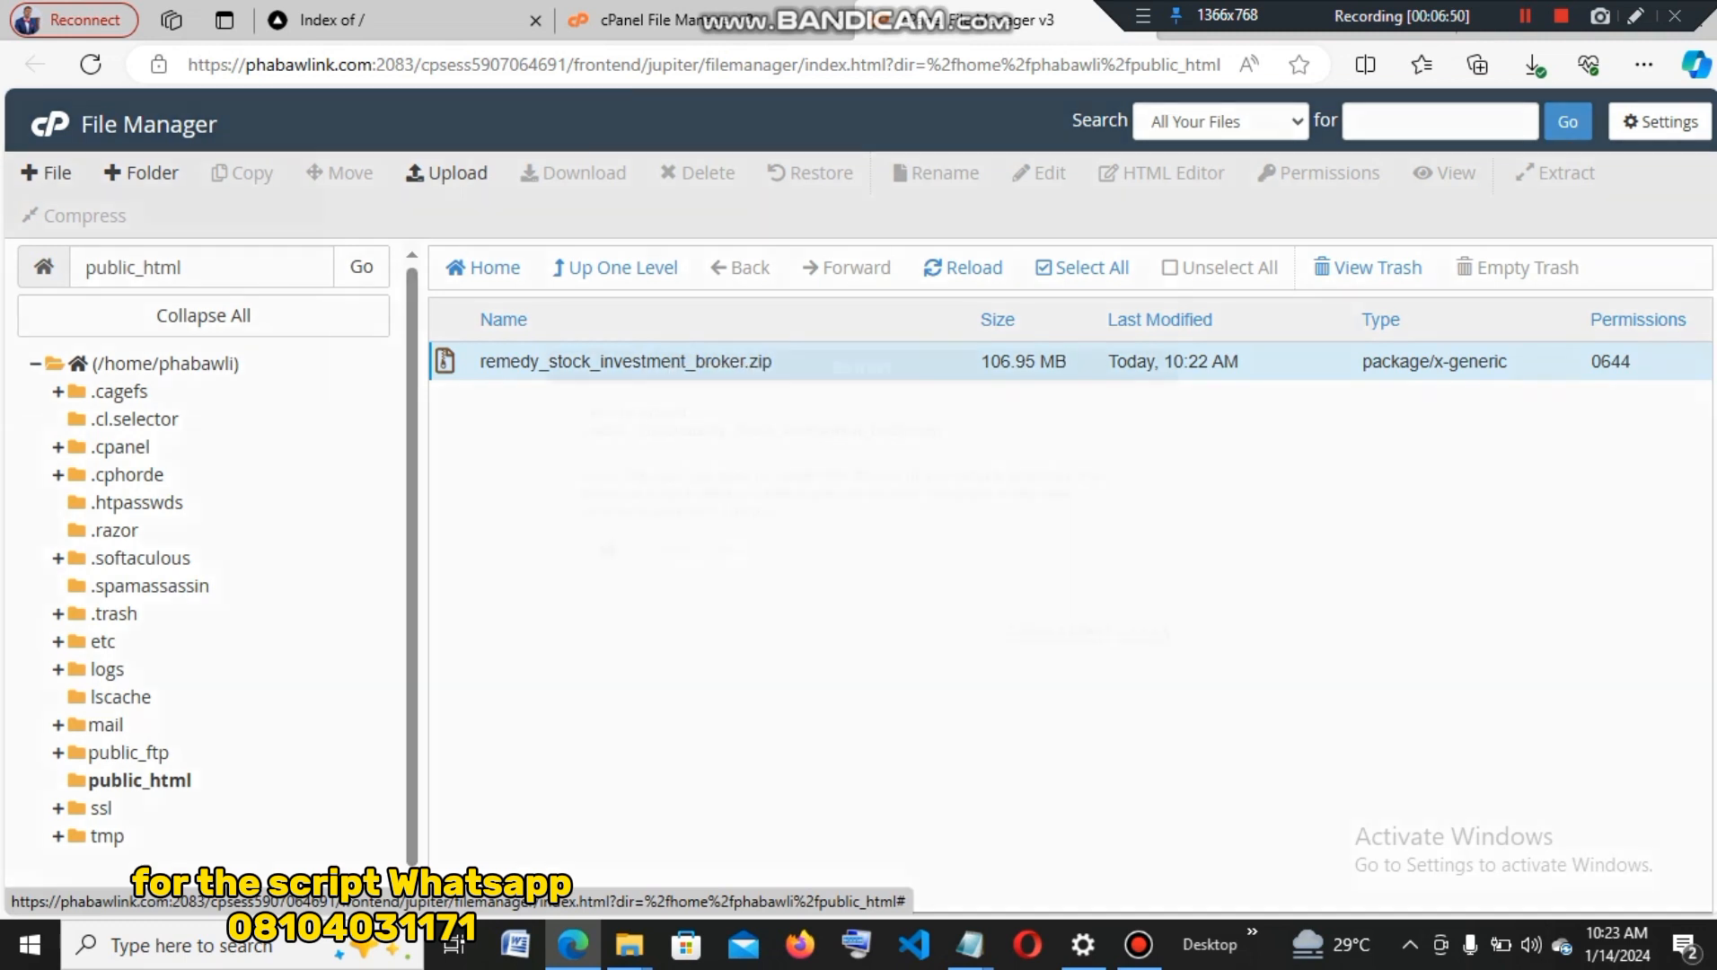
click(1042, 630)
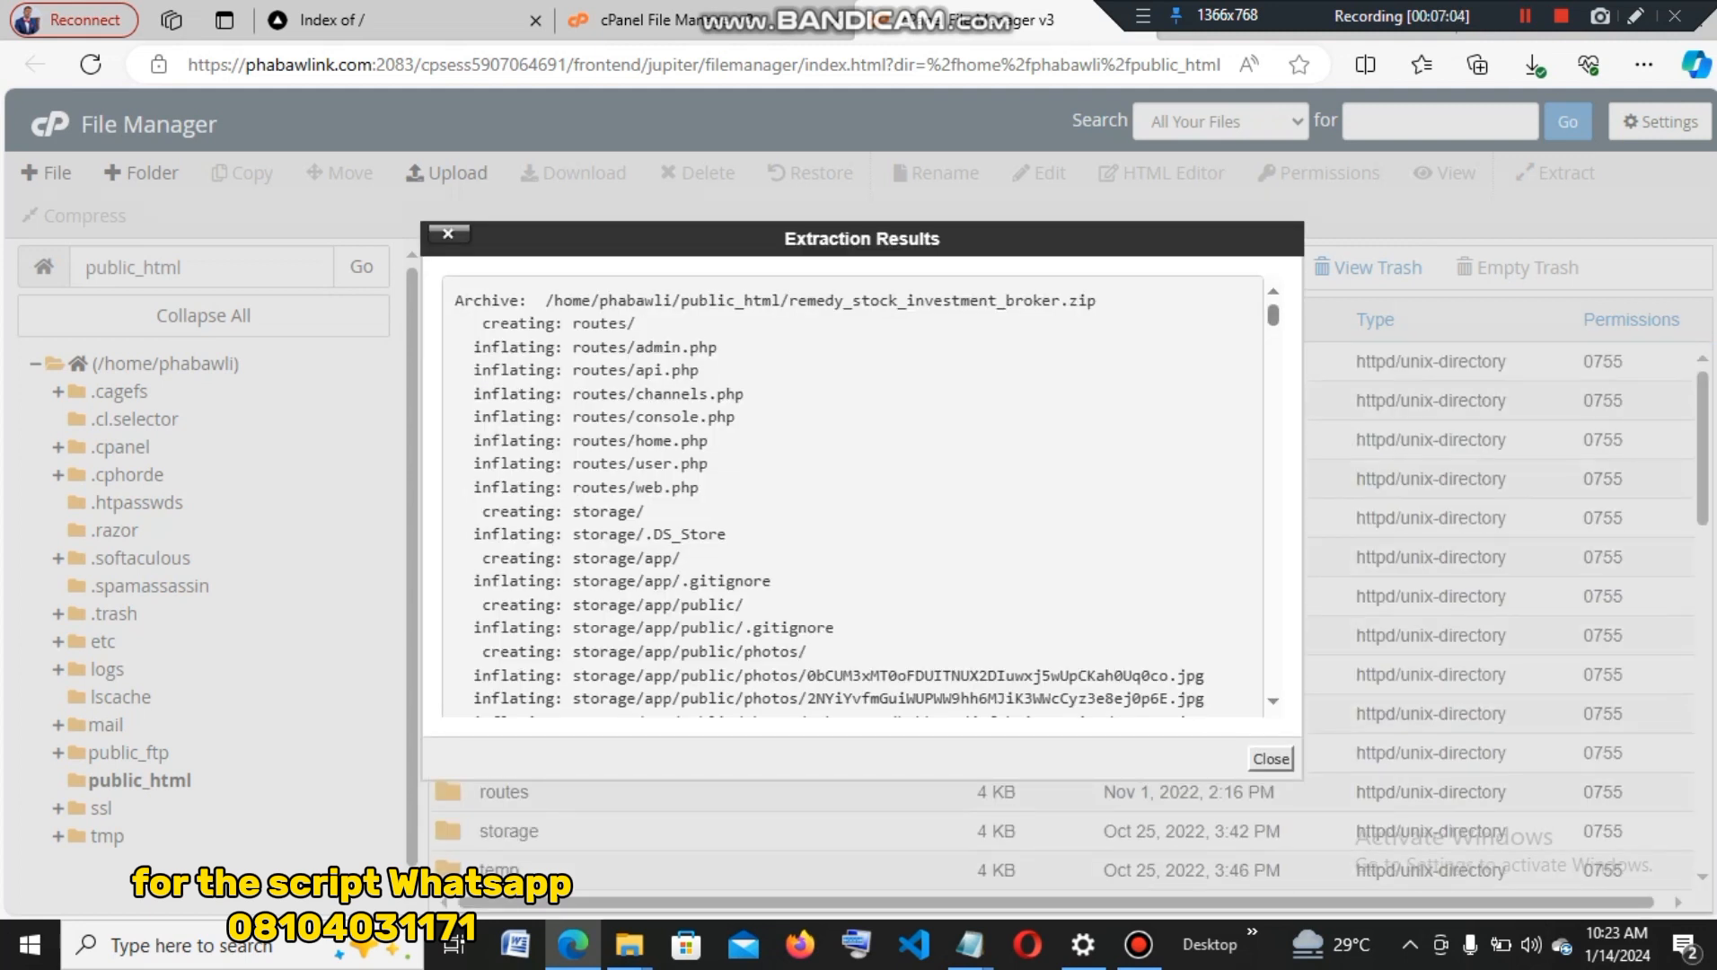
scroll(852, 496, down, 12)
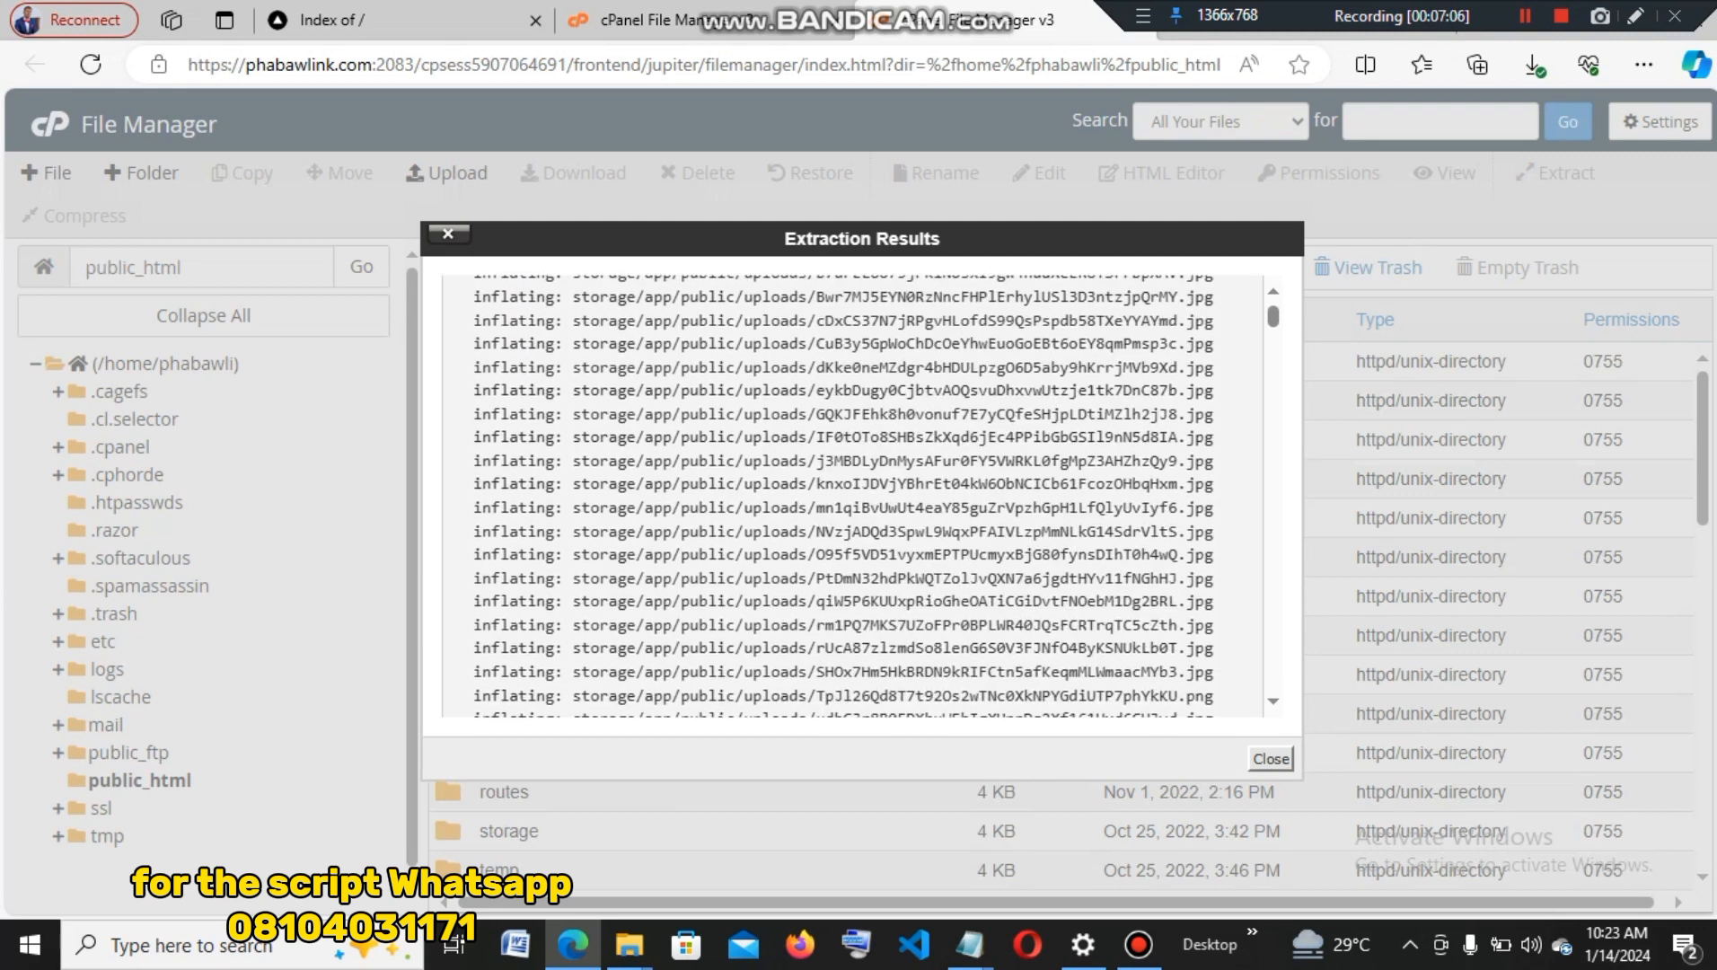
scroll(852, 497, down, 20)
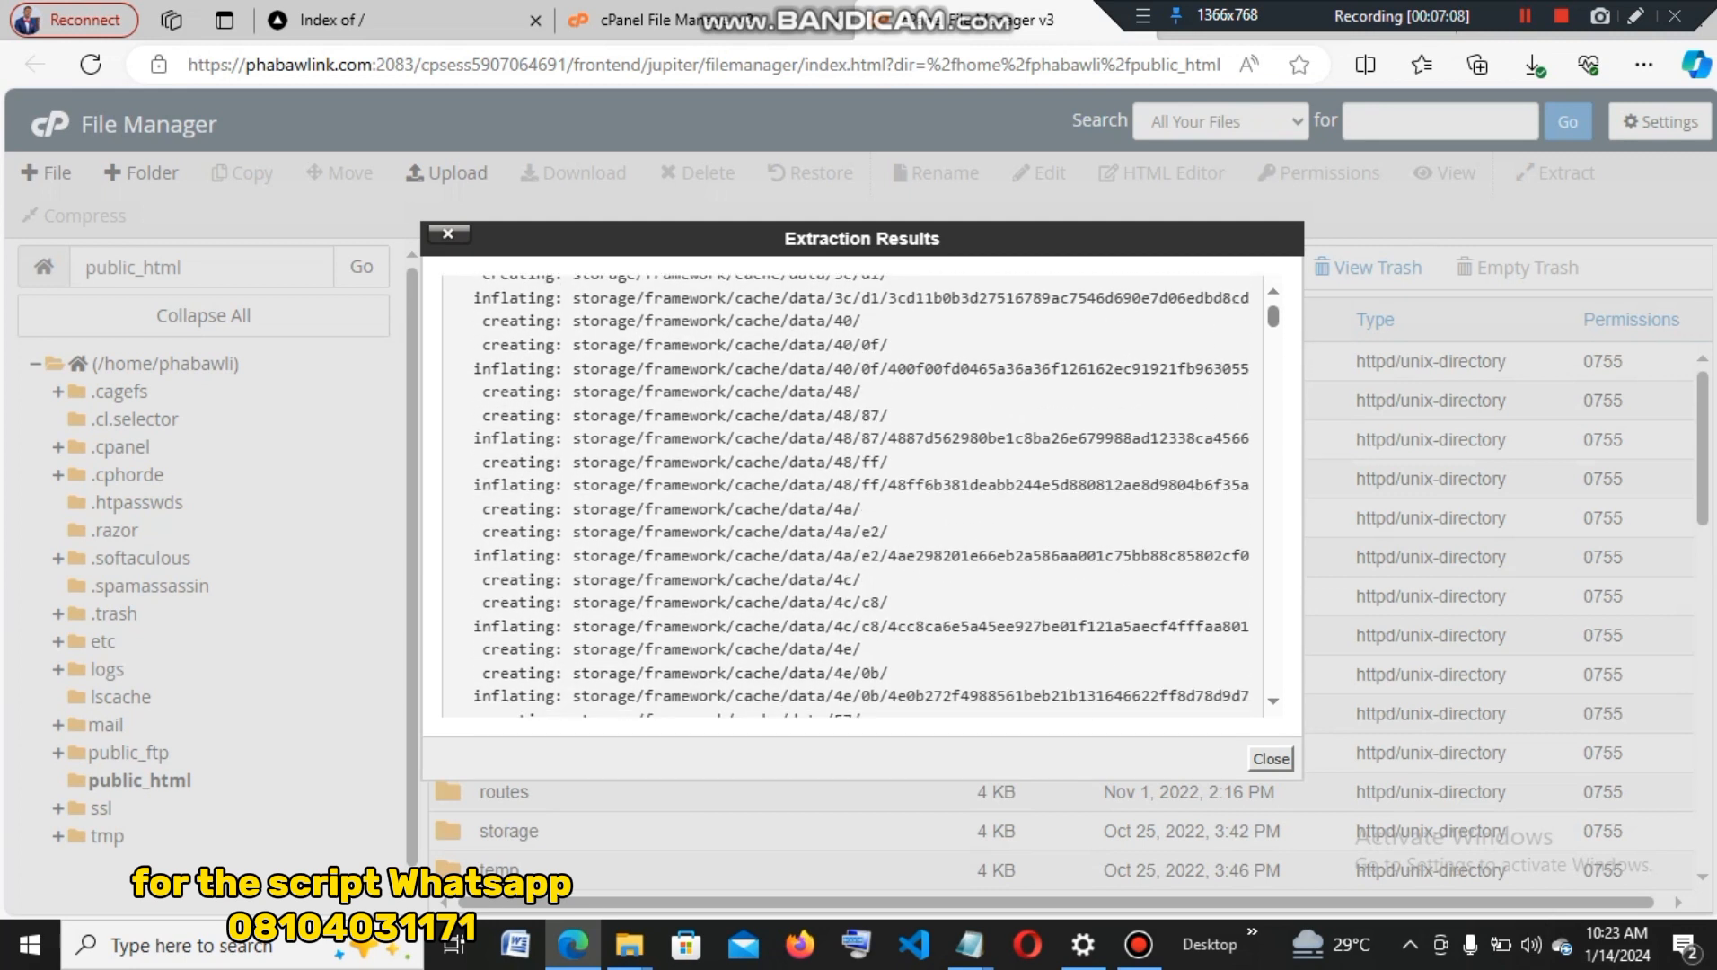
scroll(853, 496, down, 20)
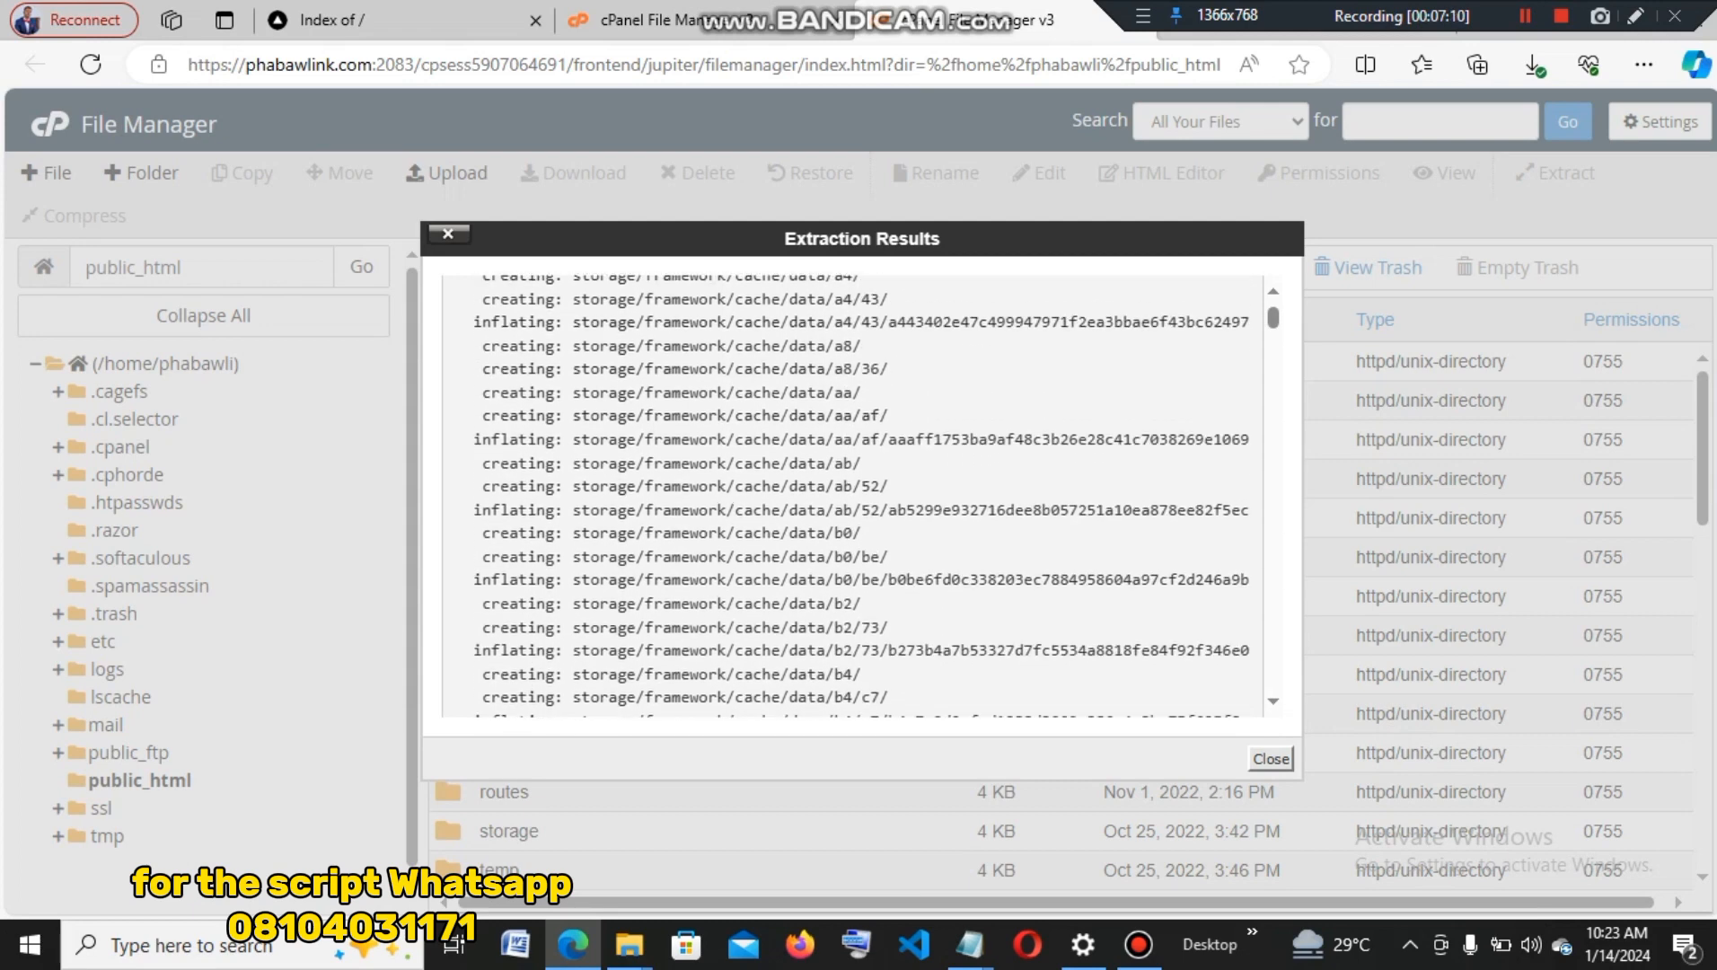
scroll(852, 496, down, 20)
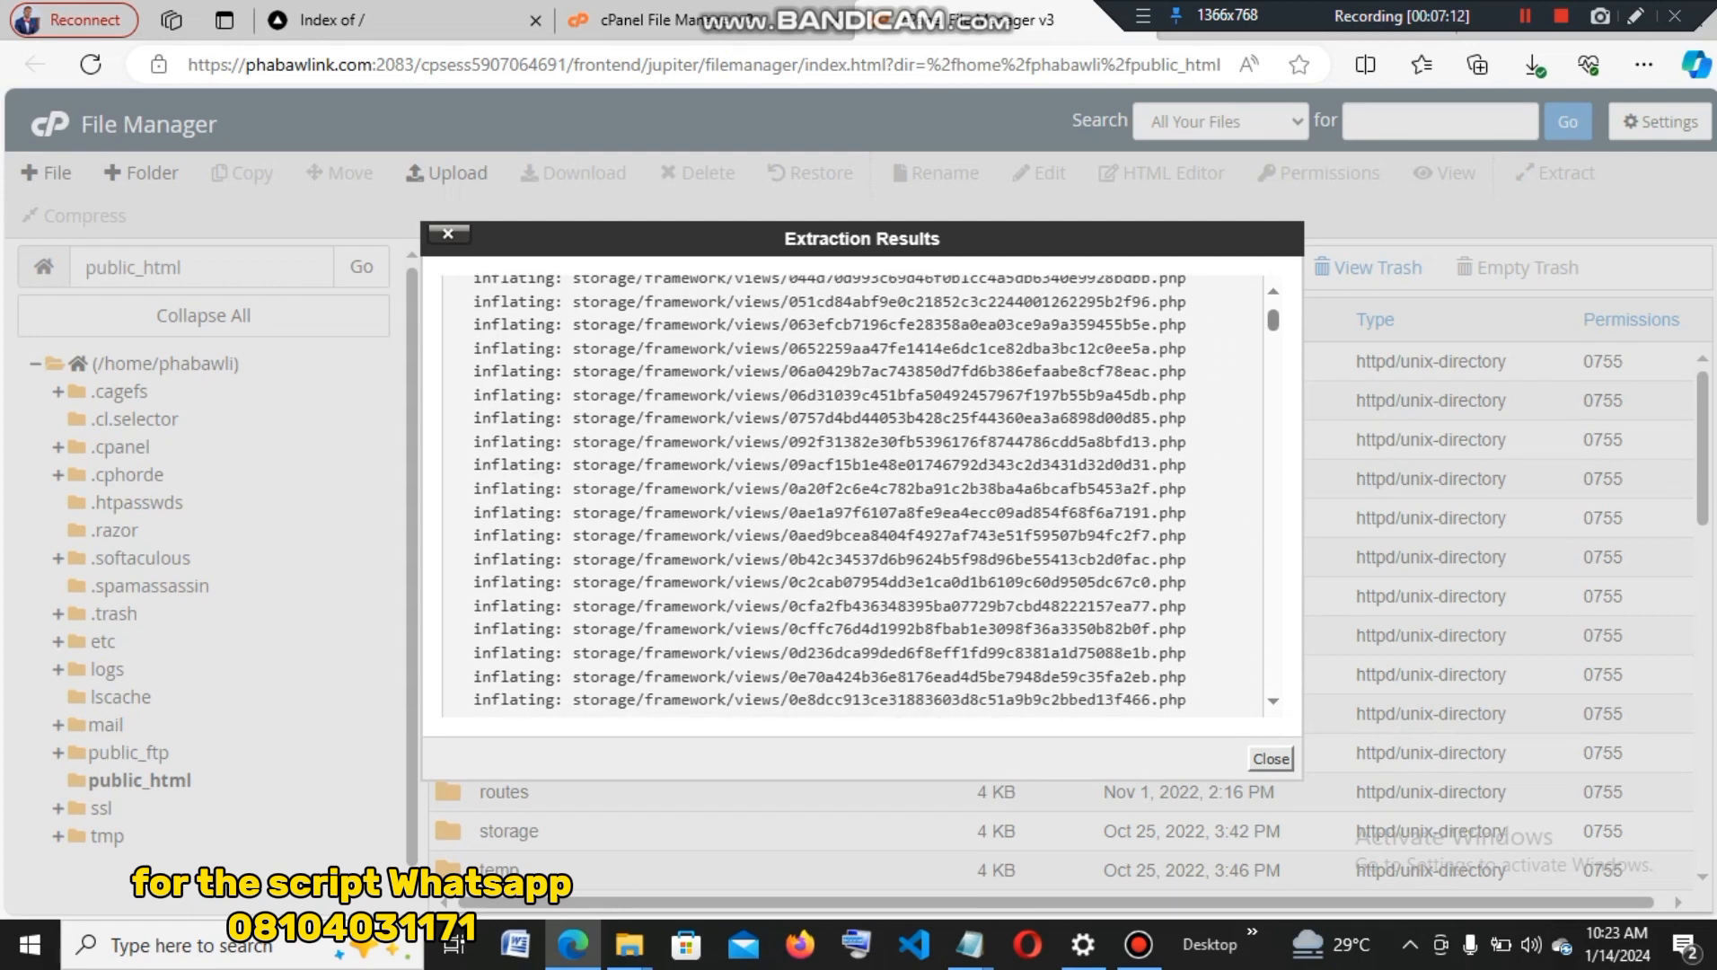
scroll(852, 497, down, 20)
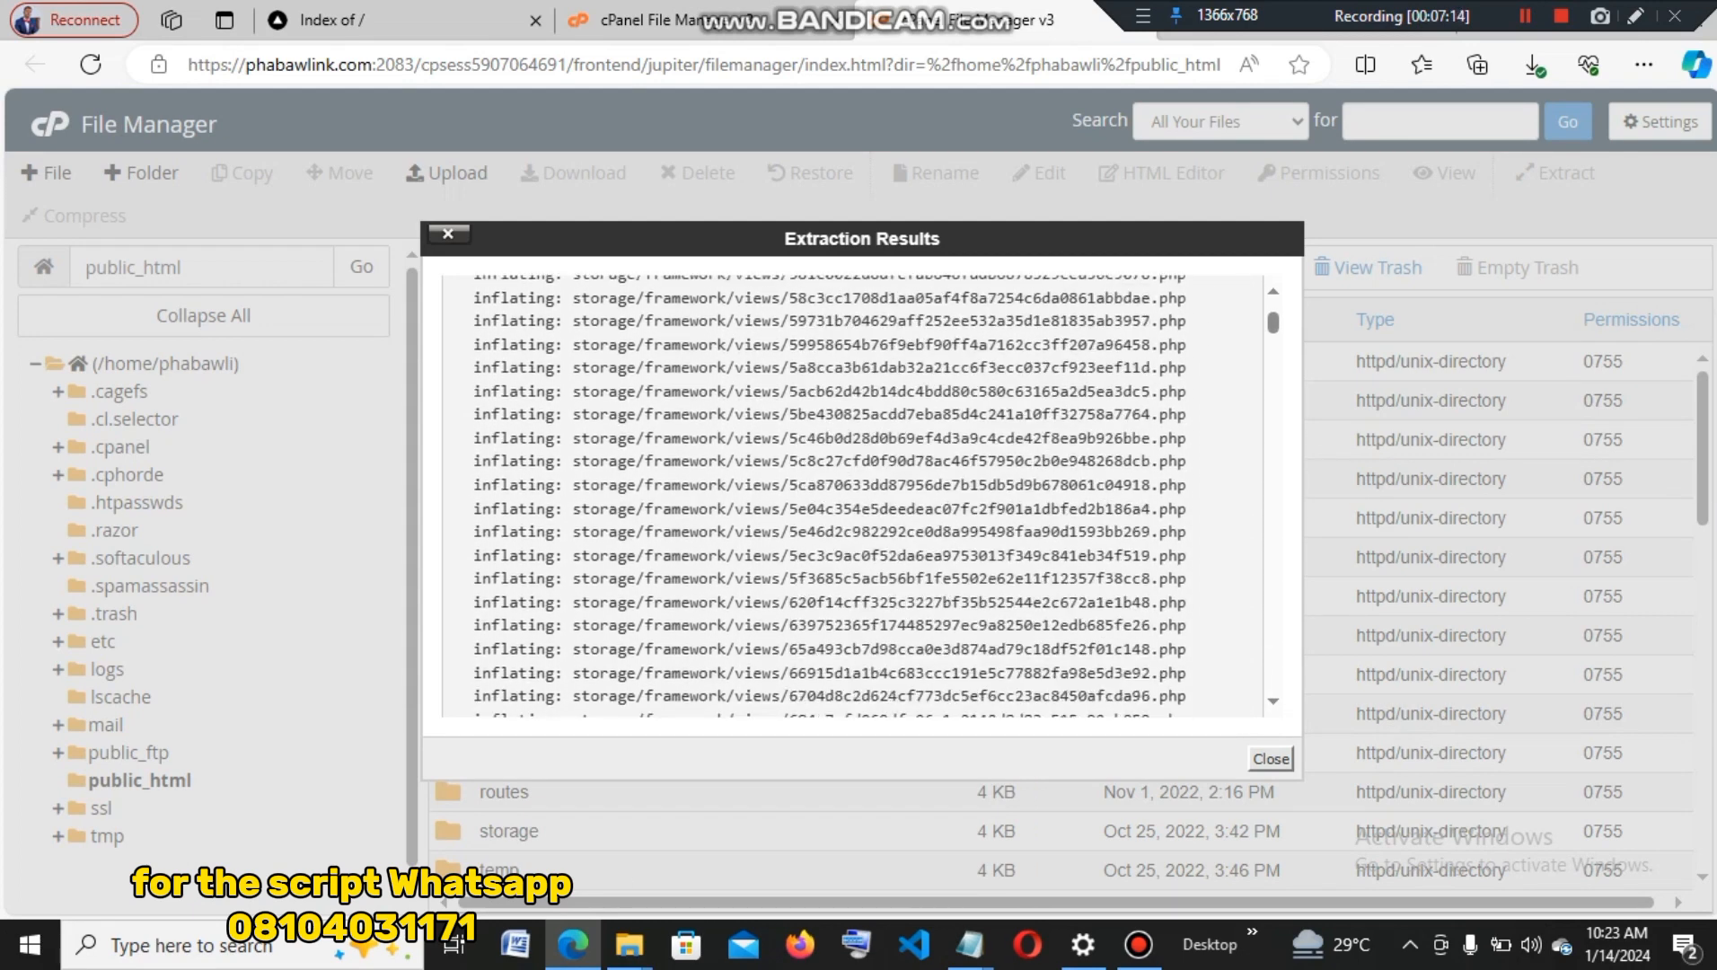
scroll(853, 497, down, 20)
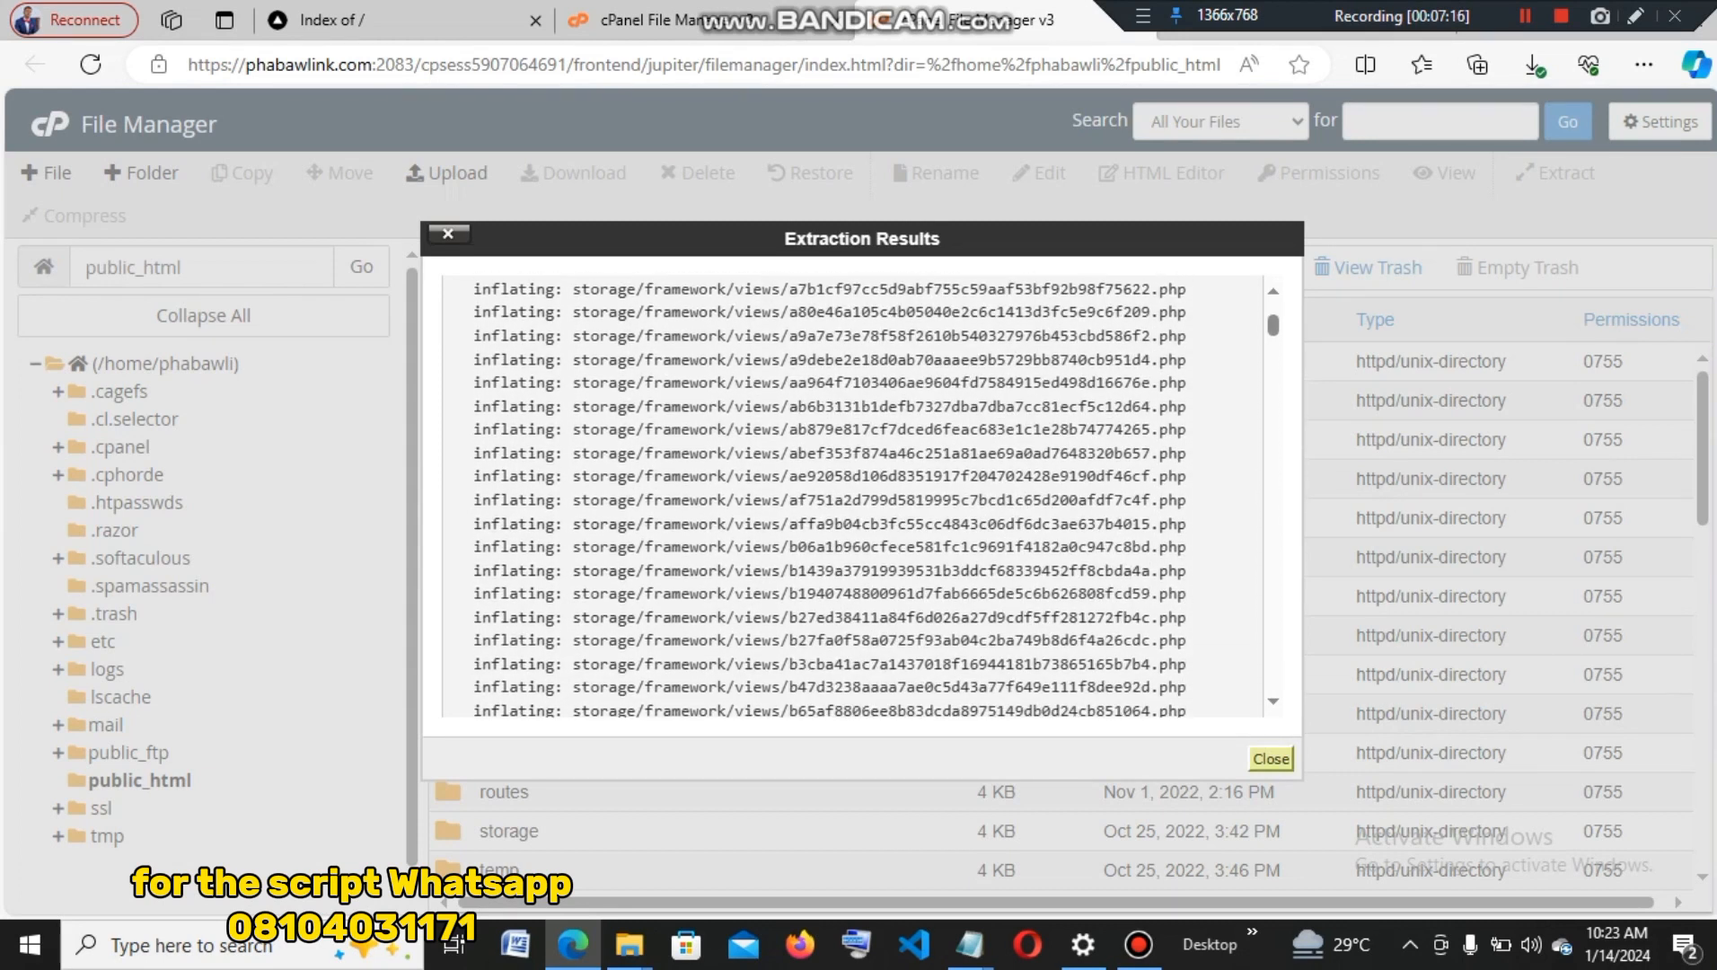
click(1271, 759)
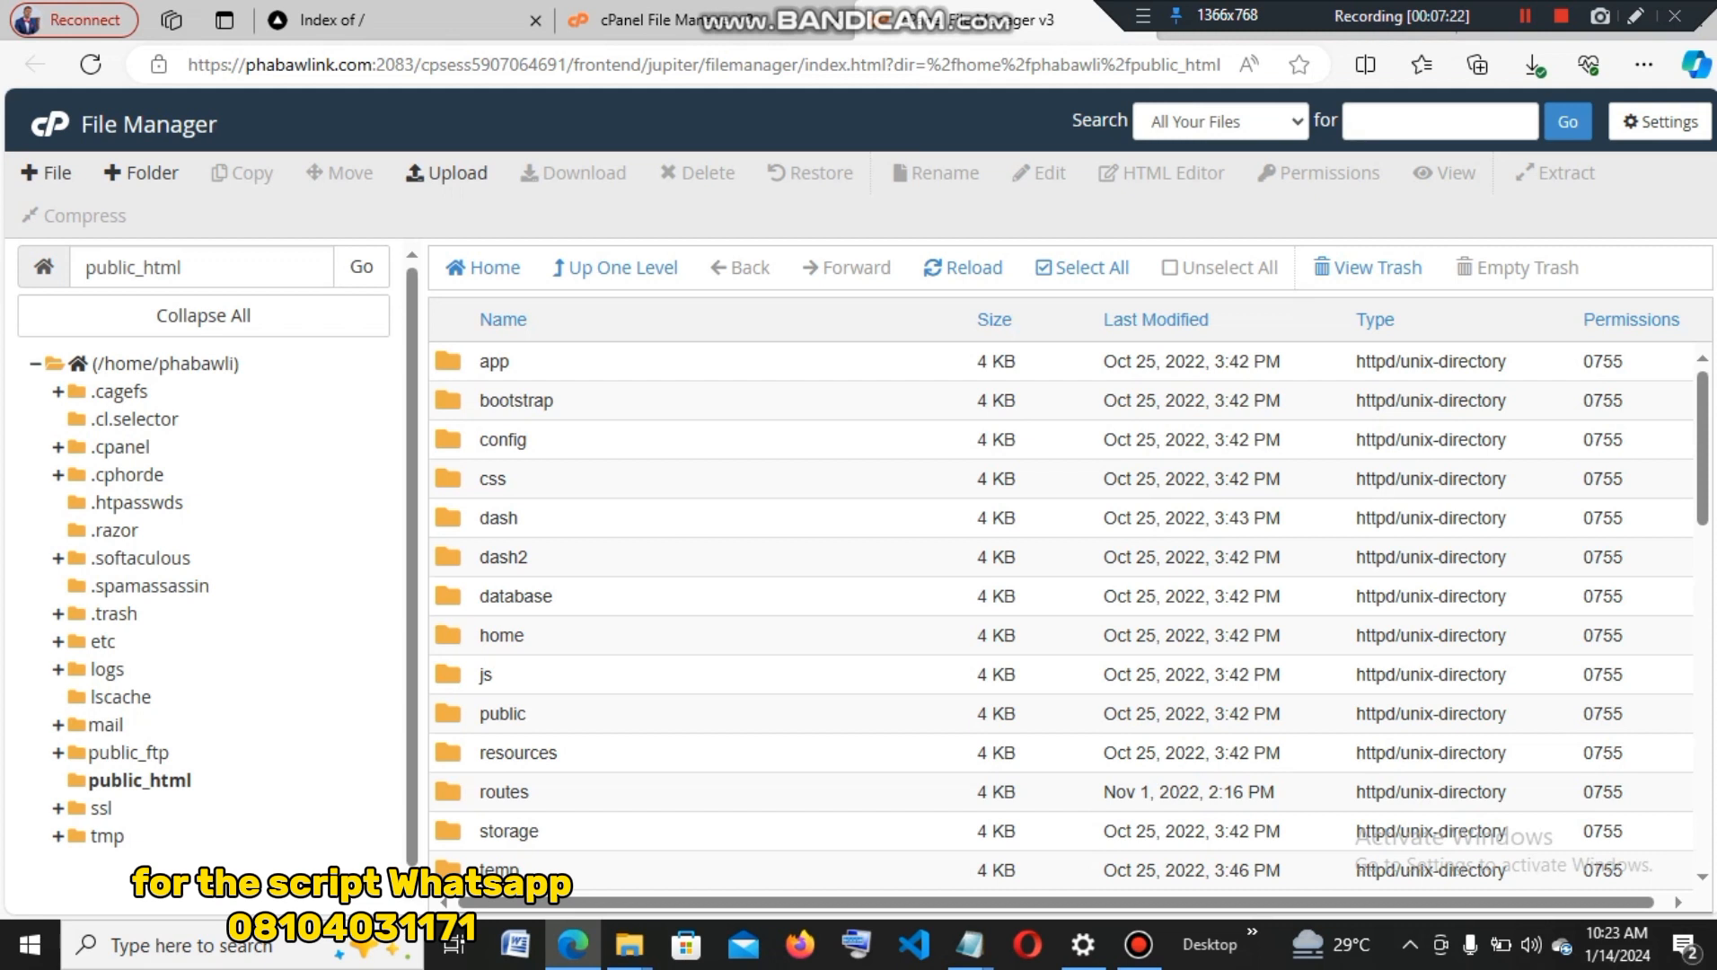
- Go back to the cPanel home page and launch phpMyAdmin from the Databases section
click(90, 64)
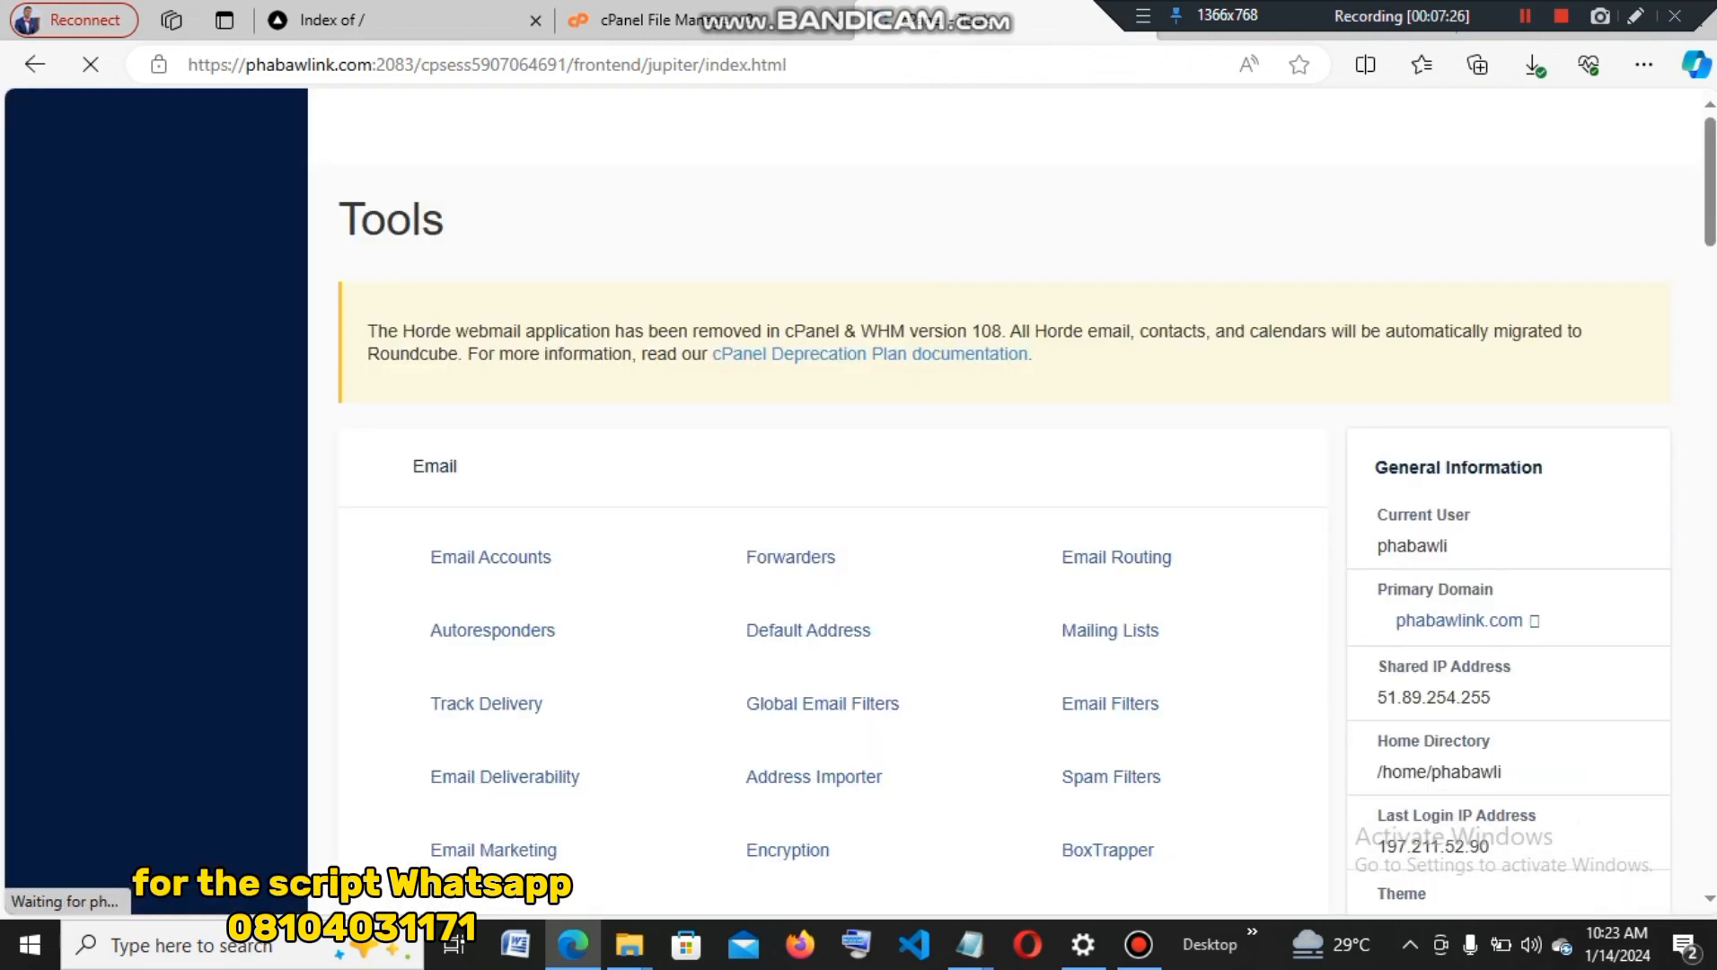
scroll(833, 539, down, 7)
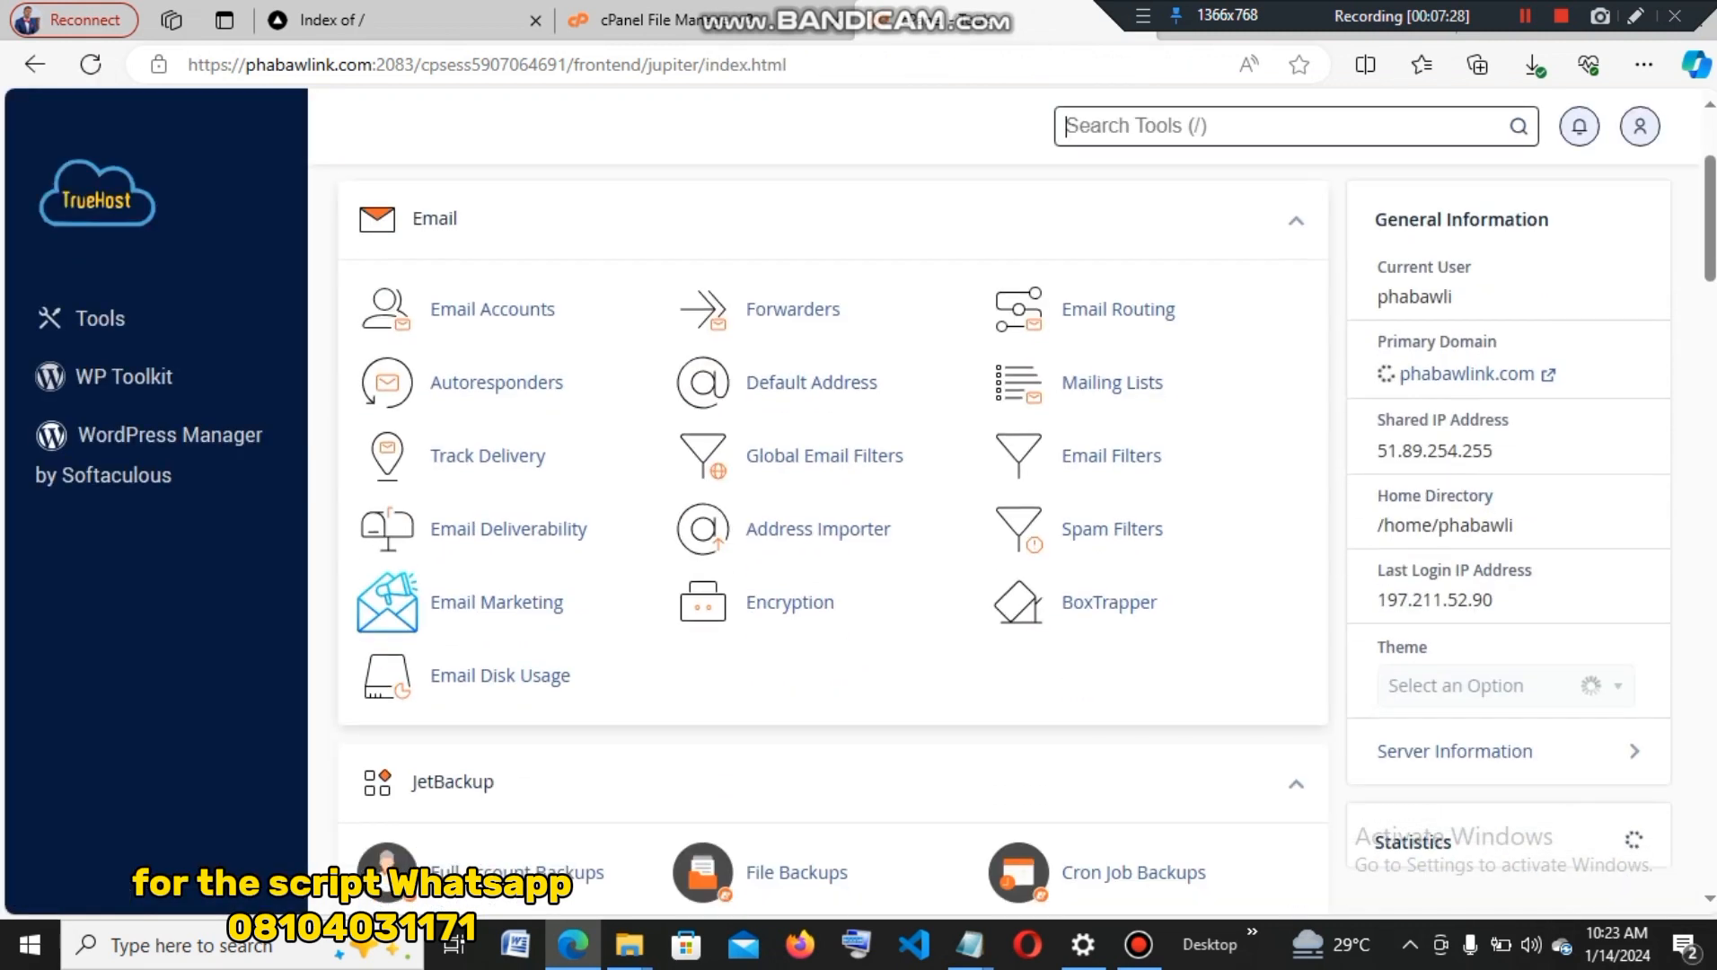
scroll(824, 241, down, 12)
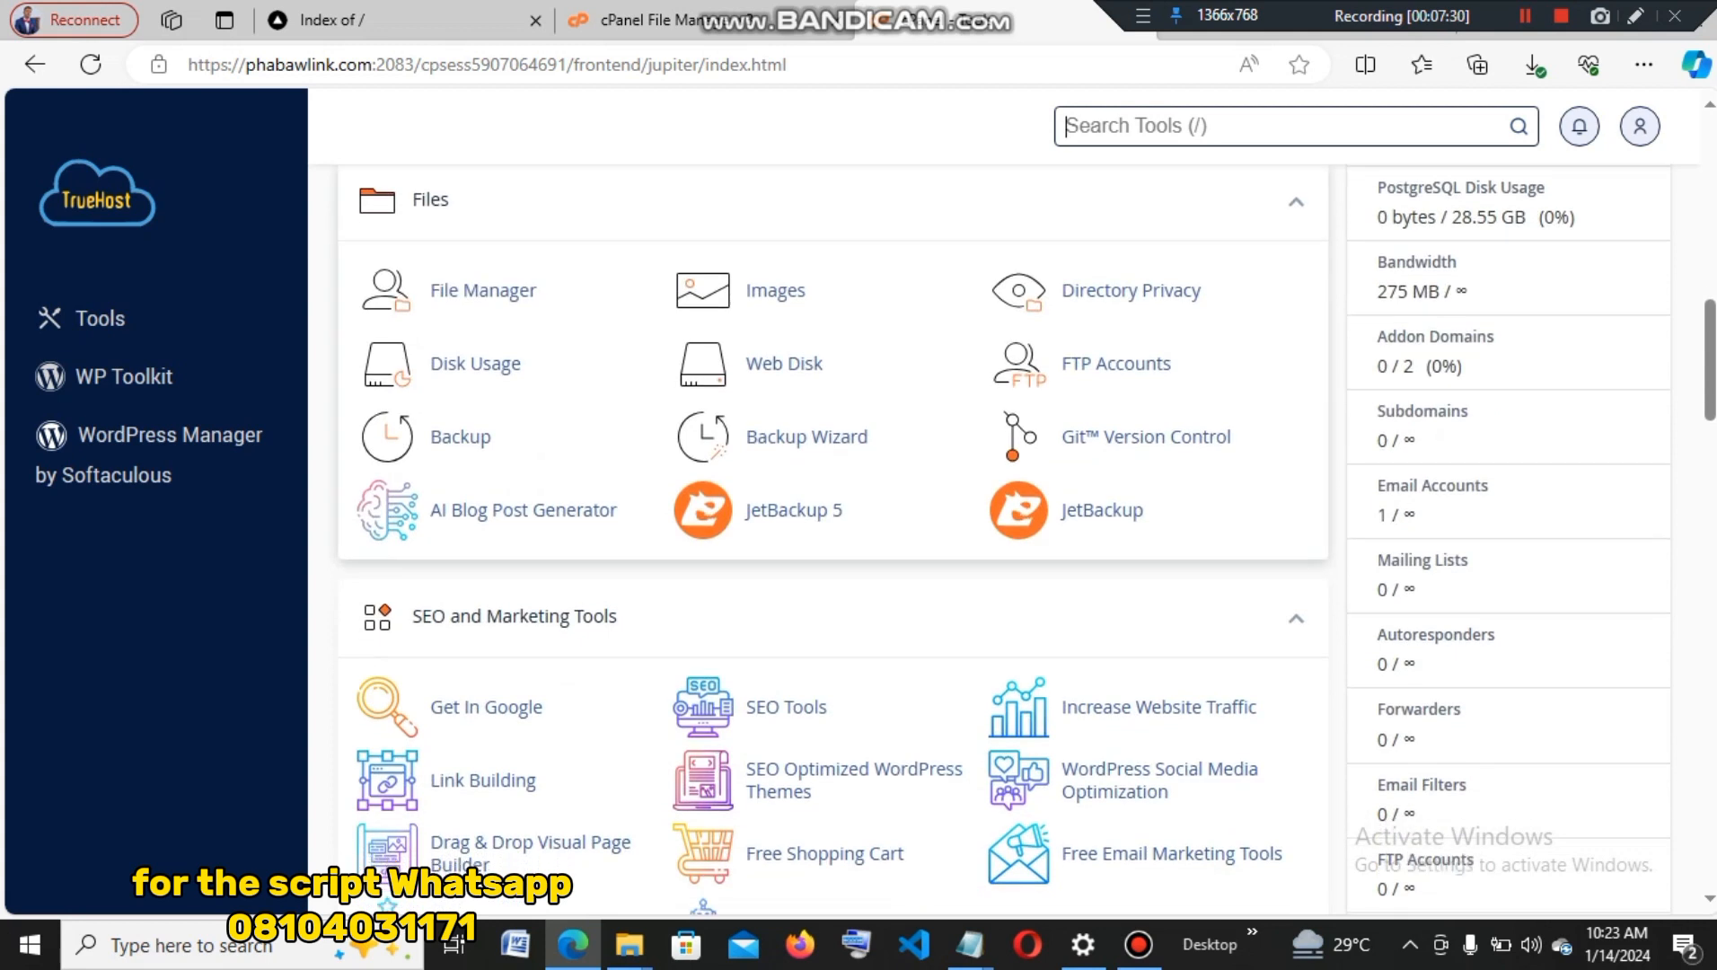
scroll(824, 240, down, 3)
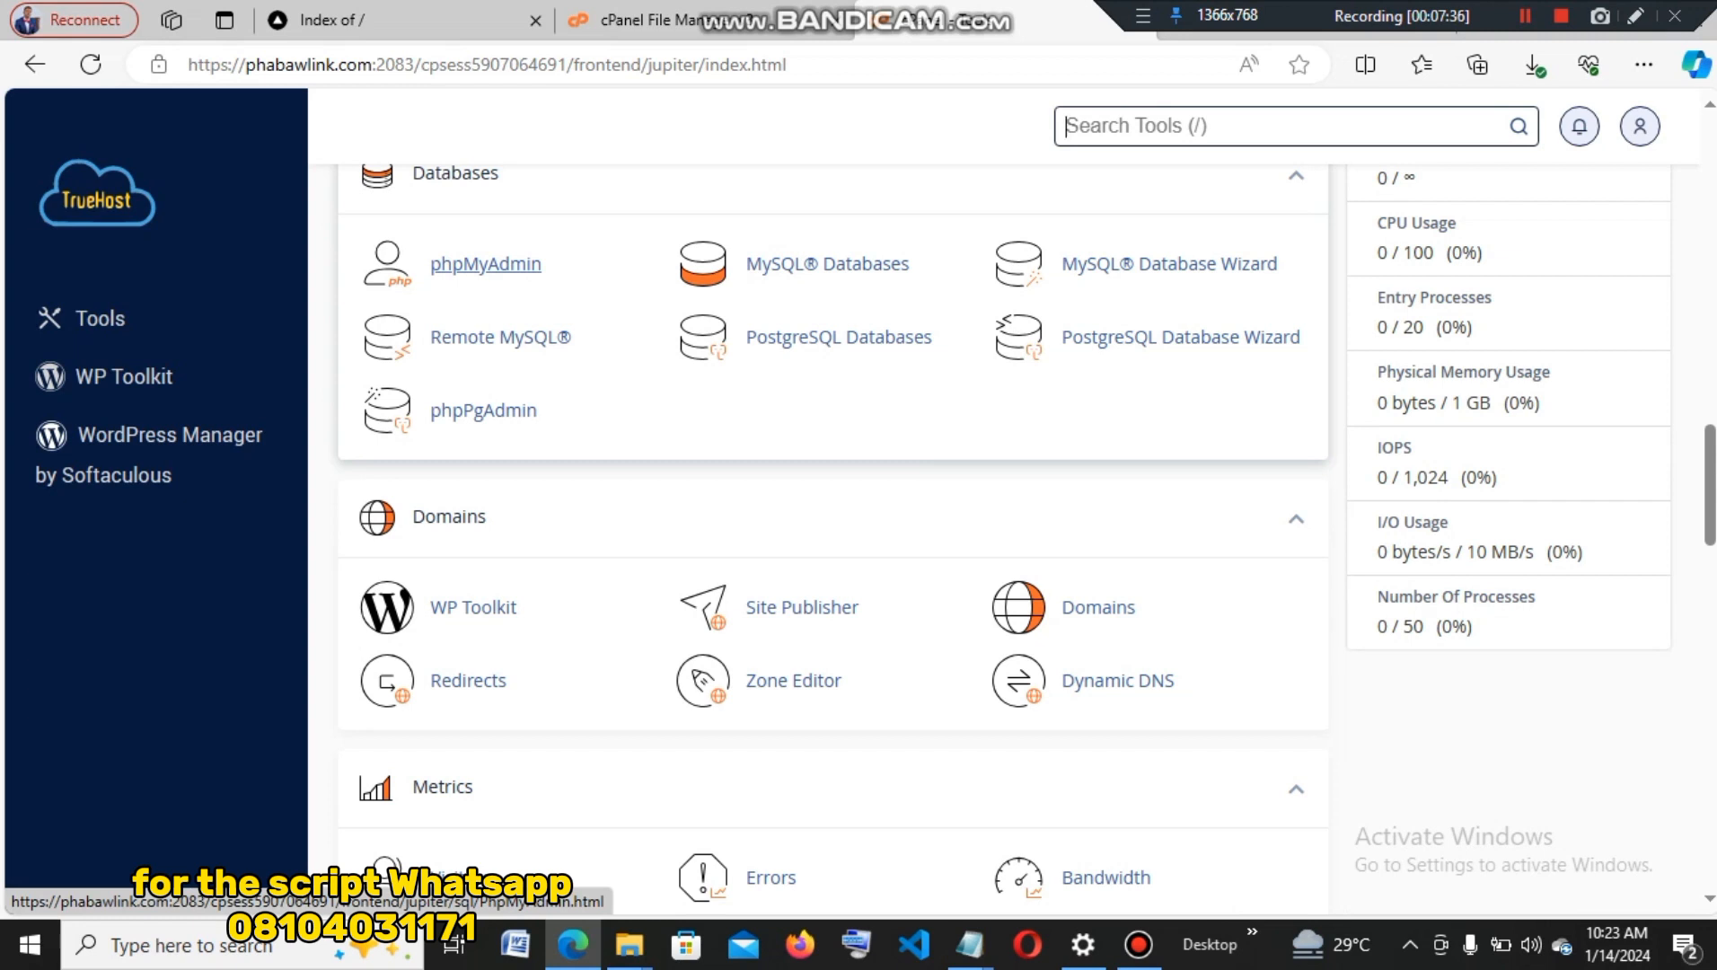
click(486, 265)
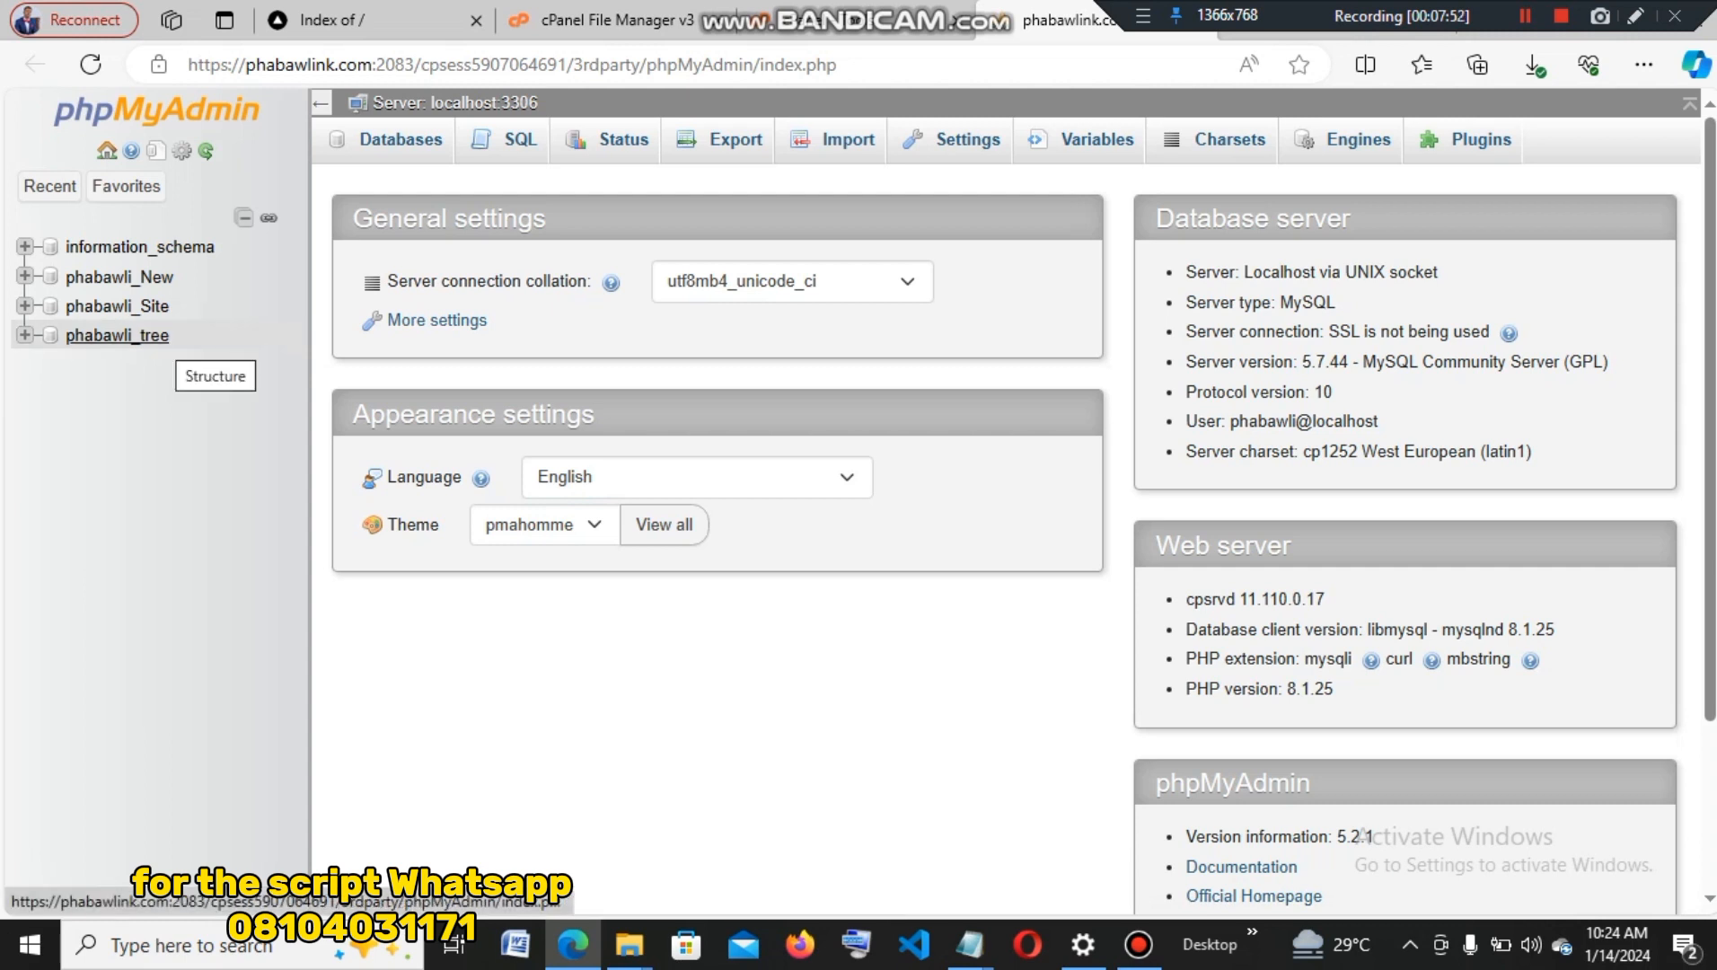
- Select the phabawli_tree database and request its Import page
click(159, 334)
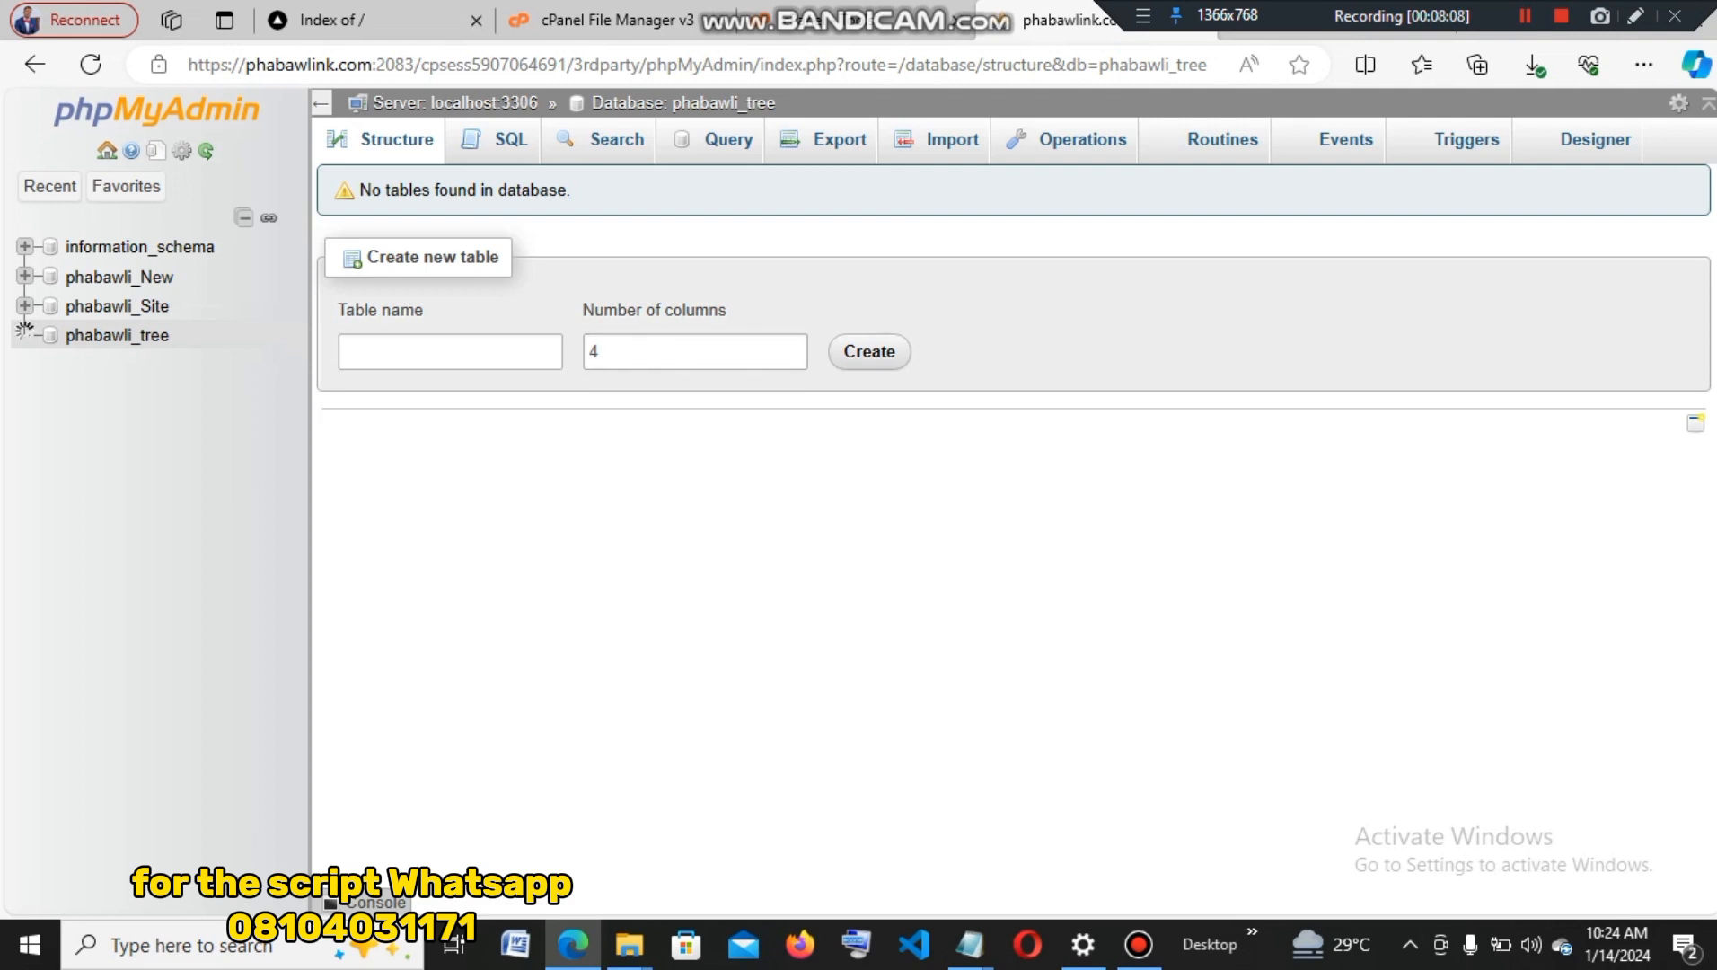
click(940, 135)
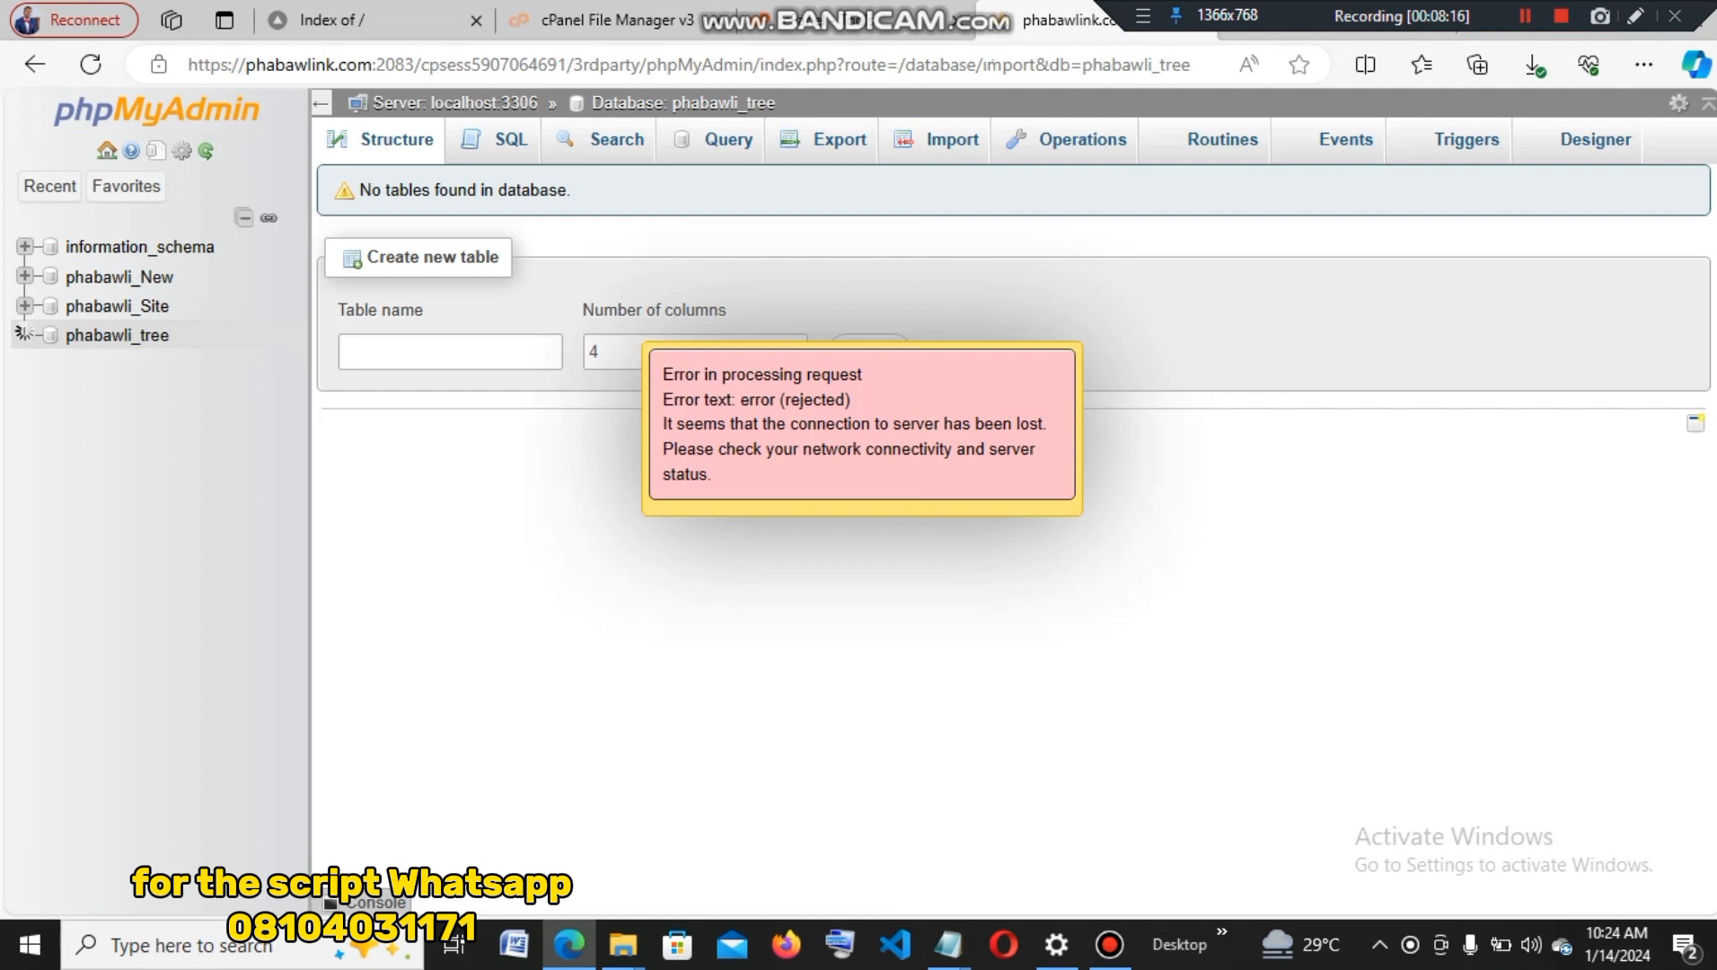
- Recover from the lost-connection error via the Operations page, then reload phabawli_tree's Import page
click(1380, 945)
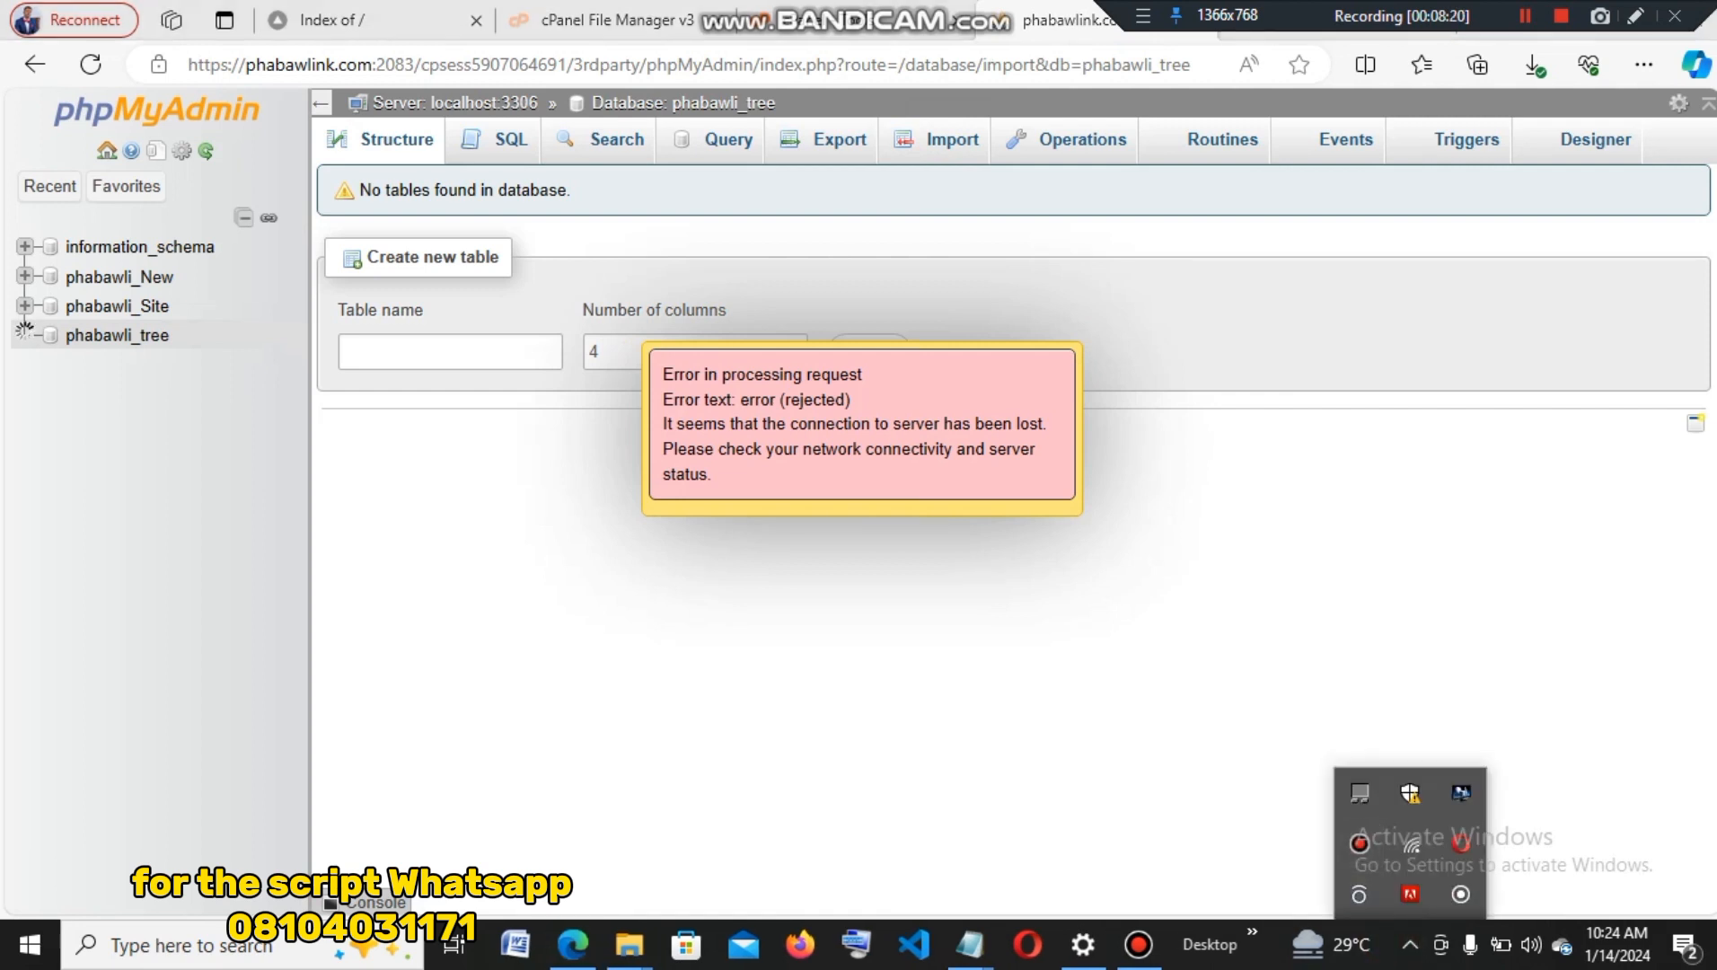
click(1046, 565)
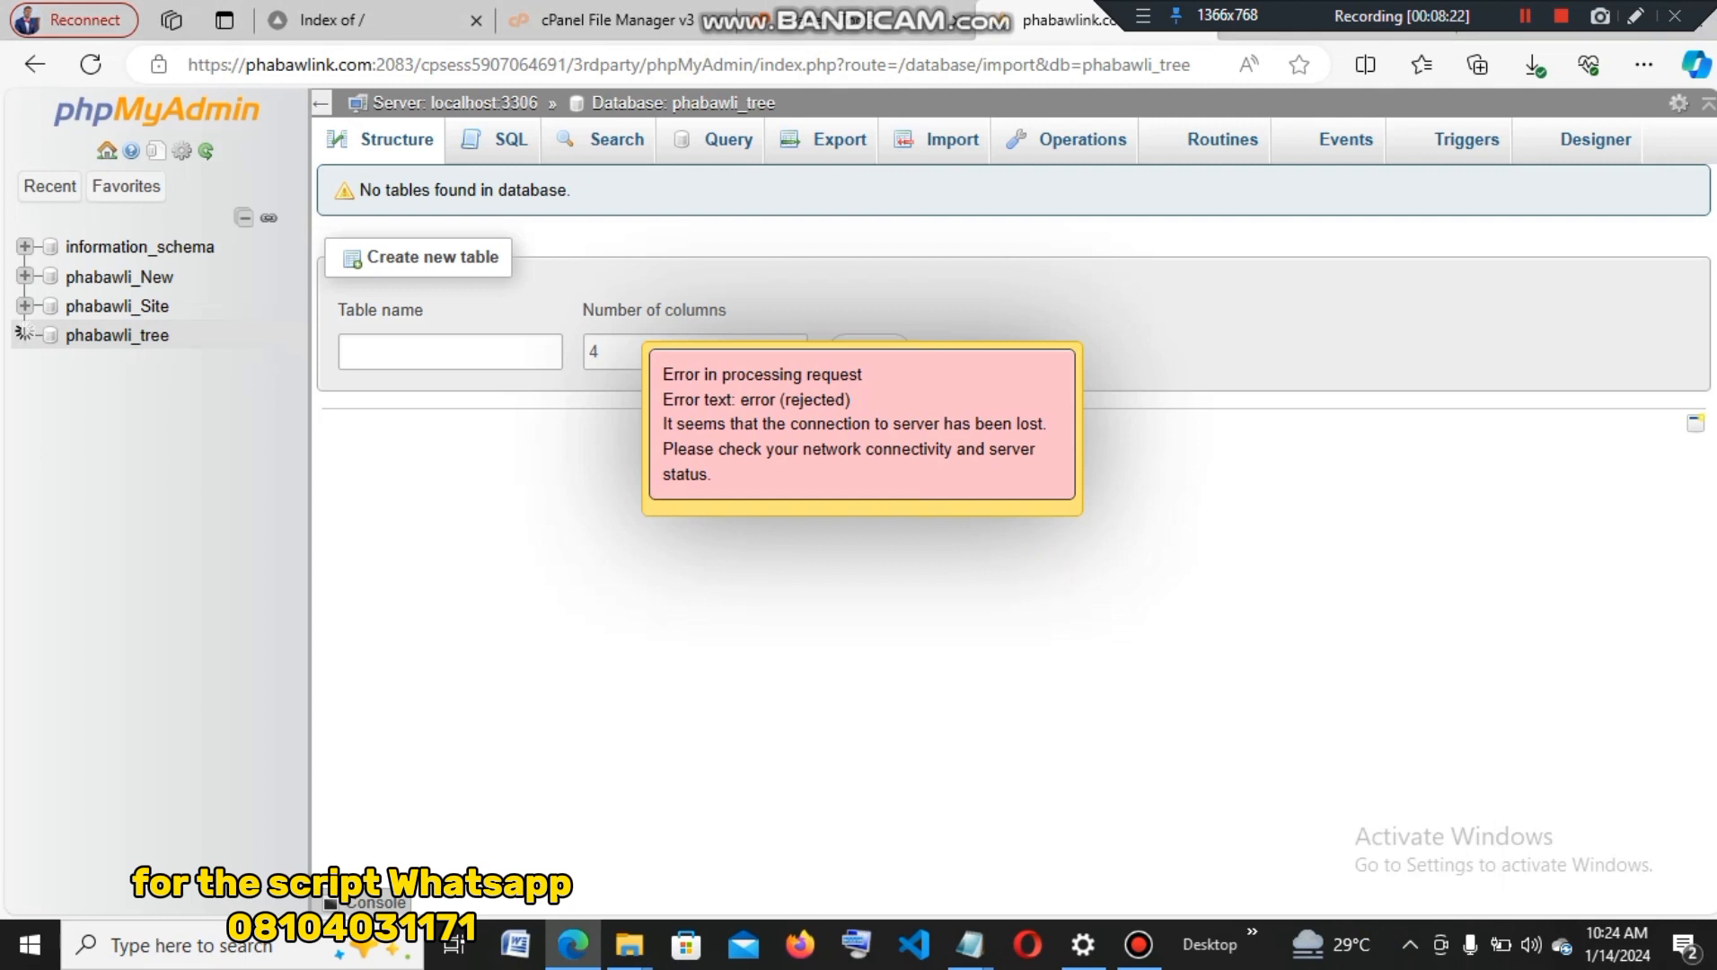
click(1082, 141)
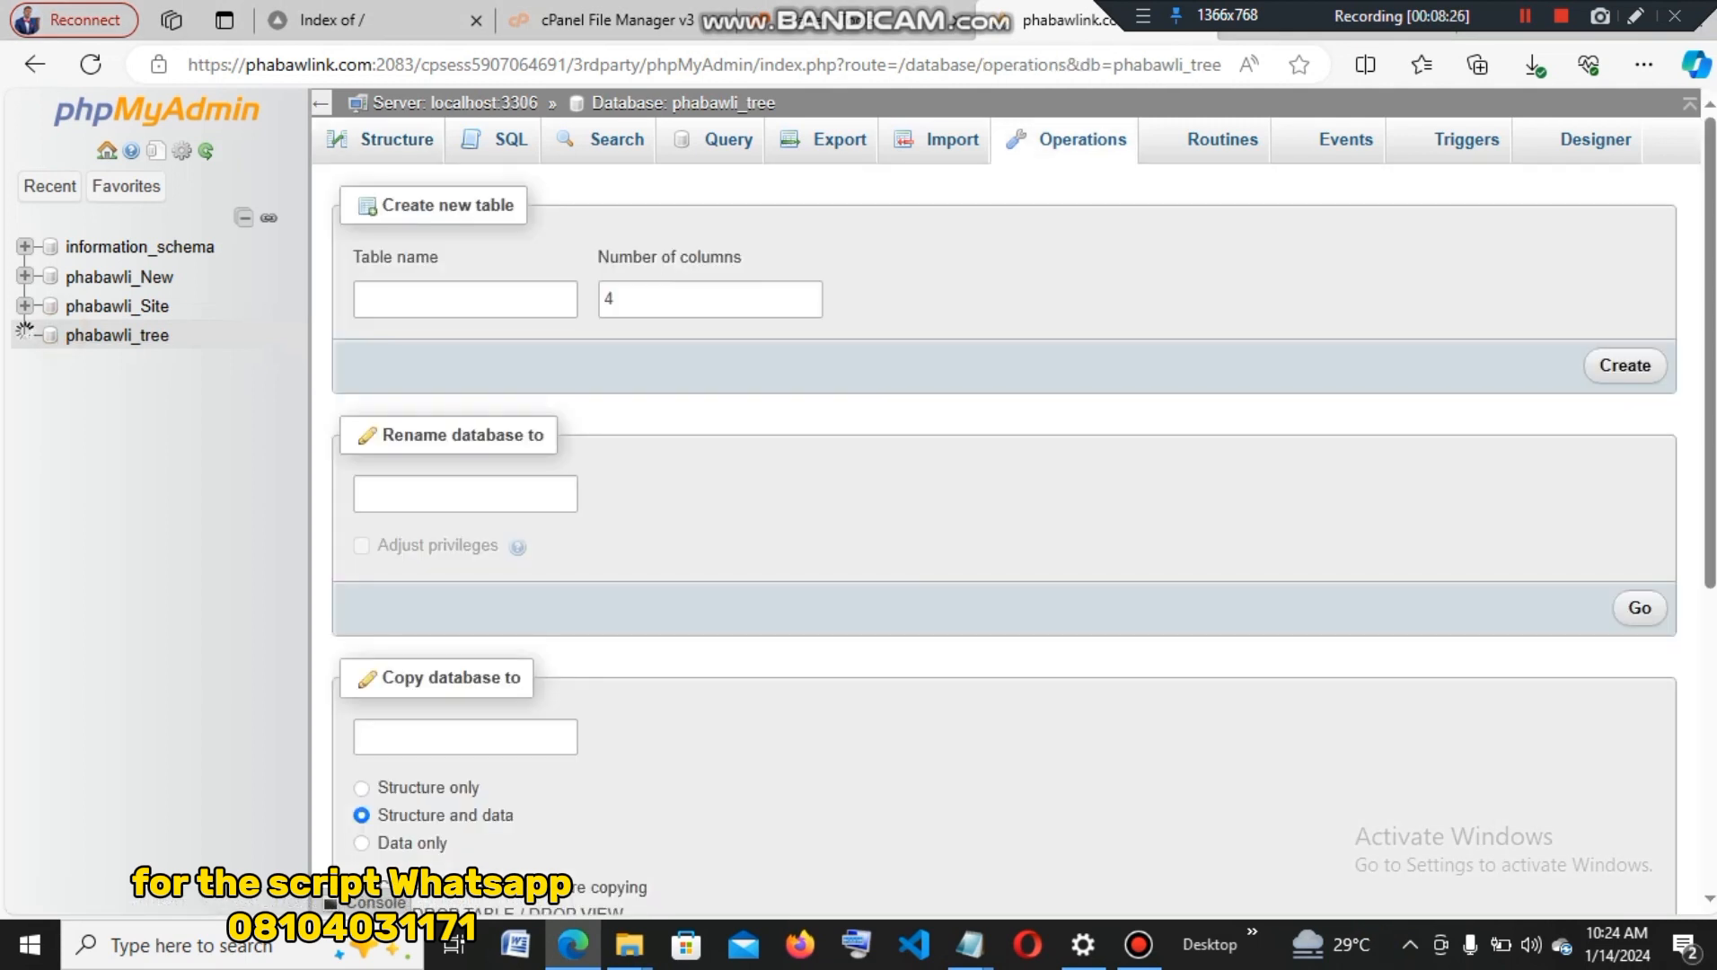
scroll(1004, 539, down, 3)
scroll(1004, 539, up, 3)
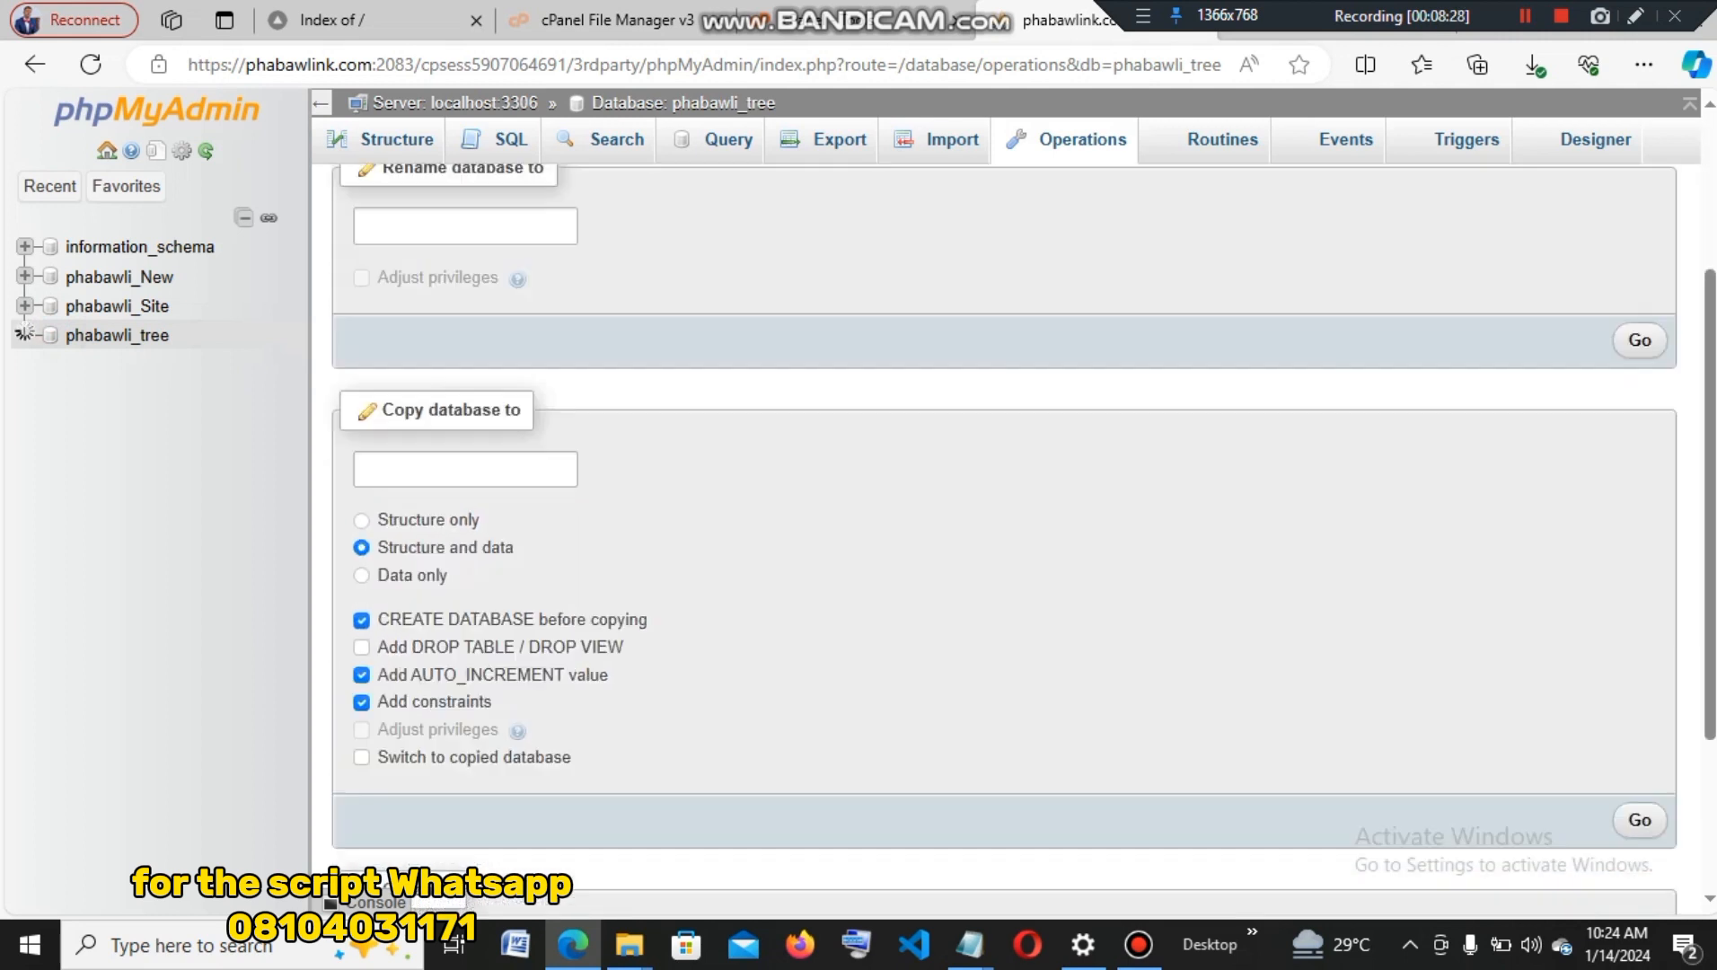
click(939, 140)
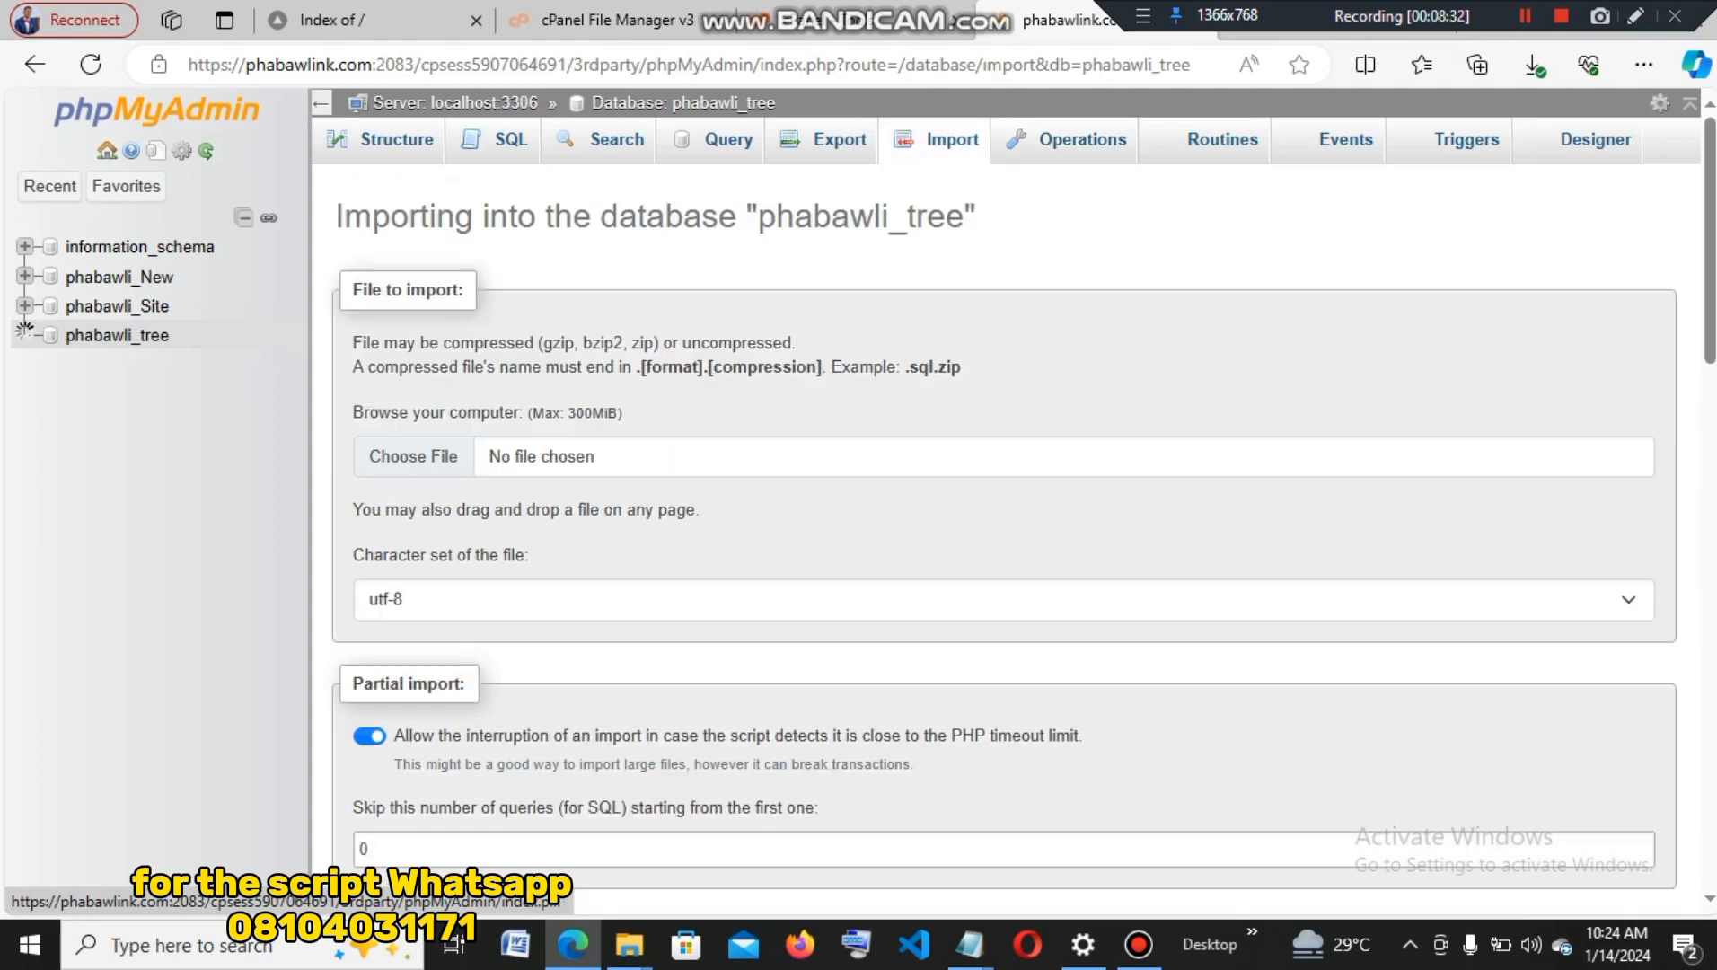
- Choose remedy2022_database.sql as the import file and run the import into phabawli_tree
scroll(26, 332, down, 3)
scroll(26, 333, up, 3)
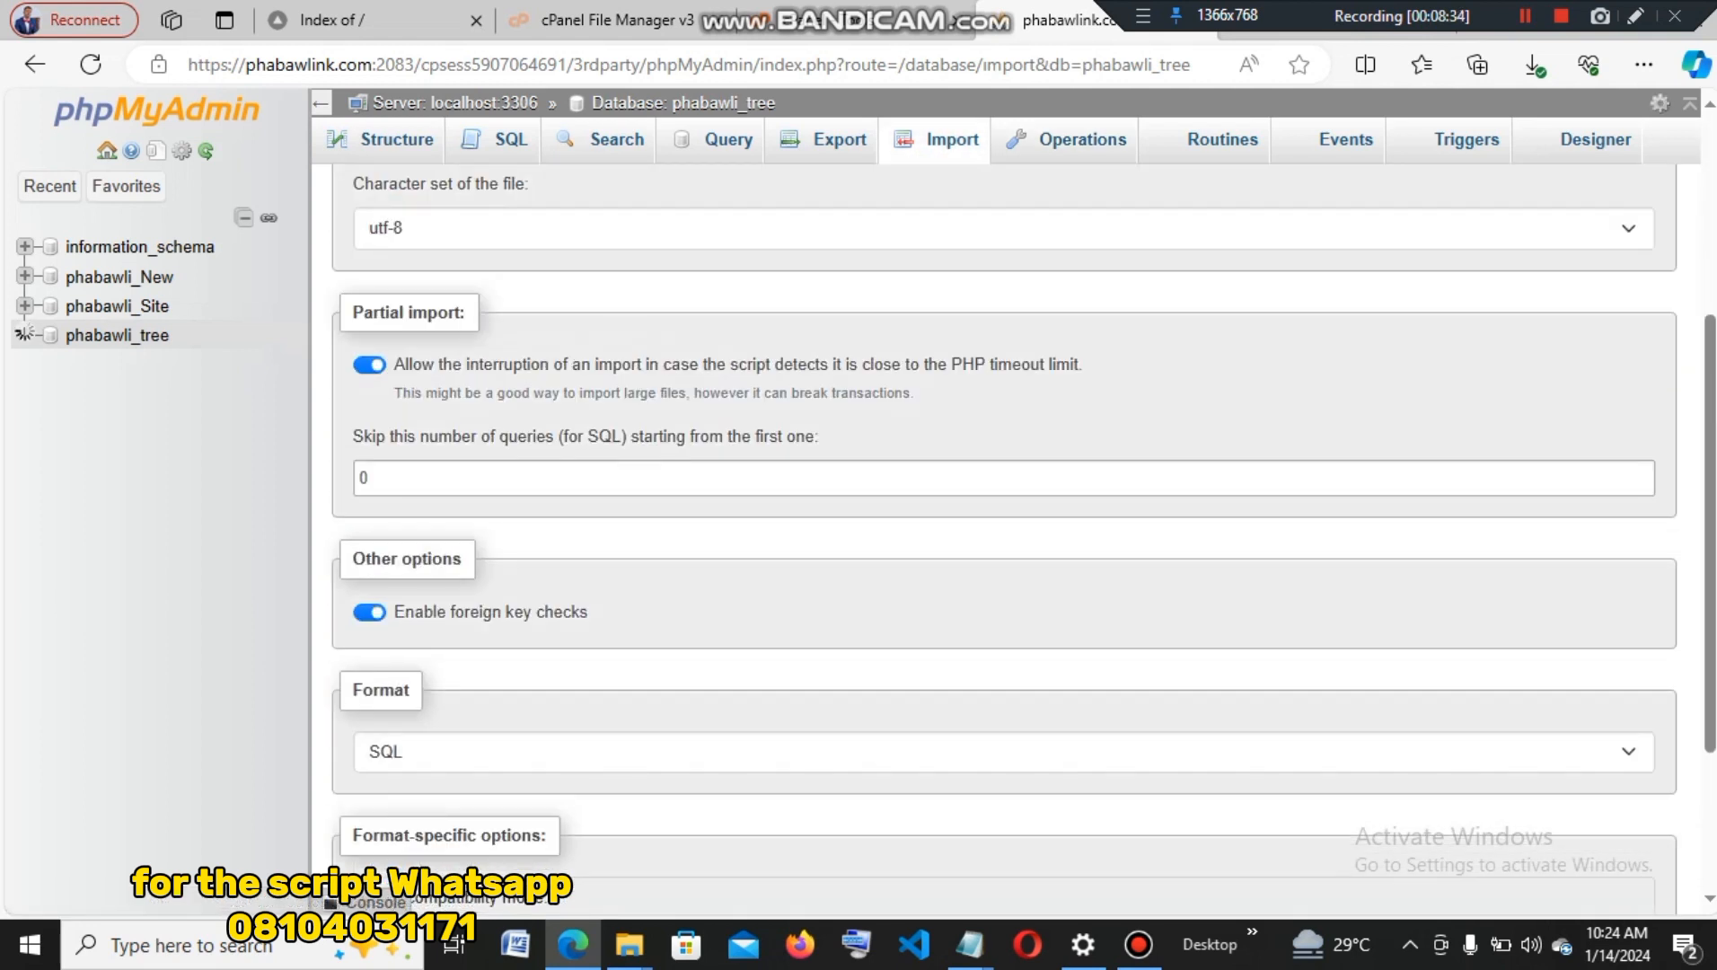
scroll(26, 333, down, 5)
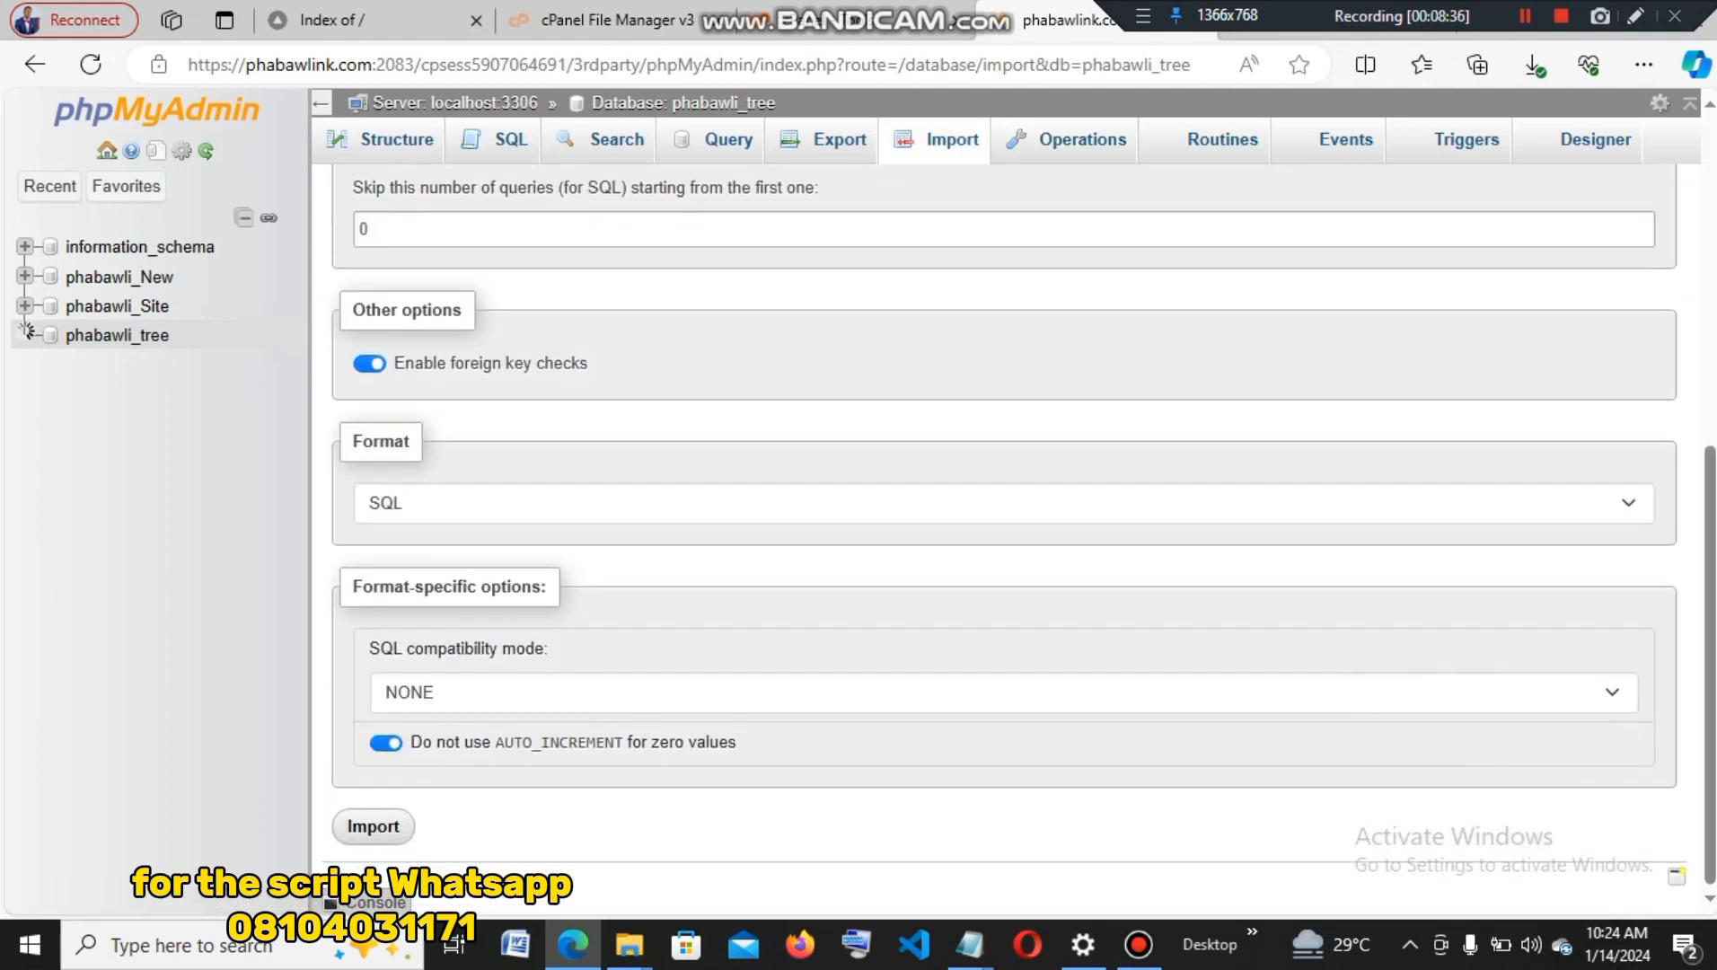
scroll(26, 332, up, 5)
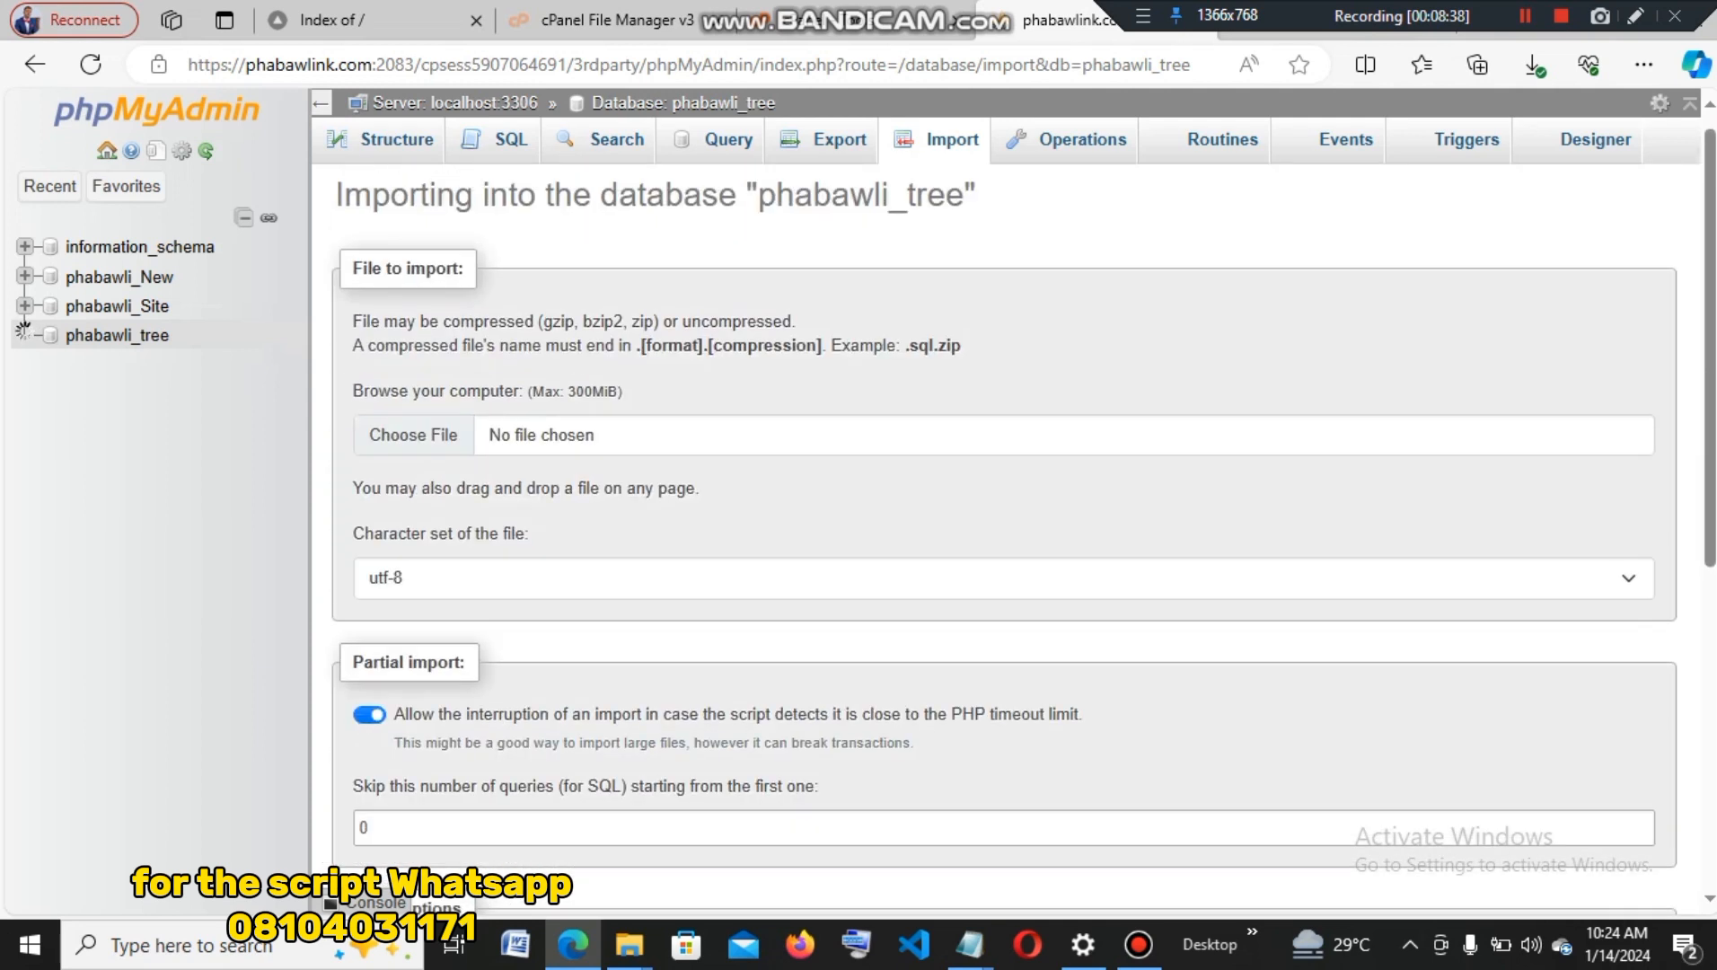
click(409, 457)
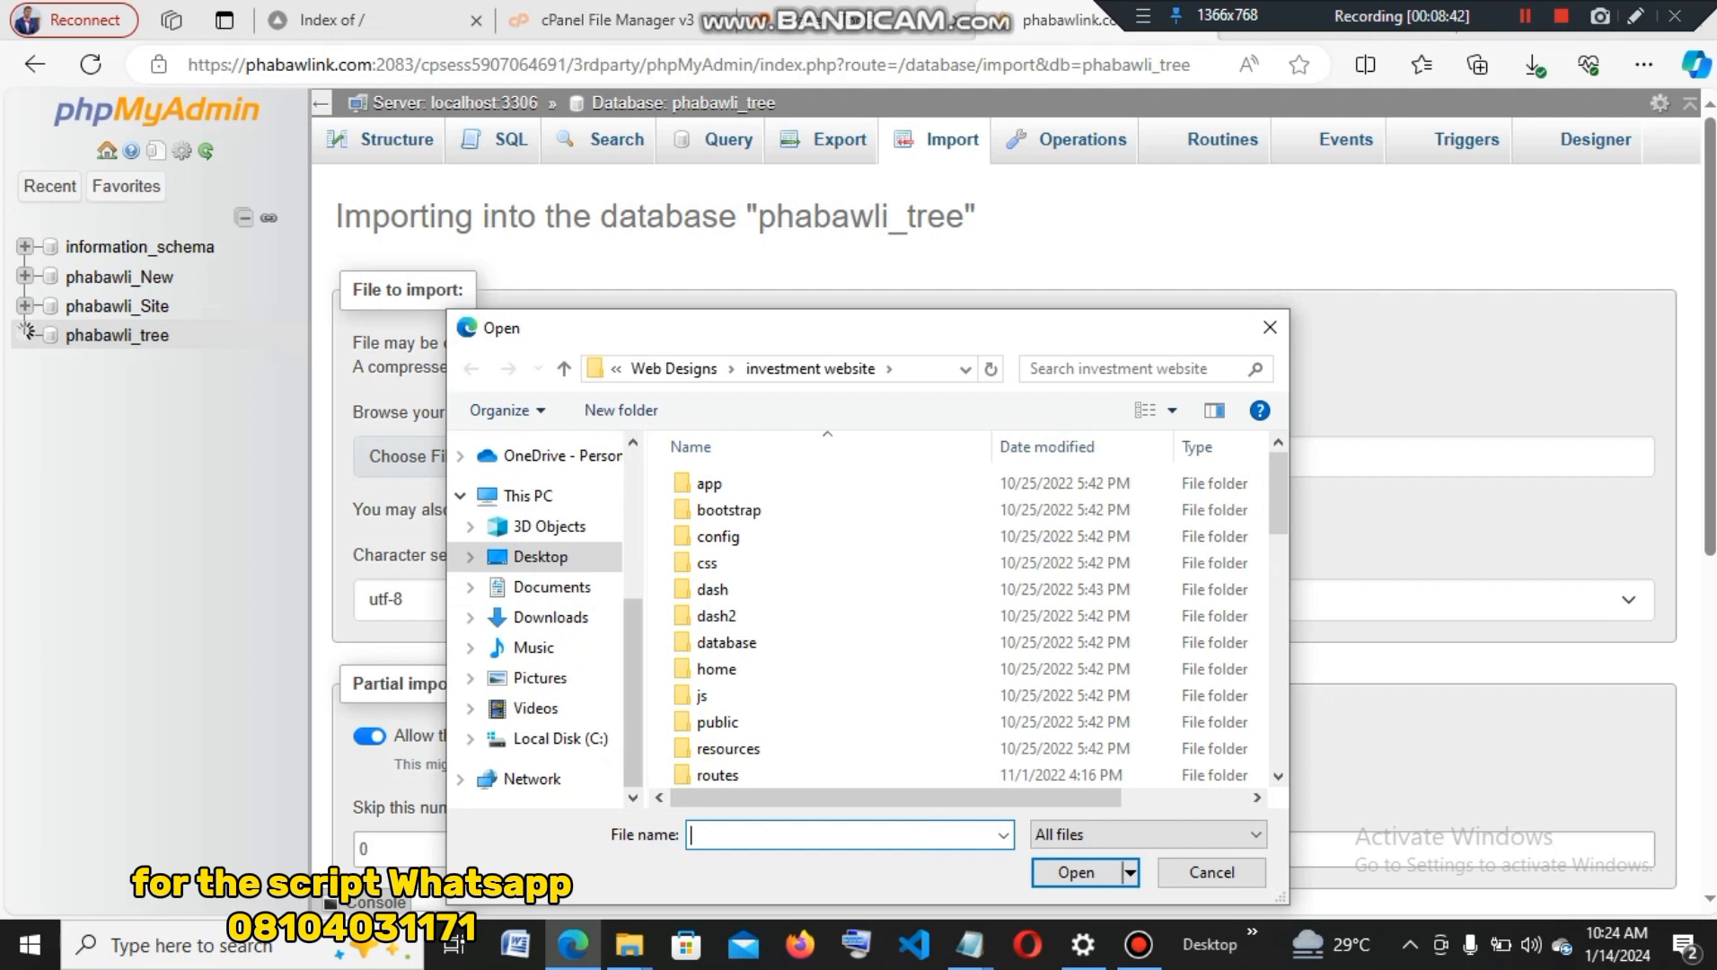
scroll(808, 611, down, 5)
scroll(808, 612, down, 5)
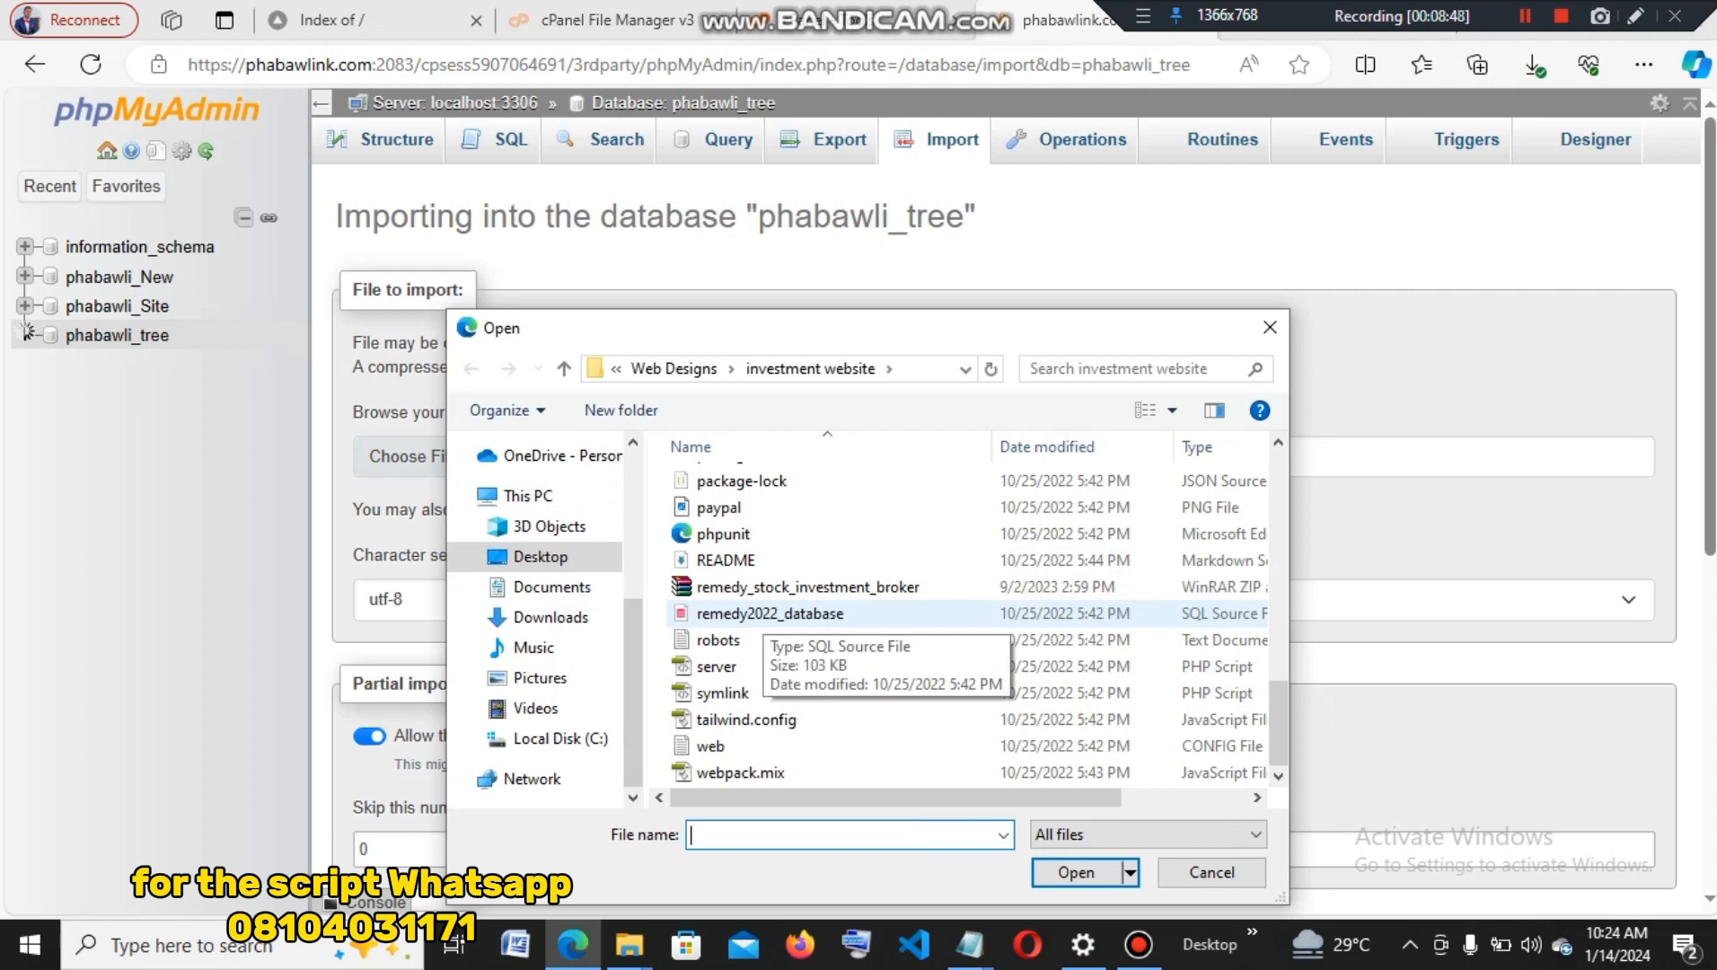
click(770, 614)
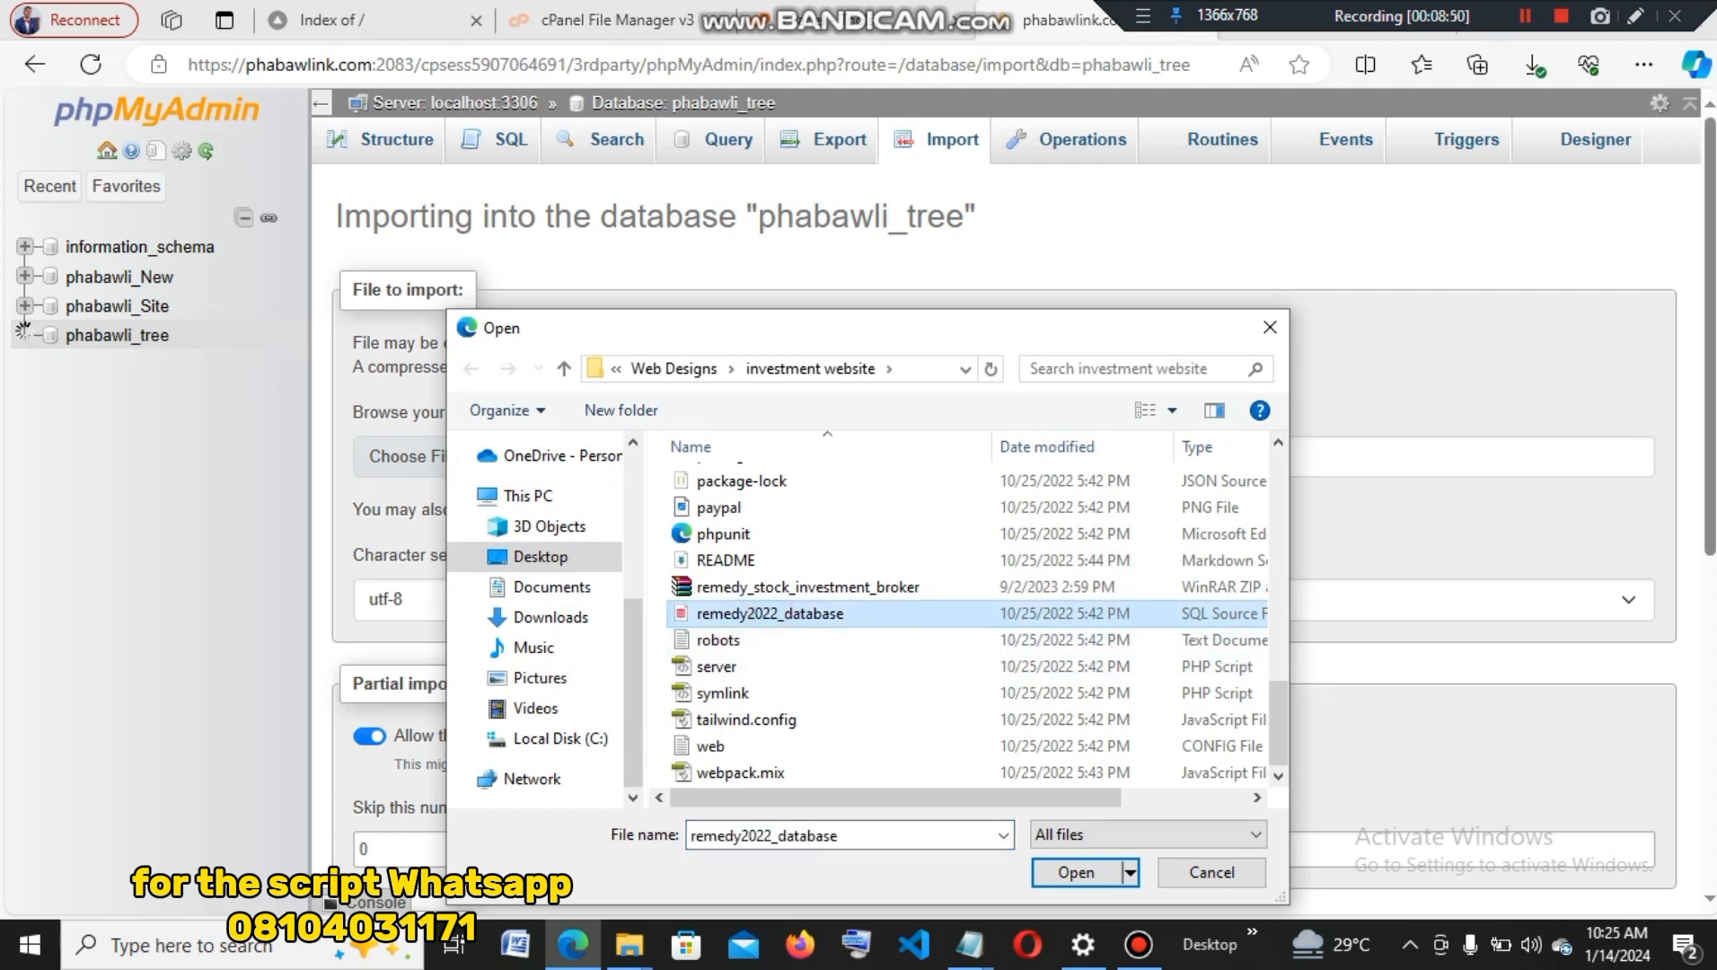
click(1076, 872)
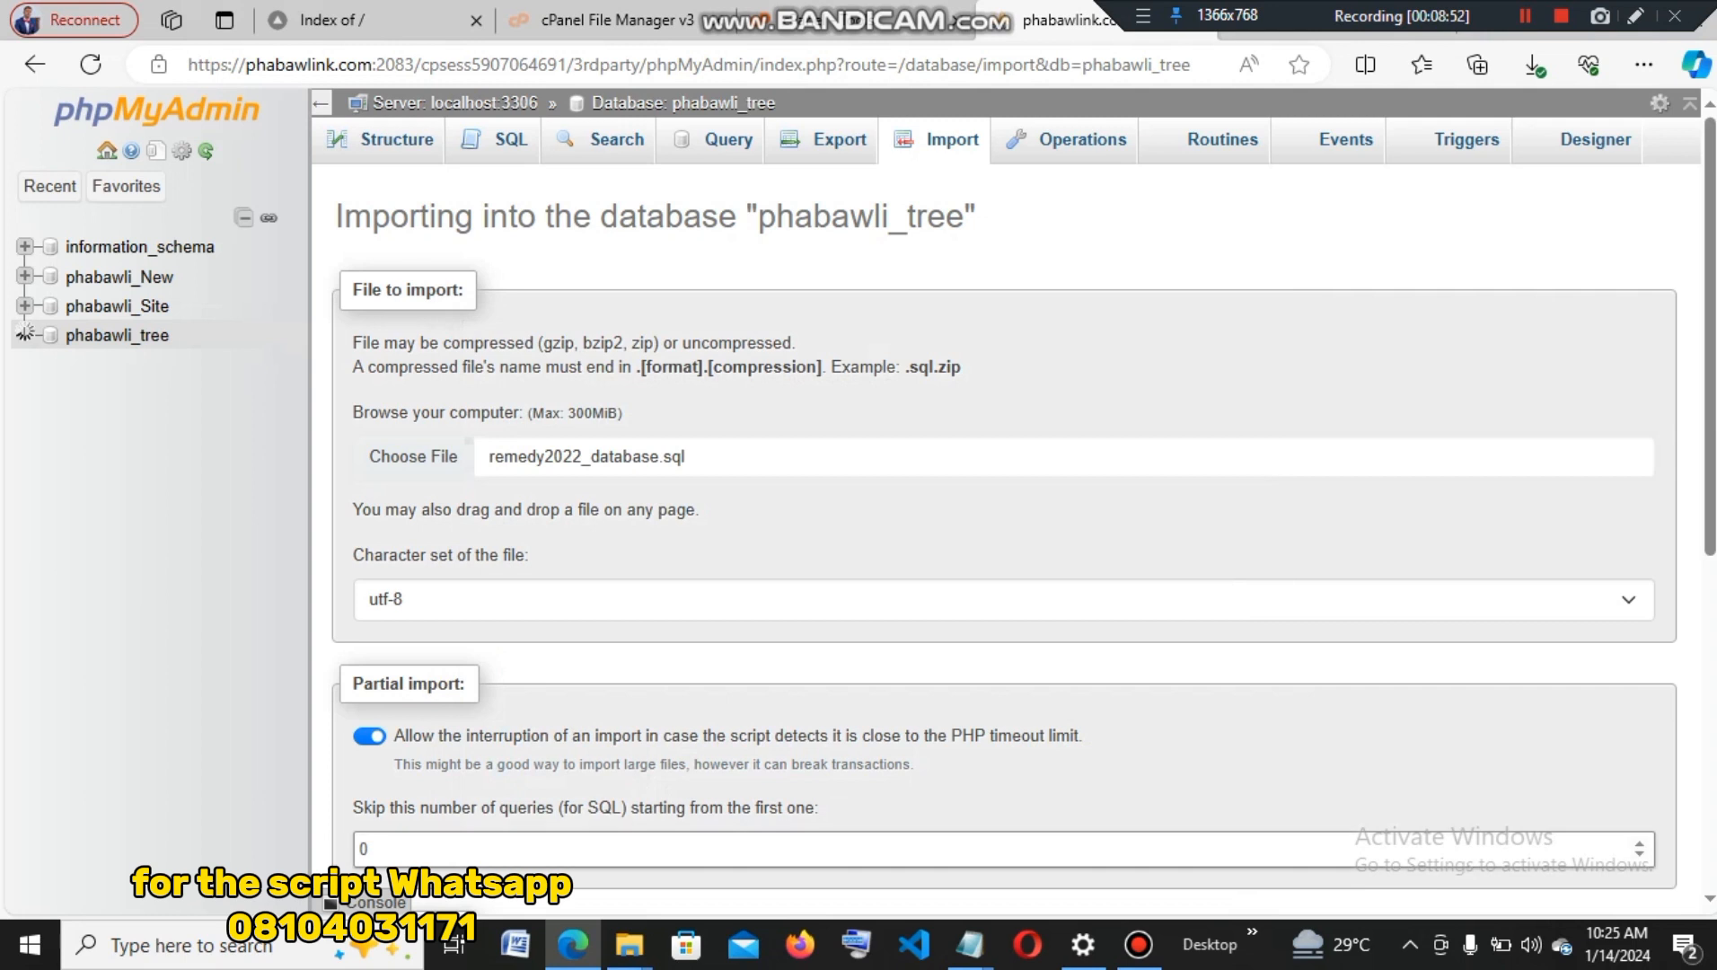
scroll(988, 539, down, 5)
scroll(25, 330, down, 2)
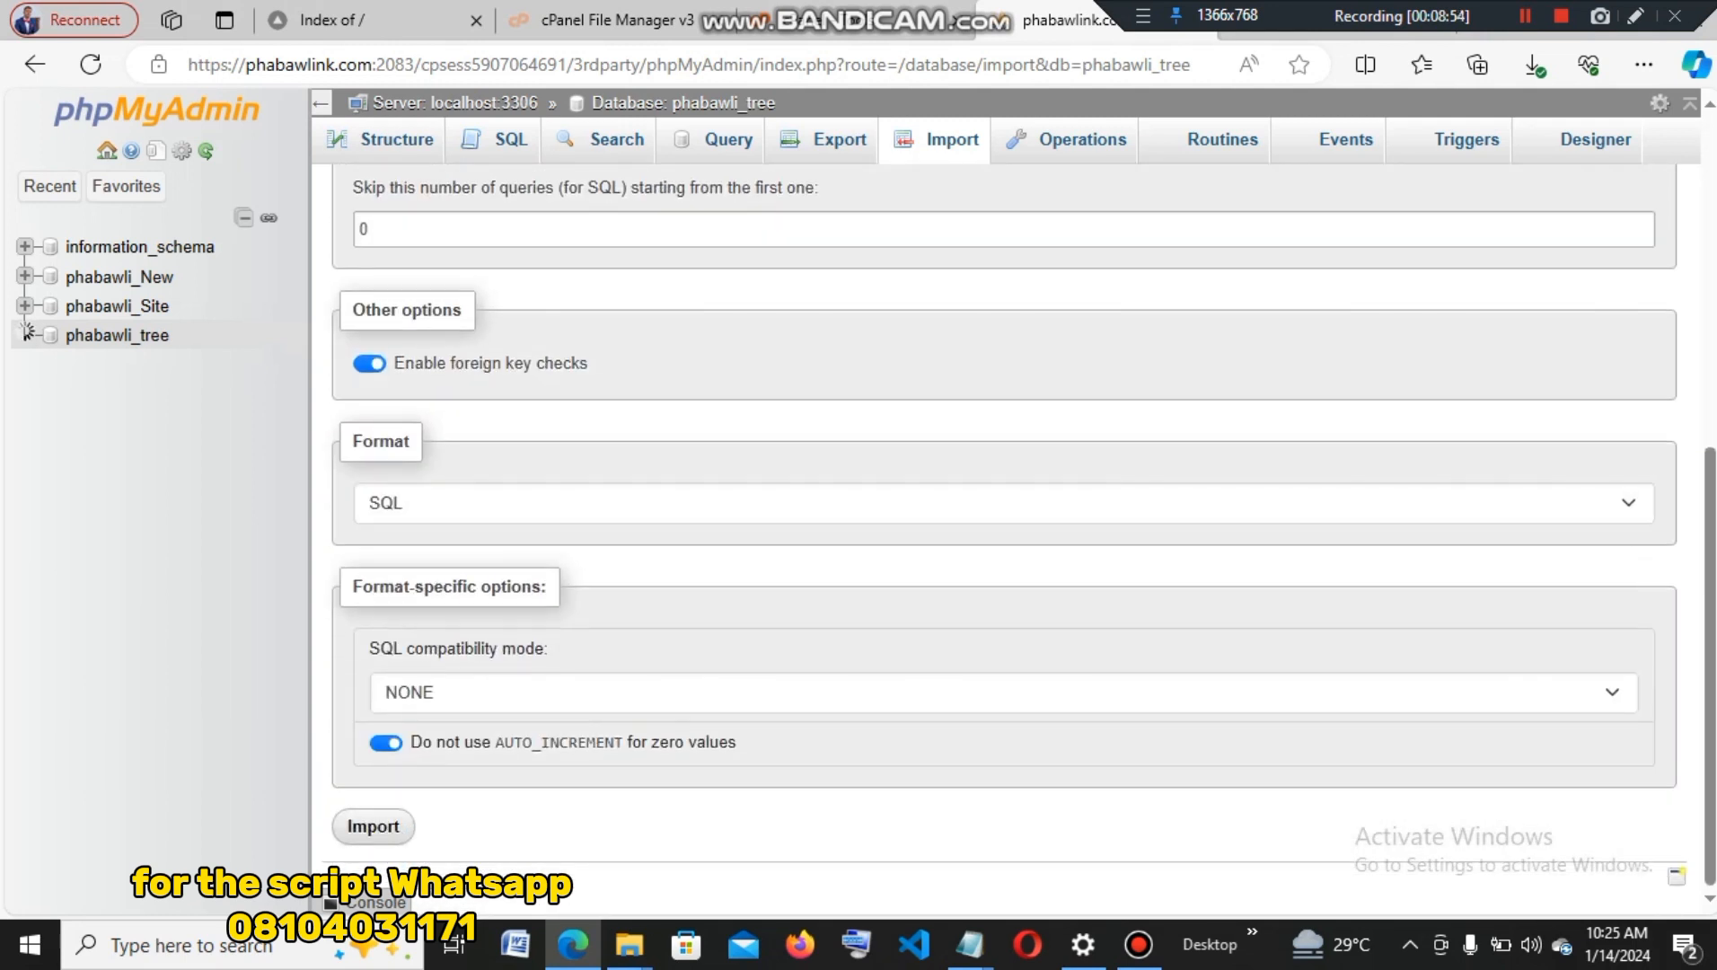
click(406, 828)
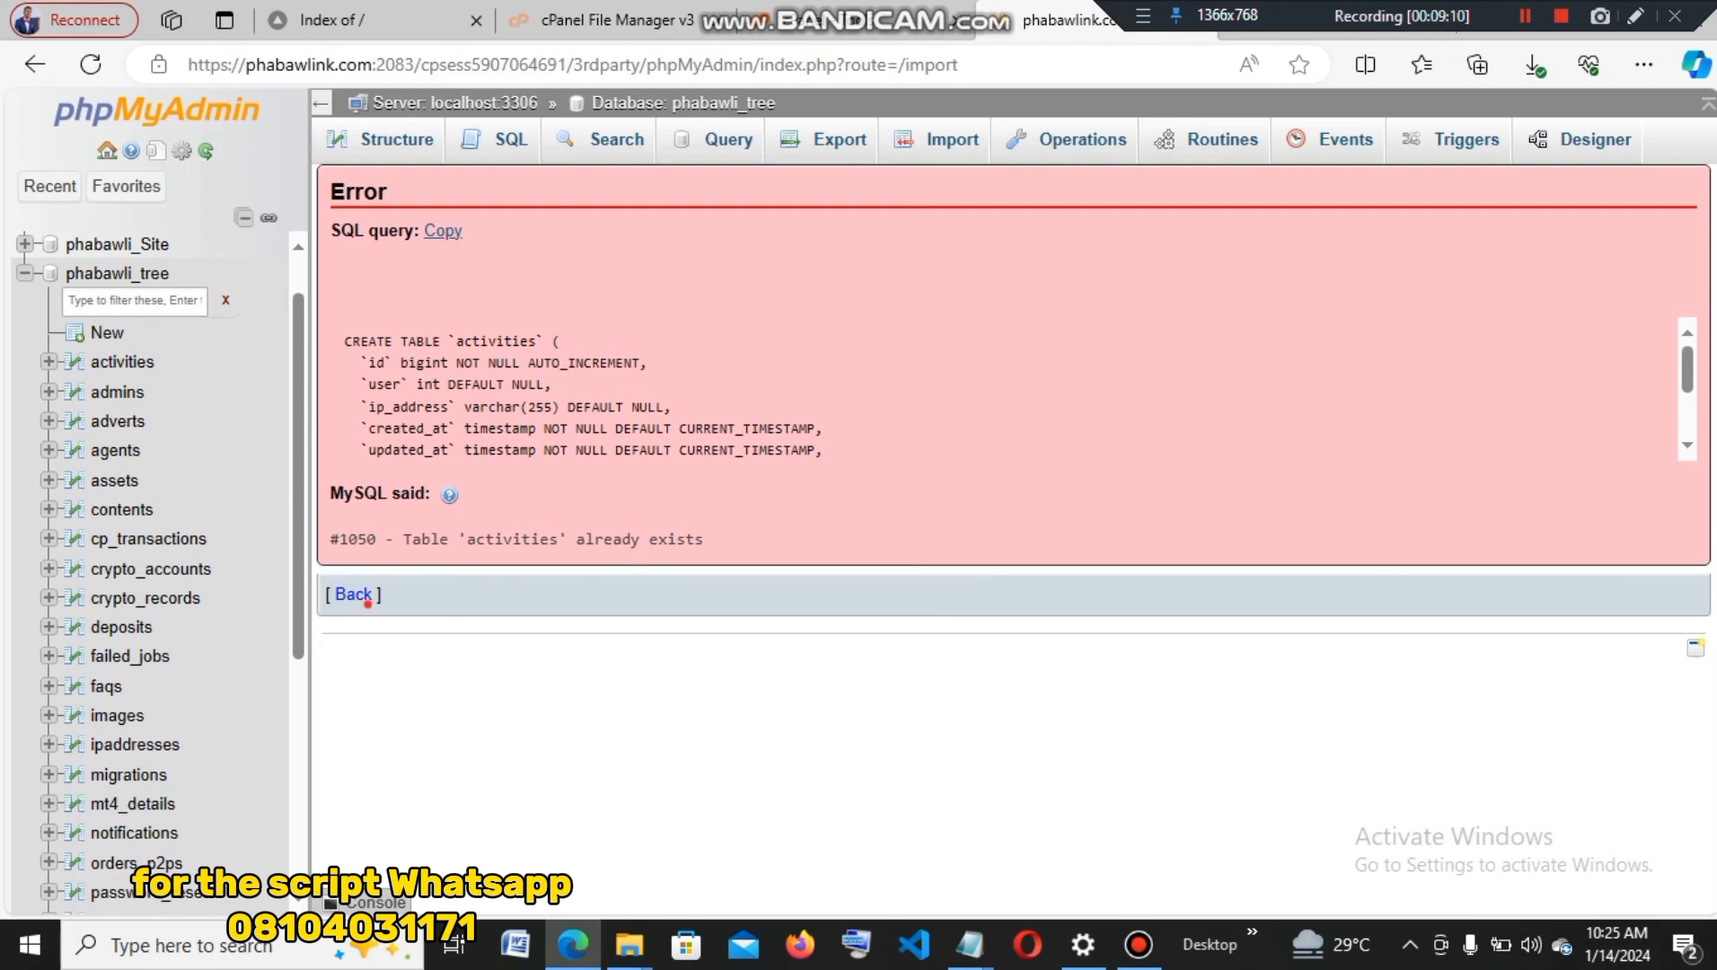
- Leave the #1050 'activities already exists' error via the Back link
click(353, 594)
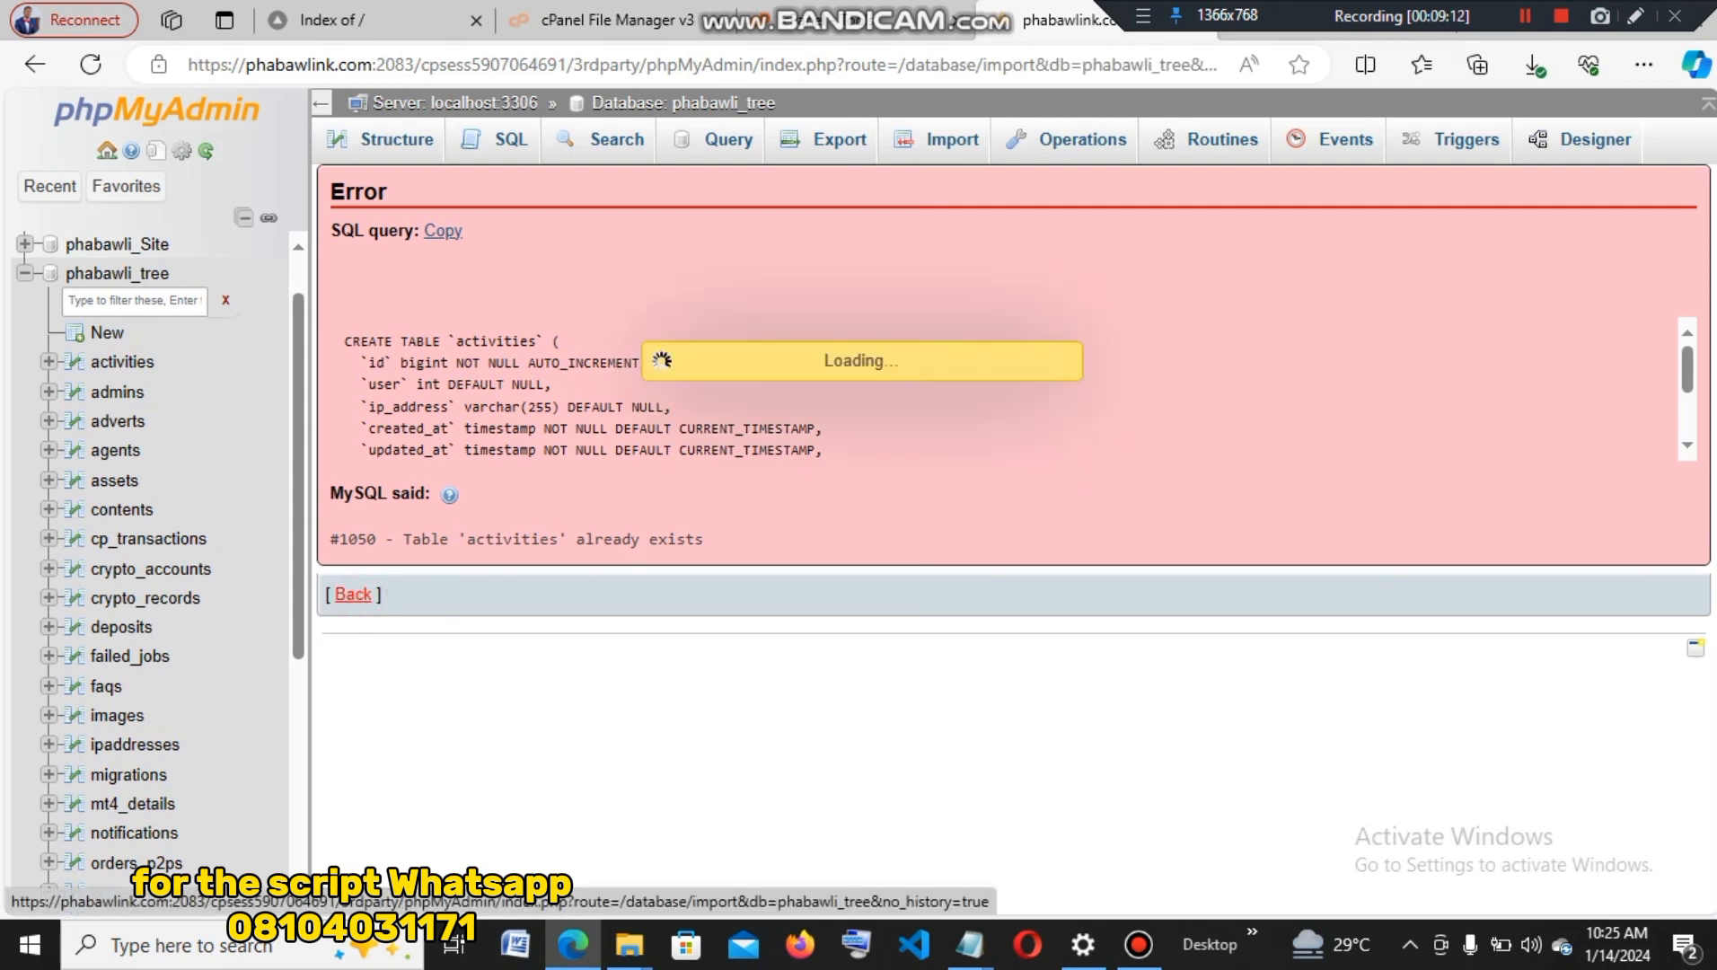
scroll(1003, 517, down, 6)
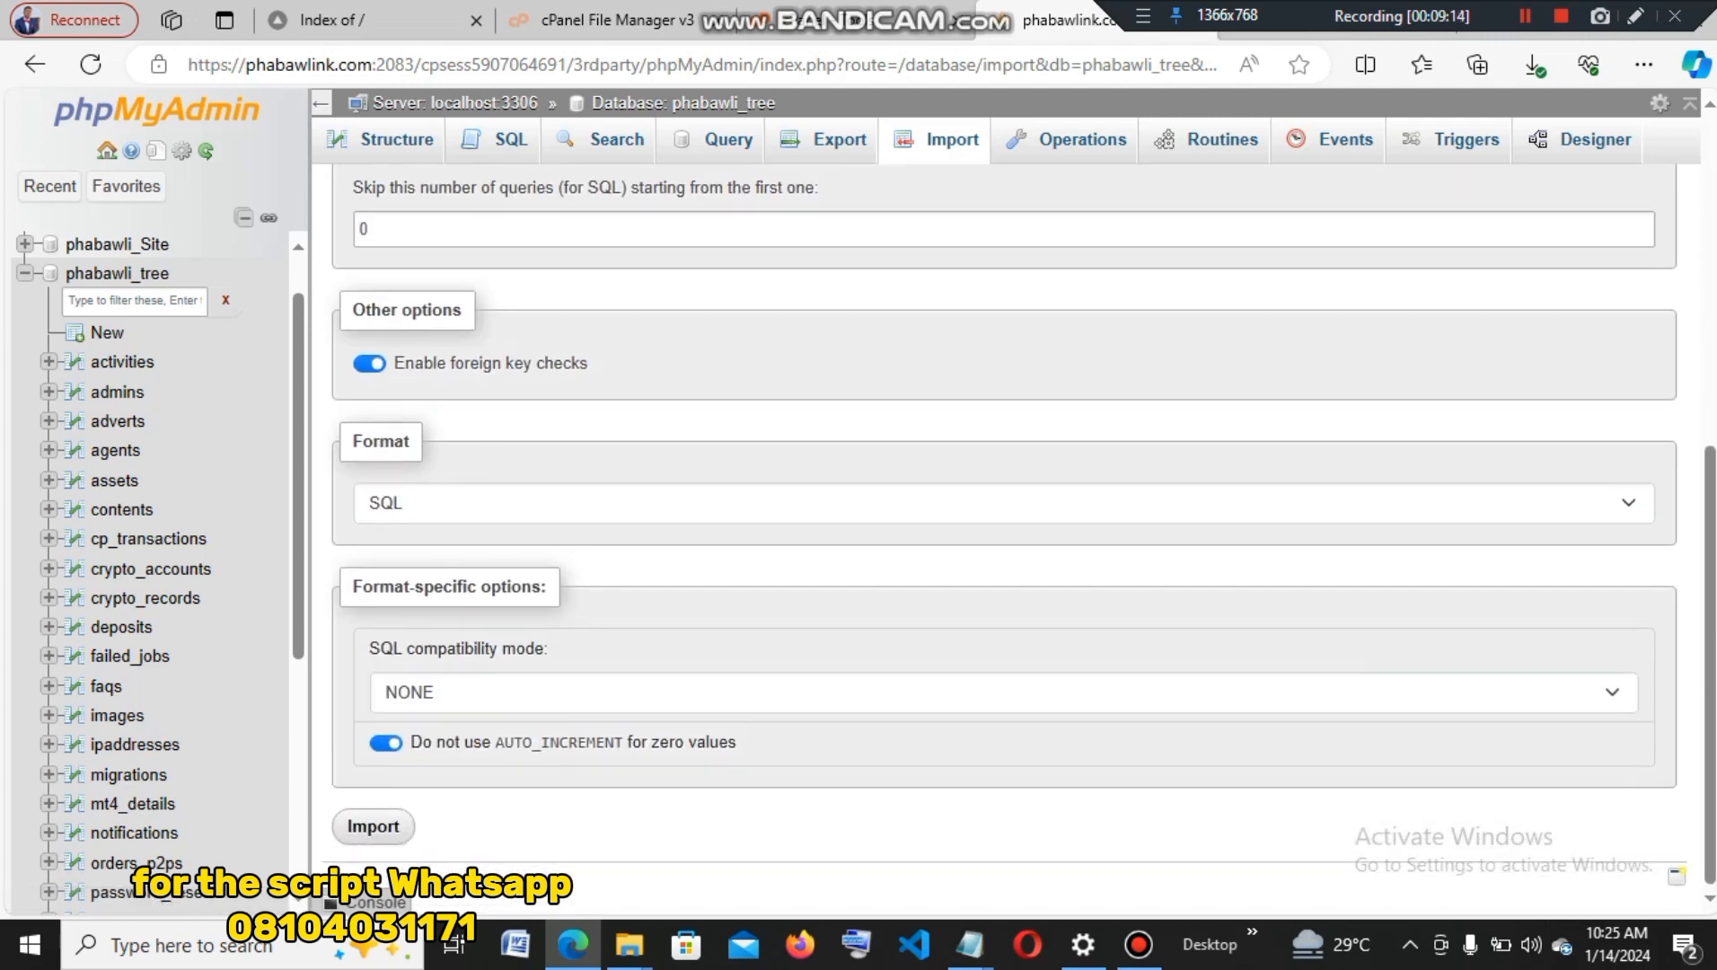
scroll(152, 566, down, 5)
scroll(152, 566, up, 6)
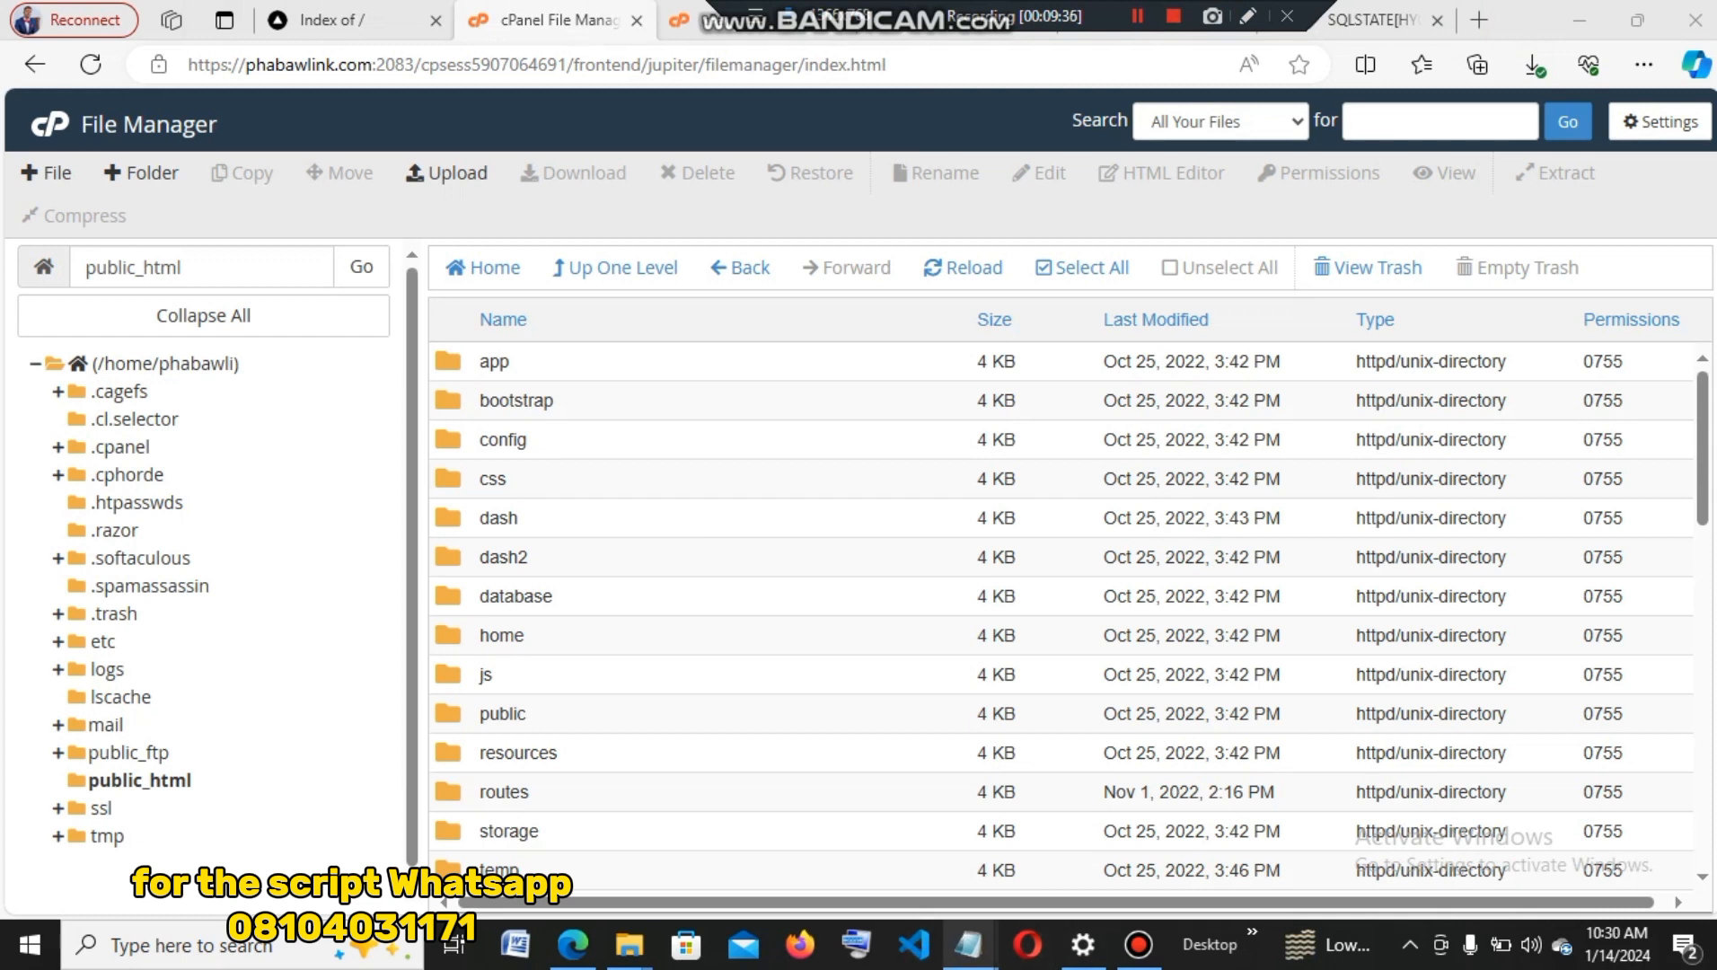
- Bring the phabawlink Notepad credentials note forward, move it aside, and return to File Manager
mouse_move(970, 944)
click(1100, 835)
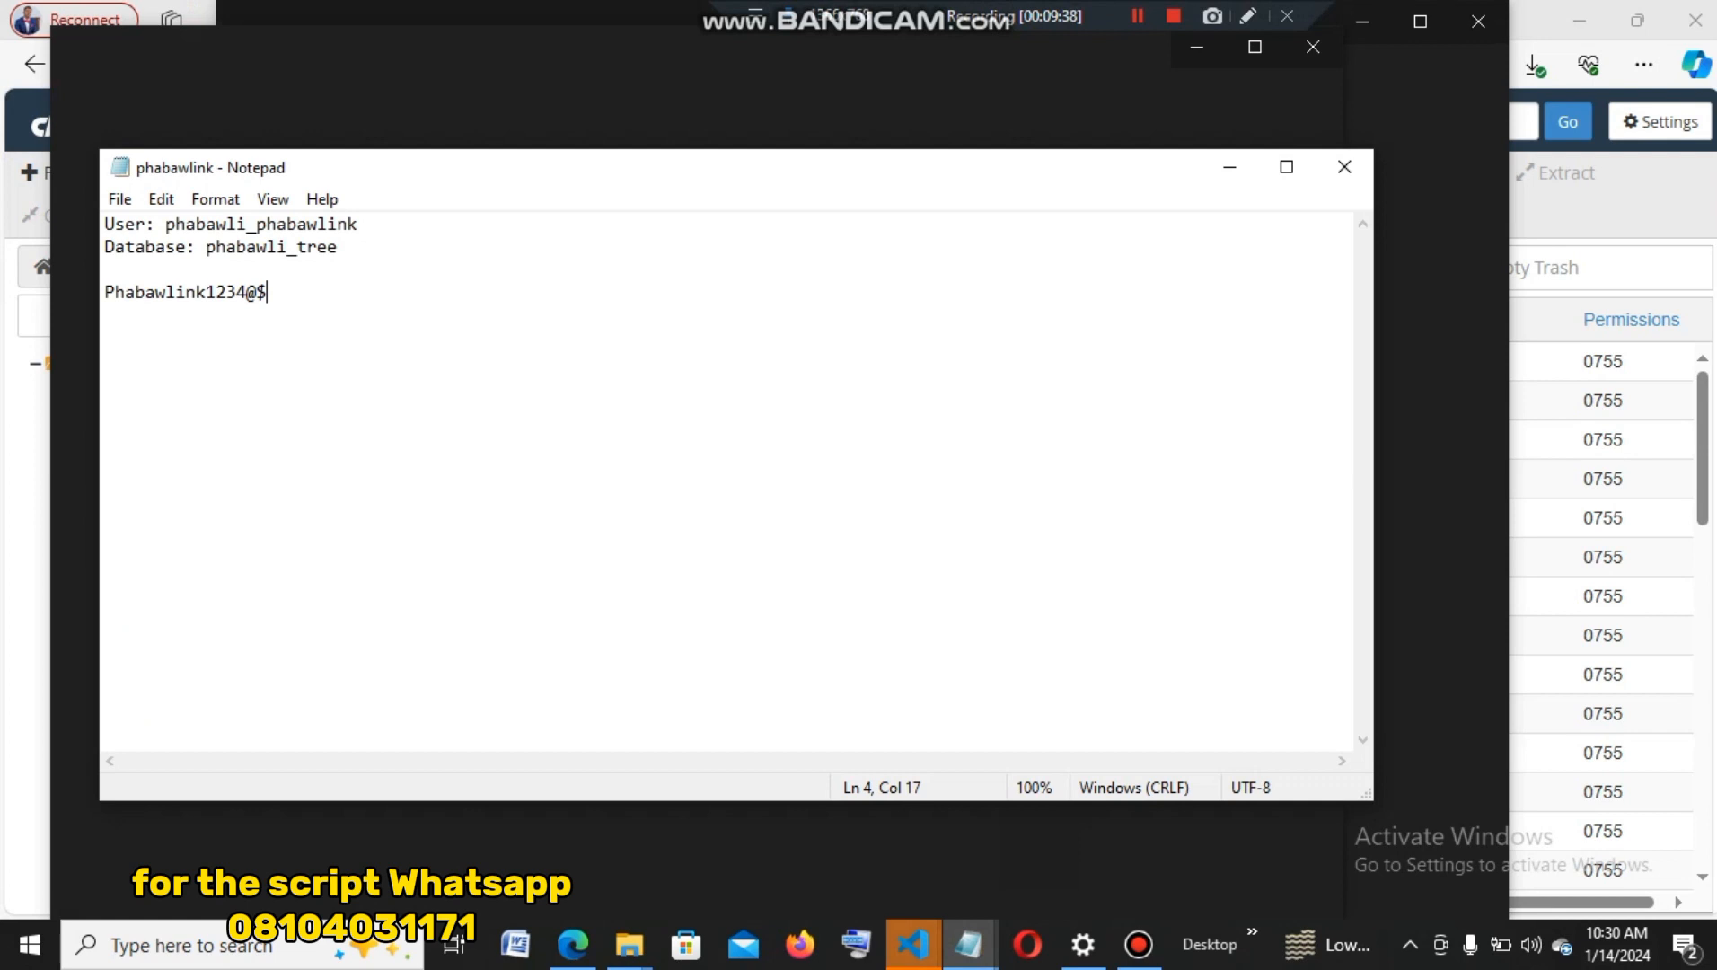
click(573, 945)
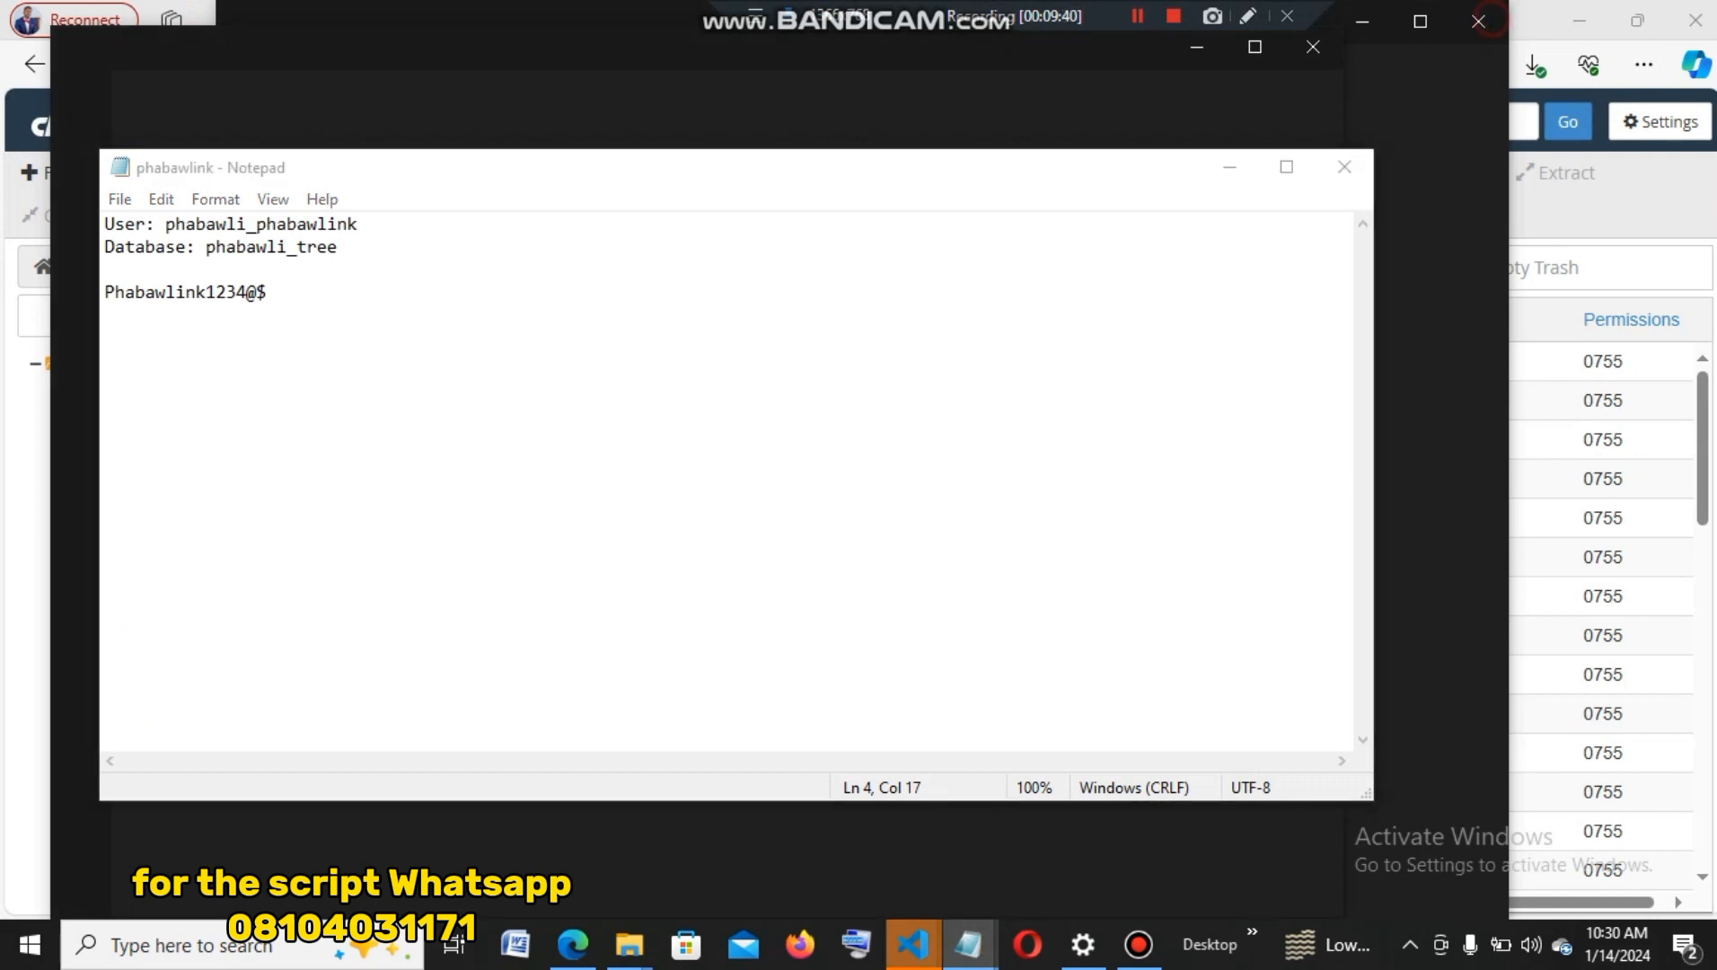
click(1479, 20)
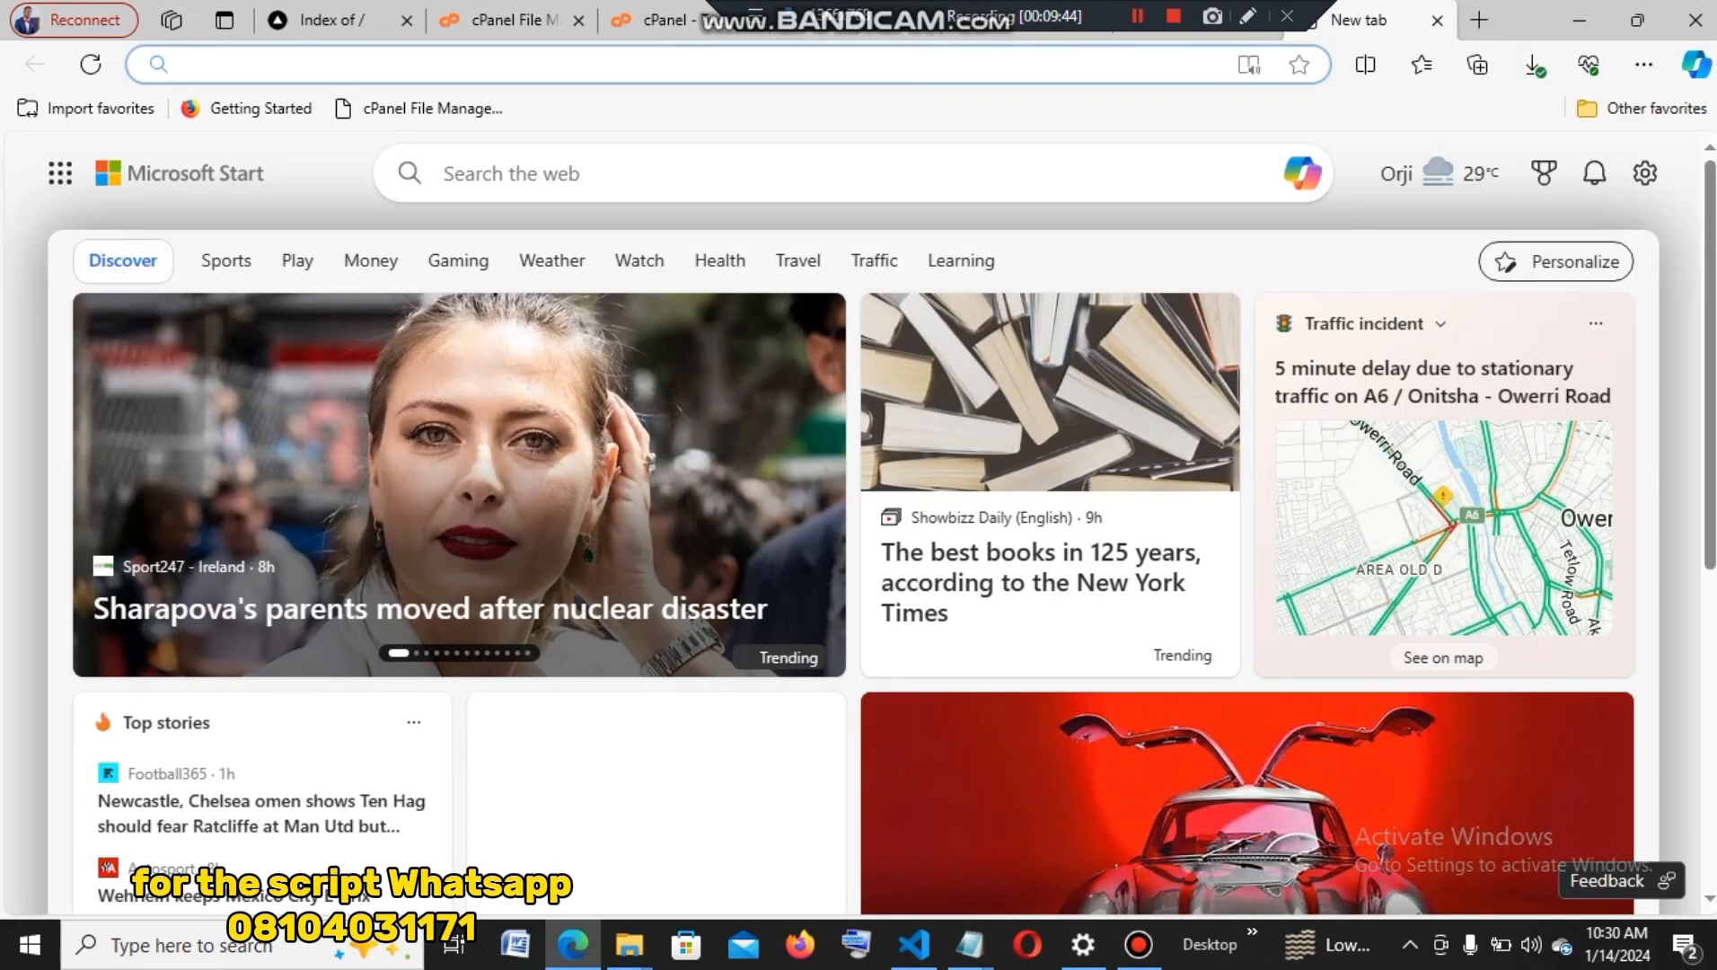
click(968, 945)
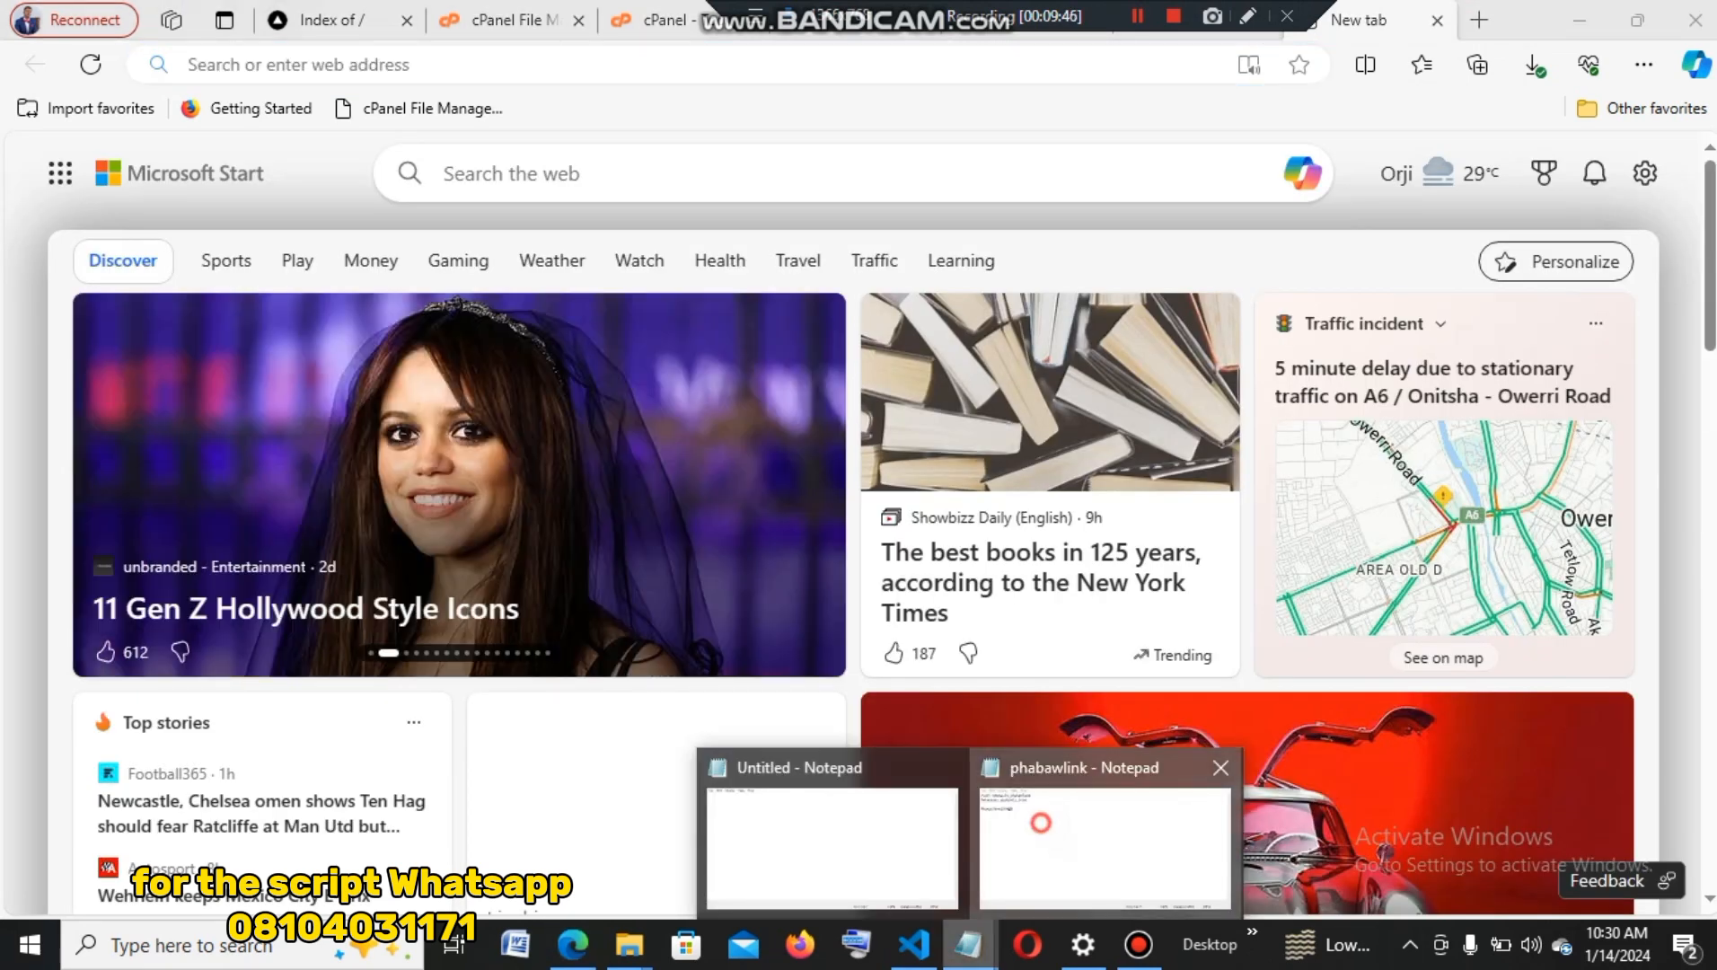
click(1040, 823)
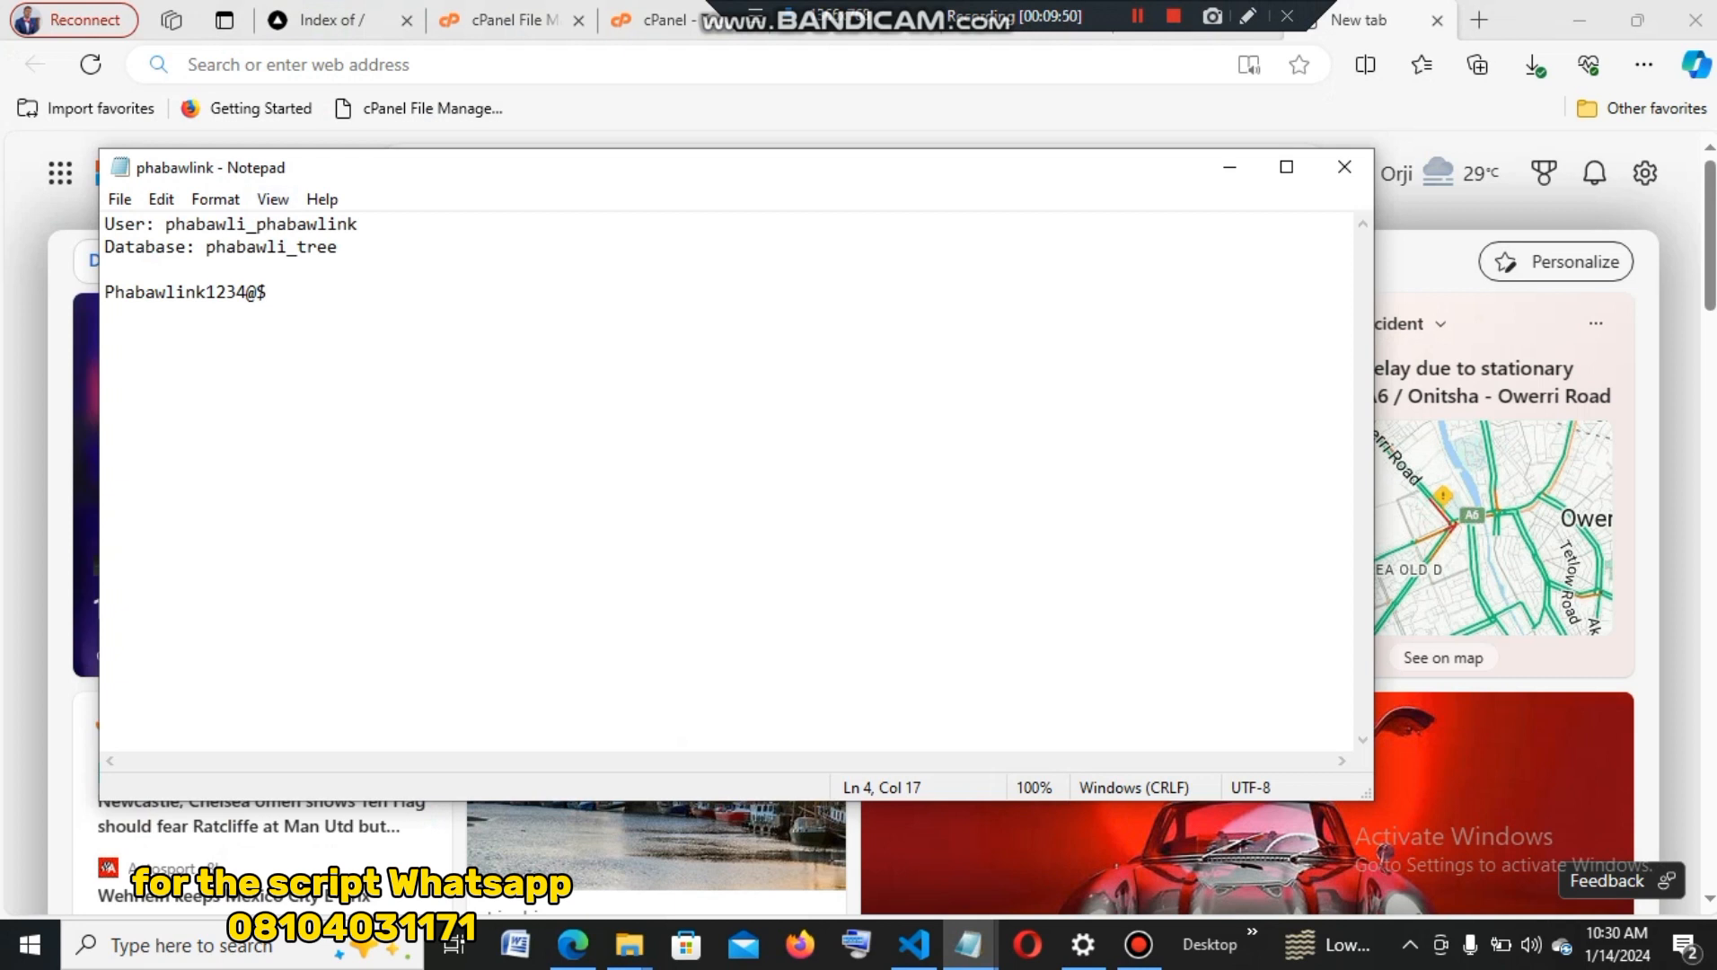
drag(829, 163, 1086, 467)
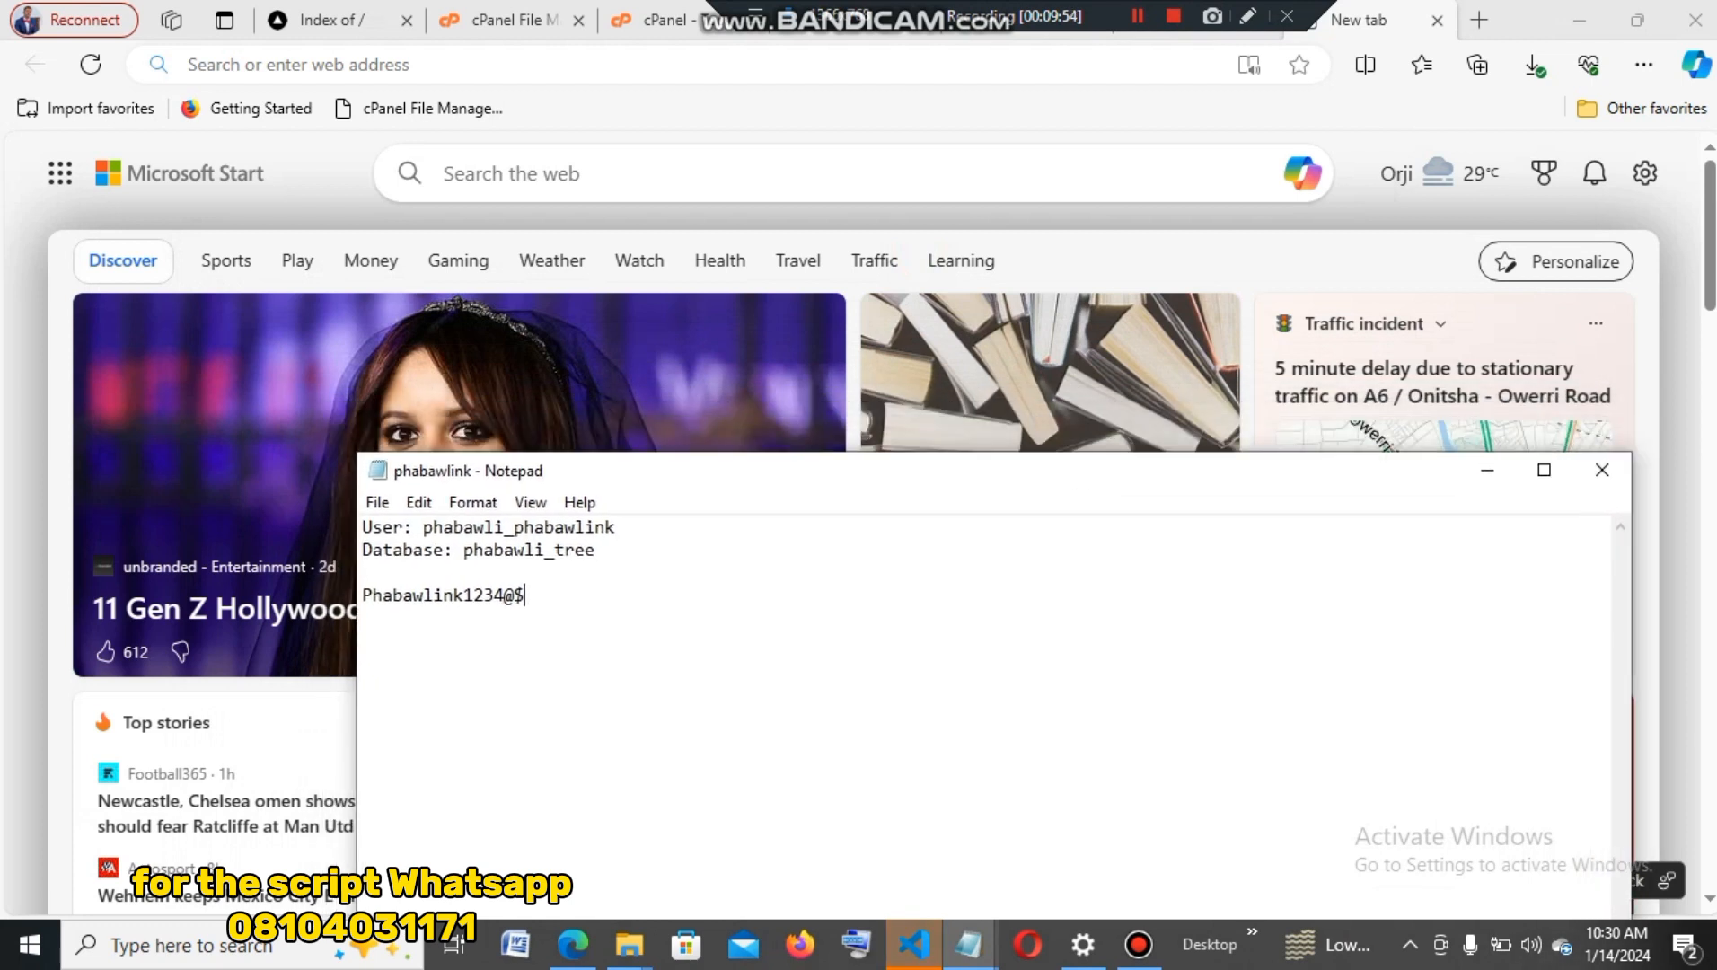
click(516, 20)
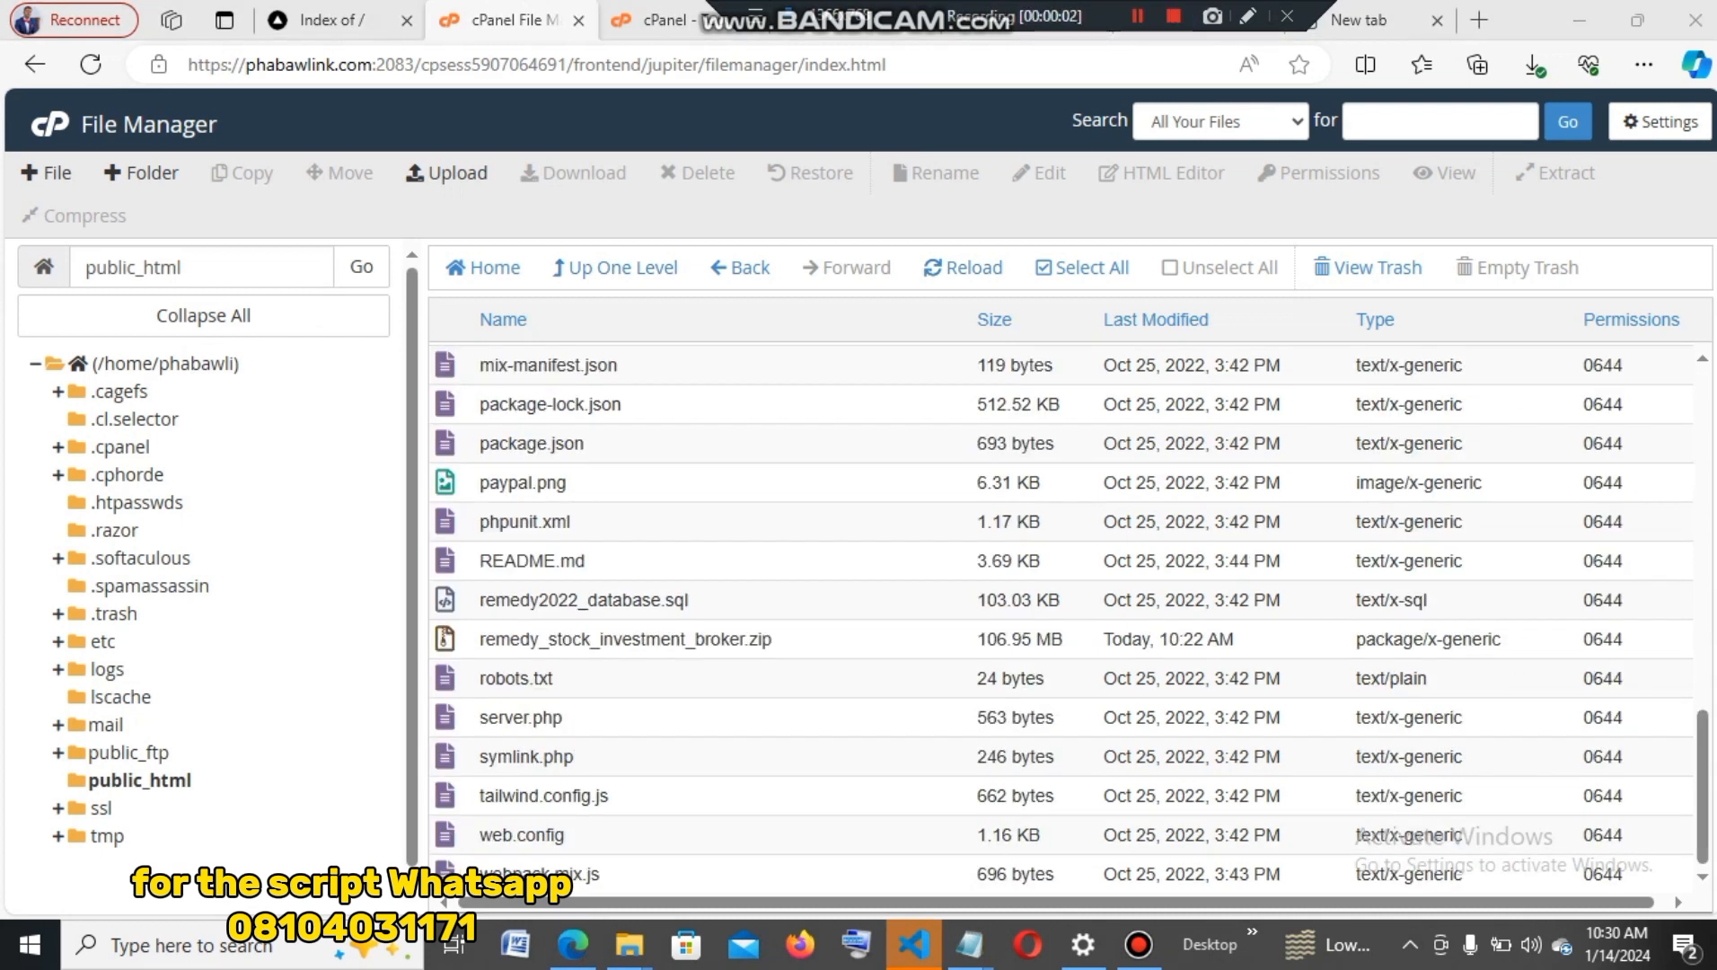
- Open public_html's .env file in the File Manager editor, accepting the encoding prompt
scroll(1060, 611, up, 3)
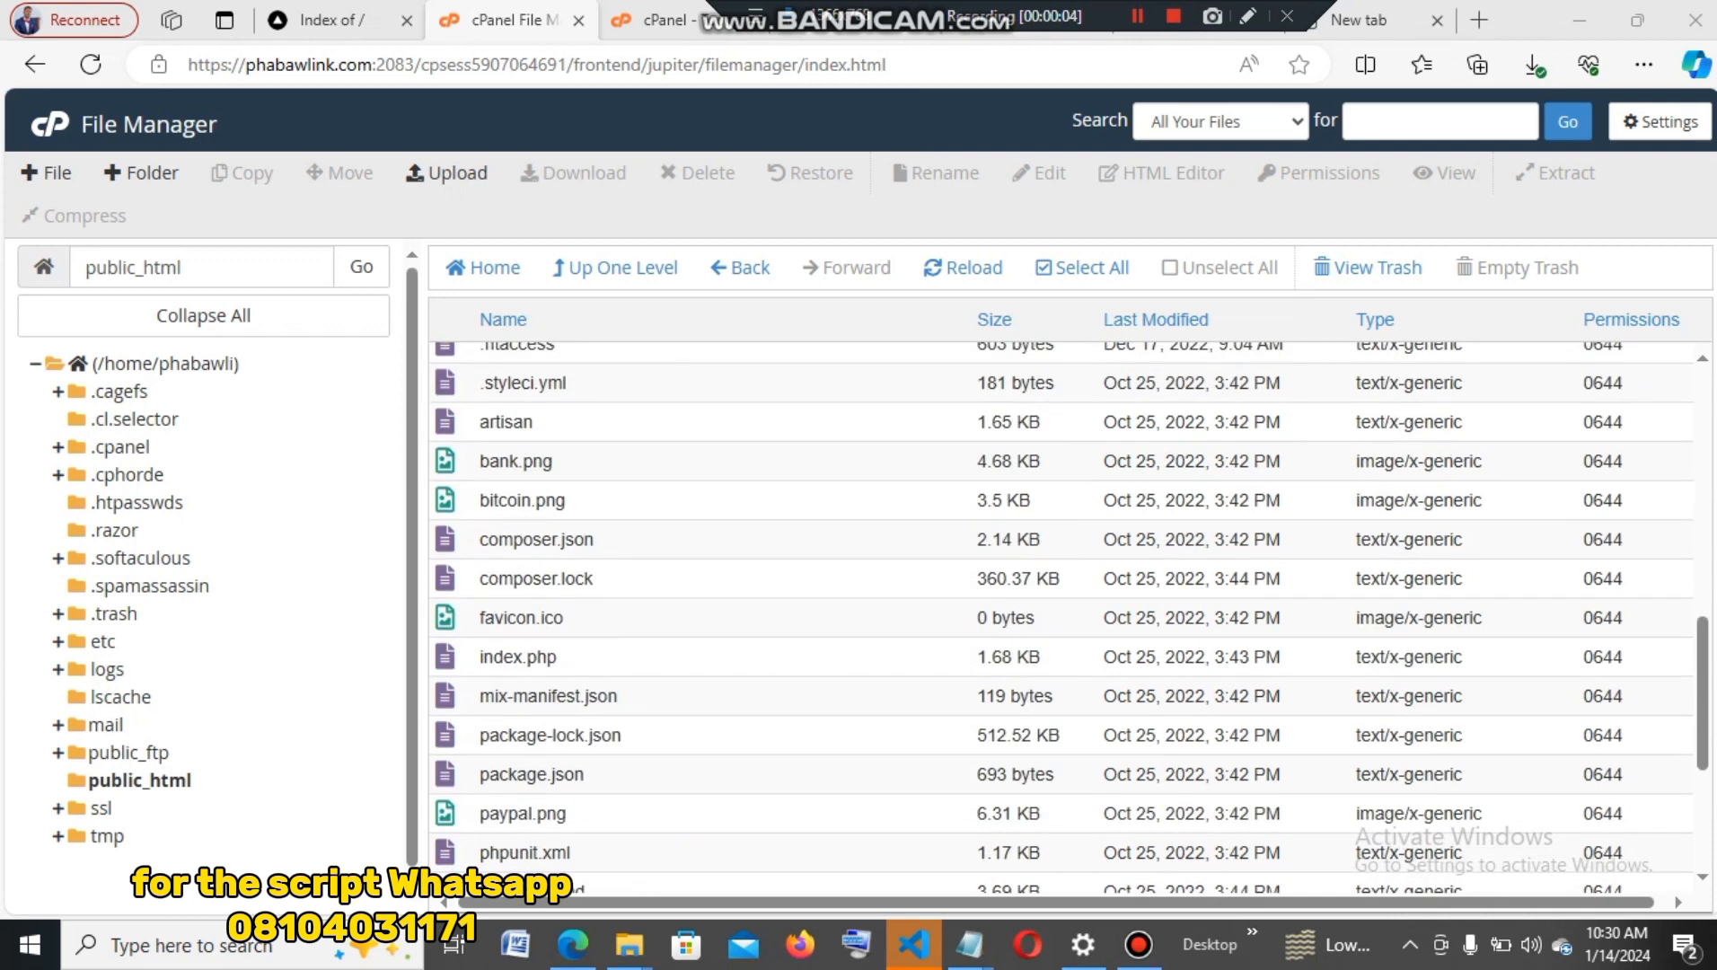
scroll(1060, 611, down, 3)
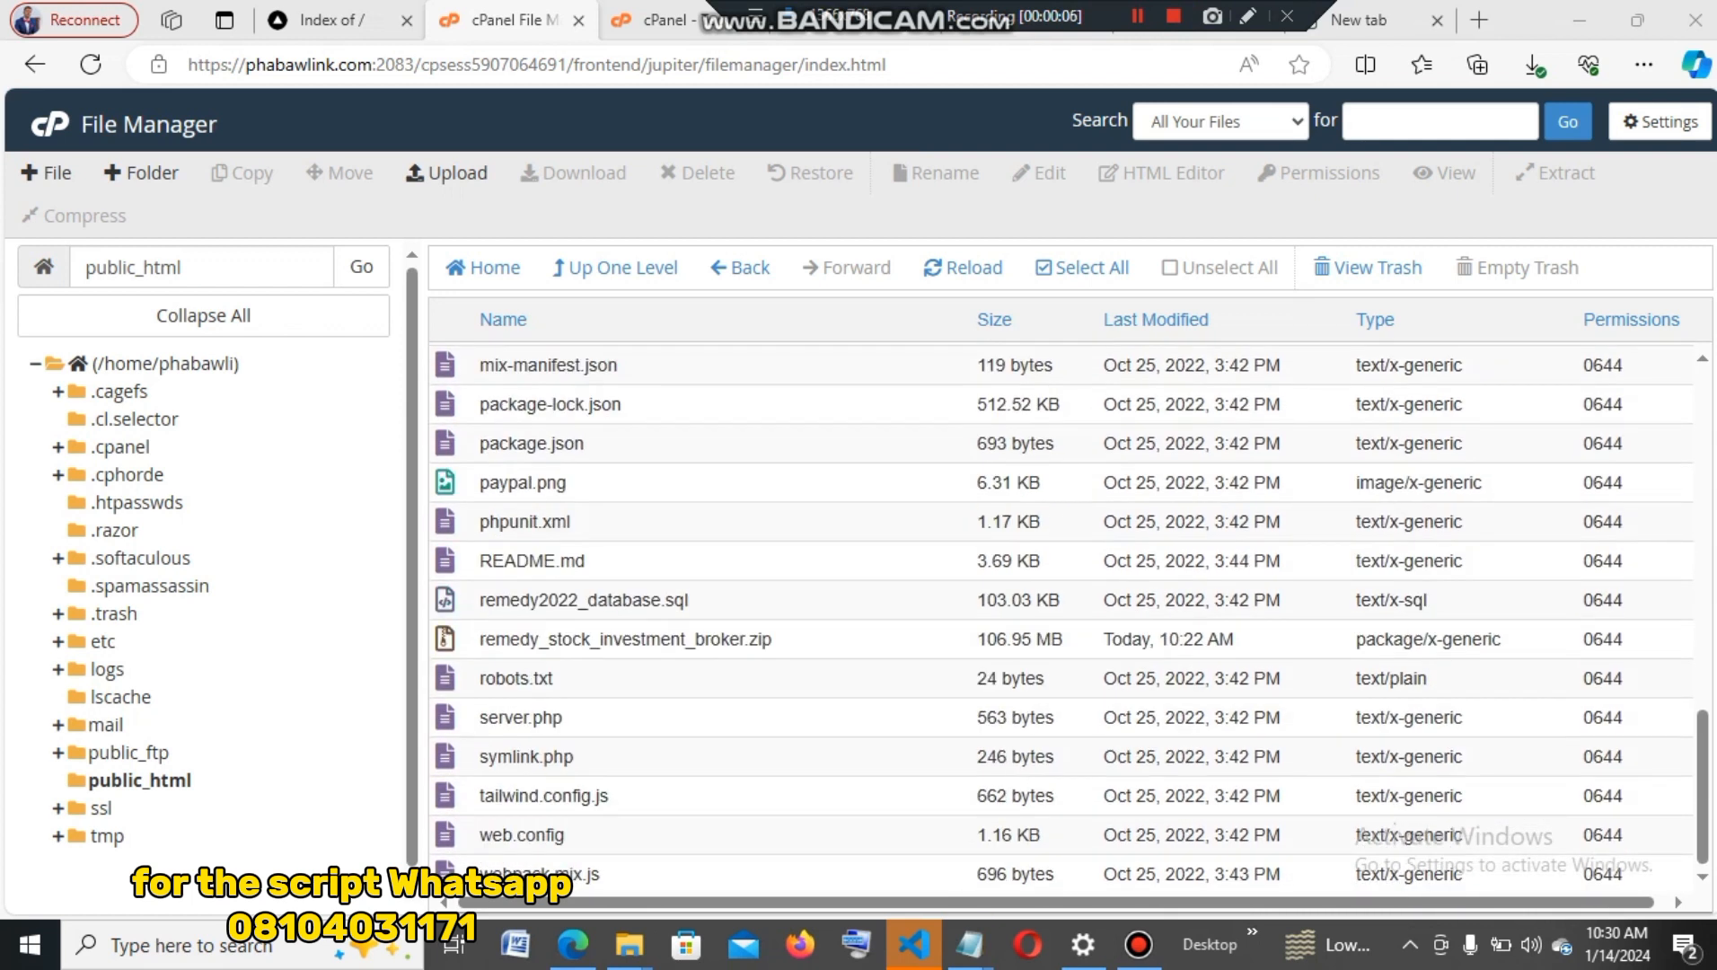
scroll(1060, 611, up, 5)
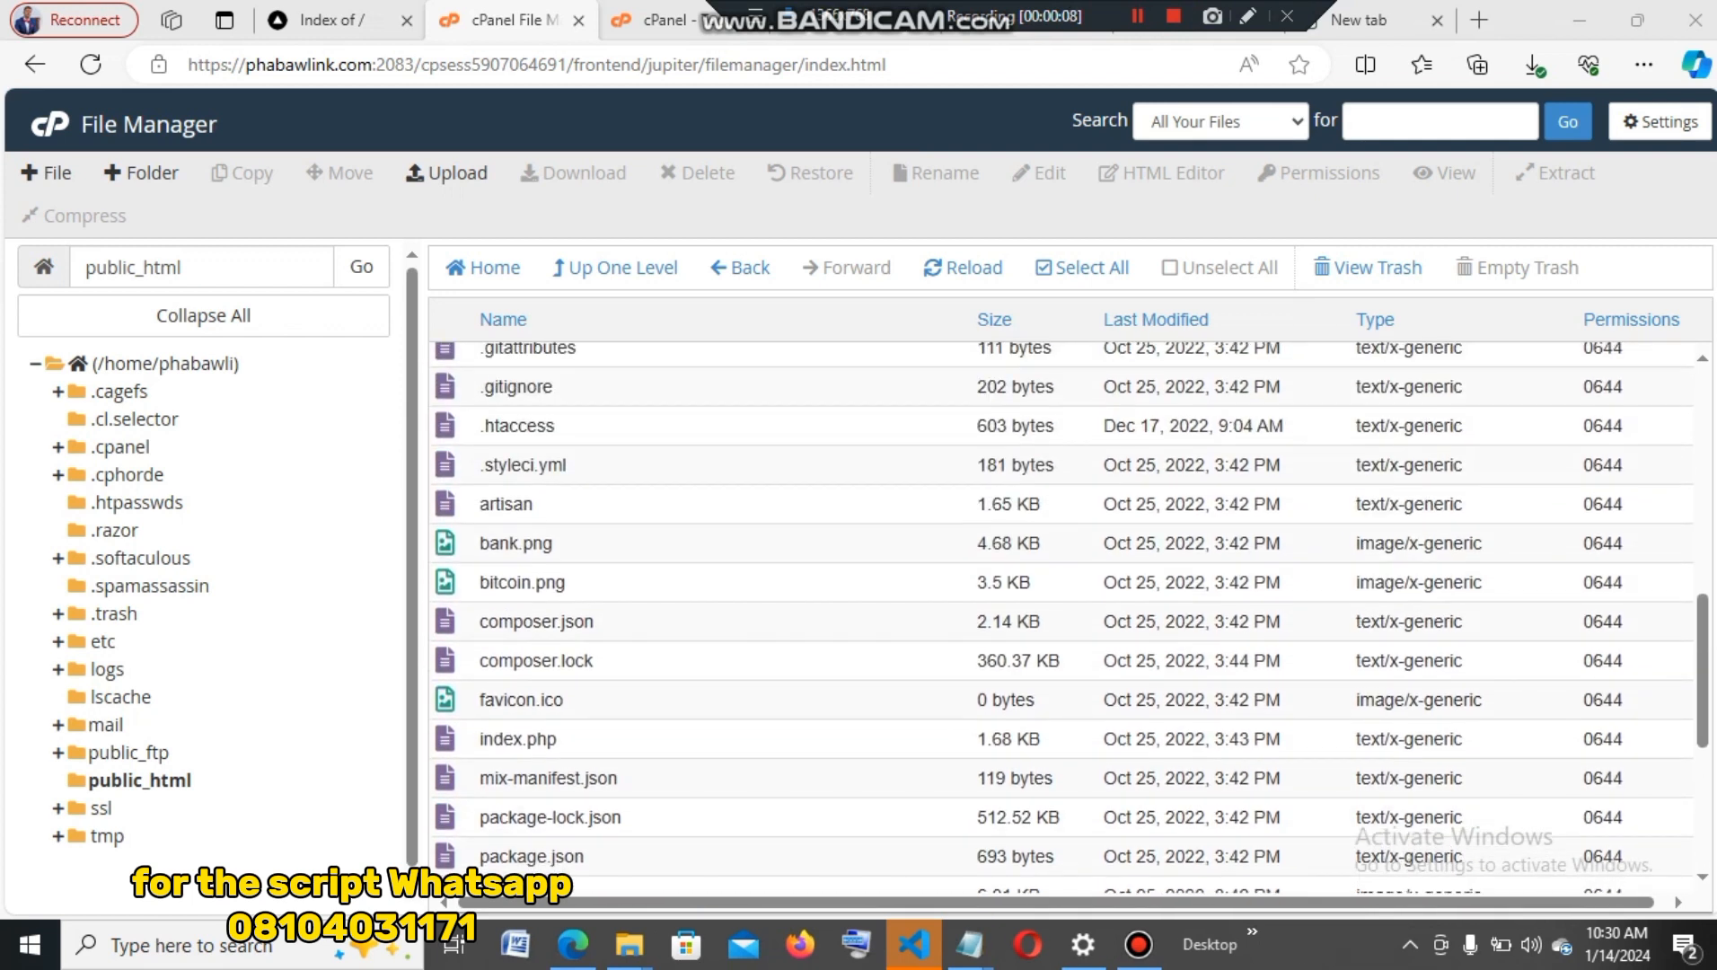
scroll(1060, 611, up, 3)
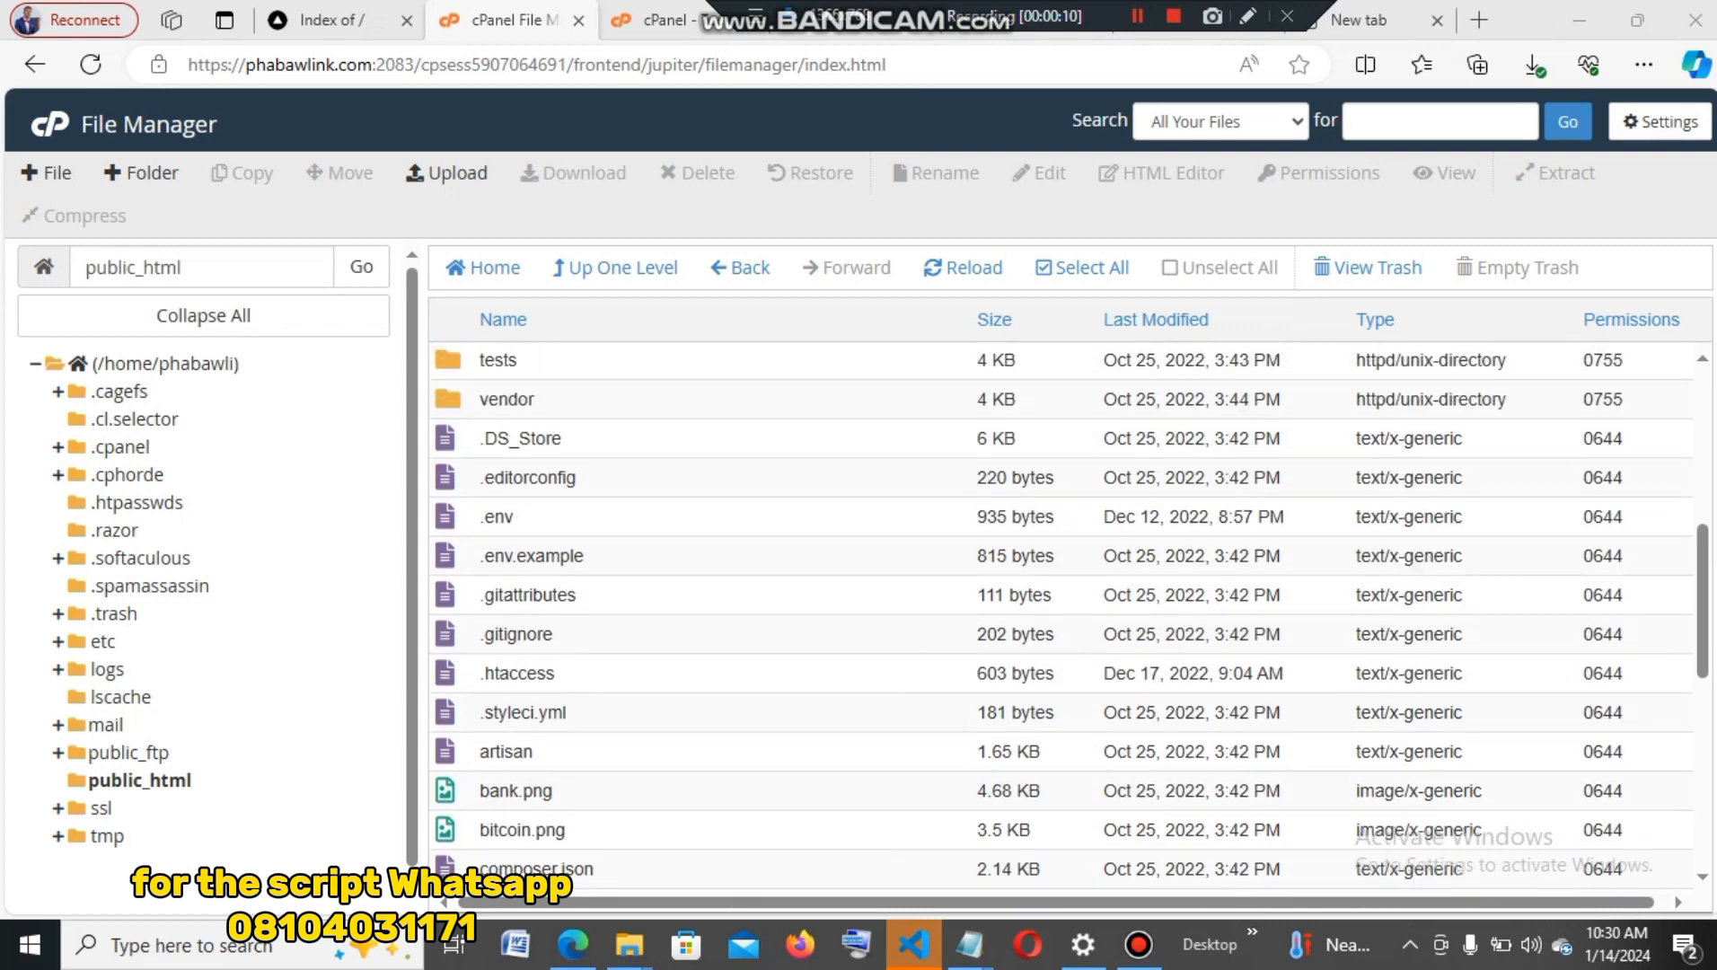
right_click(530, 516)
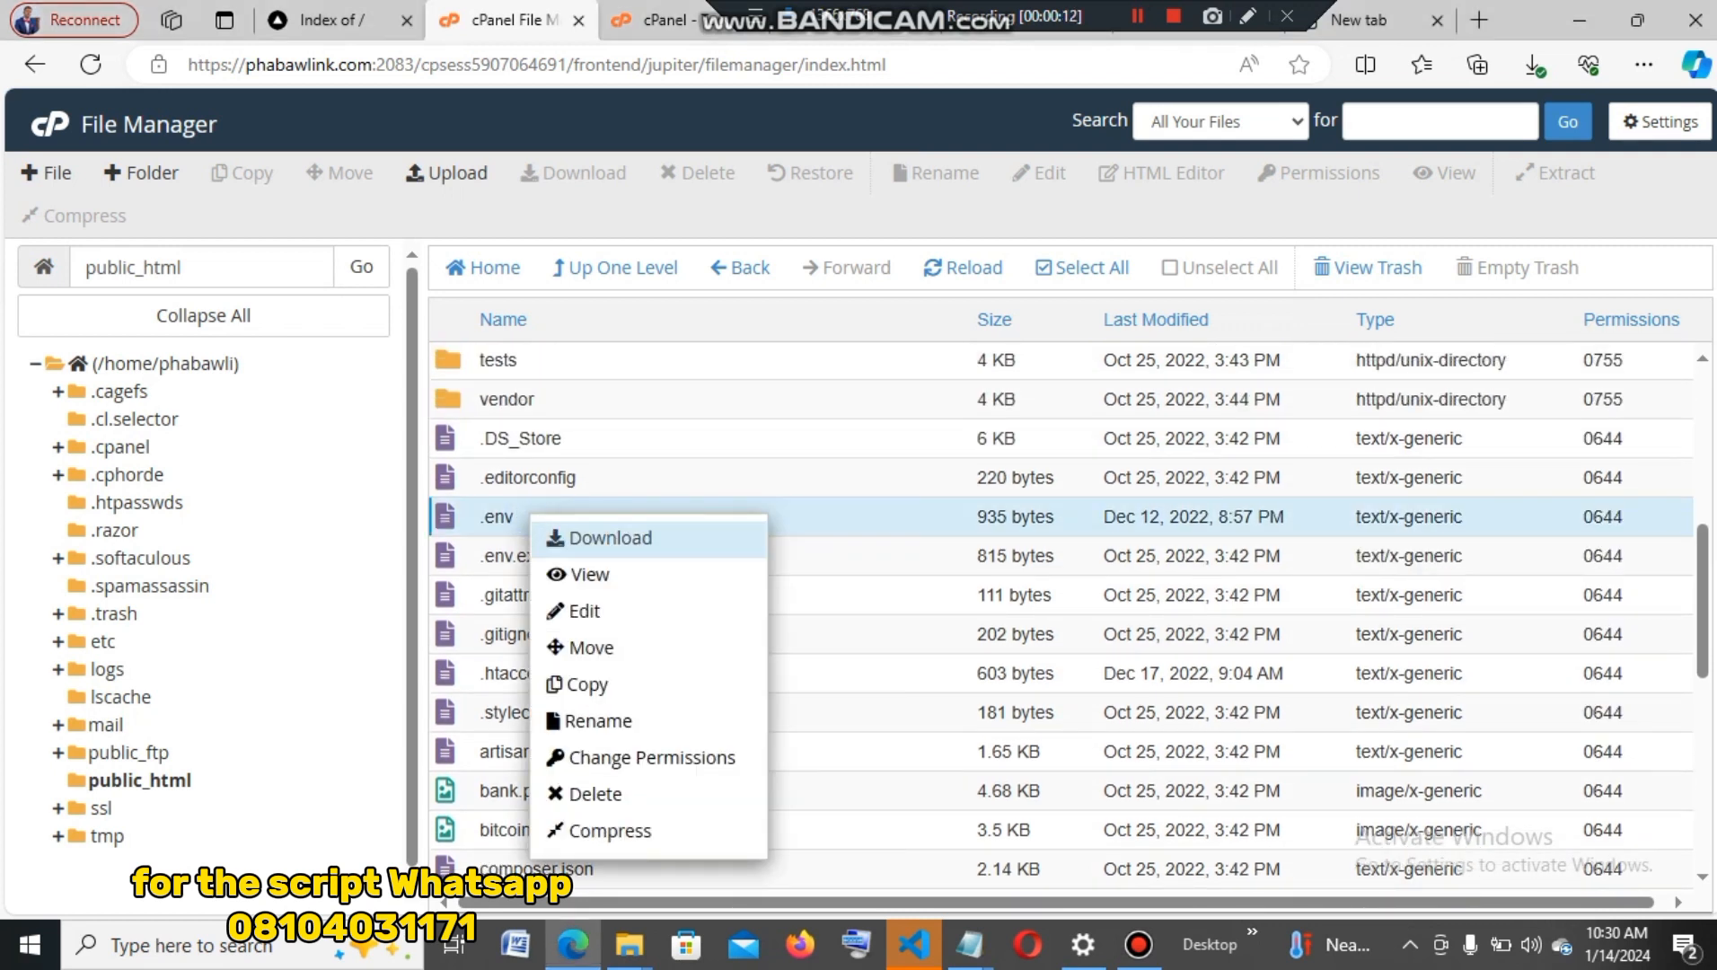
click(597, 609)
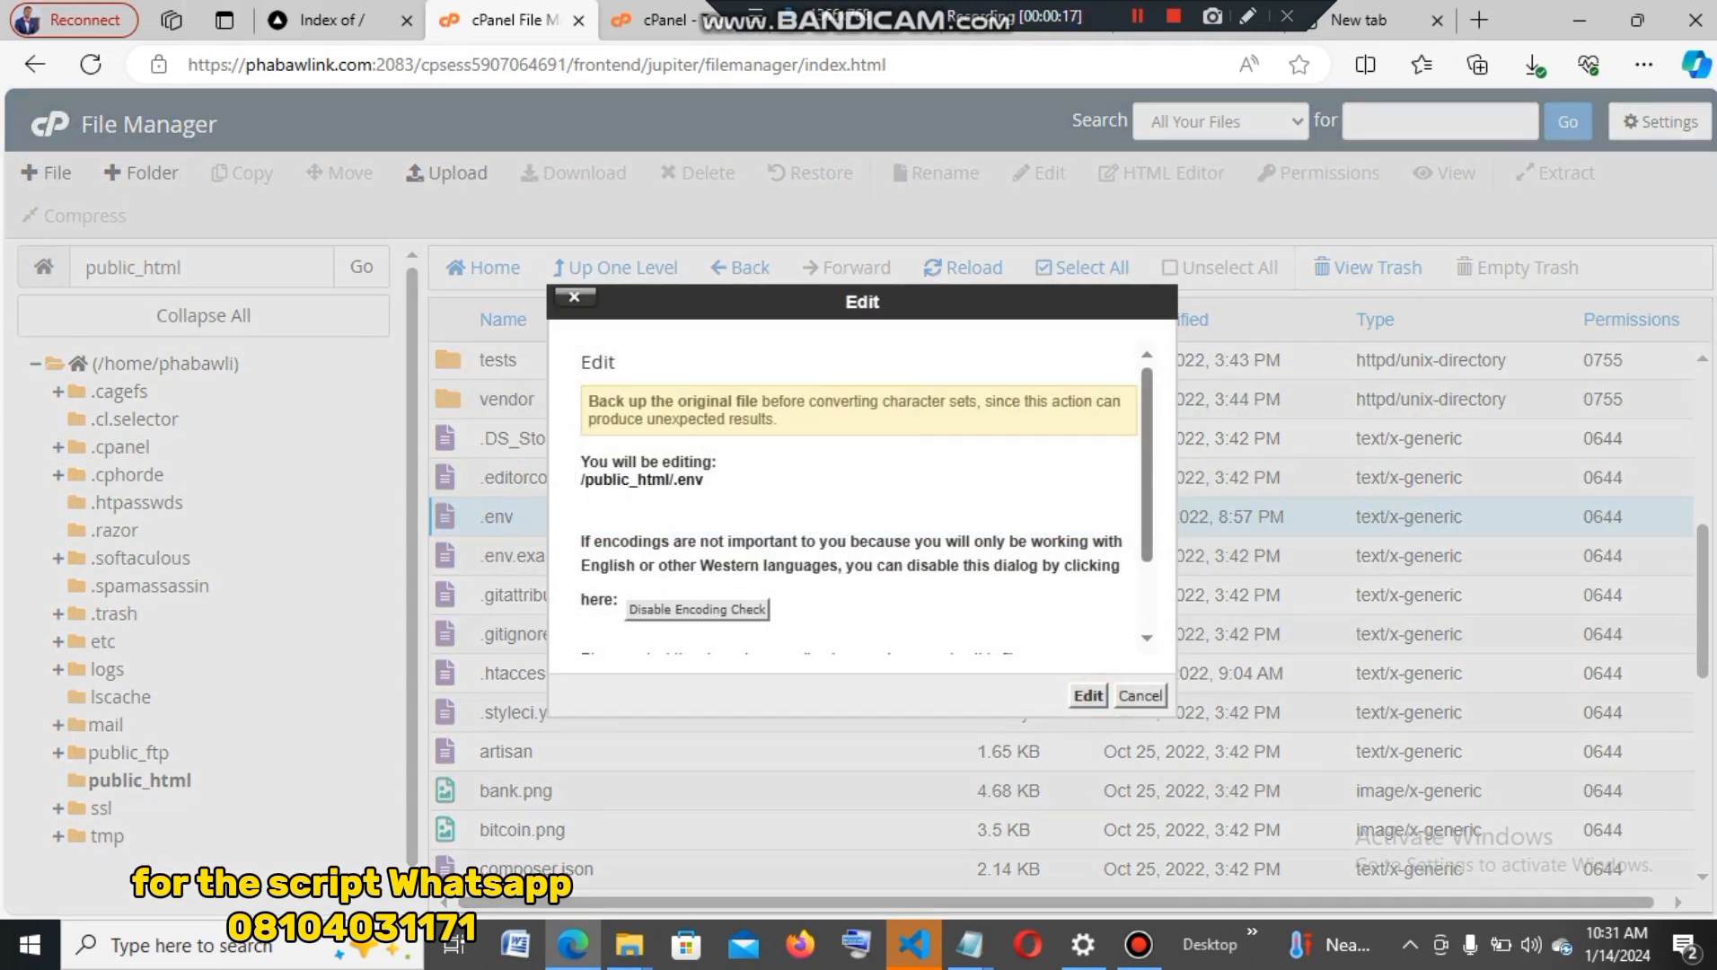
click(1088, 694)
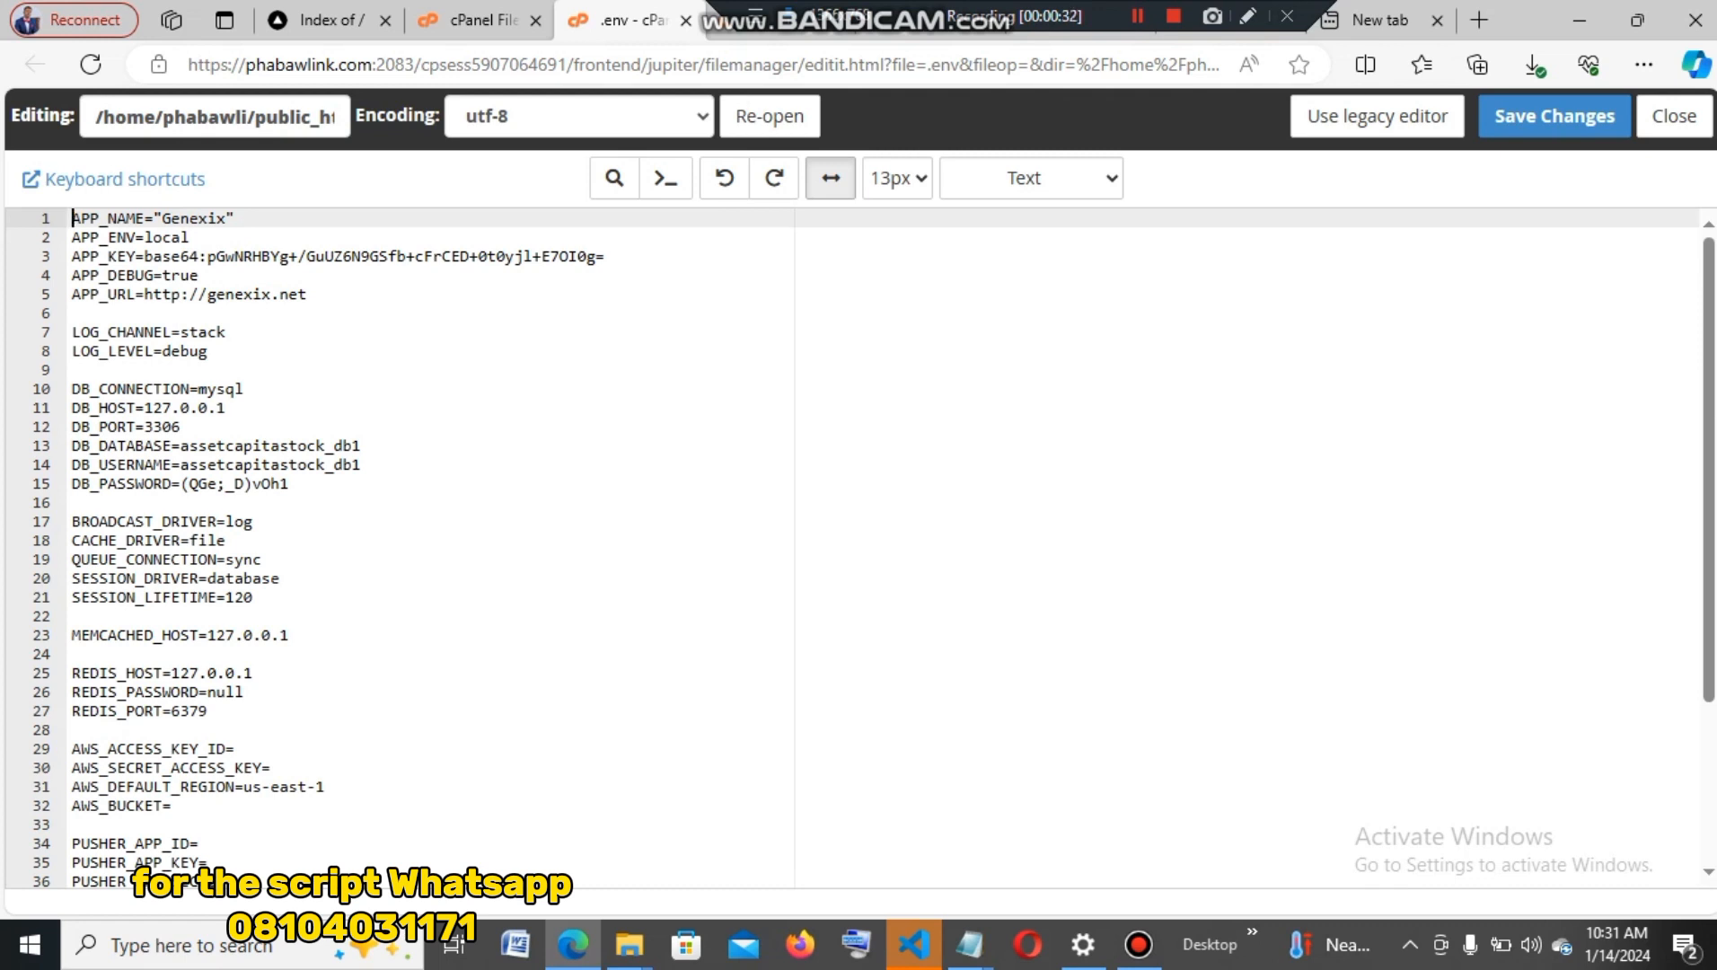
- Scroll through the .env file to review its database connection settings
scroll(853, 548, down, 1)
scroll(854, 548, up, 1)
scroll(853, 548, down, 2)
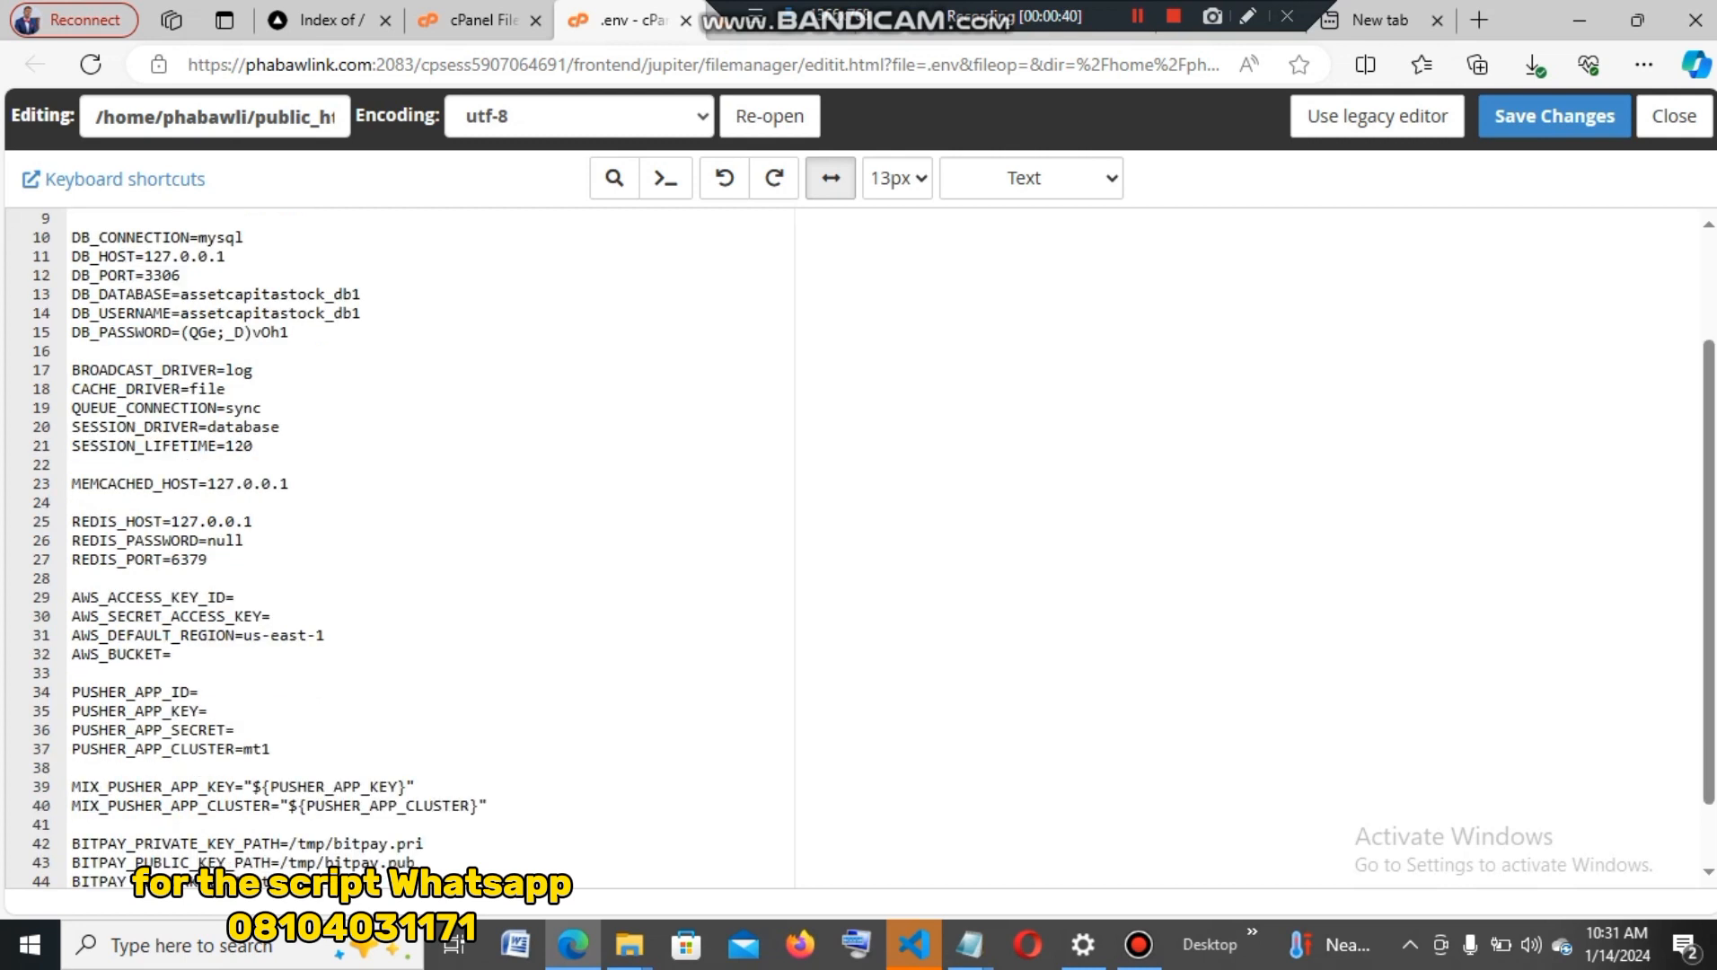
scroll(854, 547, up, 2)
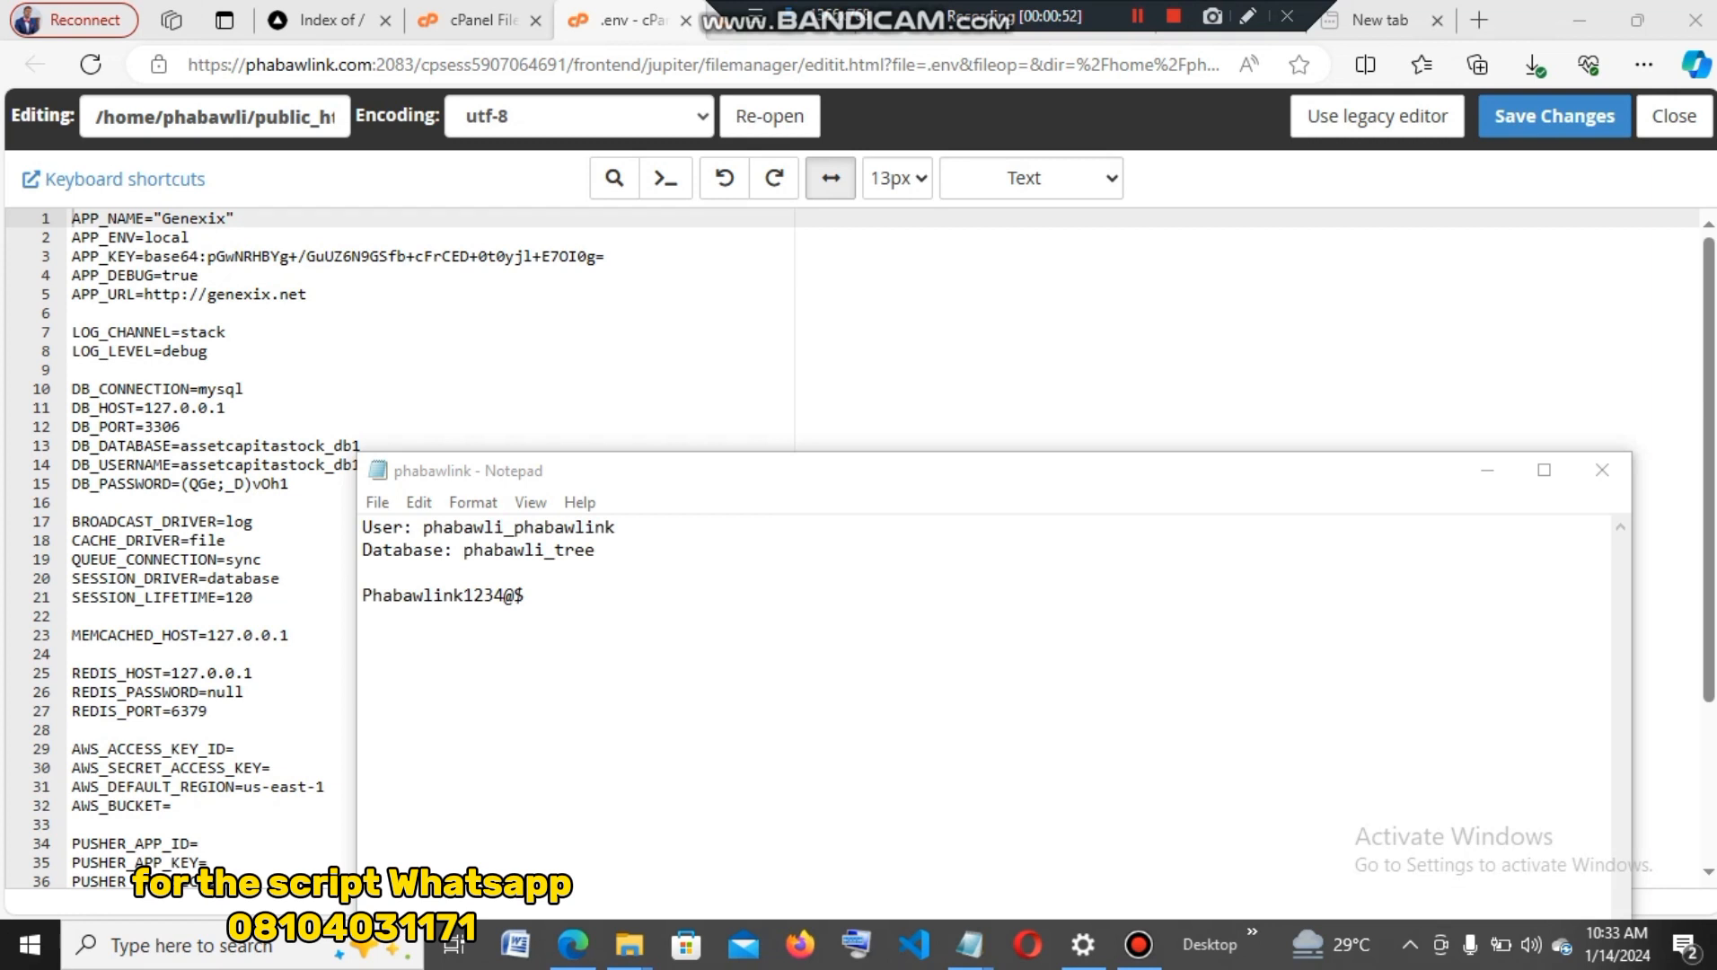
- Copy the database username from the notes and paste it over the DB_USERNAME value
drag(424, 528, 616, 527)
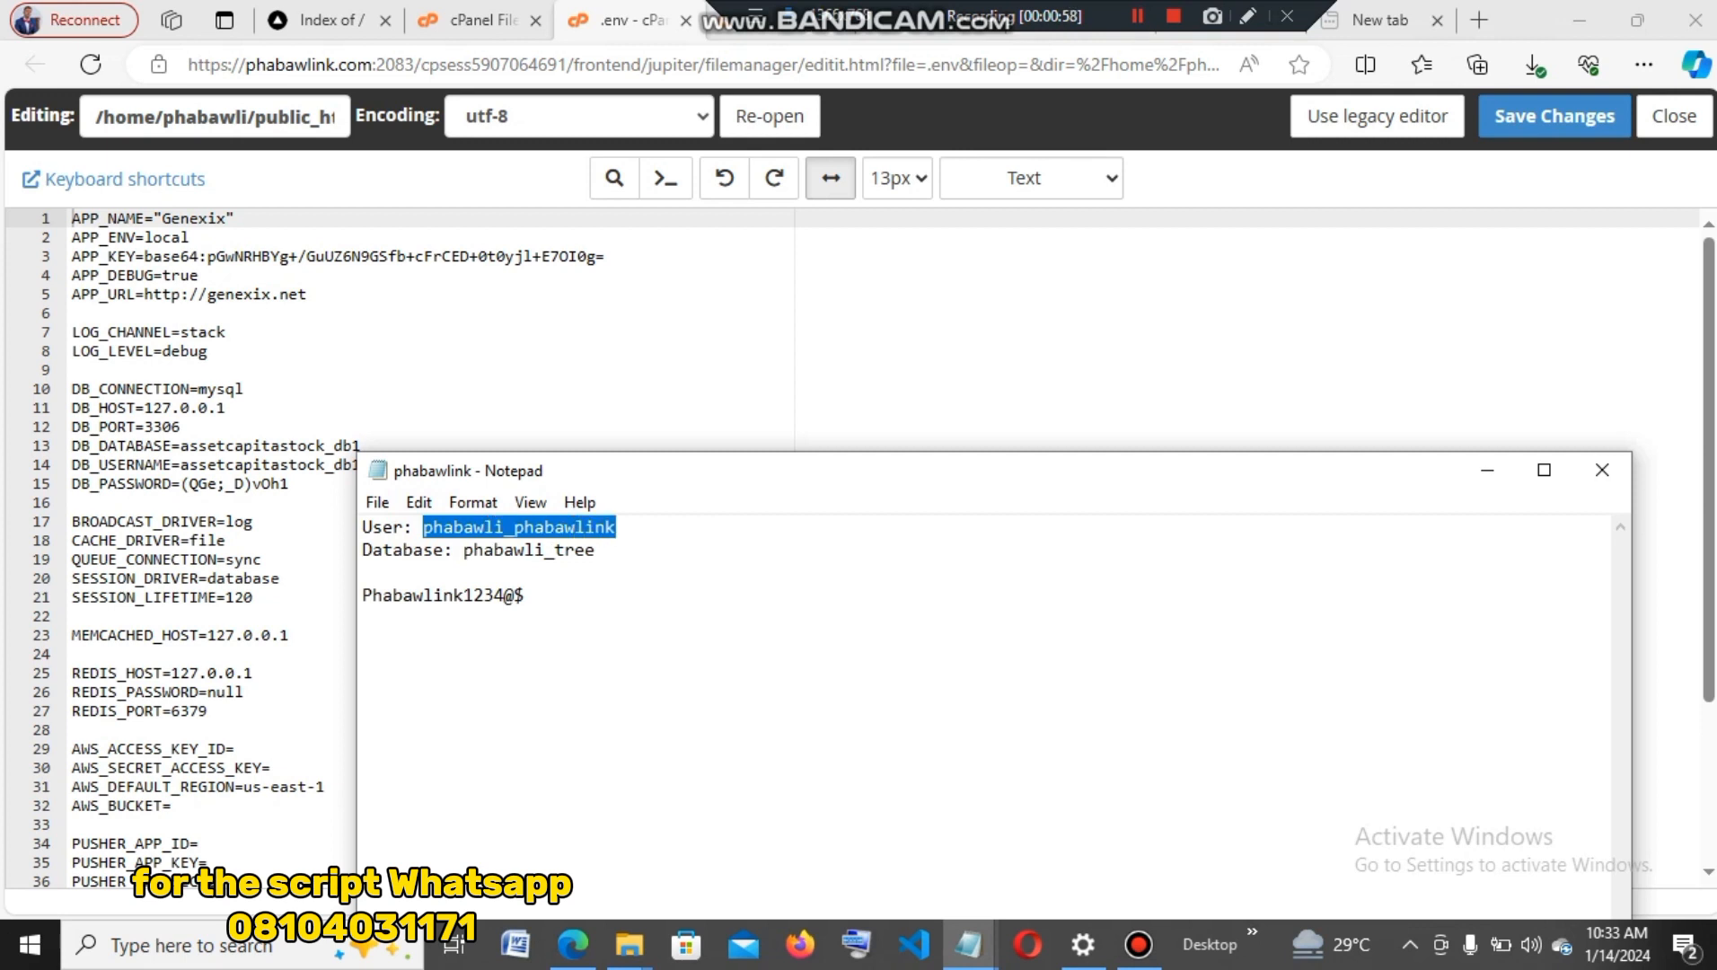
right_click(572, 530)
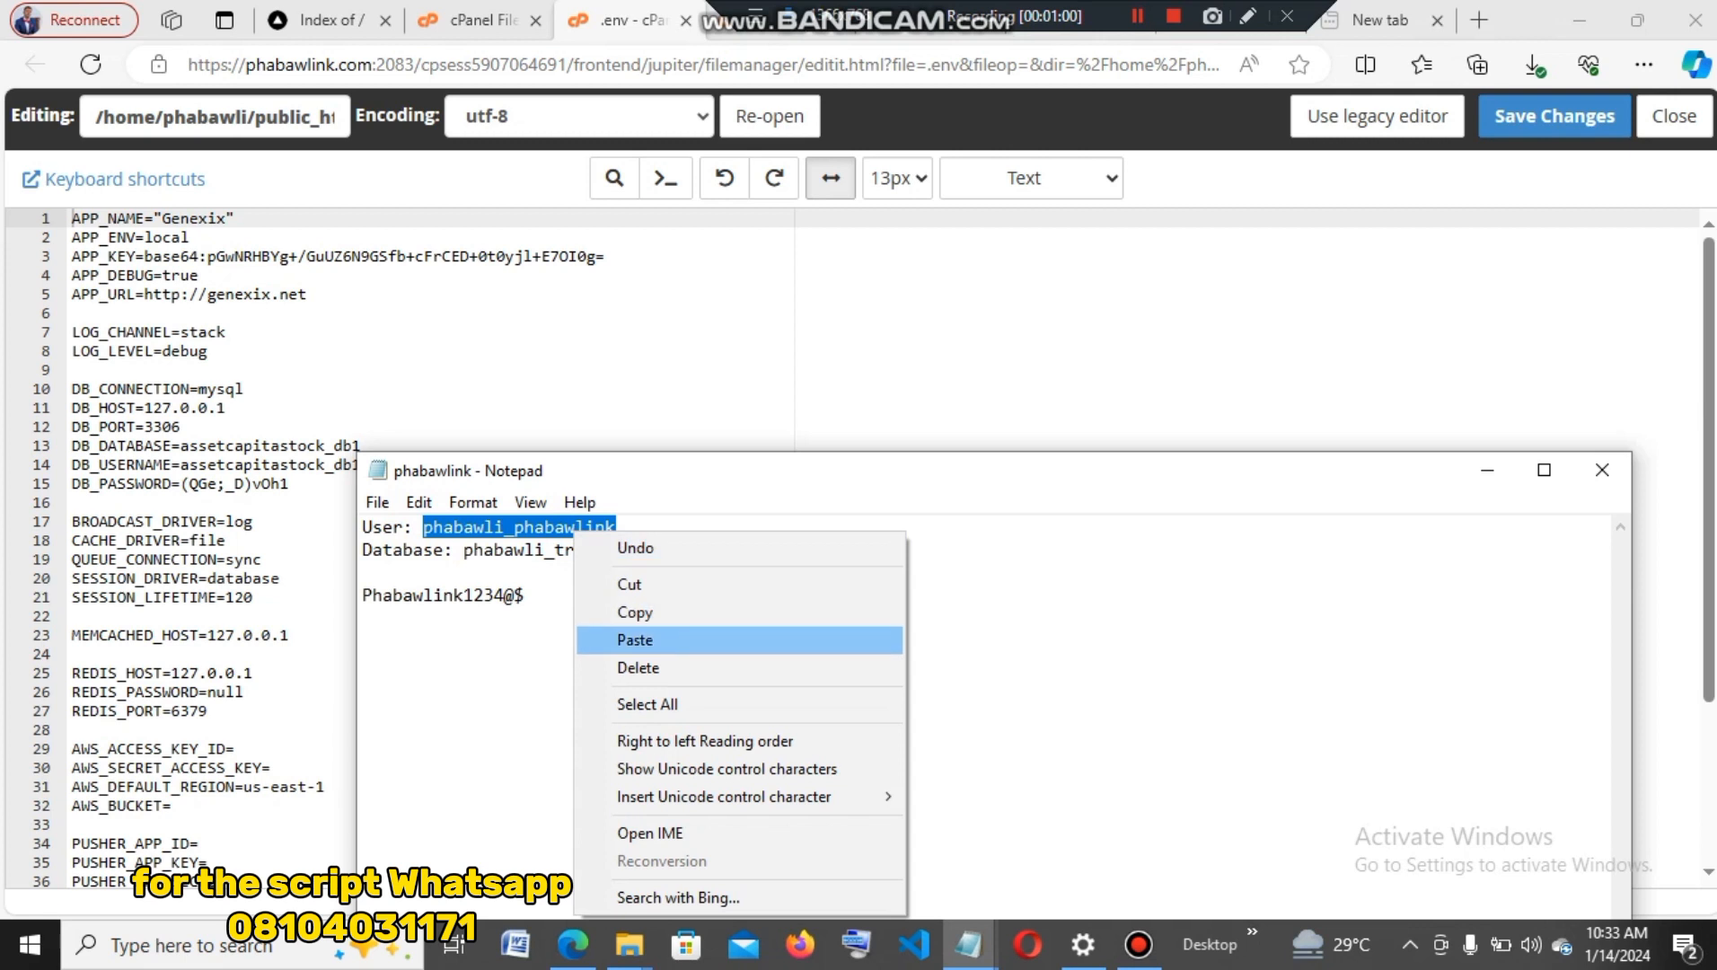
click(652, 610)
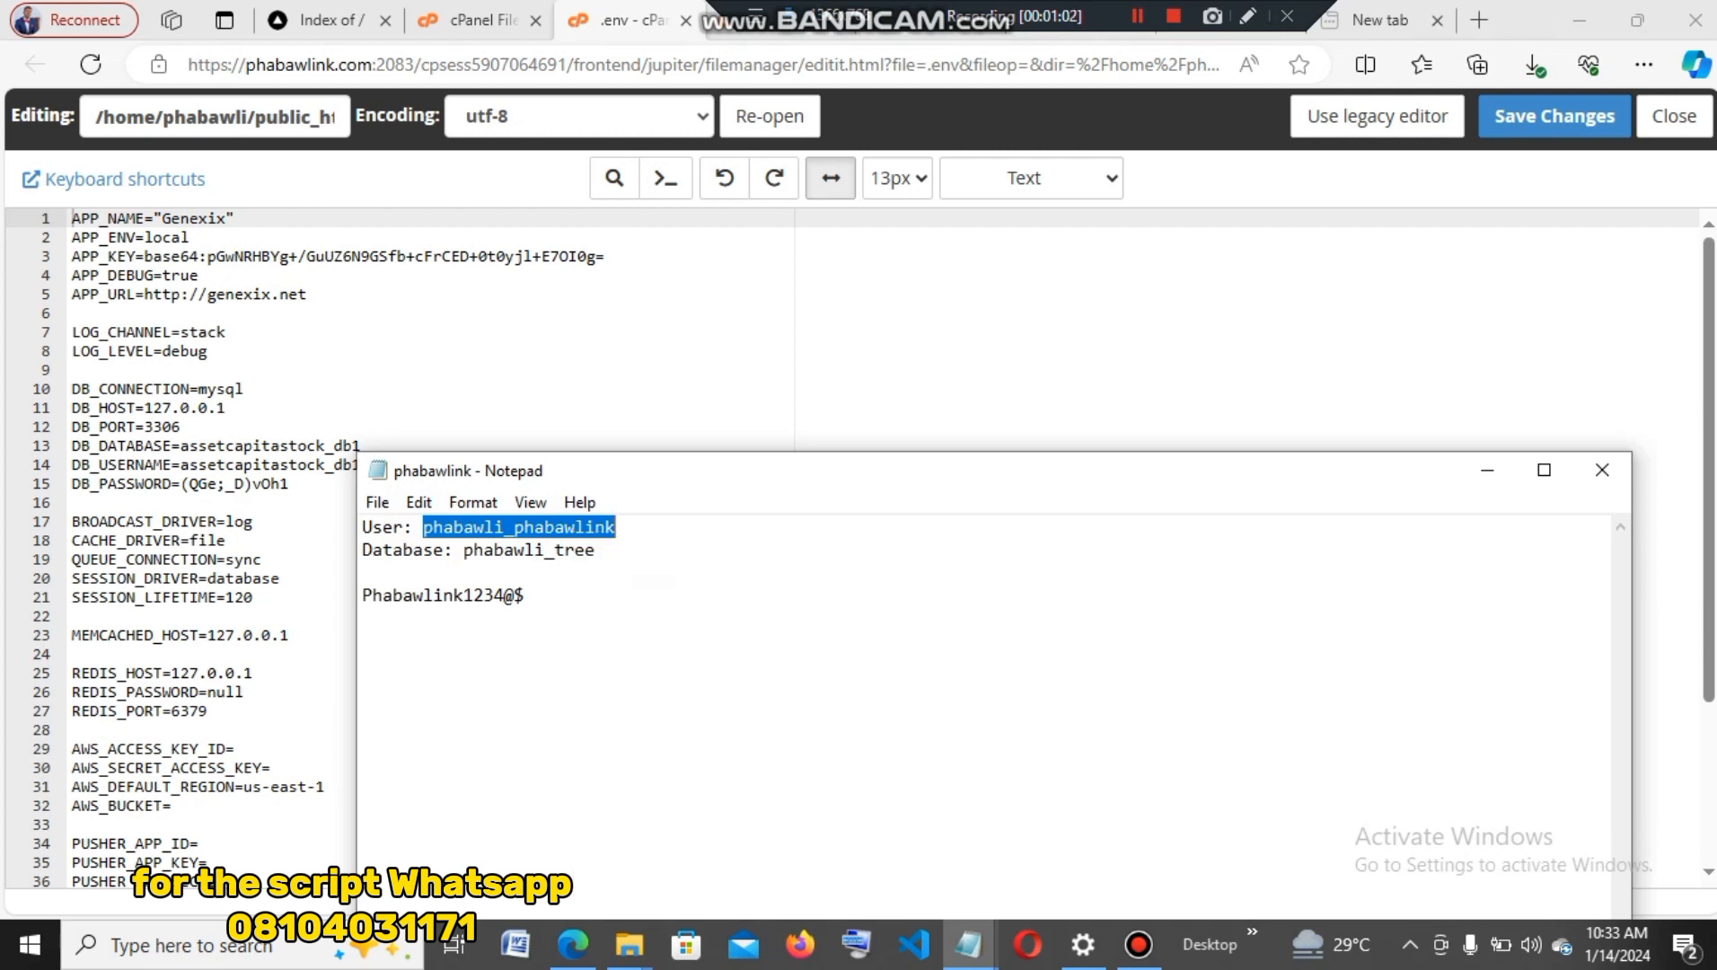
click(1487, 470)
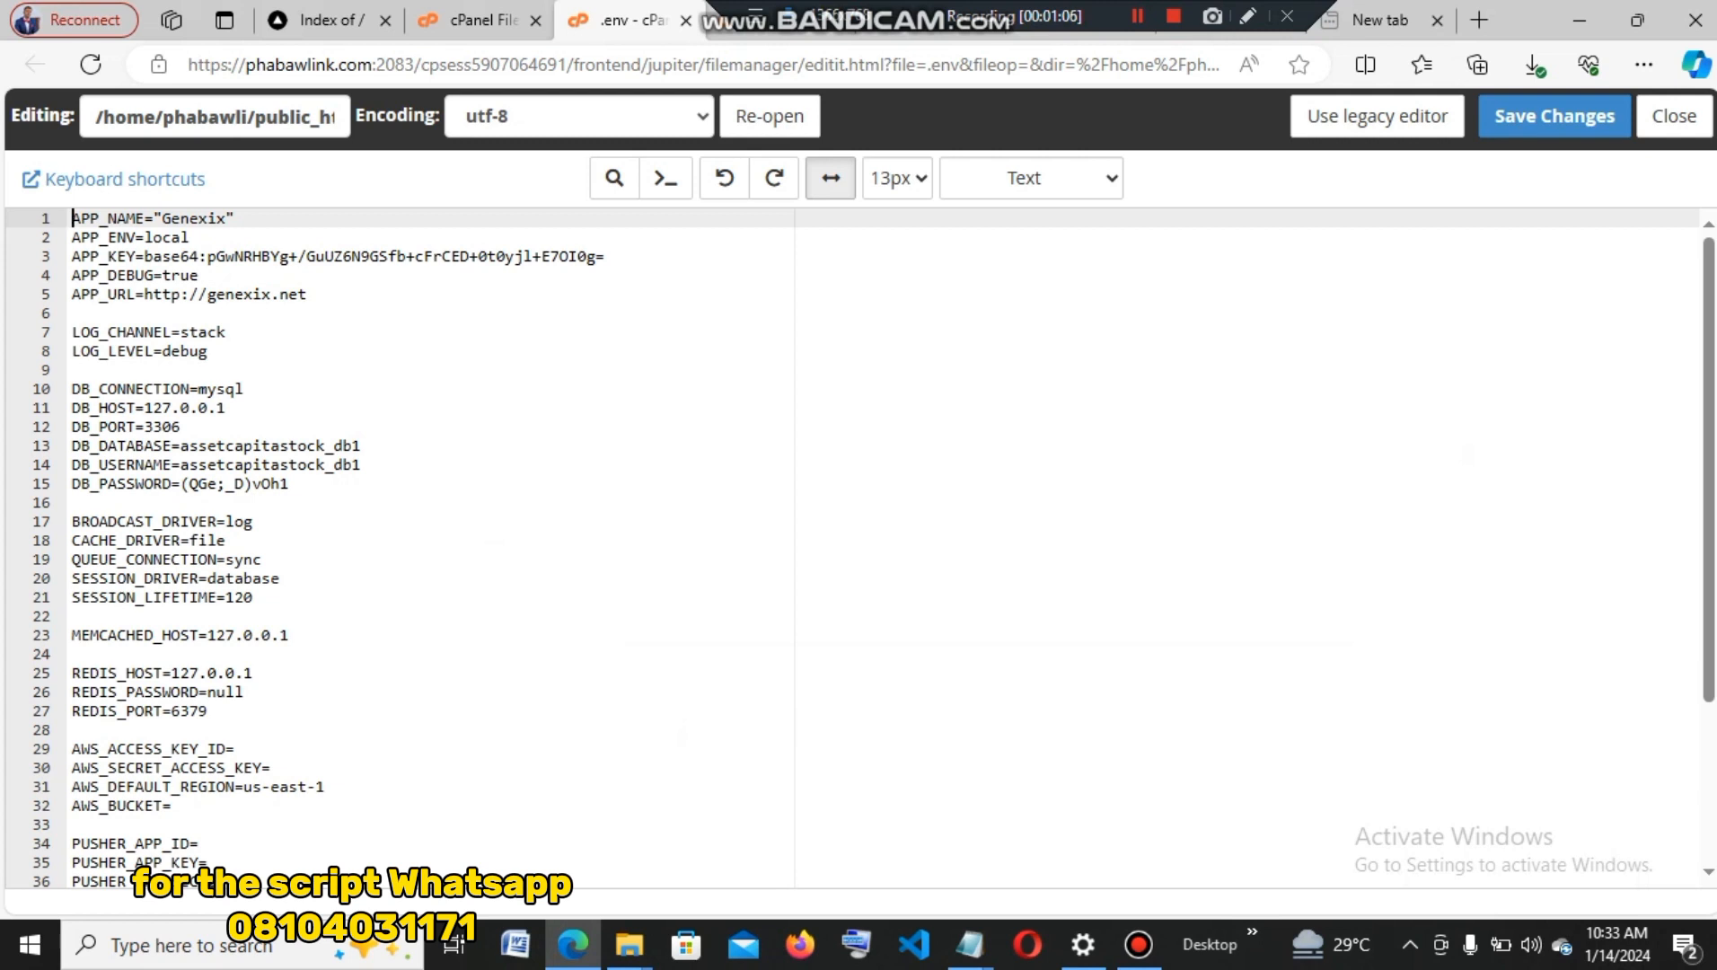
click(969, 943)
click(1016, 836)
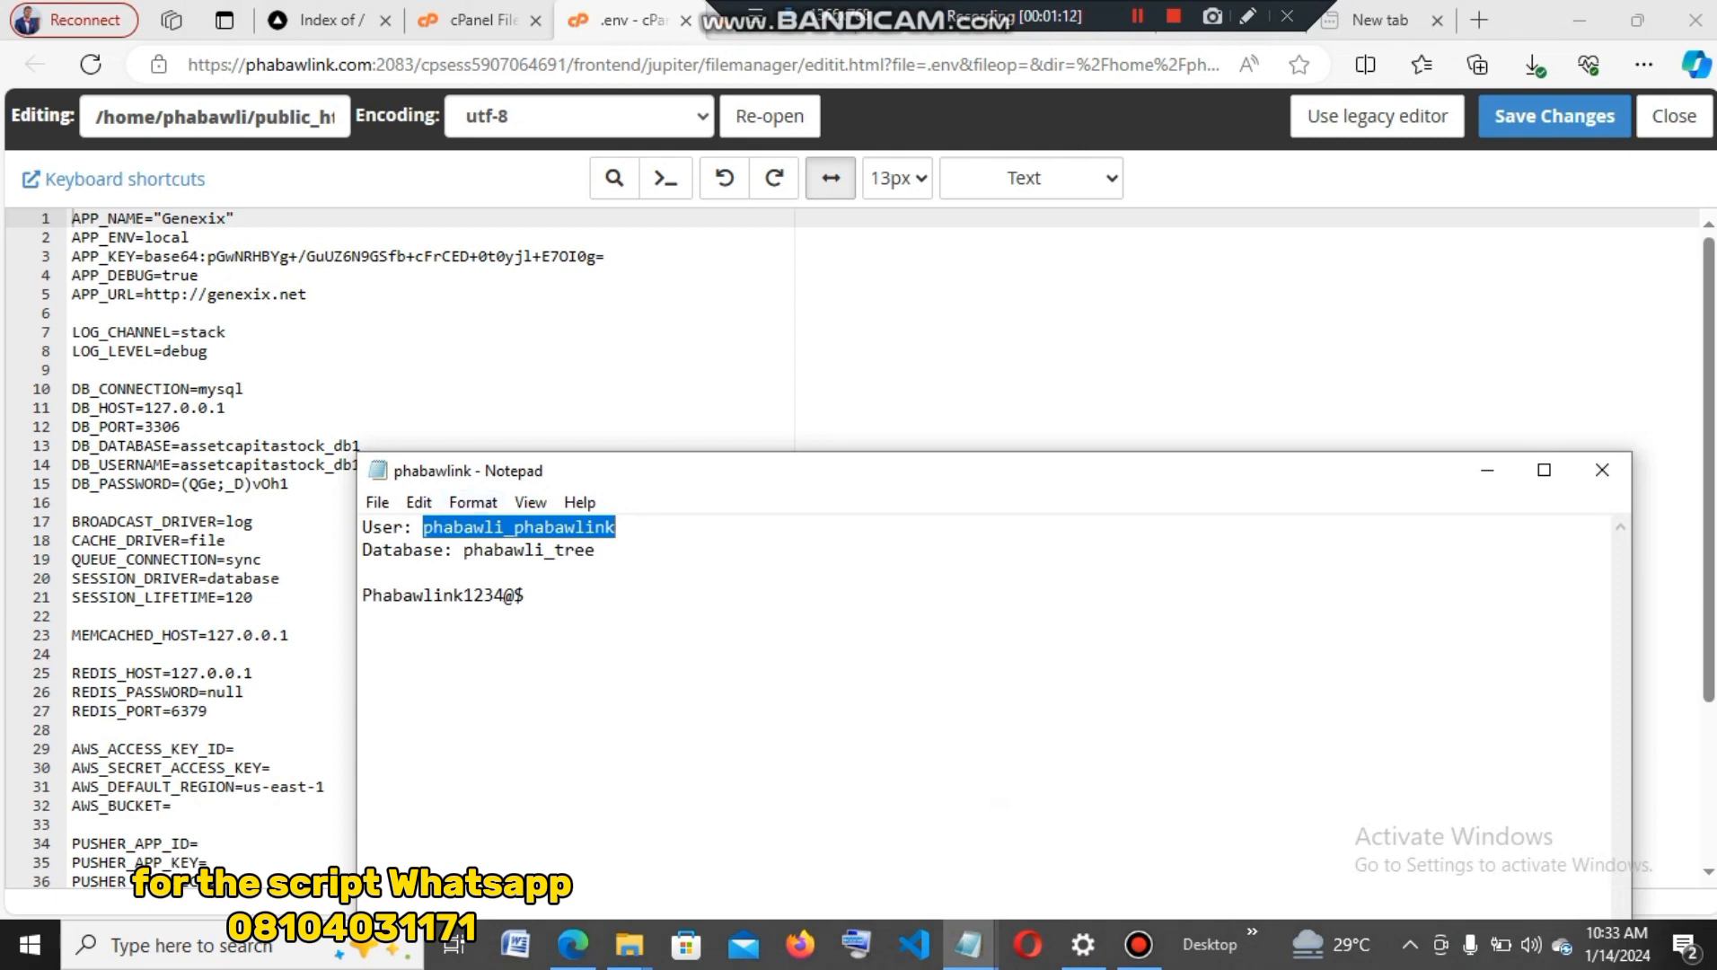
click(1487, 469)
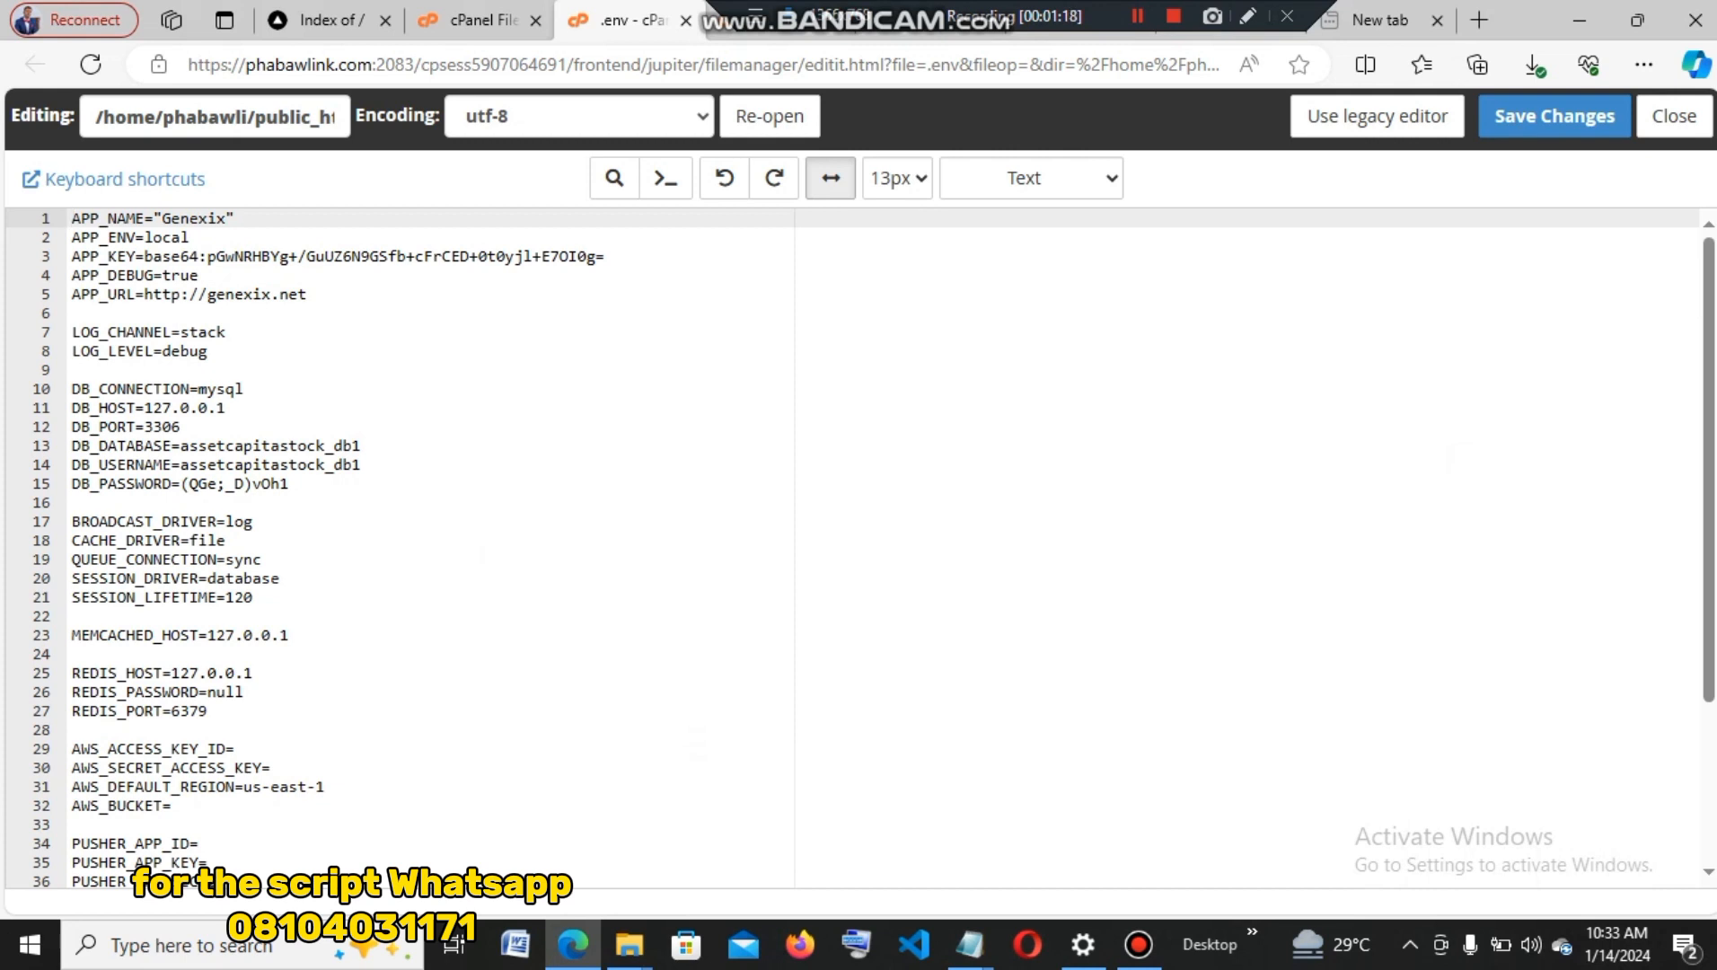
drag(180, 465, 362, 464)
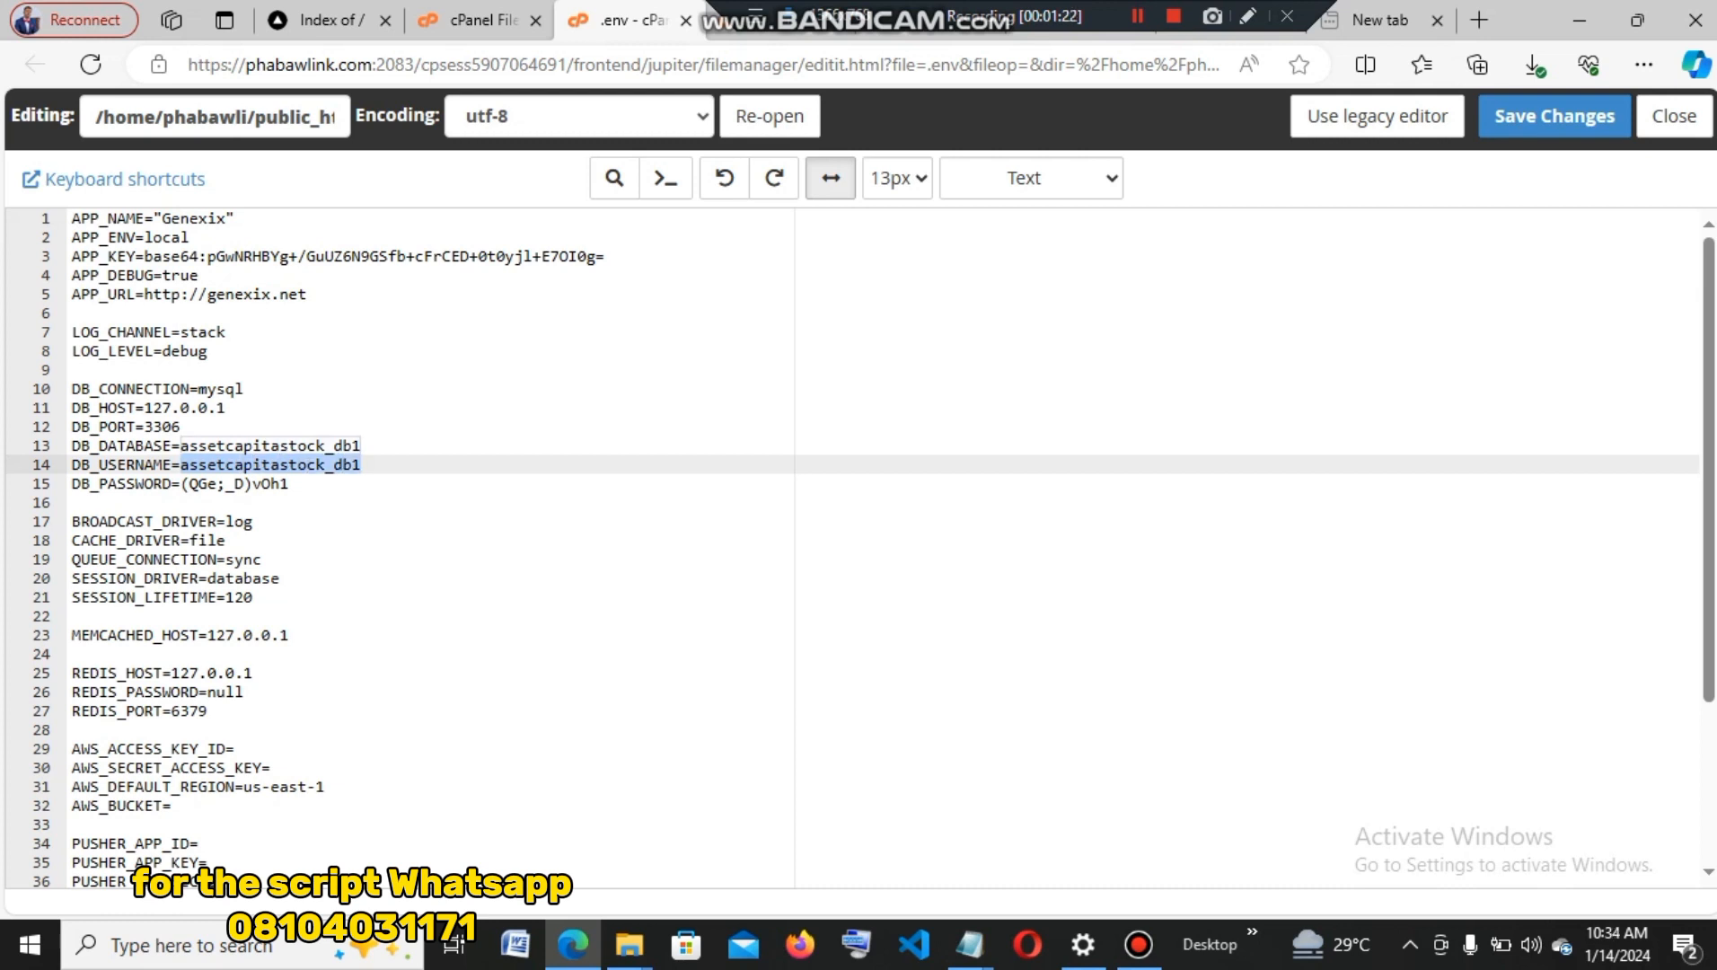
key(ctrl+v)
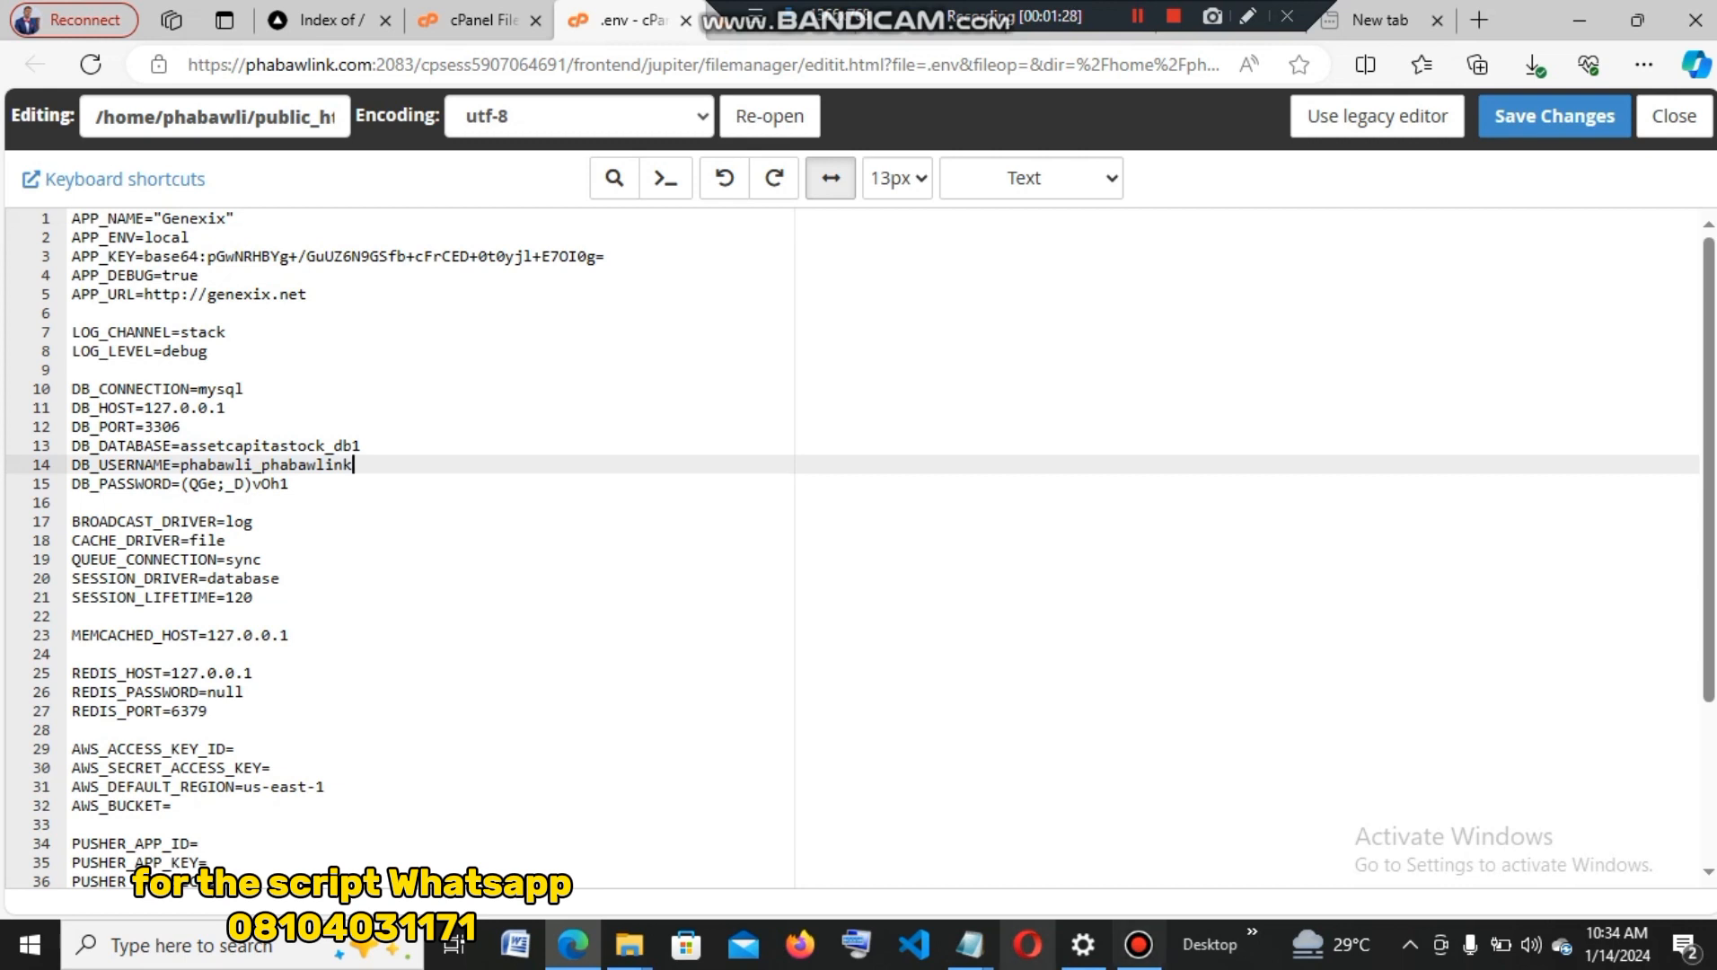
- Replace the DB_DATABASE value with the database name phabawli_tree from the notes
mouse_move(968, 945)
click(1105, 849)
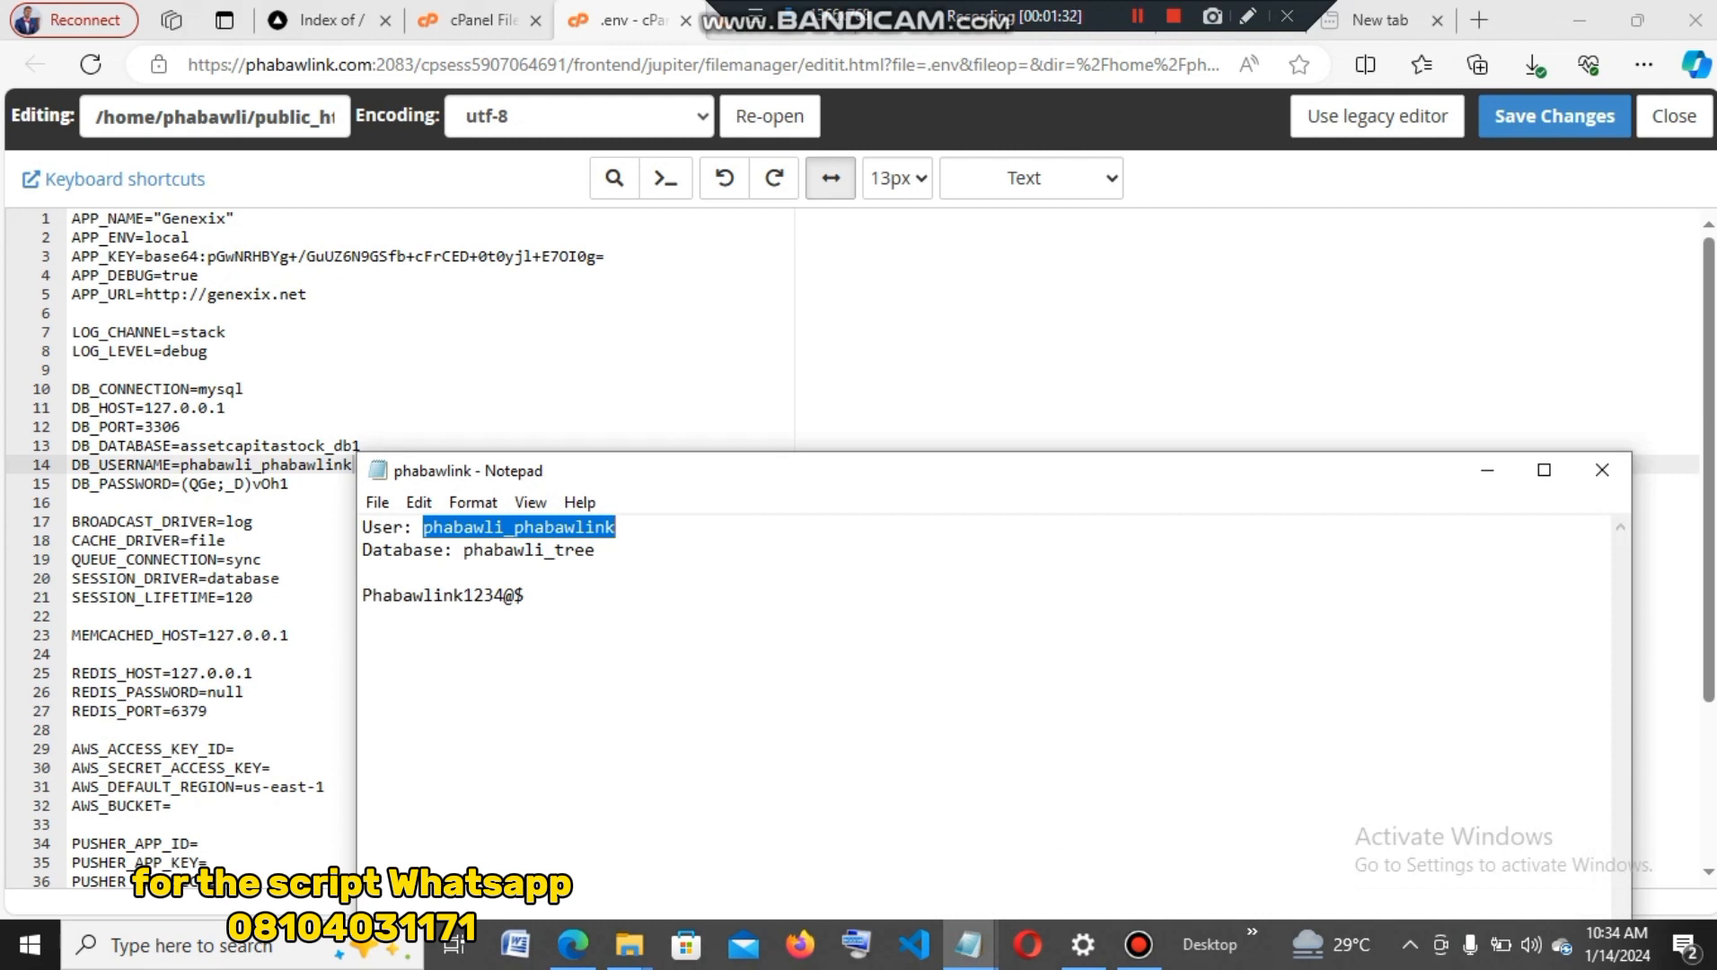
drag(464, 550, 595, 550)
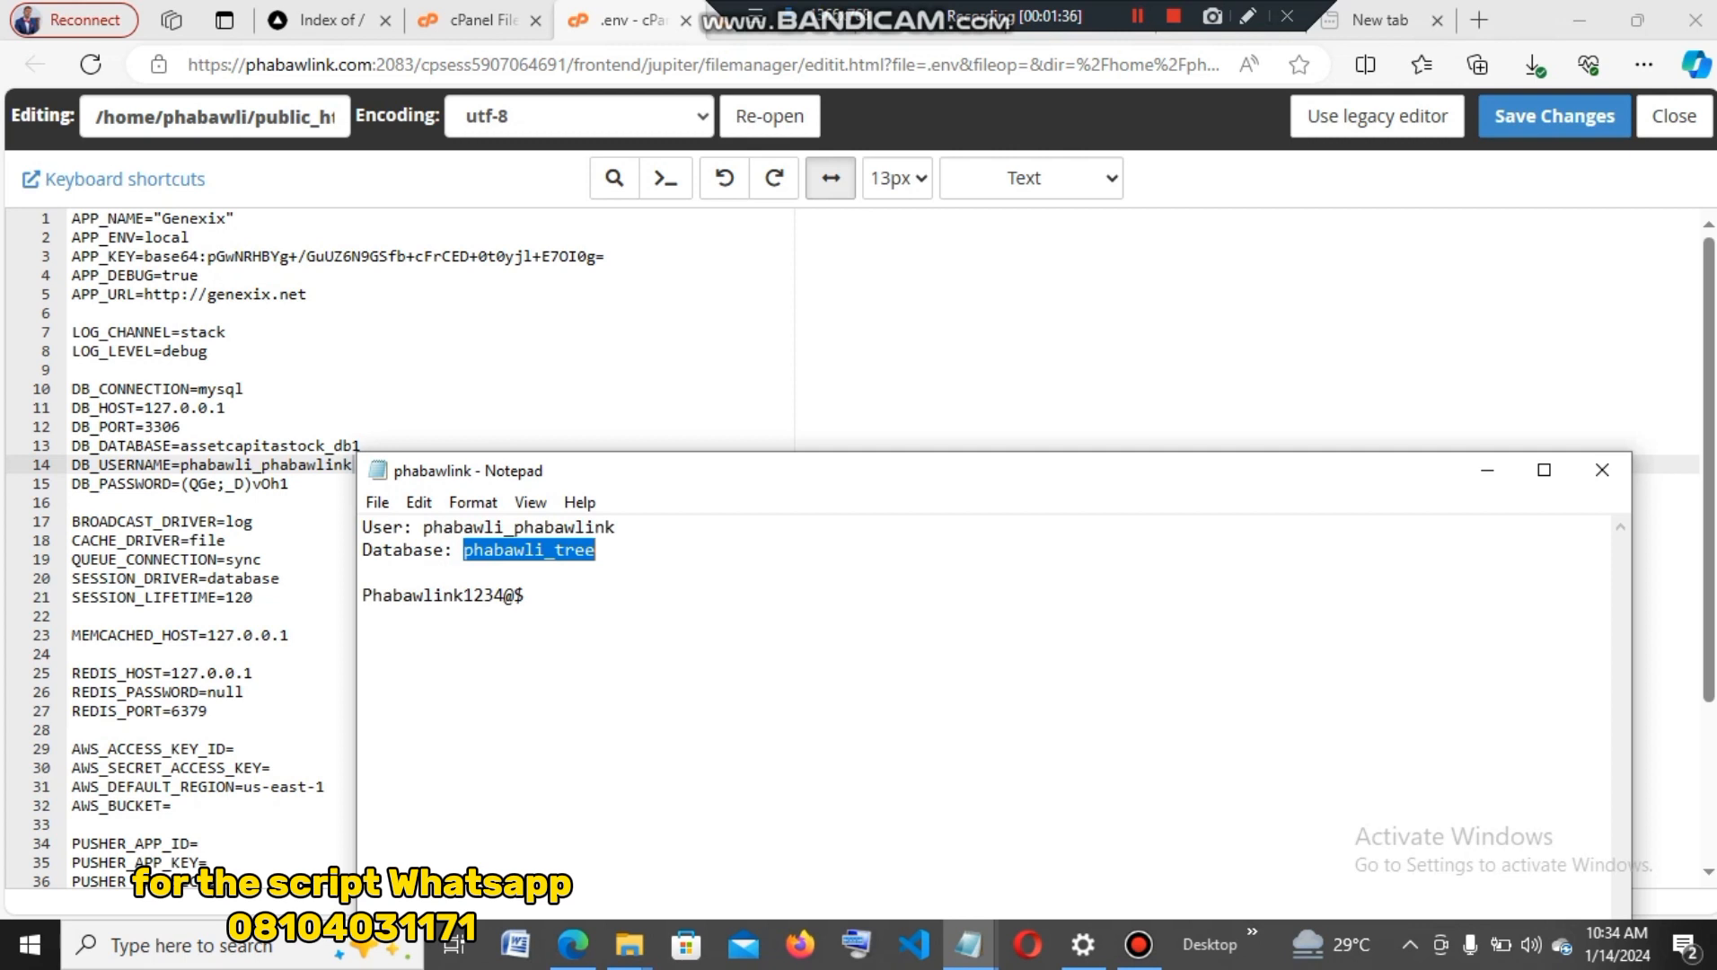
right_click(540, 549)
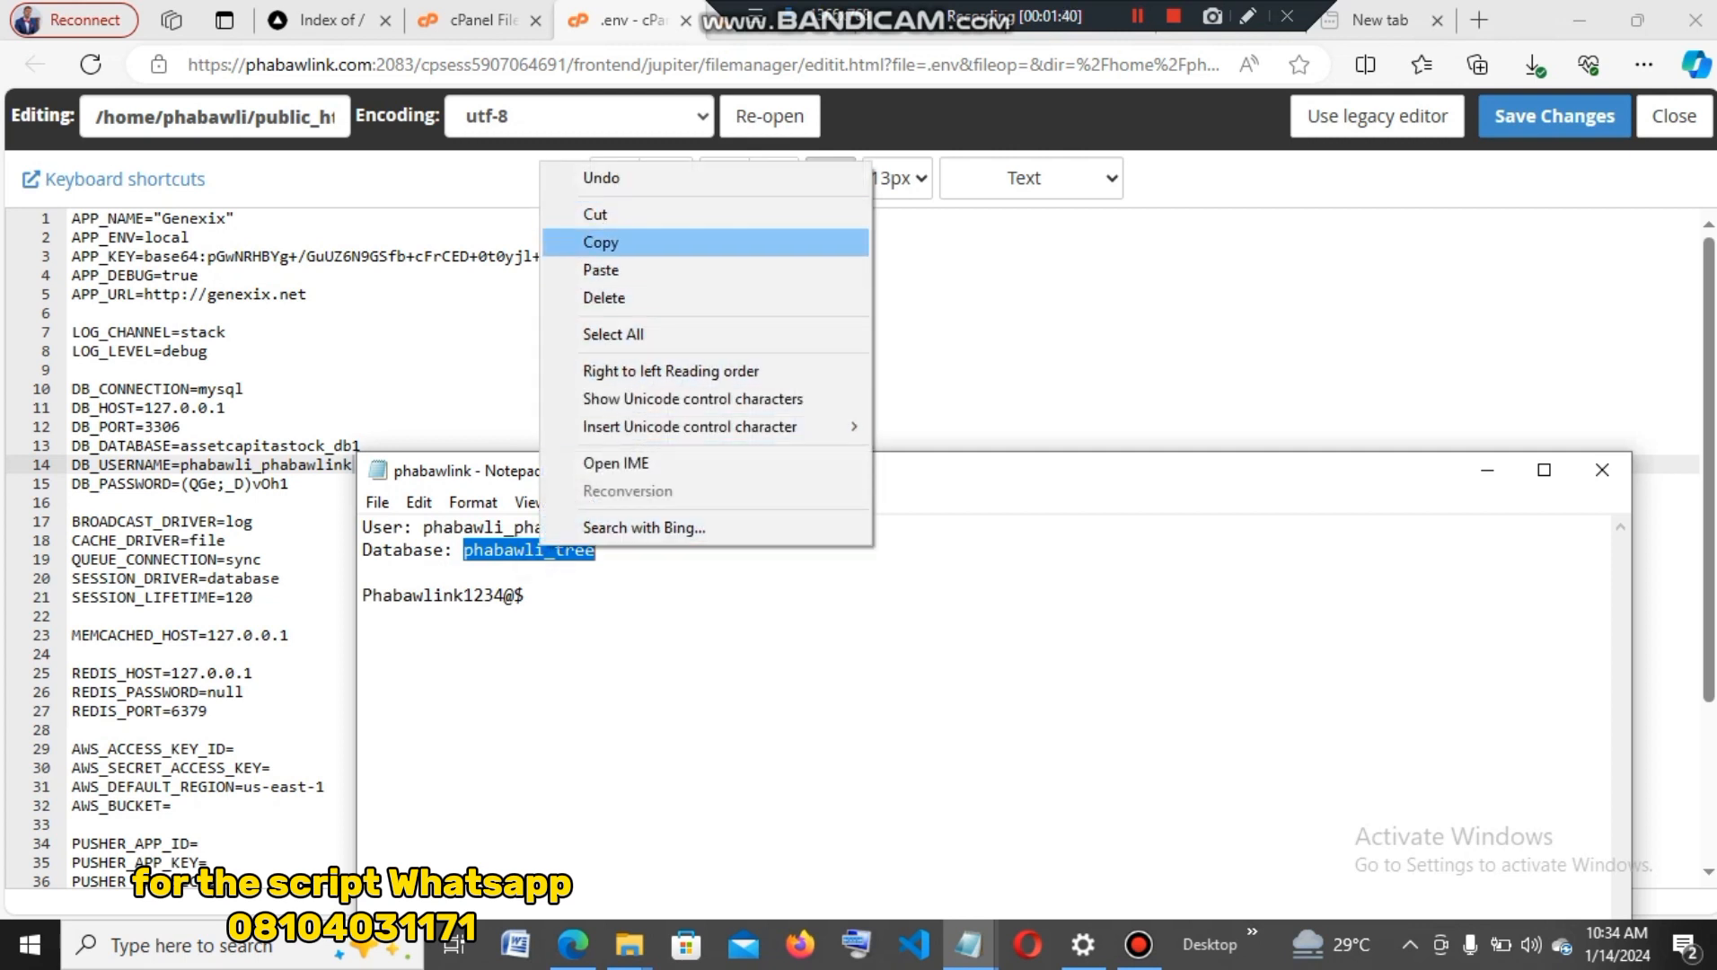
click(600, 241)
click(1488, 470)
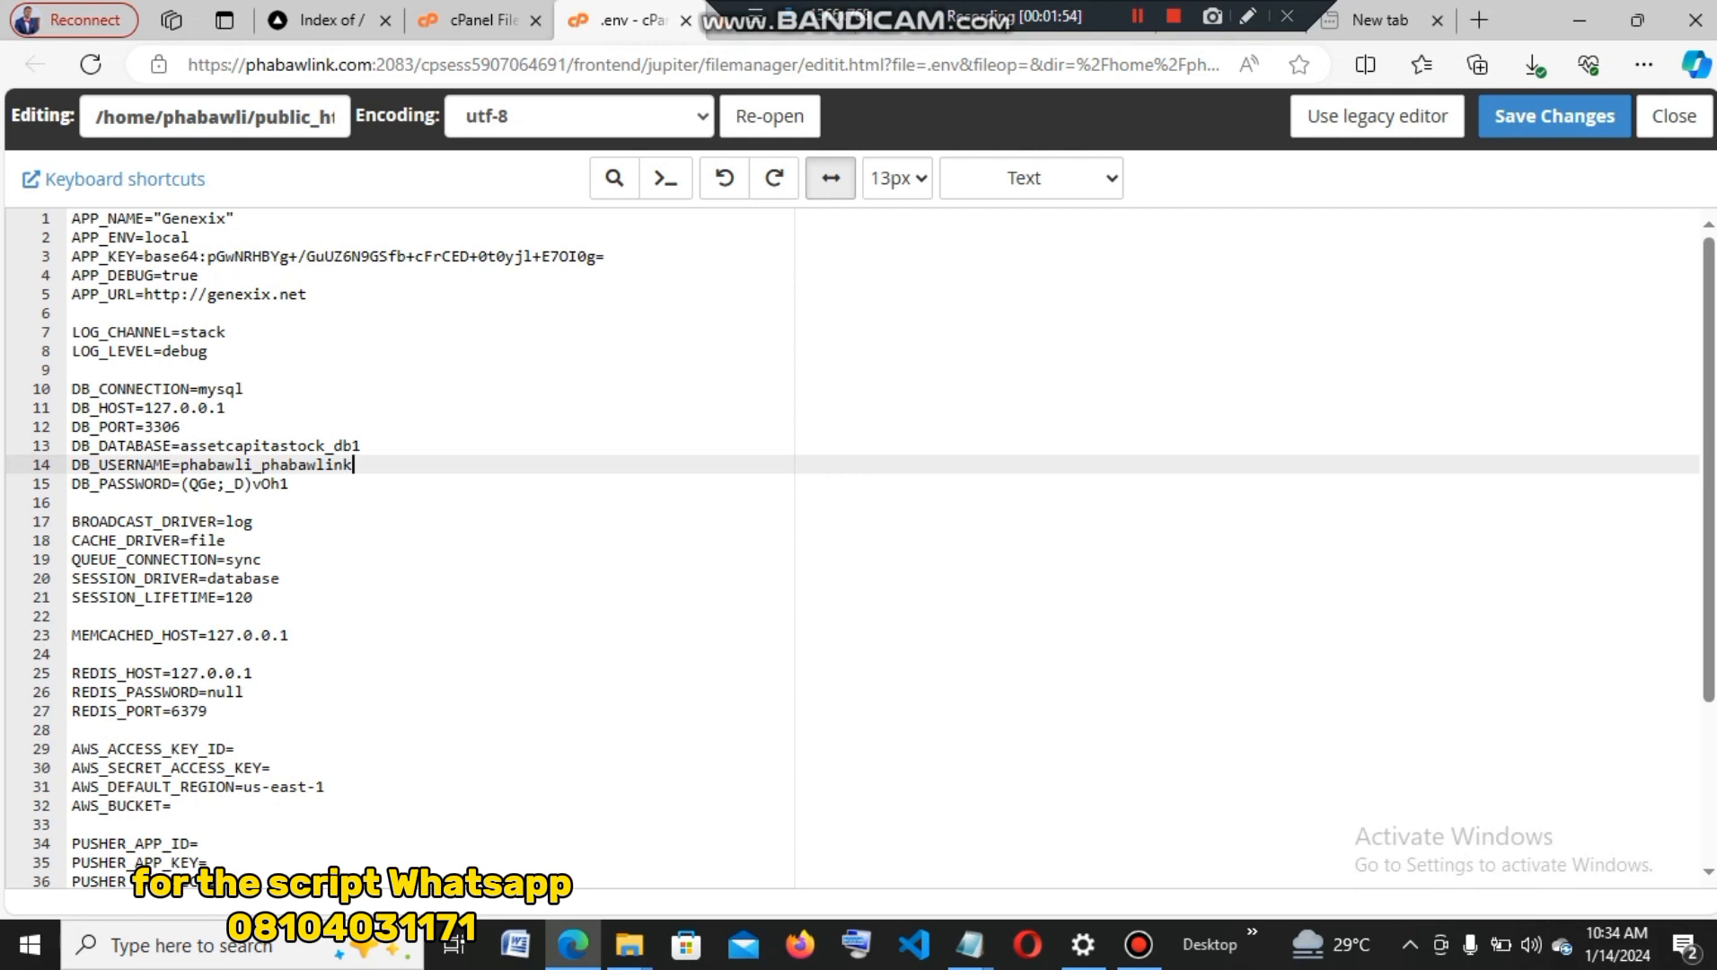
drag(181, 446, 362, 445)
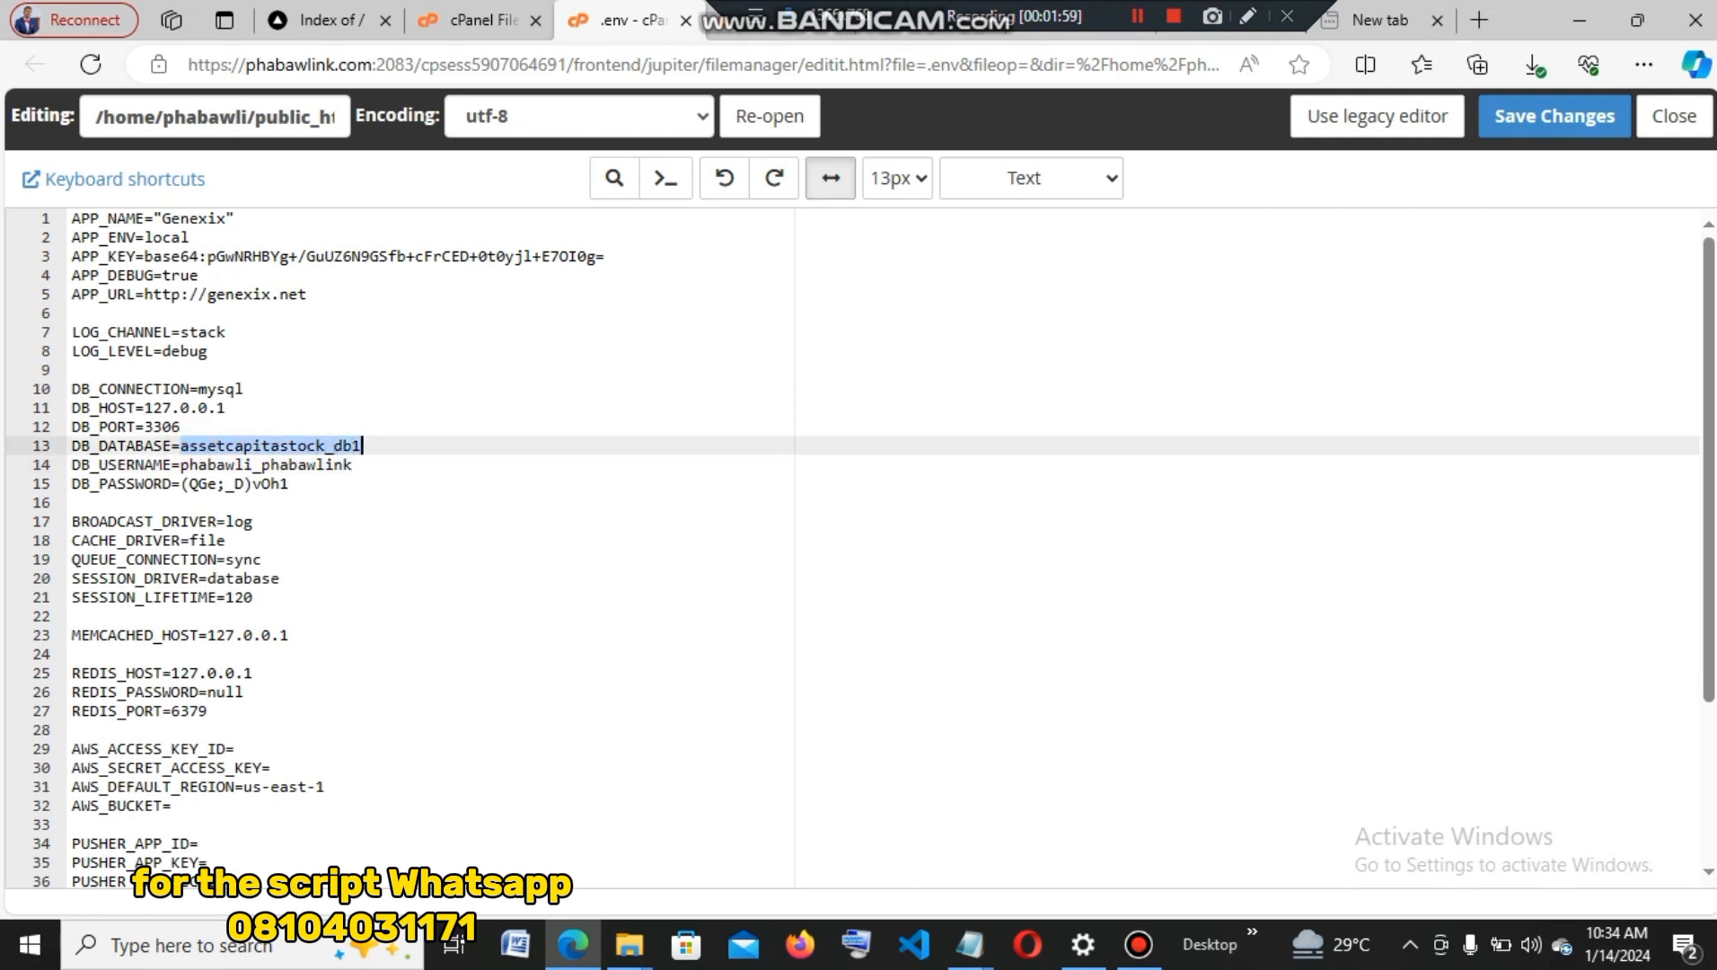
key(ctrl+v)
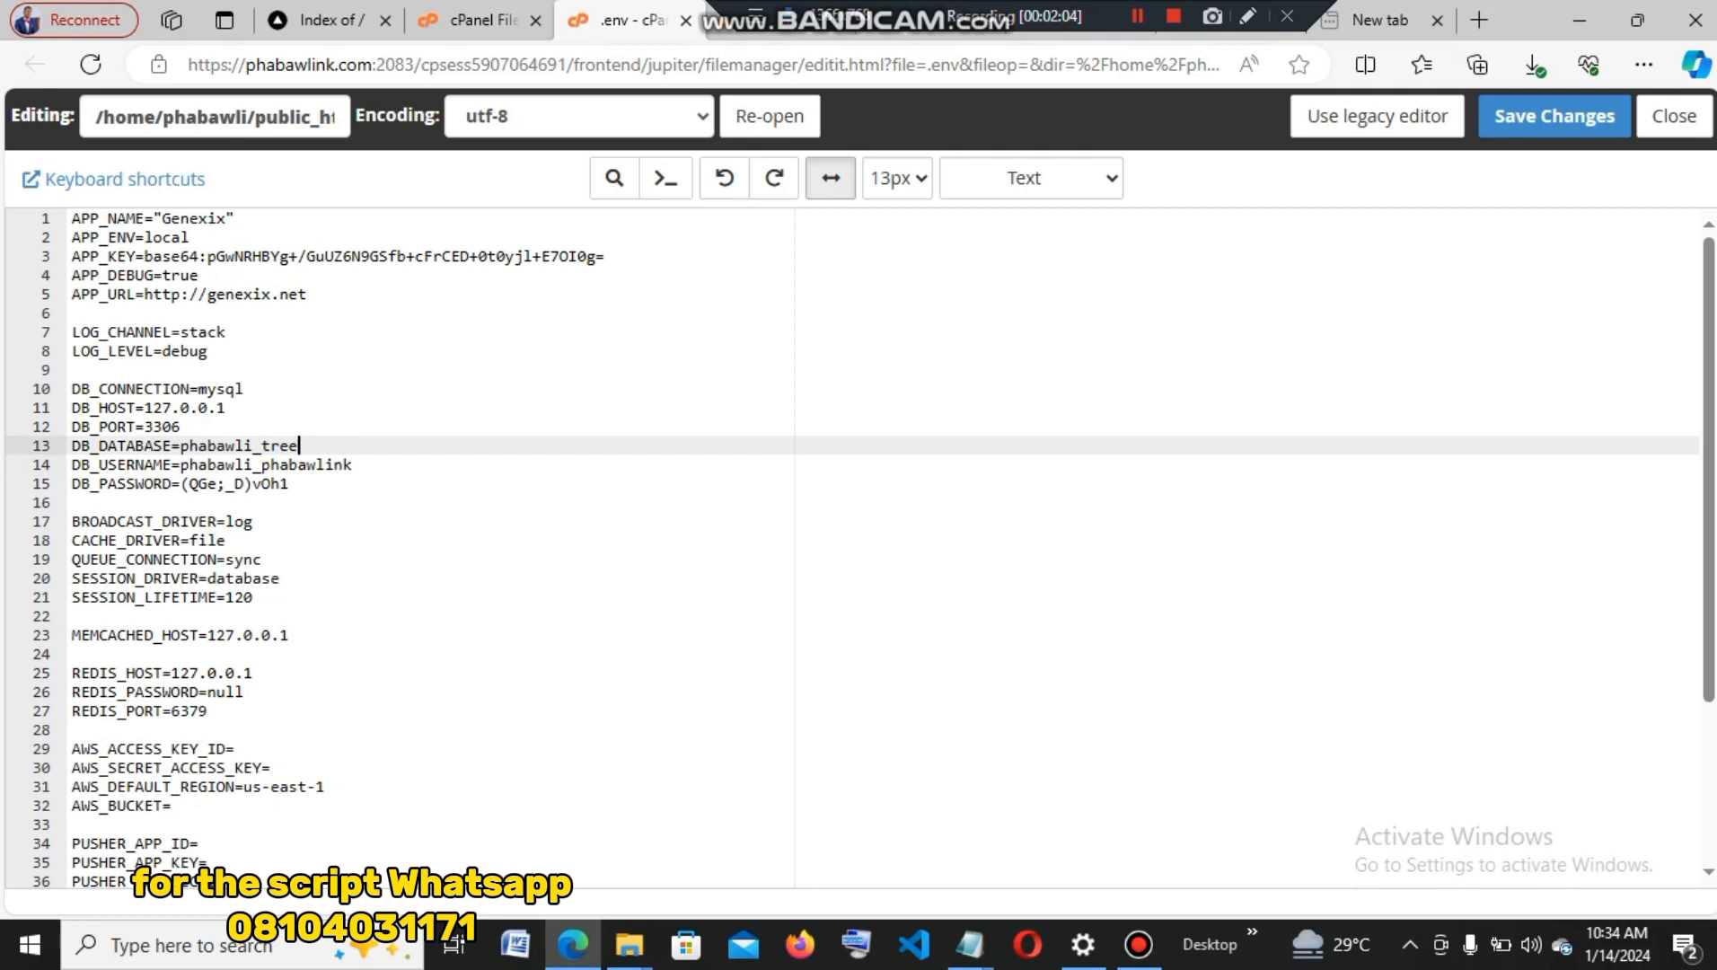
- Replace the DB_PASSWORD value with the database password copied from the notes
click(968, 945)
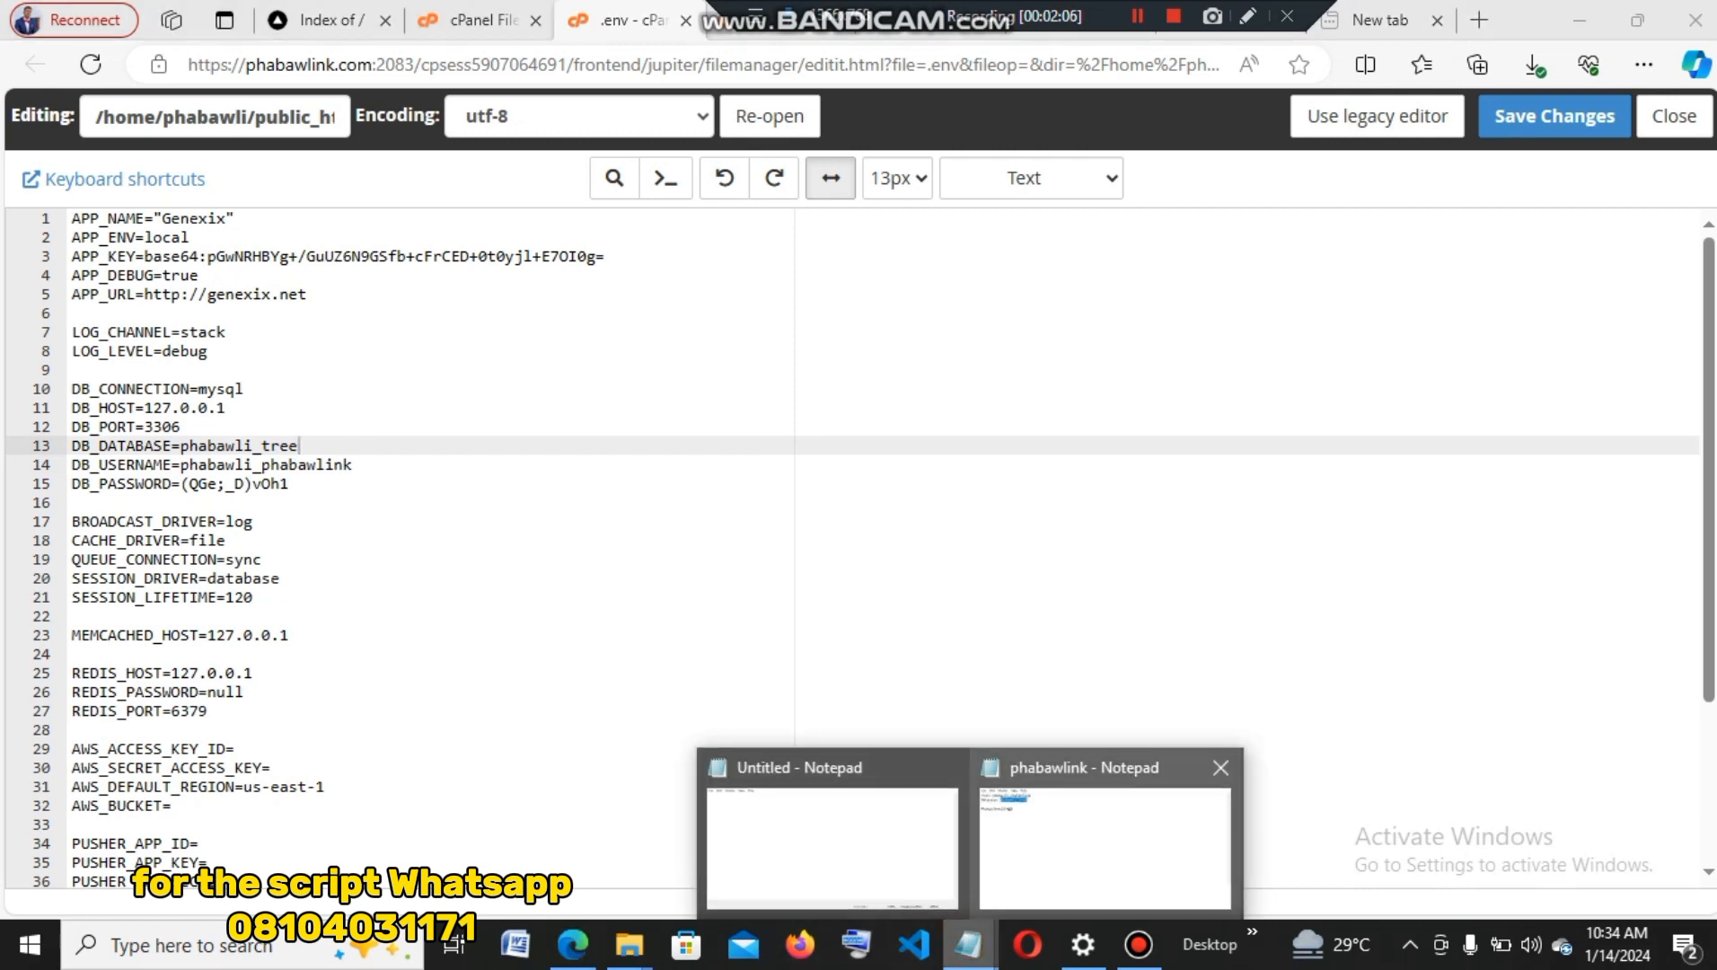
click(1105, 849)
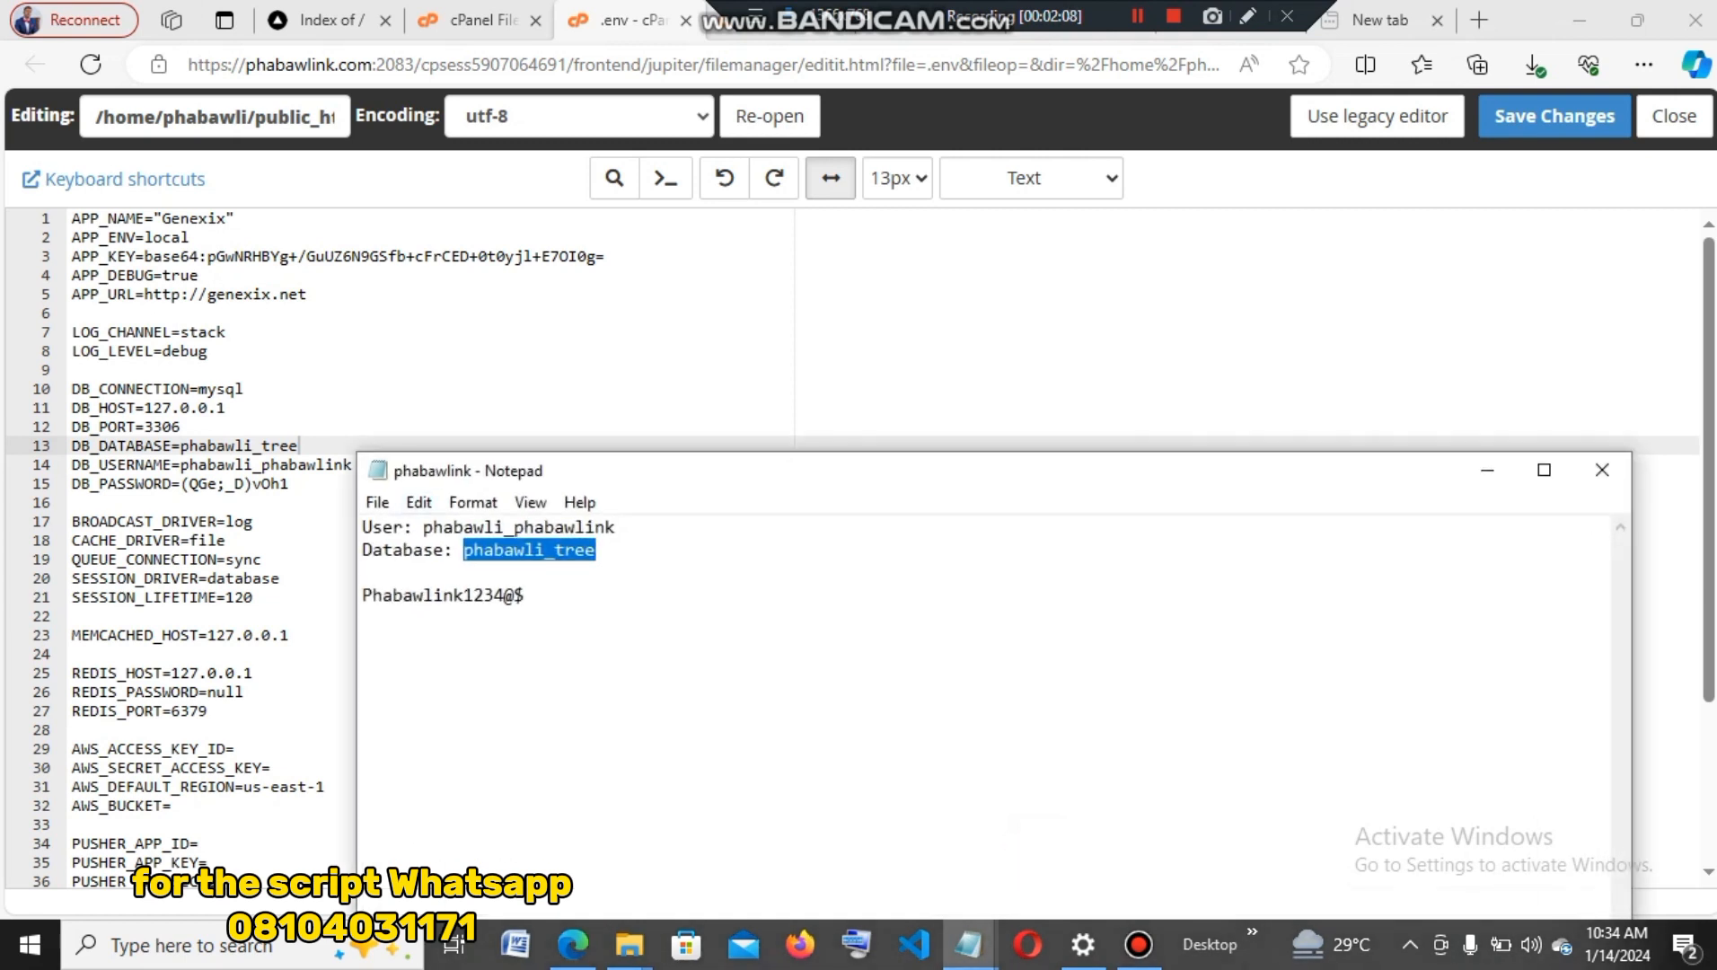
drag(362, 594, 524, 596)
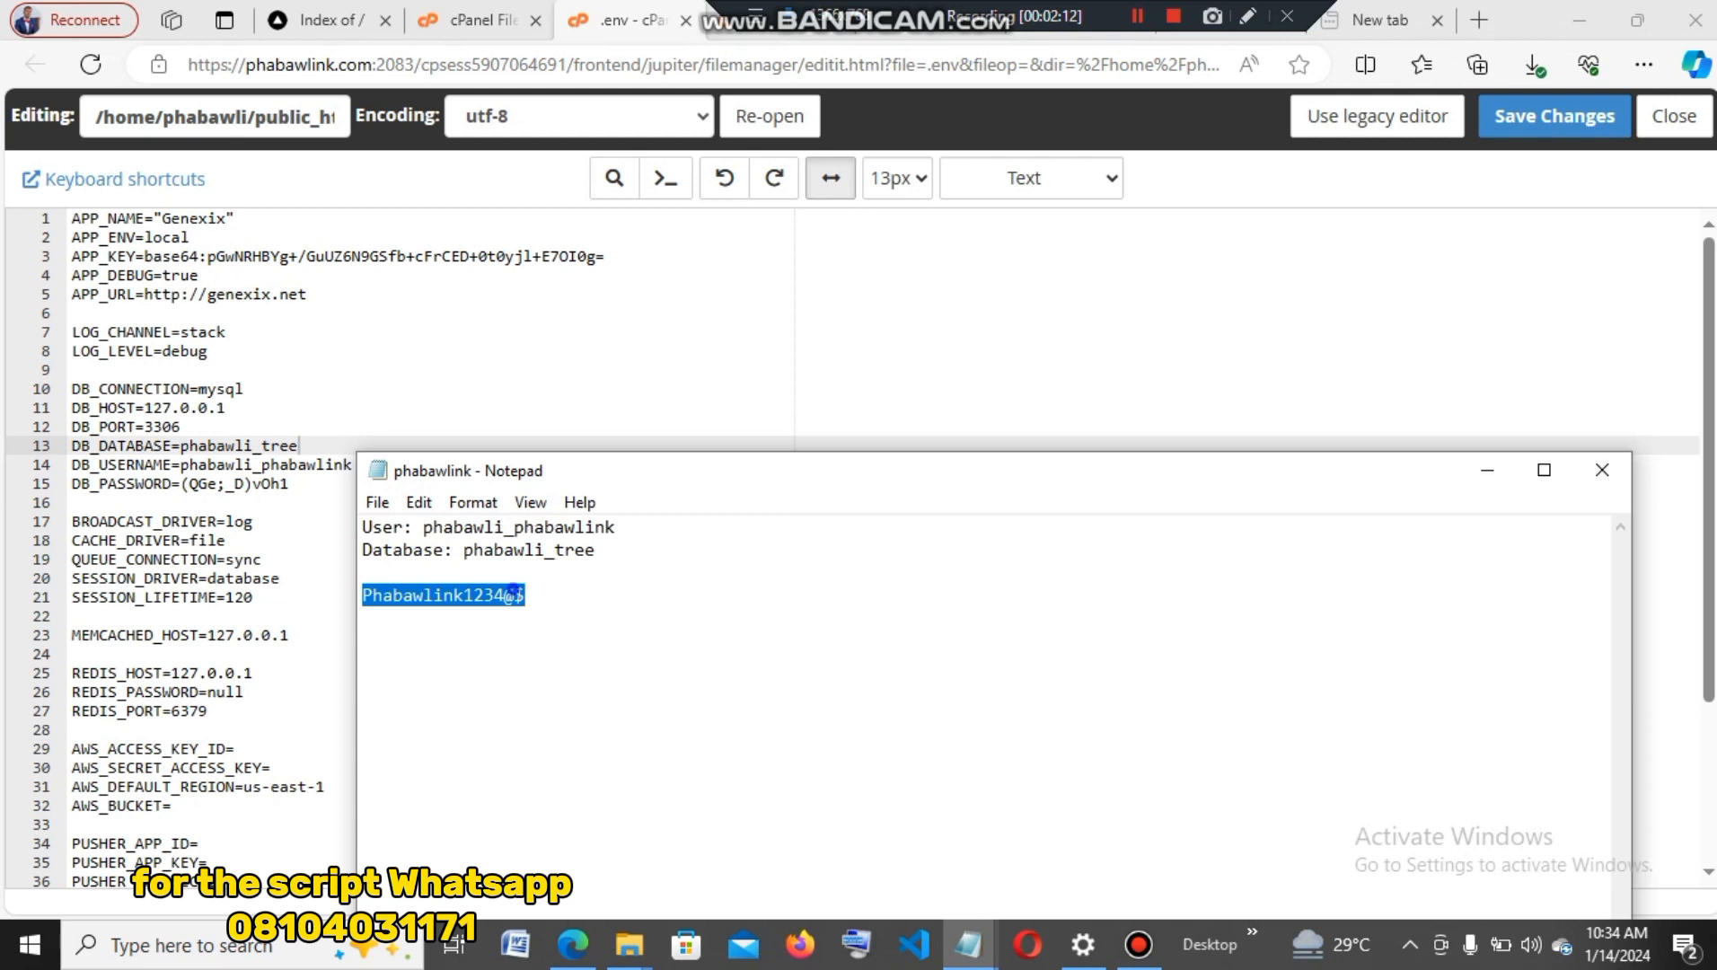
right_click(521, 592)
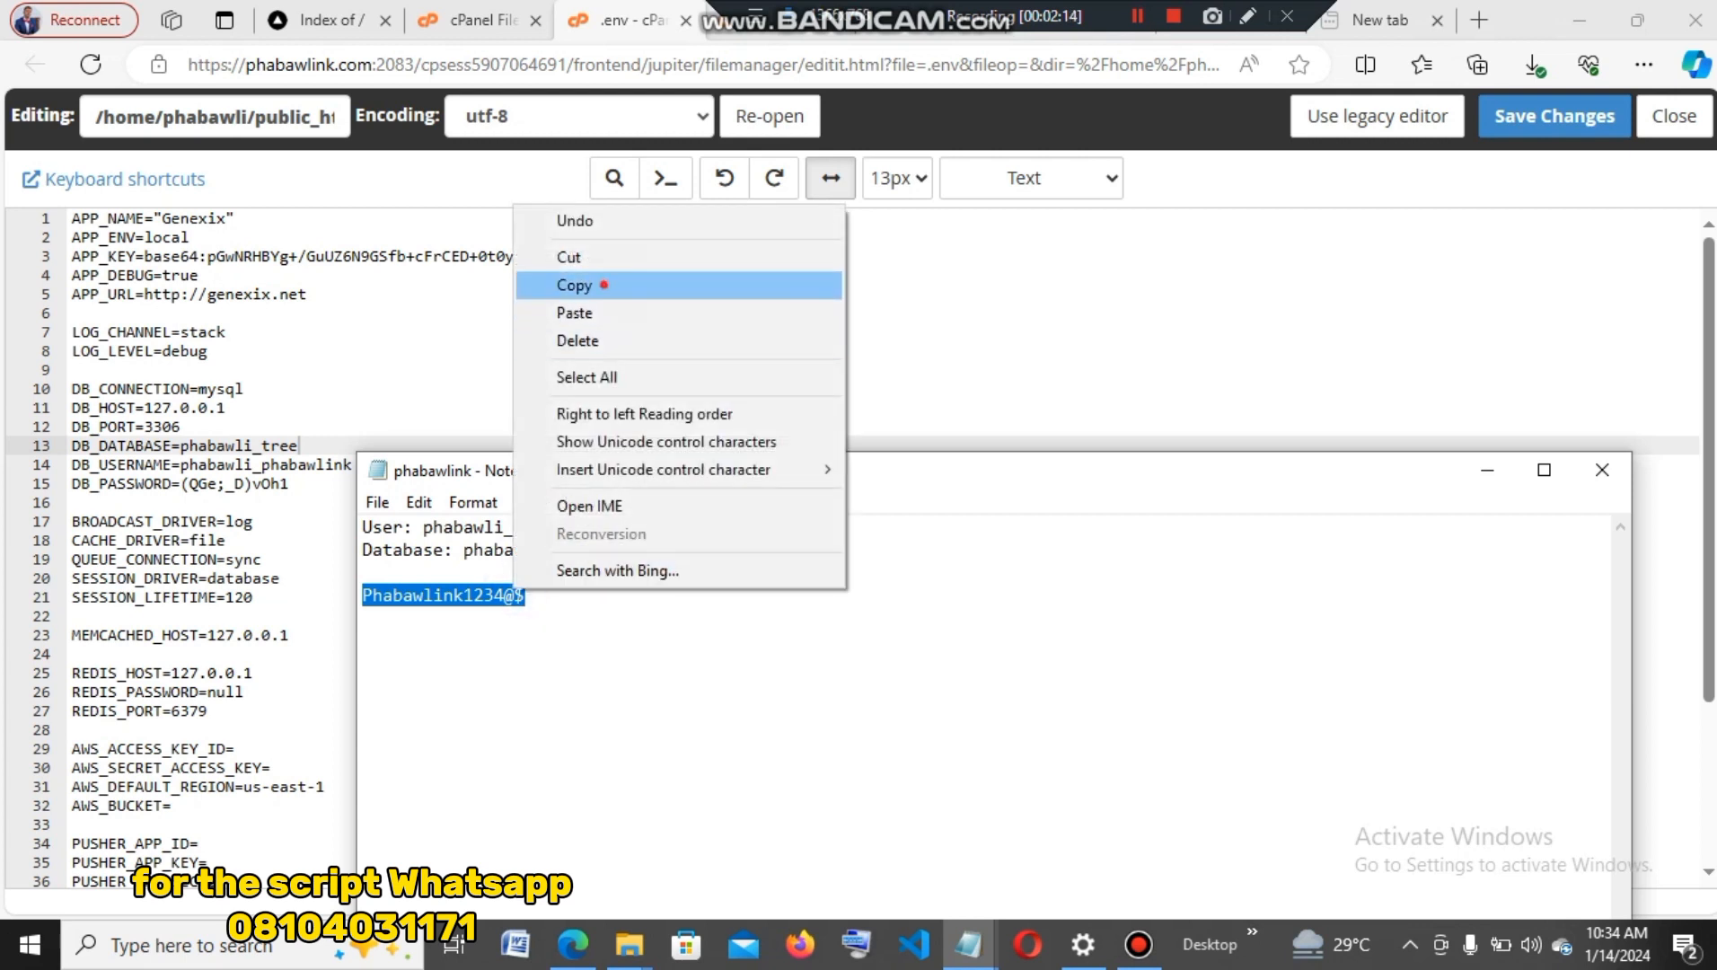
click(603, 284)
click(1488, 470)
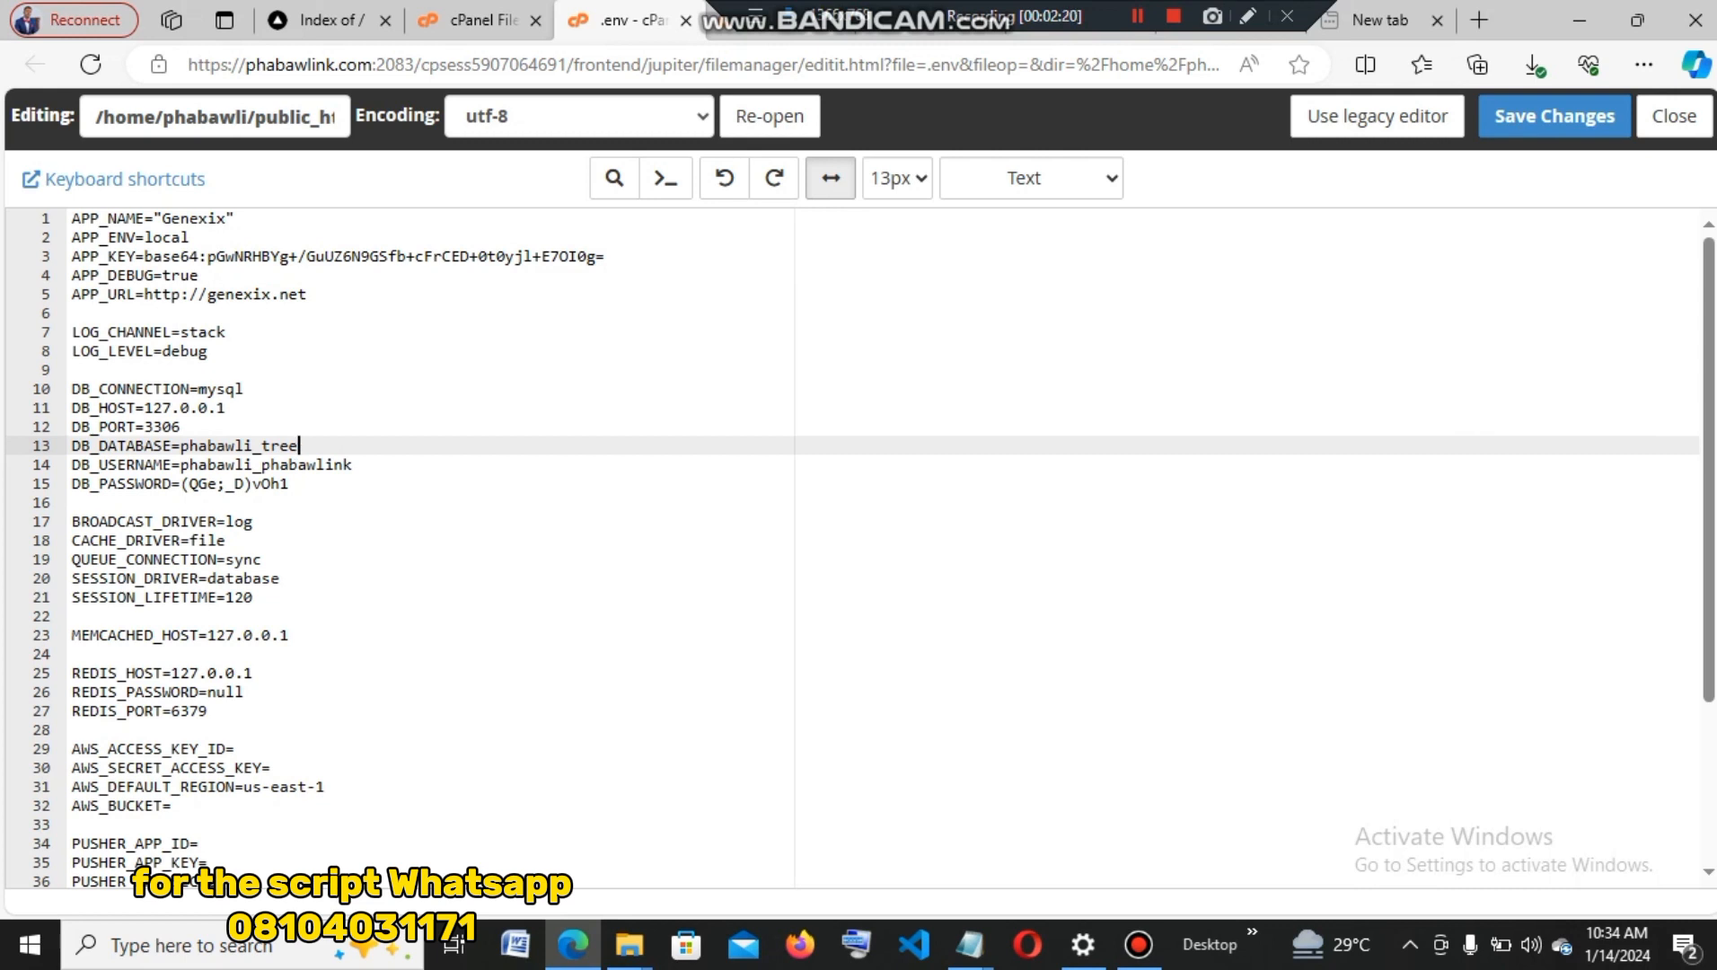
drag(180, 483, 291, 485)
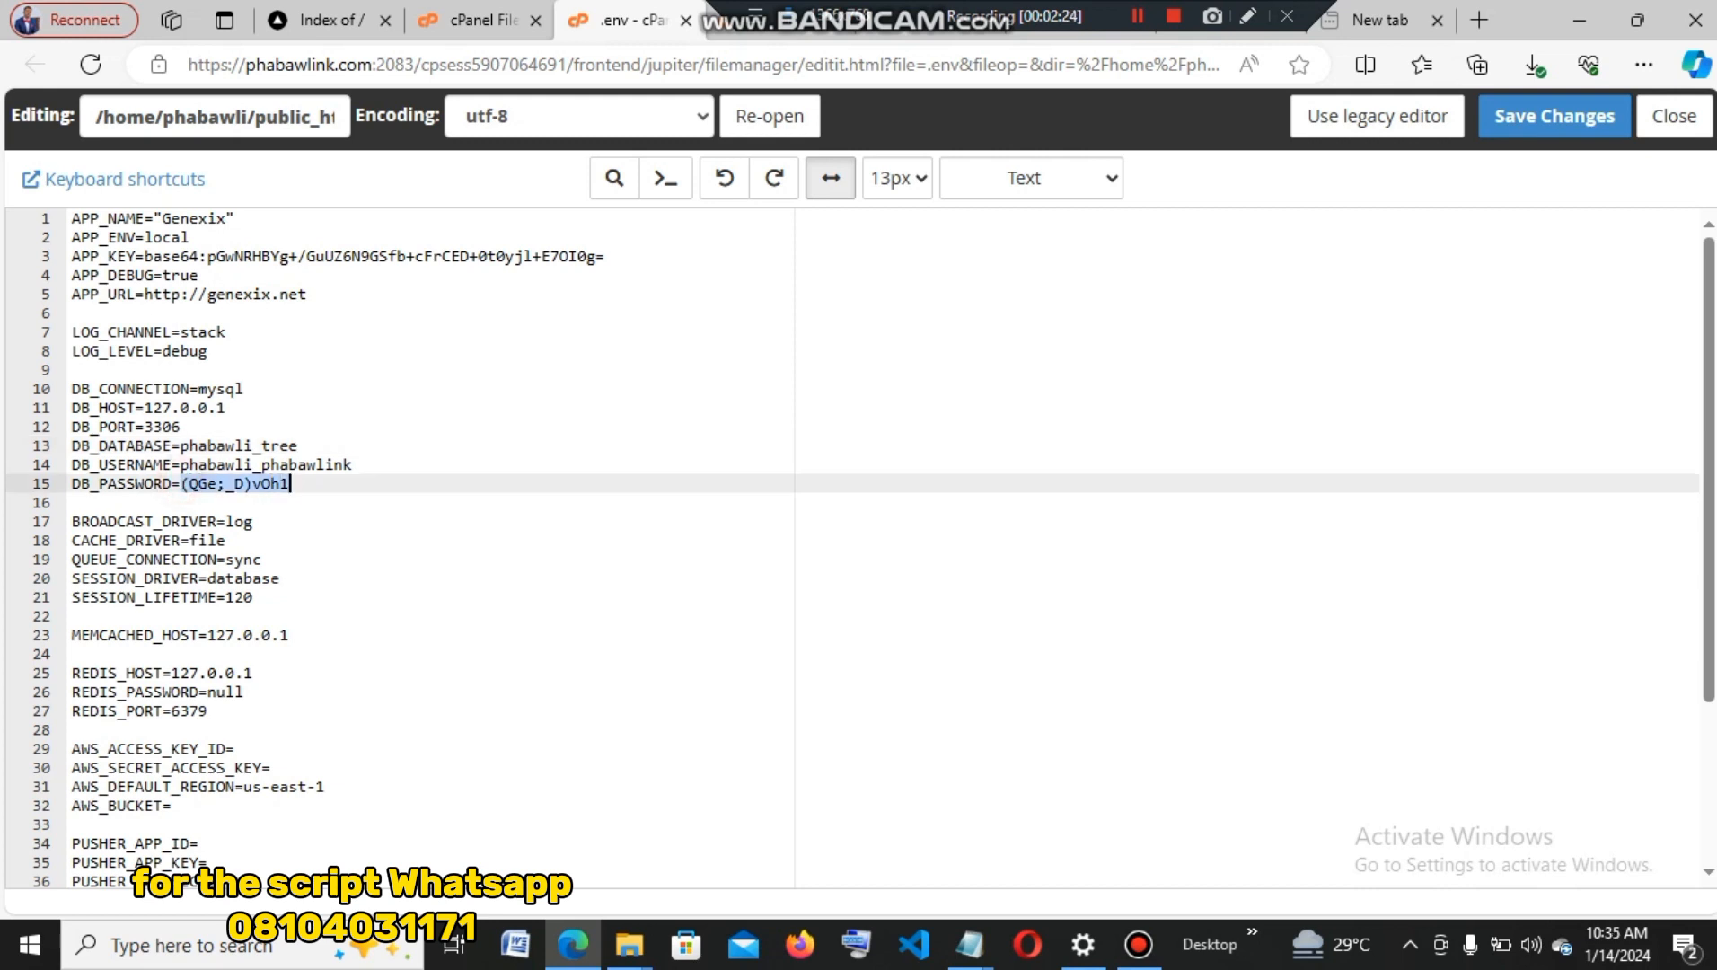
key(ctrl+v)
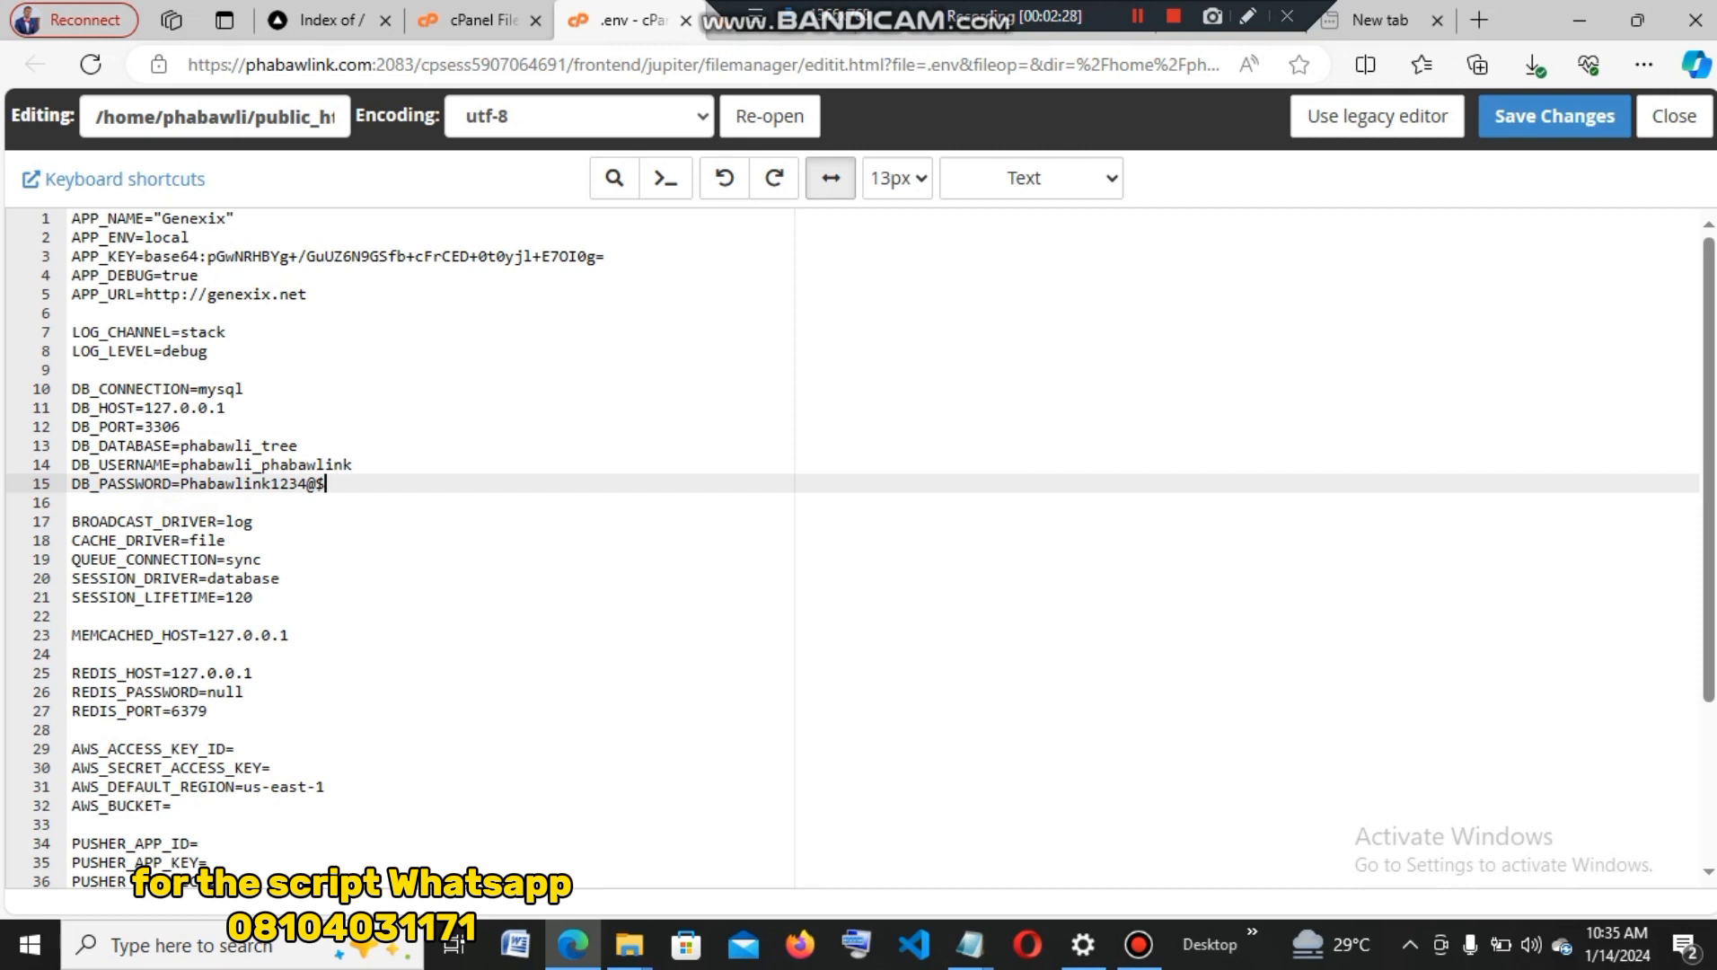
click(1139, 18)
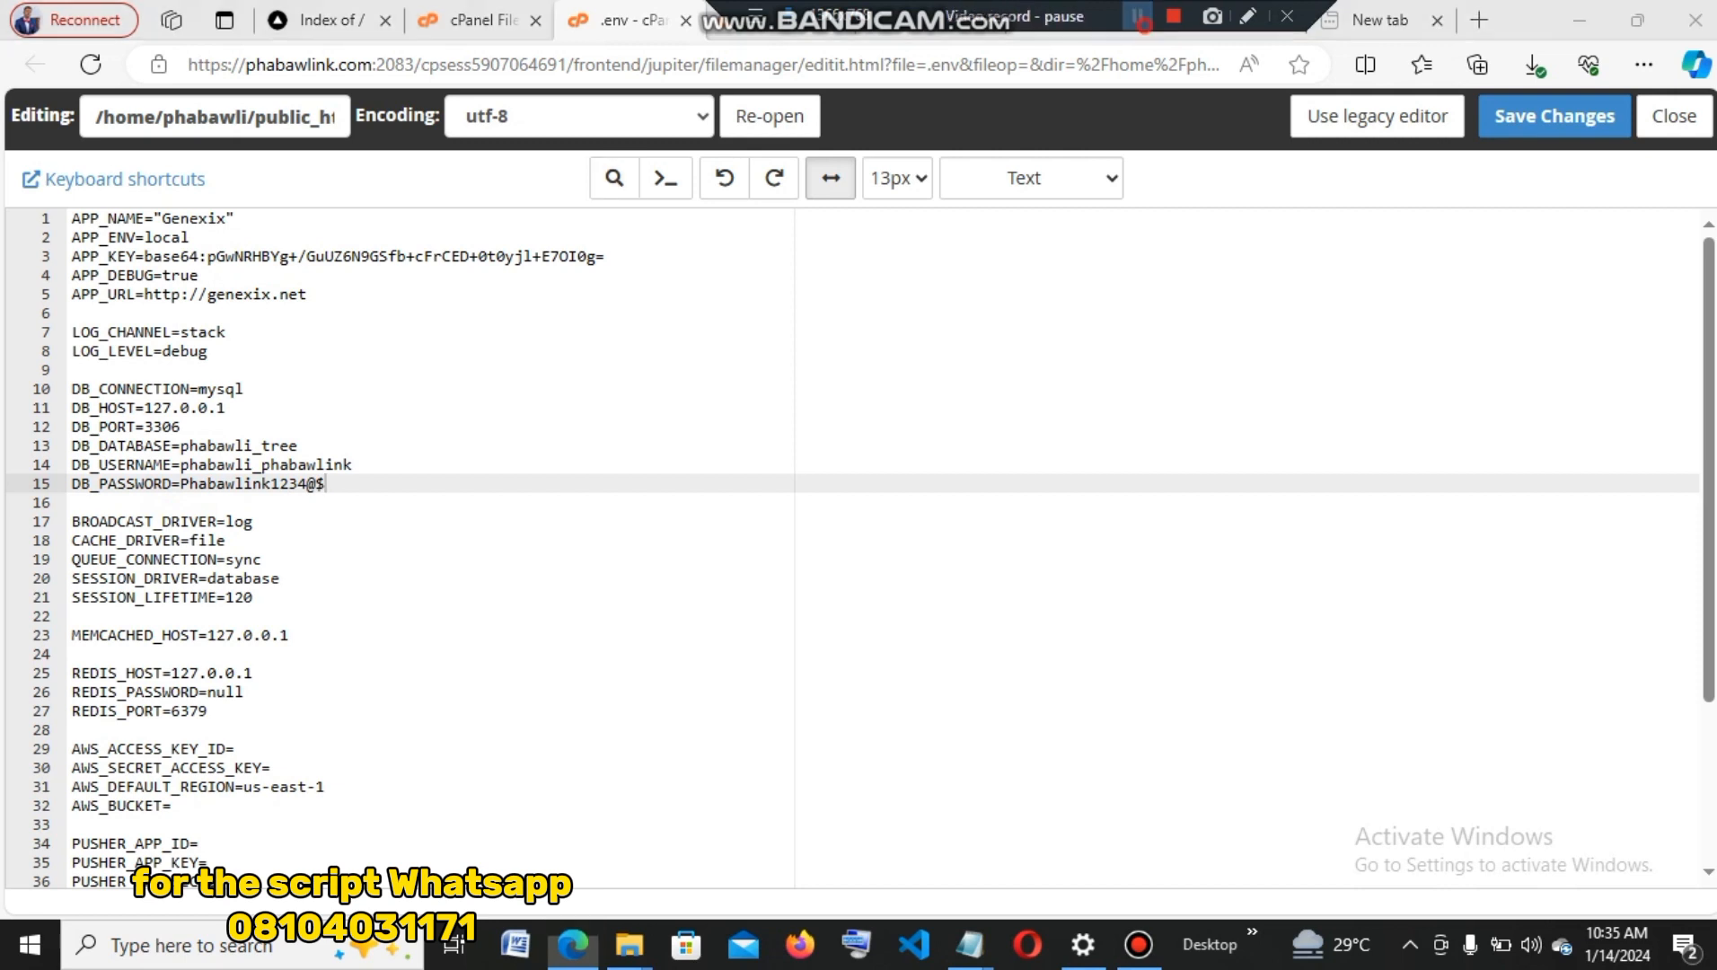
click(1139, 18)
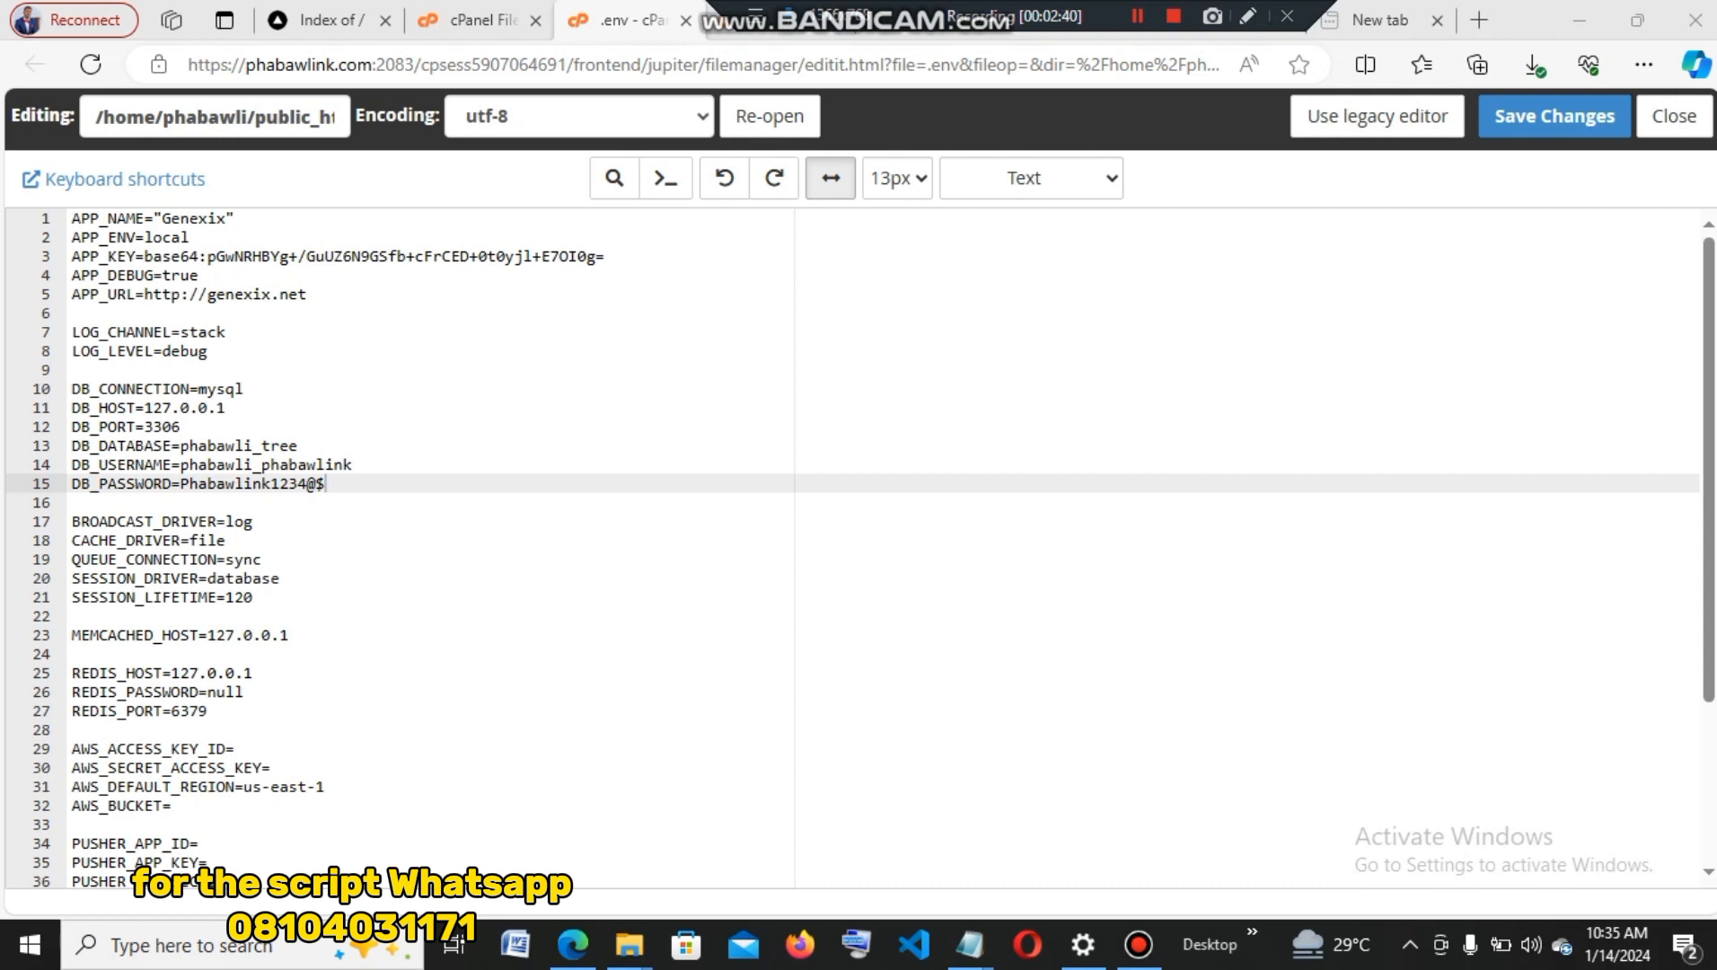
- Replace the old domain in APP_URL on line 5 with phabawlink.com
drag(207, 294, 72, 312)
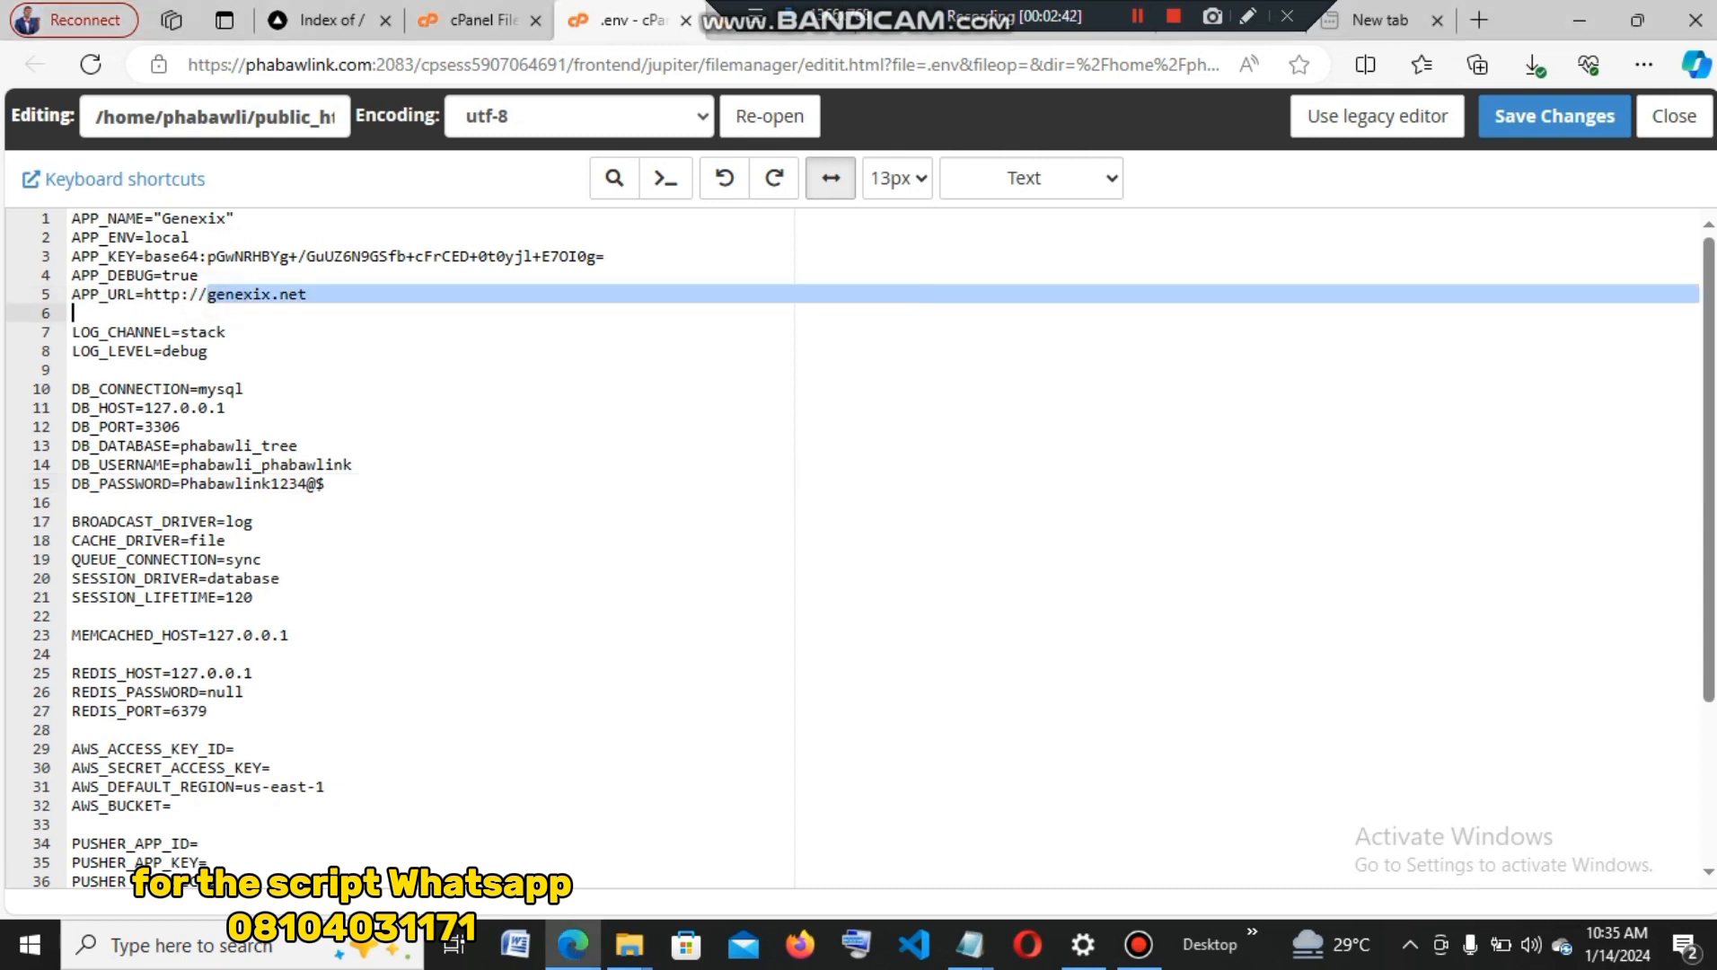
key(shift+Left)
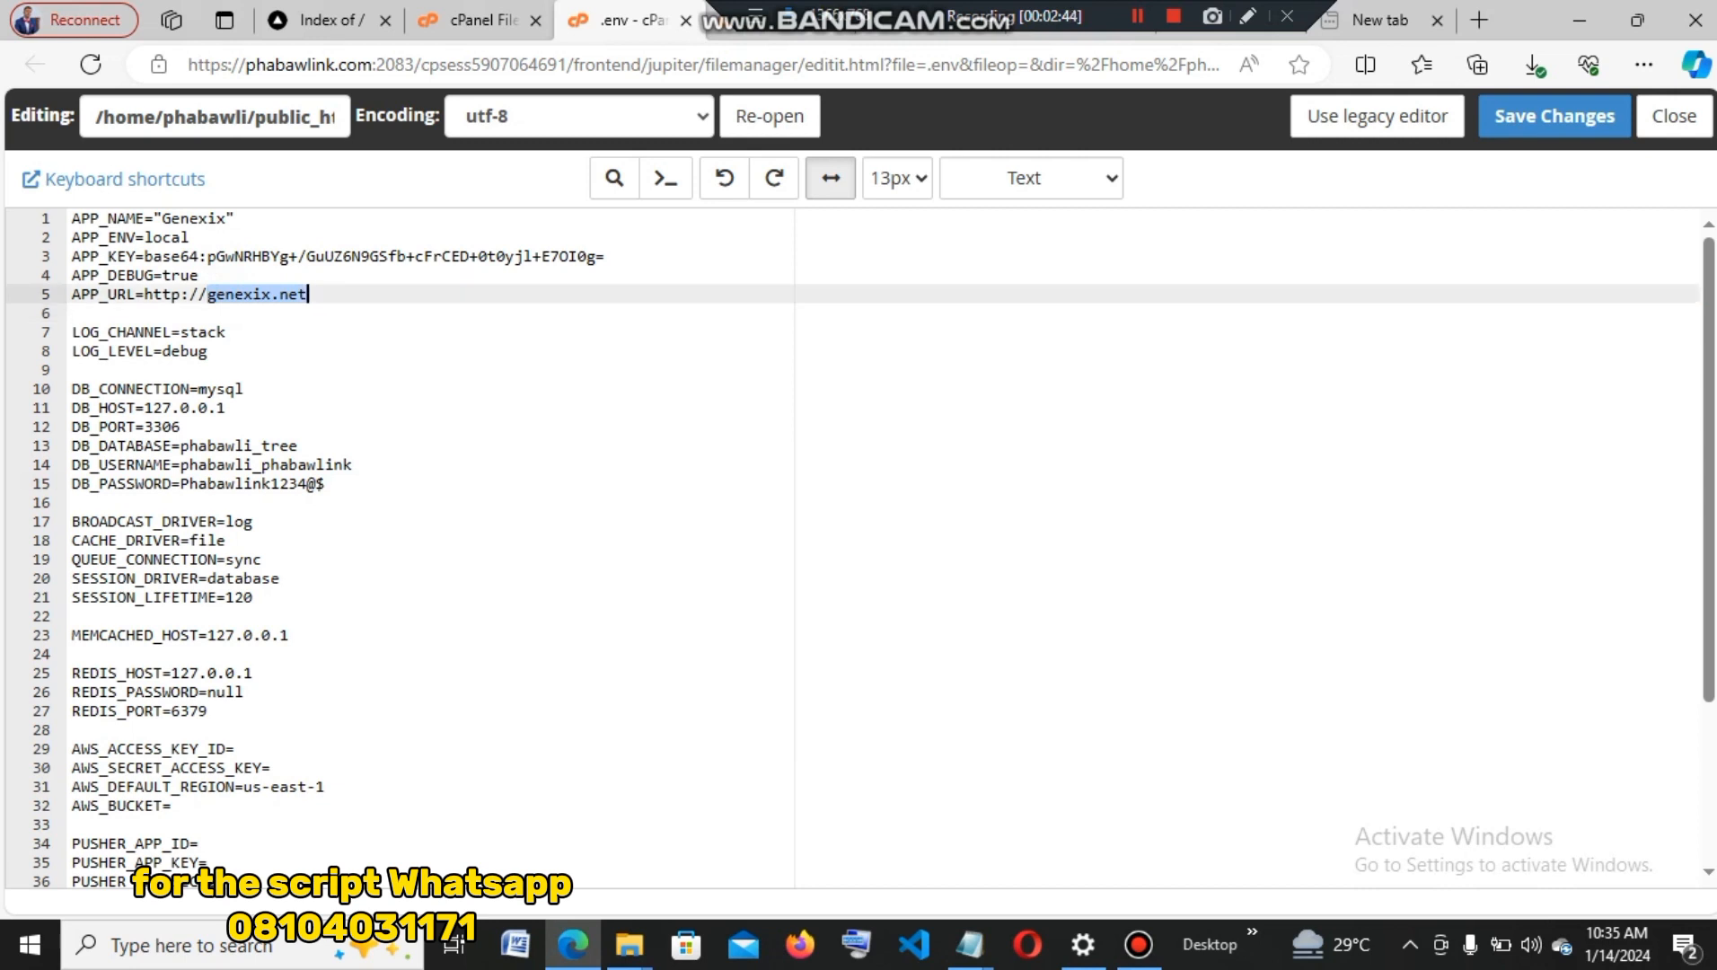
key(BackSpace)
text(ph)
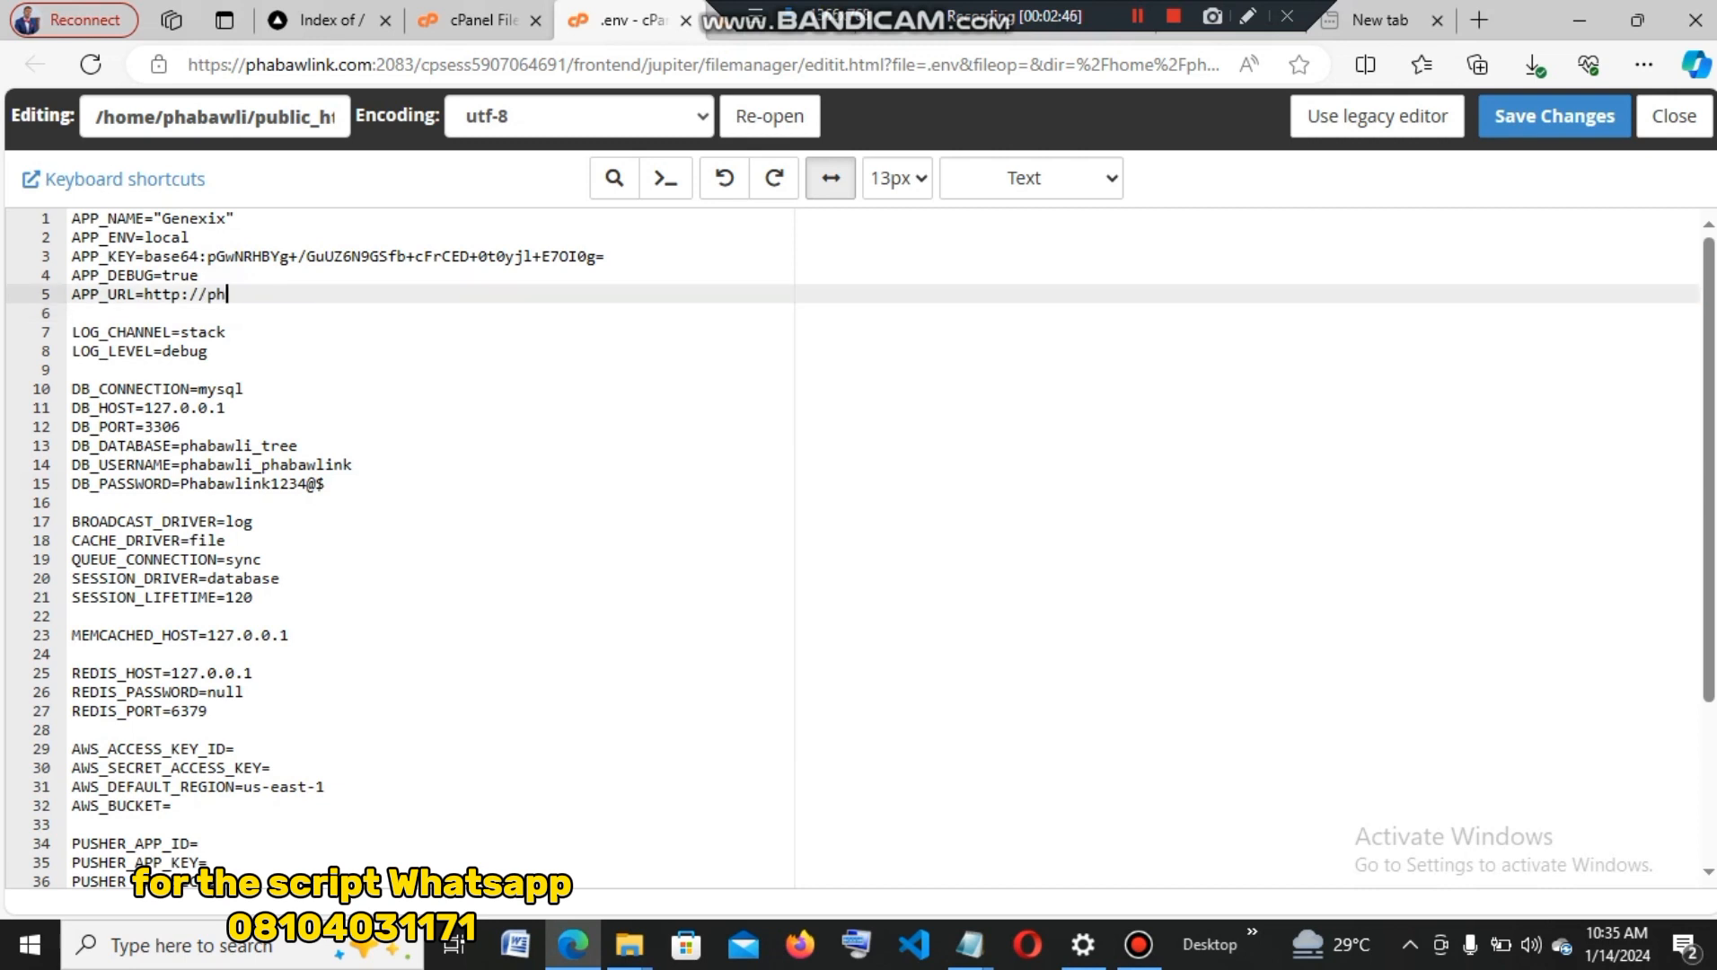
text(abawlink.com)
- Save the edited .env file and open a new browser tab
click(1138, 16)
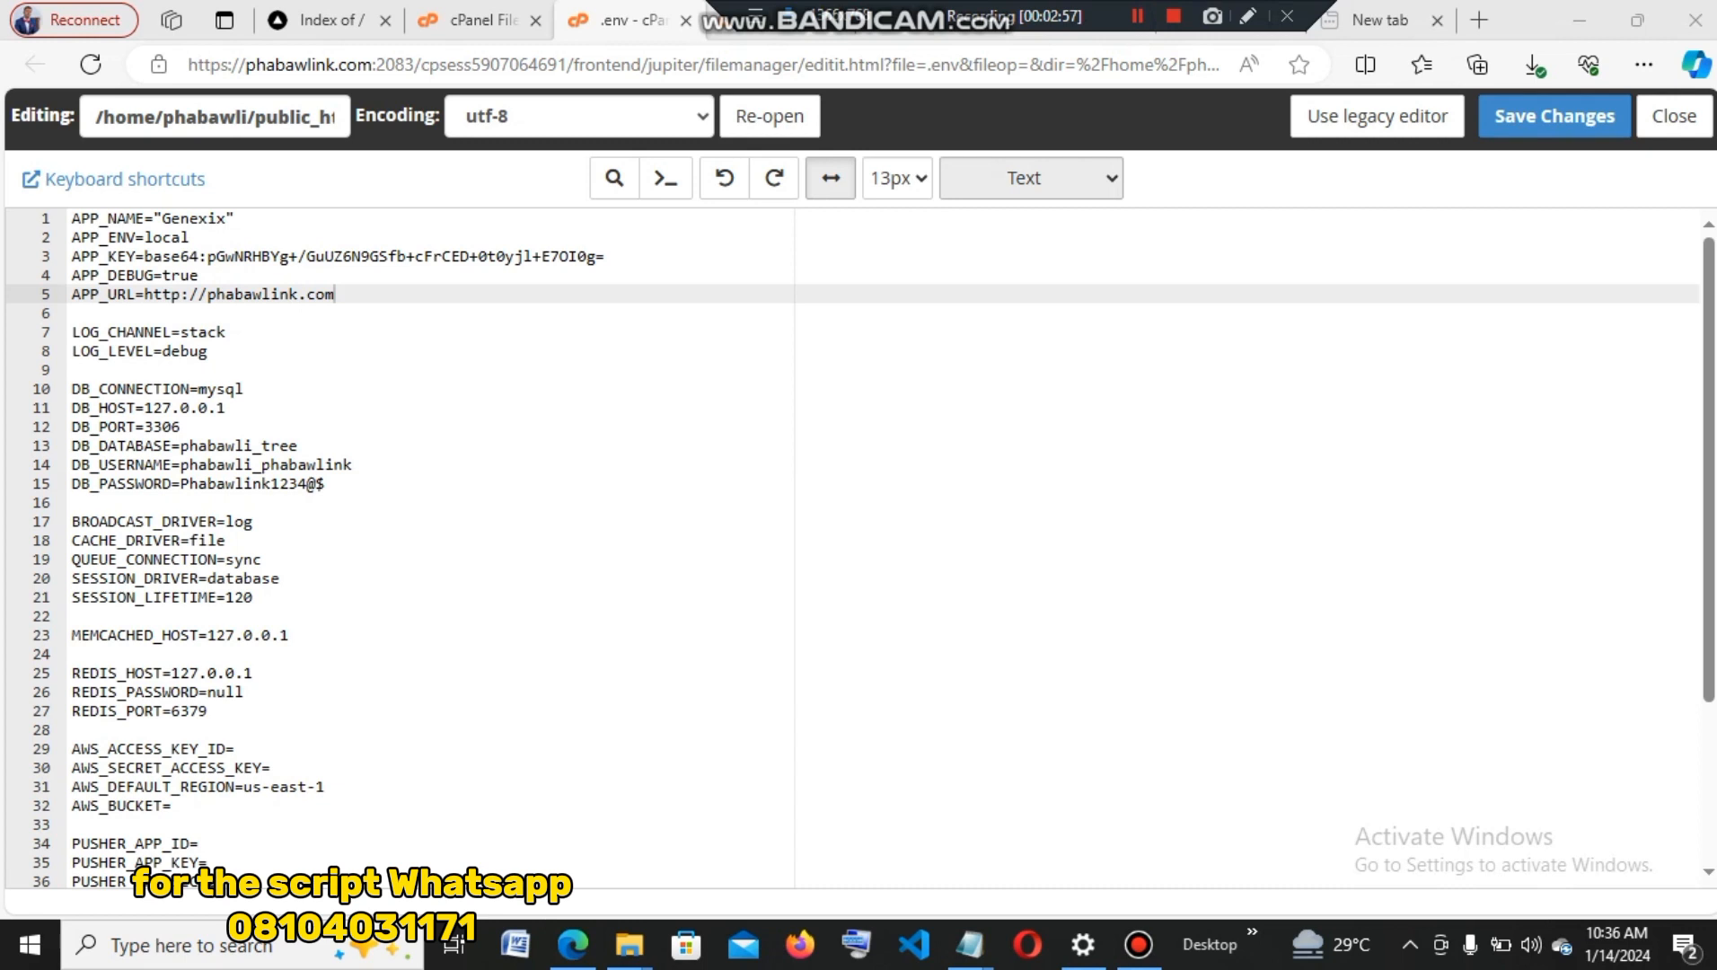
click(1572, 123)
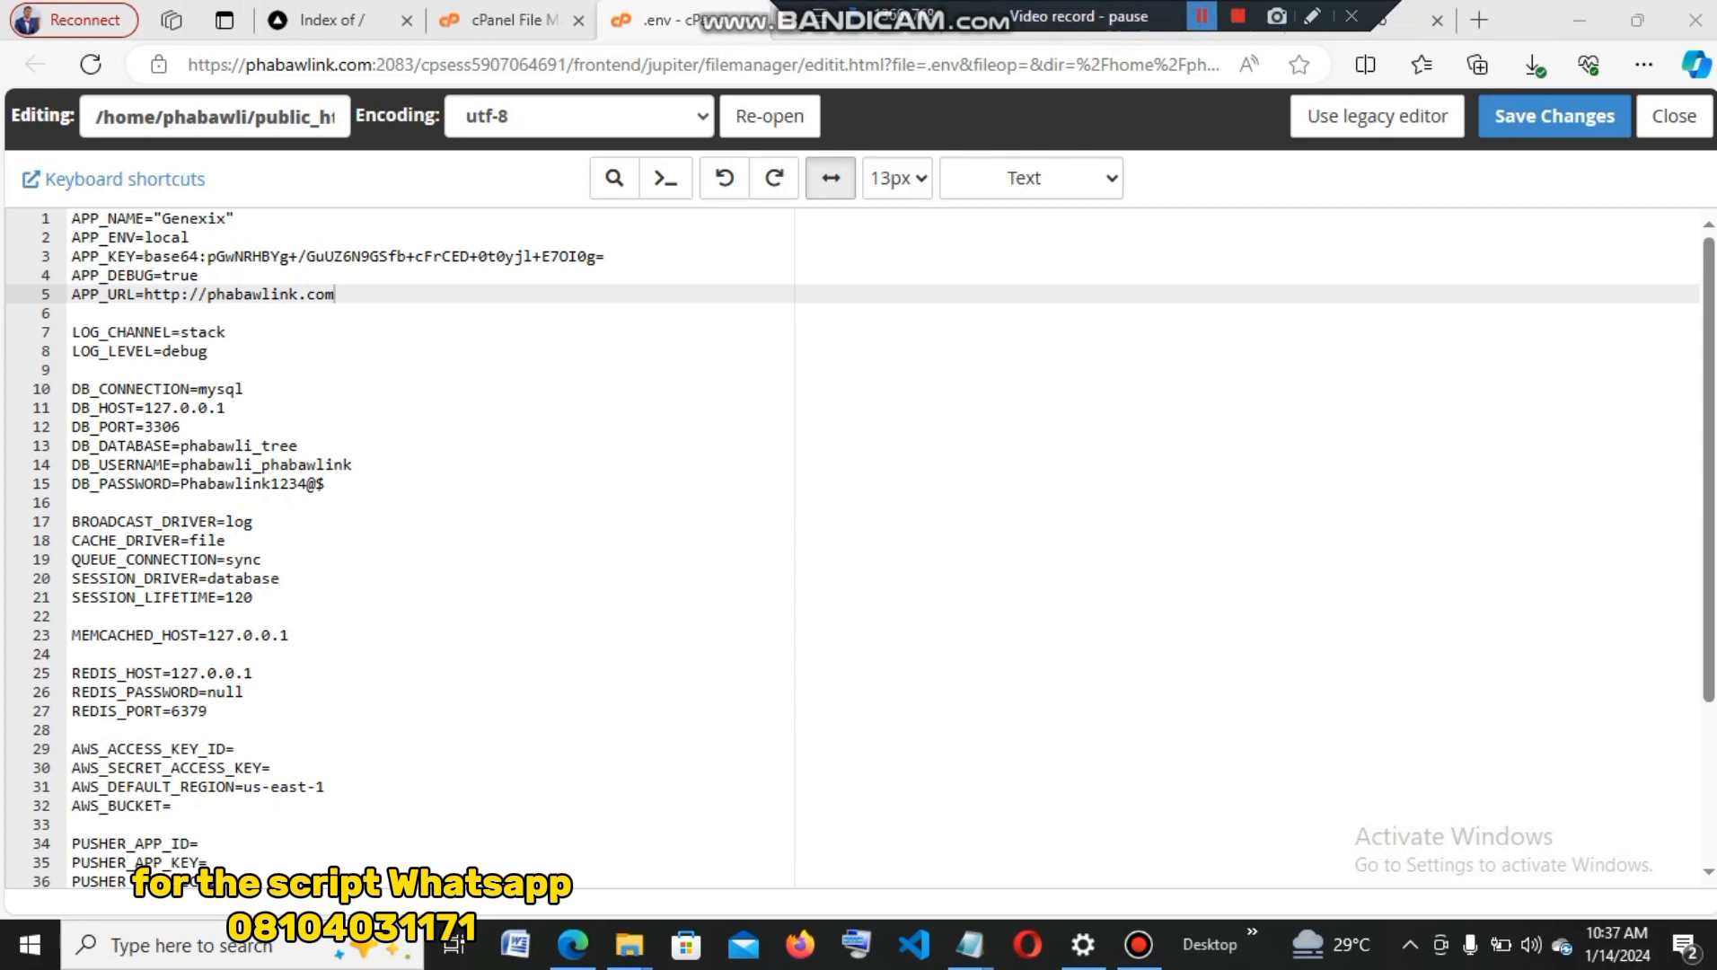
drag(1107, 26, 727, 29)
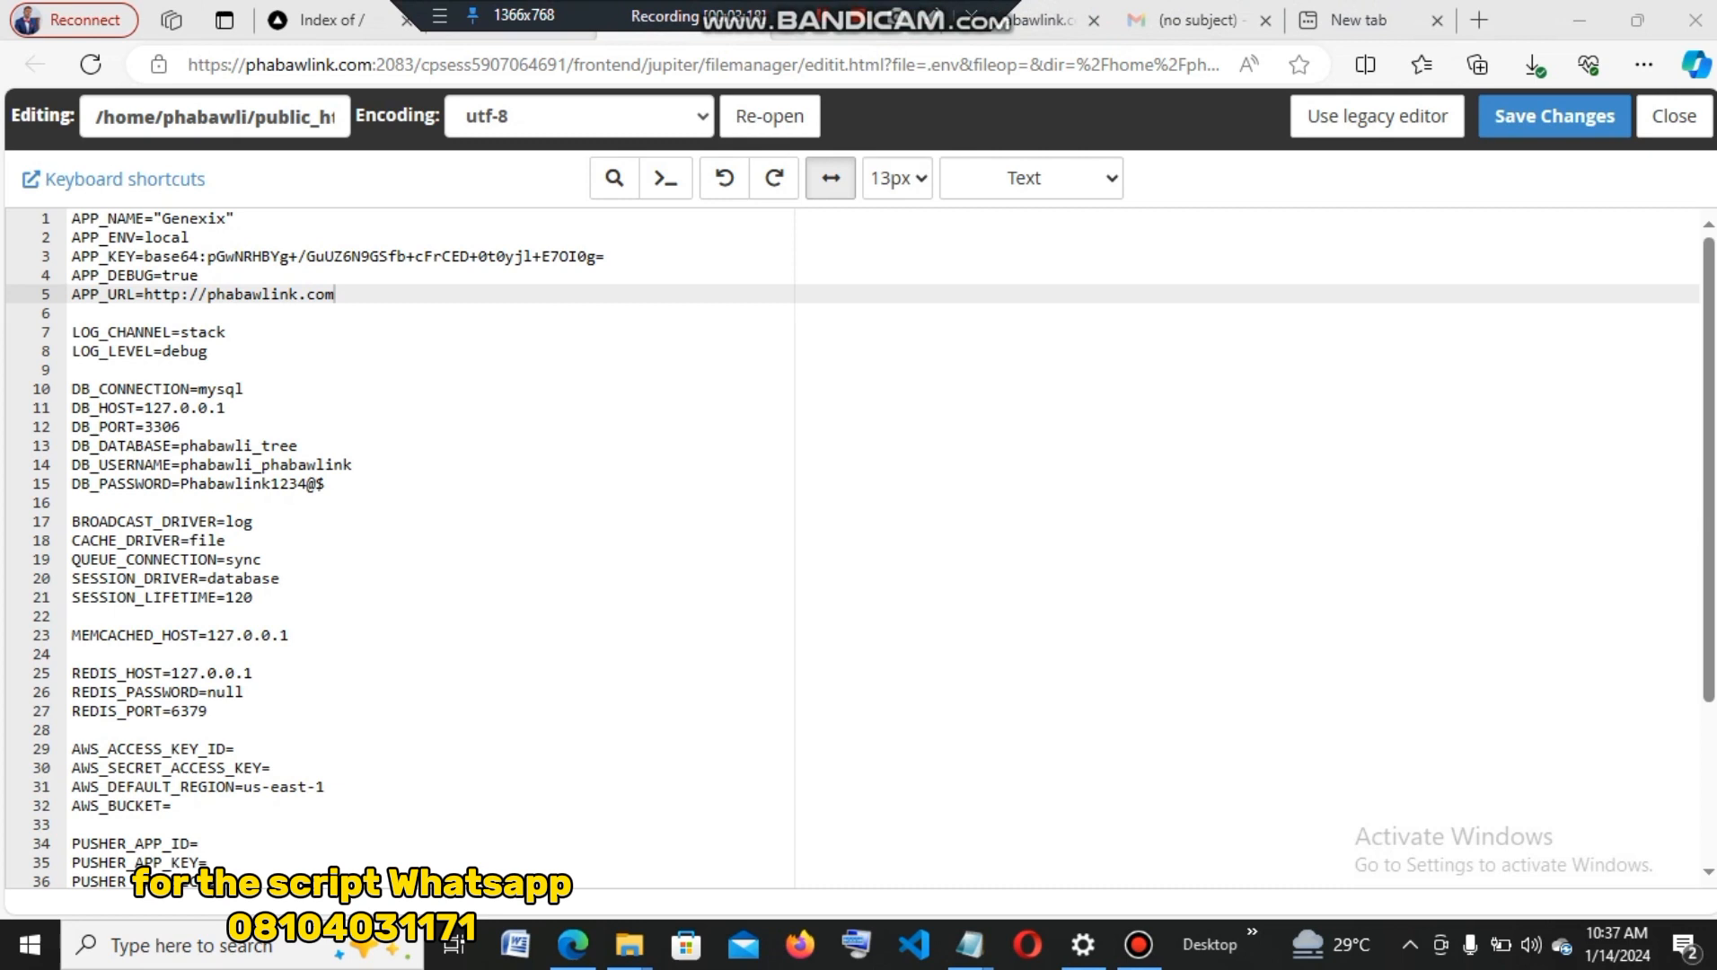
click(1345, 20)
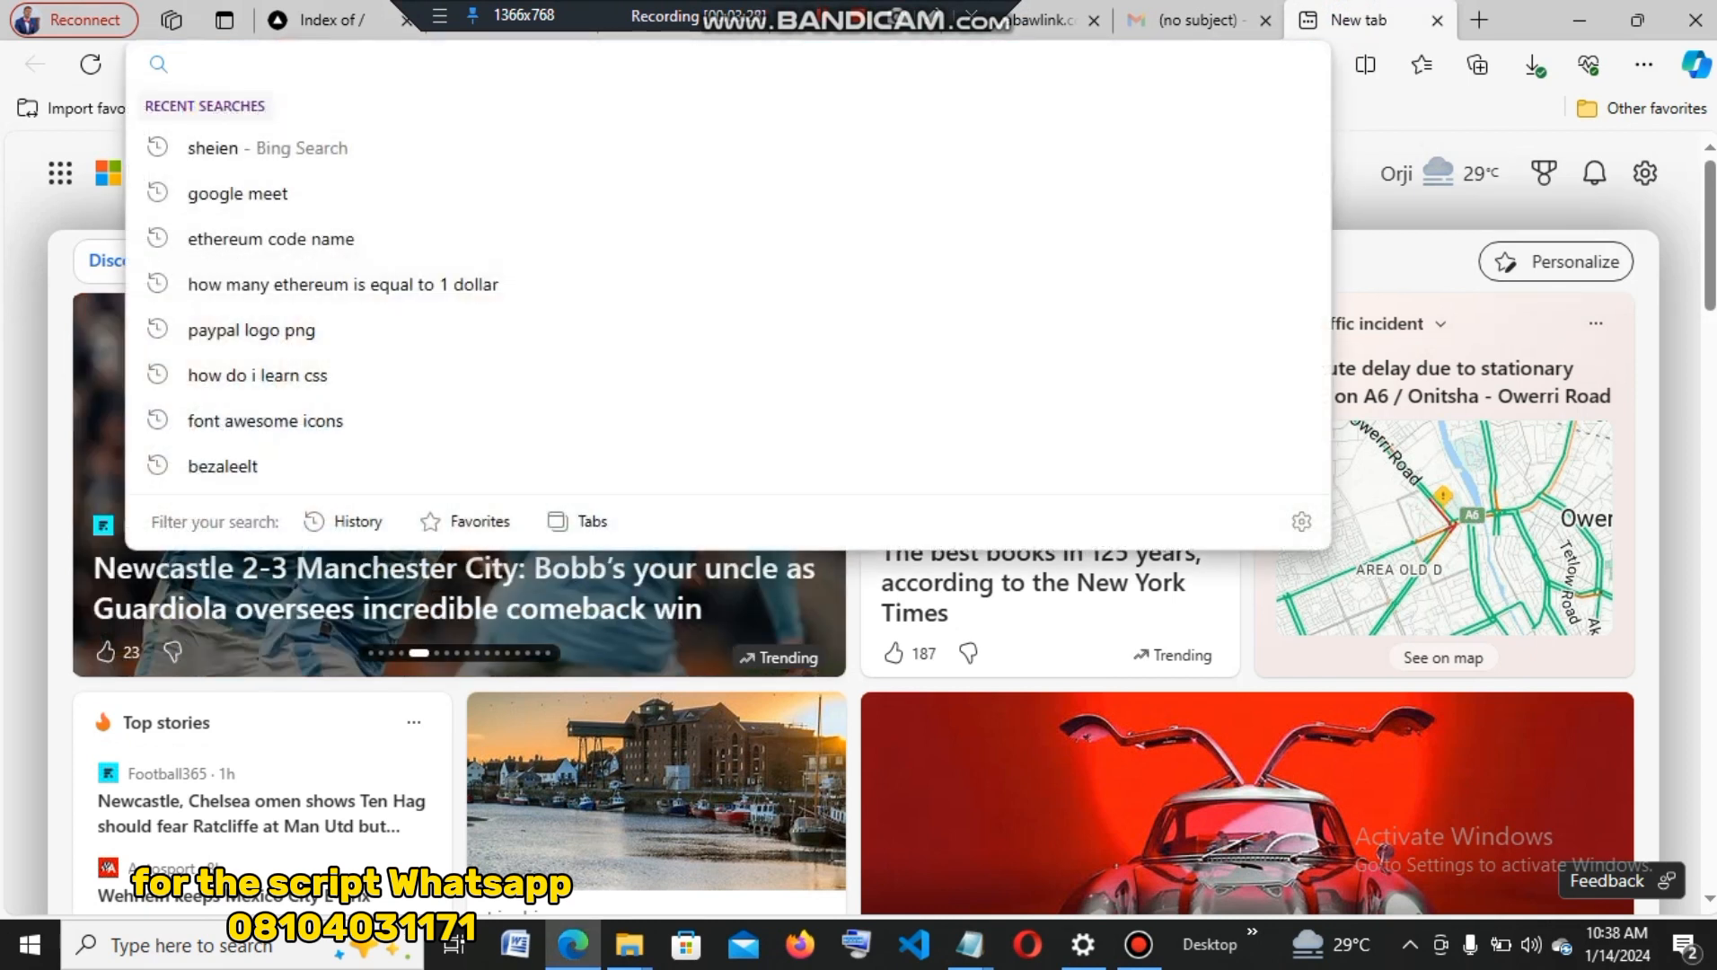
- Load phabawlink.com in the new Edge tab
text(p)
text(abawlink.com)
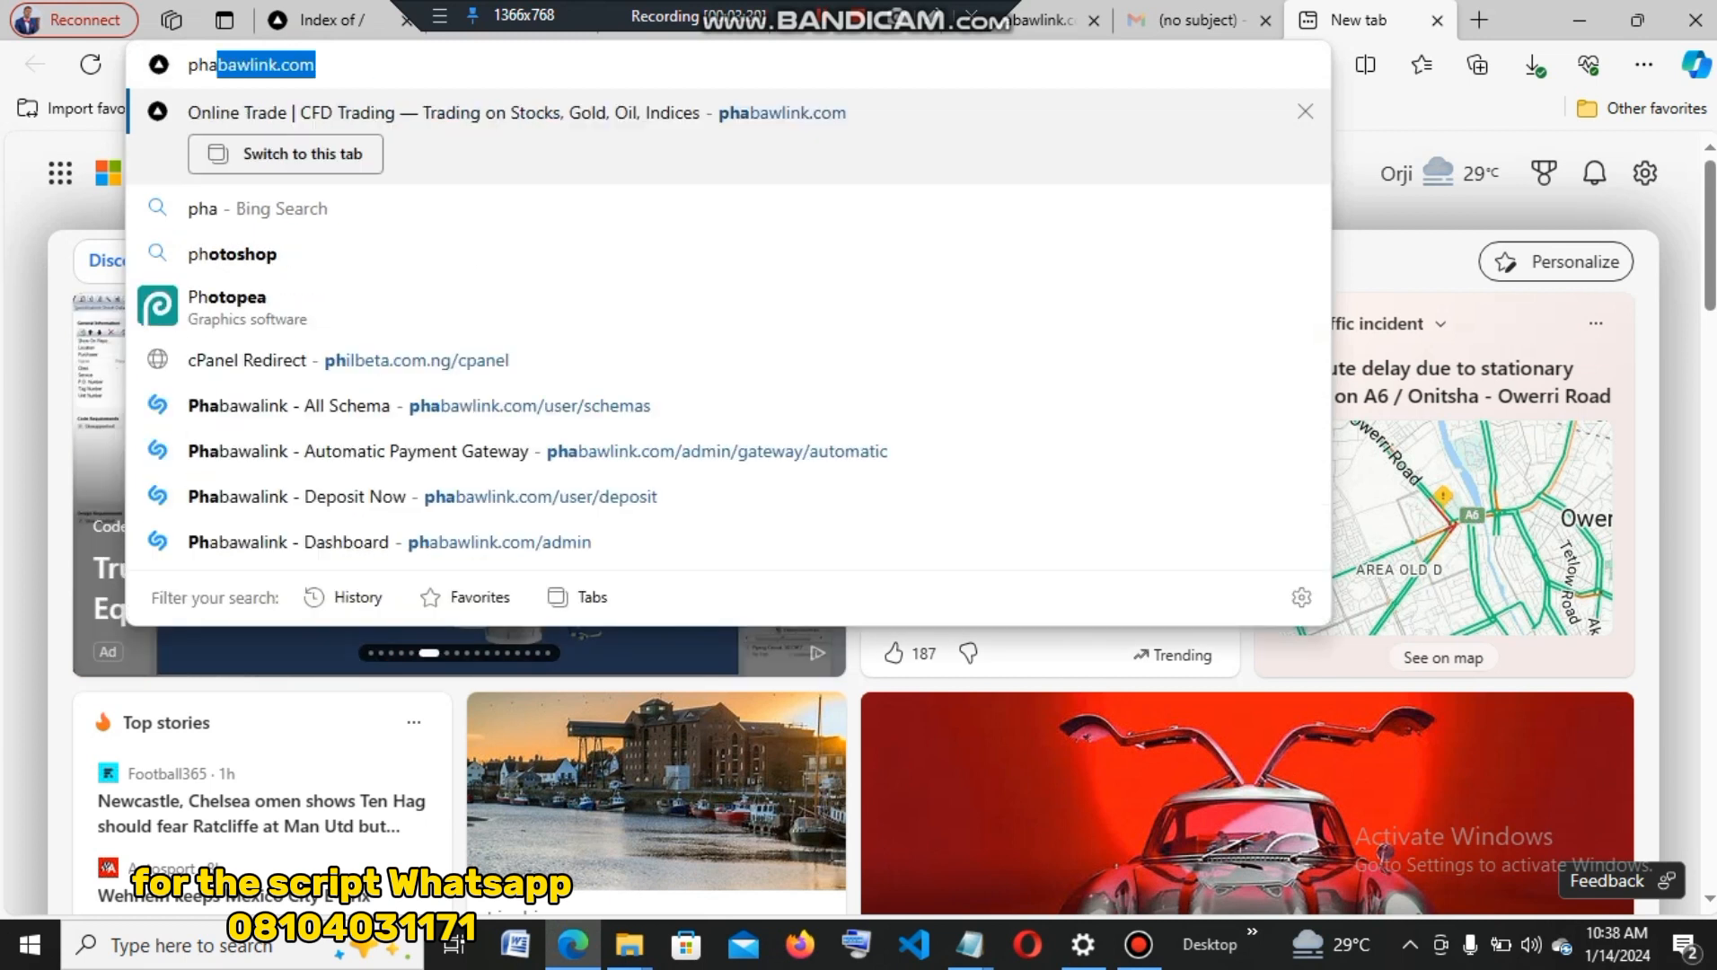
key(Return)
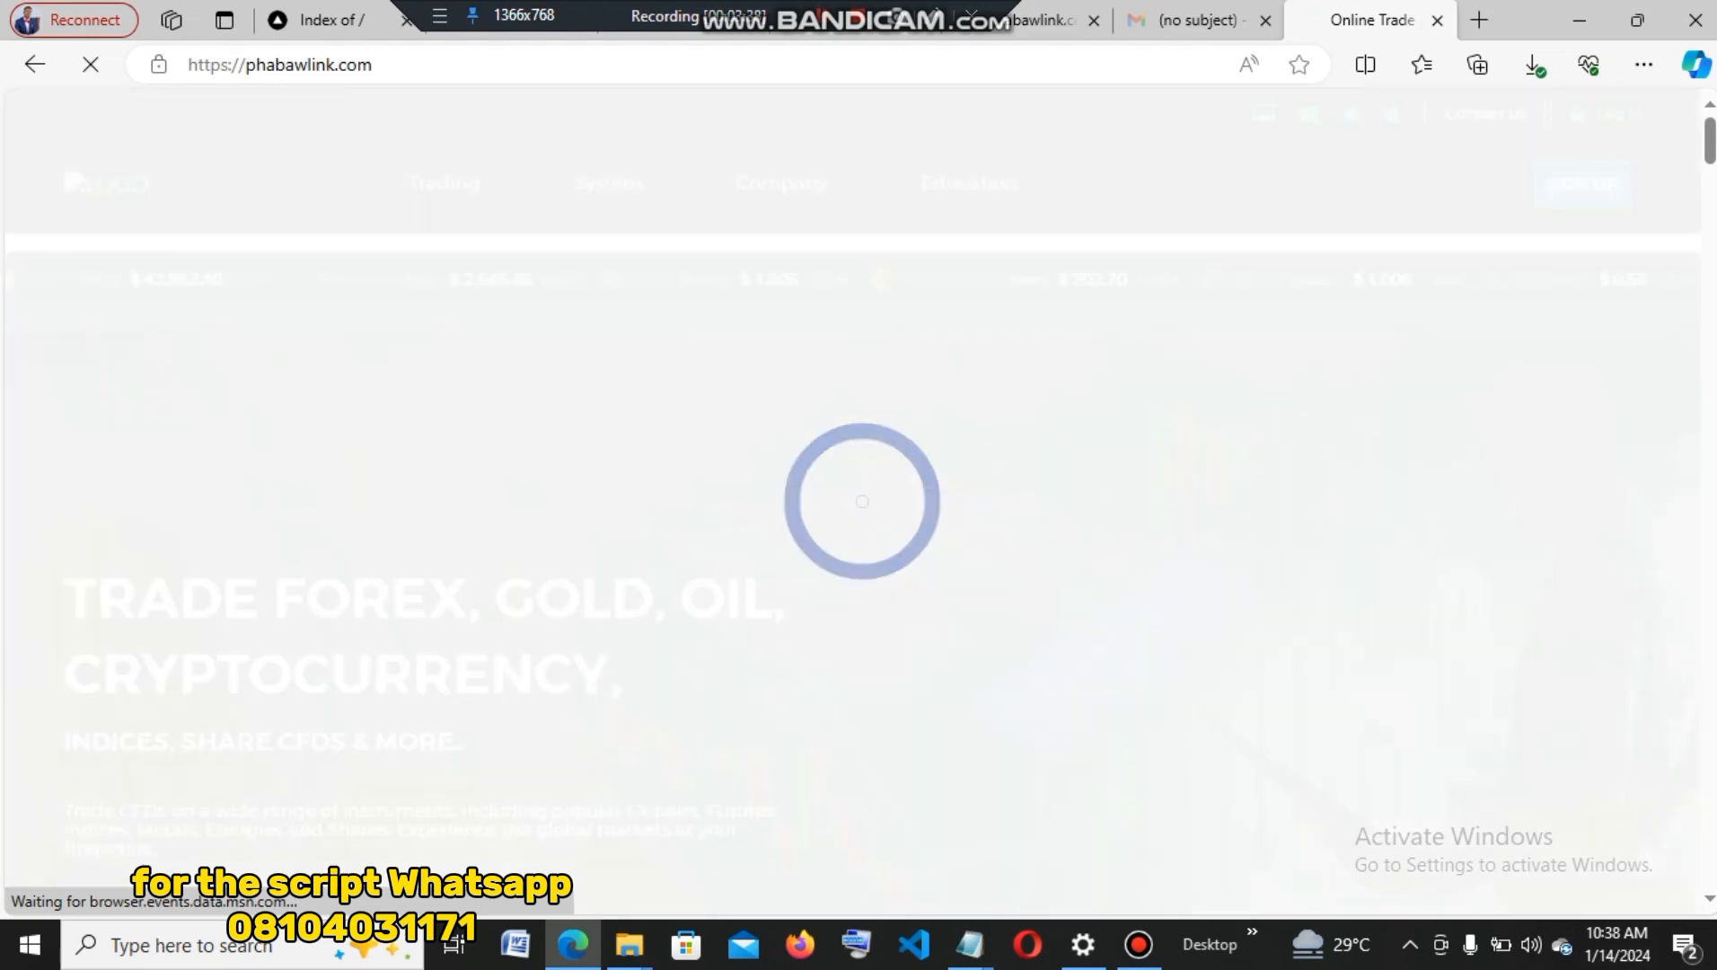
- Scroll the phabawlink.com homepage down to the footer and back to the top
scroll(853, 539, down, 10)
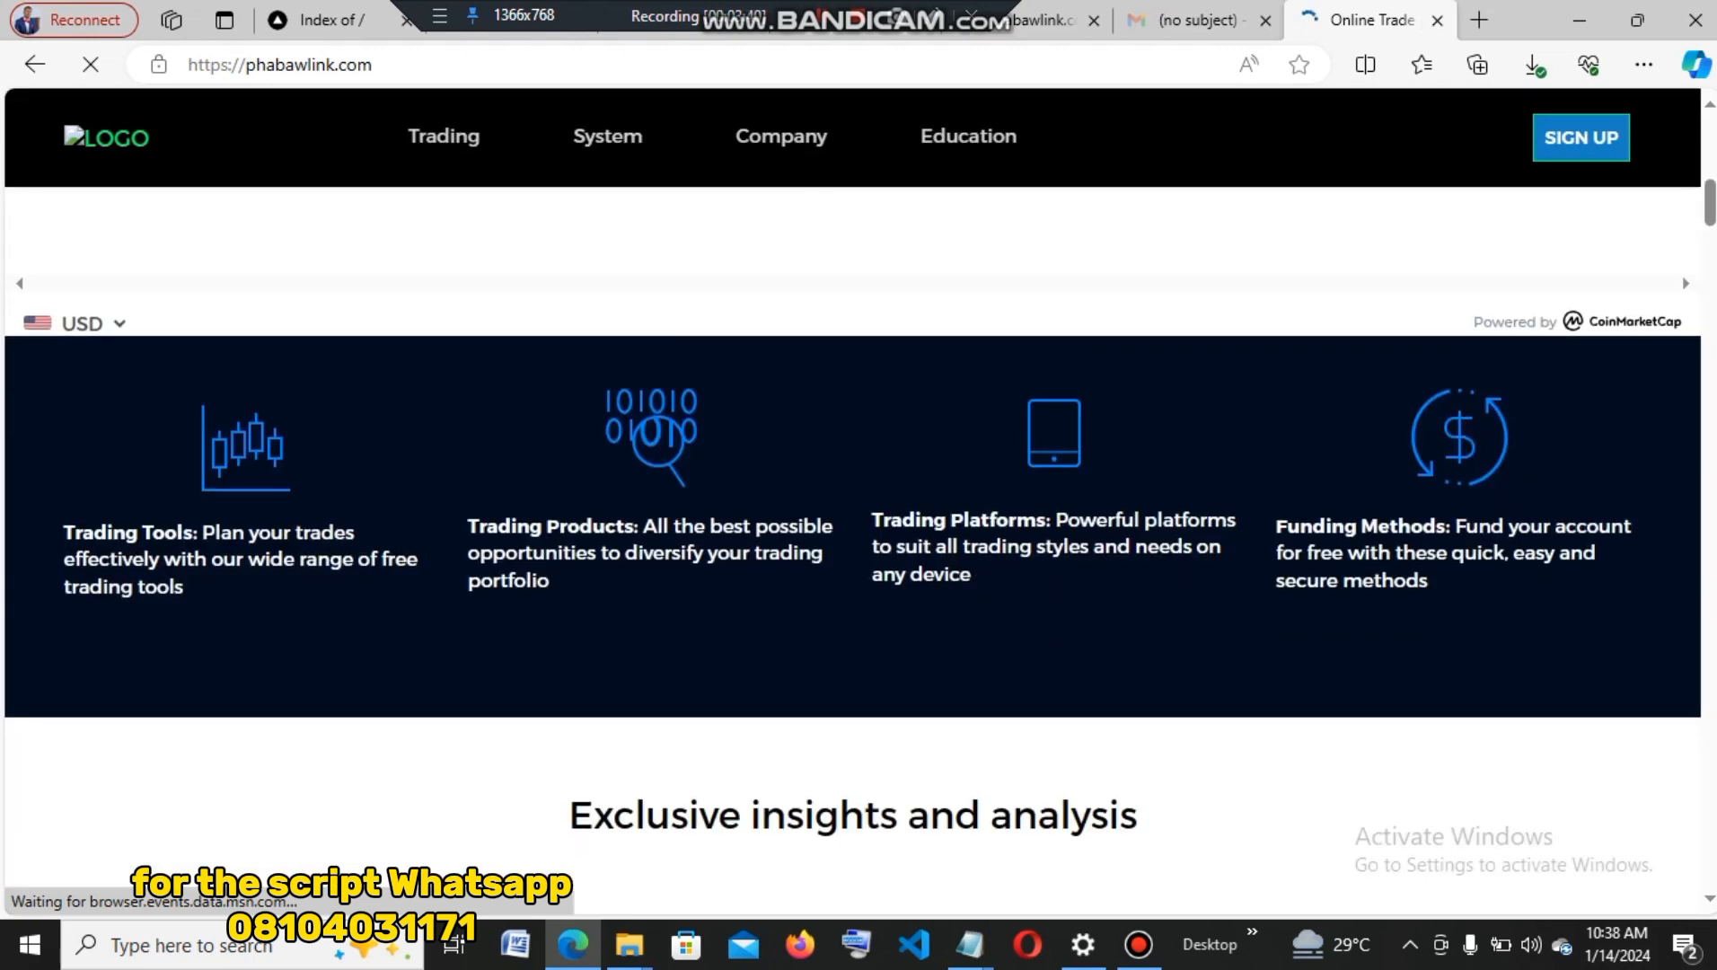
scroll(853, 539, down, 15)
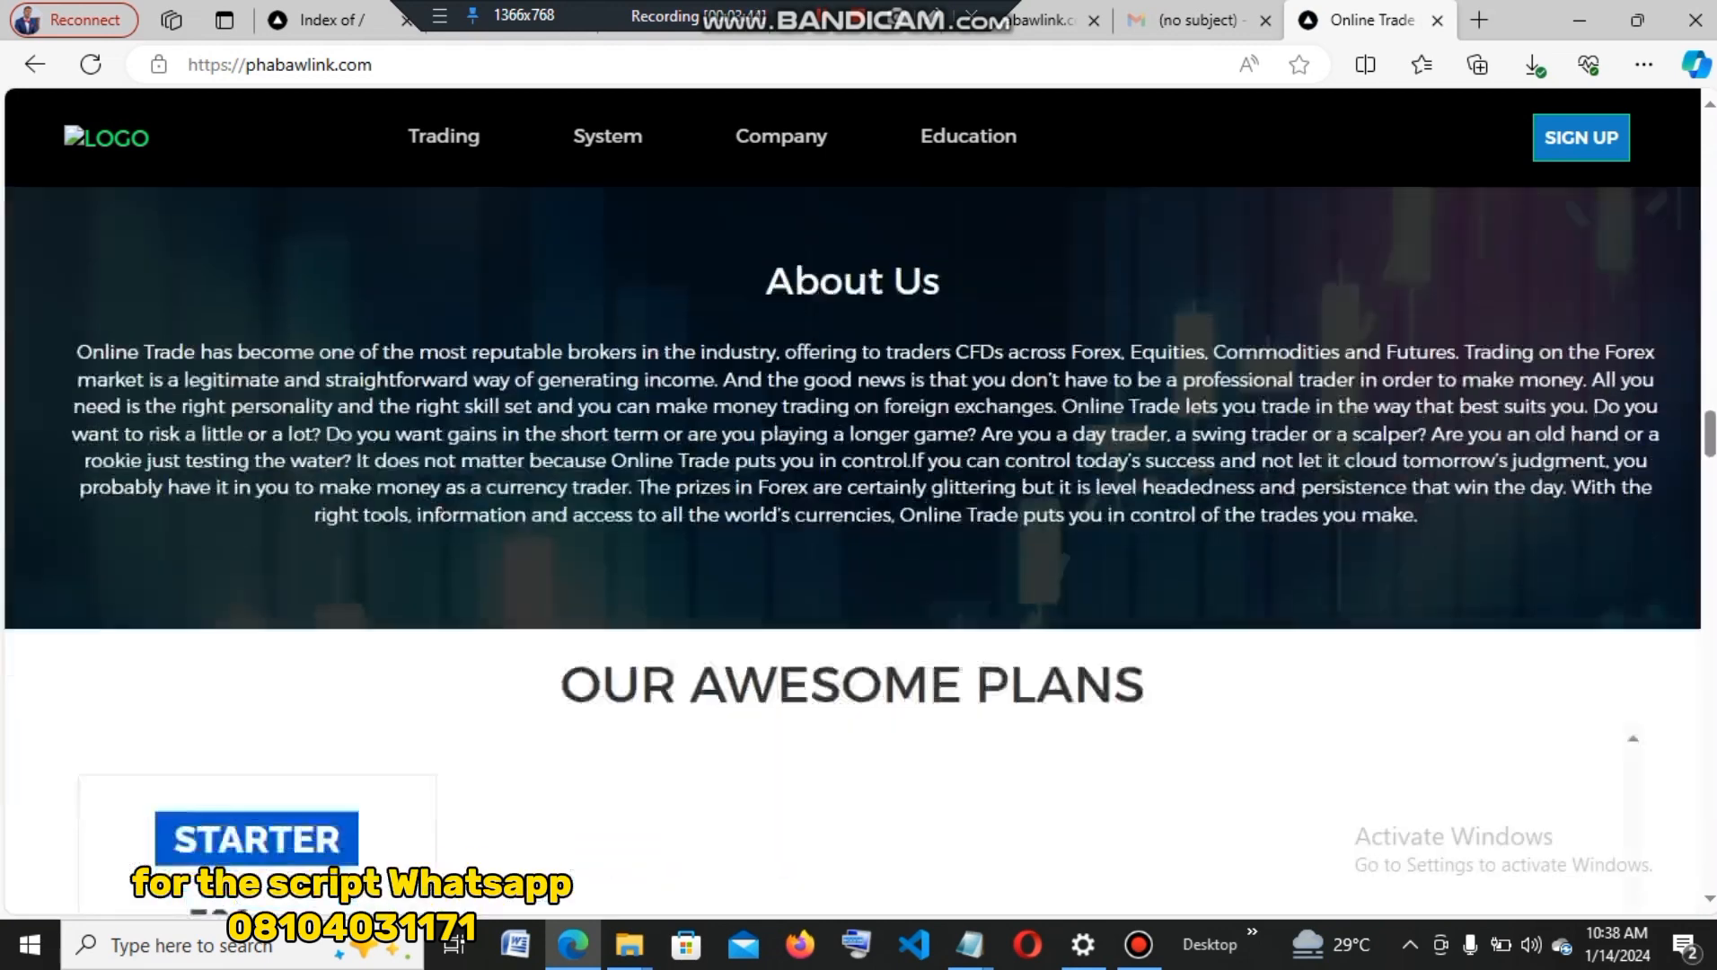
scroll(853, 539, down, 15)
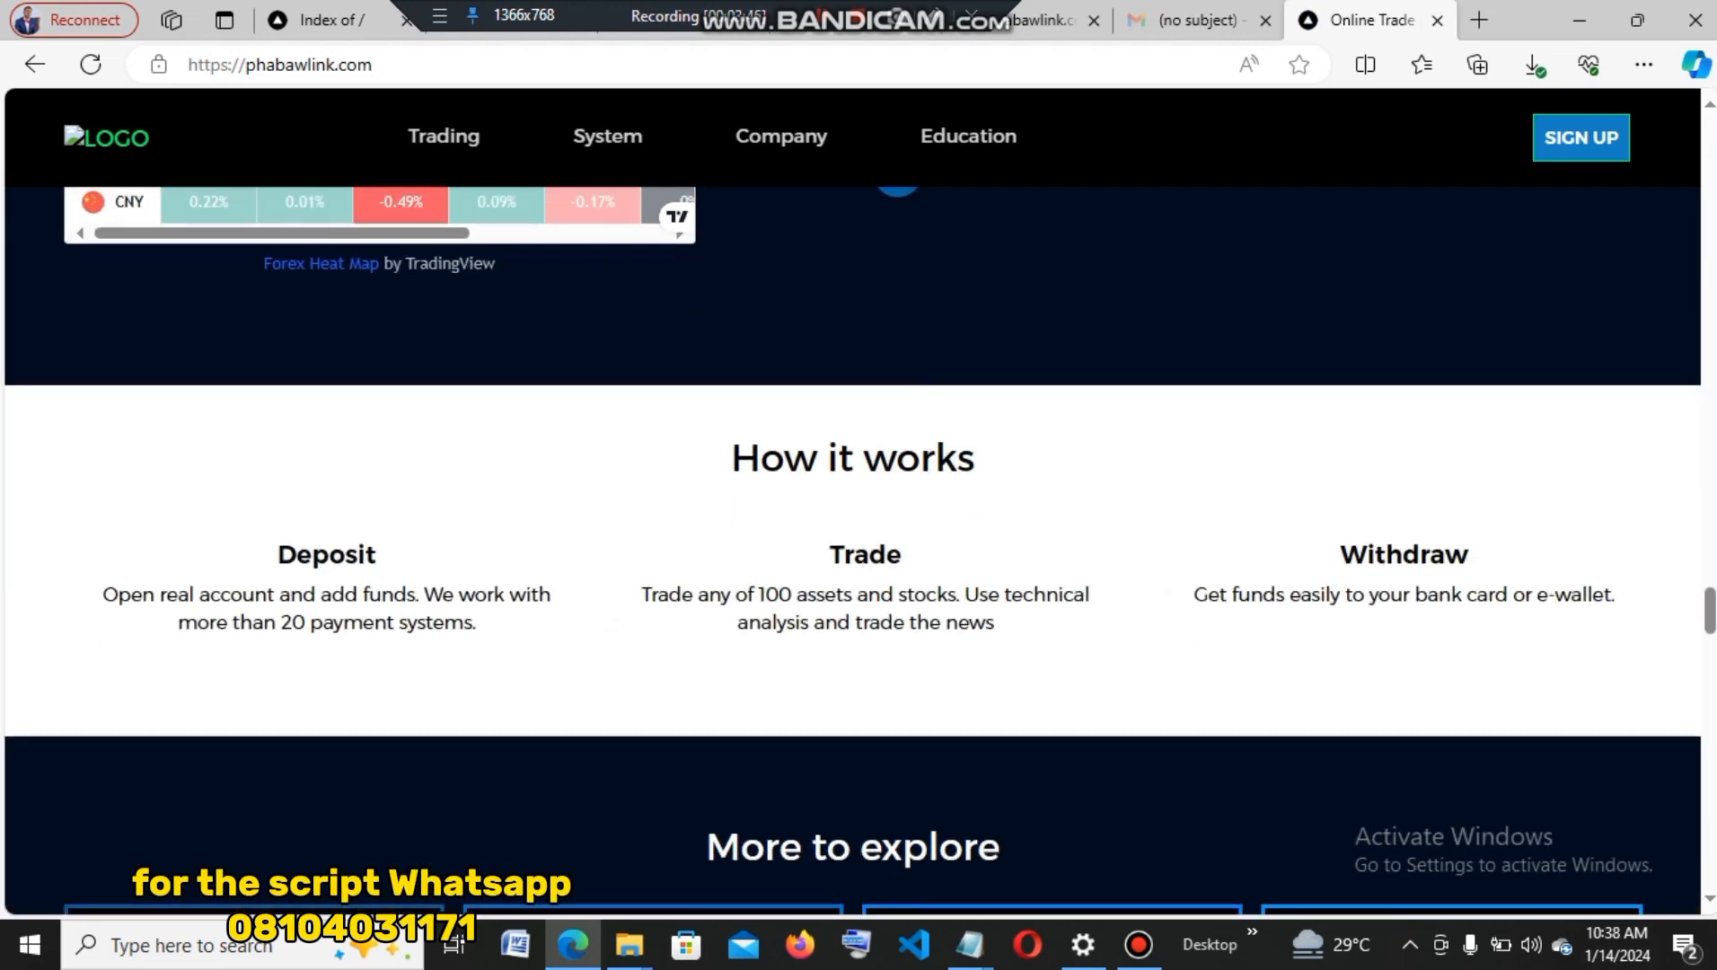
scroll(854, 539, down, 12)
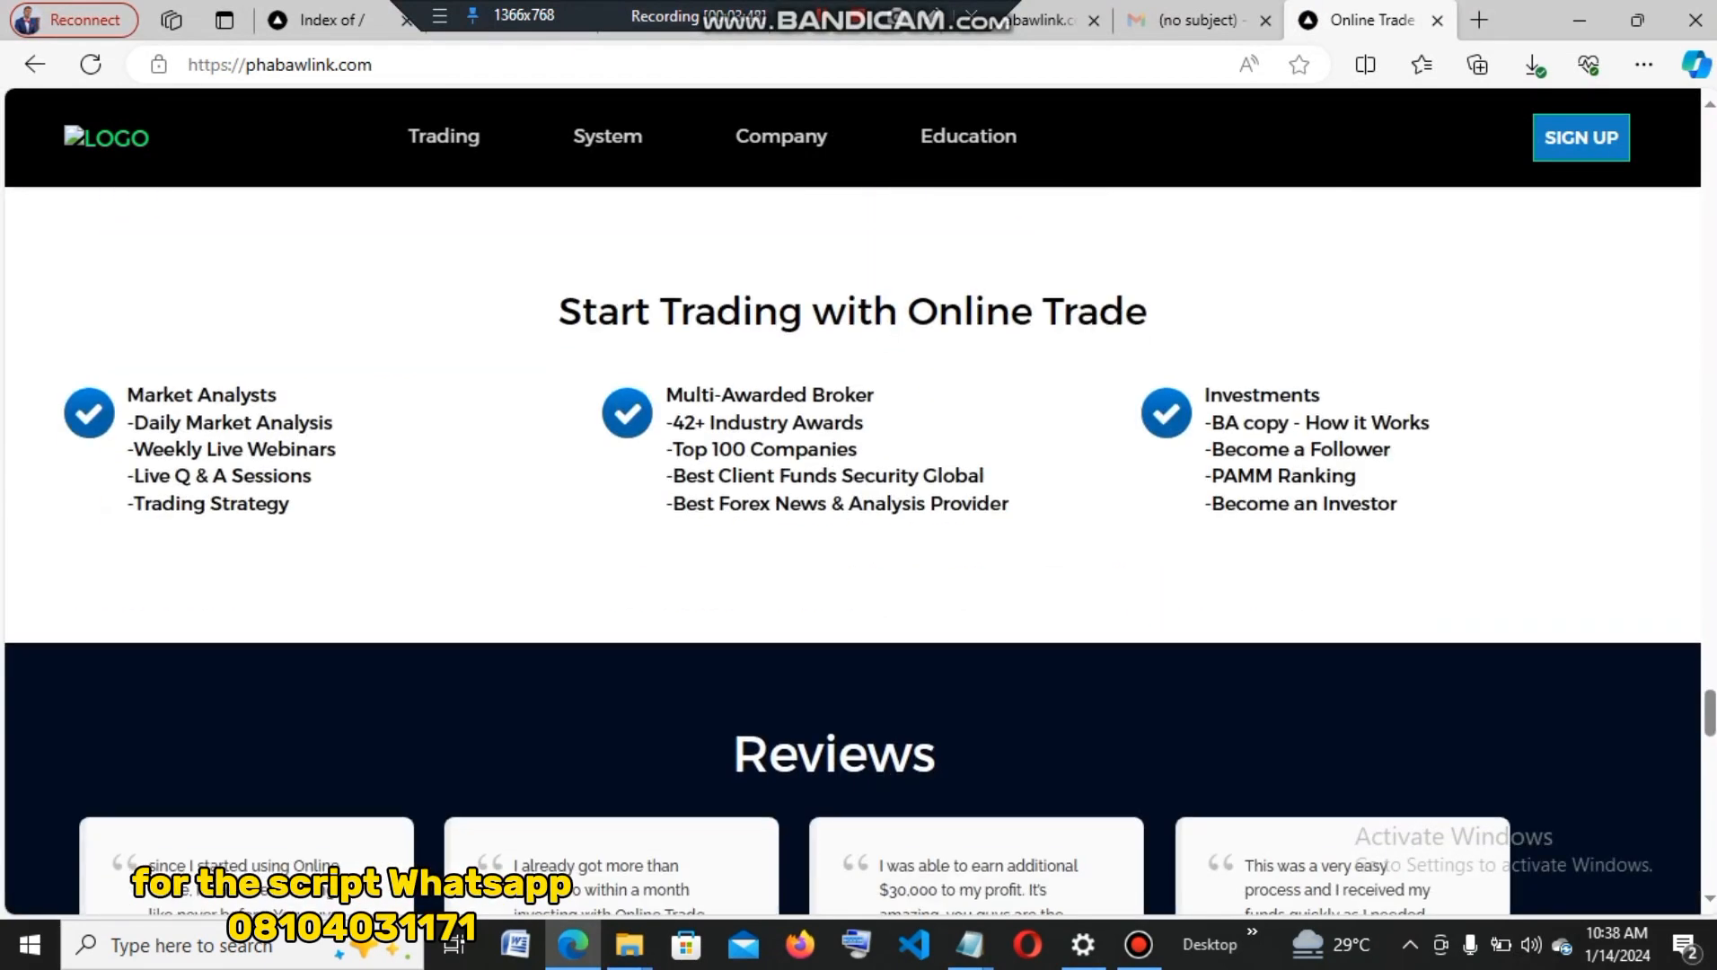
scroll(853, 539, down, 12)
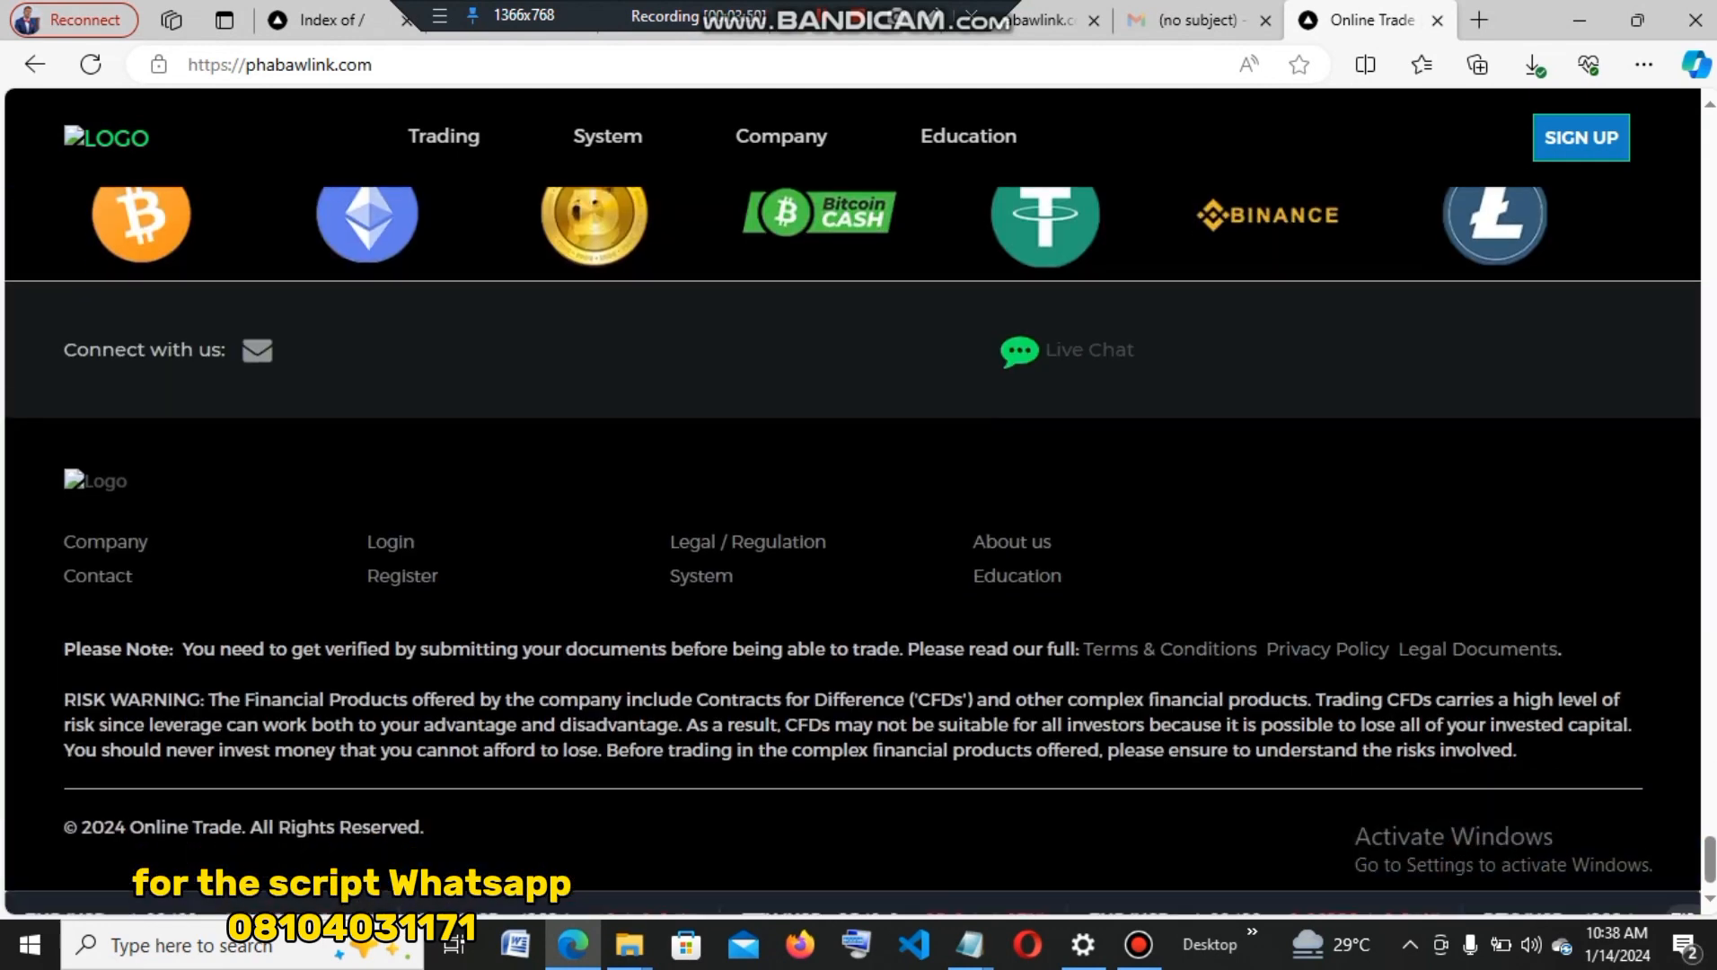
scroll(854, 539, up, 12)
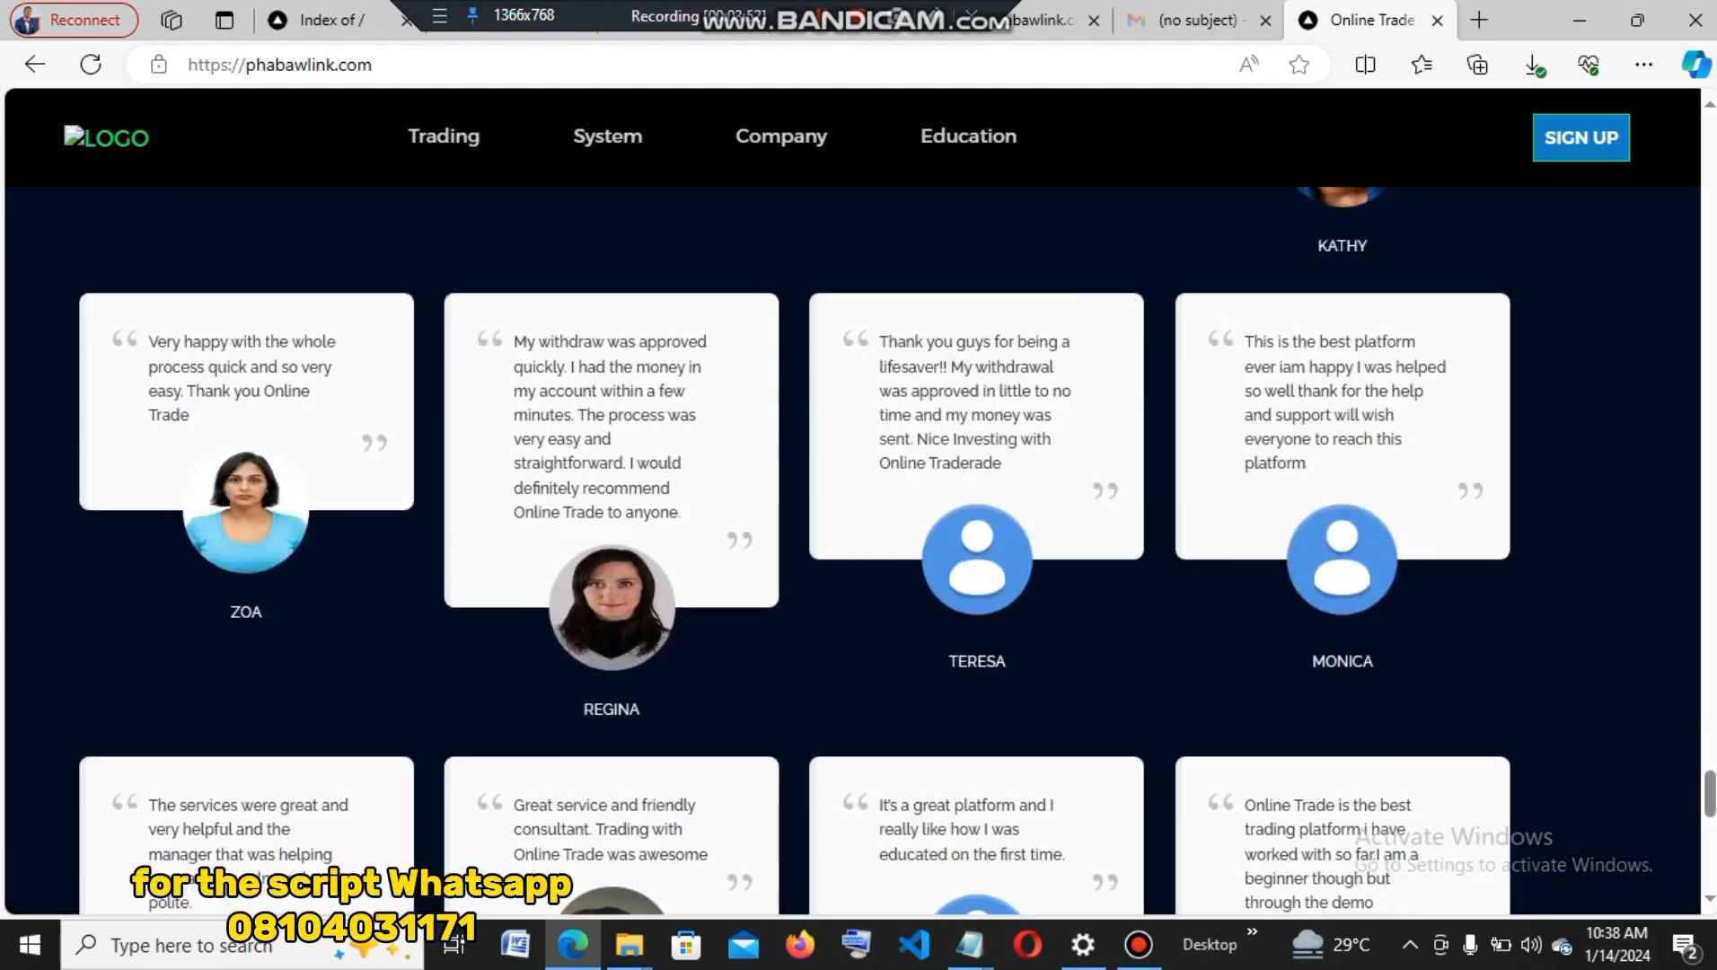
scroll(854, 539, up, 5)
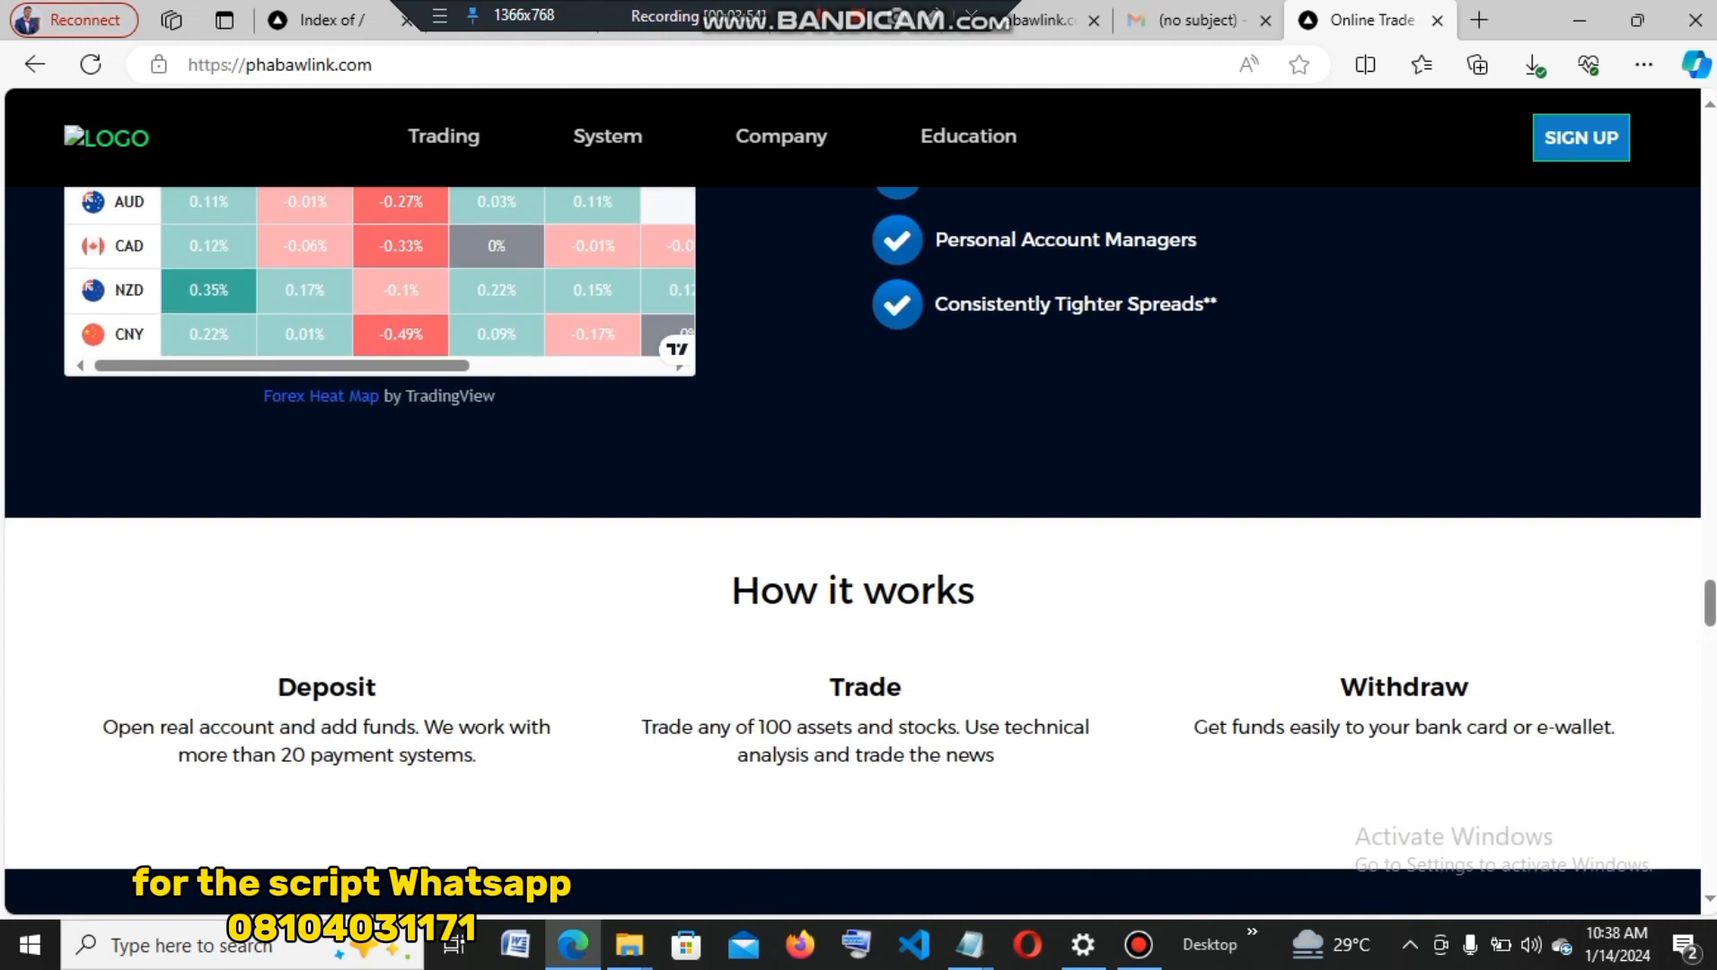
scroll(853, 539, up, 10)
scroll(853, 539, up, 15)
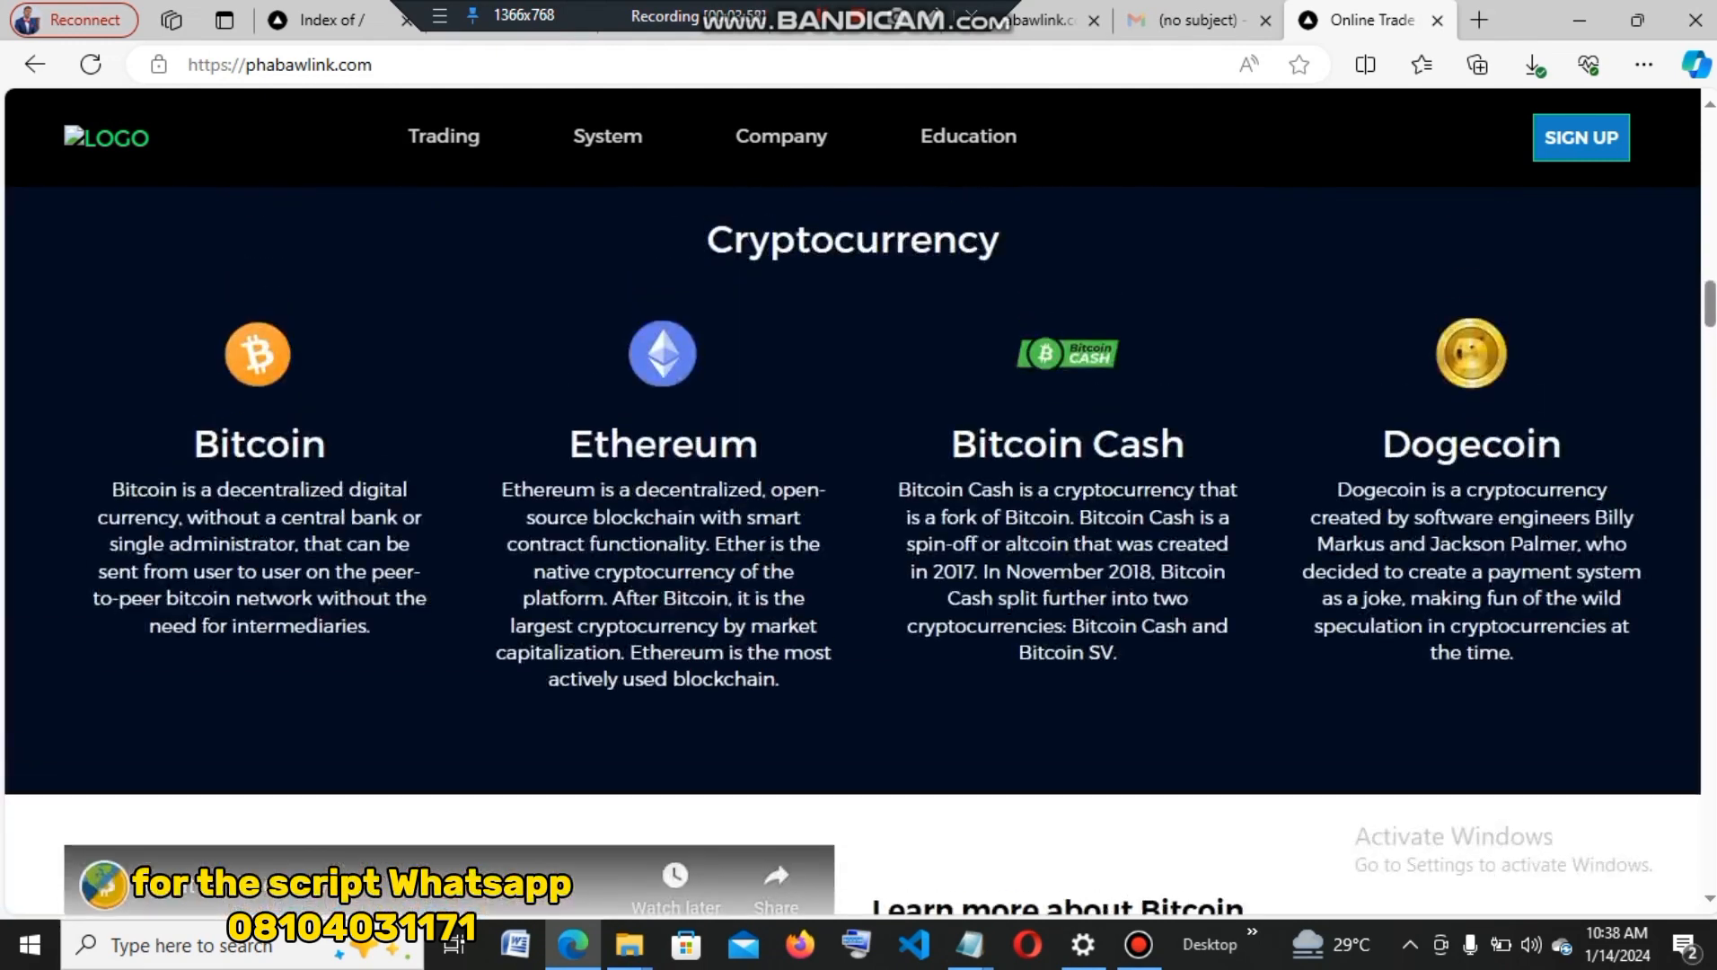
scroll(610, 280, up, 15)
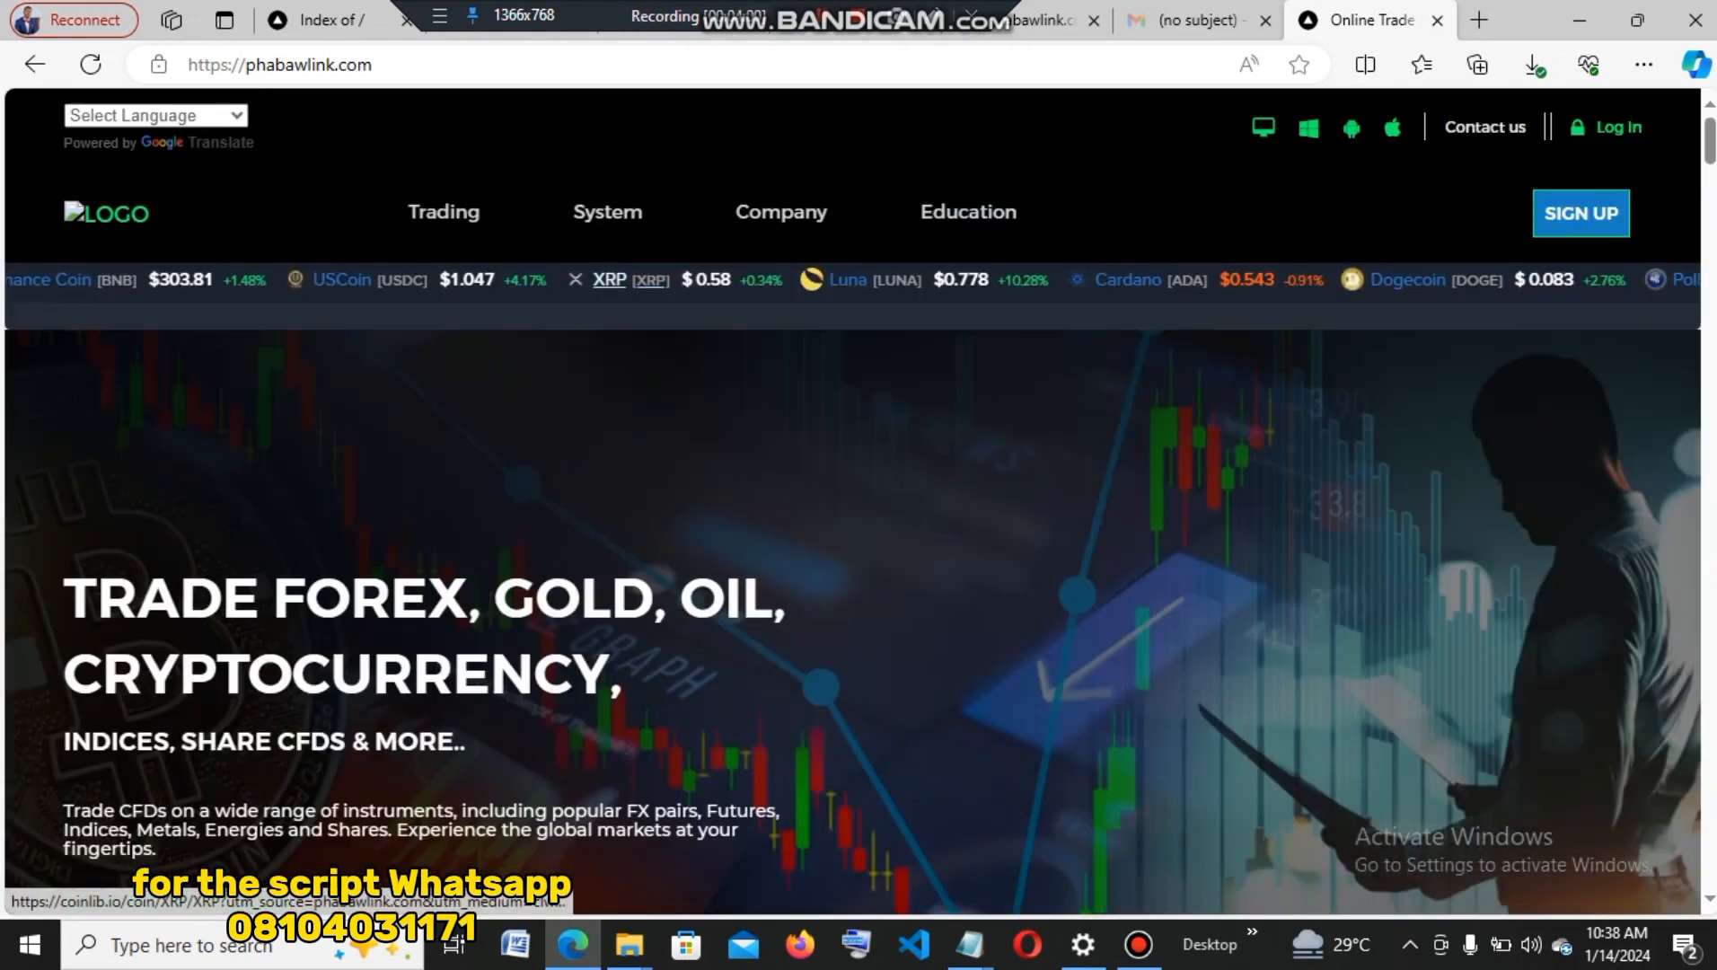
scroll(610, 279, down, 3)
scroll(610, 279, up, 3)
scroll(611, 280, down, 4)
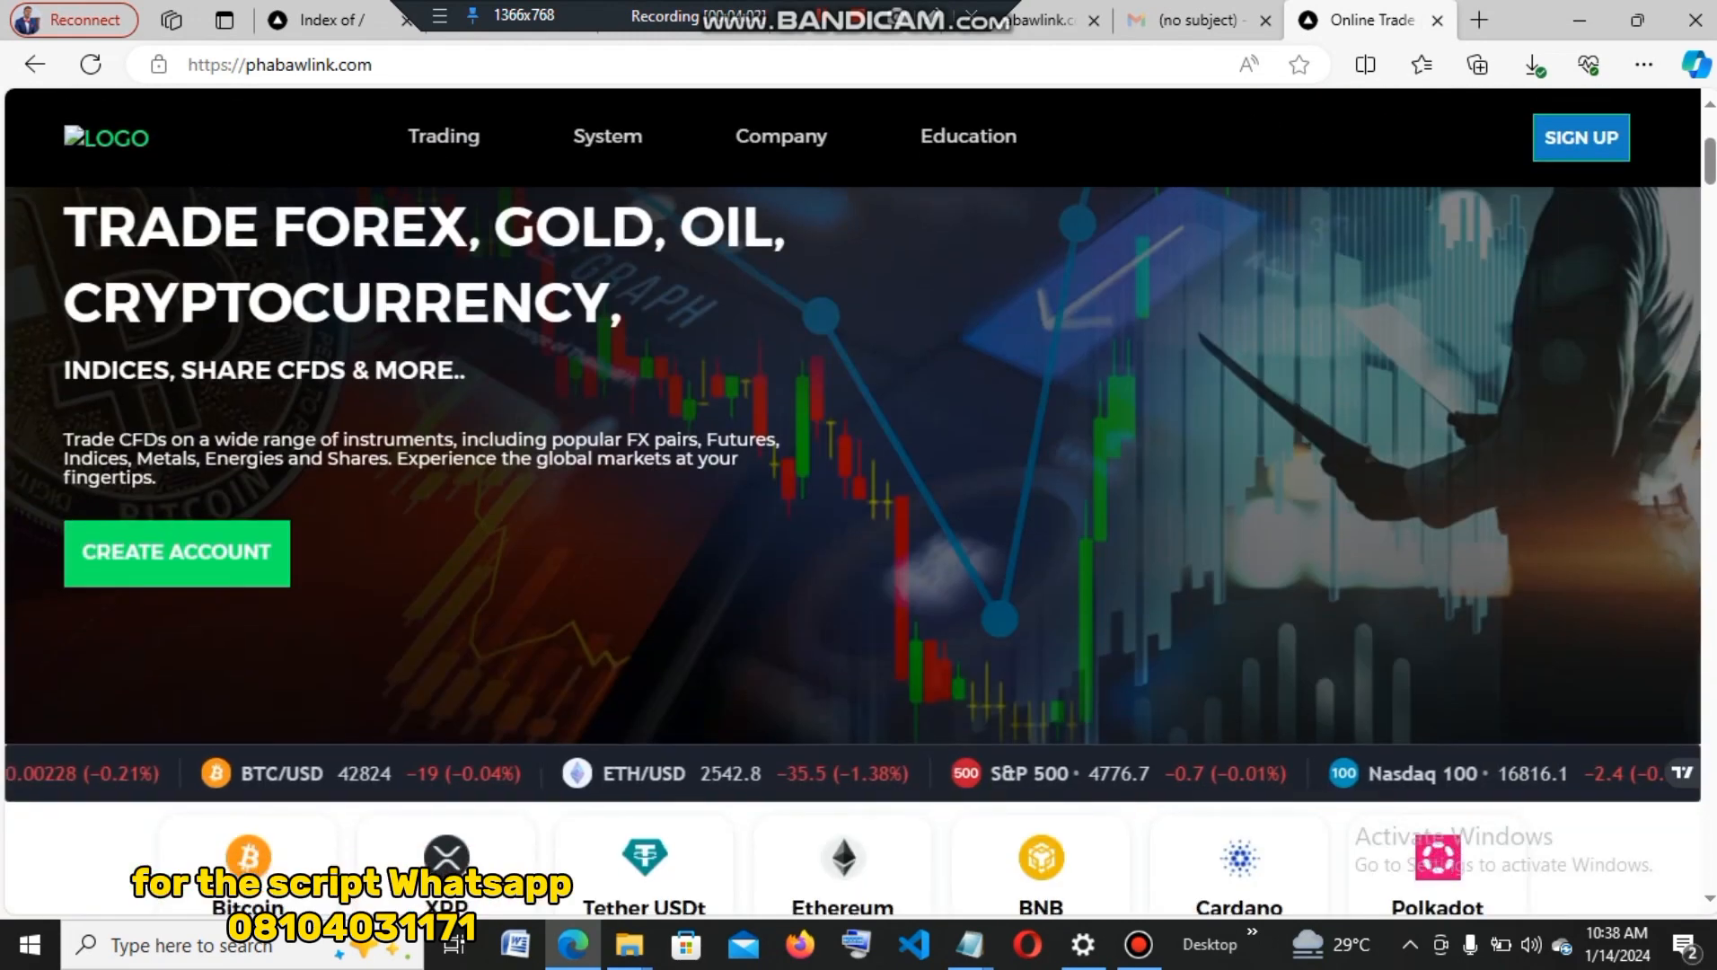
scroll(853, 548, up, 4)
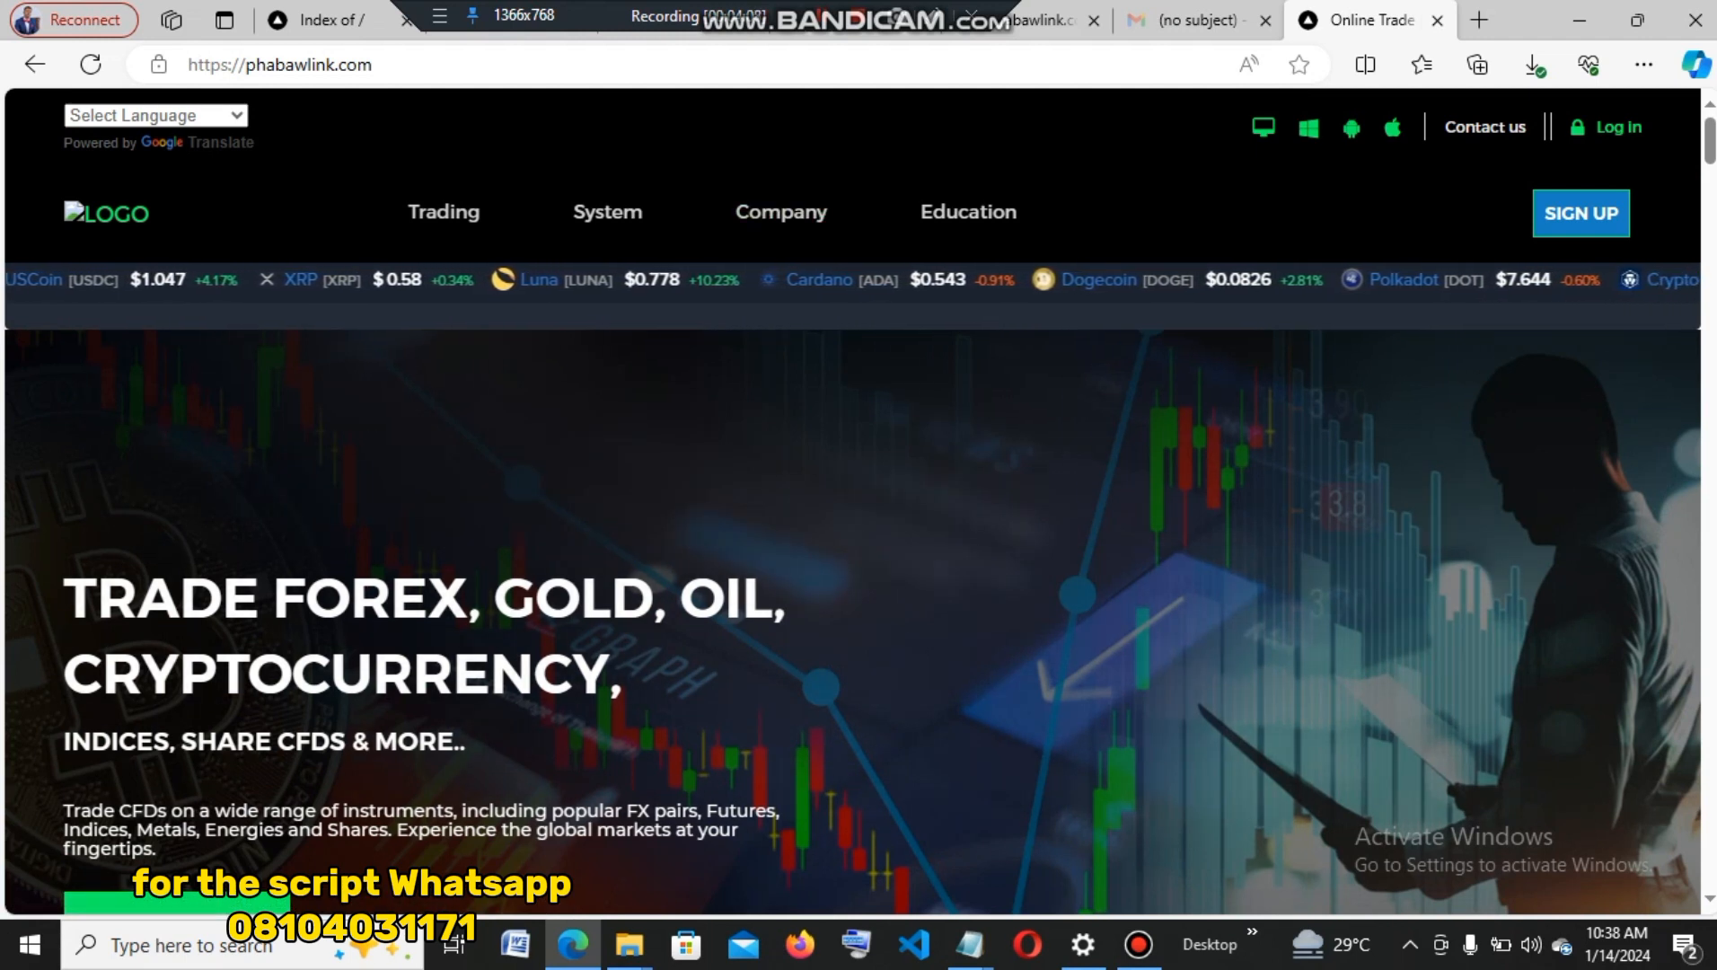
scroll(853, 548, down, 5)
scroll(853, 548, up, 2)
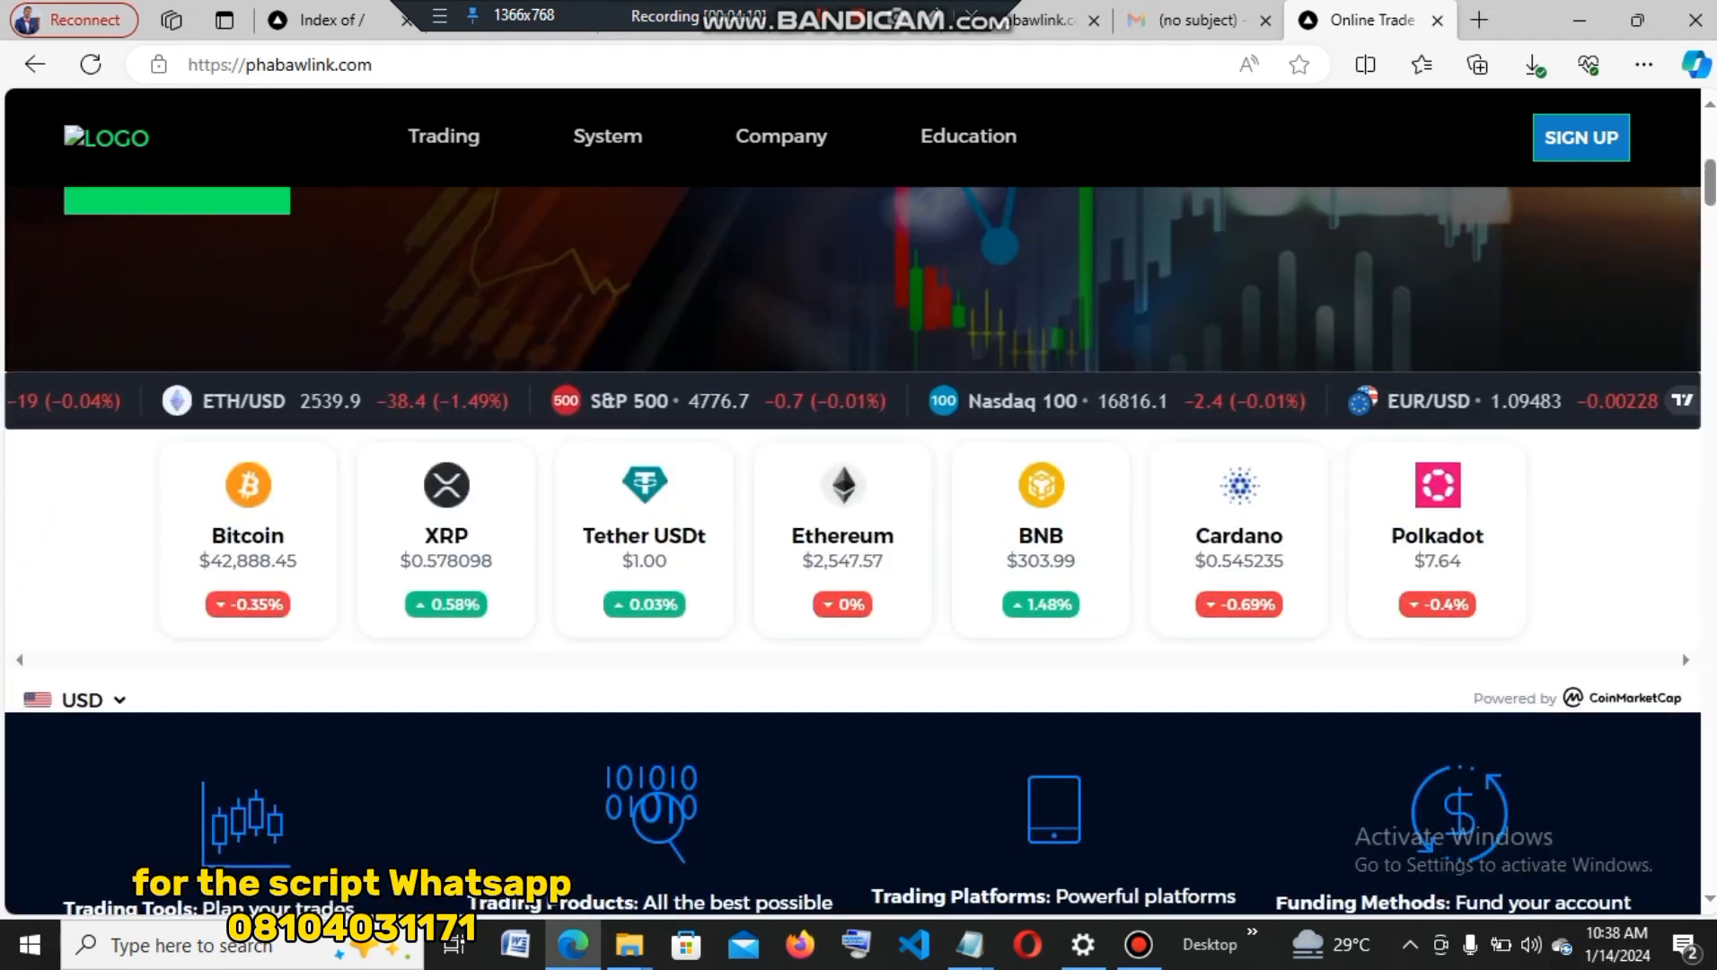
scroll(853, 548, up, 3)
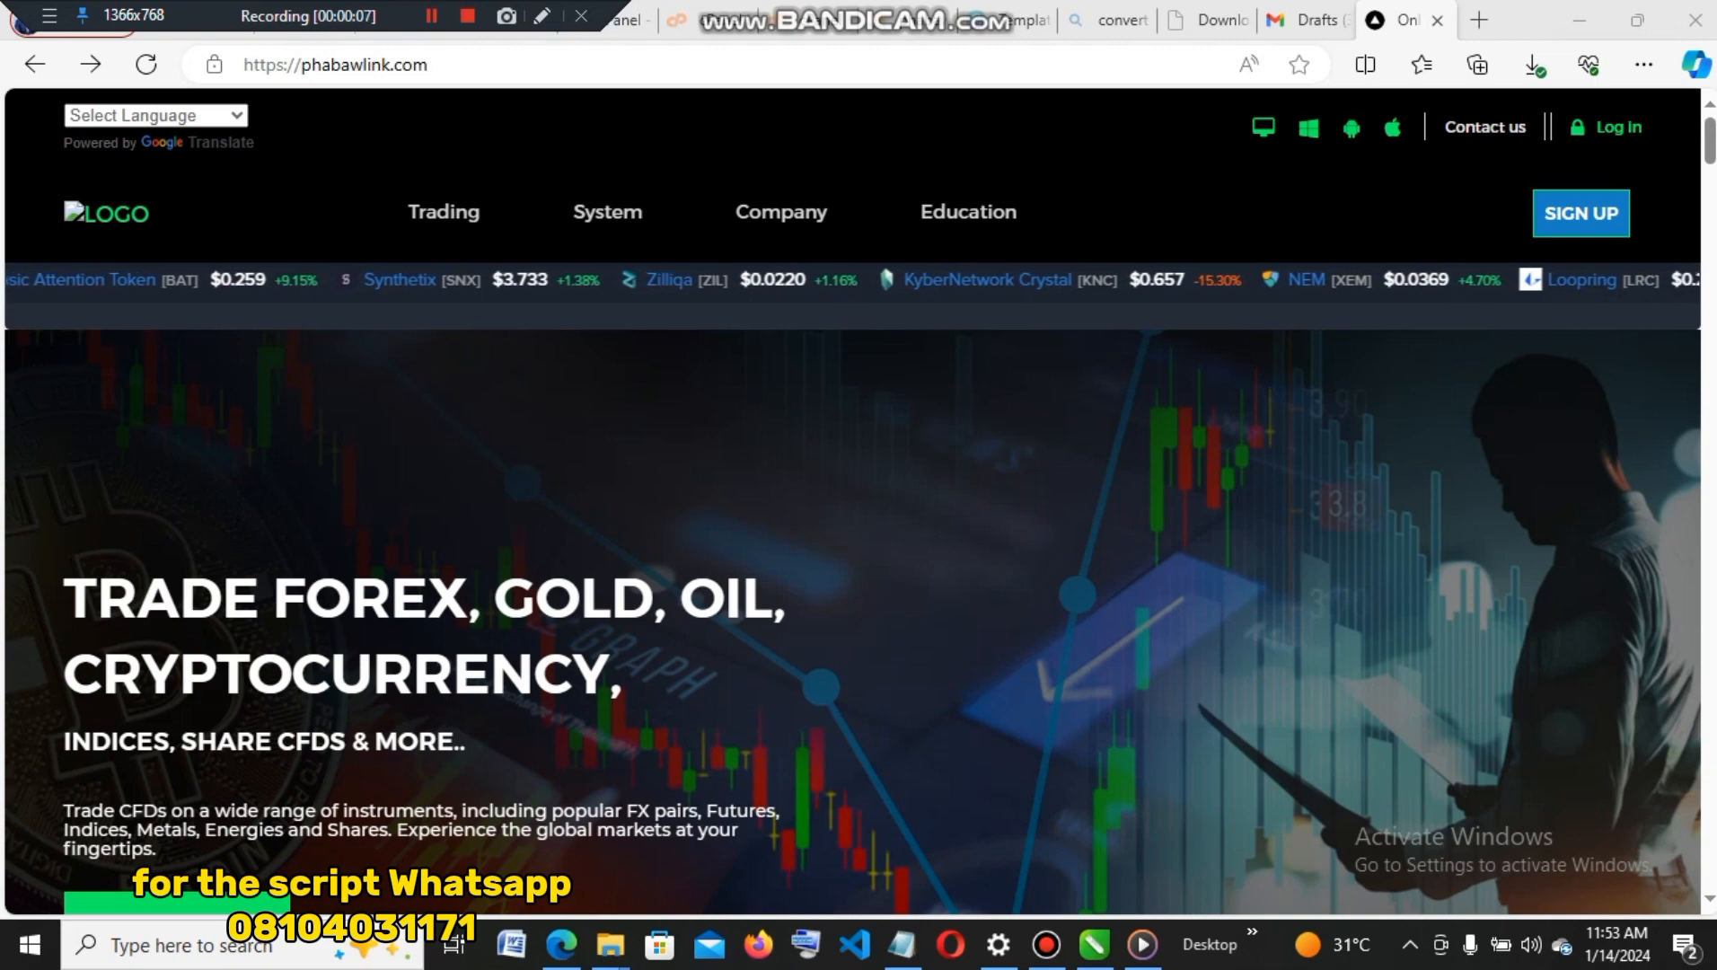
scroll(859, 503, down, 15)
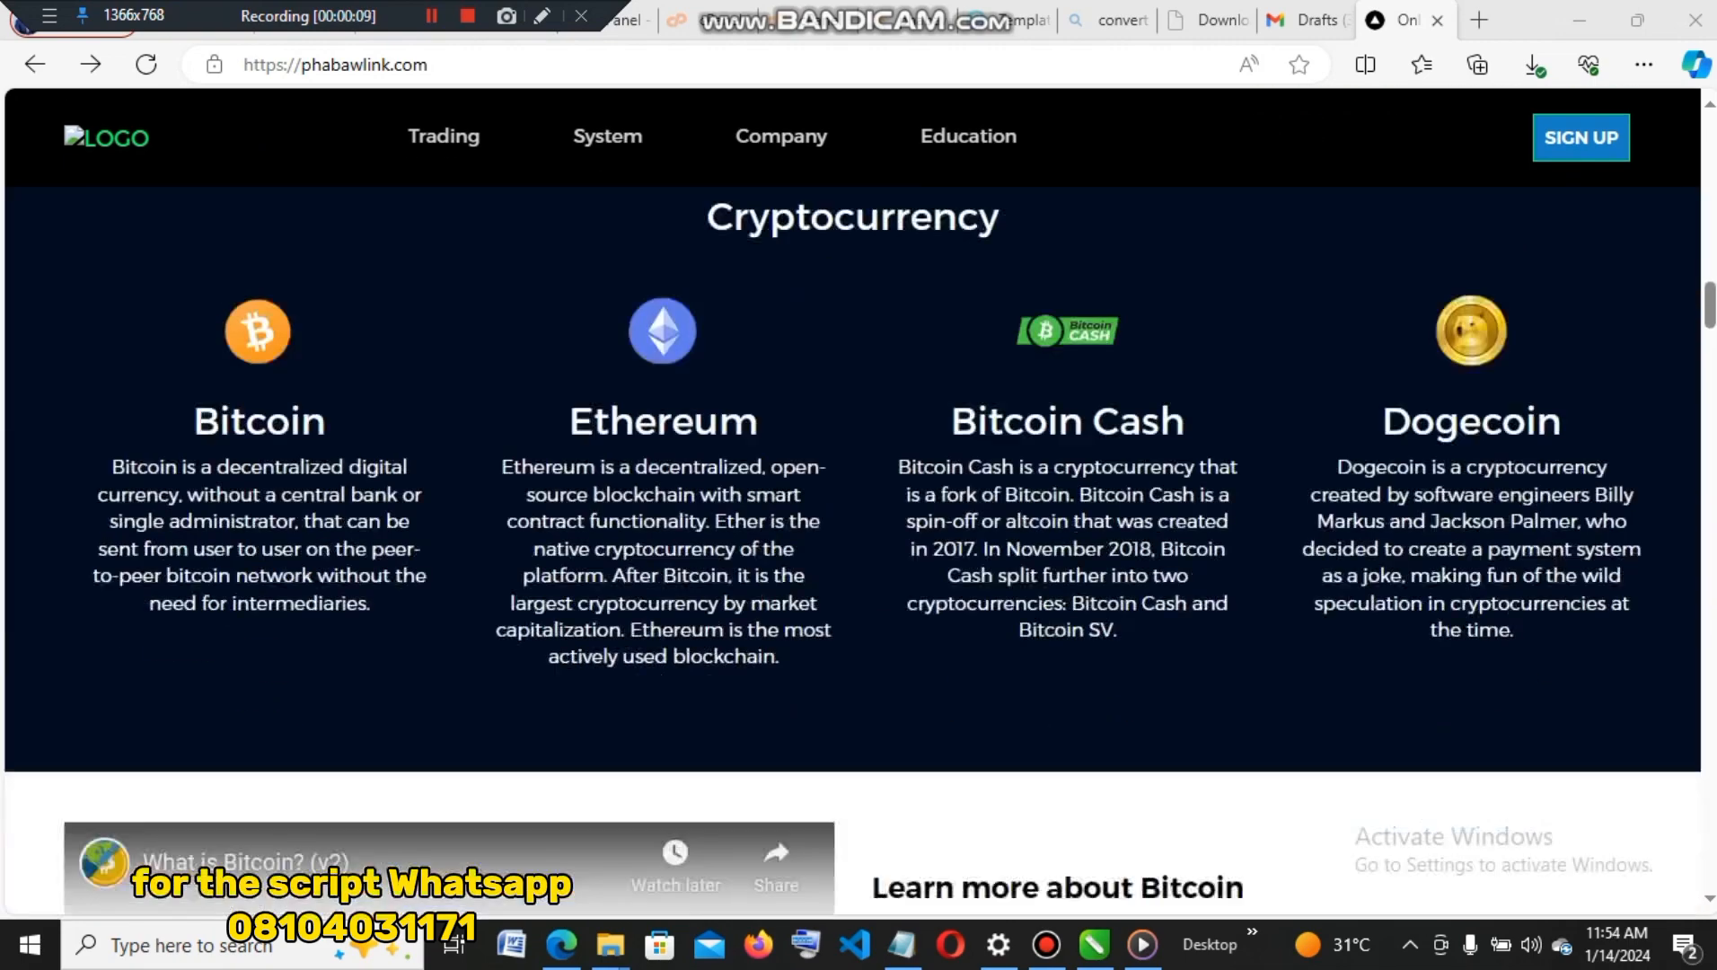
scroll(633, 369, down, 15)
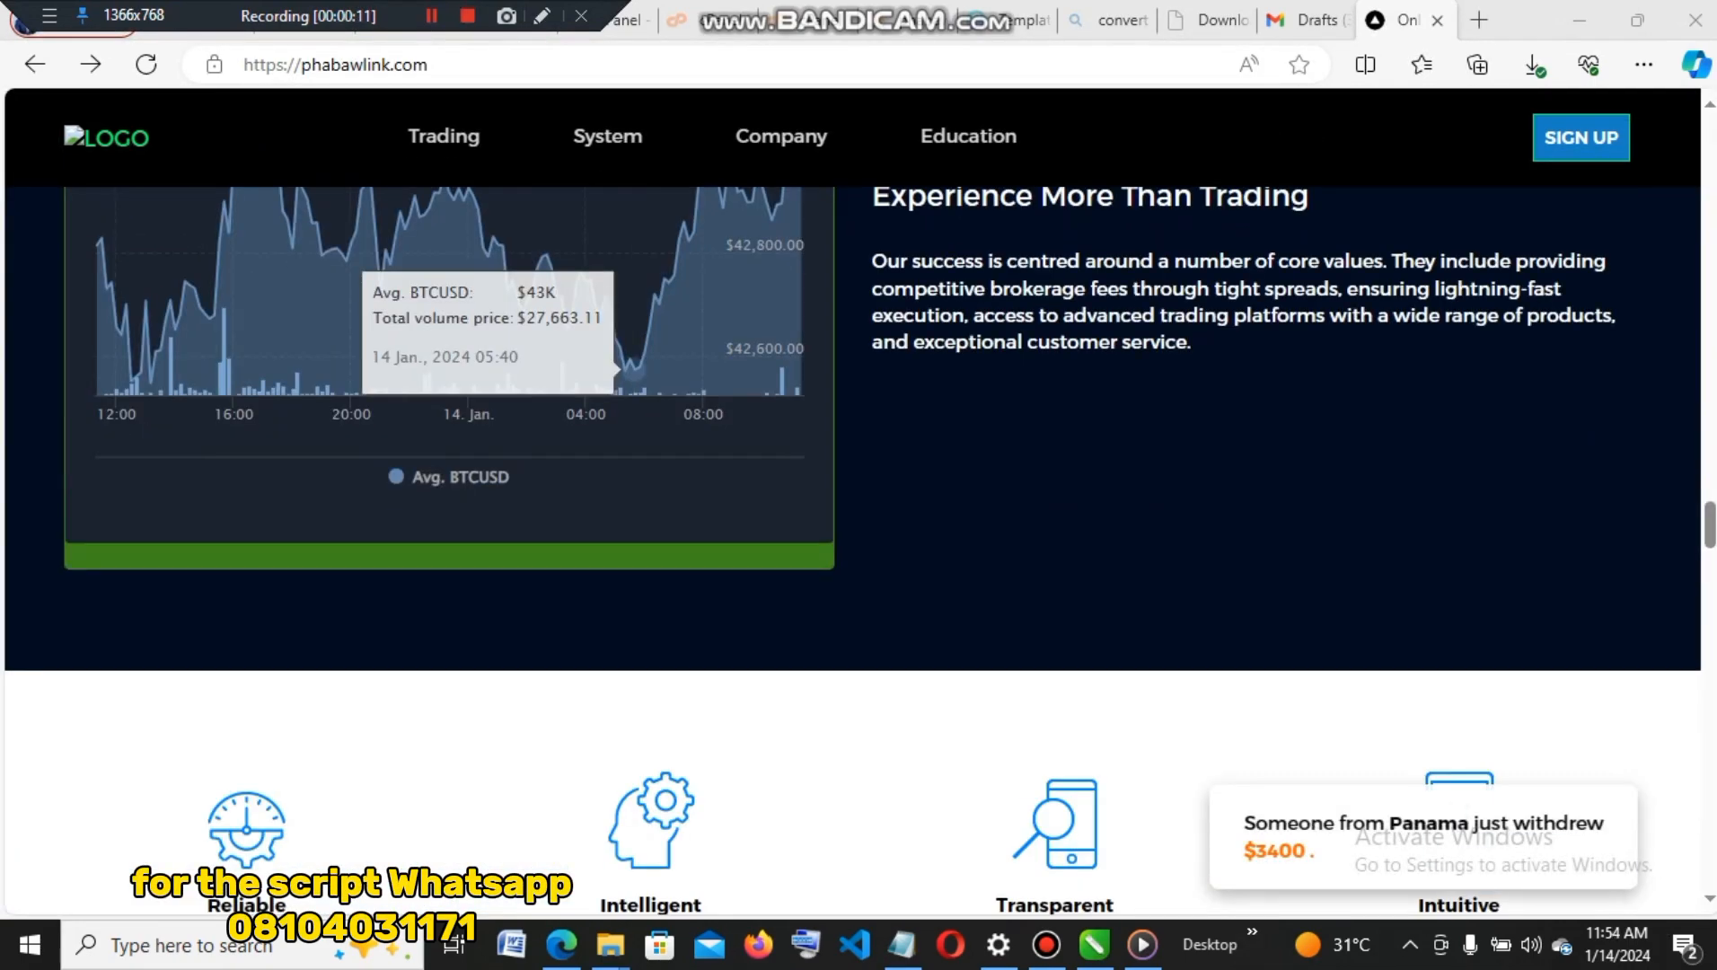
scroll(853, 552, down, 5)
scroll(854, 551, up, 12)
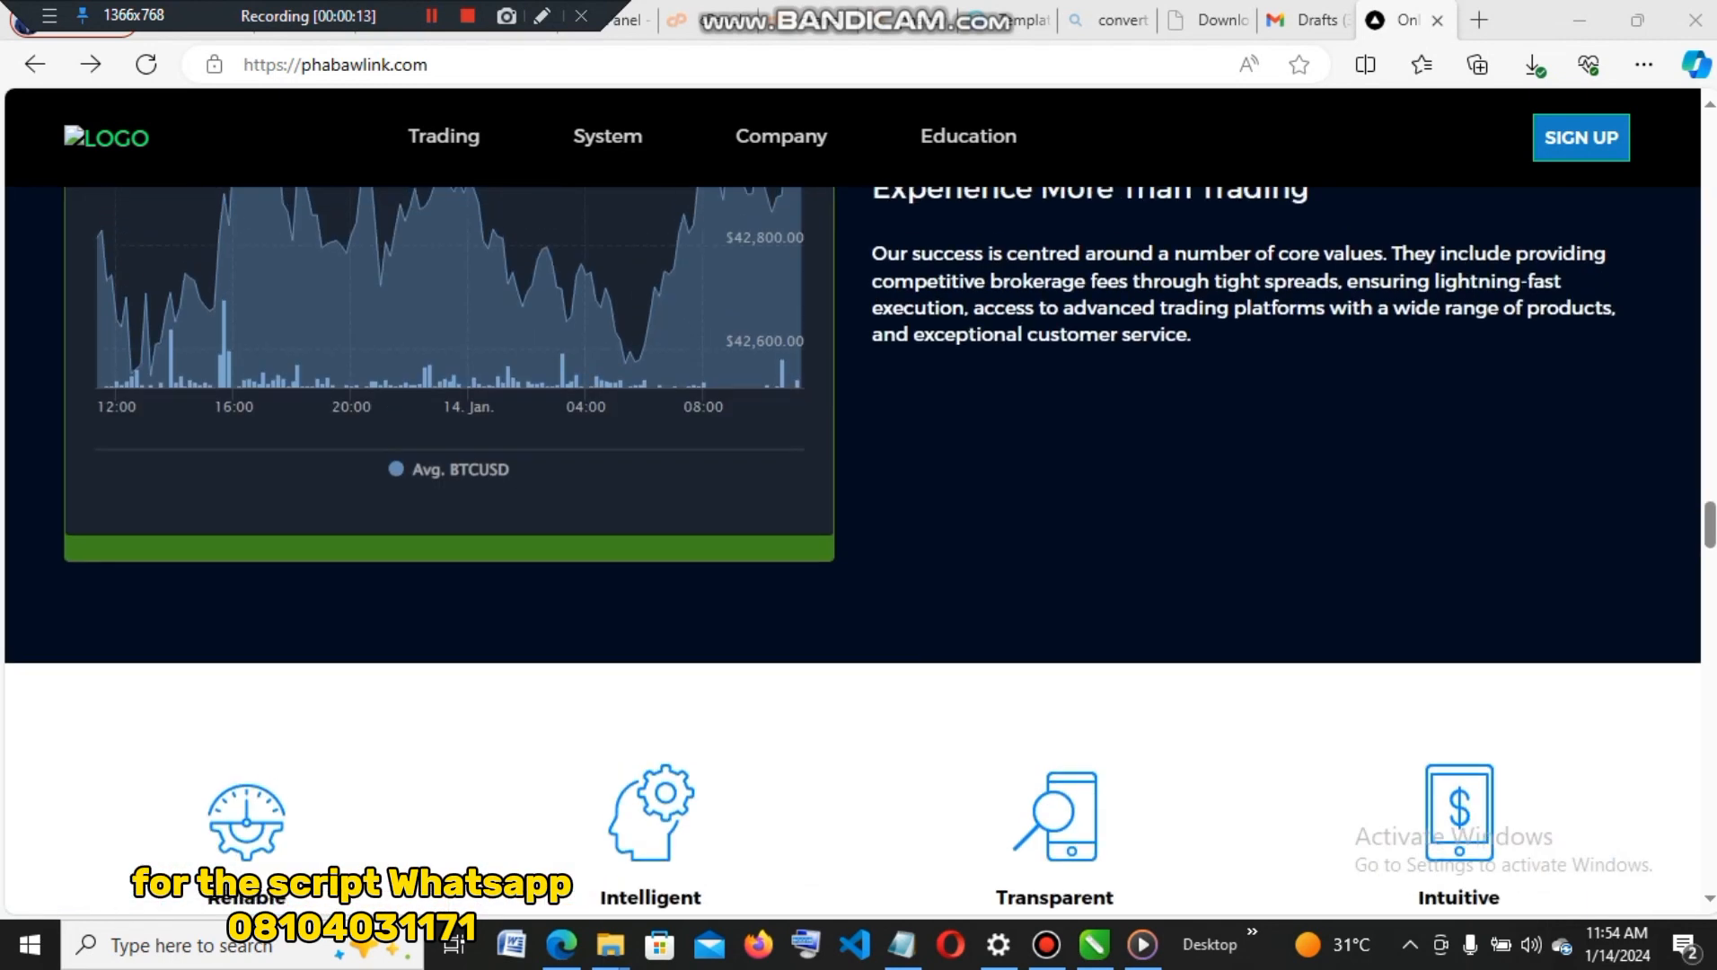
scroll(854, 552, up, 12)
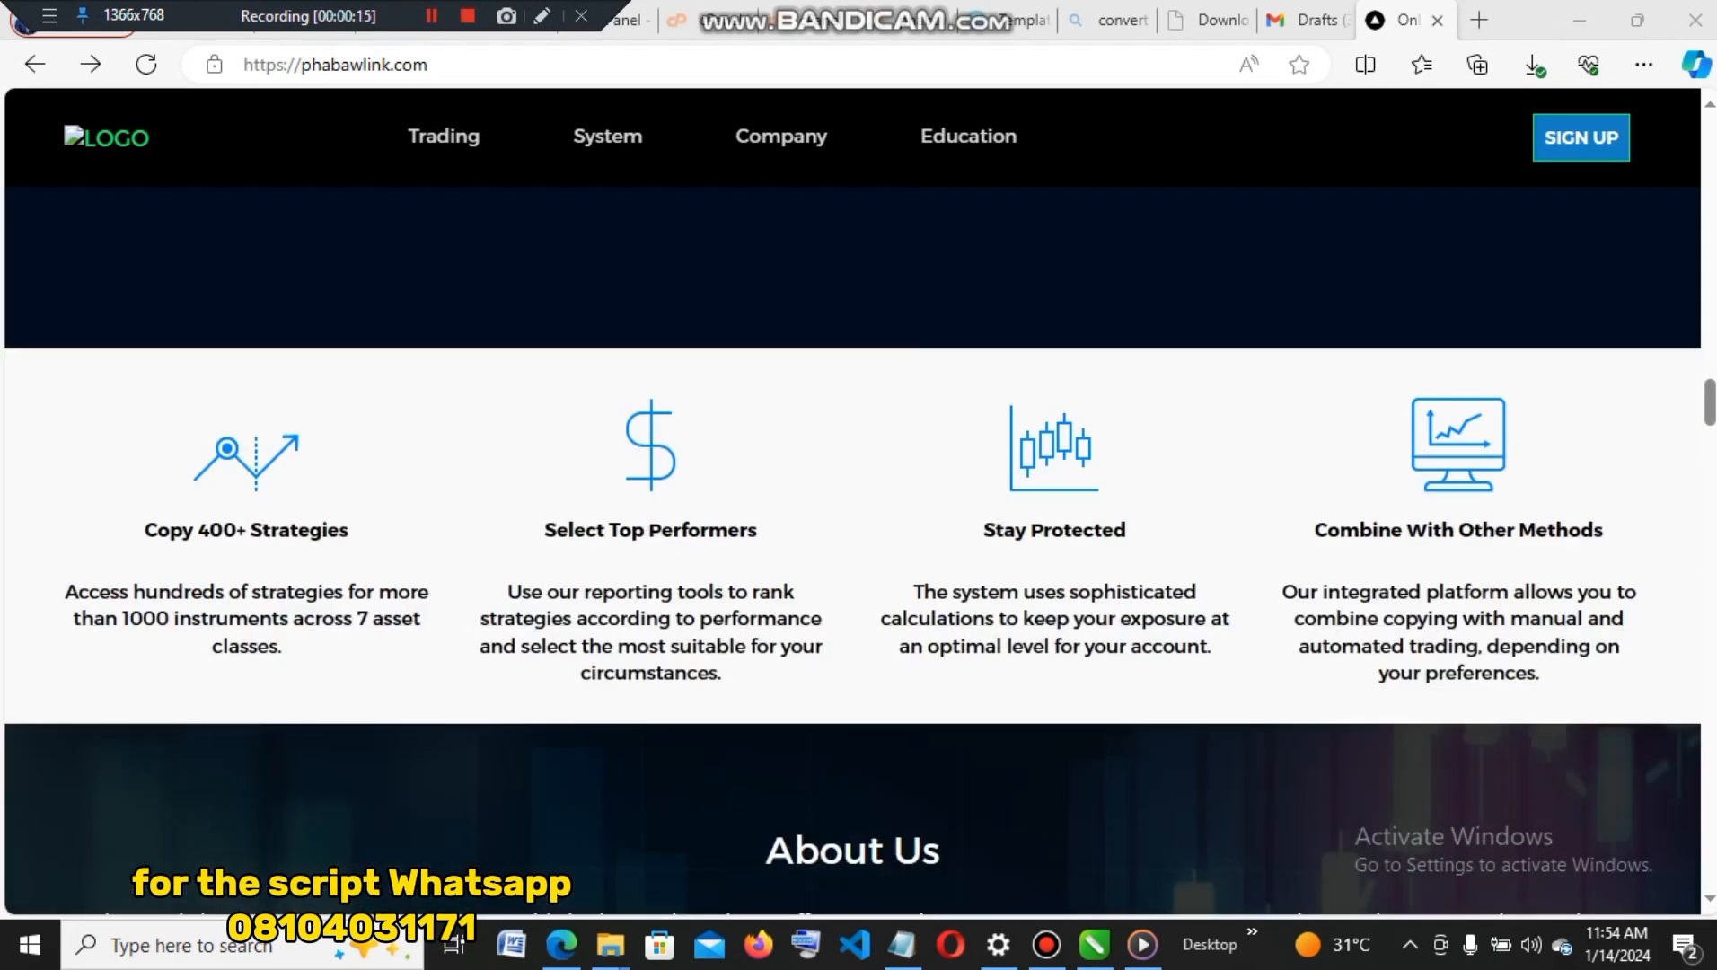
scroll(853, 551, up, 10)
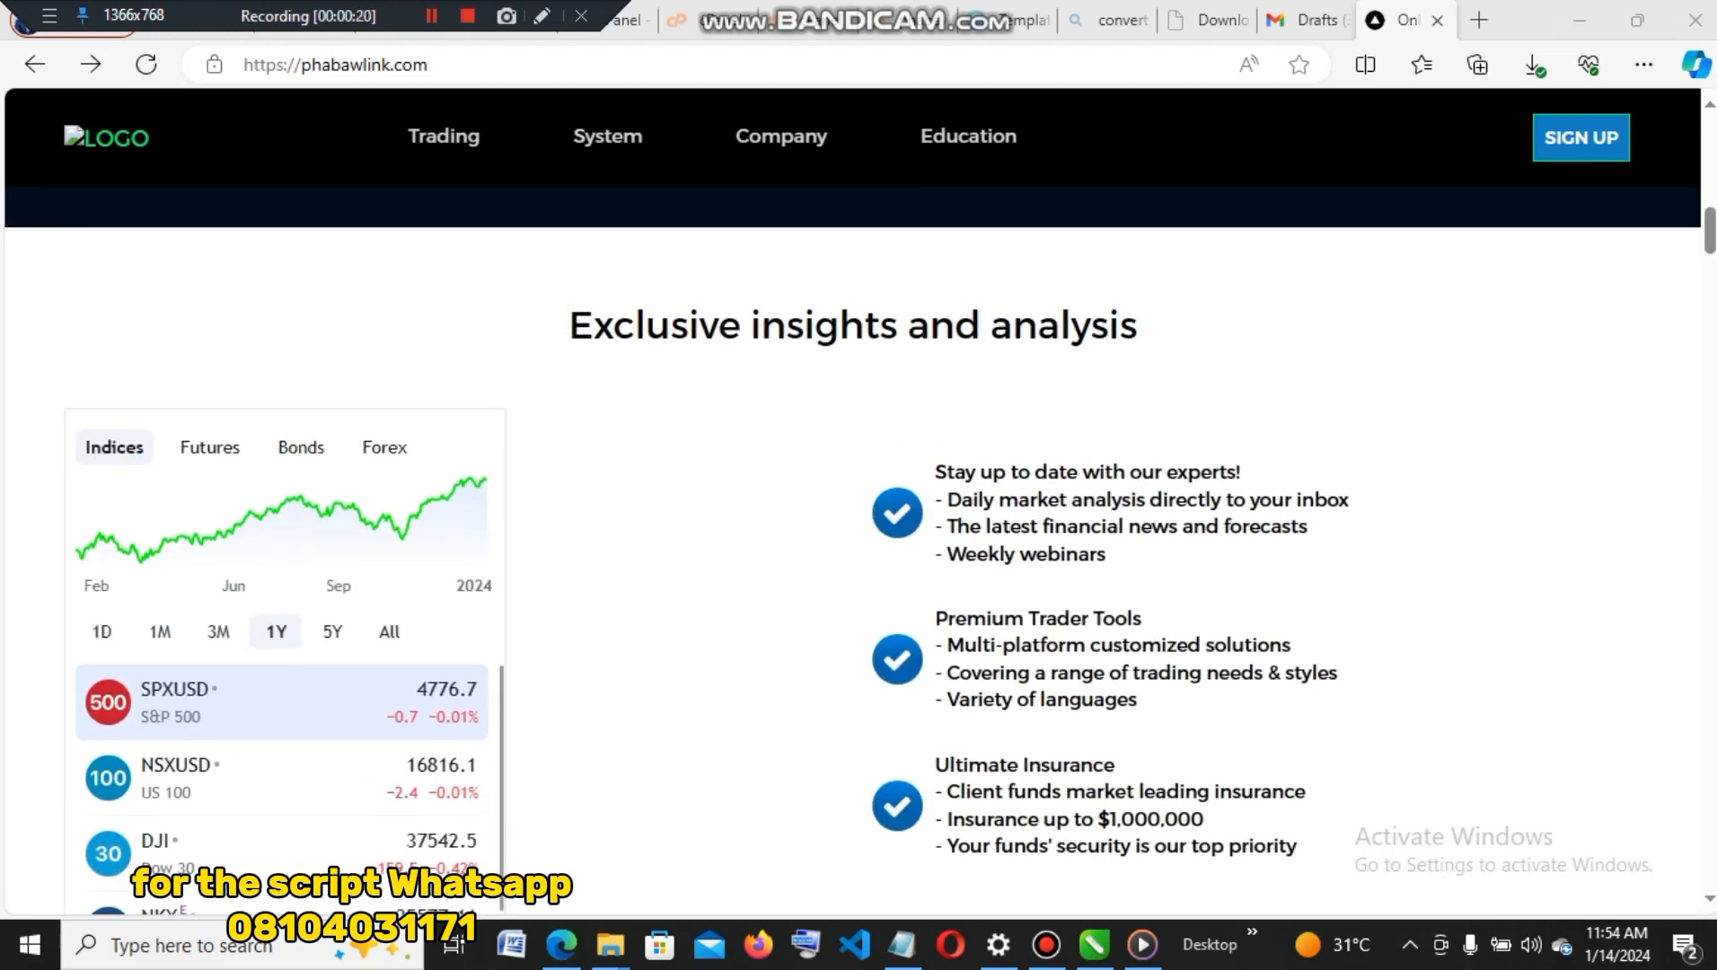
scroll(853, 552, up, 8)
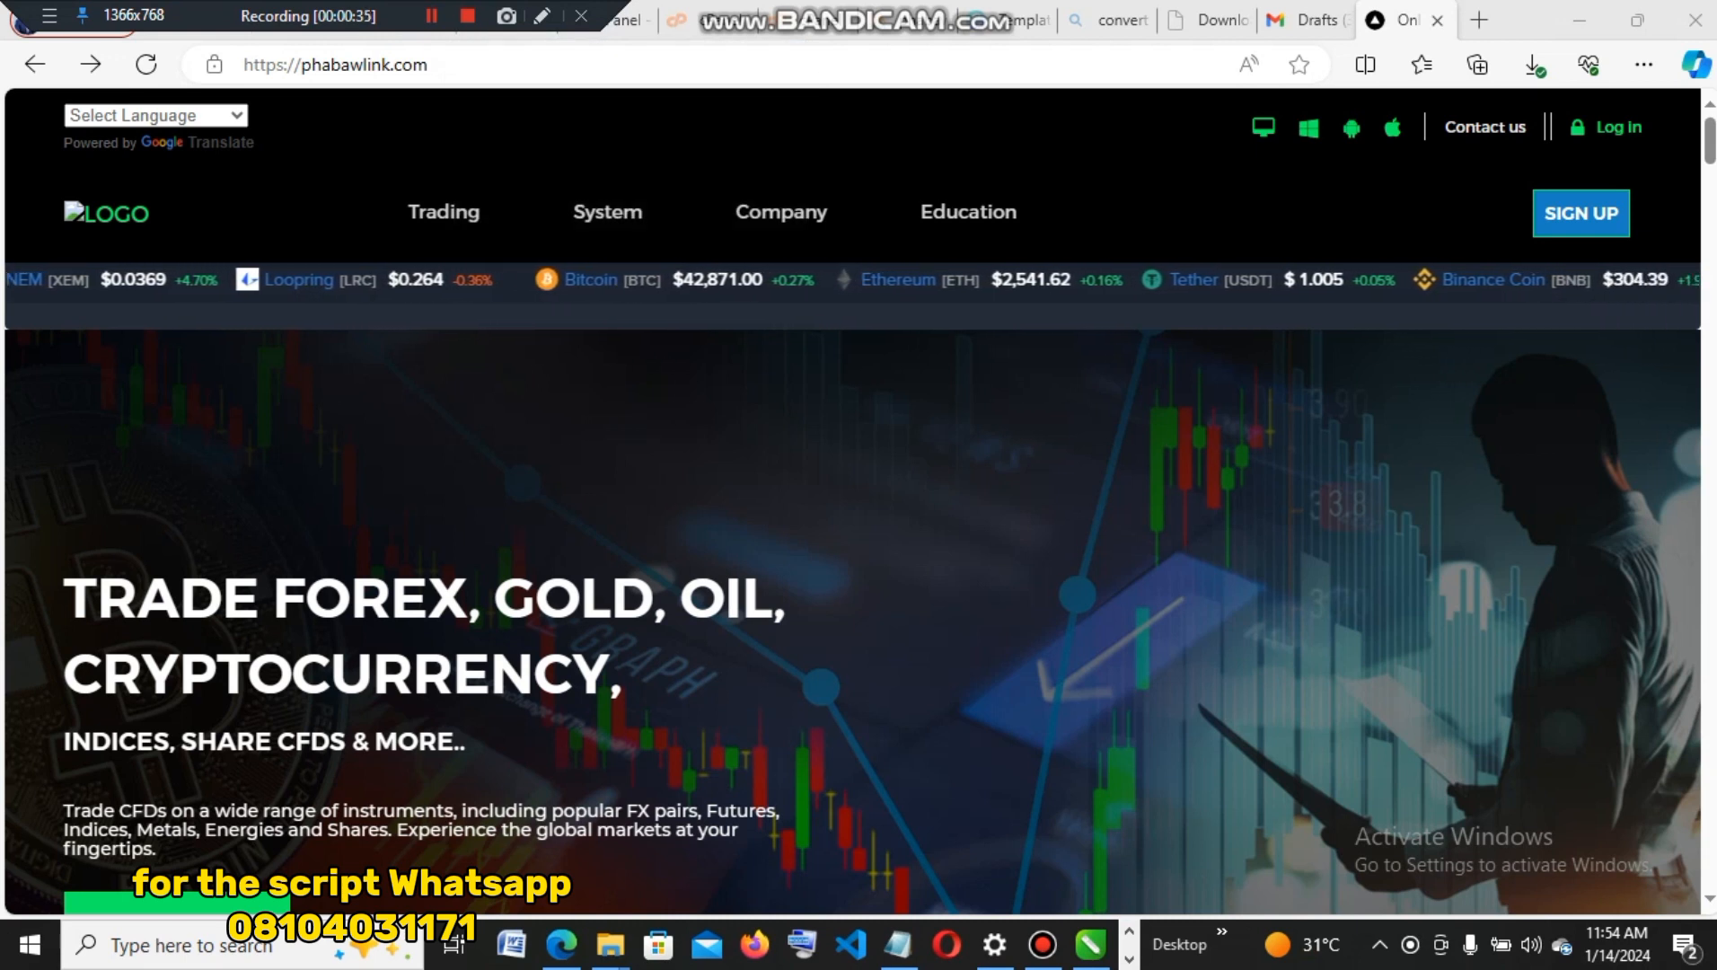
drag(327, 7, 1046, 49)
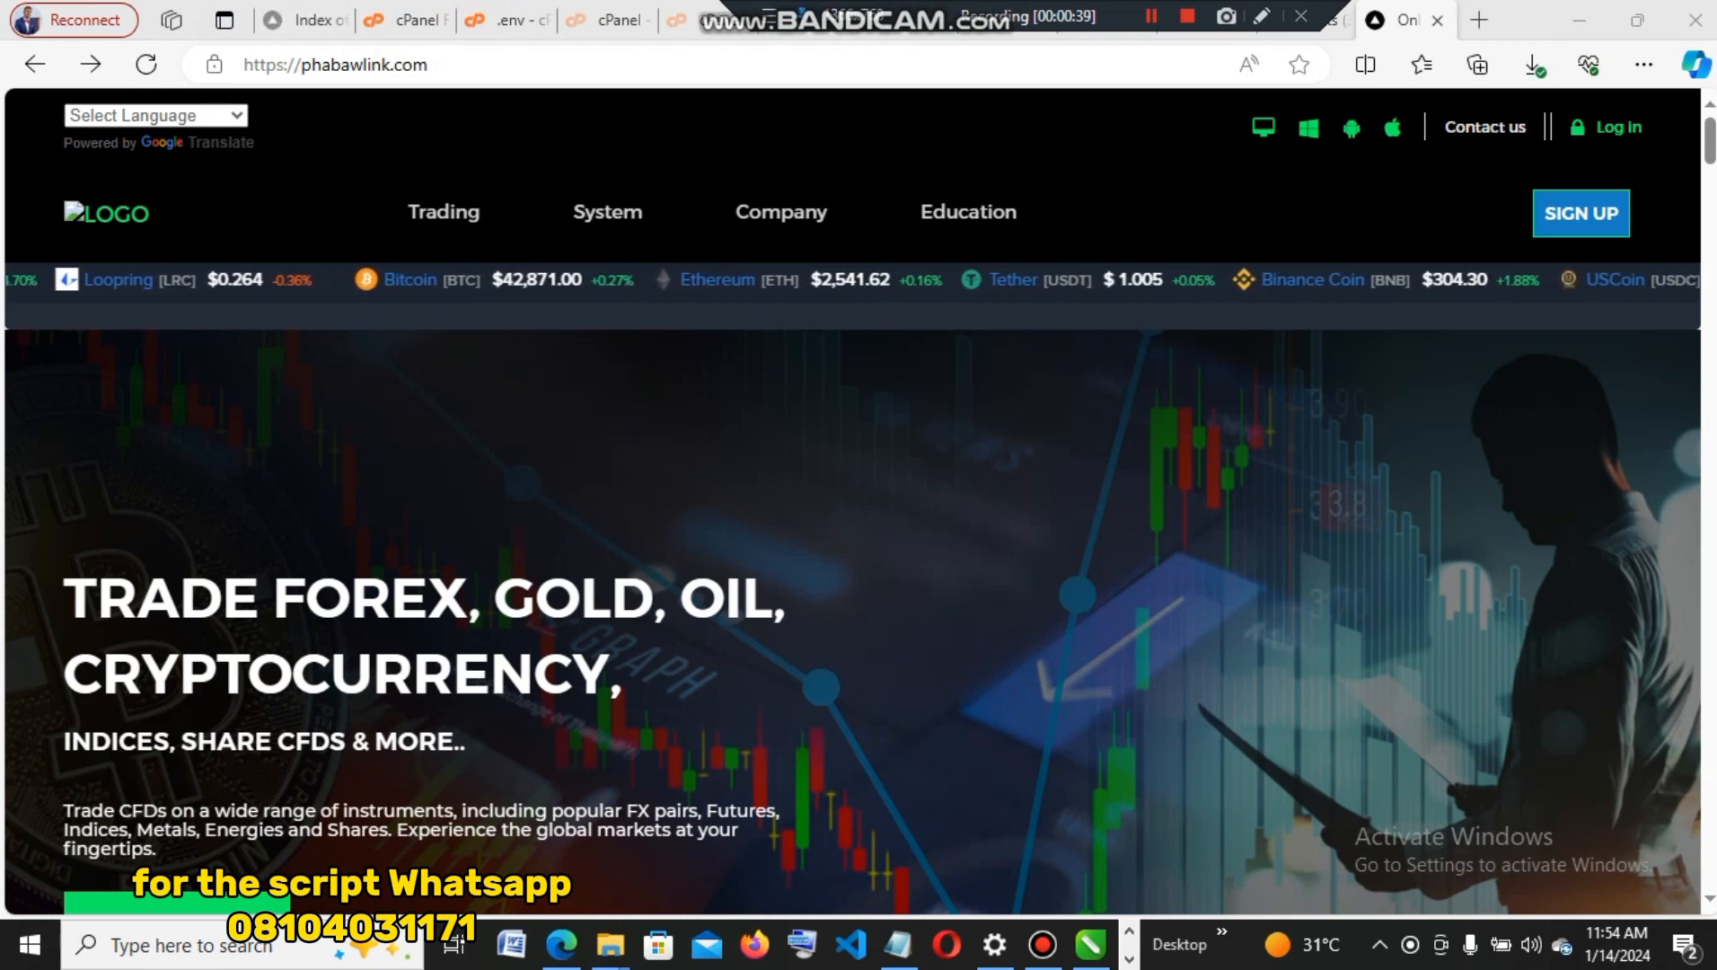
- Return to the cPanel File Manager tab and reload the page showing the data error
click(403, 20)
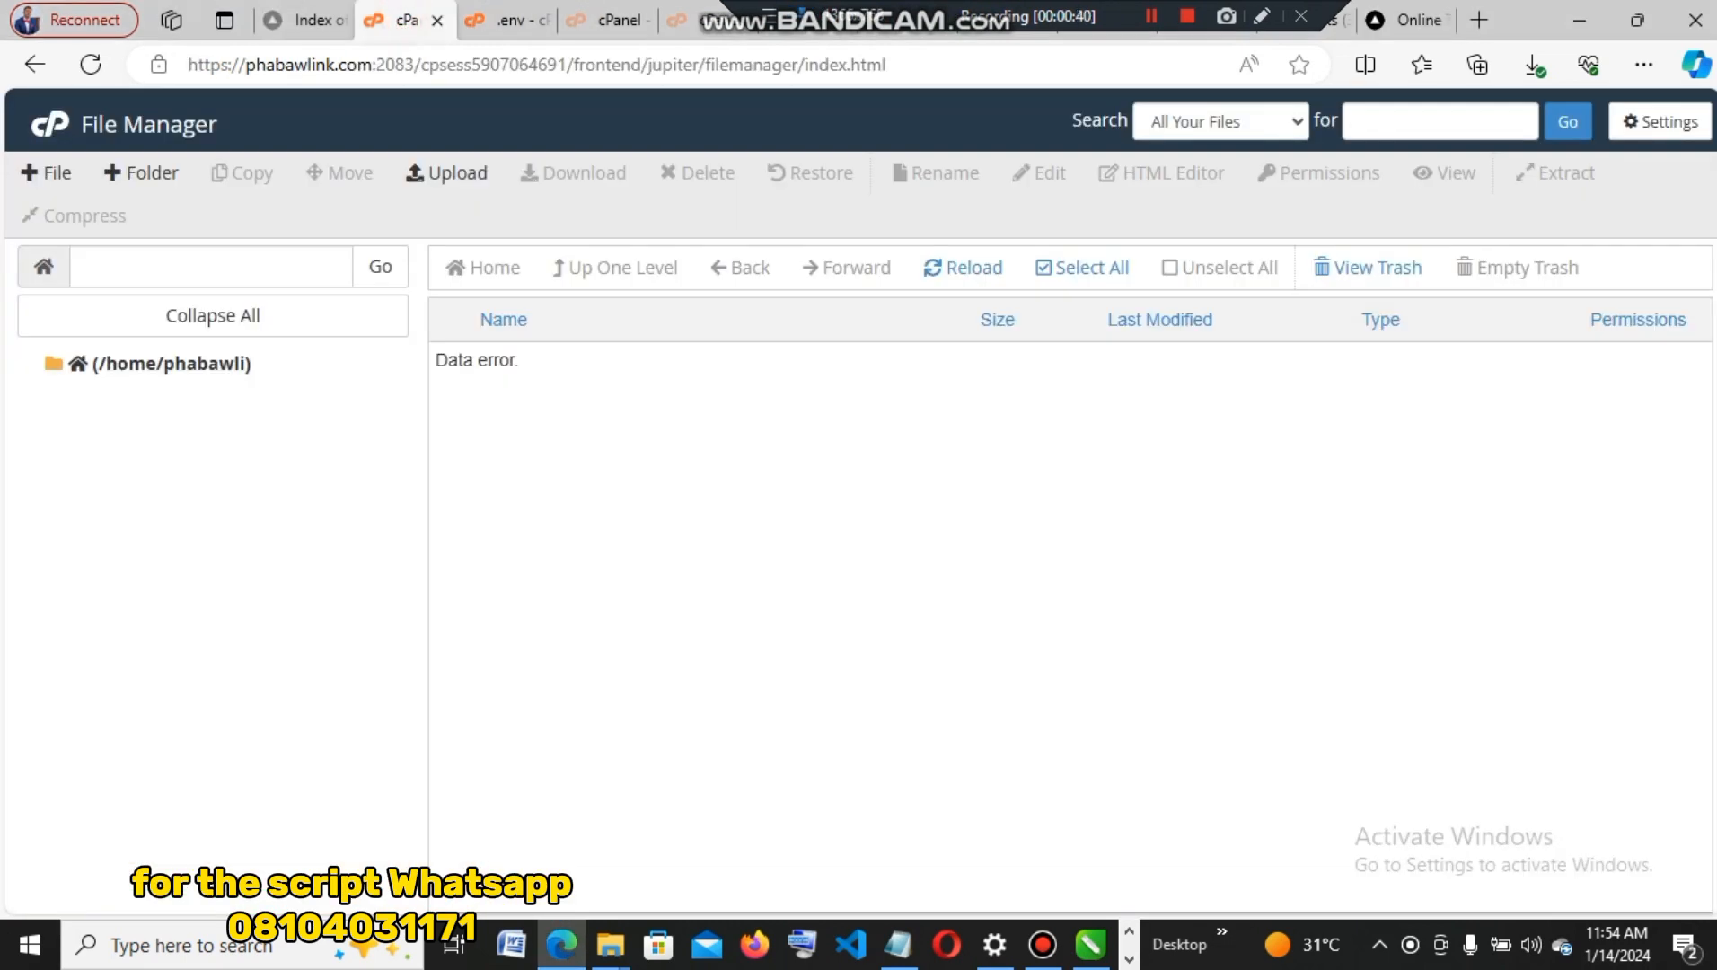
click(91, 64)
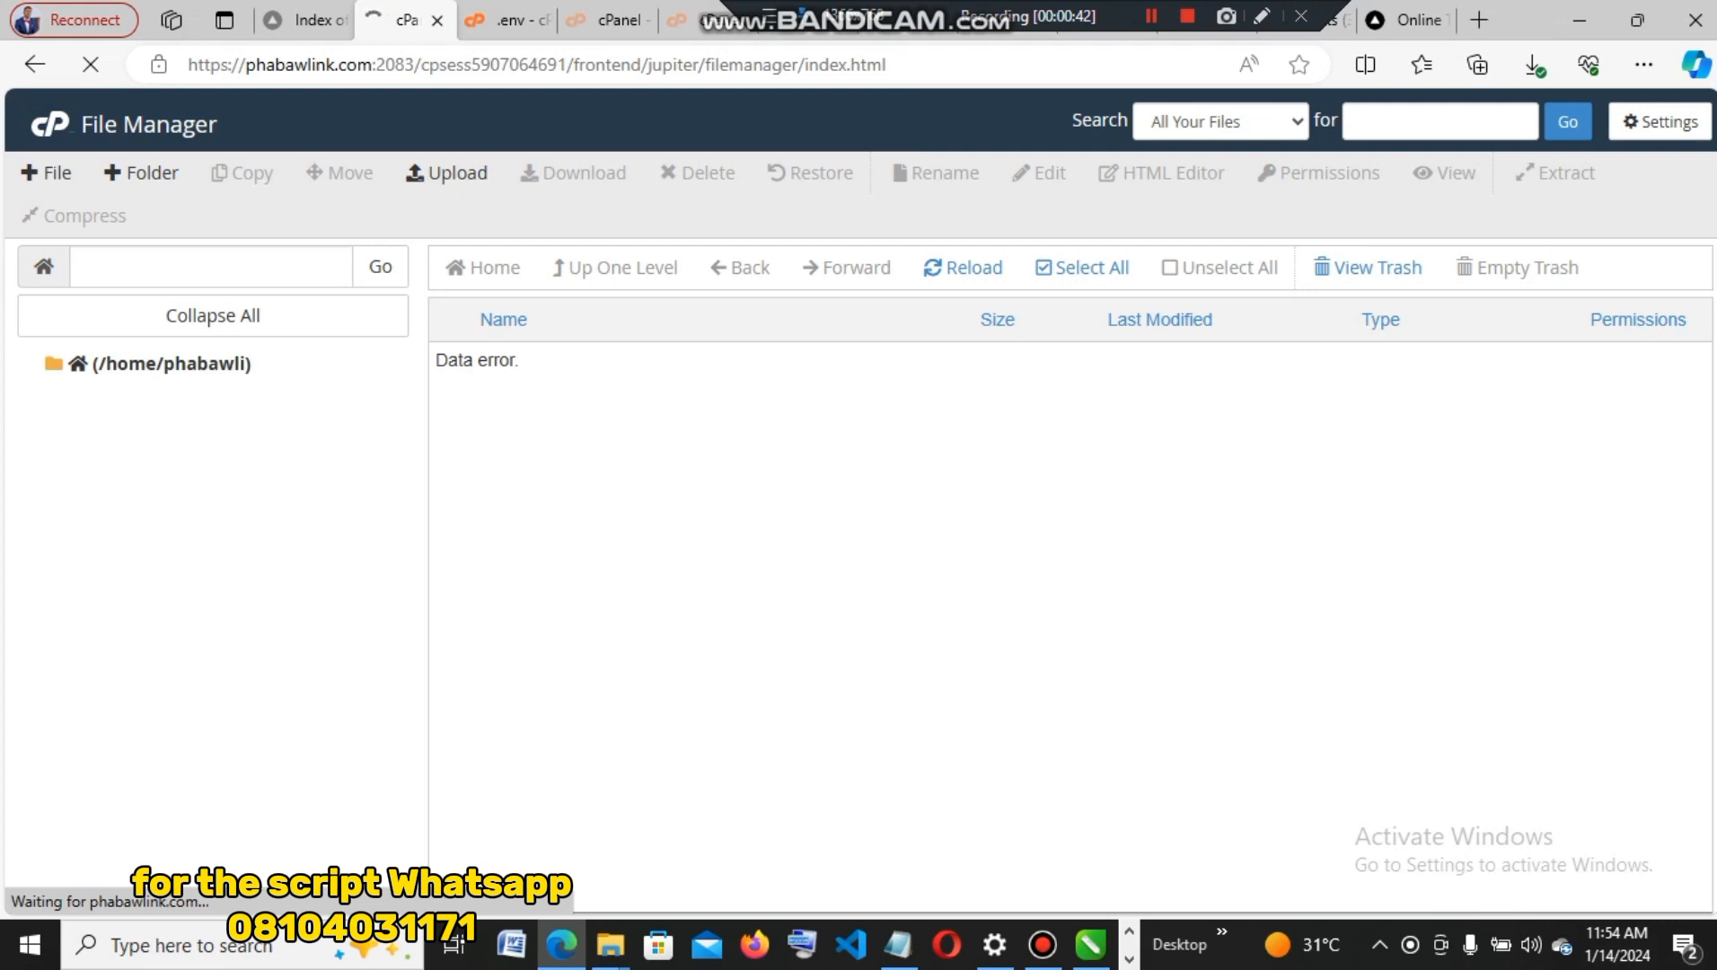
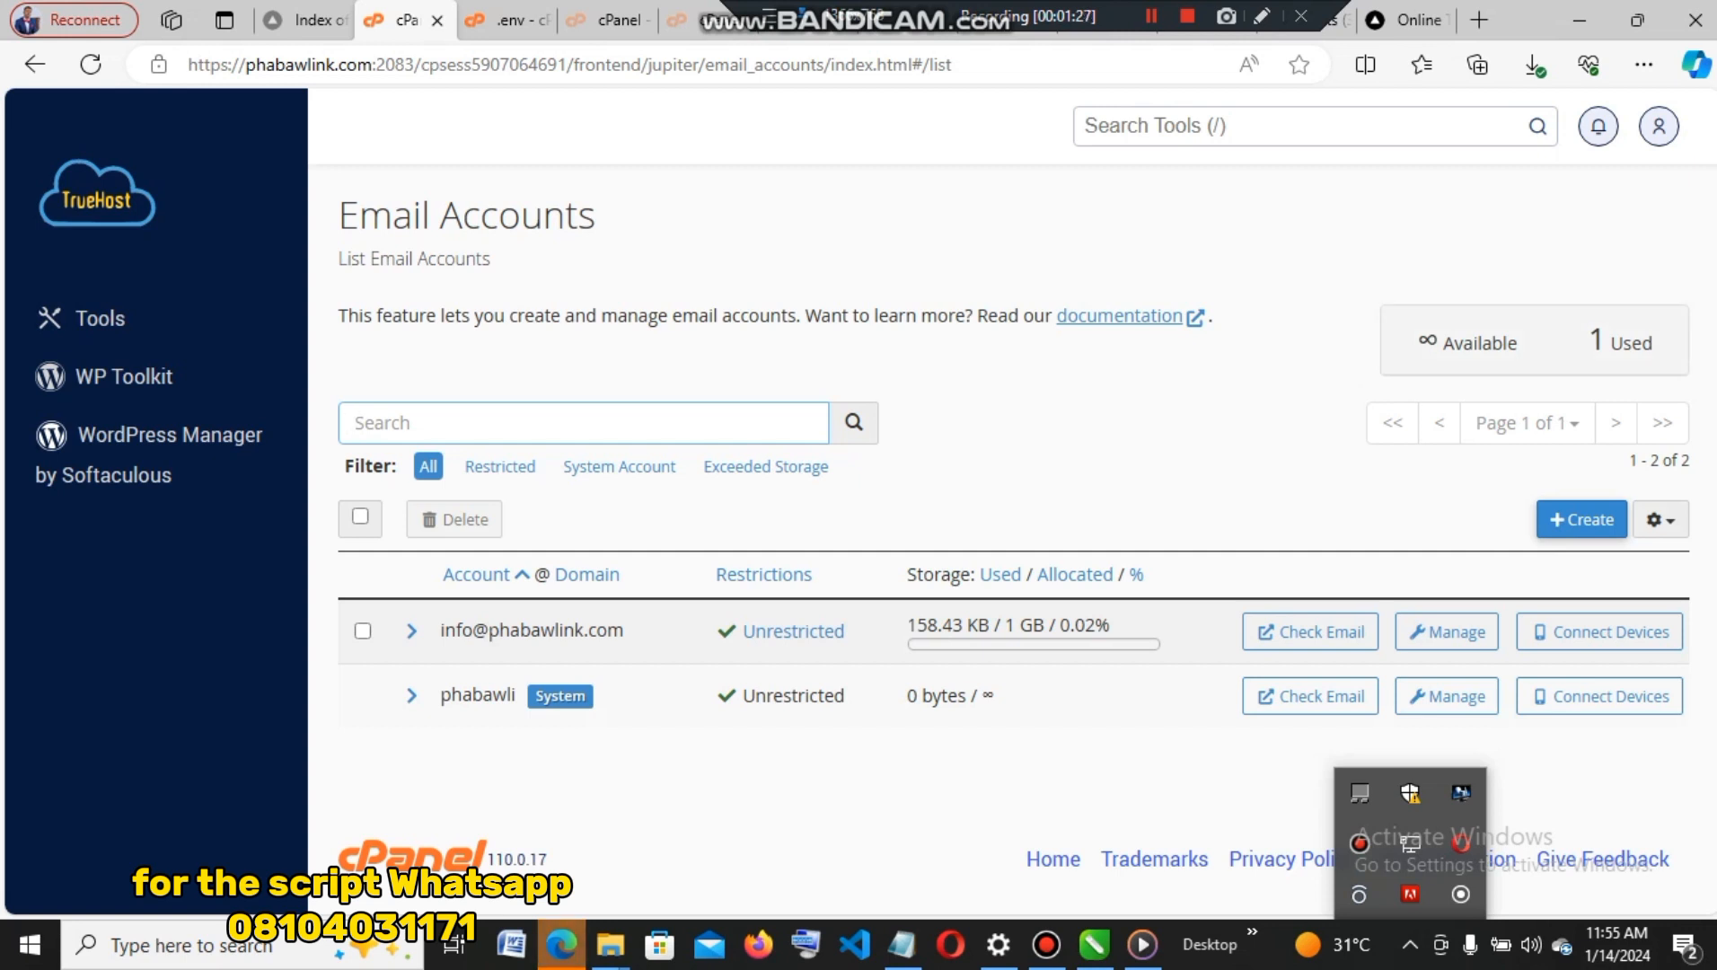
- Start a new email account on the Email Accounts page with + Create
click(1581, 519)
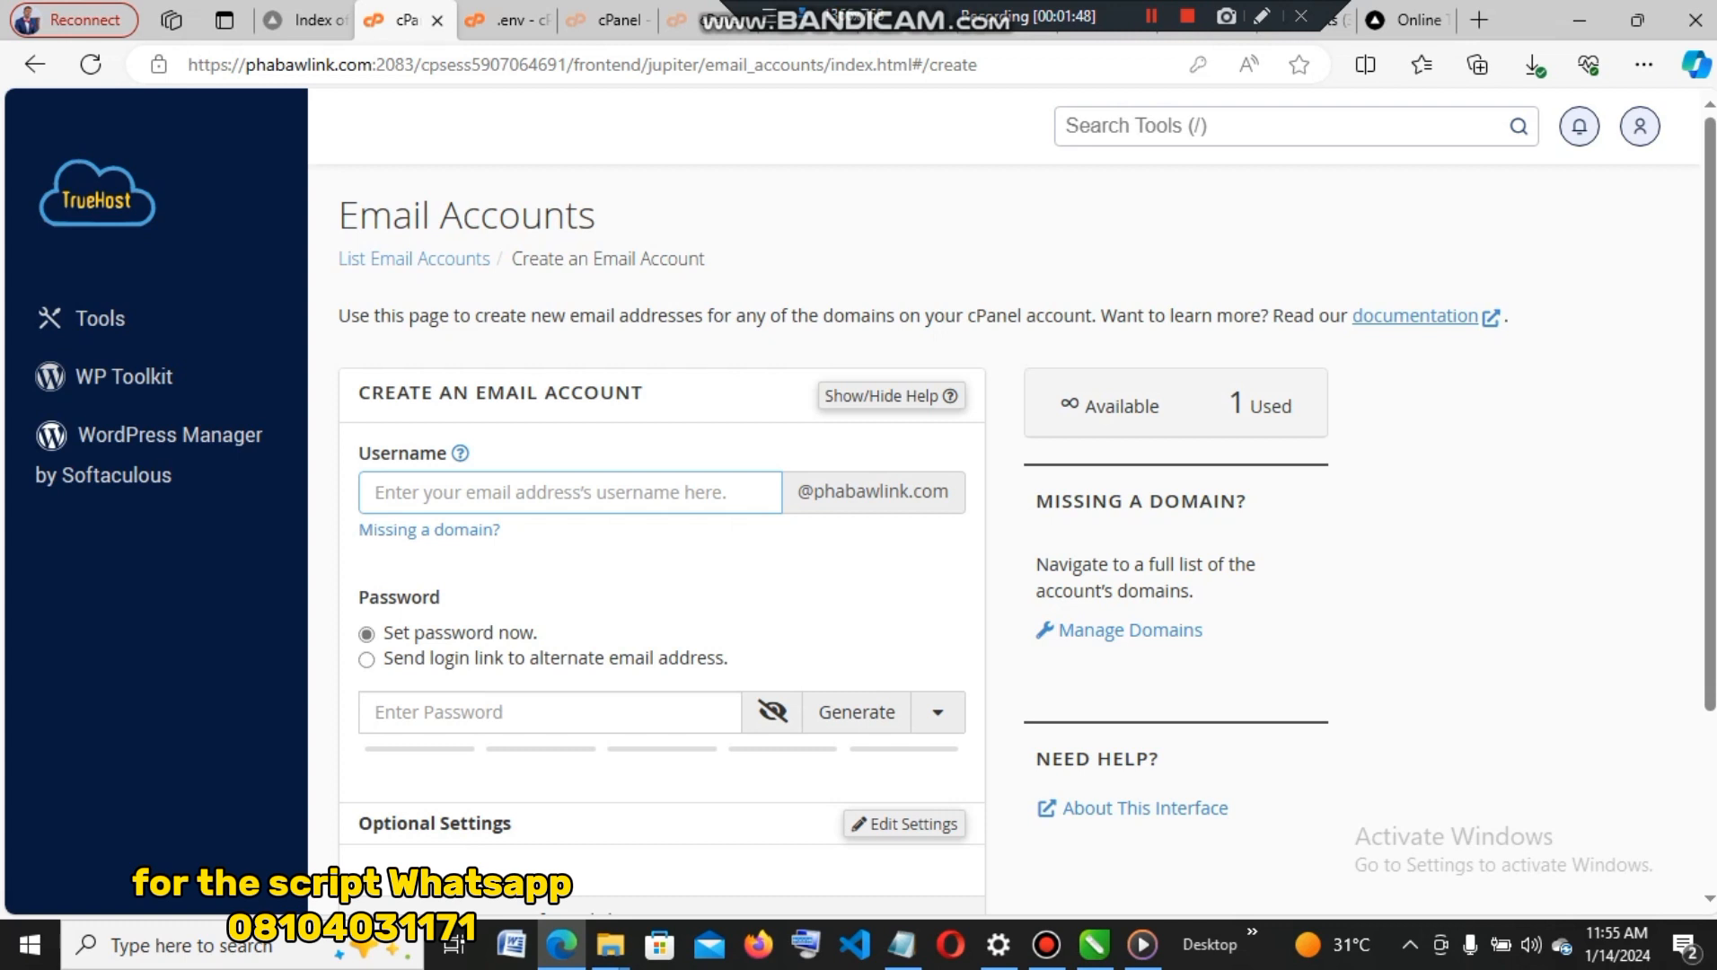
text(cus)
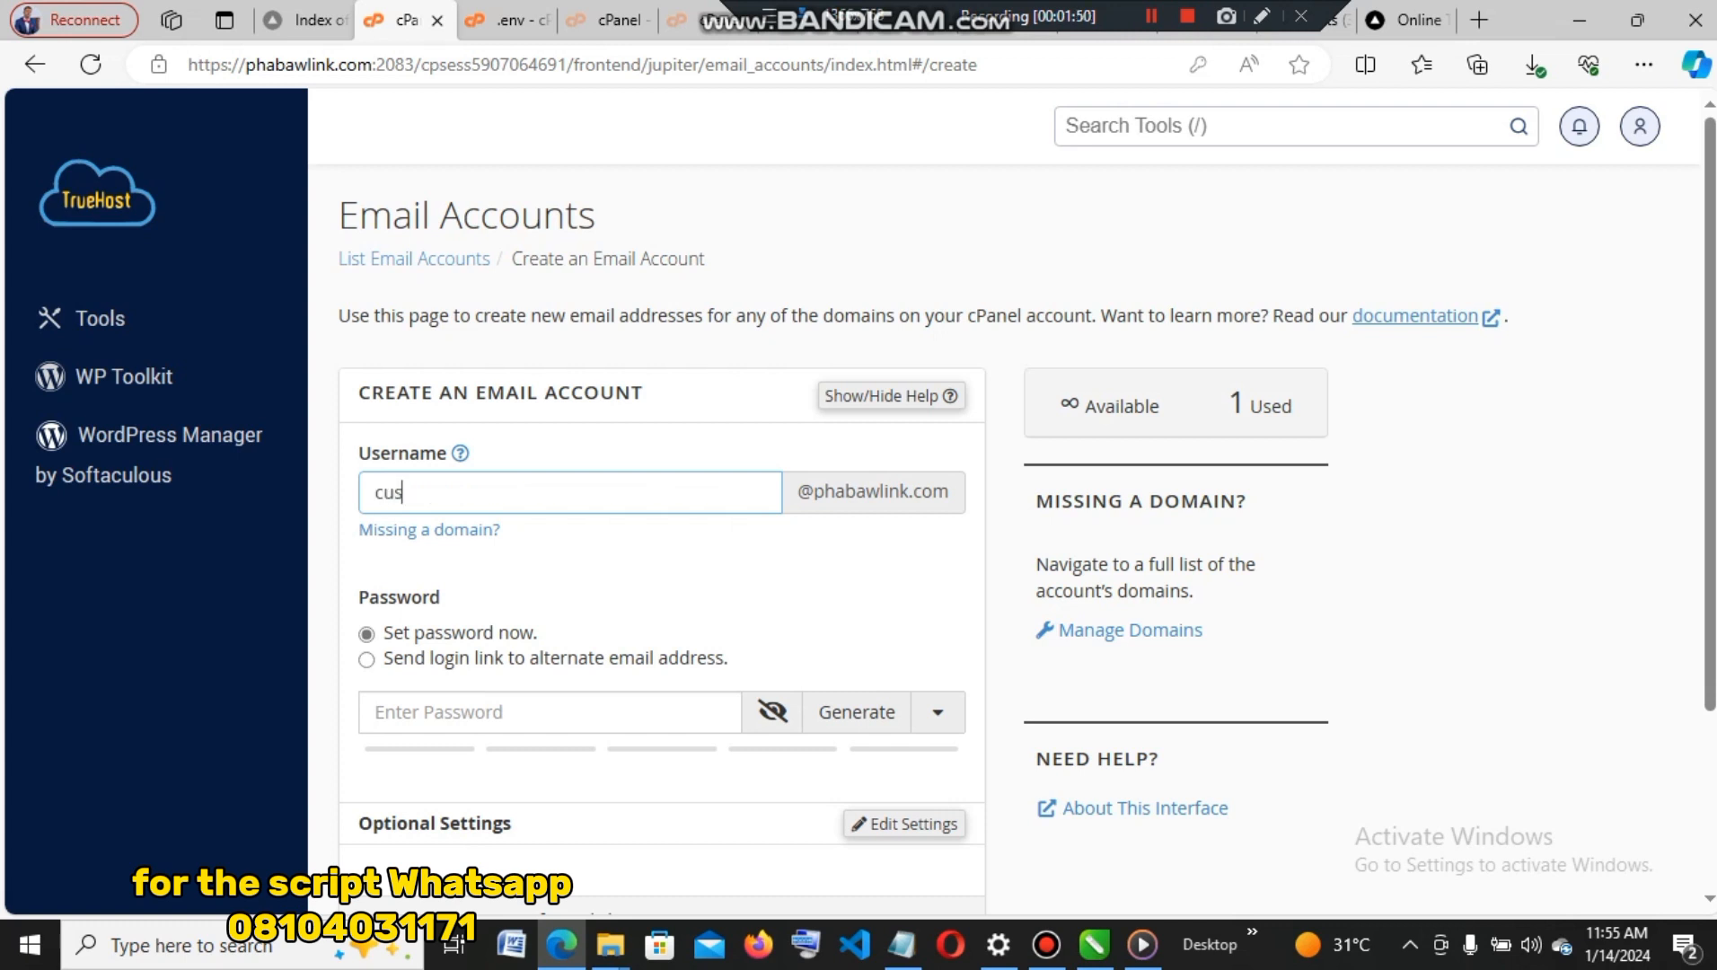
key(BackSpace)
key(BackSpace)
key(BackSpace)
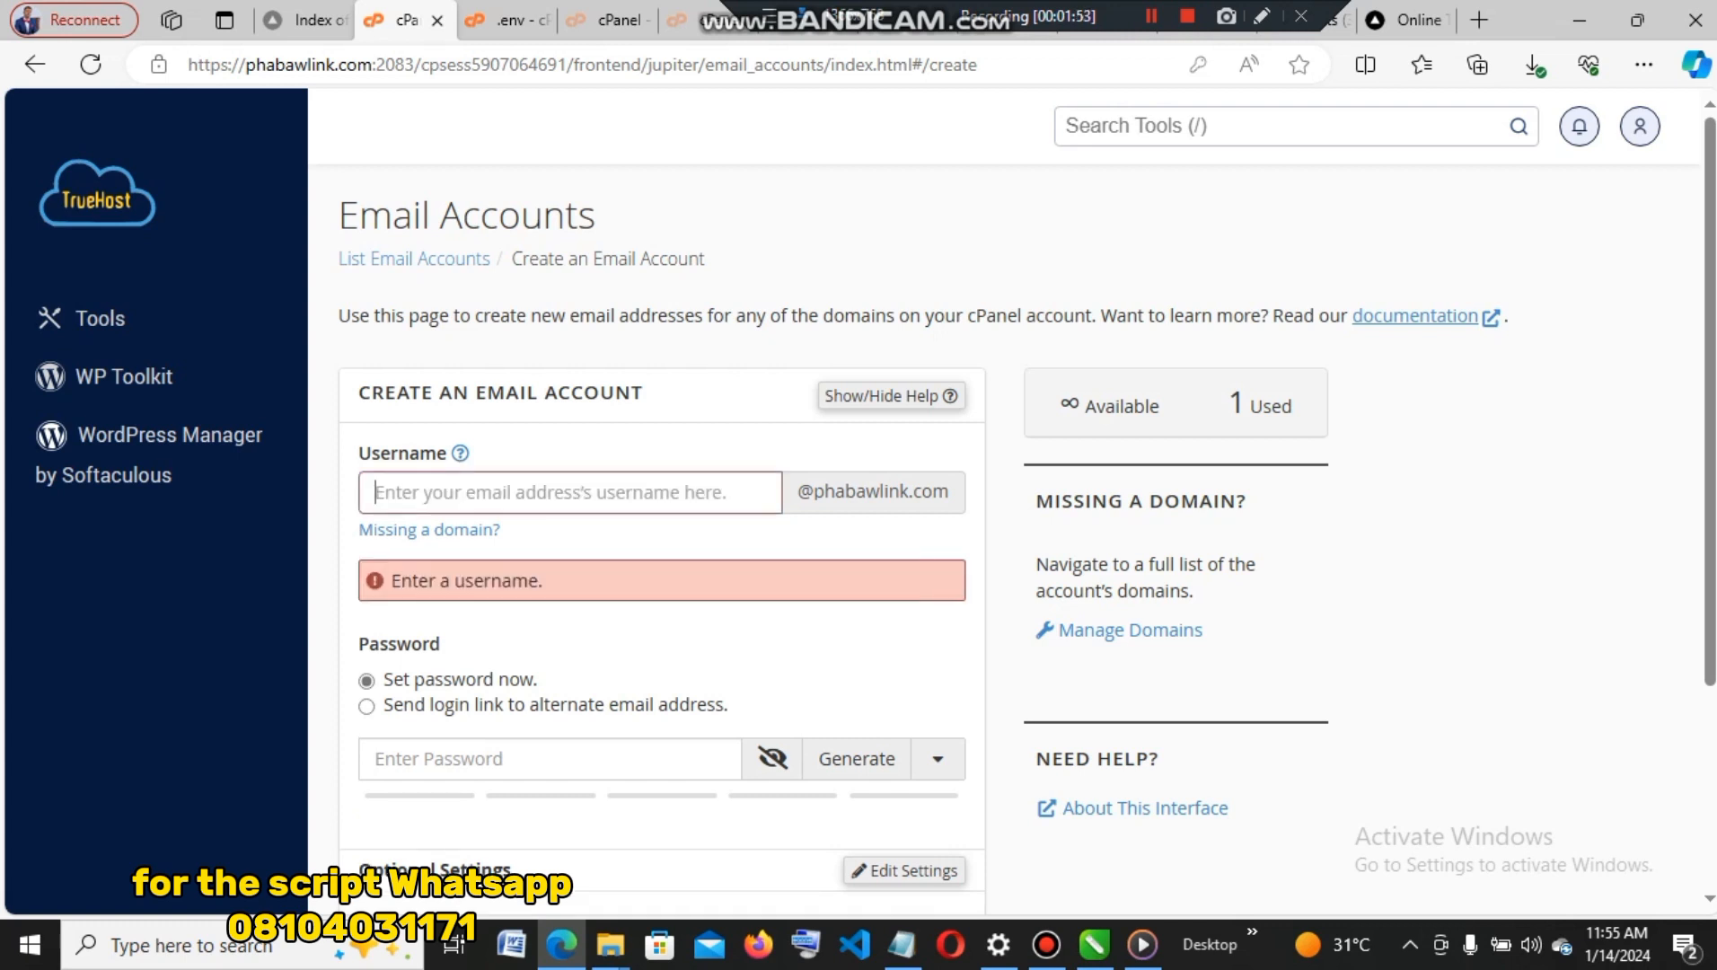
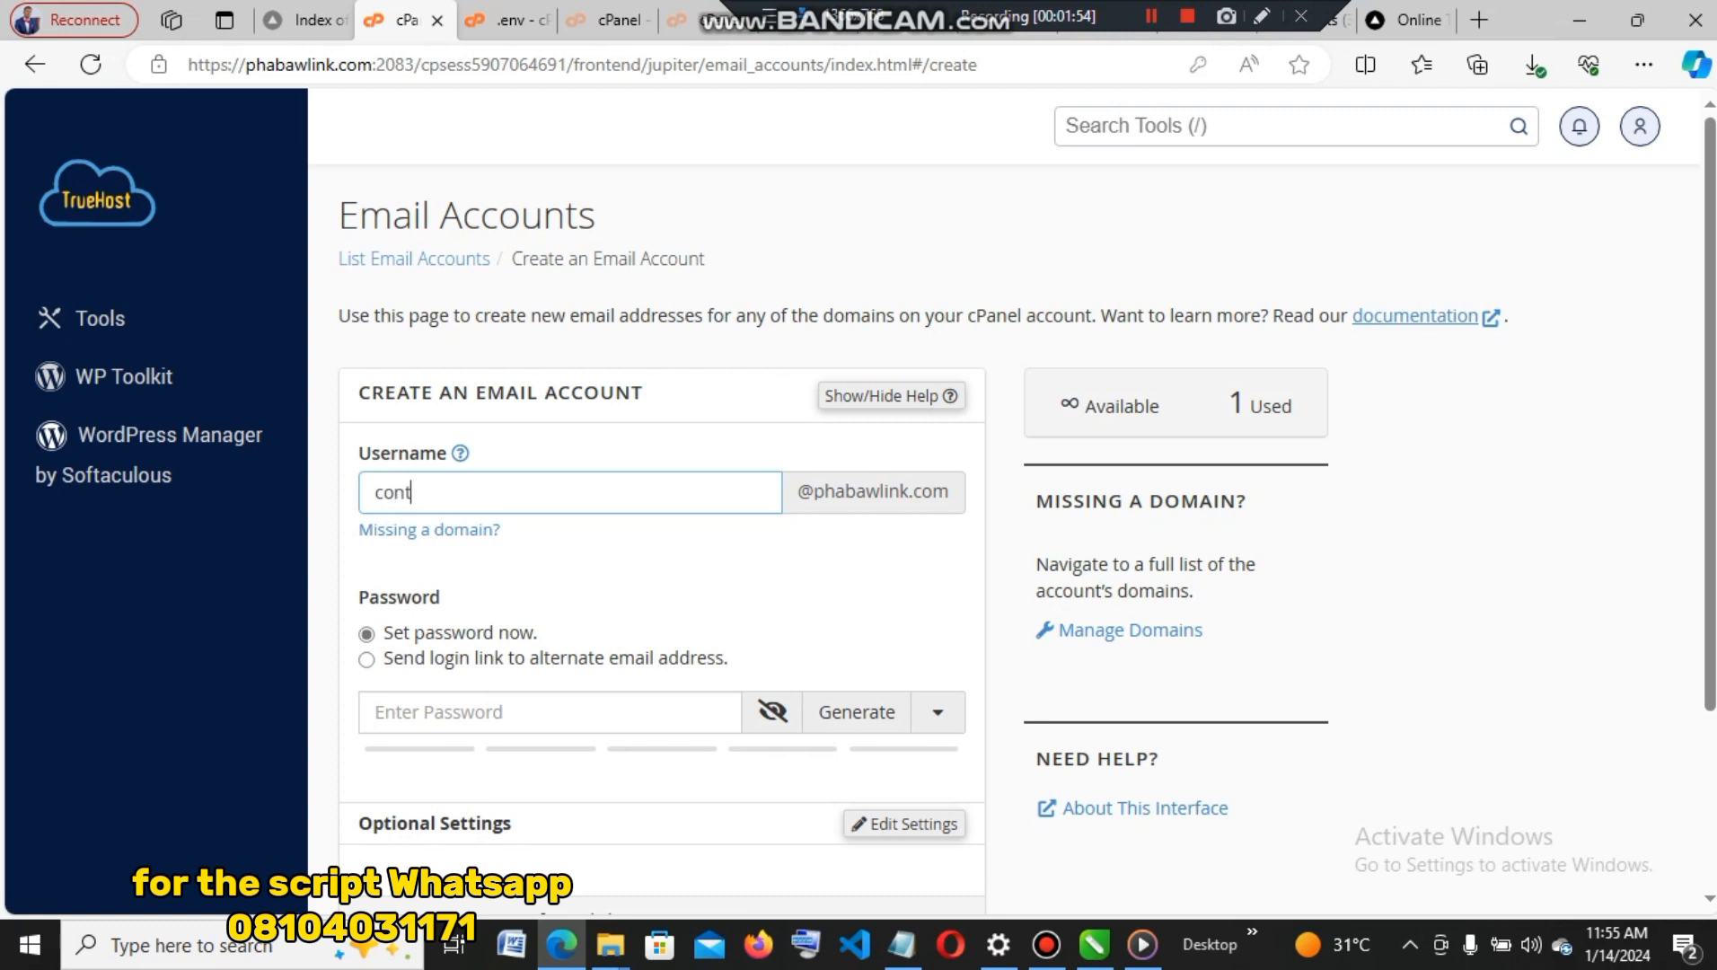
scroll(662, 539, down, 3)
- Bring up the phabawlink Notepad note holding the saved credentials
click(510, 483)
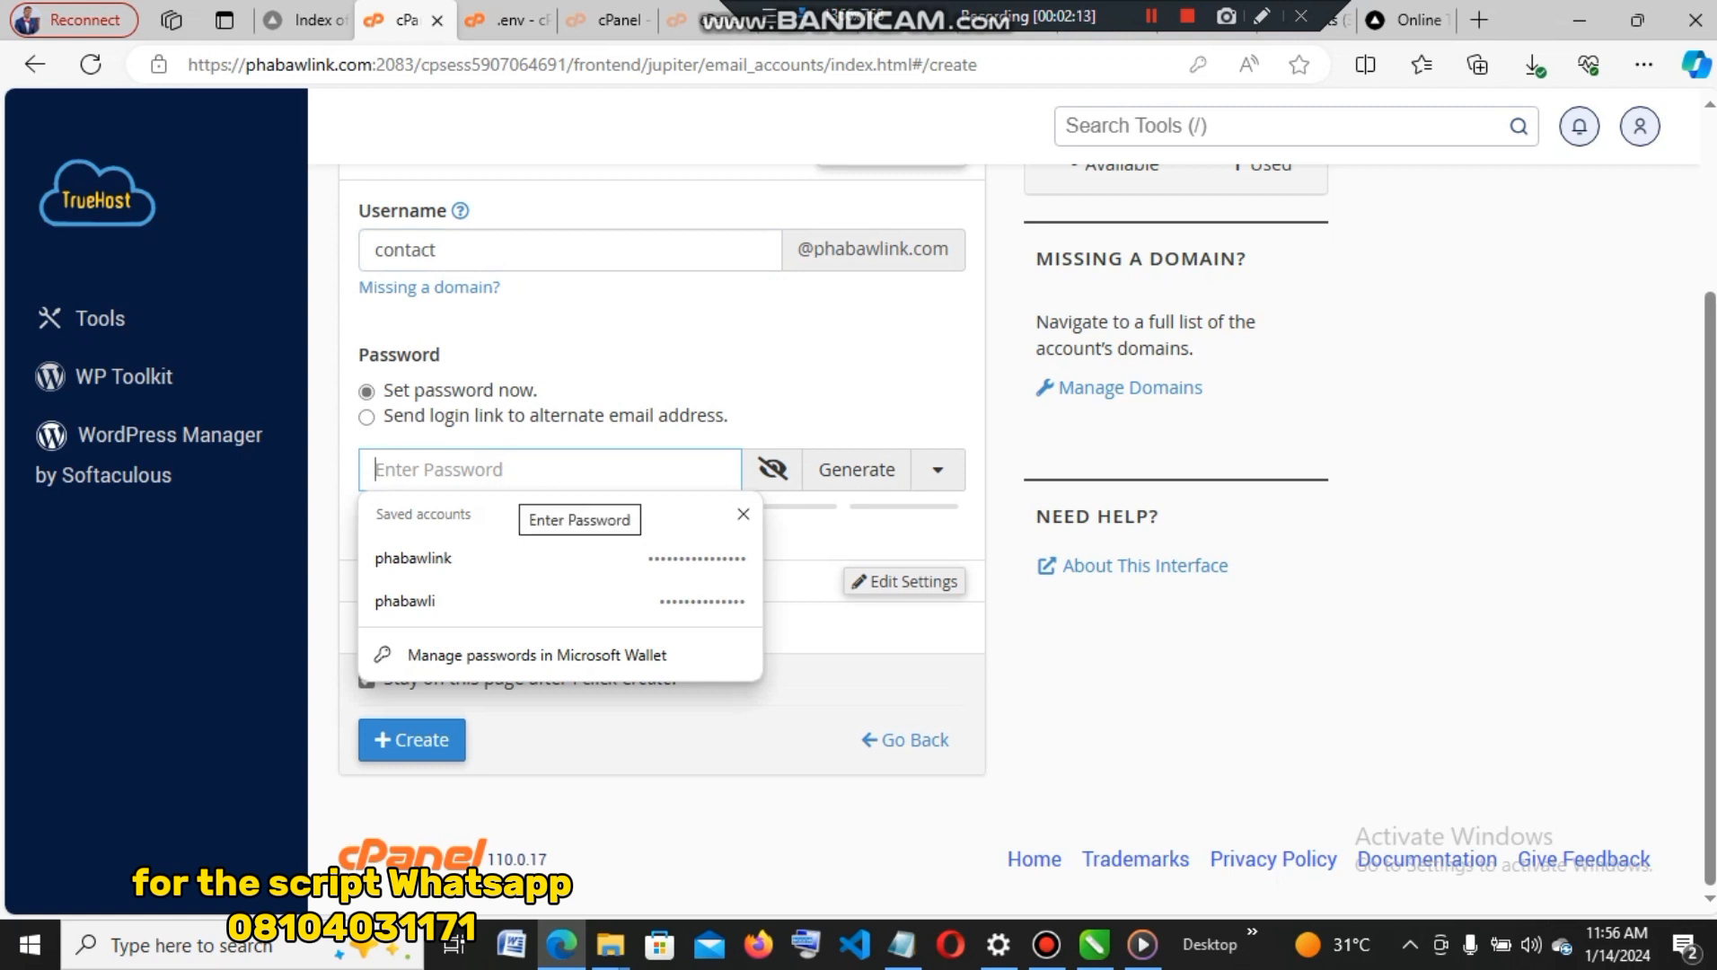
text(Ph)
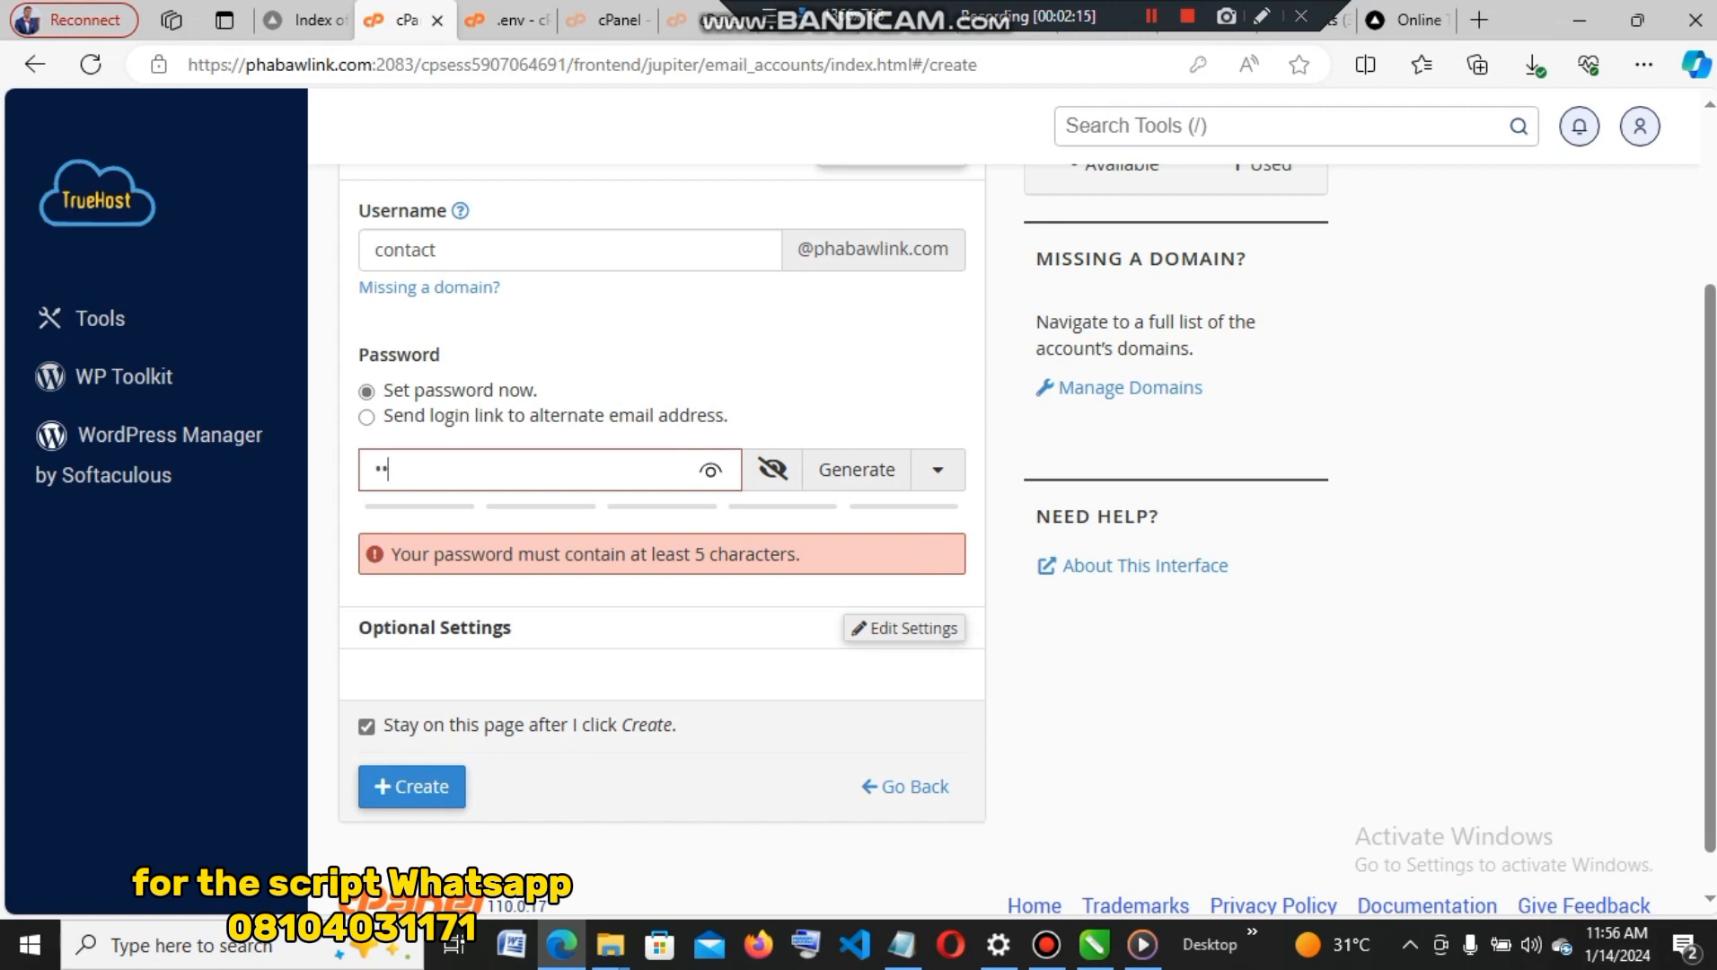
key(BackSpace)
key(BackSpace)
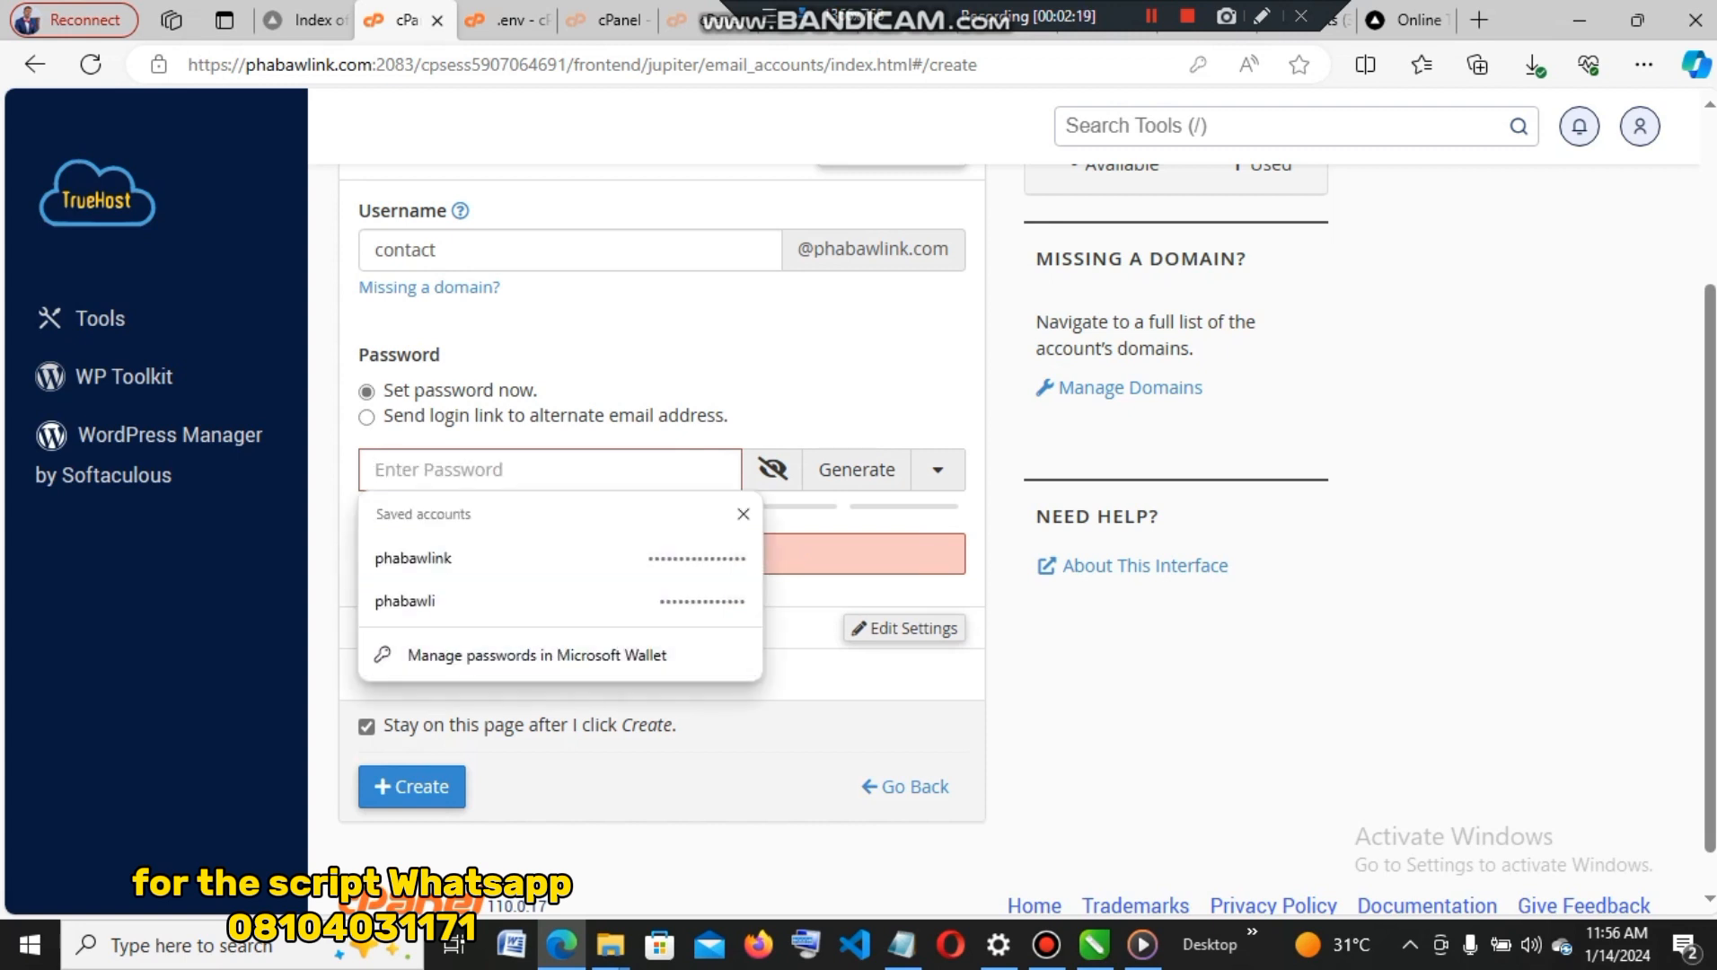
click(902, 944)
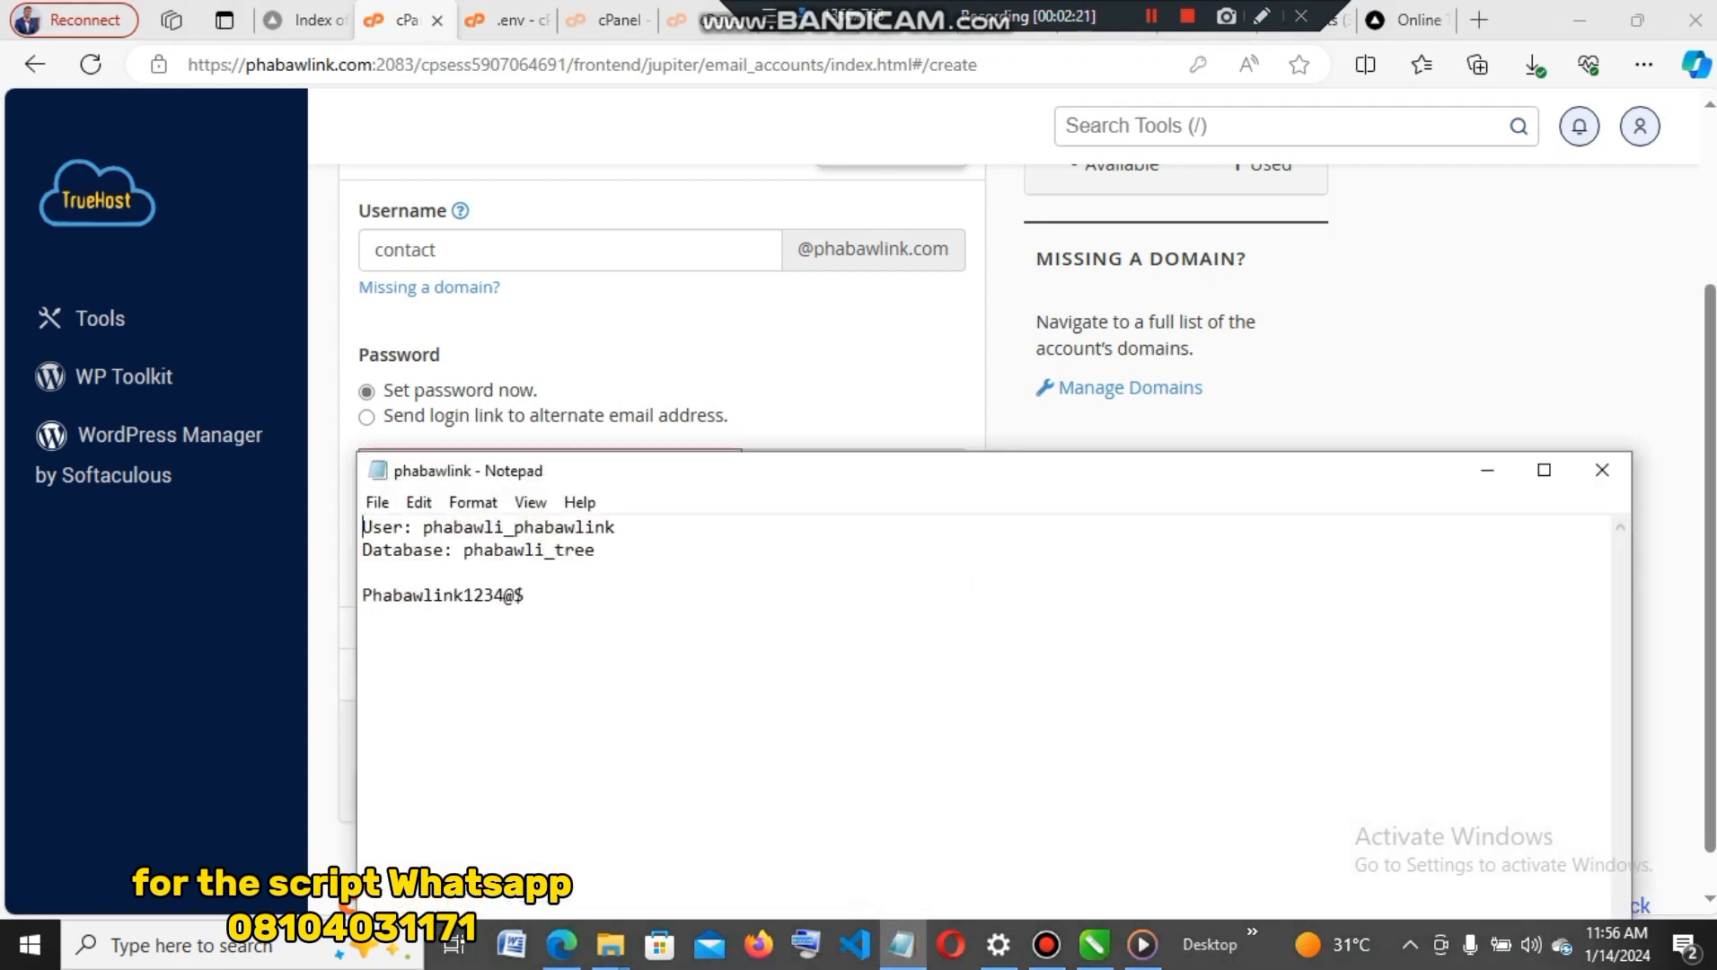
- Copy the saved password from the Notepad note and return to the account form
double_click(547, 600)
right_click(396, 604)
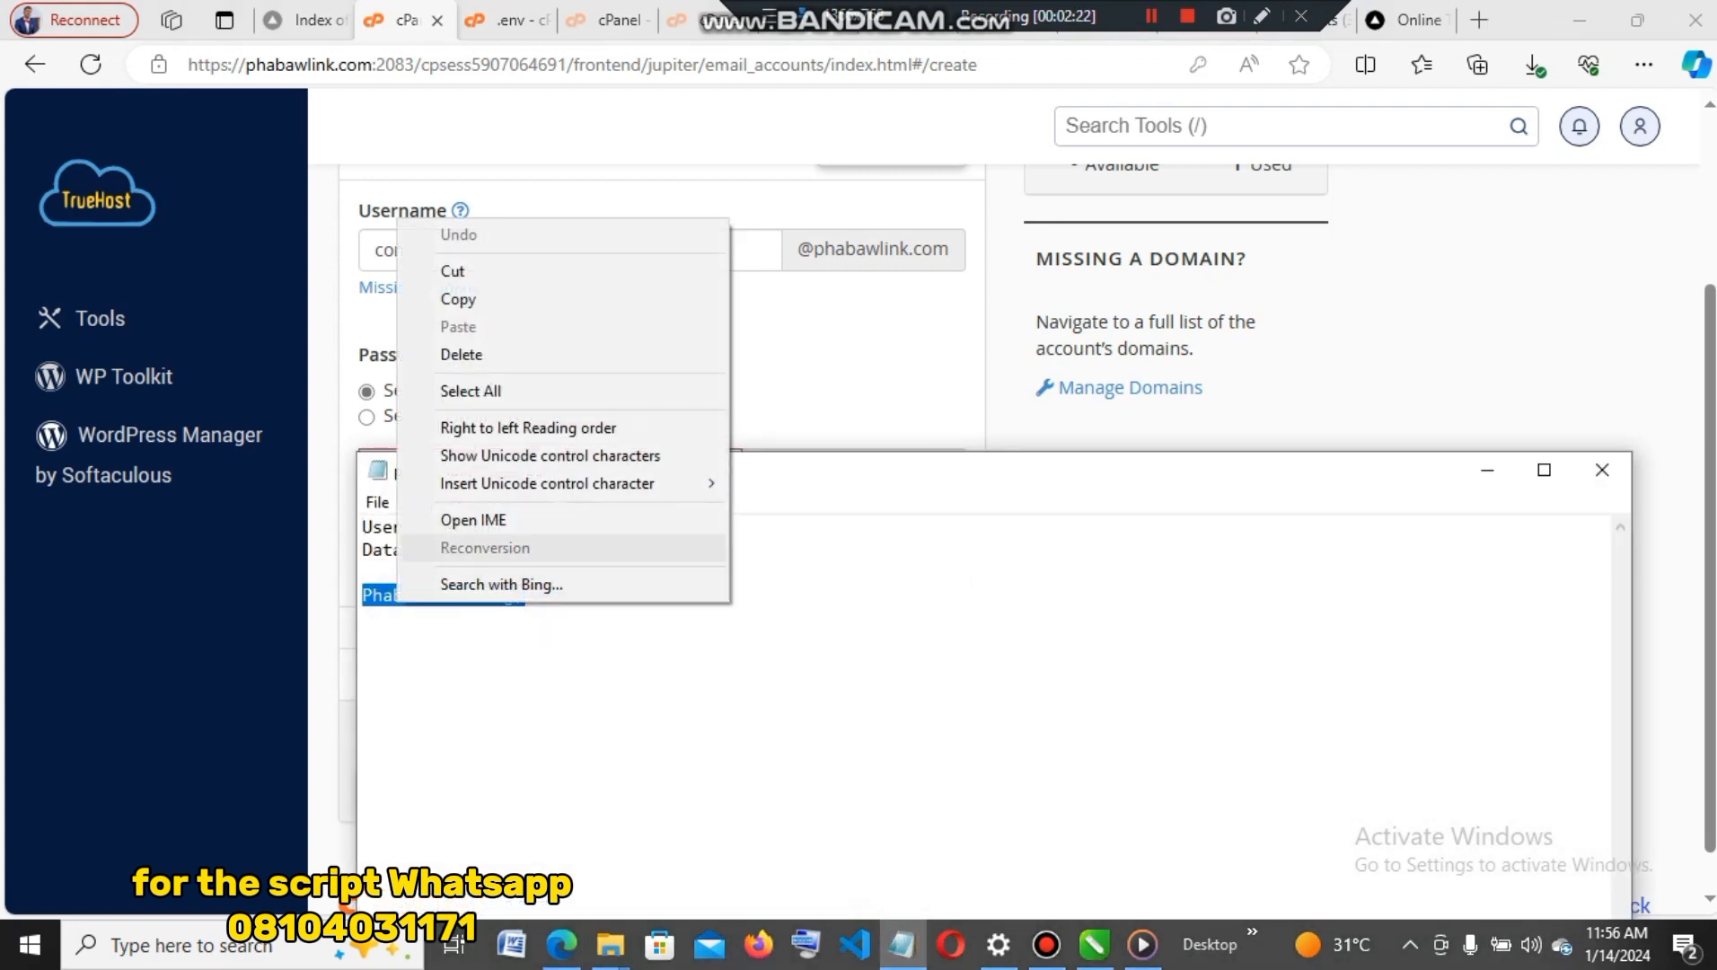
click(478, 295)
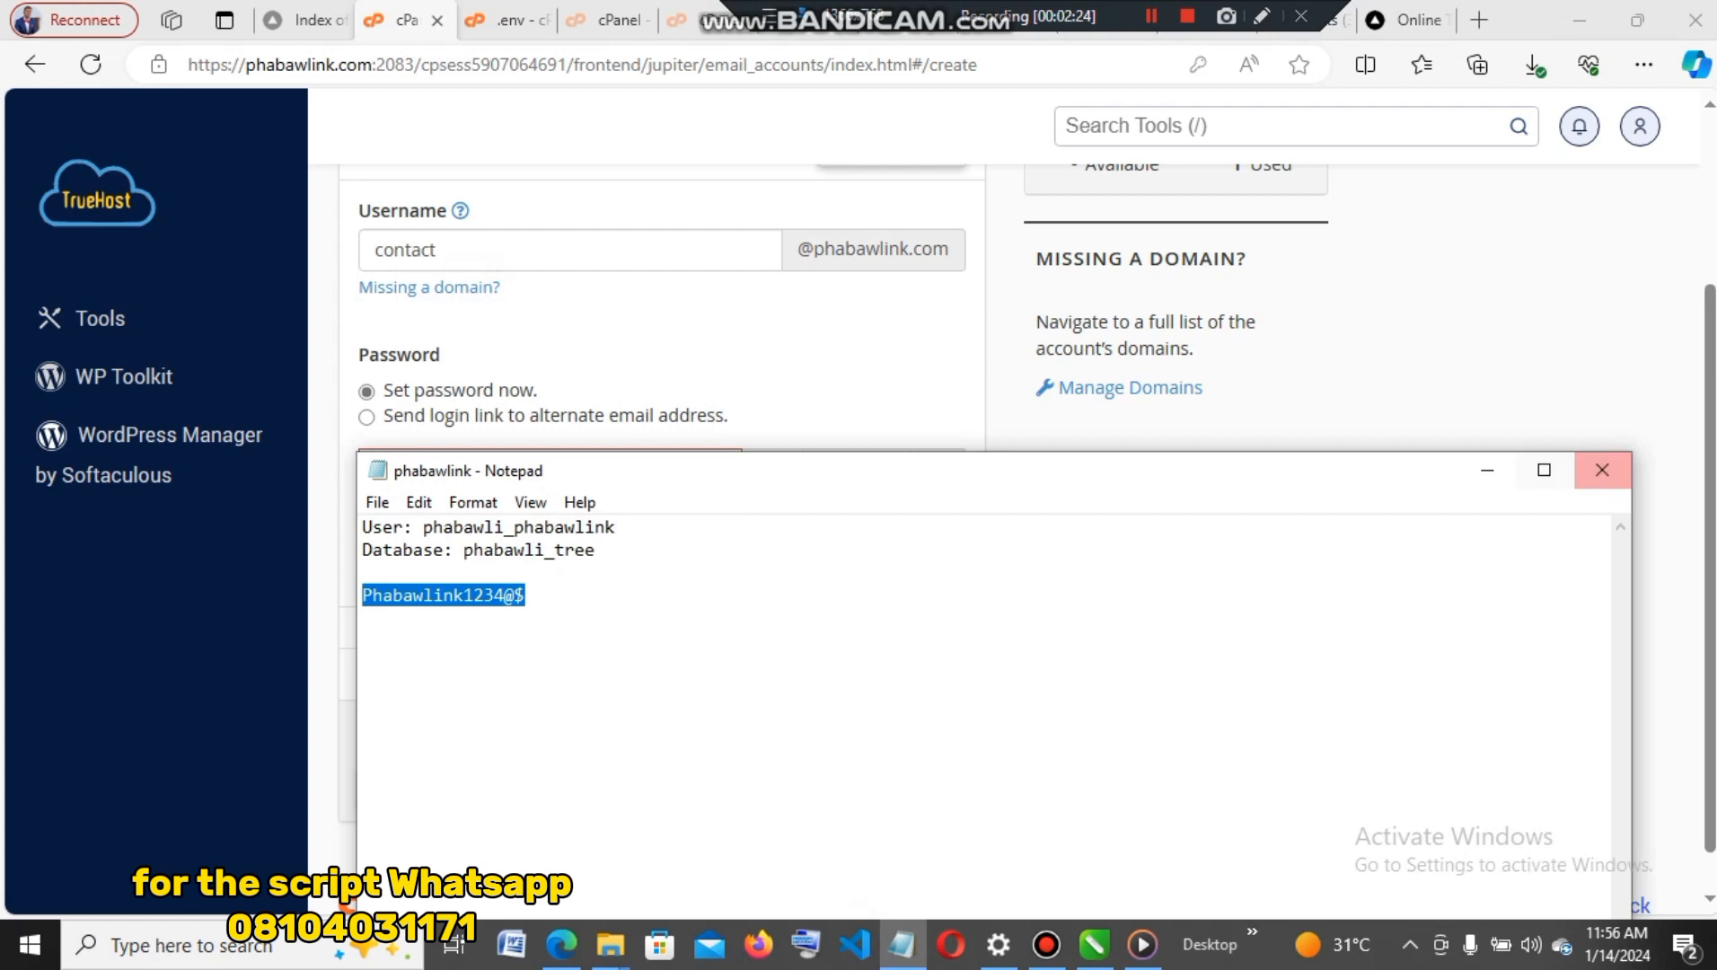
click(723, 621)
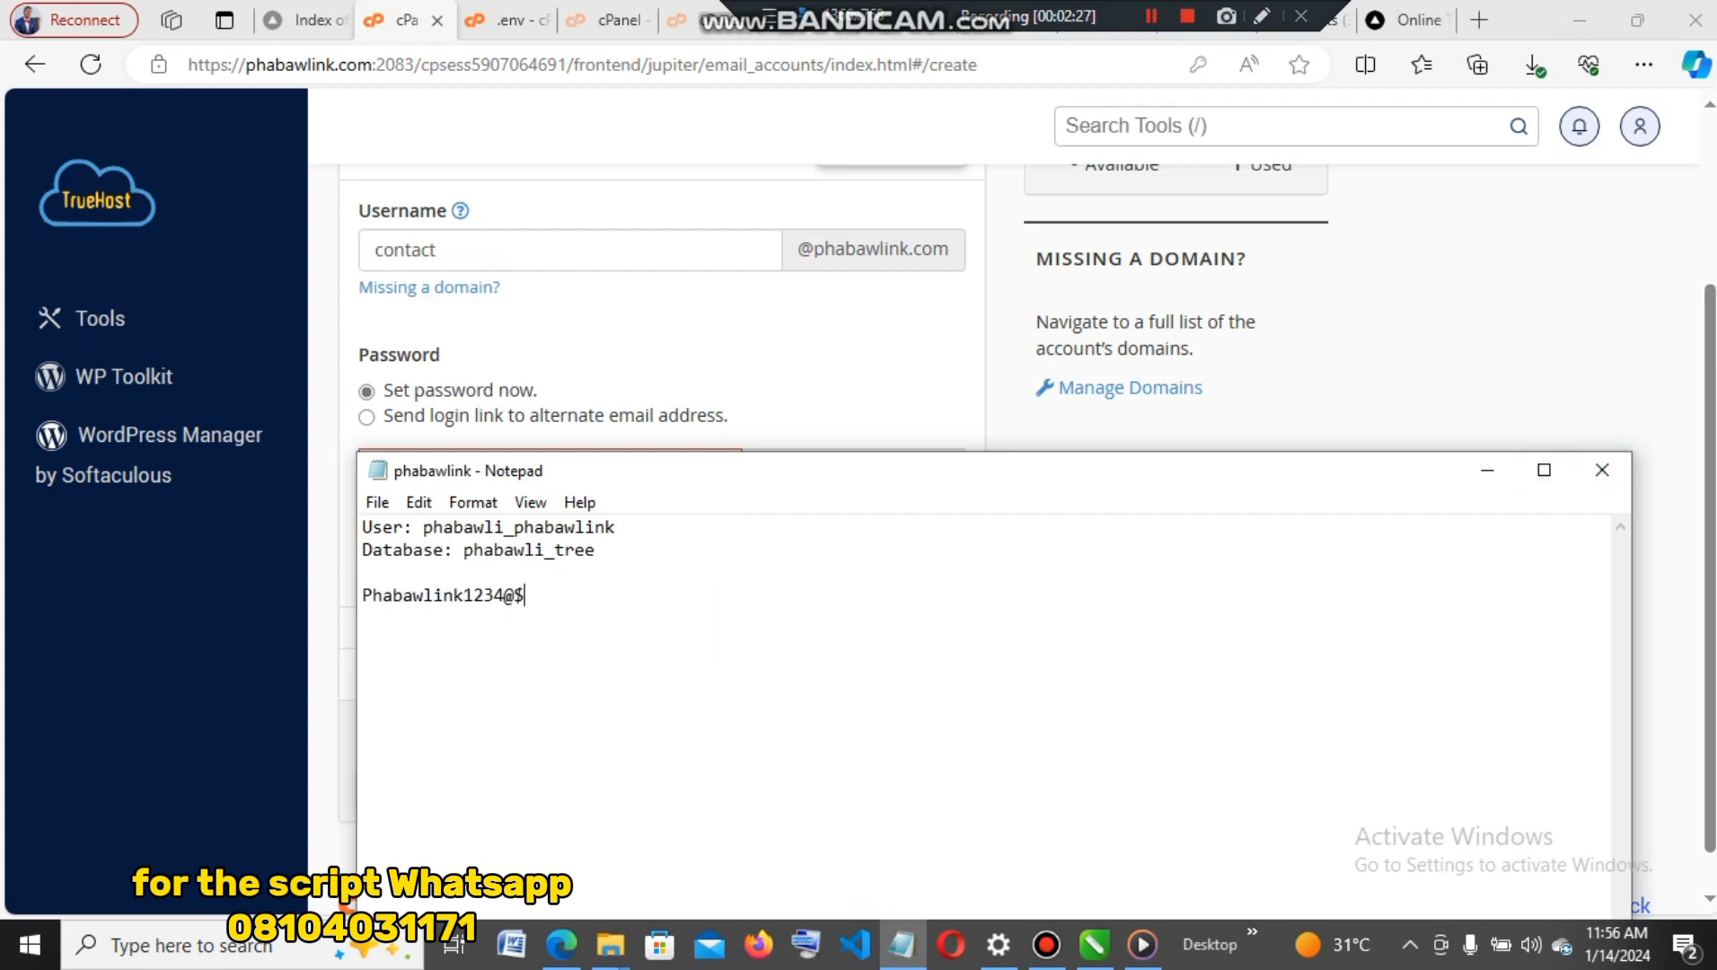
click(1488, 470)
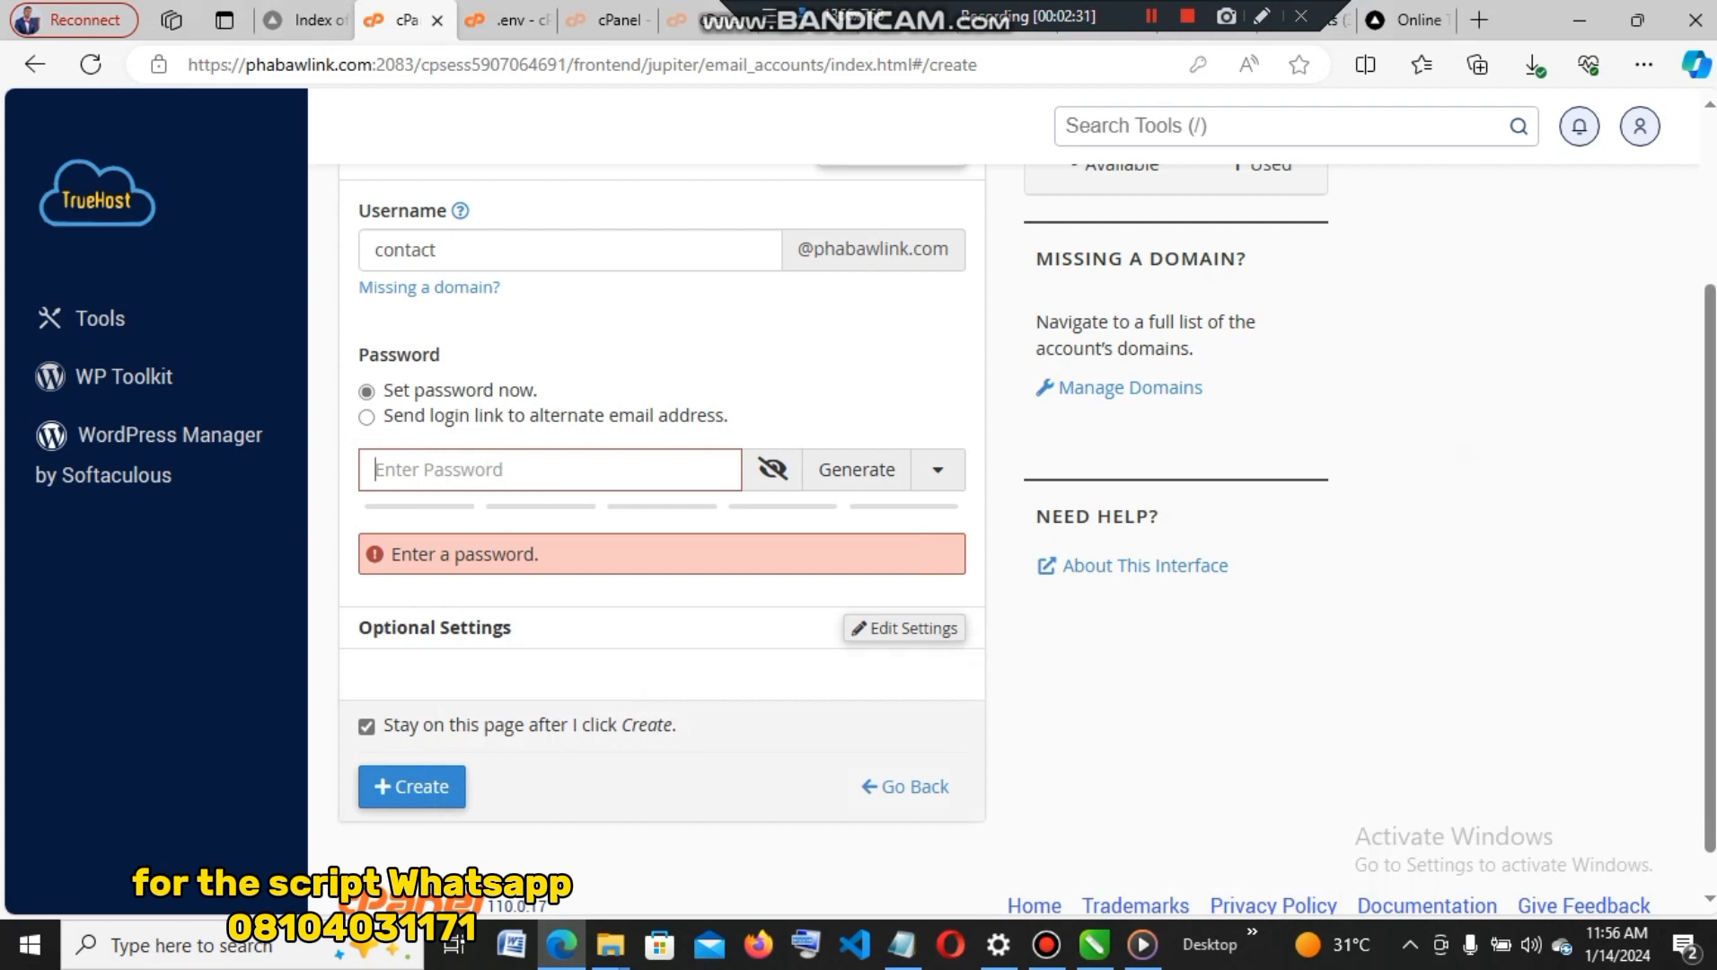
- Fill in the new account's password field
text(P)
text(••••)
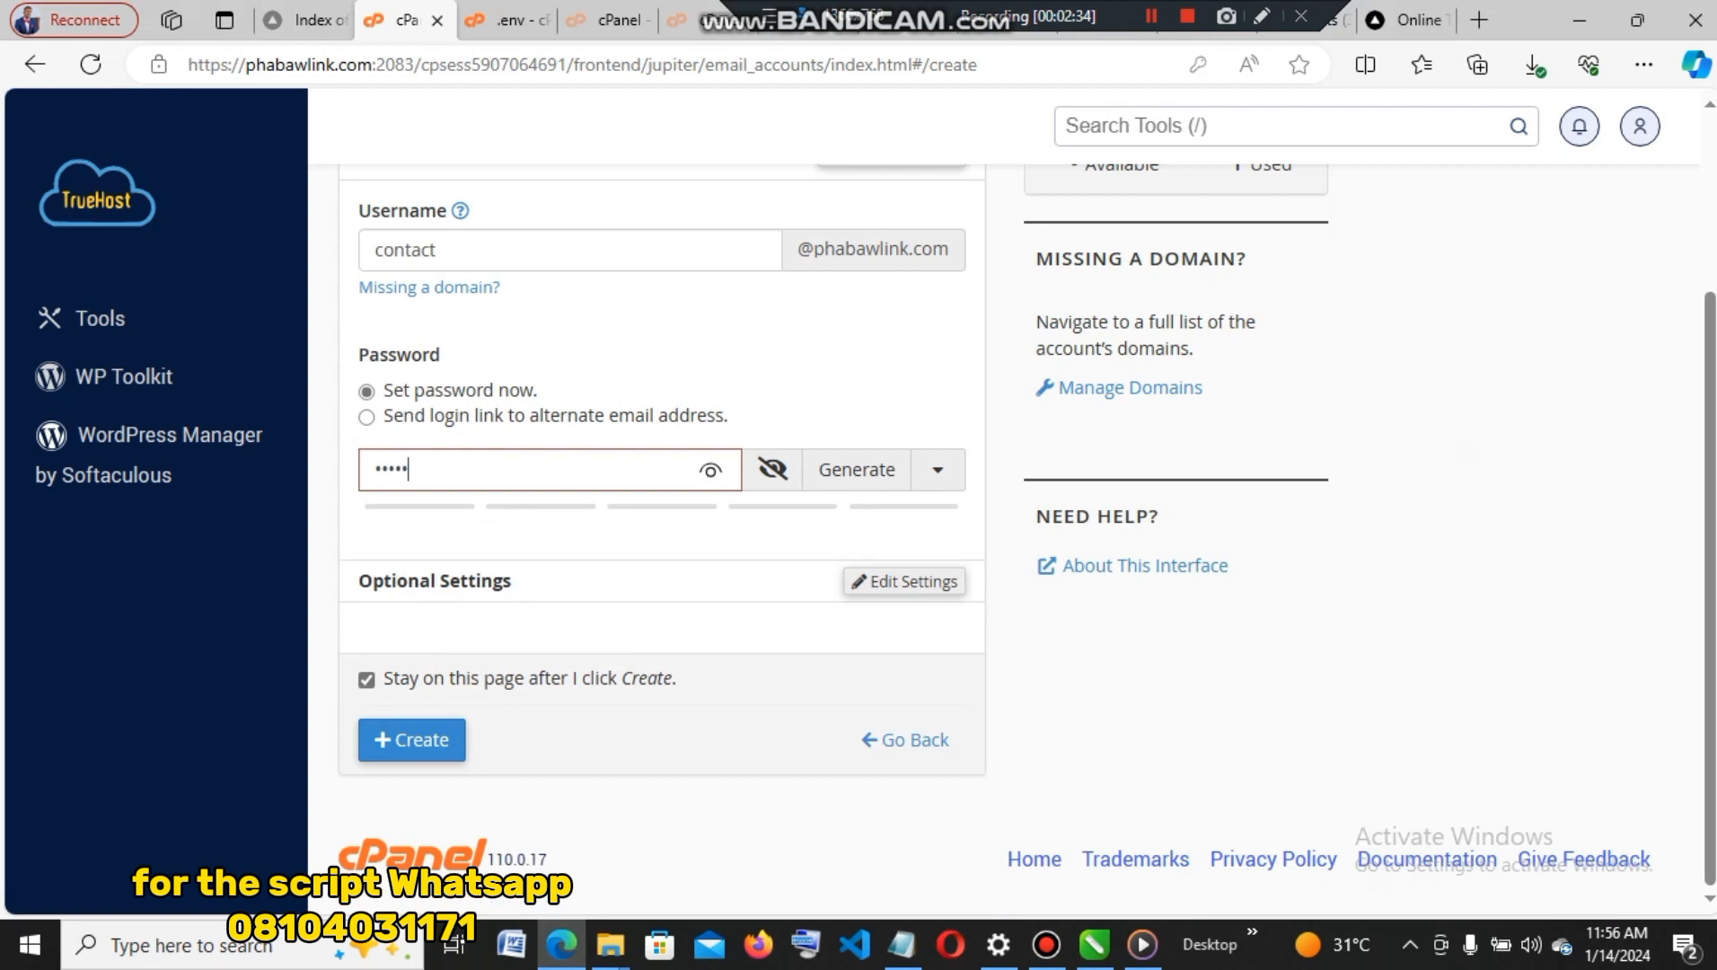
text(•)
text(*****)
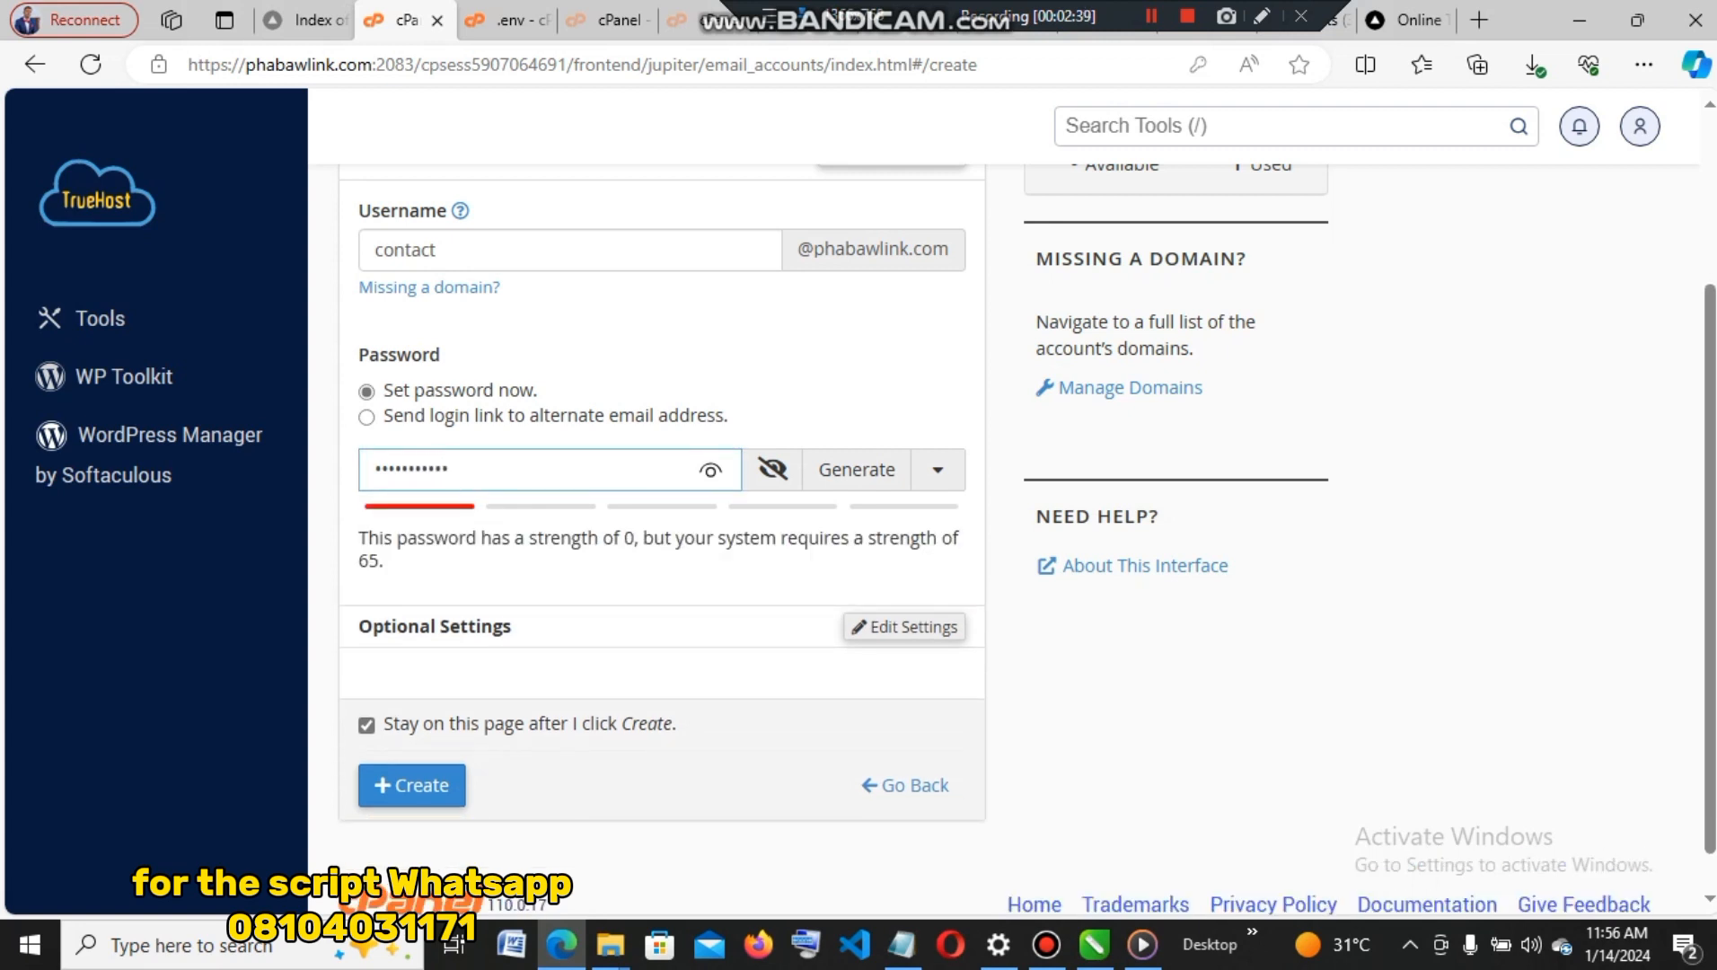
text(*)
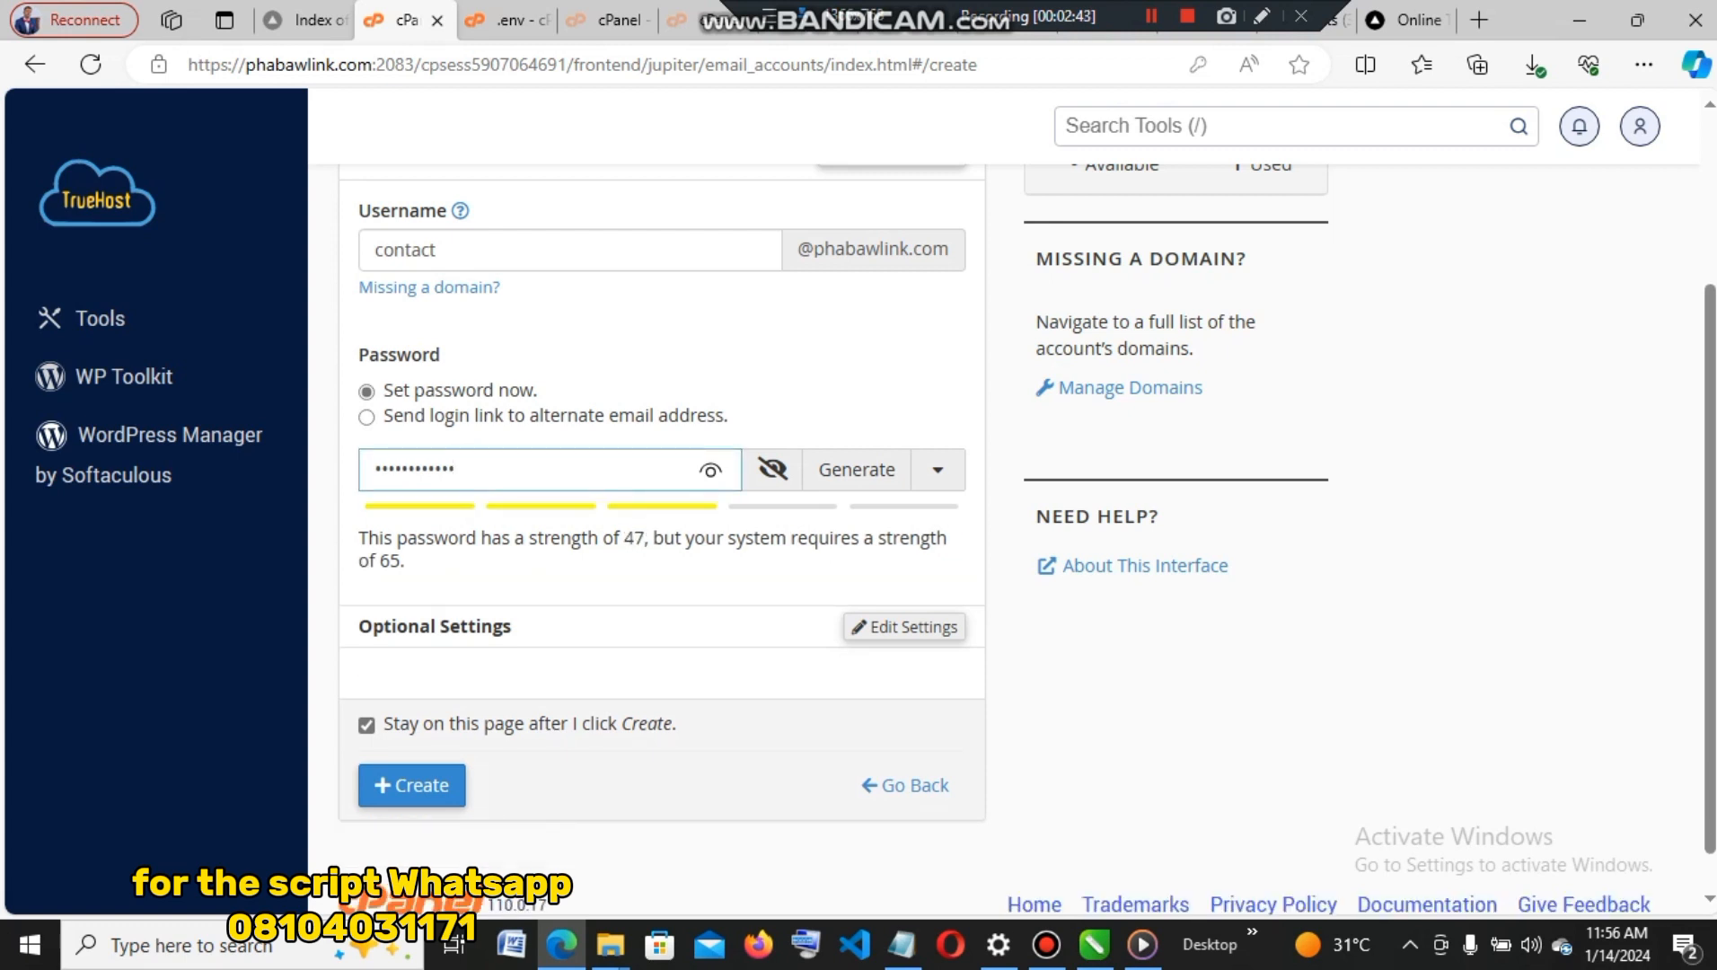
key(BackSpace)
key(BackSpace)
key(BackSpace)
key(BackSpace)
key(BackSpace)
key(BackSpace)
key(BackSpace)
key(BackSpace)
key(BackSpace)
key(BackSpace)
key(BackSpace)
key(BackSpace)
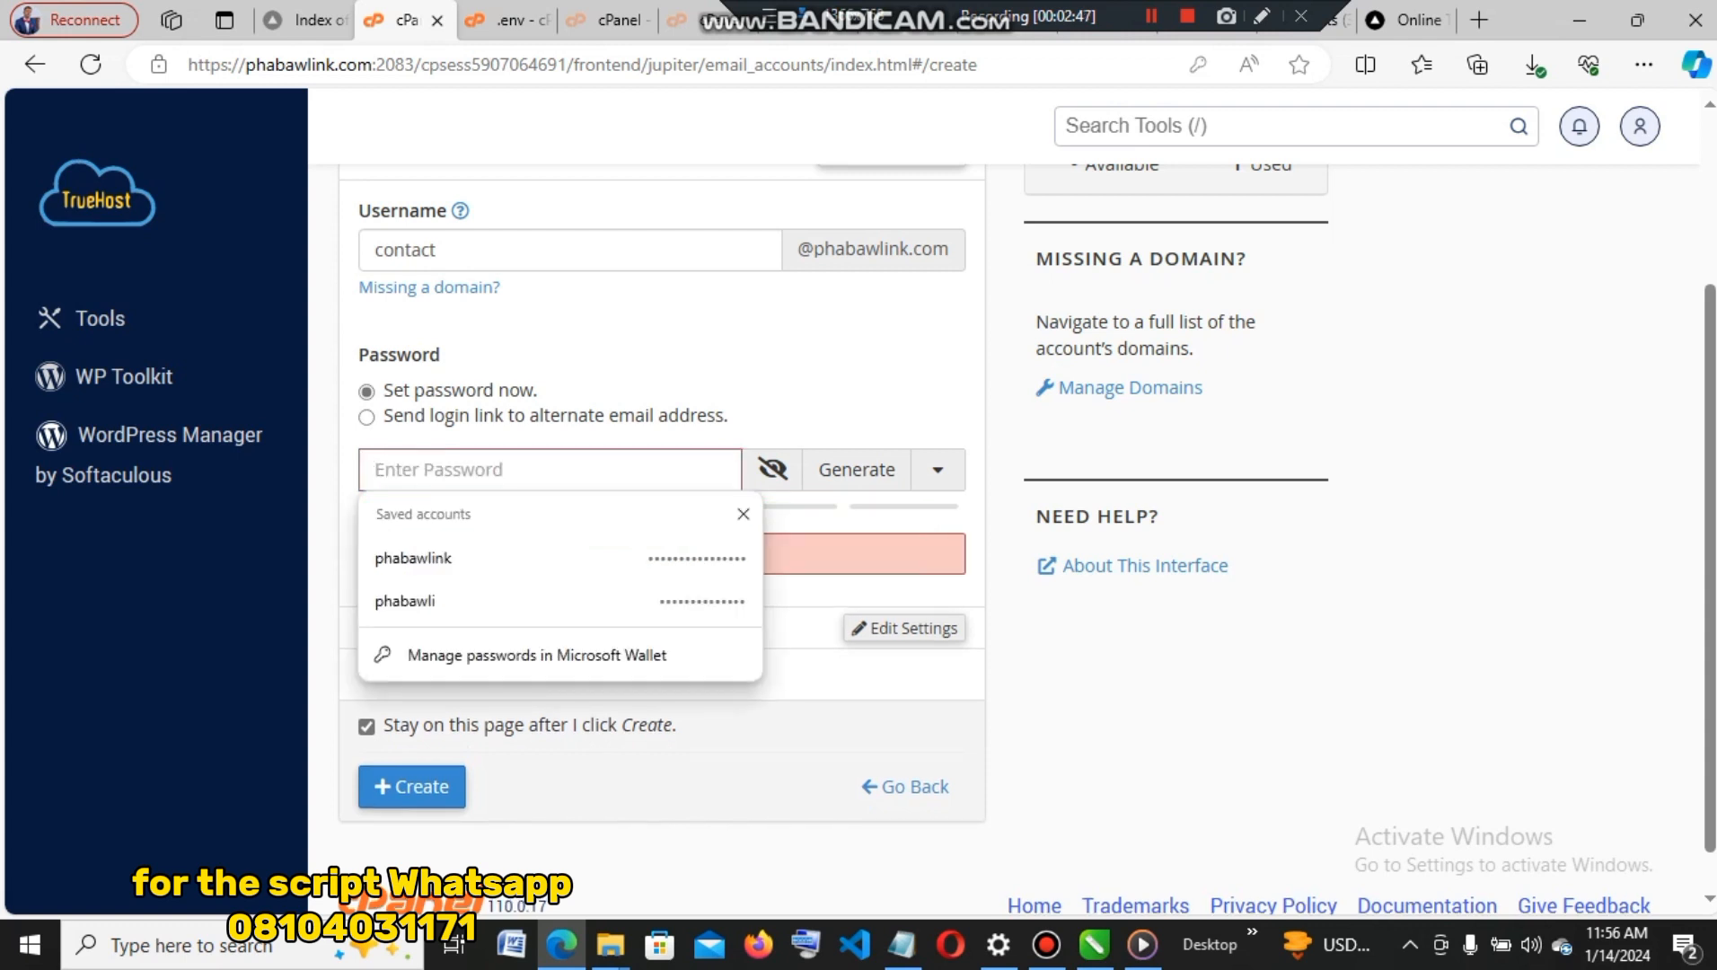
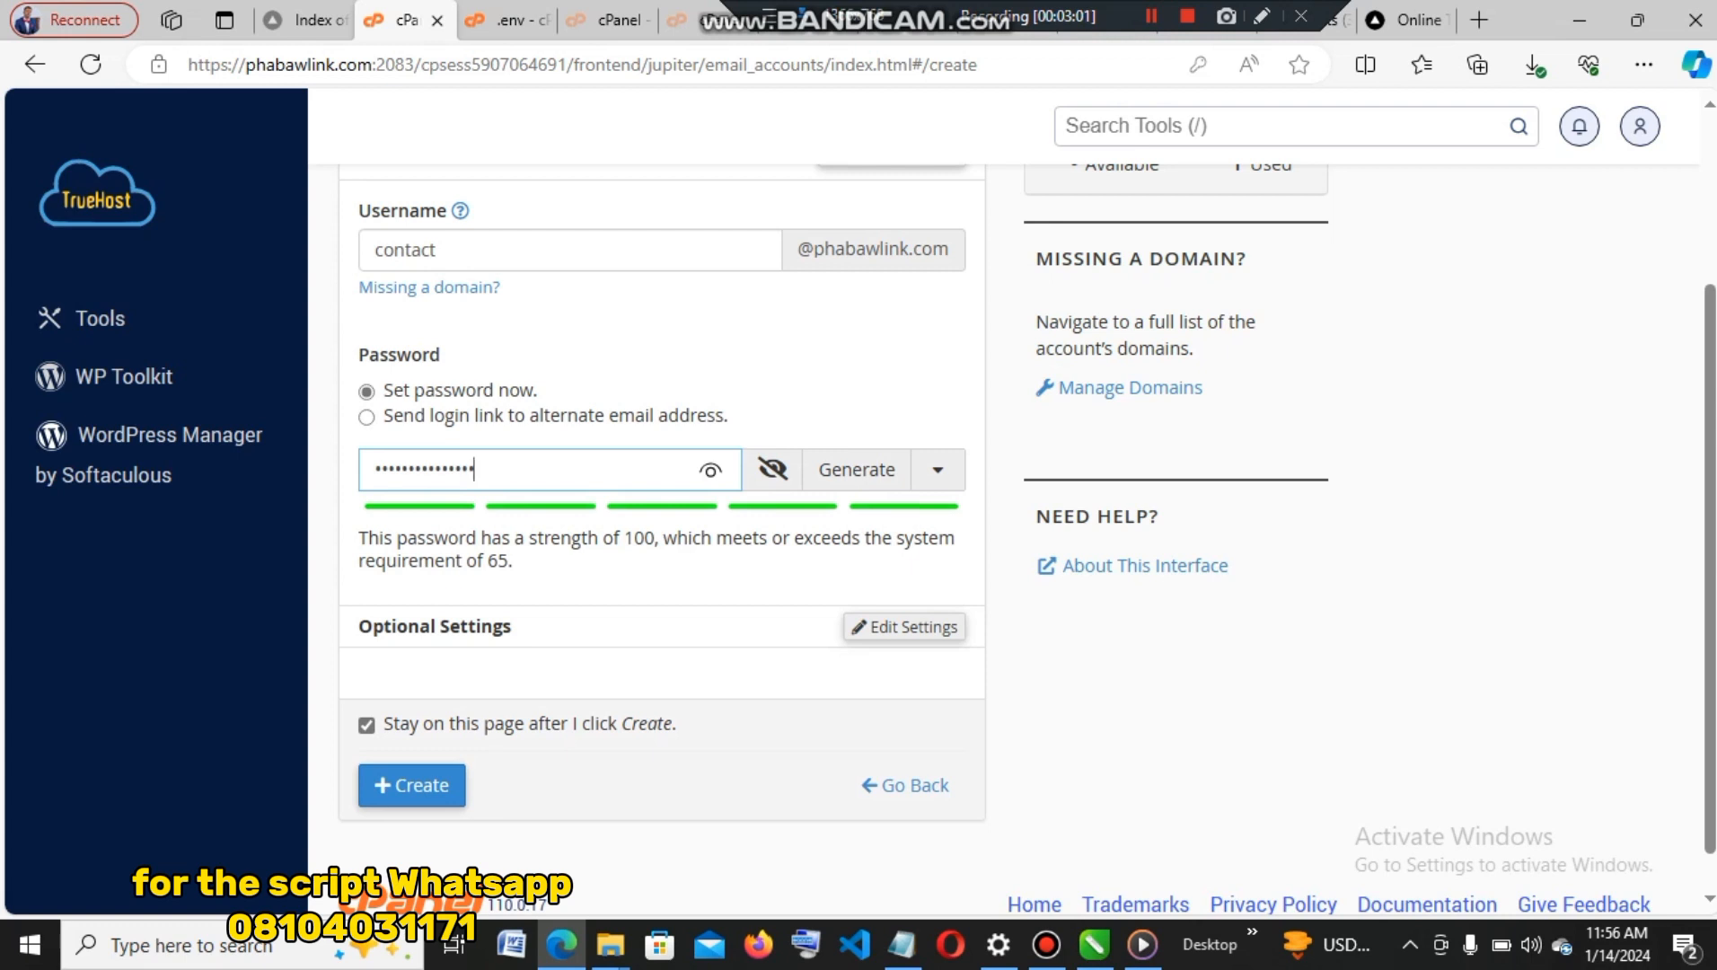
click(792, 349)
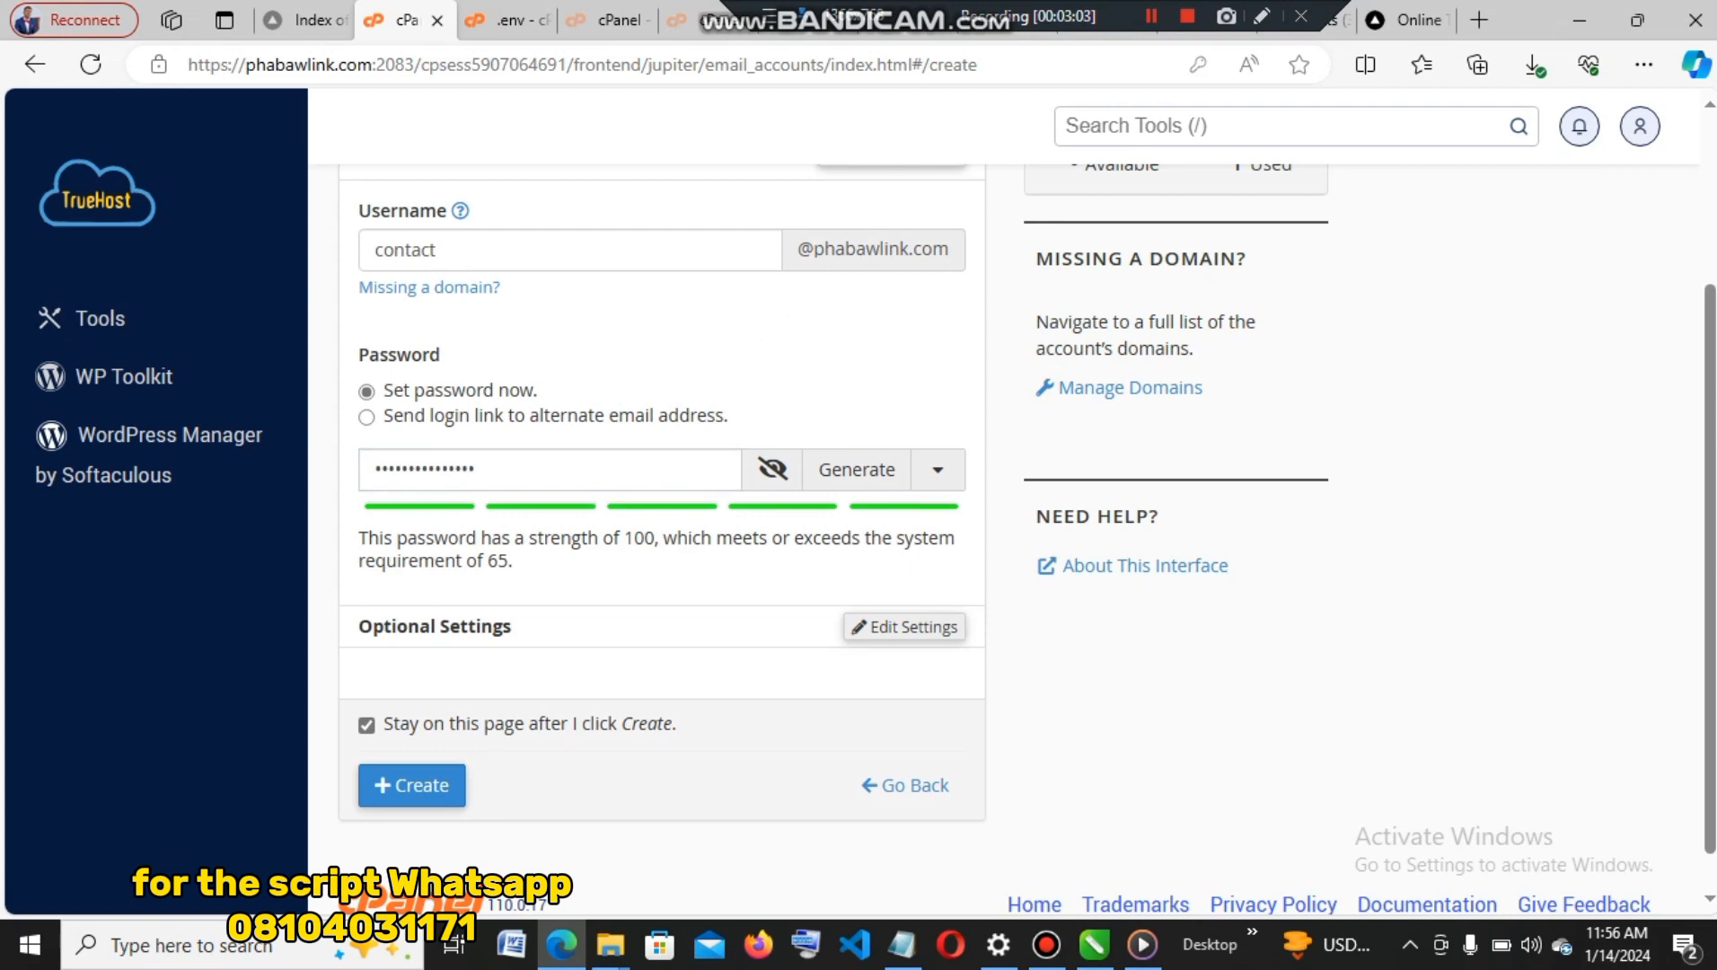
click(774, 468)
click(778, 468)
click(776, 468)
click(777, 468)
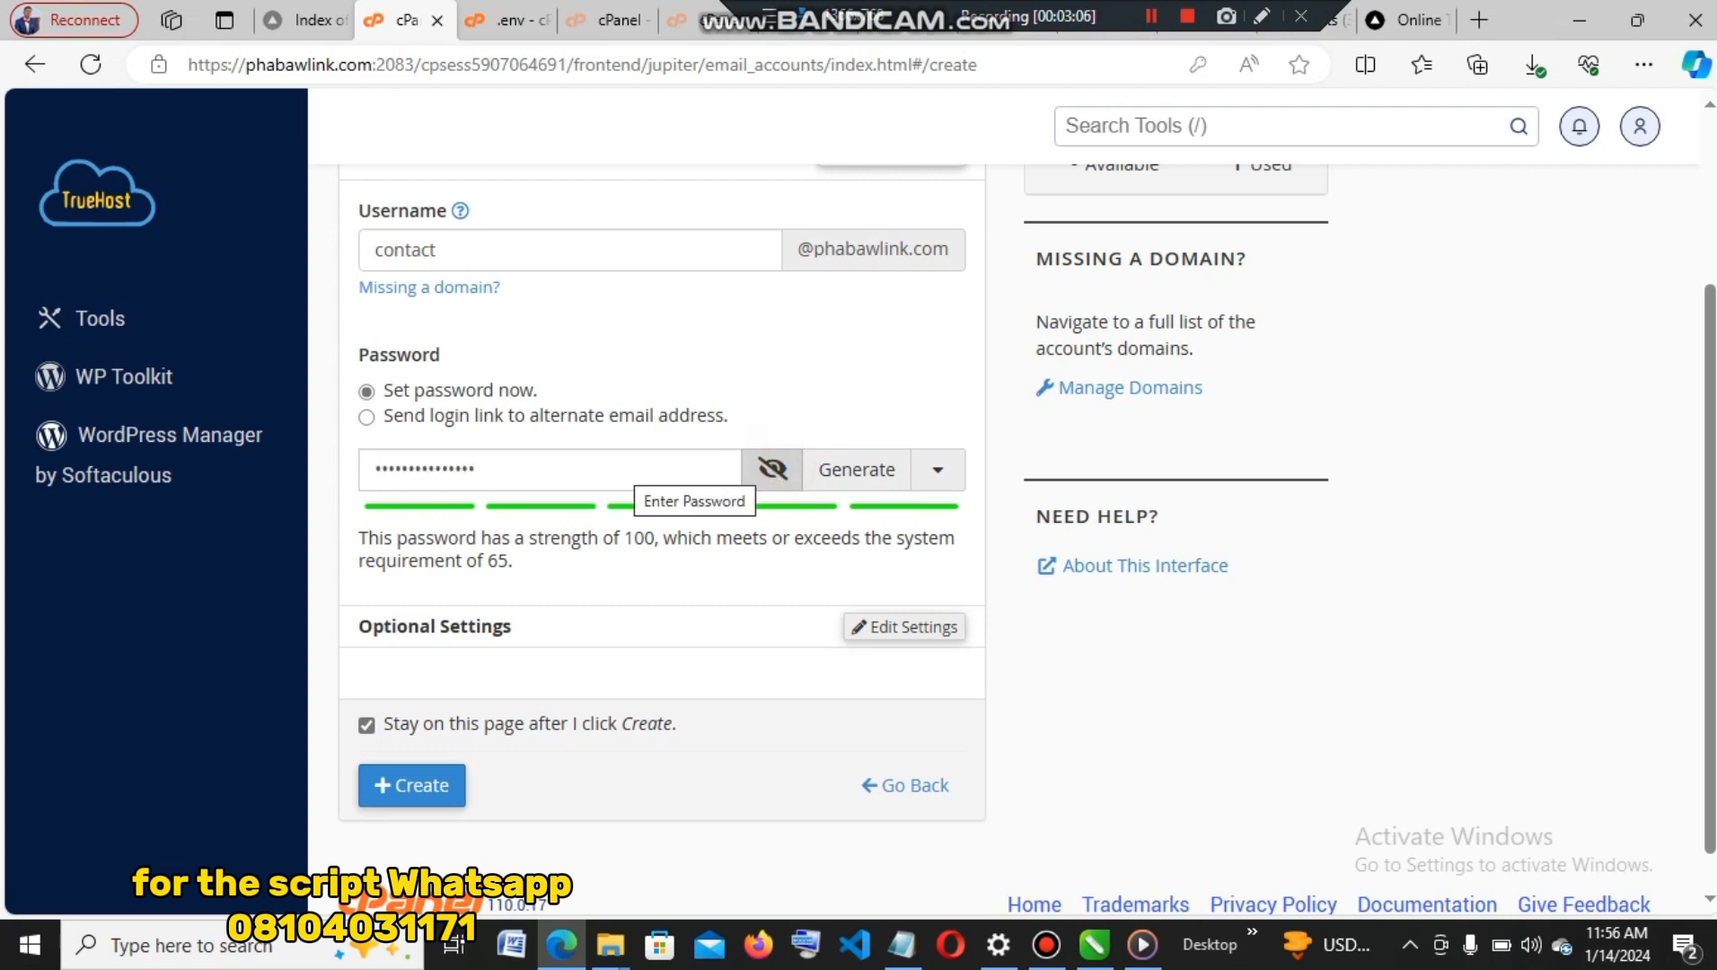
click(772, 468)
click(503, 471)
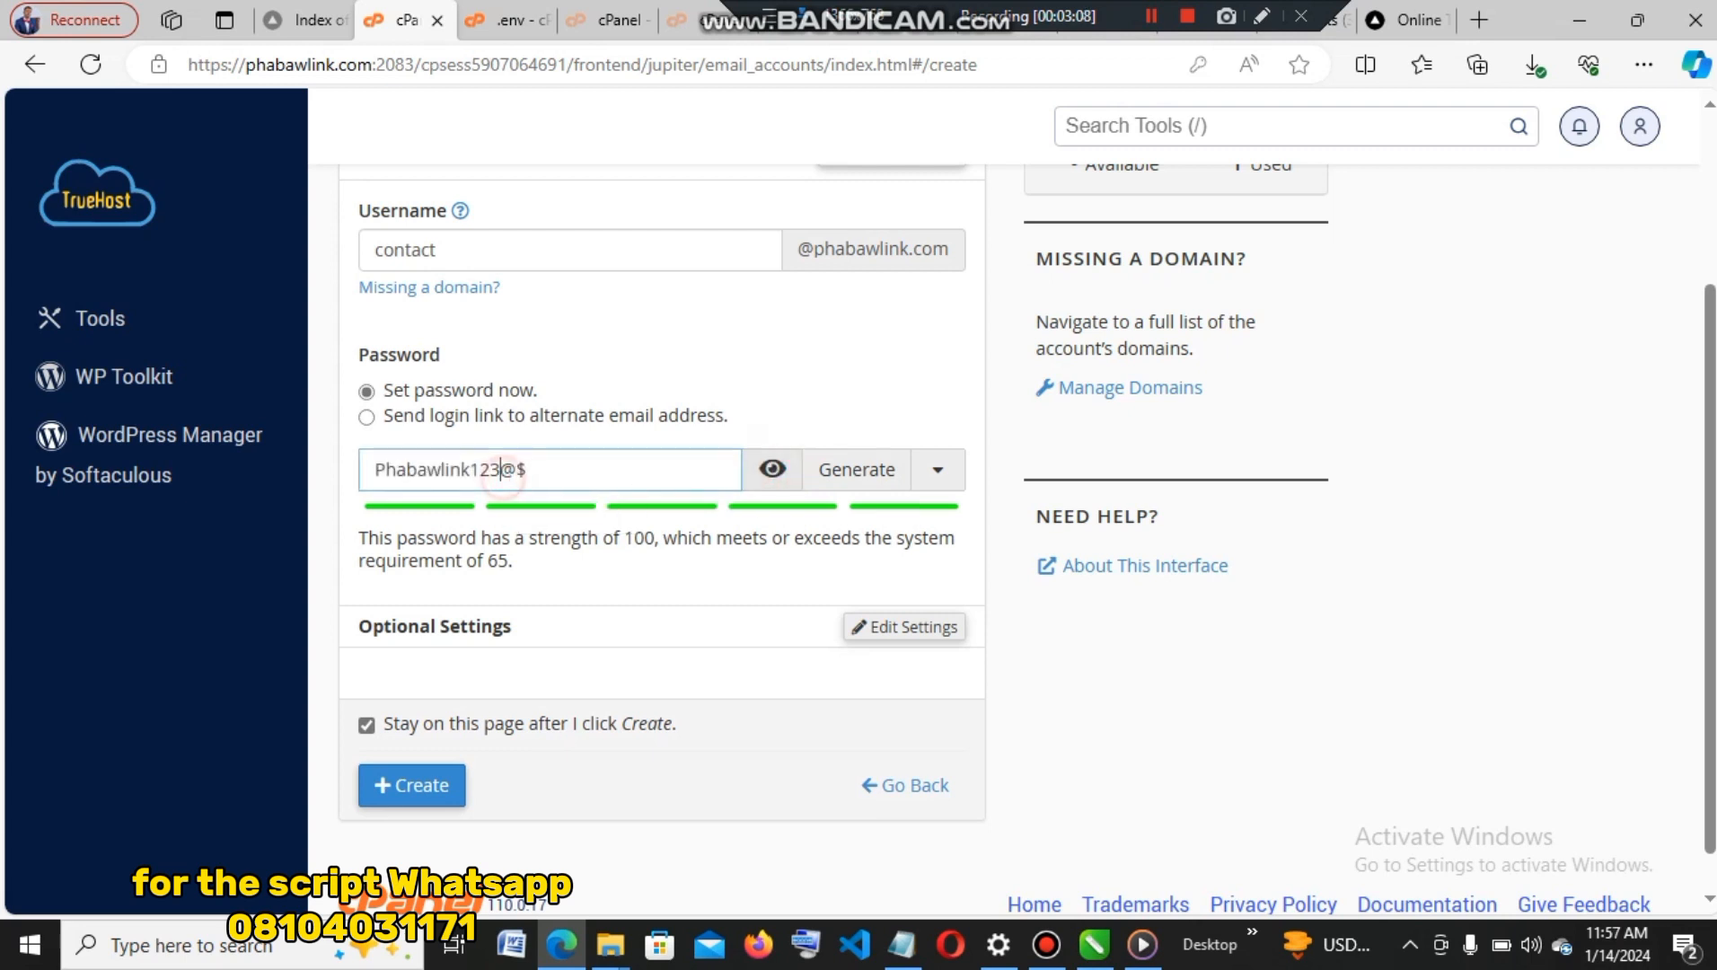
text(4)
click(772, 468)
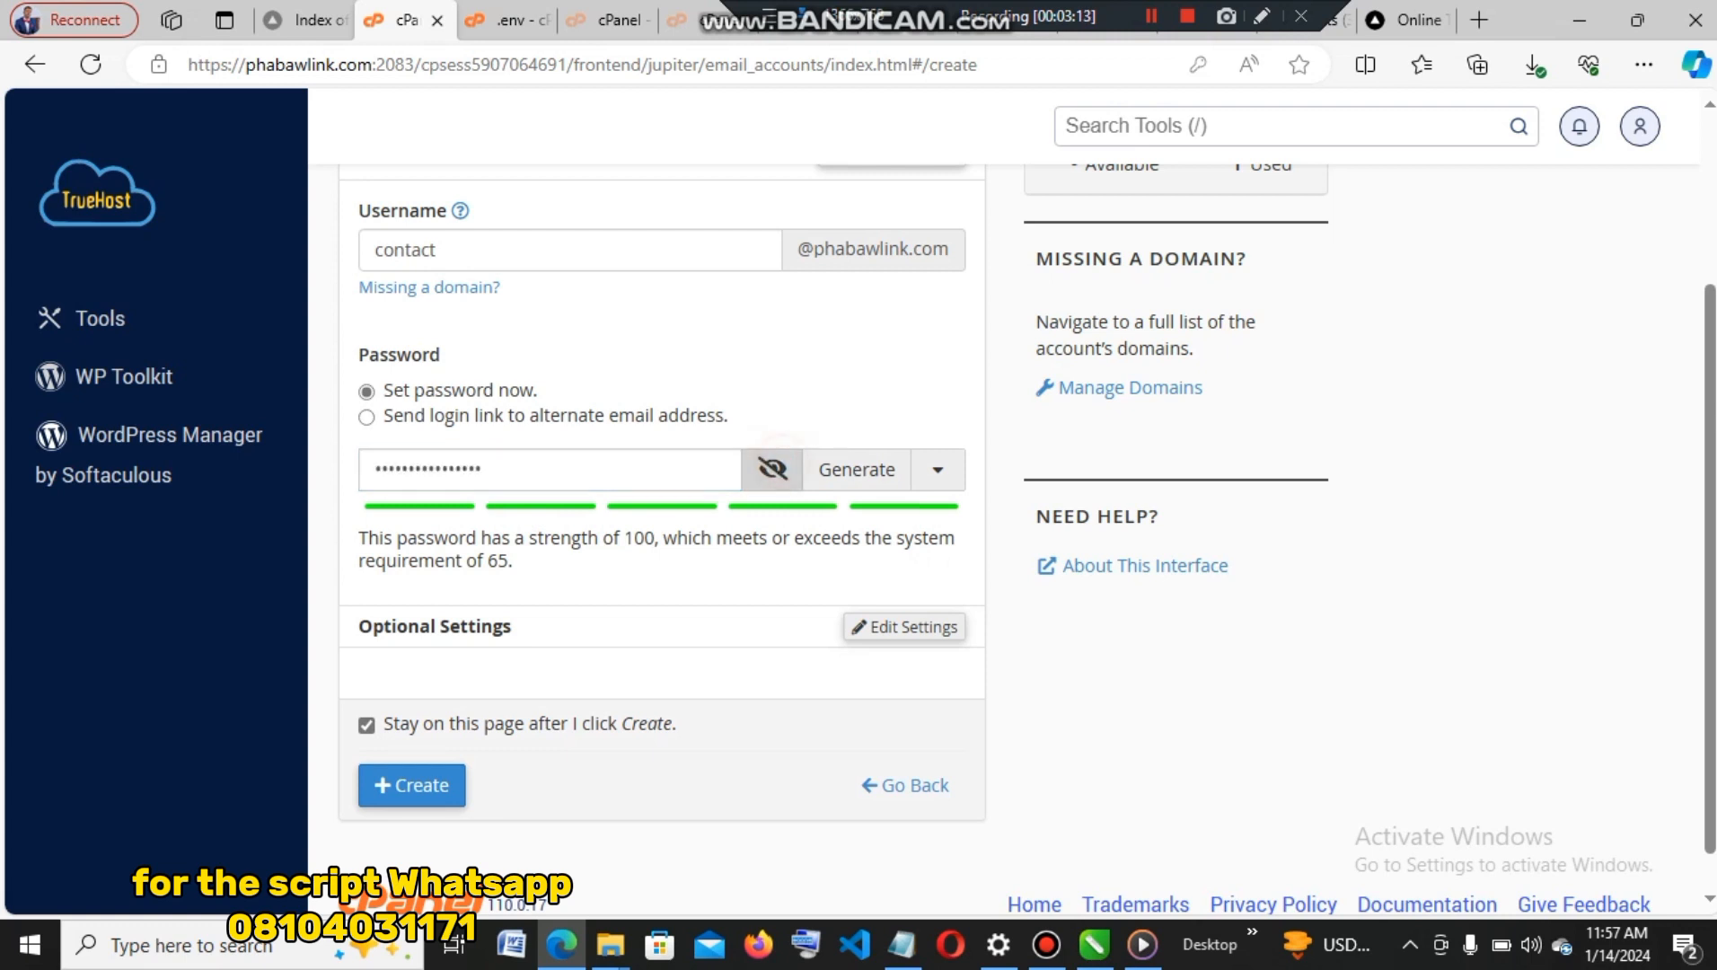
scroll(773, 468, down, 1)
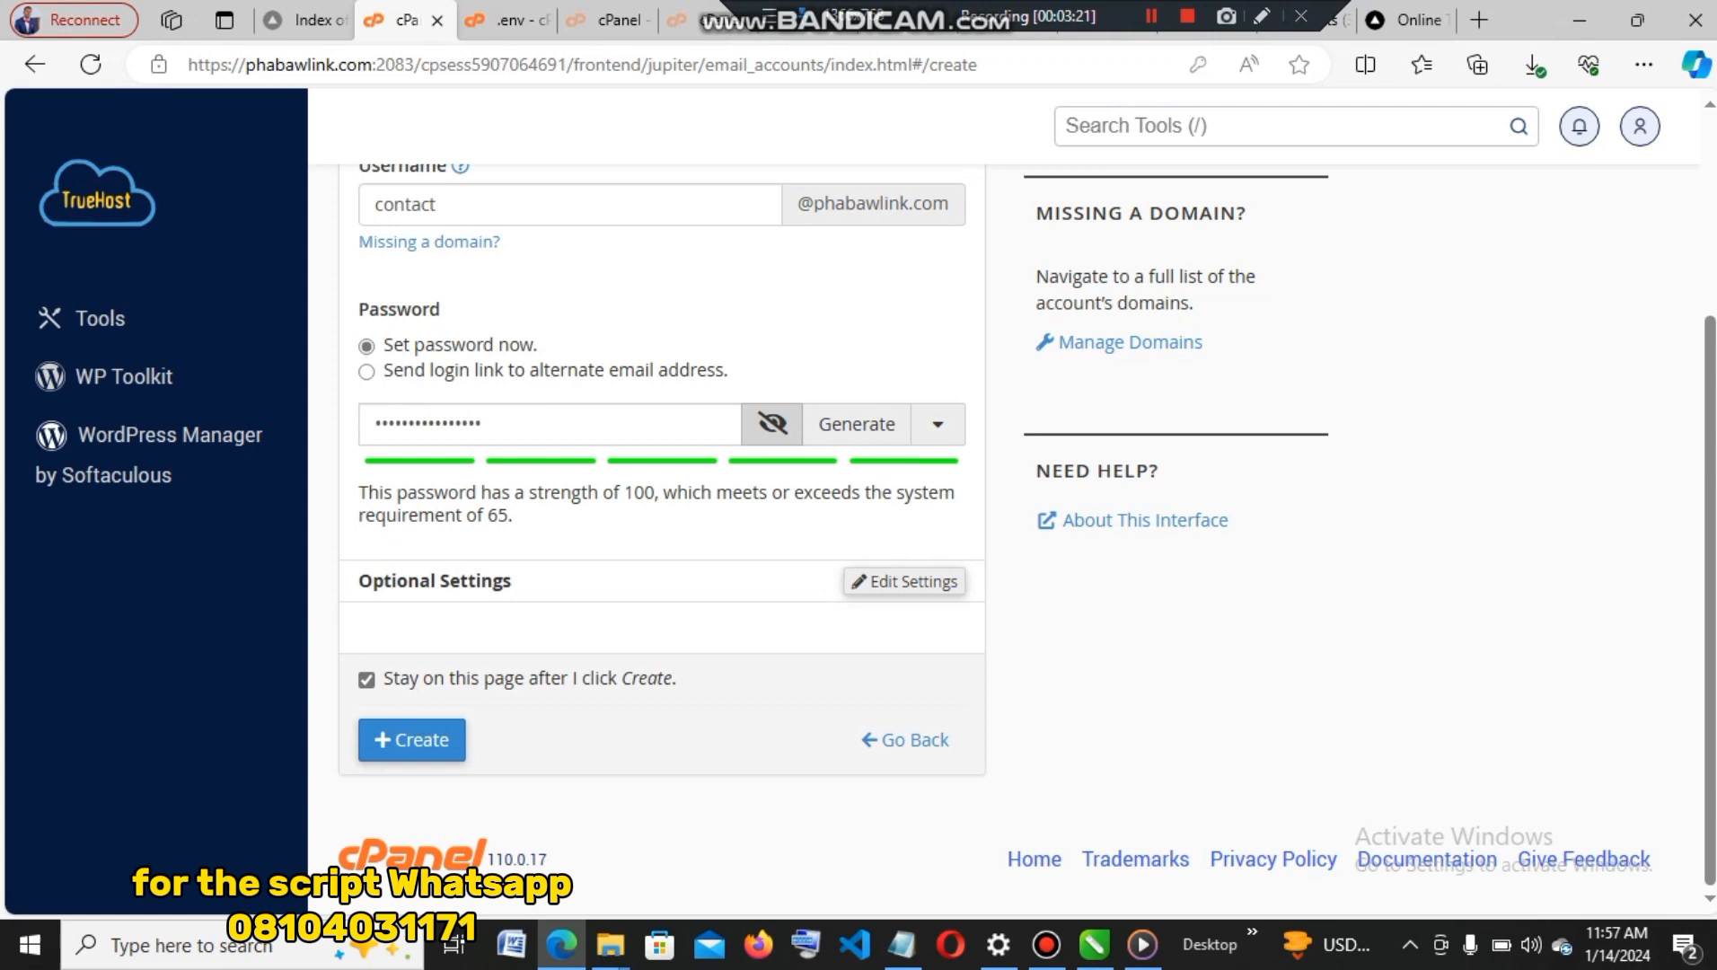
click(418, 740)
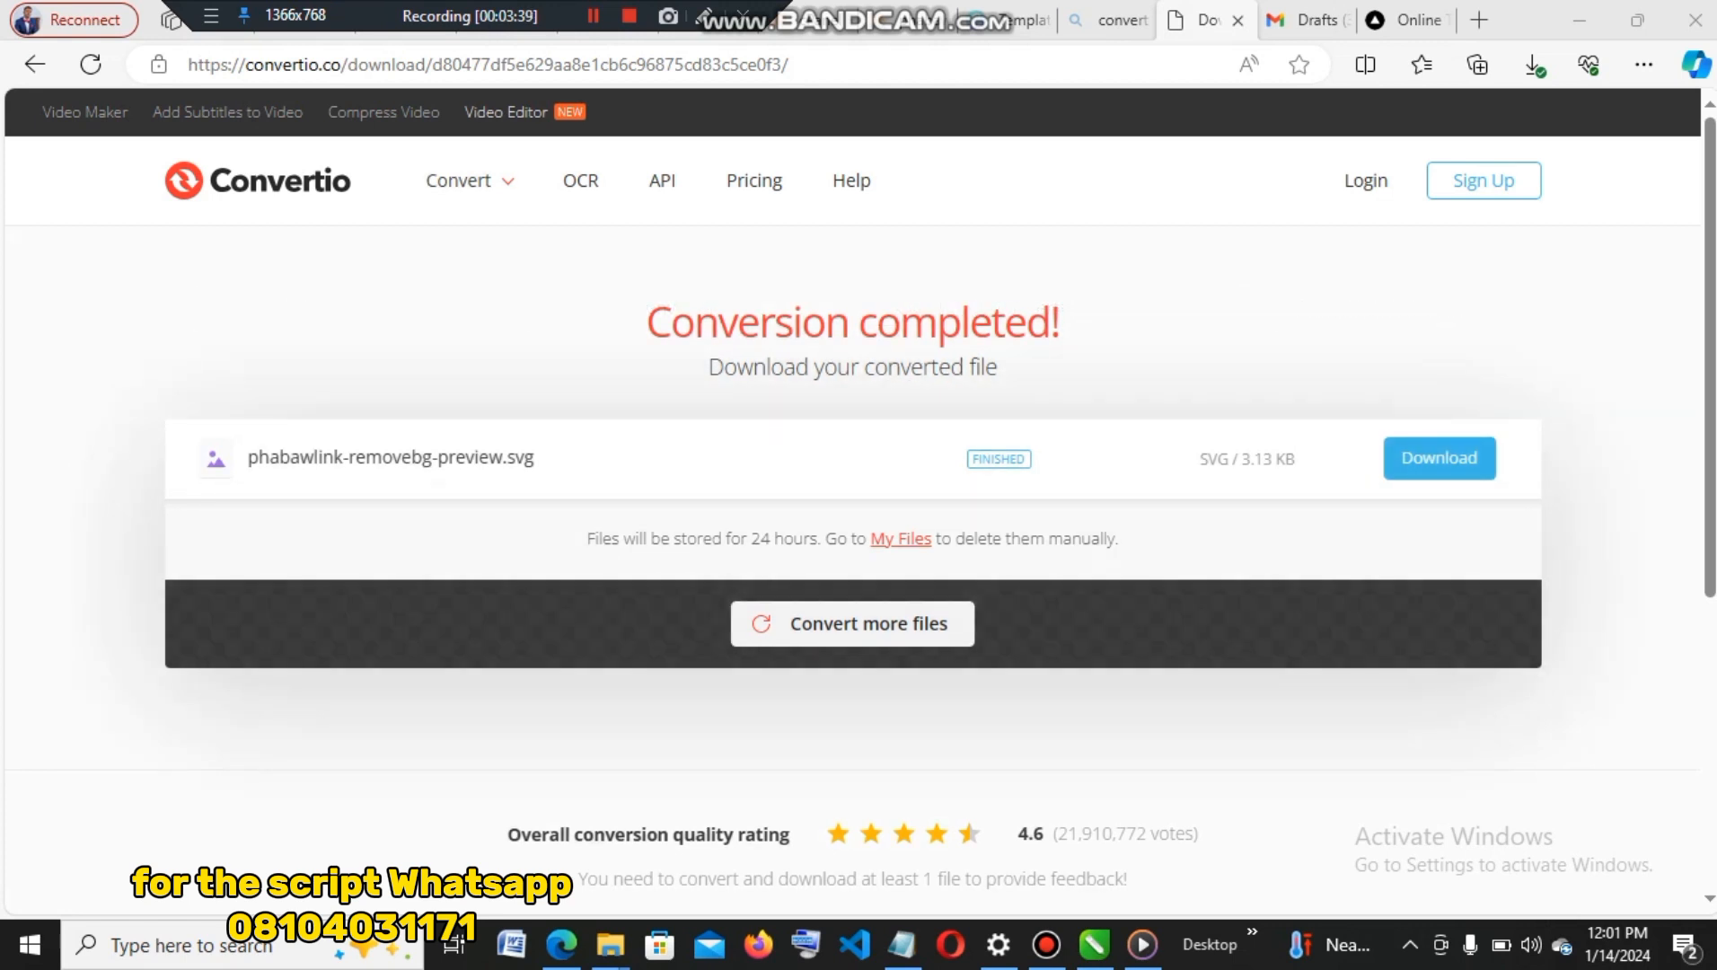
- Load phabawlink.com/webmail in the Edge address bar
click(618, 64)
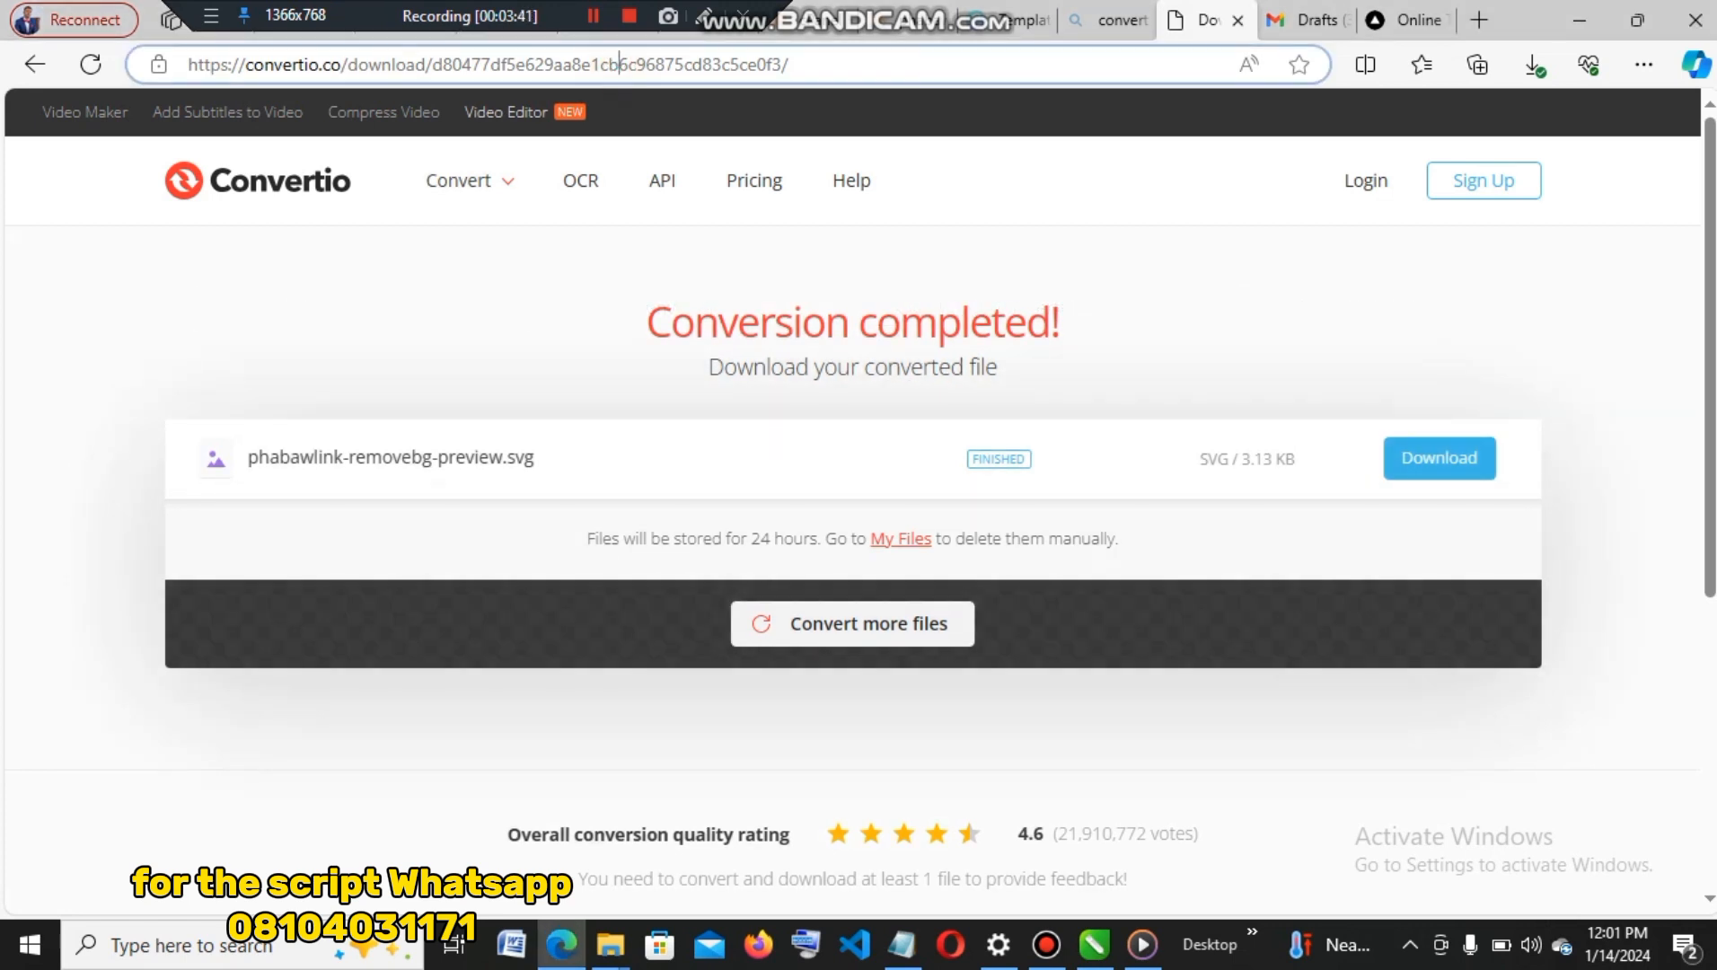
click(789, 63)
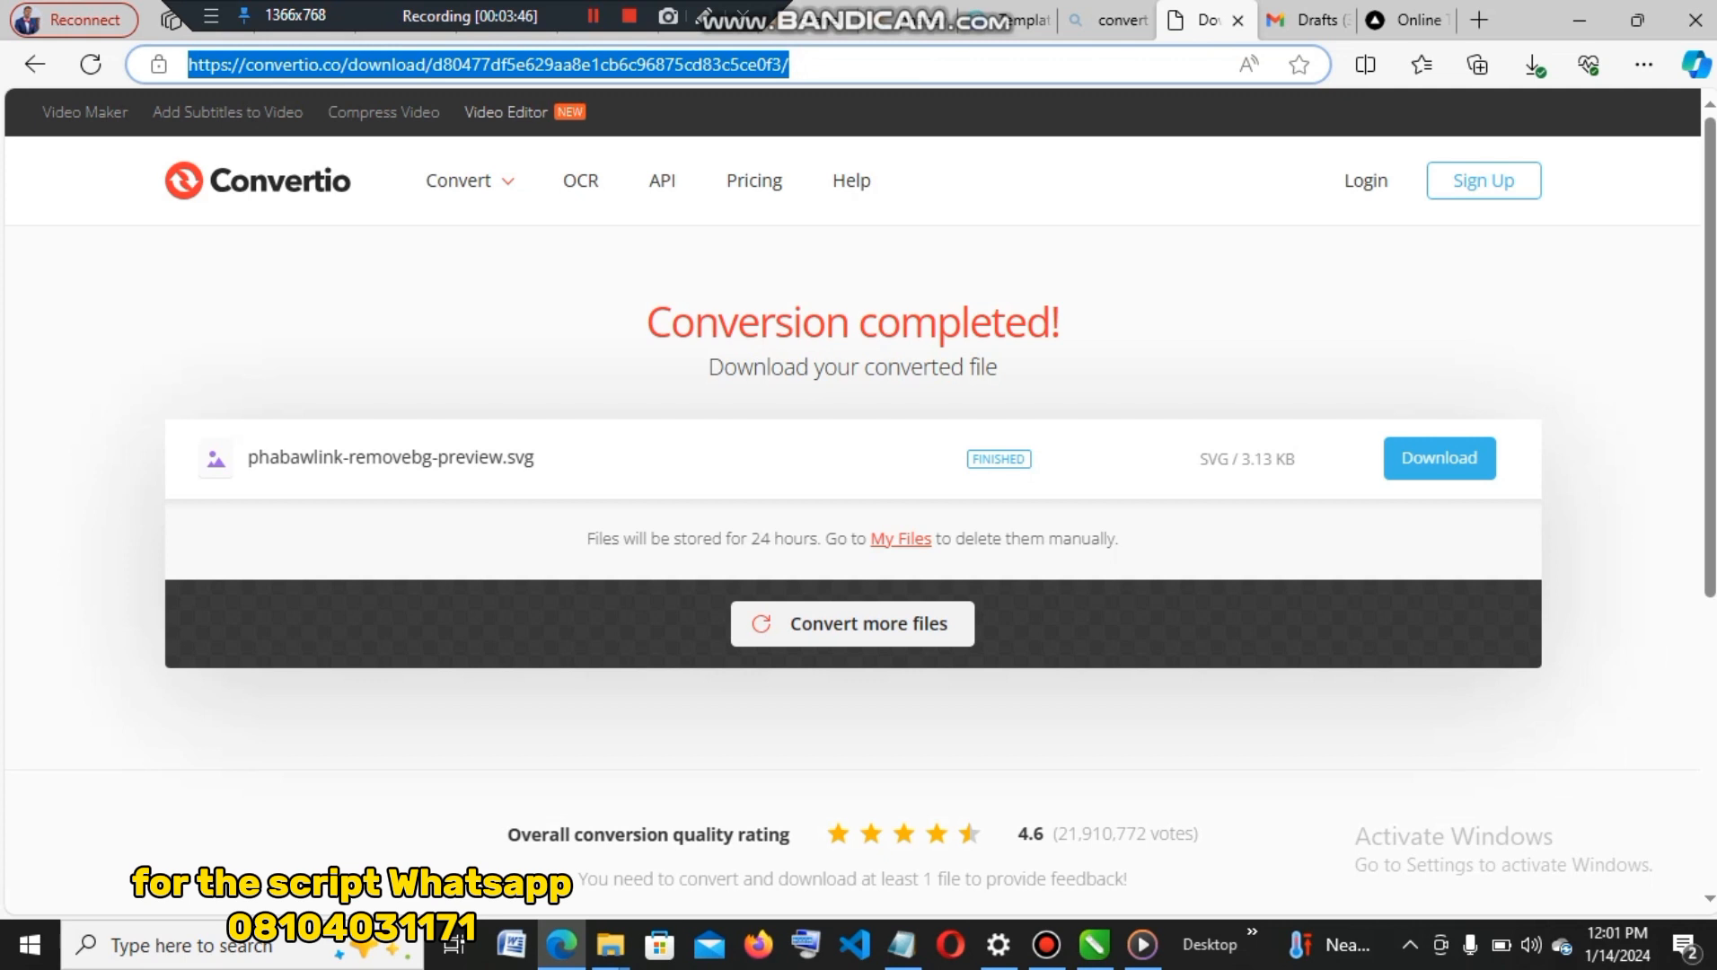
text(ph)
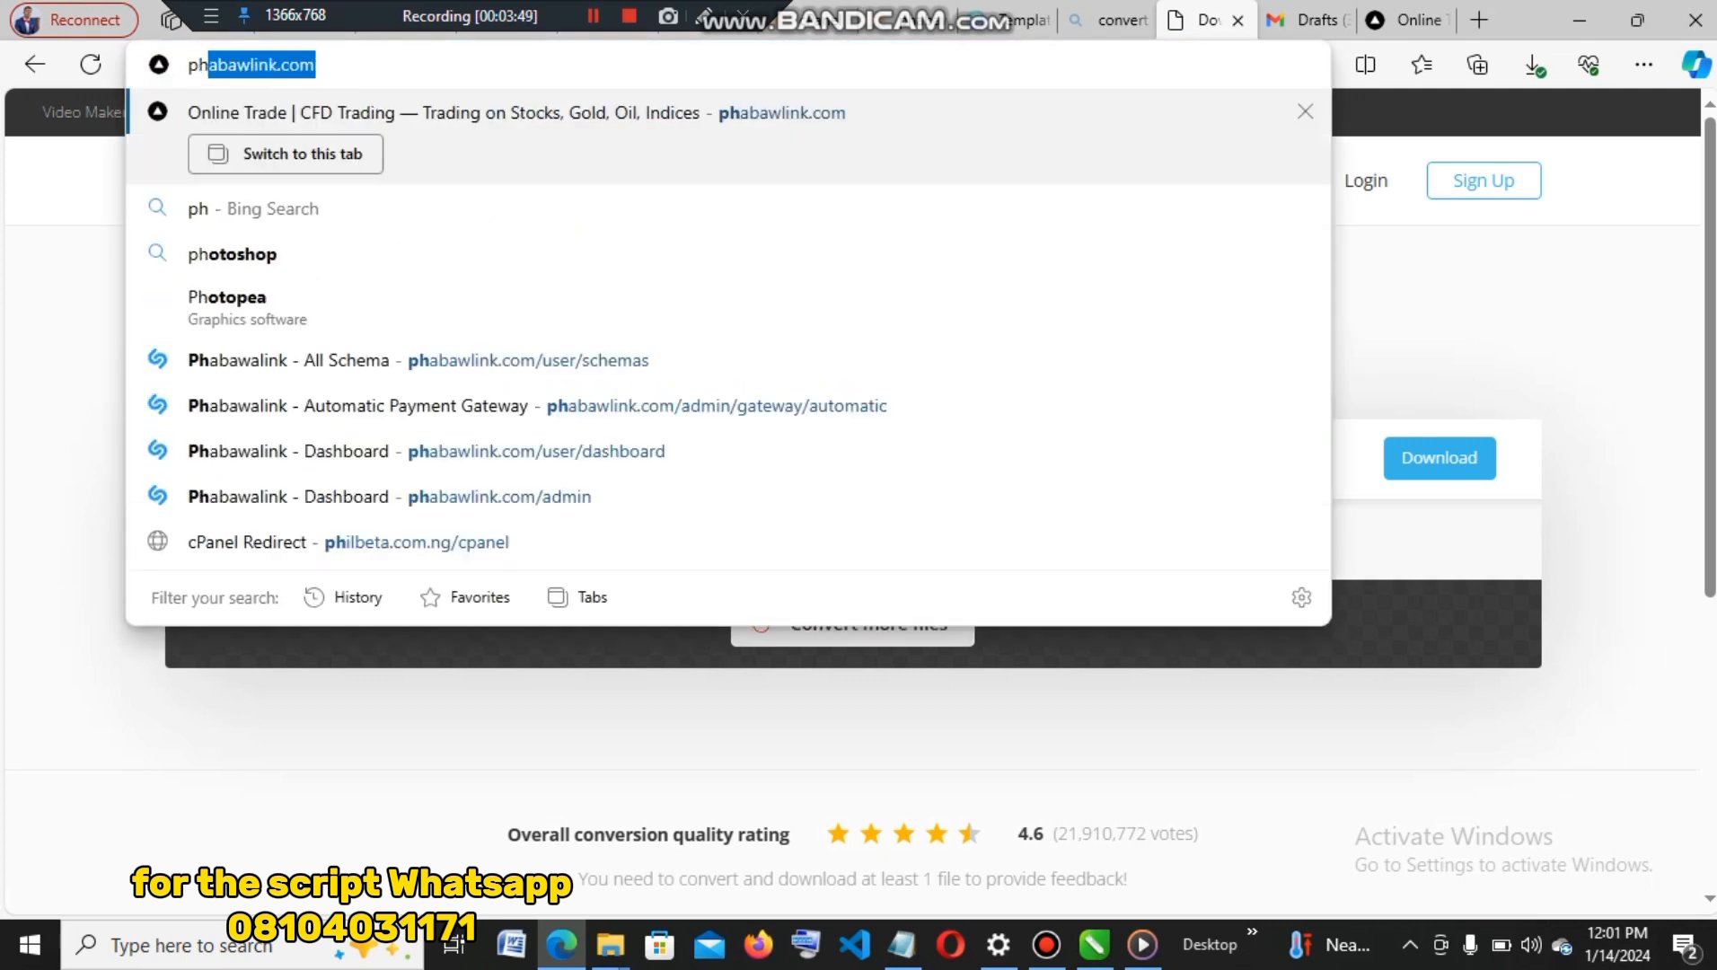
text(aw)
key(BackSpace)
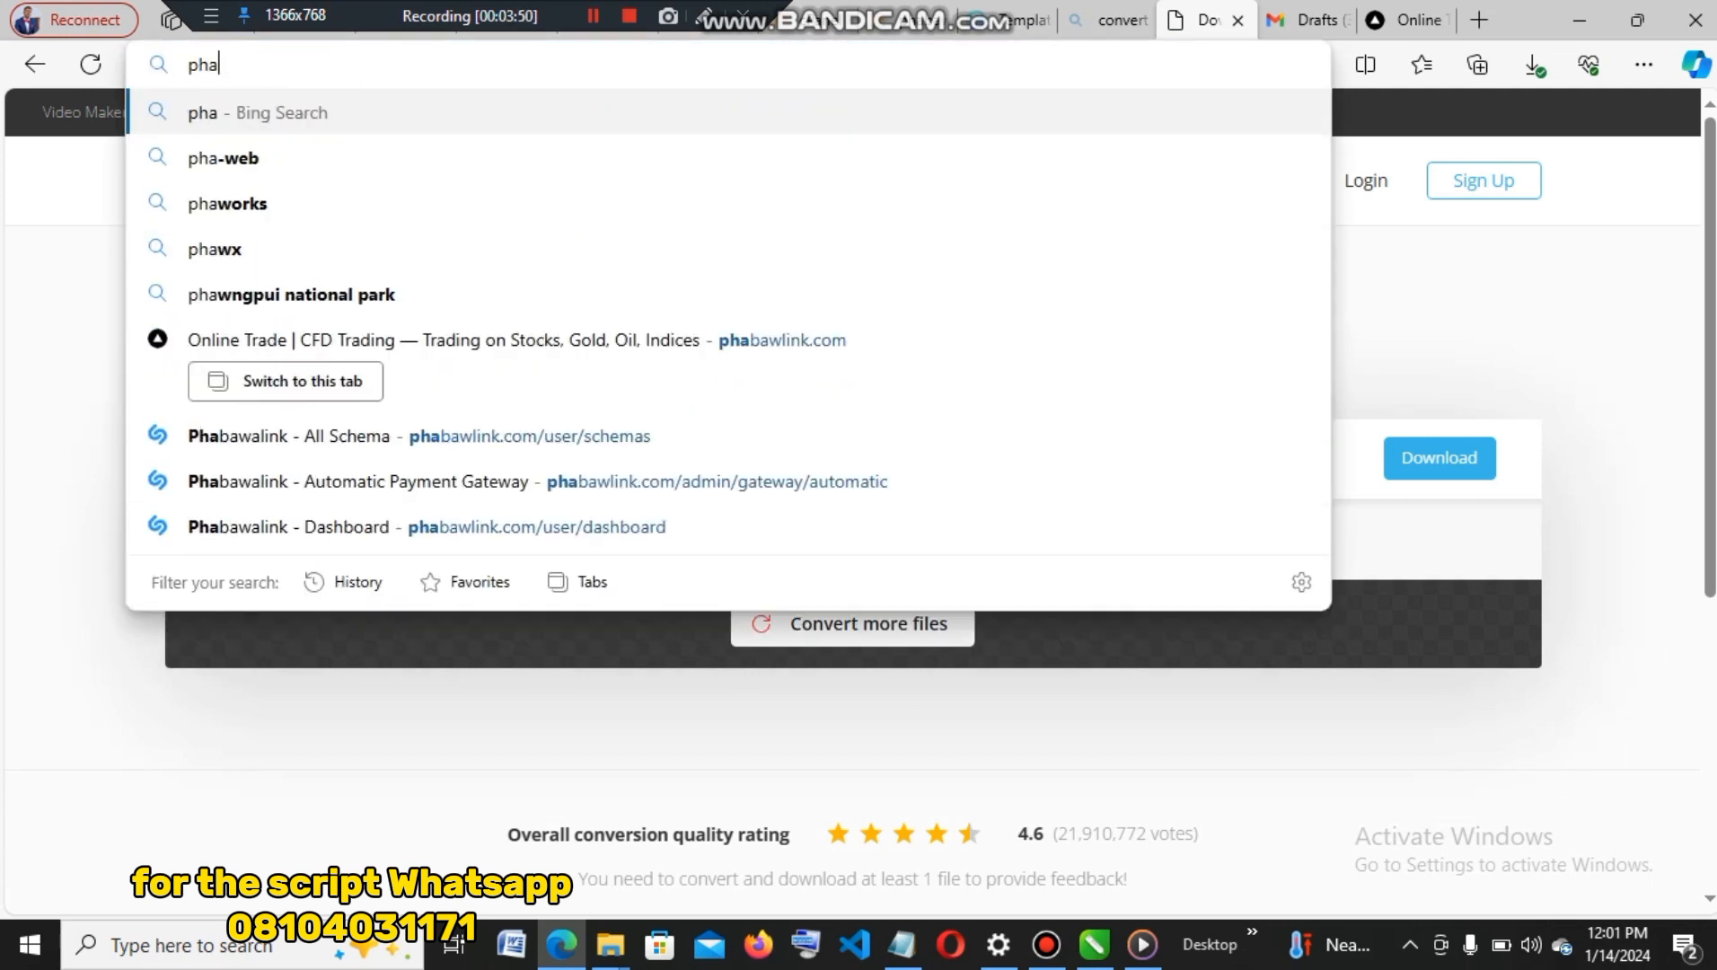
text(baw)
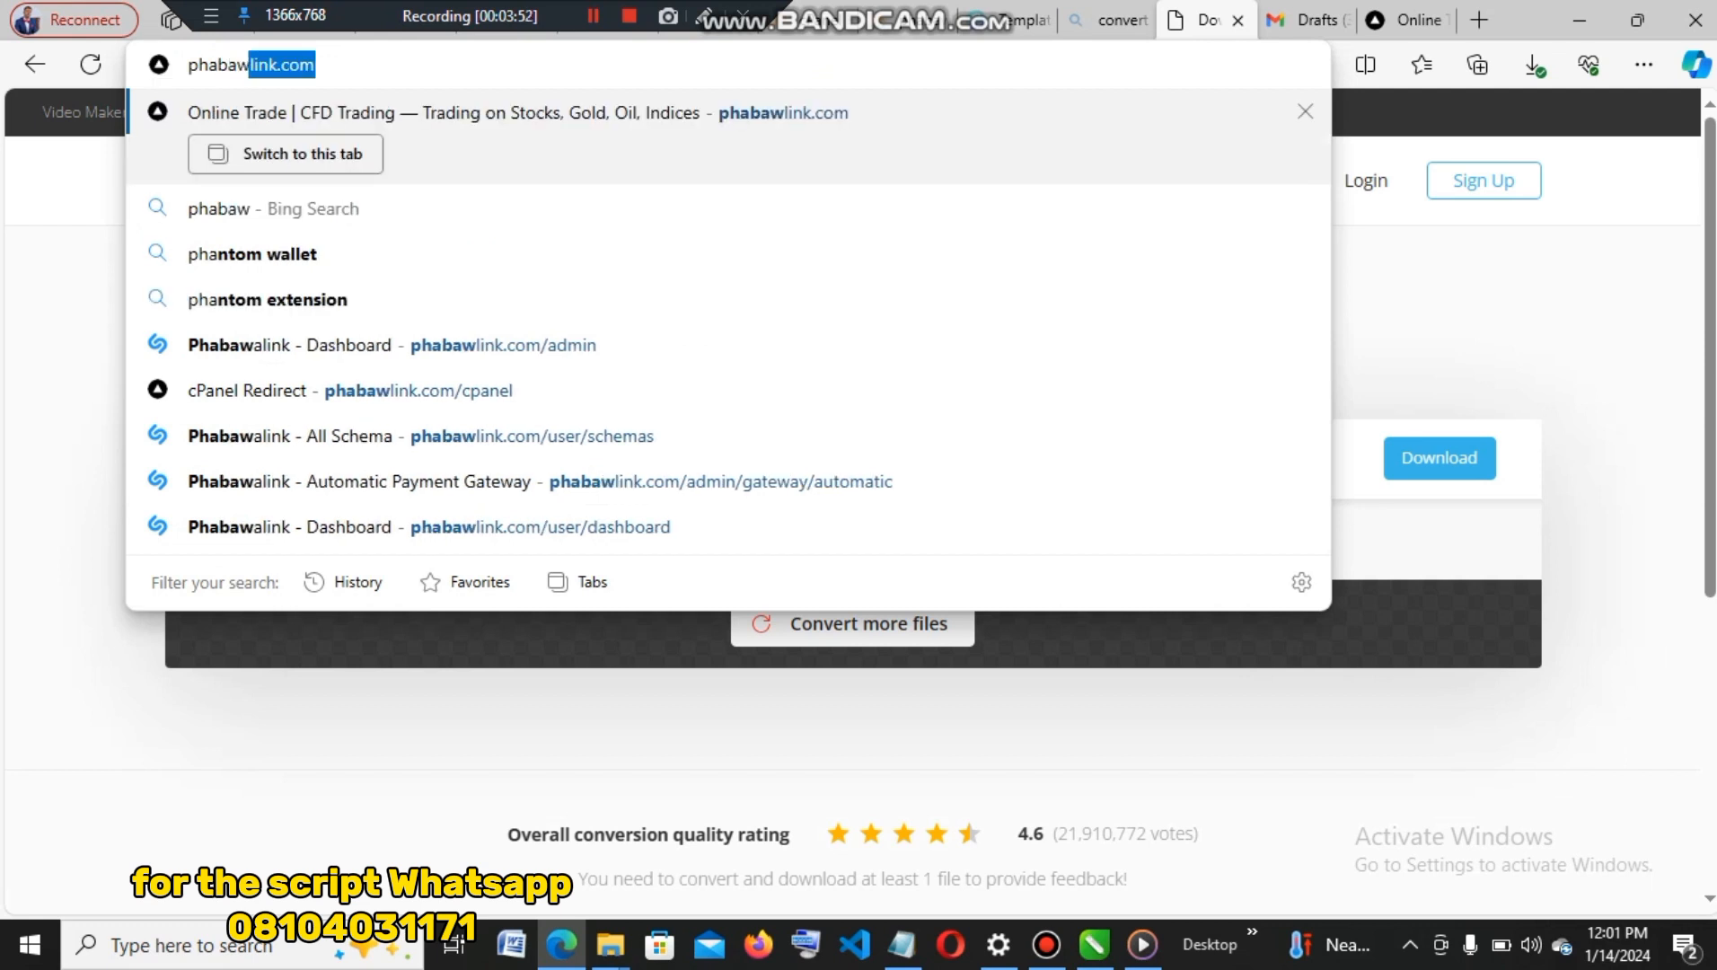
text(link)
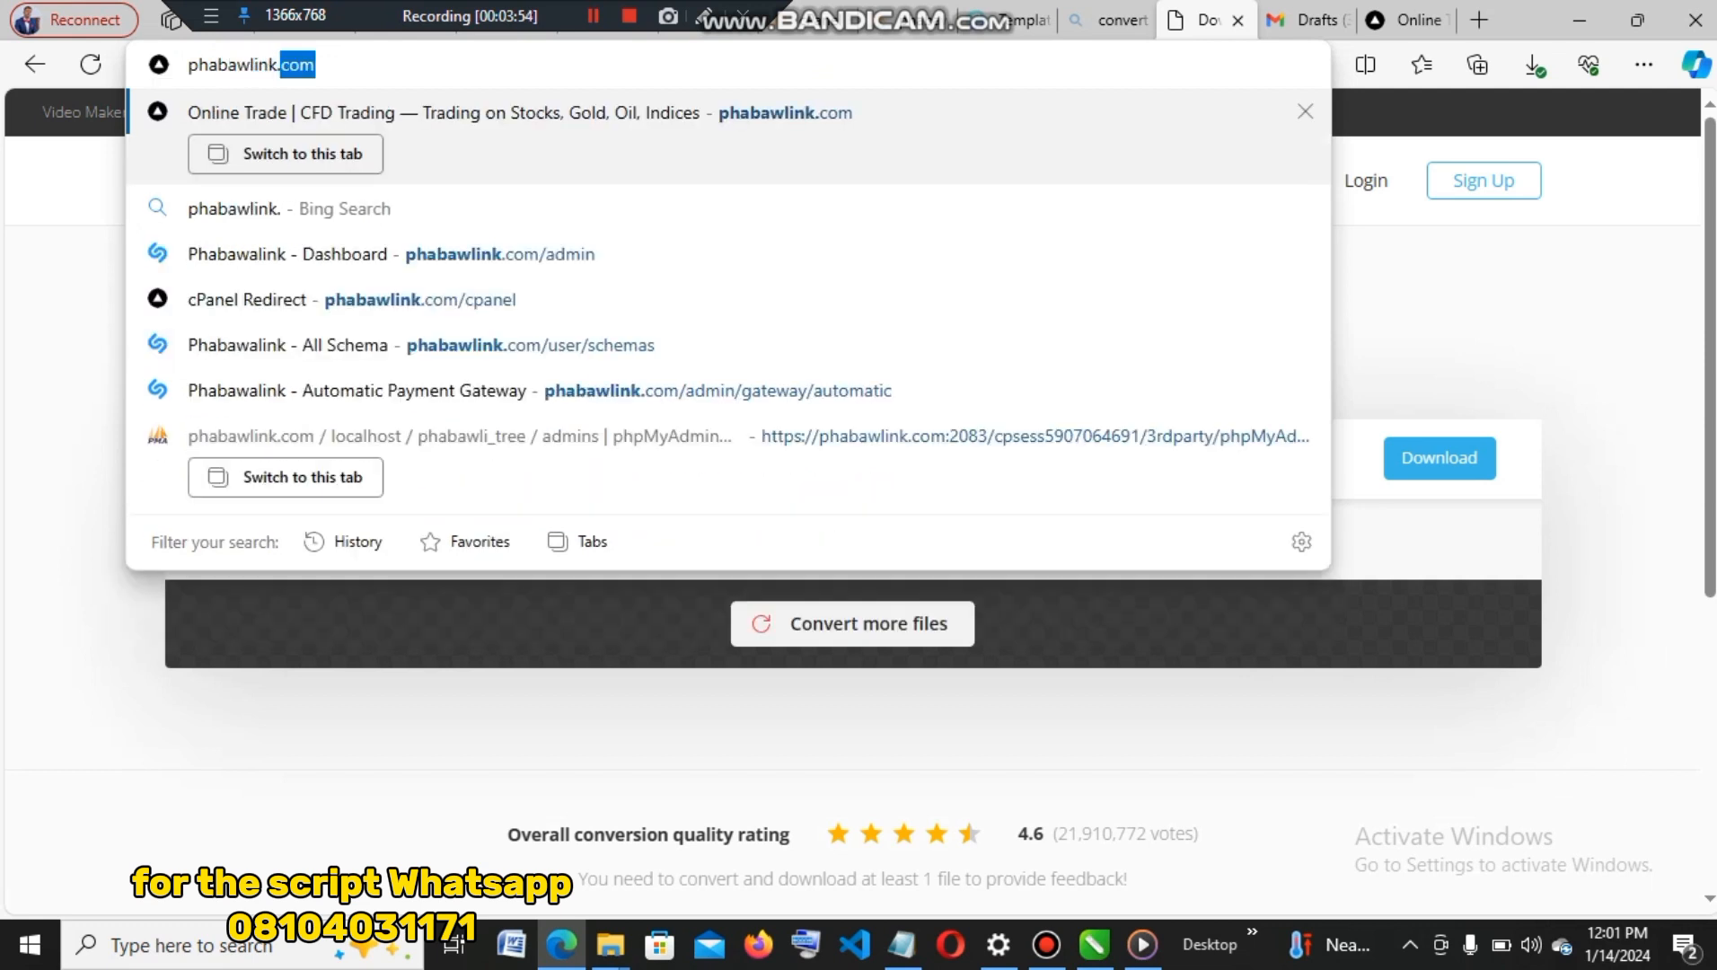
text(.com/web)
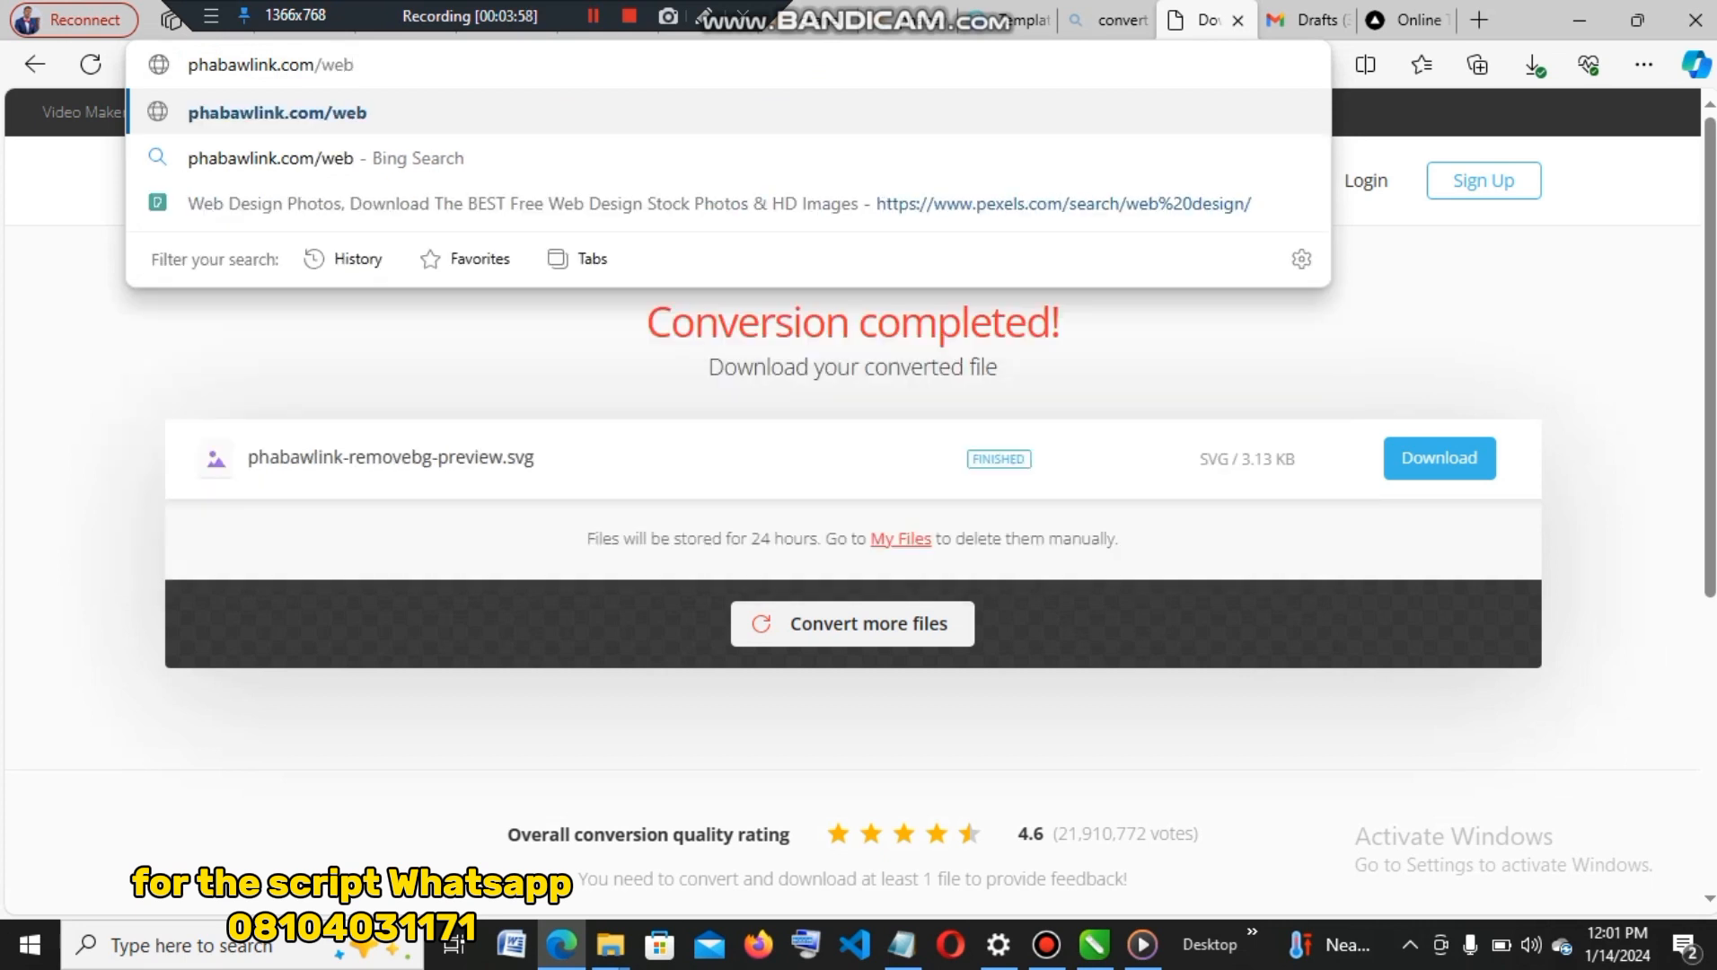
text(mail)
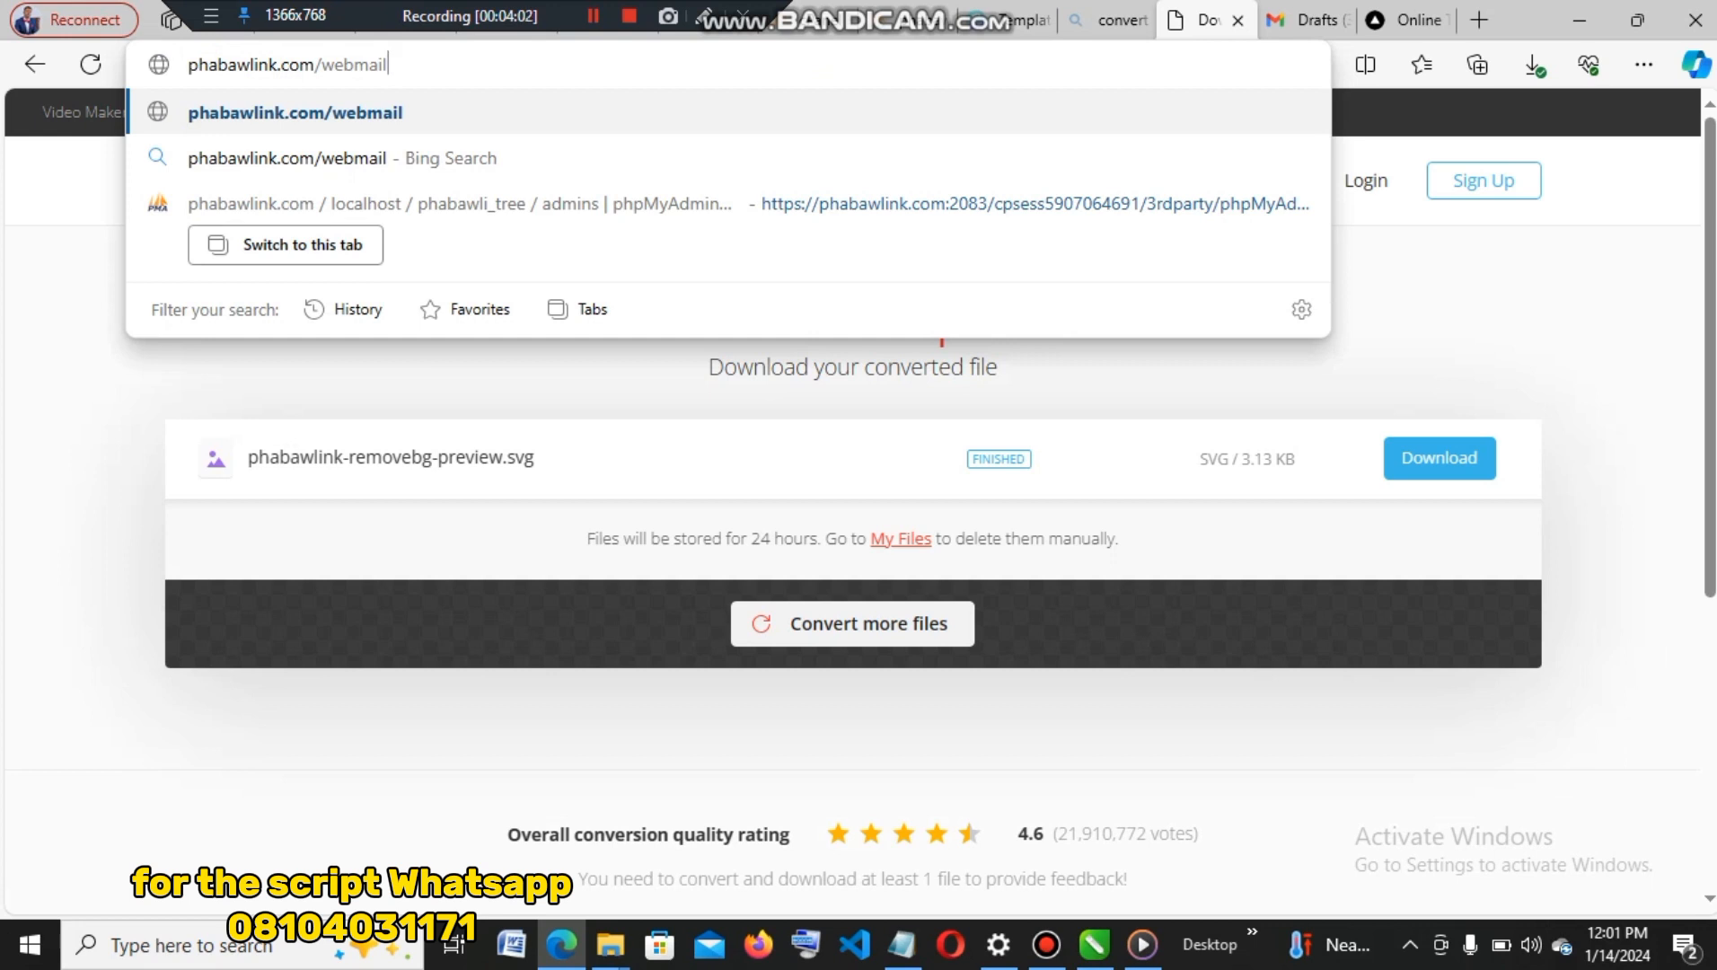
key(Return)
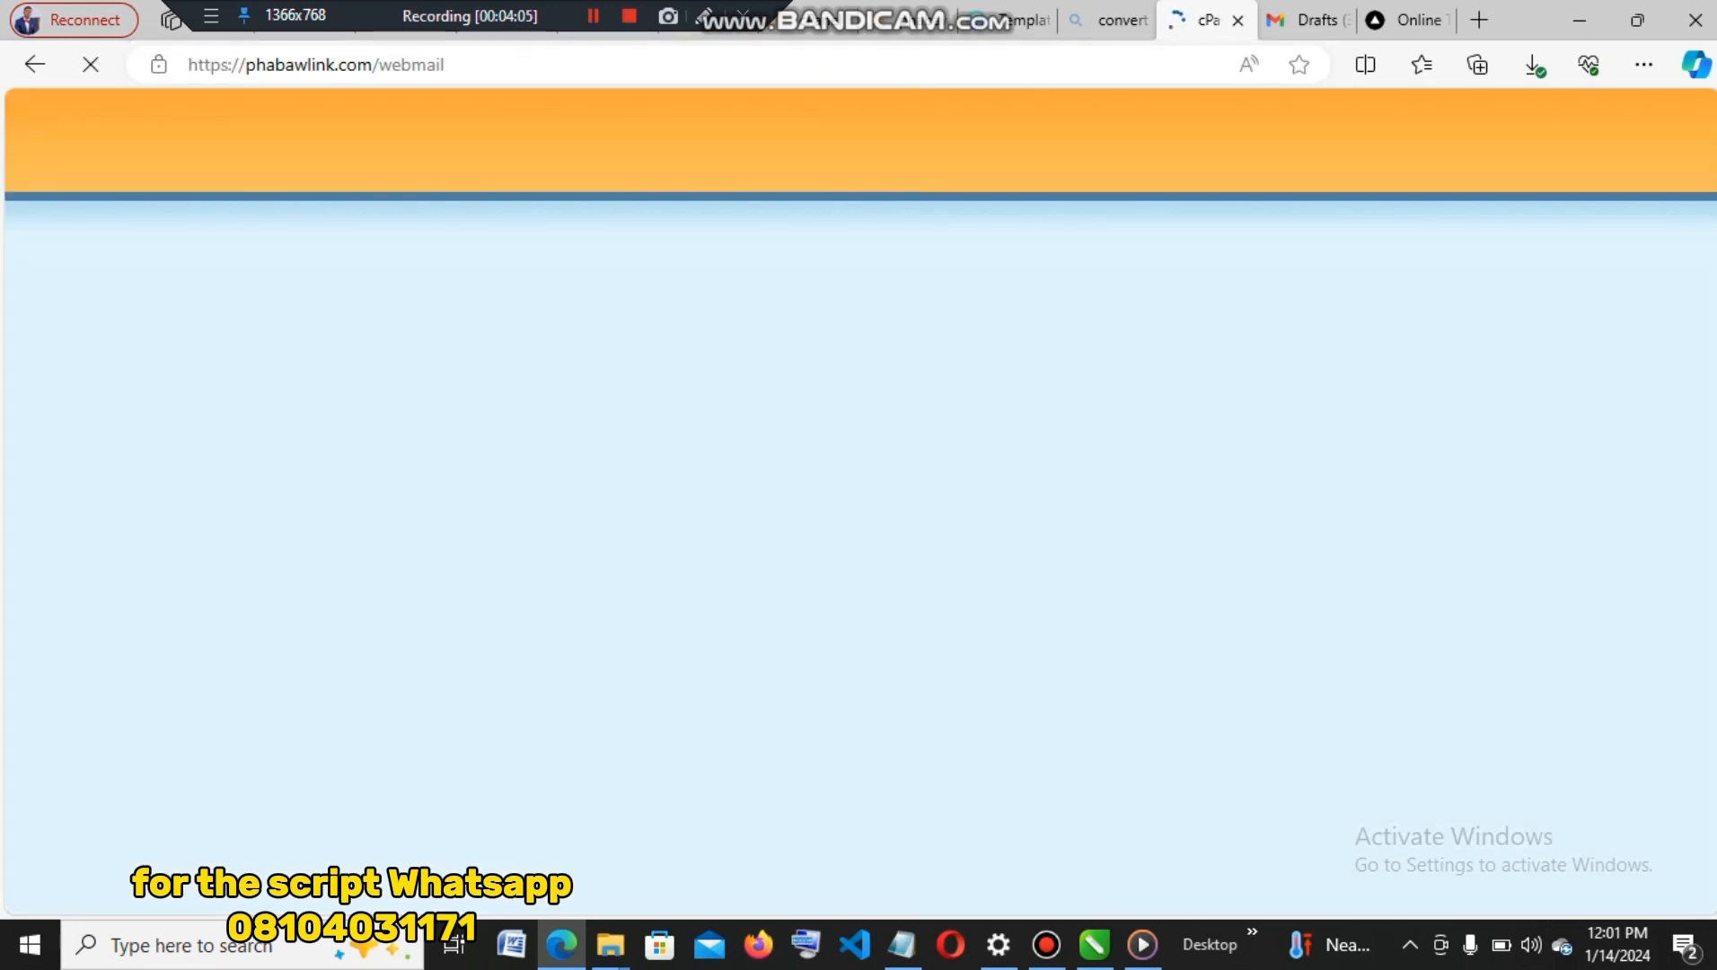
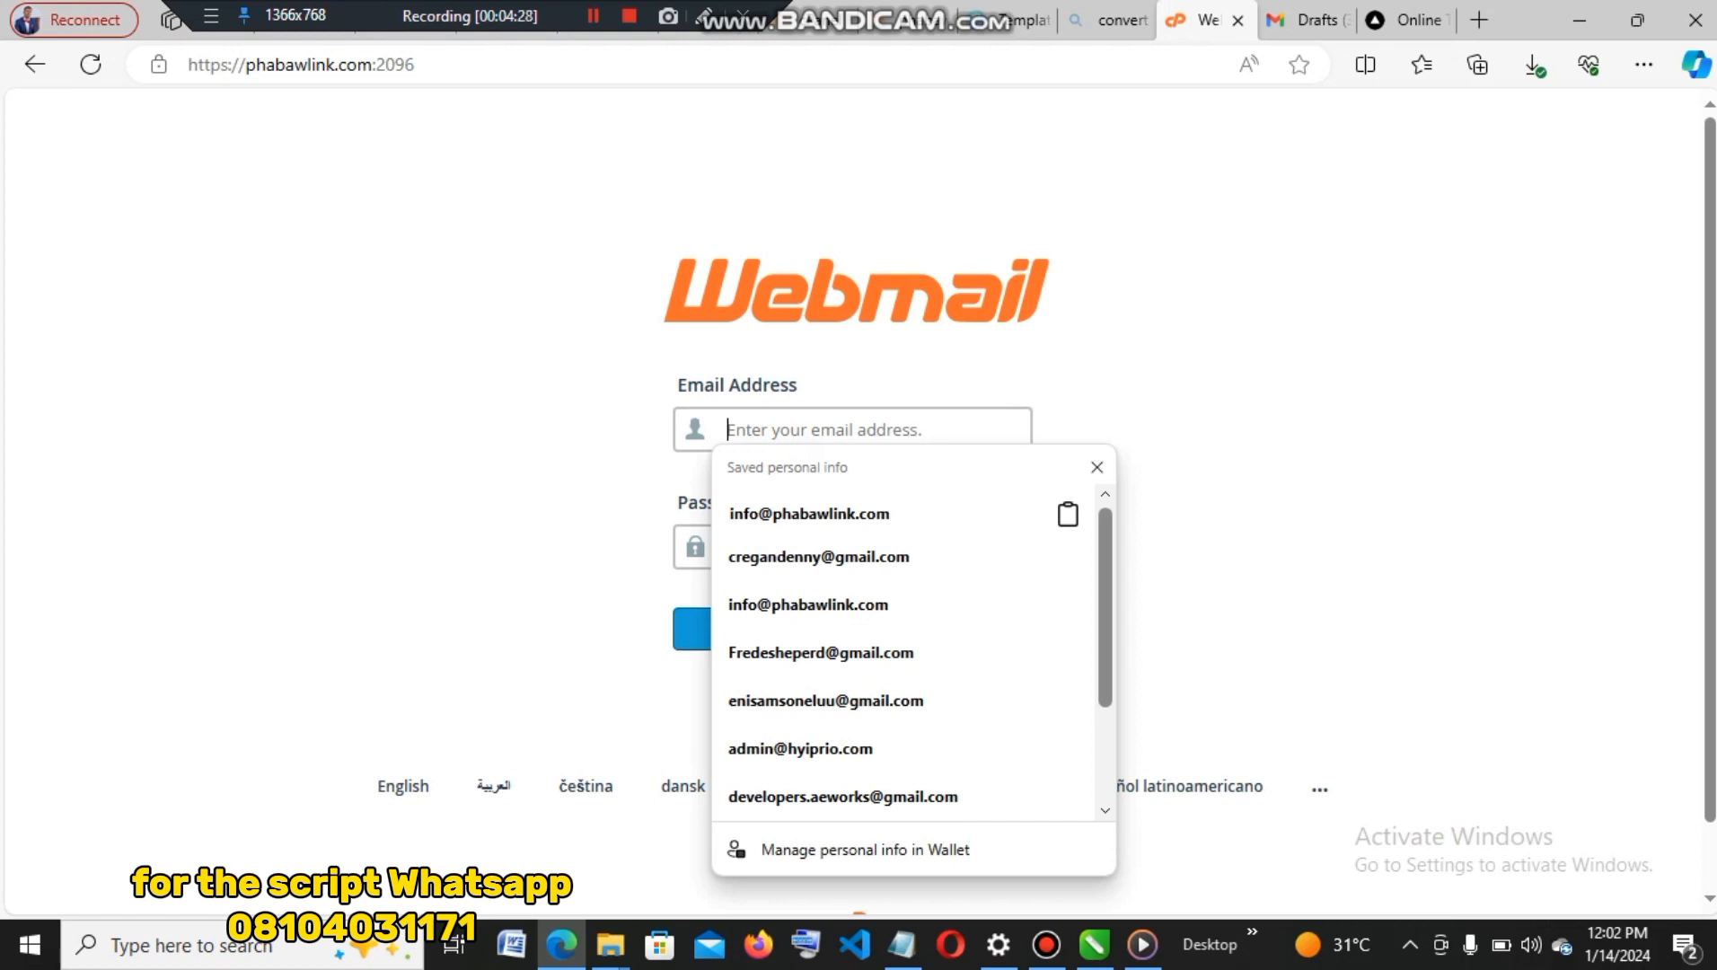
text(s)
key(BackSpace)
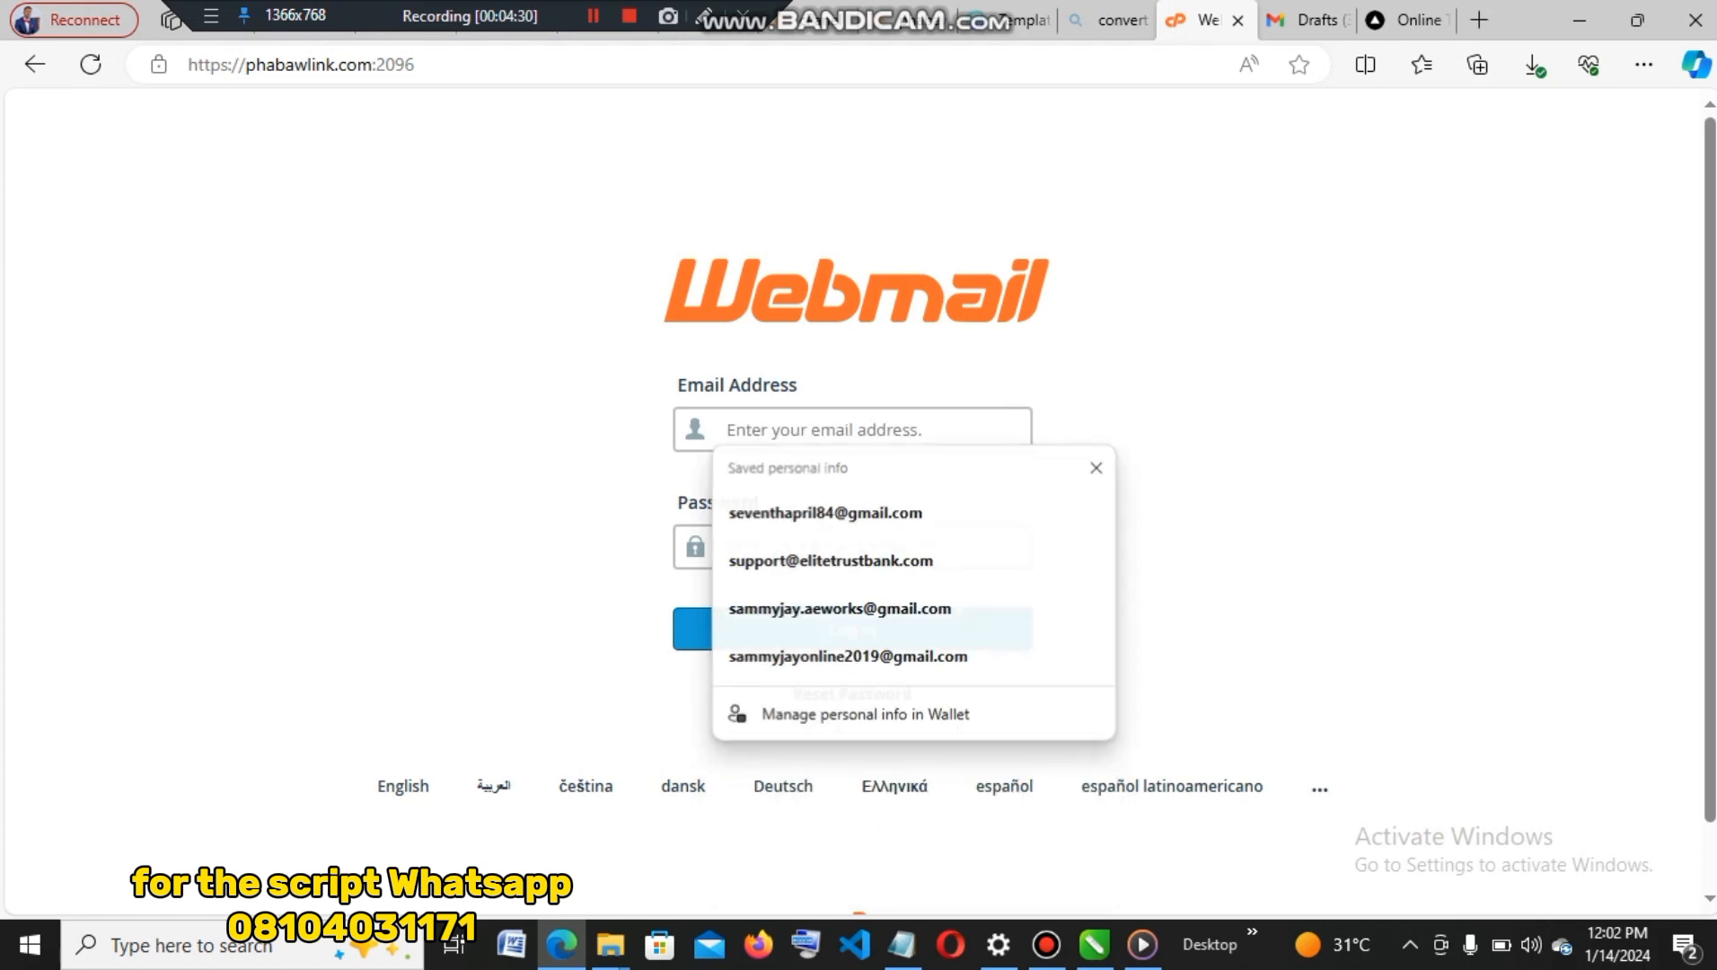
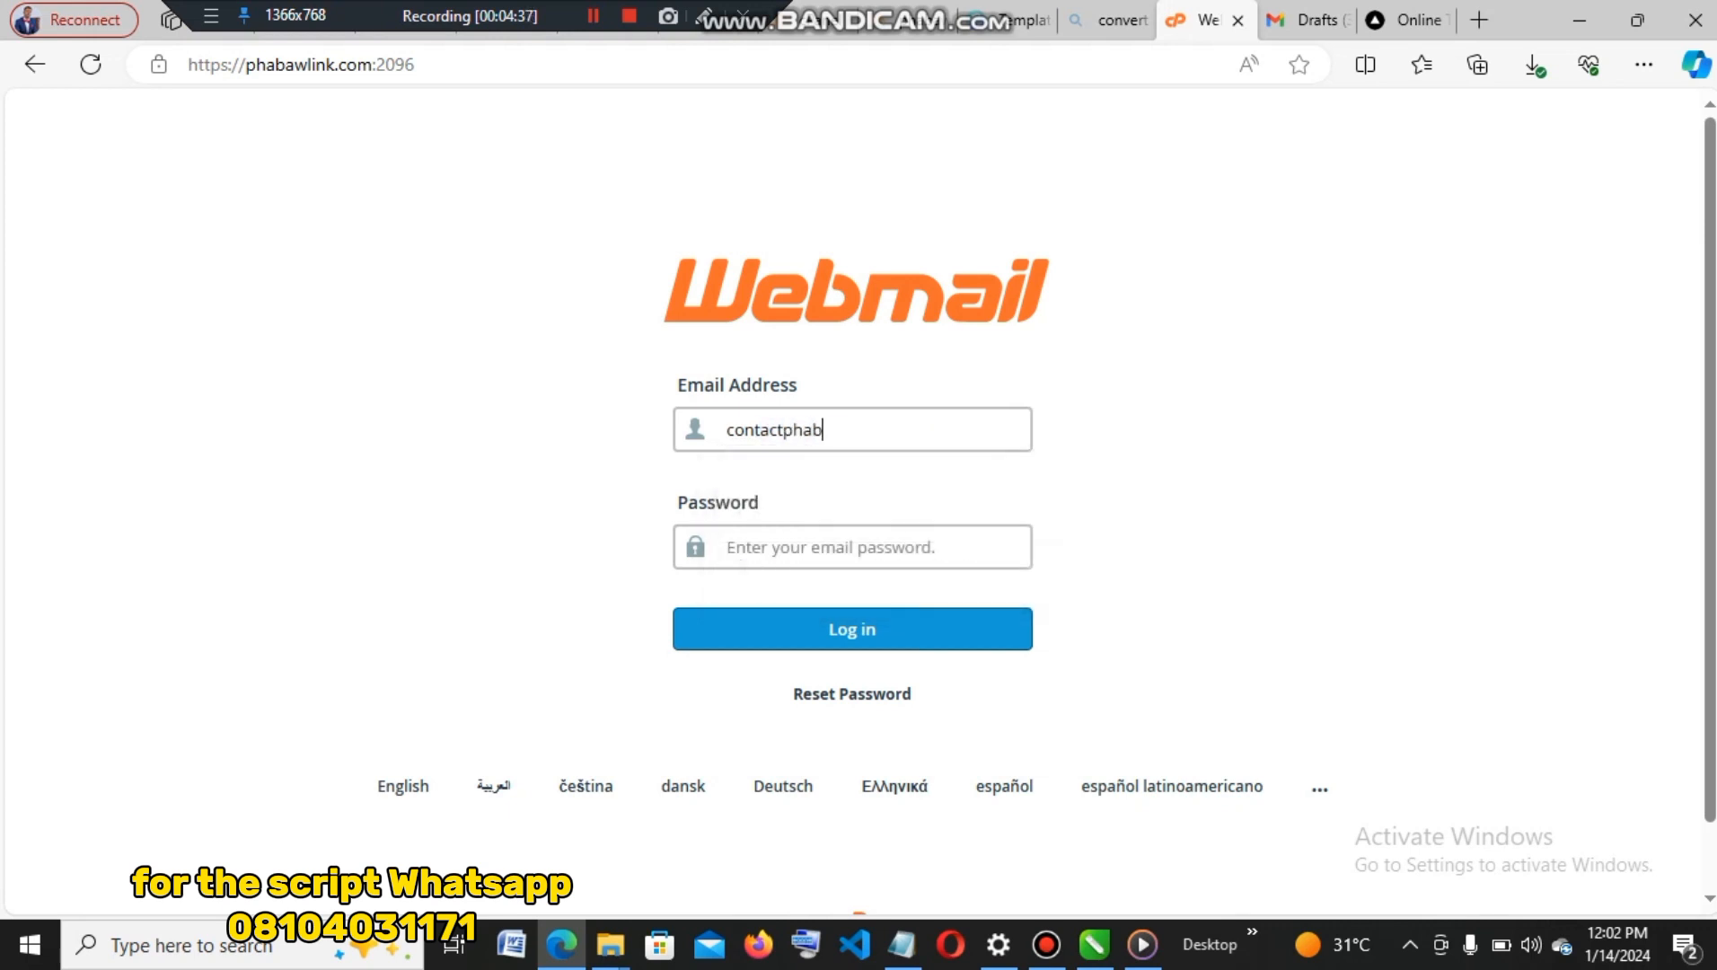
text(w)
key(BackSpace)
key(BackSpace)
key(BackSpace)
key(BackSpace)
key(BackSpace)
key(BackSpace)
key(BackSpace)
key(BackSpace)
key(BackSpace)
key(BackSpace)
key(BackSpace)
key(BackSpace)
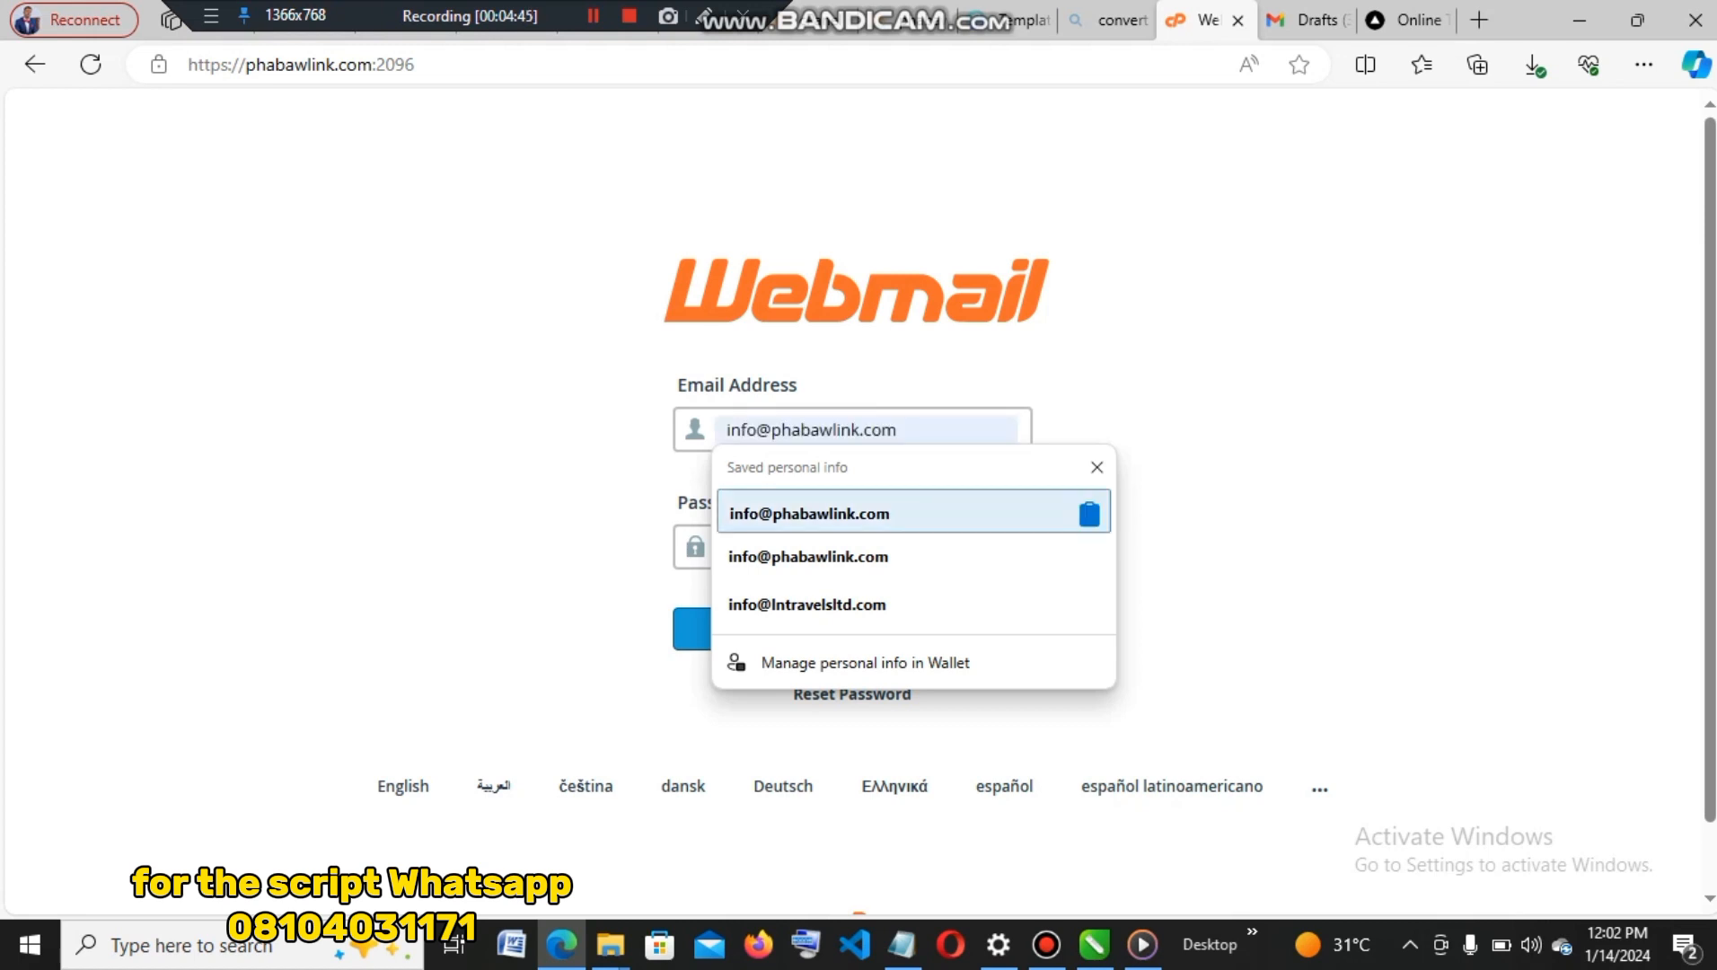
click(787, 513)
click(754, 437)
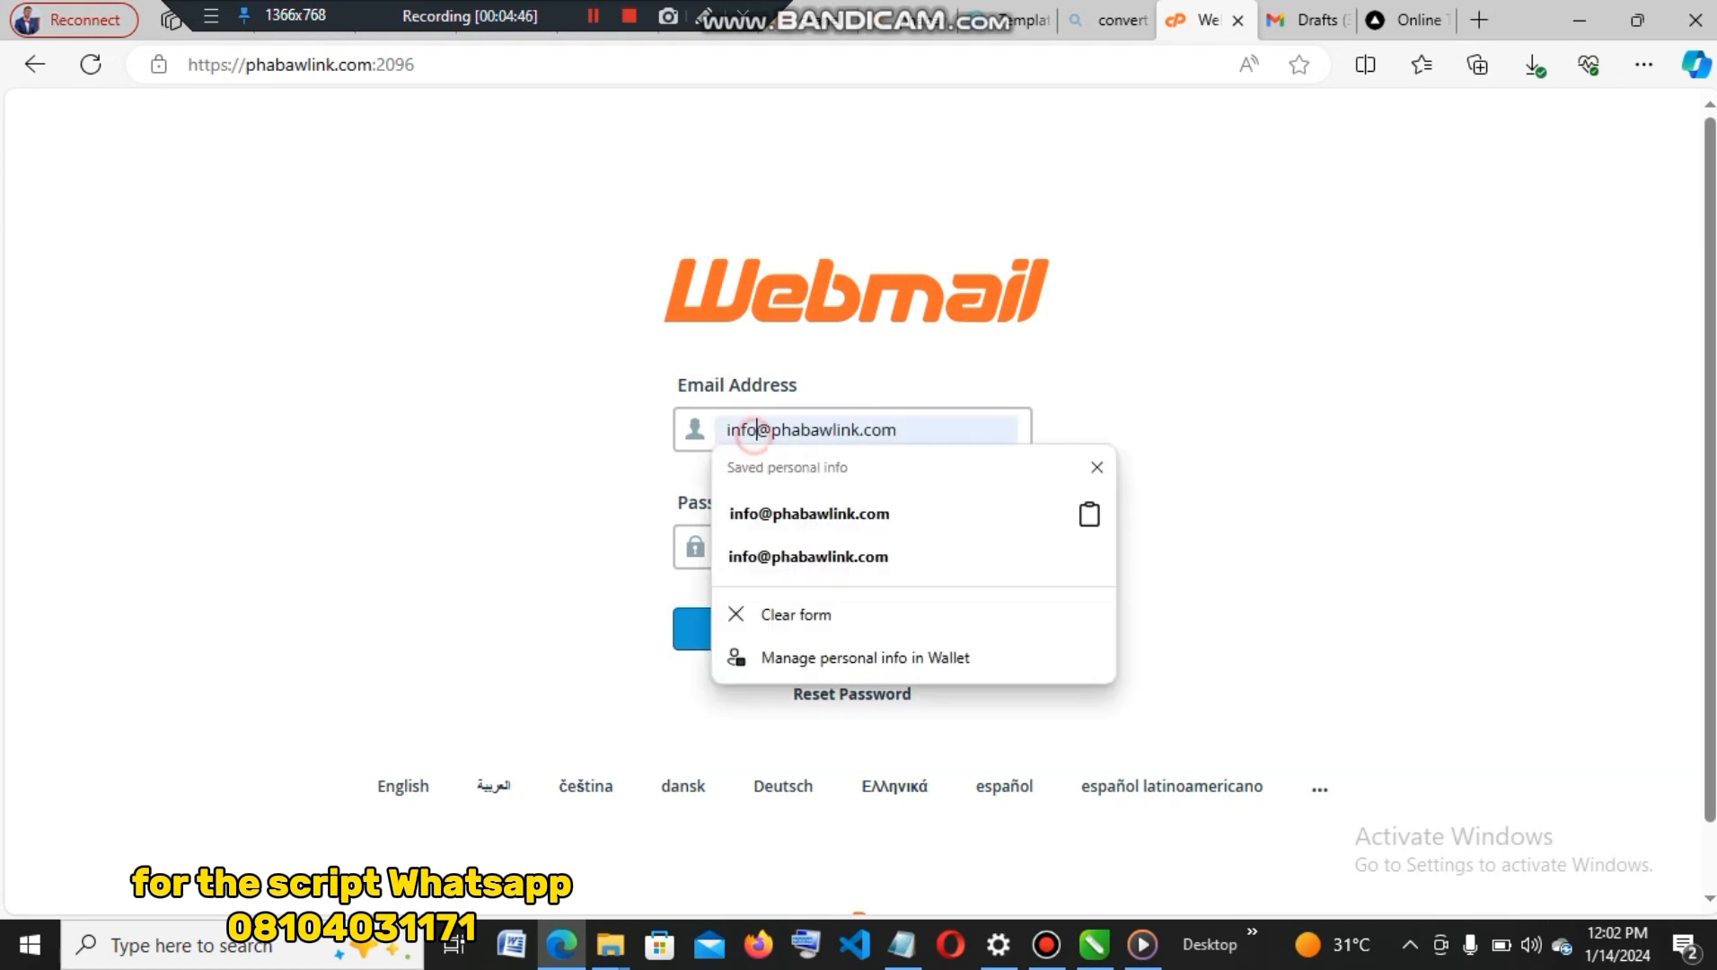
key(BackSpace)
key(BackSpace)
key(BackSpace)
key(BackSpace)
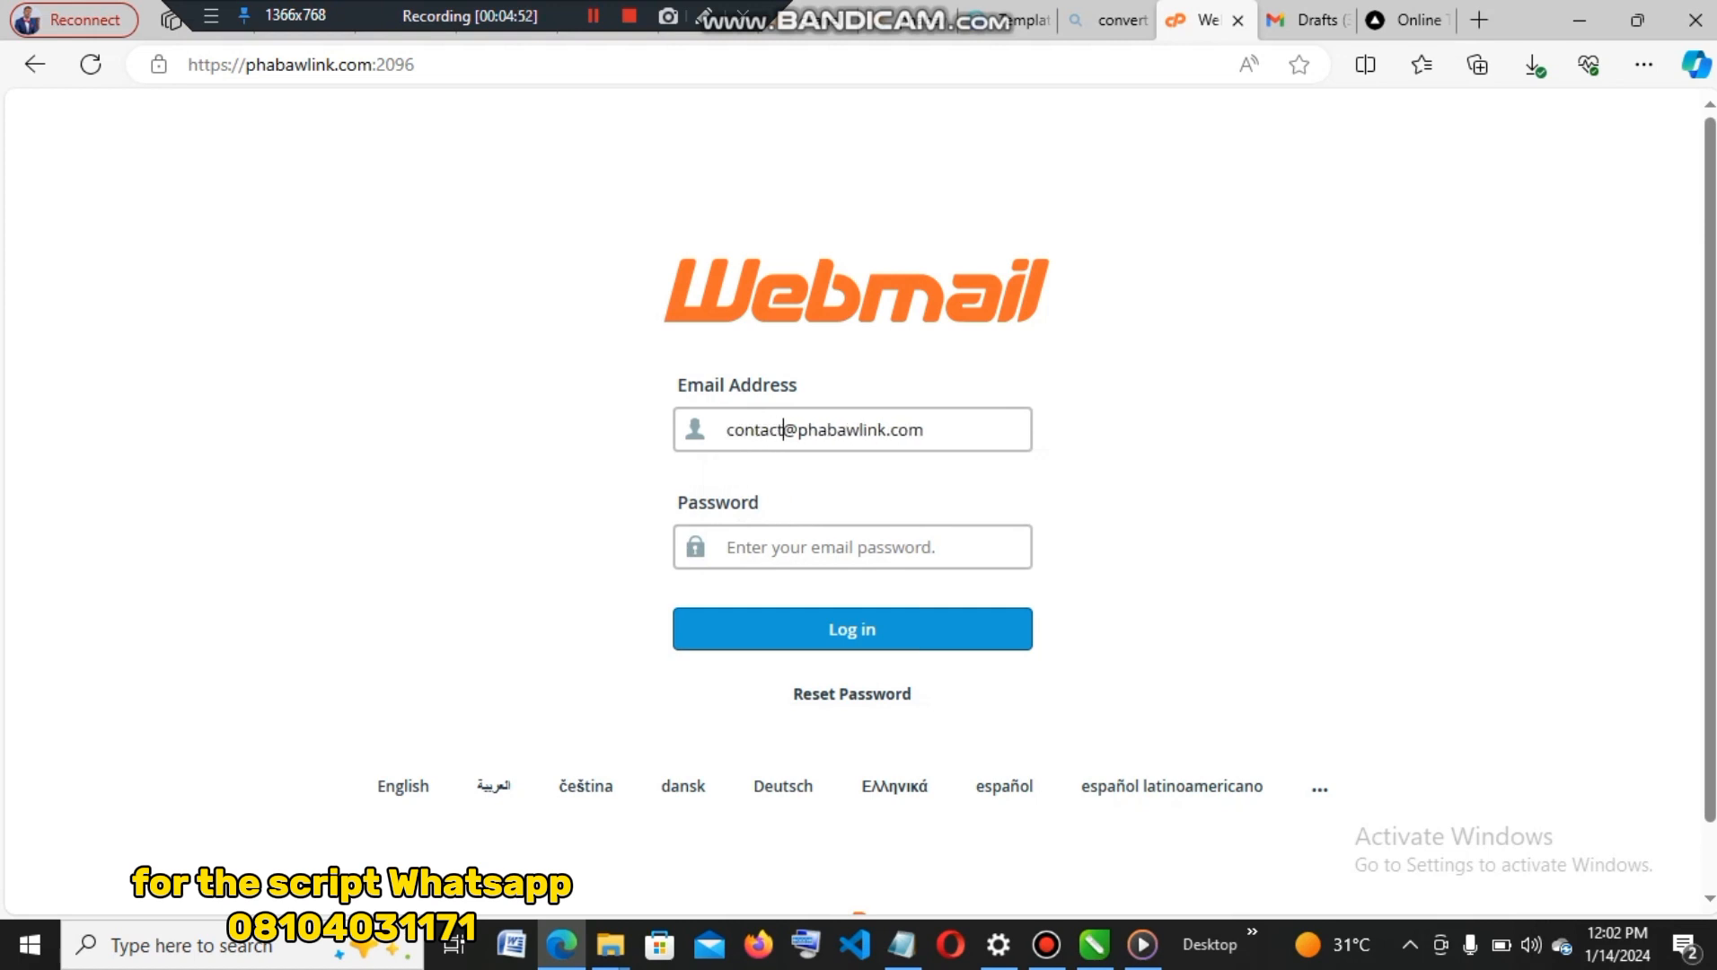
- Enter the mailbox password and submit the login
click(762, 540)
text(•••)
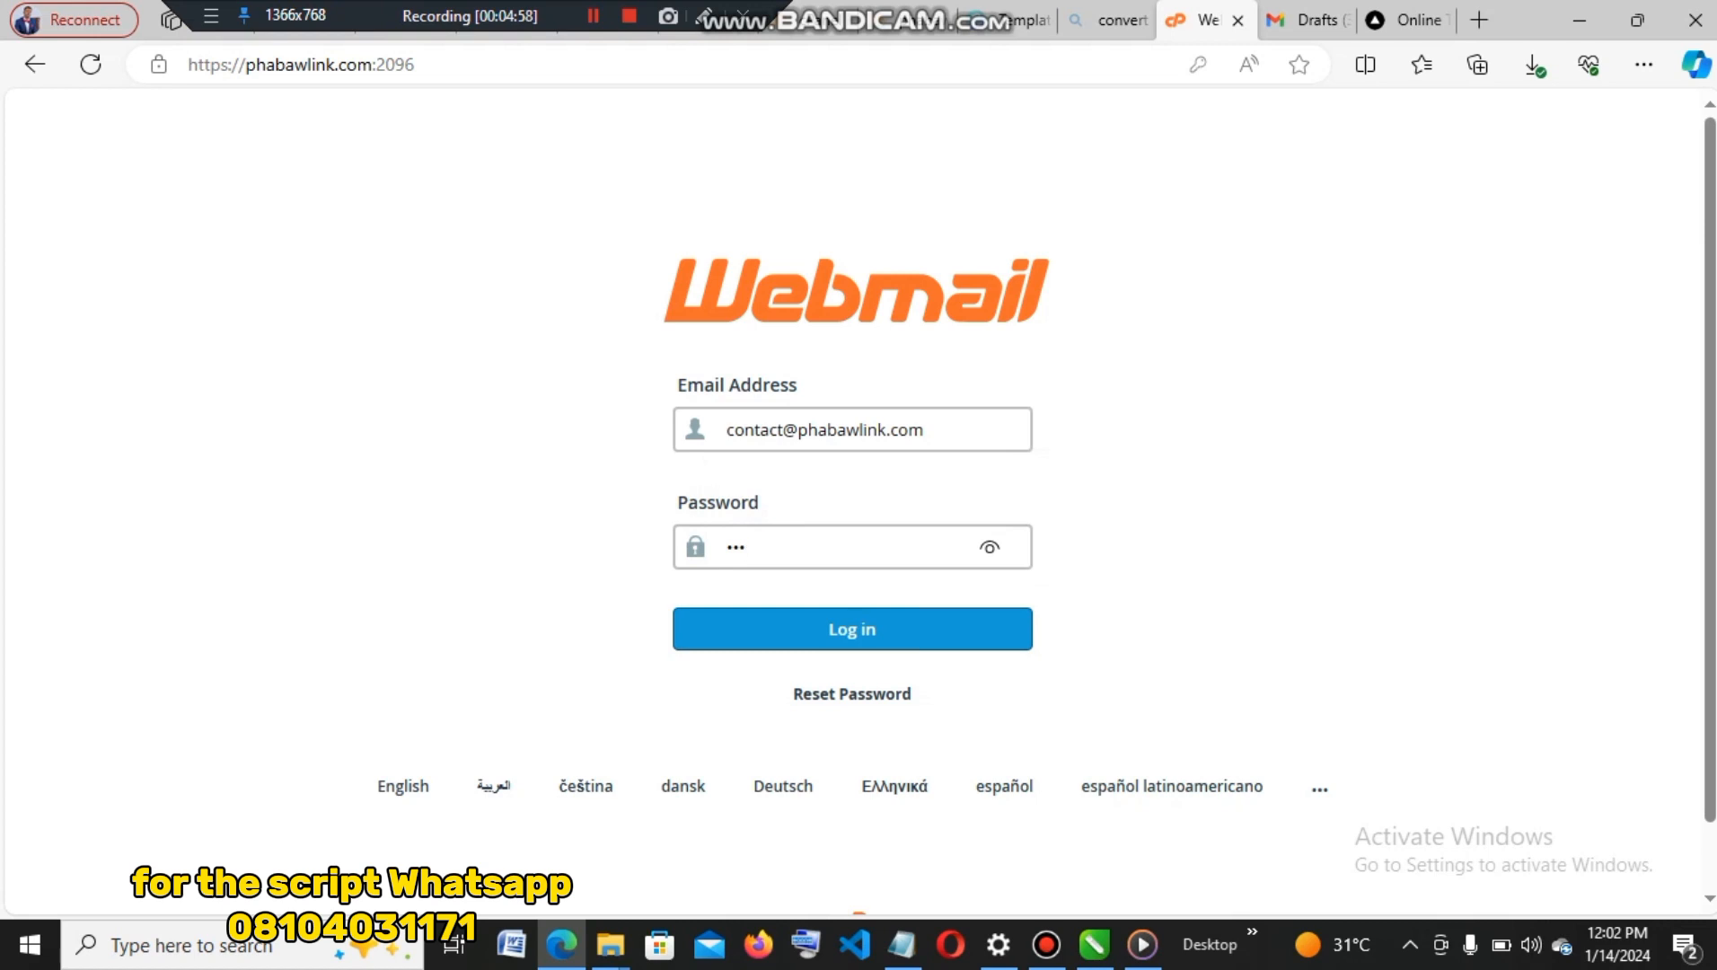
key(BackSpace)
key(BackSpace)
key(BackSpace)
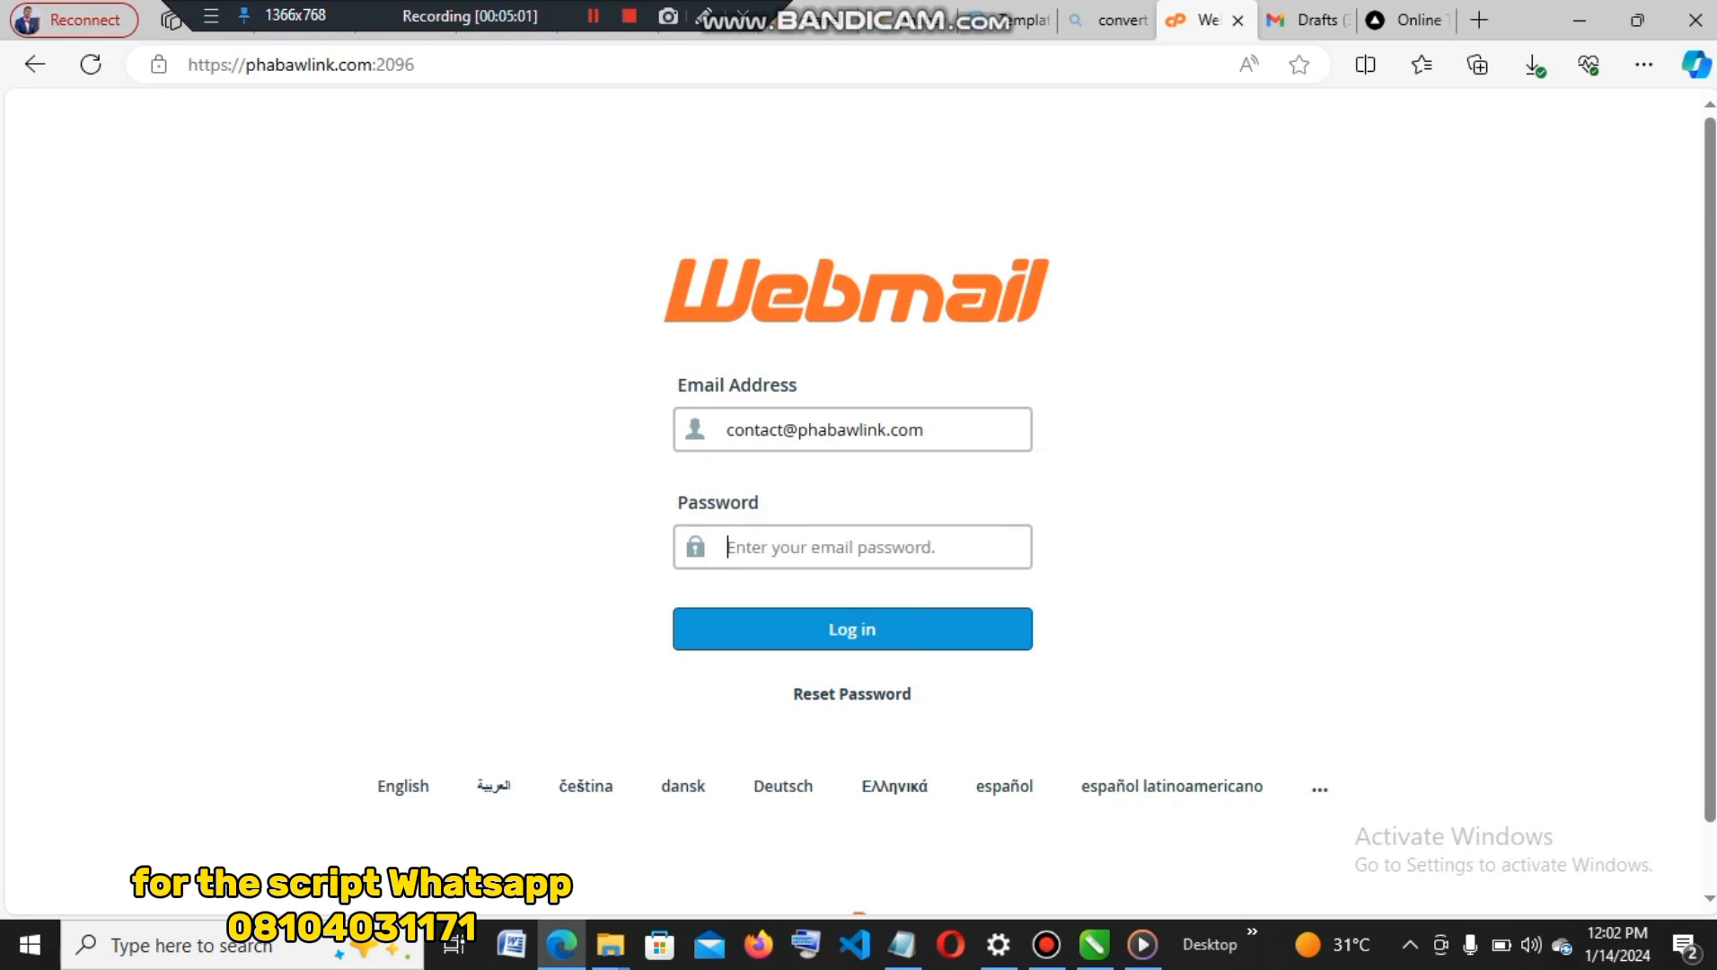
text(••••••)
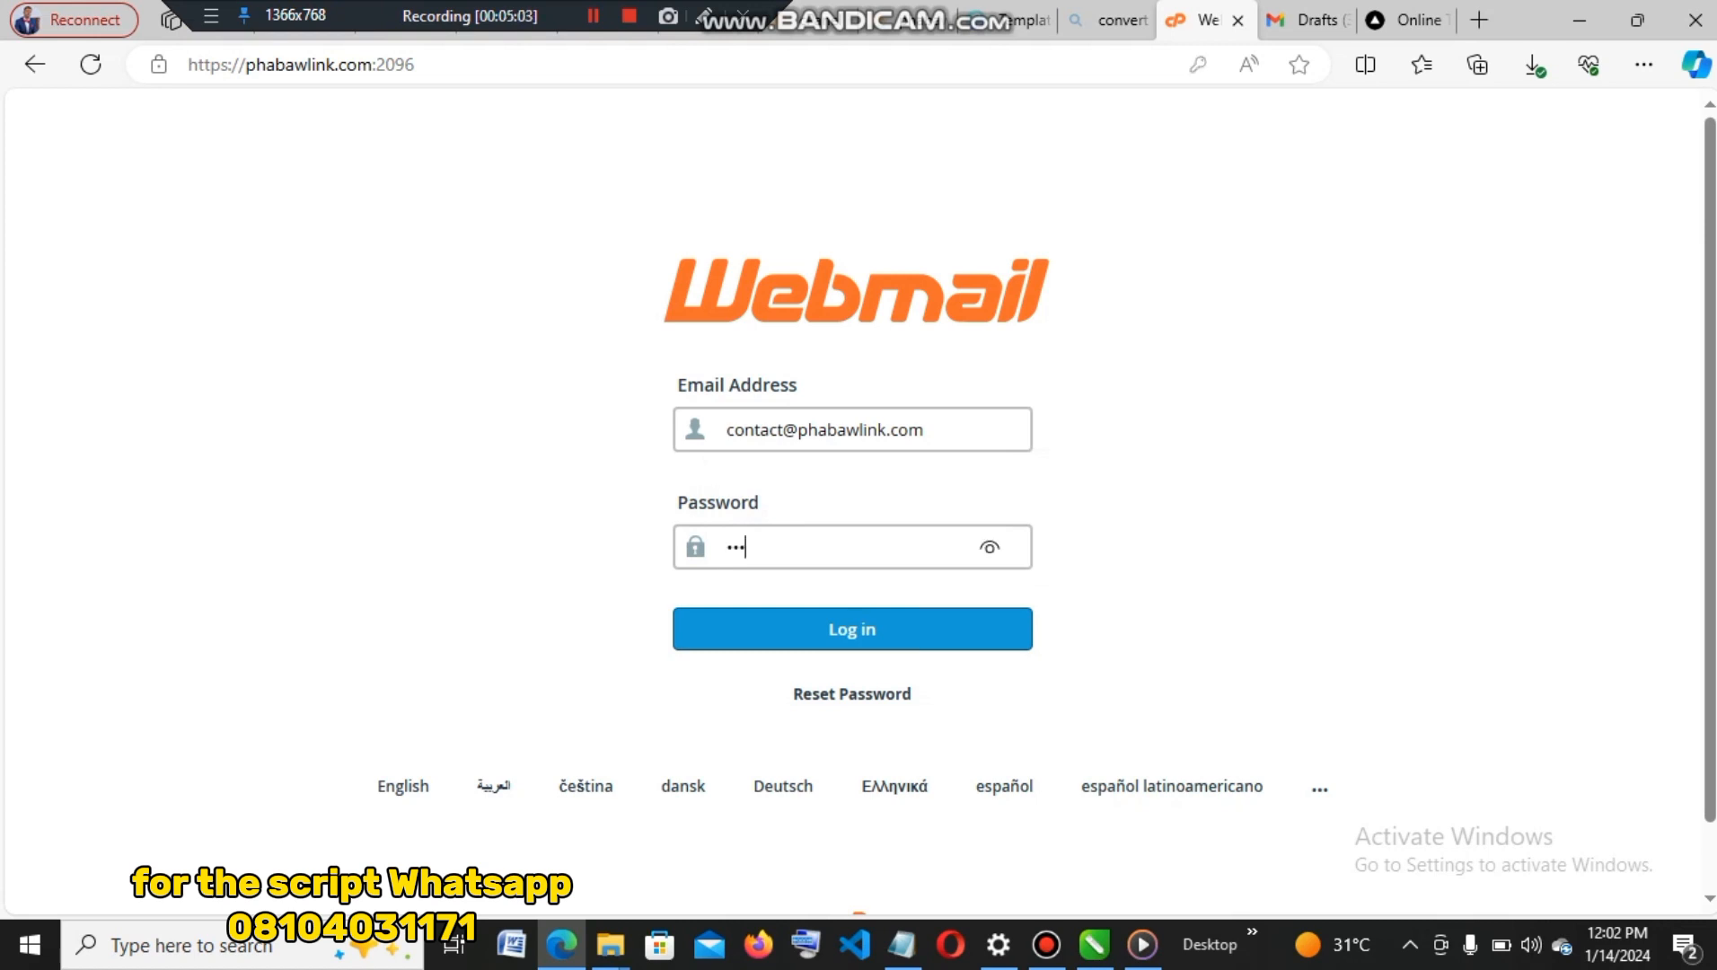
text(••••••••••)
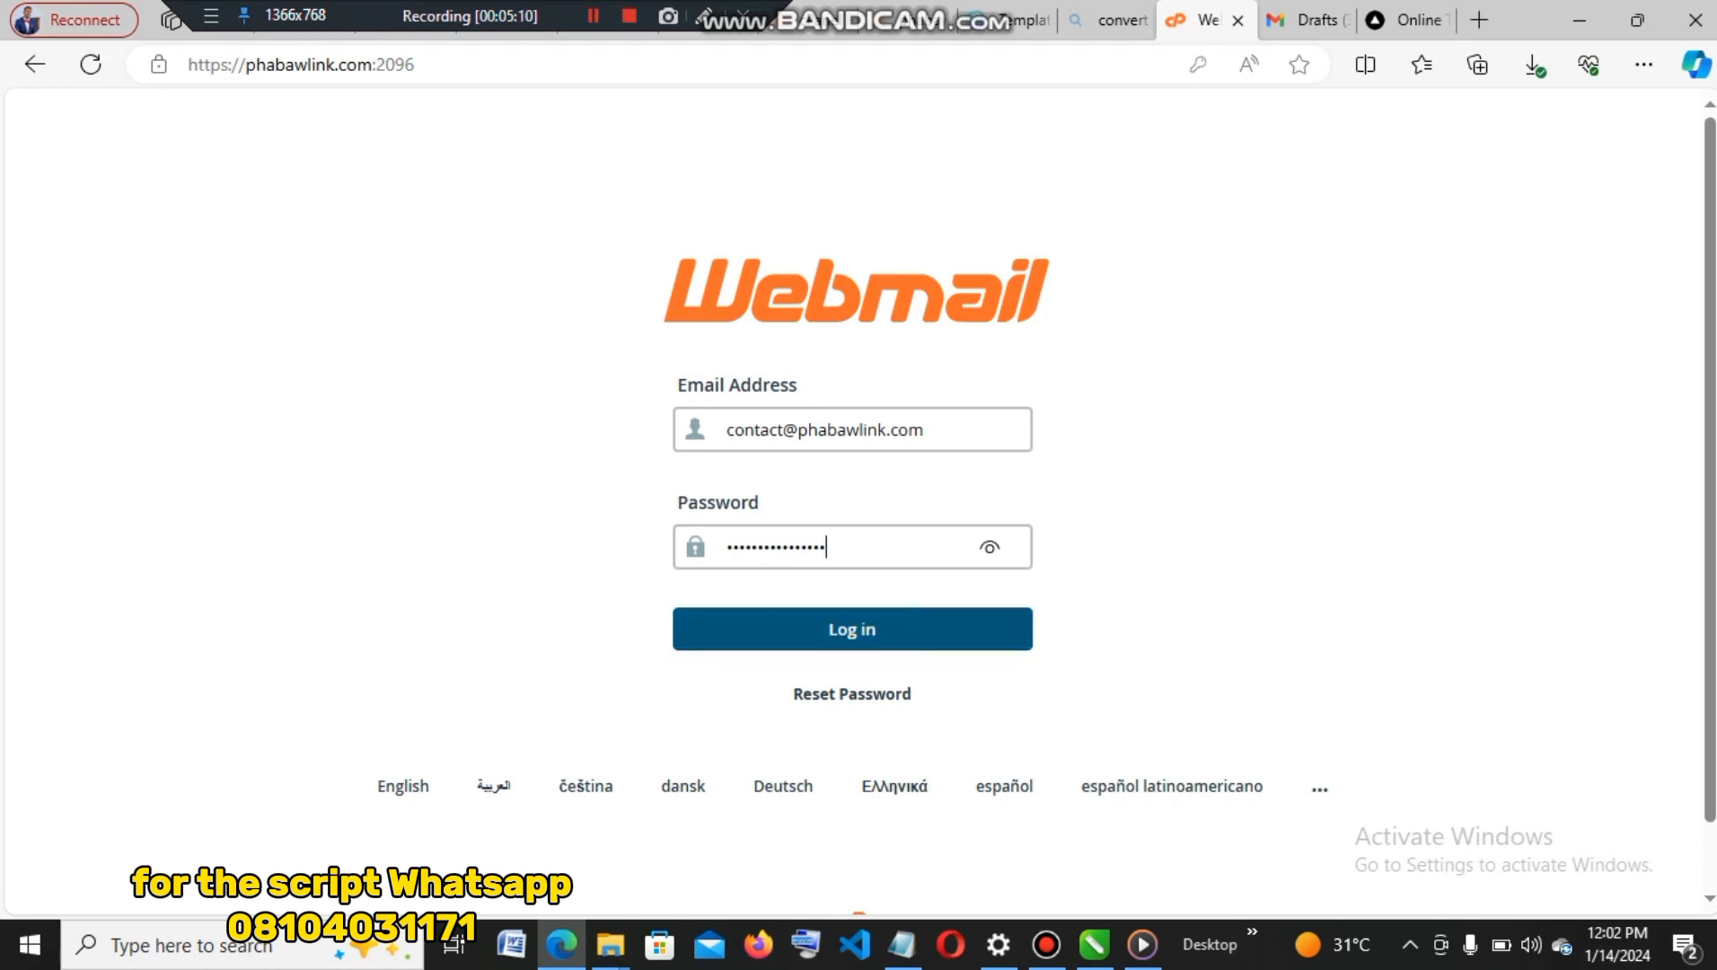
click(893, 629)
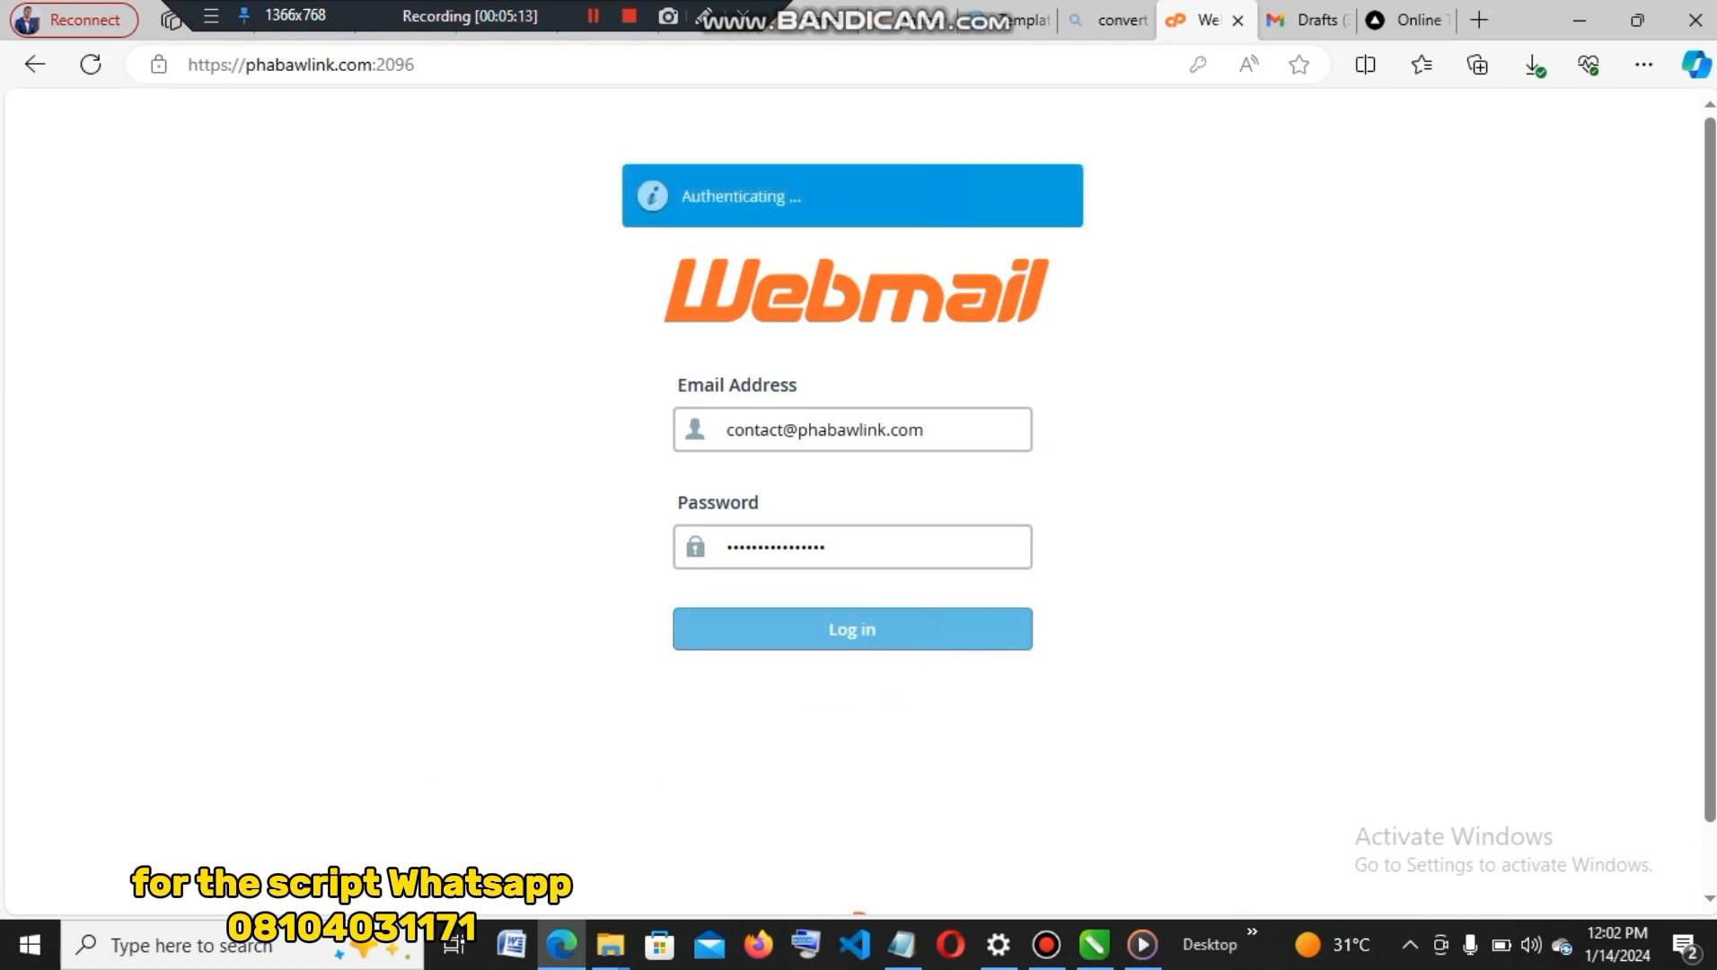
- Finish logging in, enable 'Open my inbox when I log in', and launch Roundcube
click(827, 638)
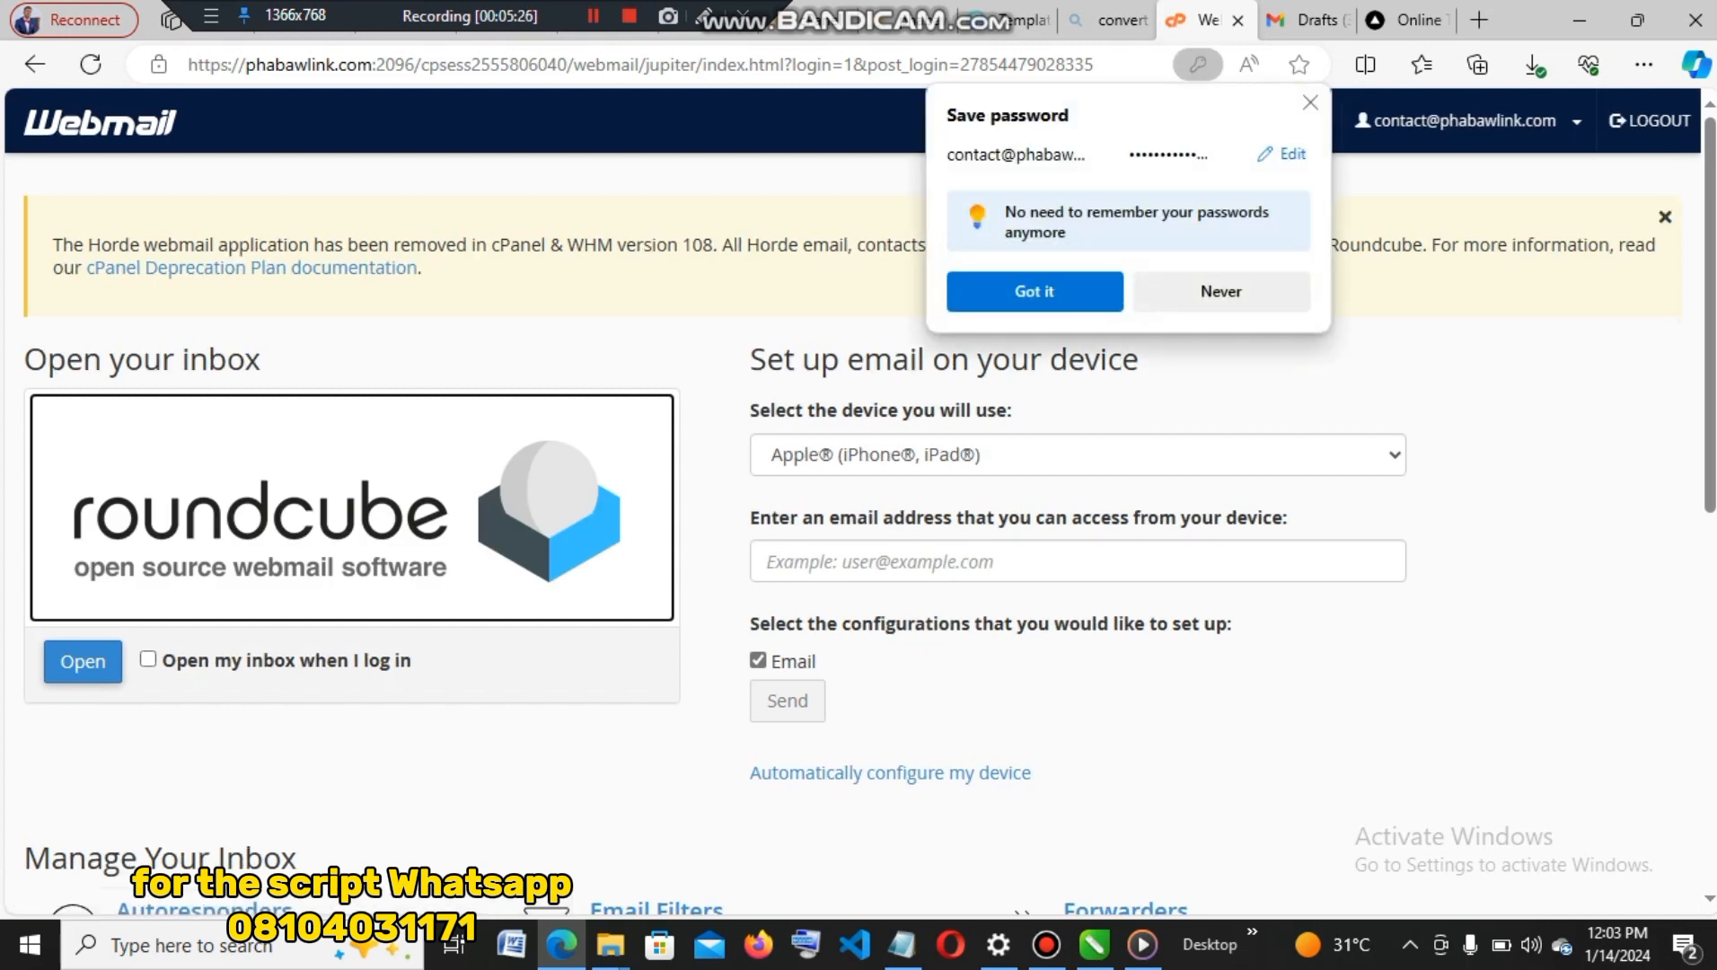
click(1082, 290)
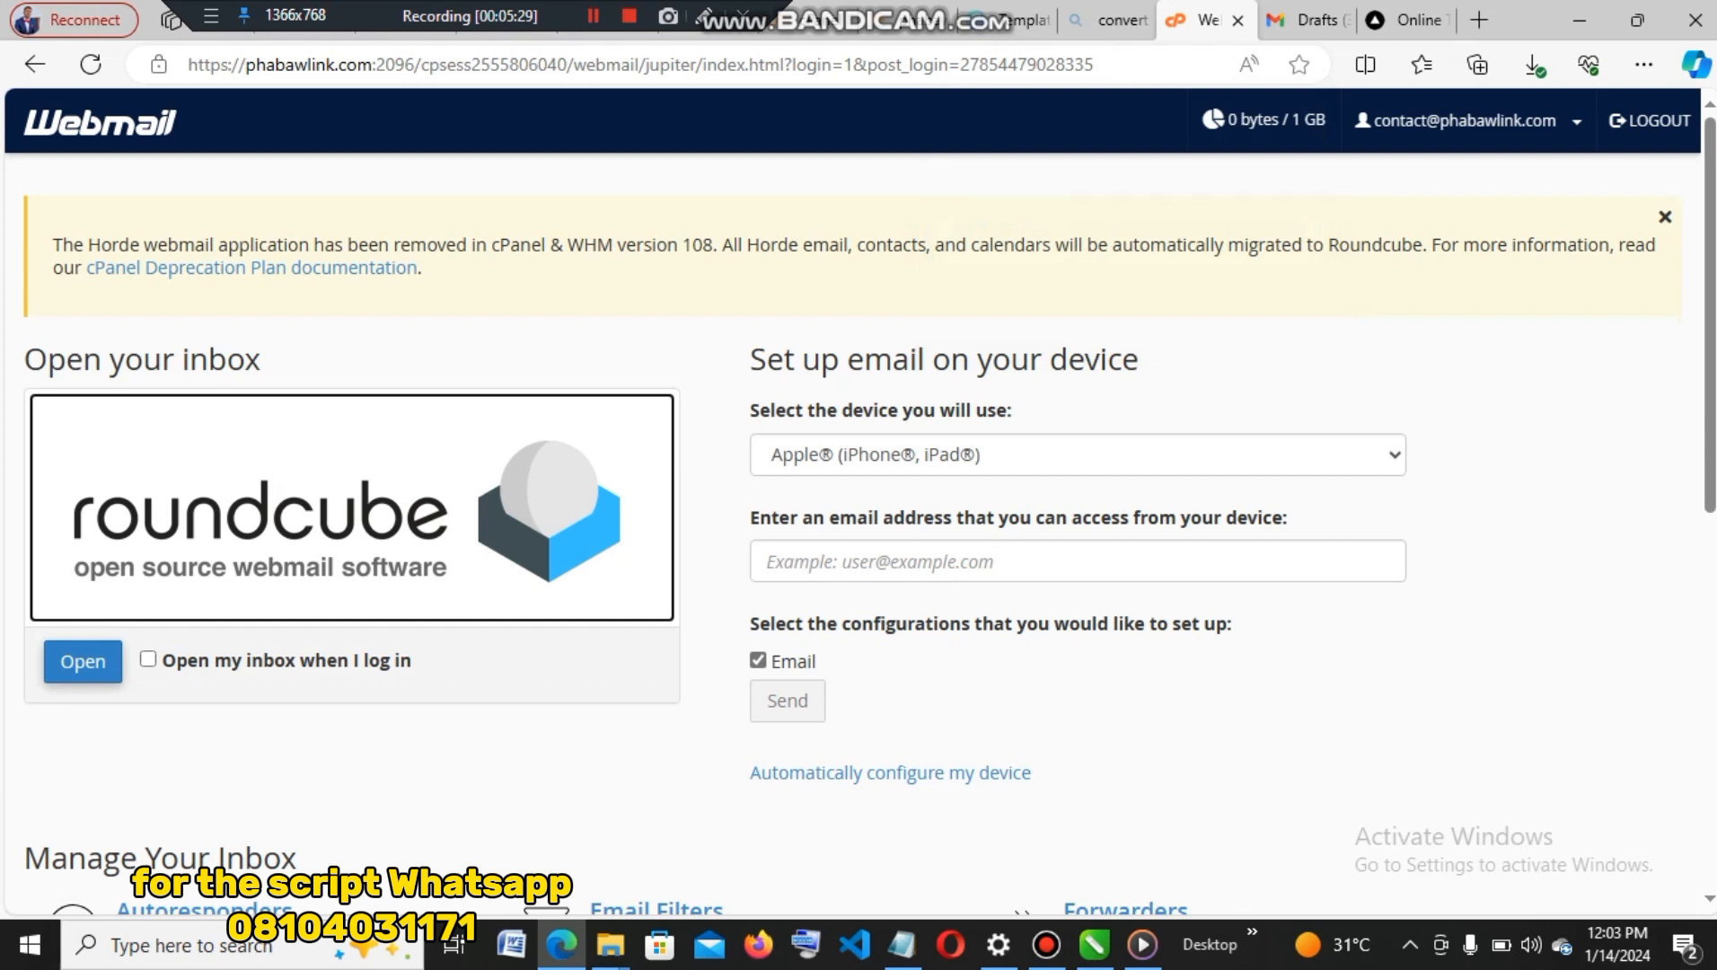
click(147, 660)
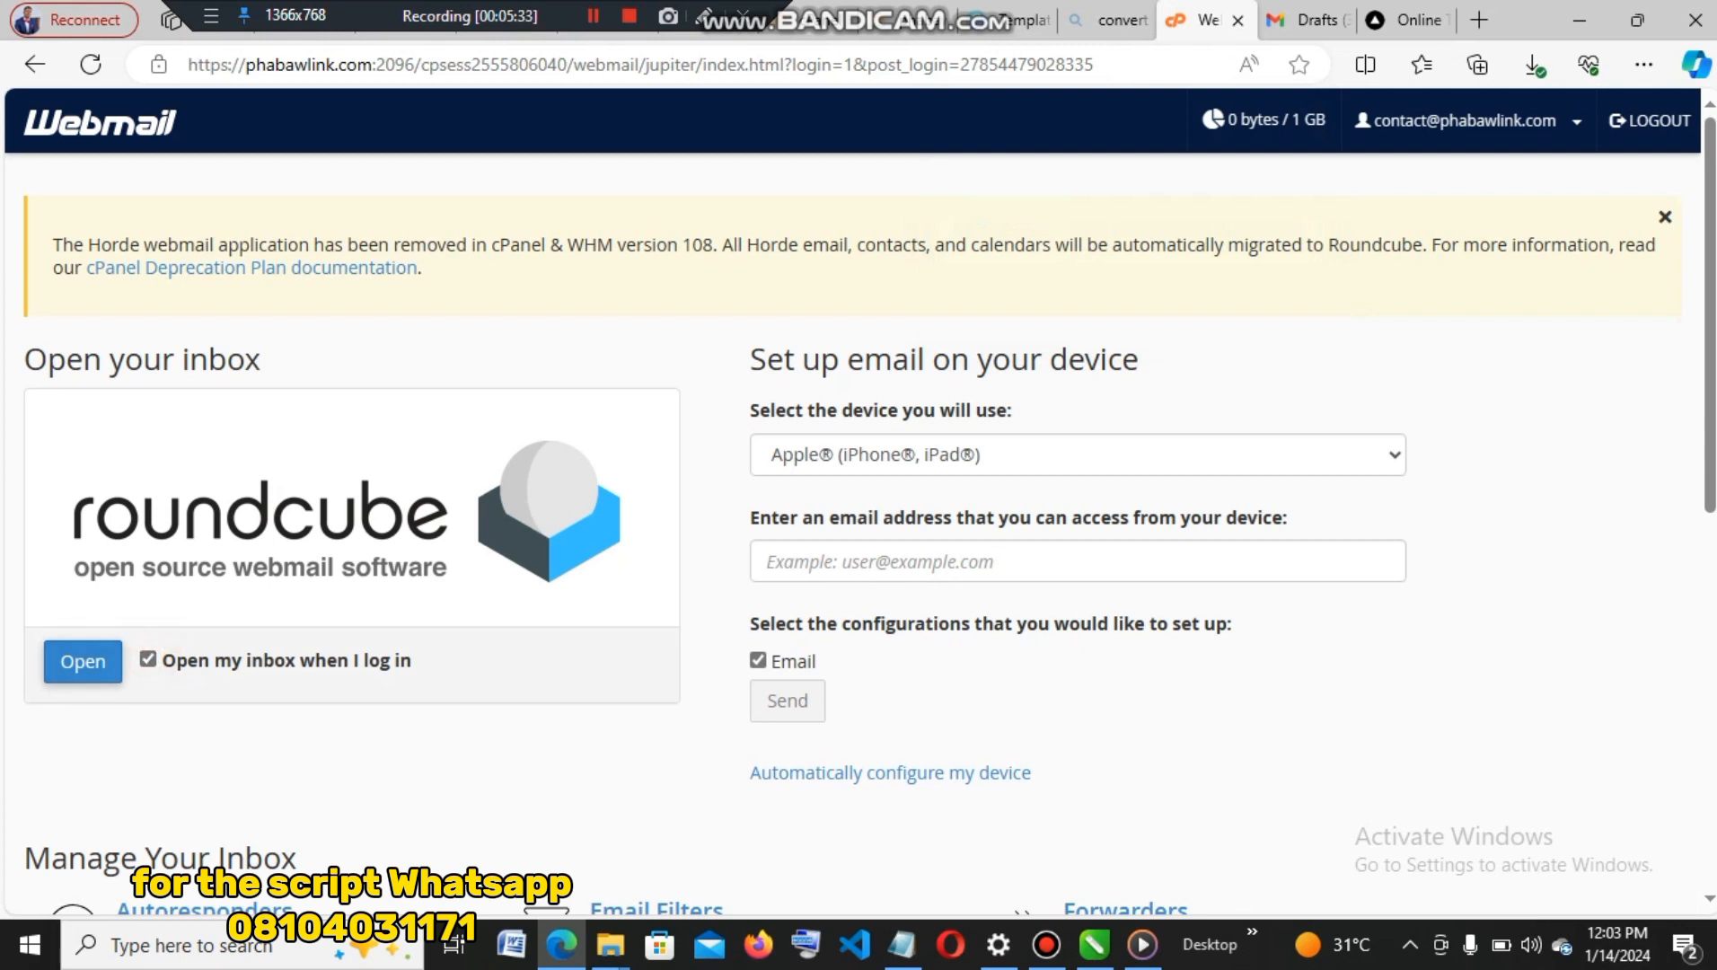
click(83, 661)
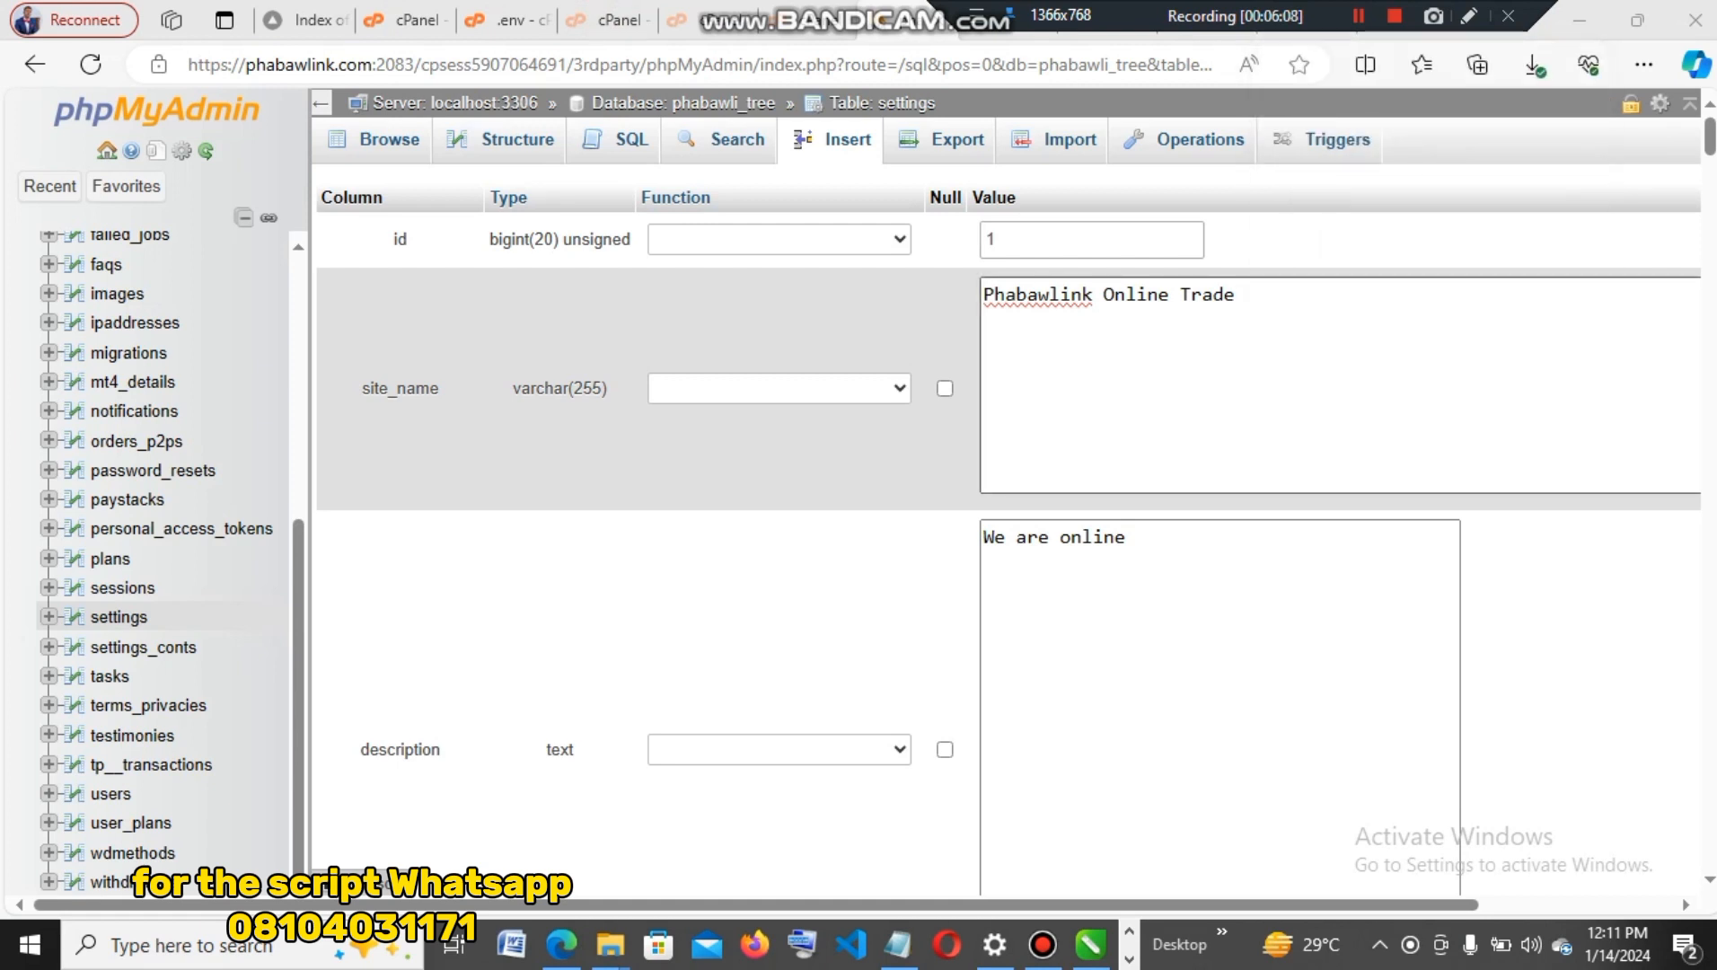
- Append 'Platform' to site_name so it reads 'Phabawlink Online Trade Platform'
scroll(1006, 539, down, 3)
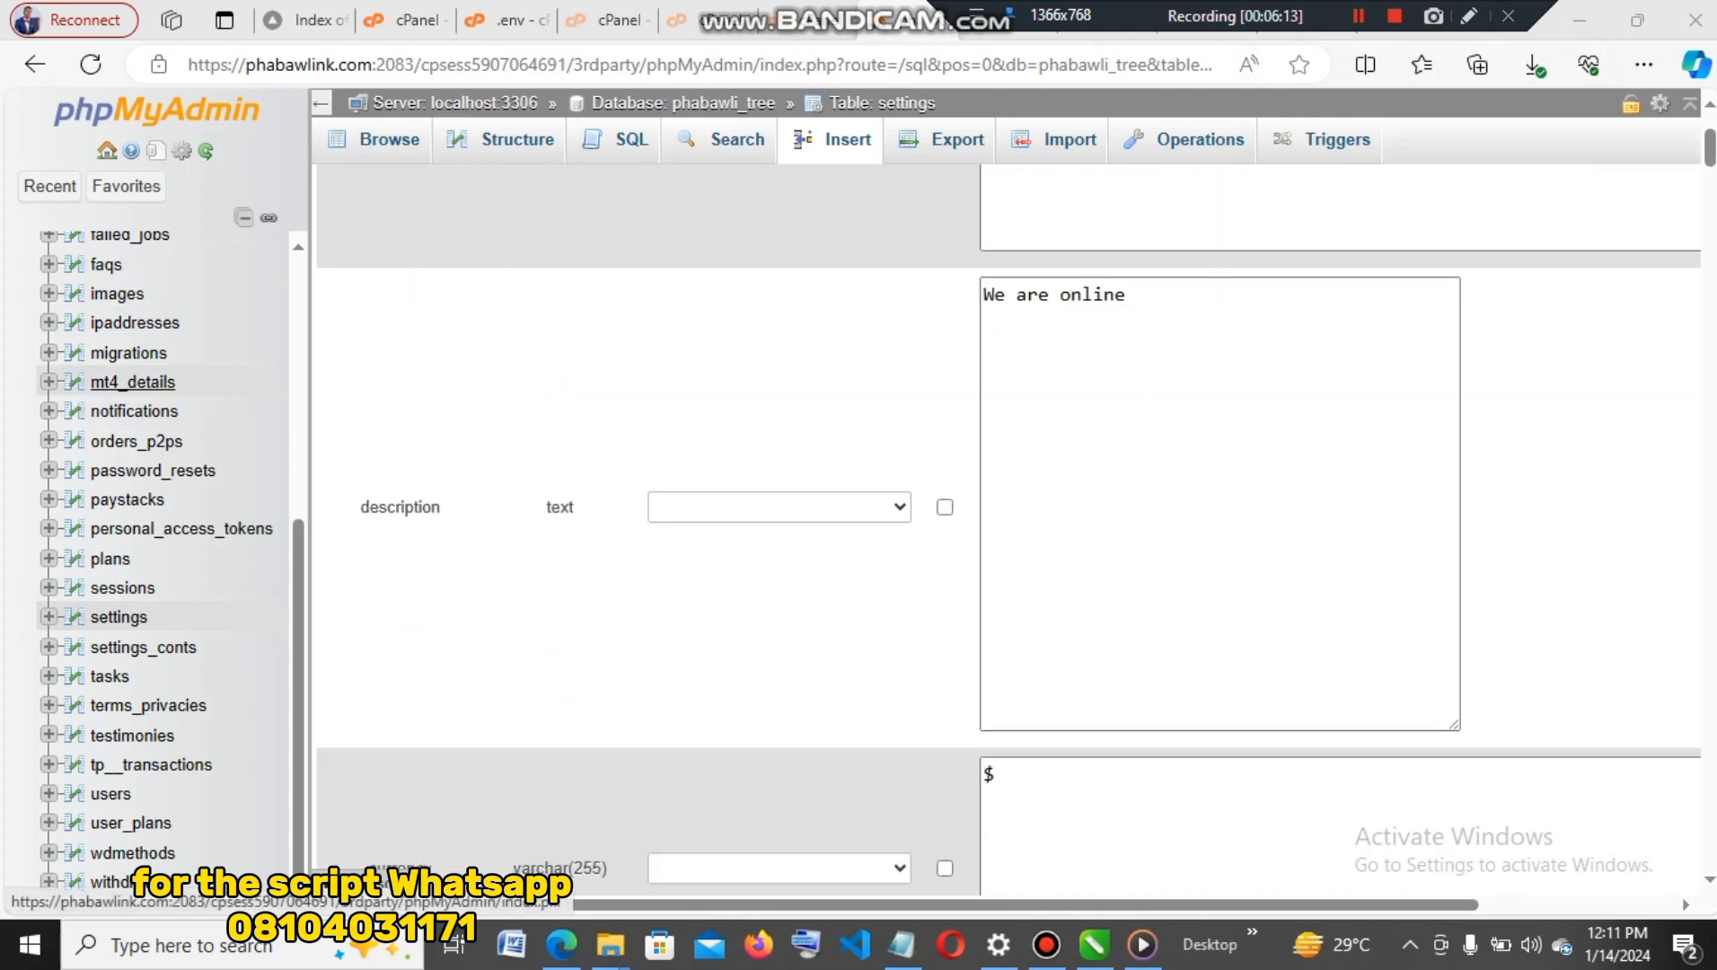
scroll(133, 382, down, 1)
scroll(135, 382, up, 3)
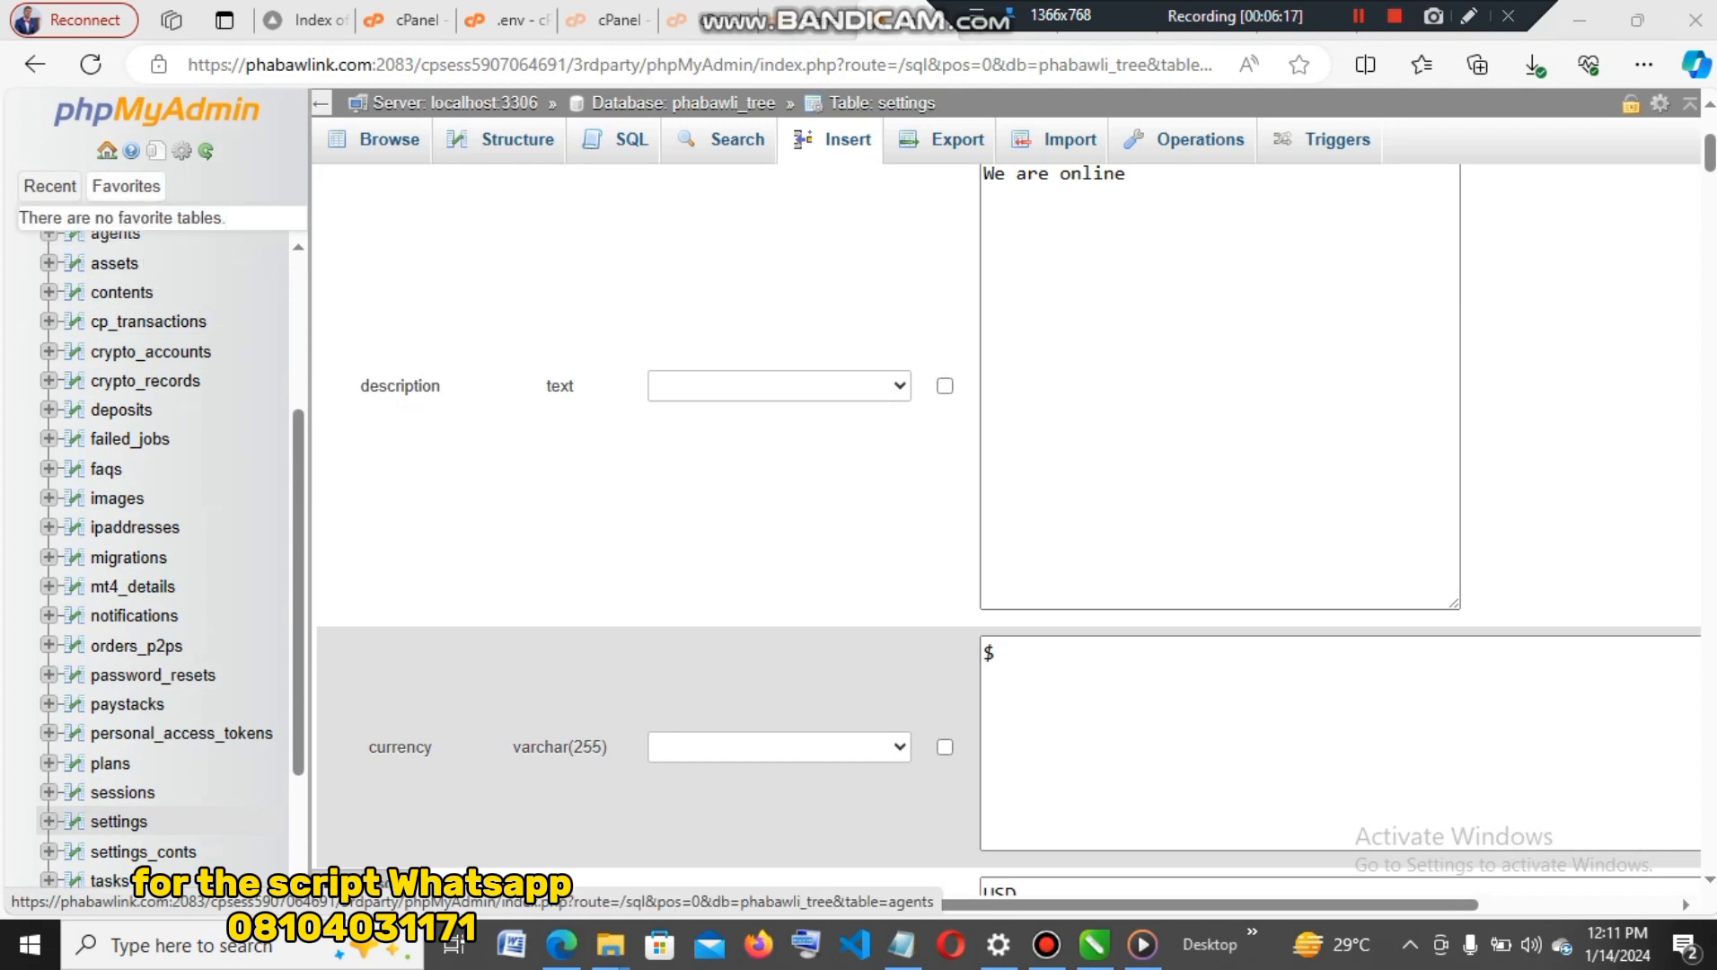
scroll(1006, 530, up, 3)
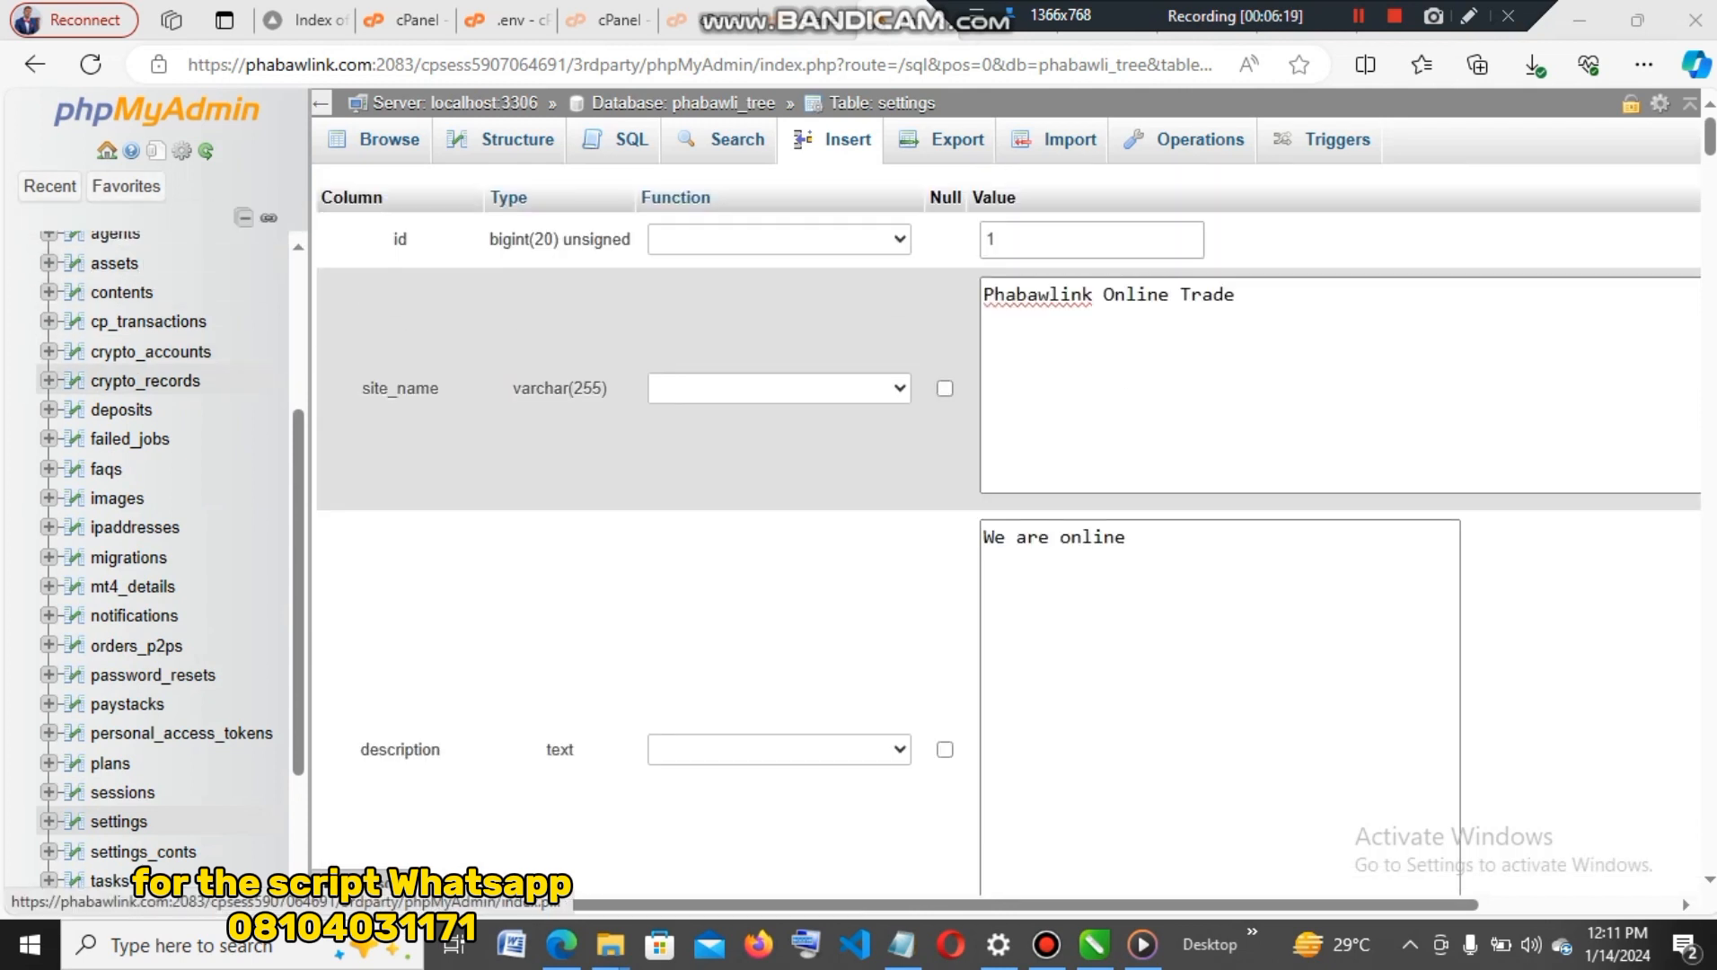
scroll(1006, 530, down, 8)
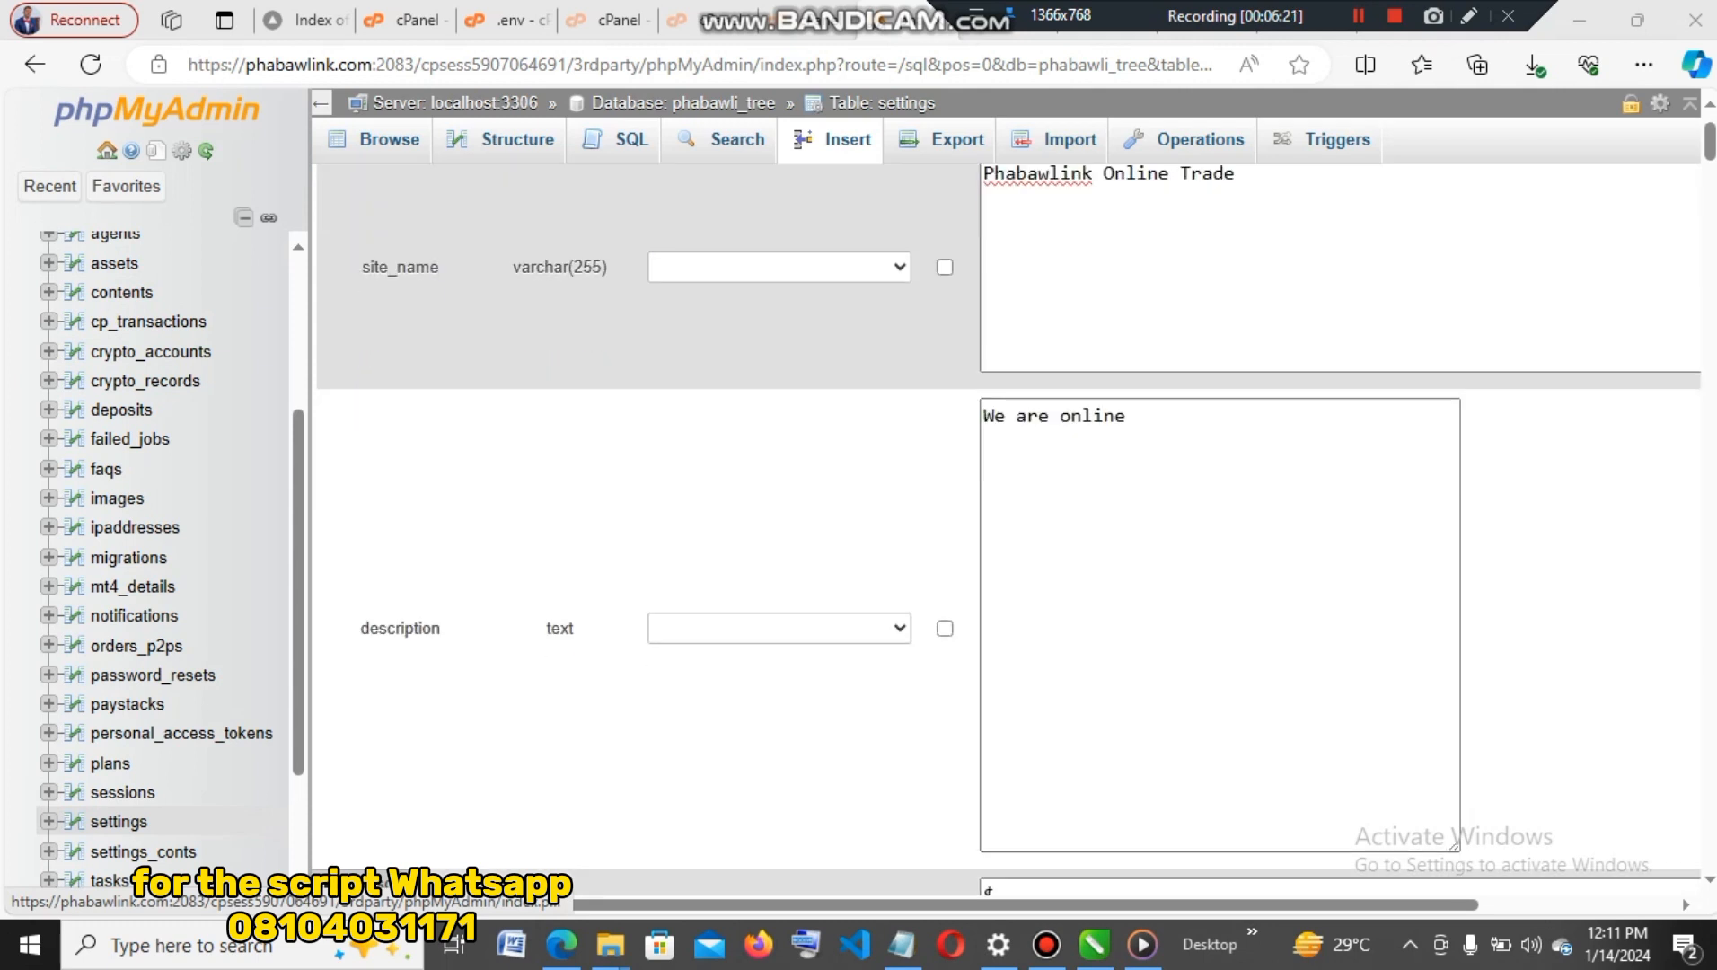
scroll(135, 467, down, 3)
scroll(1006, 530, down, 6)
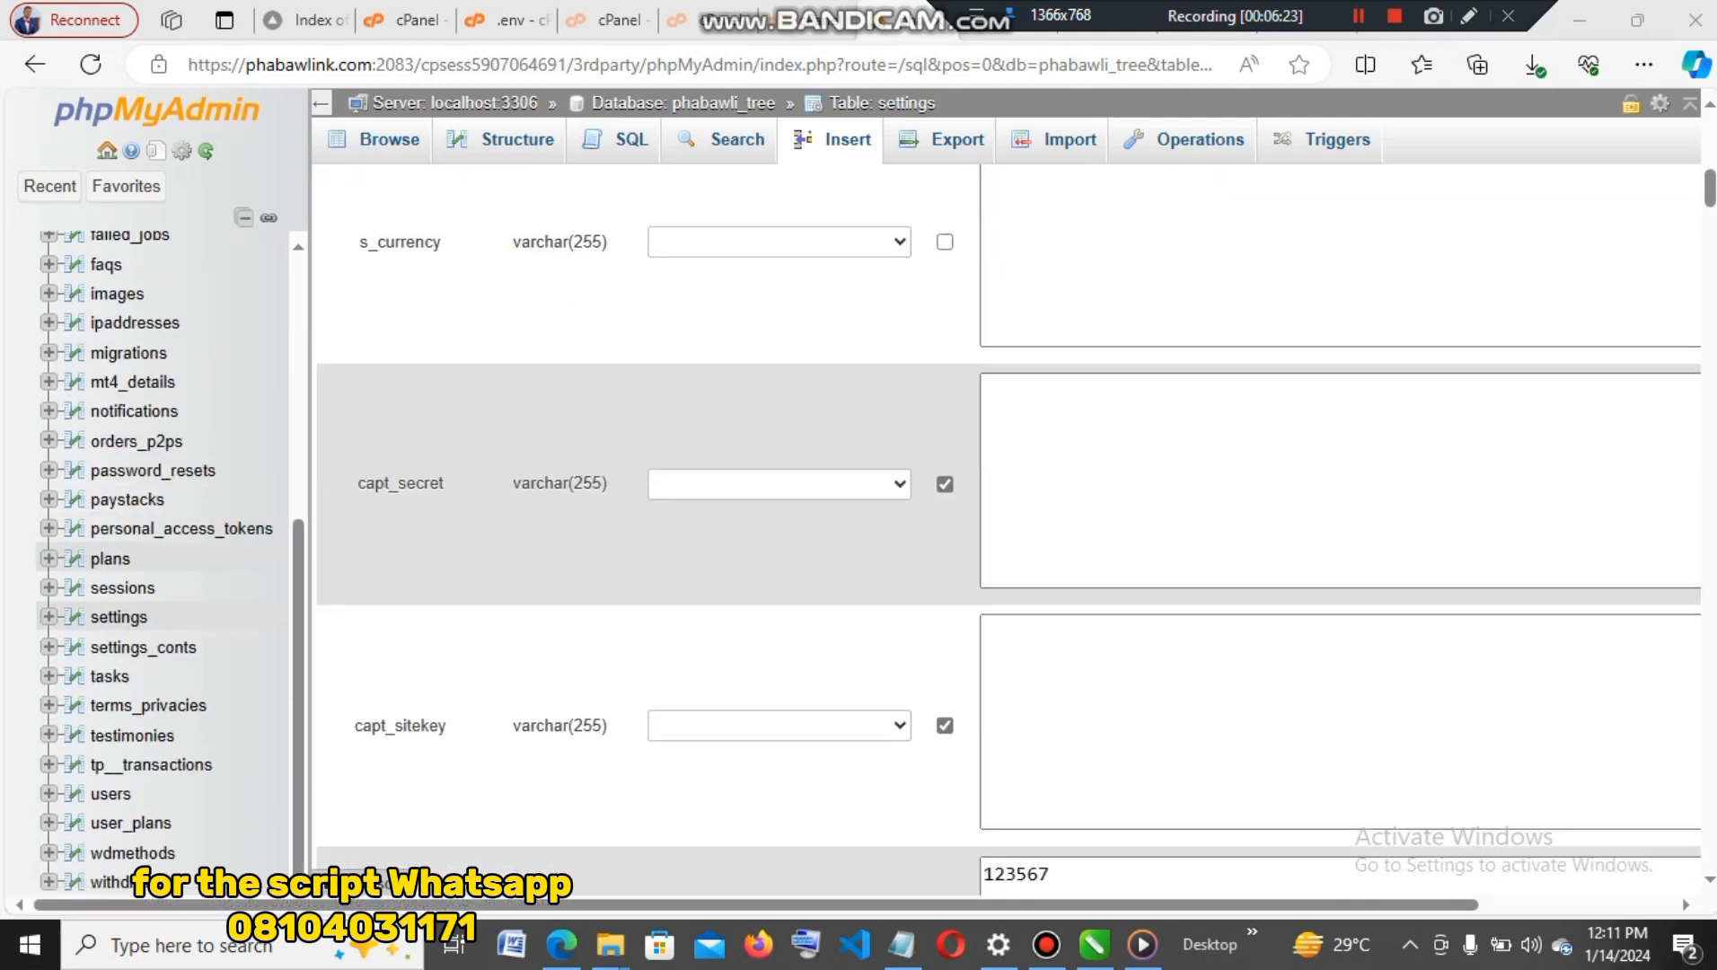
scroll(162, 557, up, 3)
scroll(148, 651, up, 6)
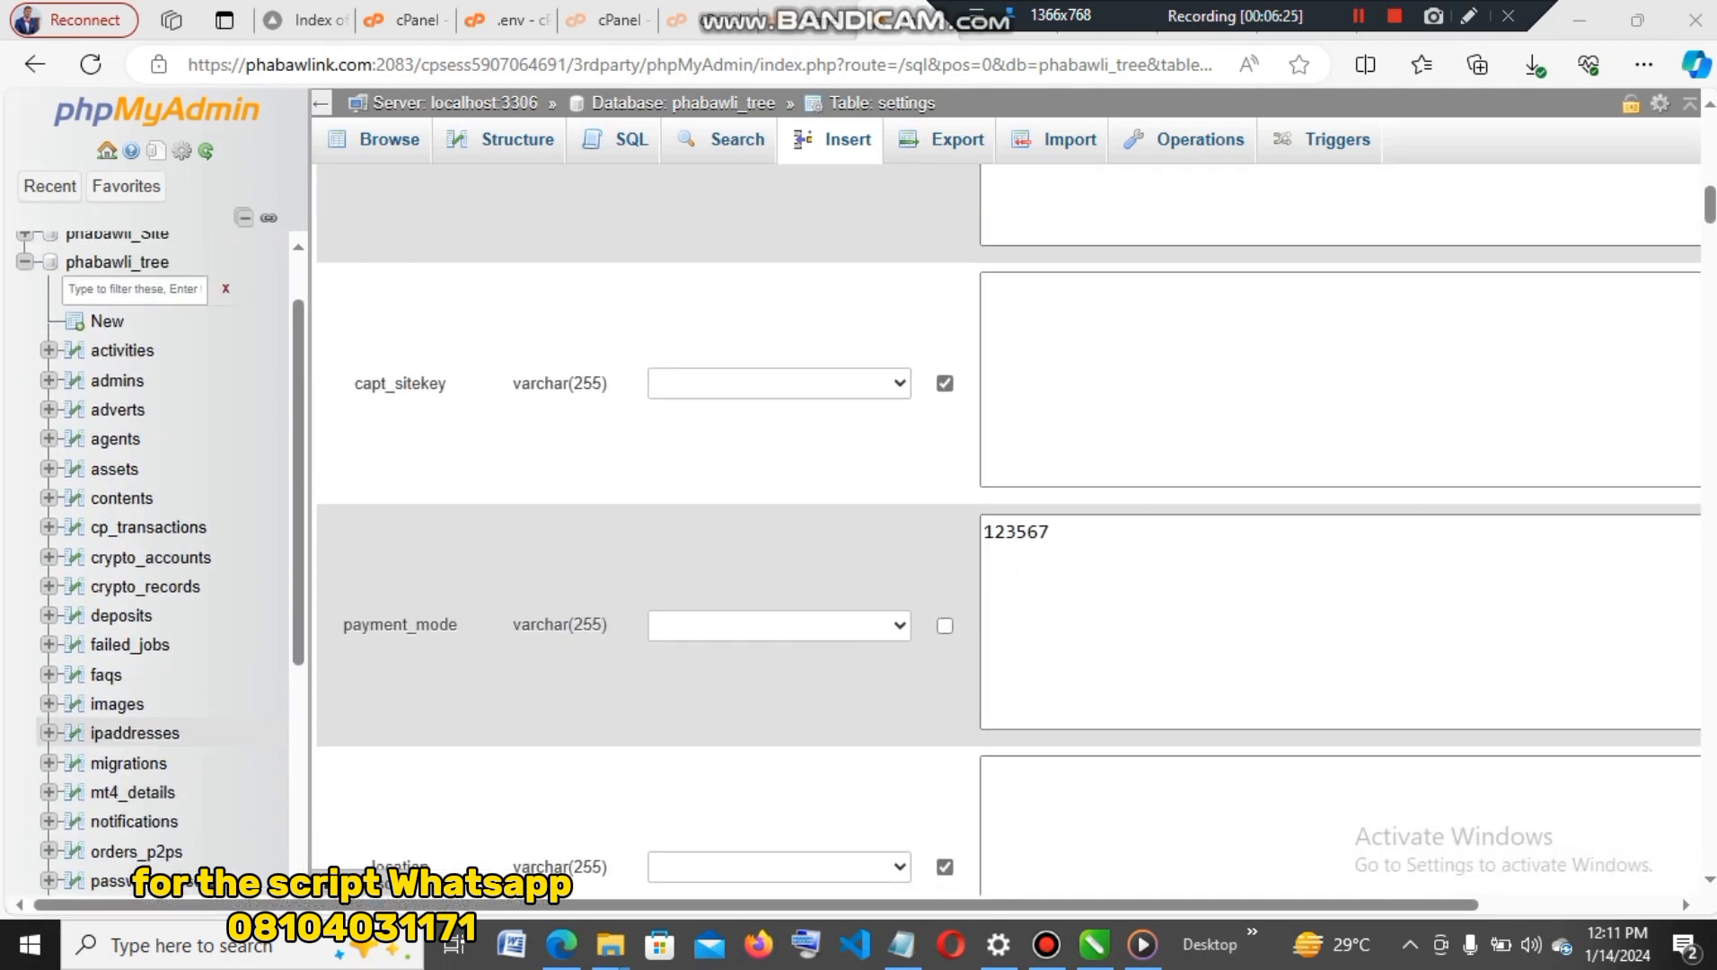
scroll(148, 650, down, 3)
scroll(149, 557, down, 2)
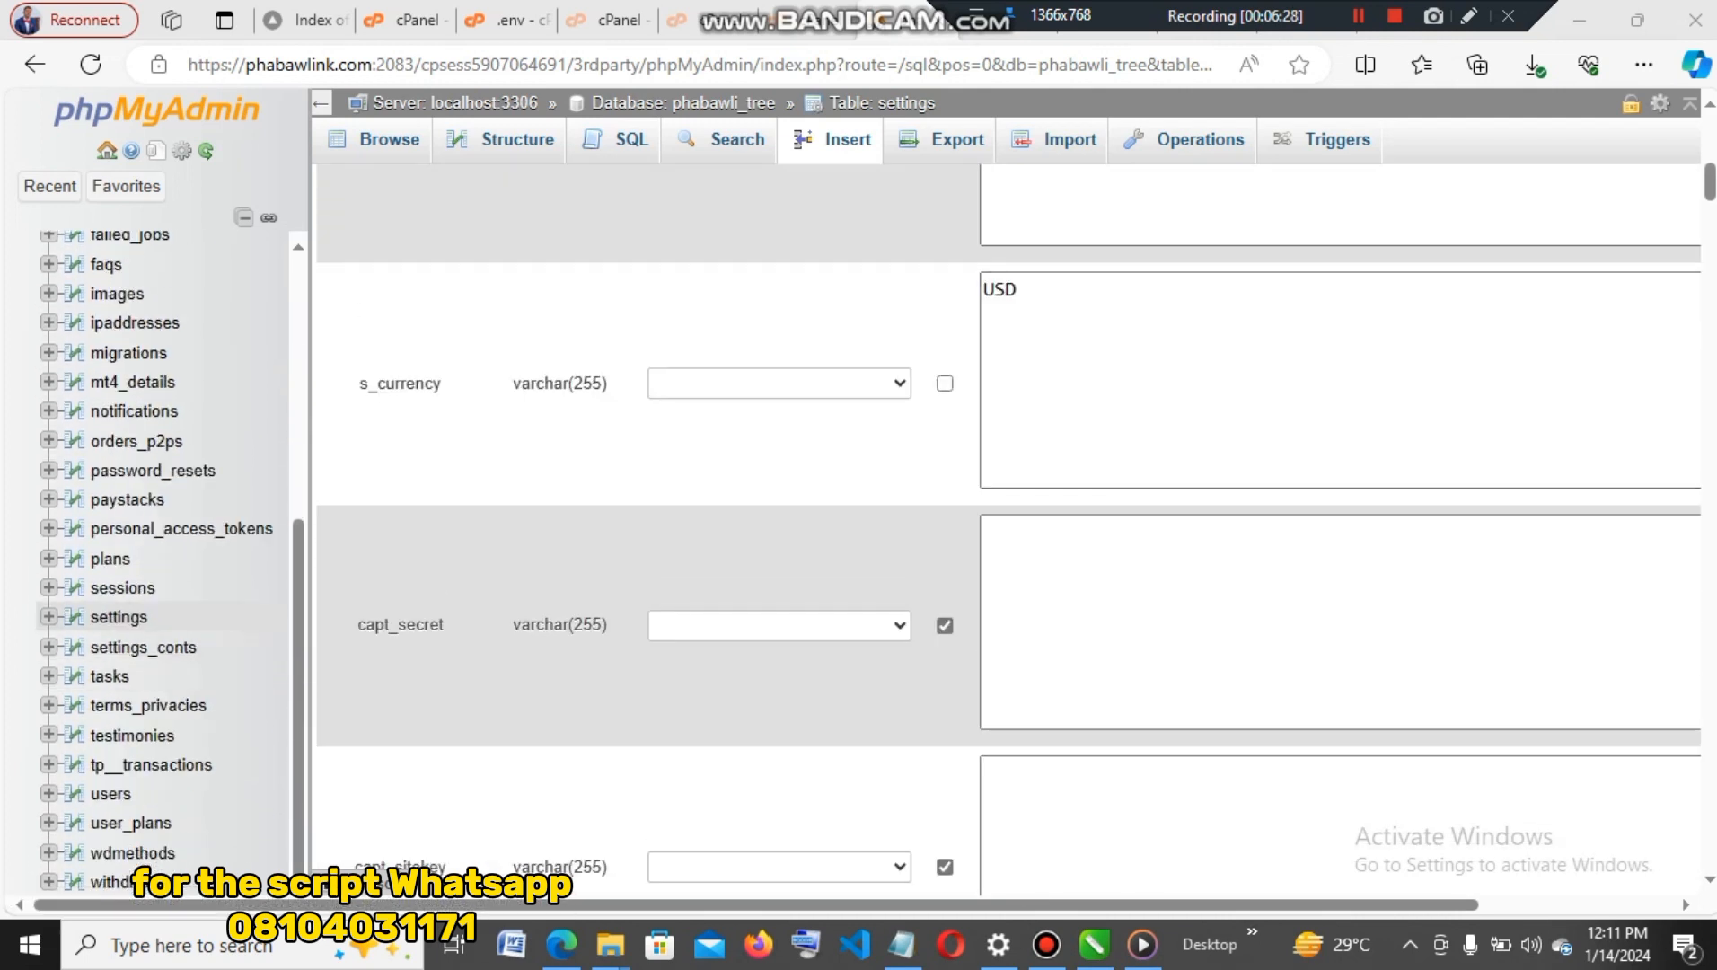
scroll(1006, 530, up, 5)
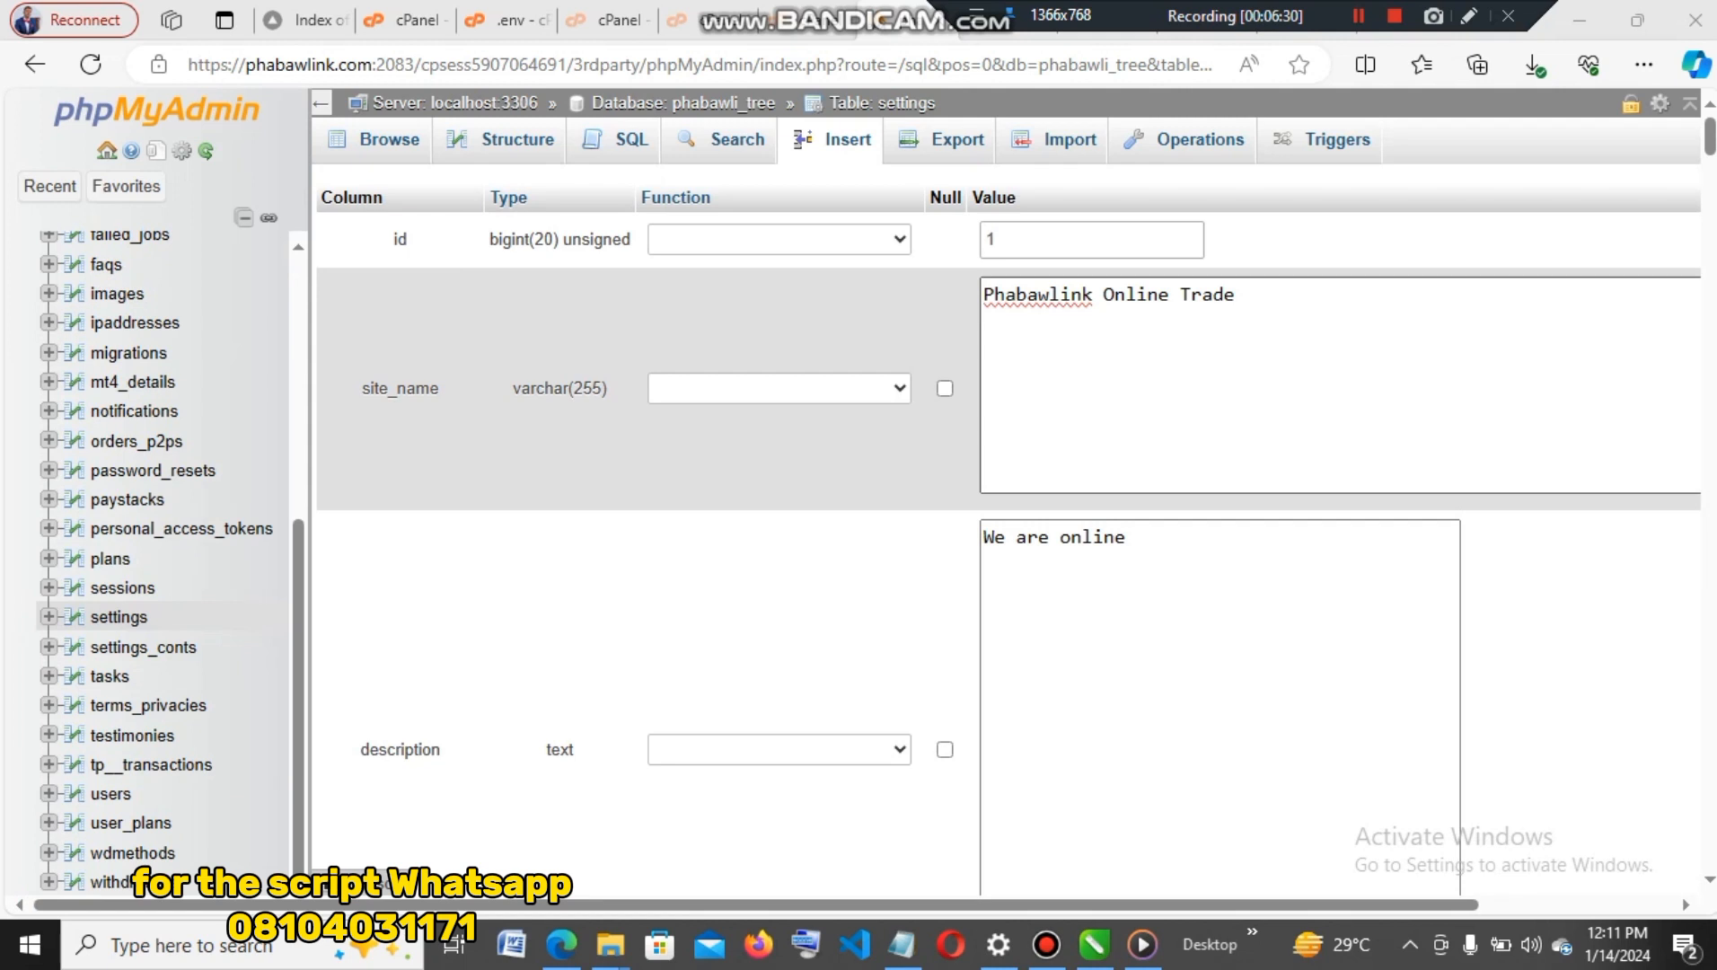
click(1269, 295)
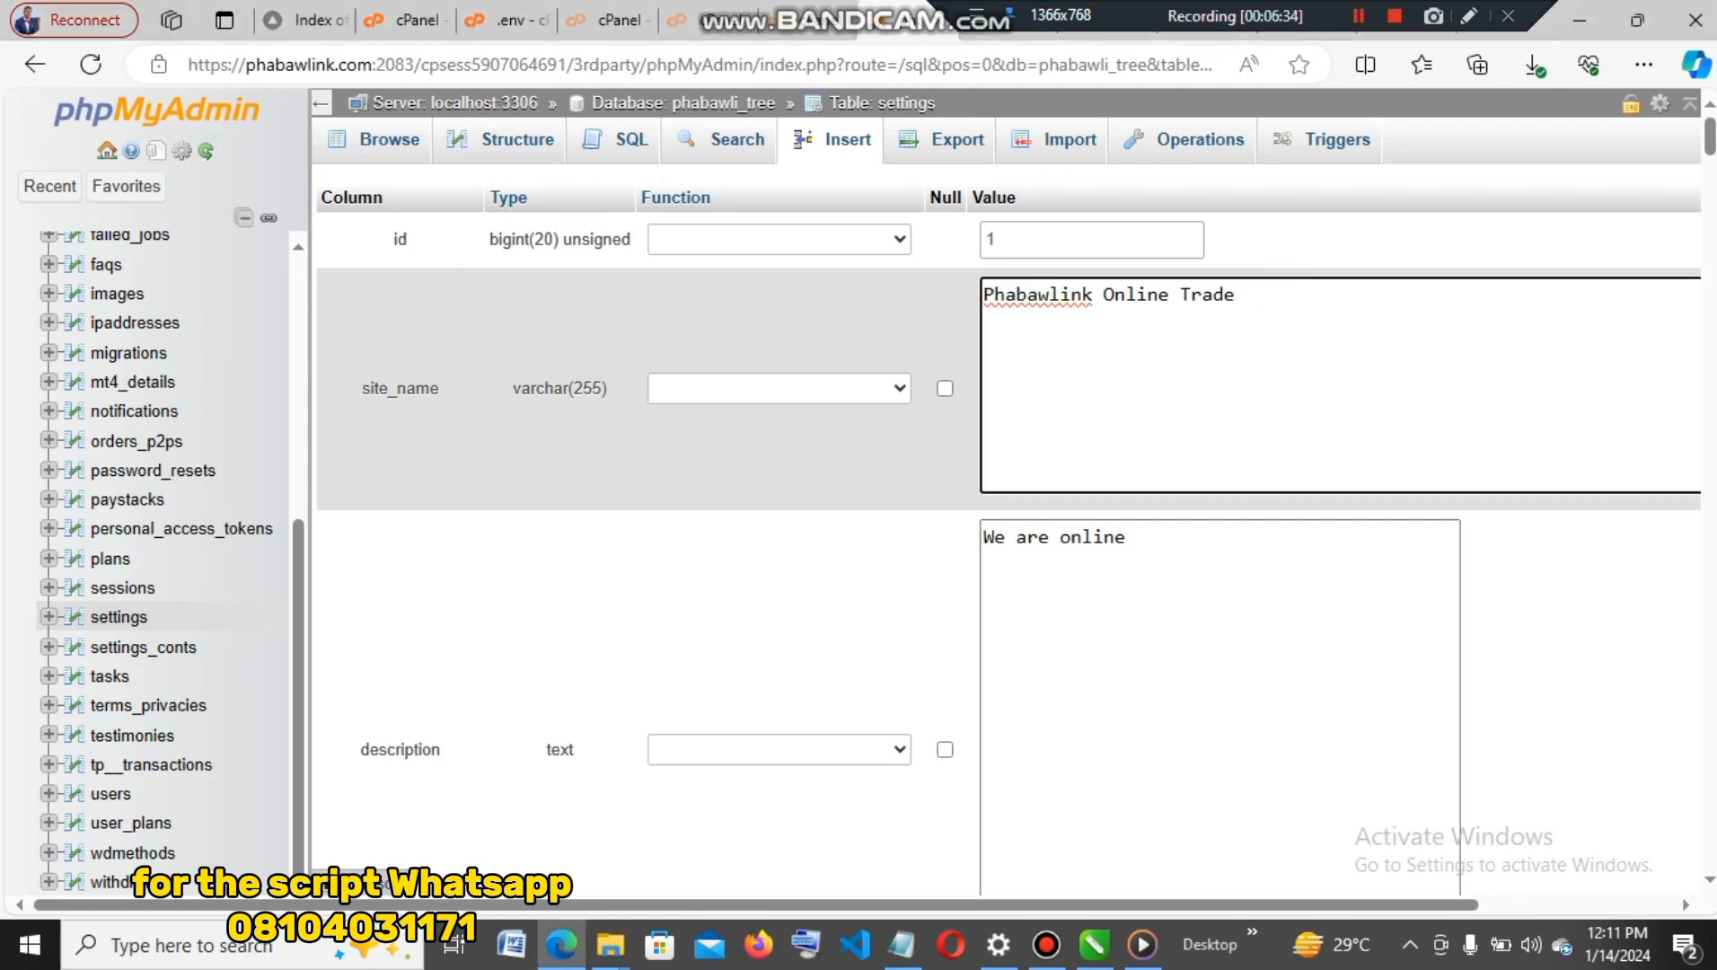
text(Ph)
key(BackSpace)
text(la)
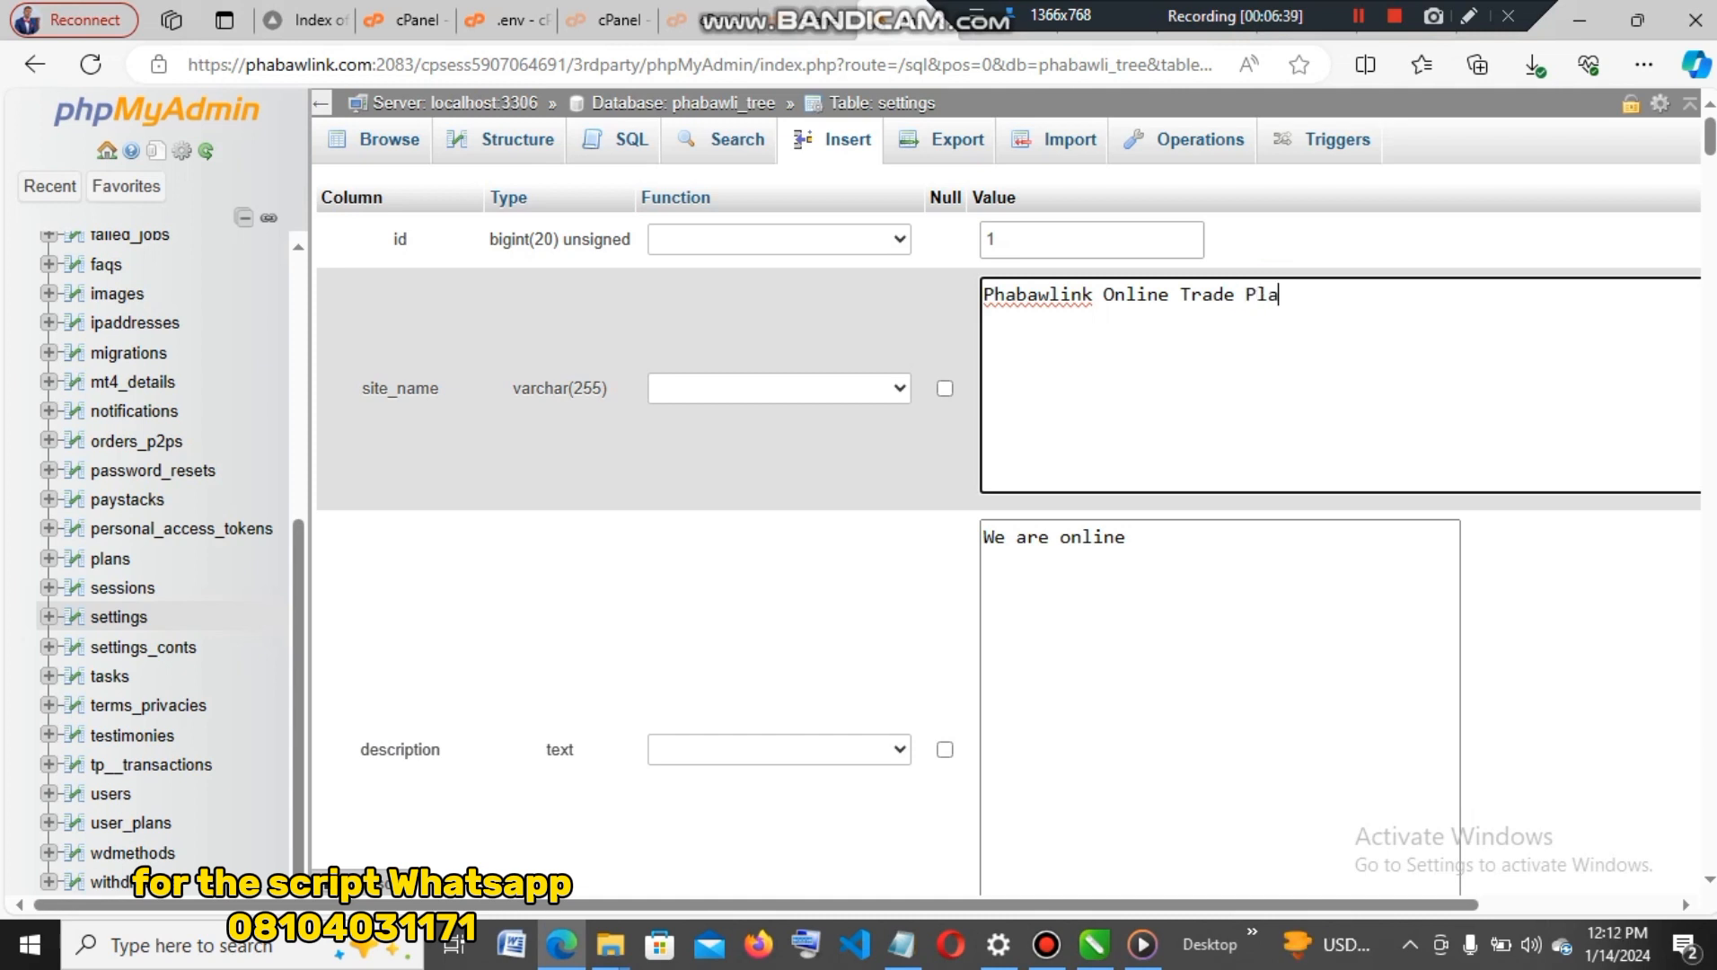
text(tform)
- Scroll down the settings edit form to the contact_email field
scroll(1006, 530, down, 5)
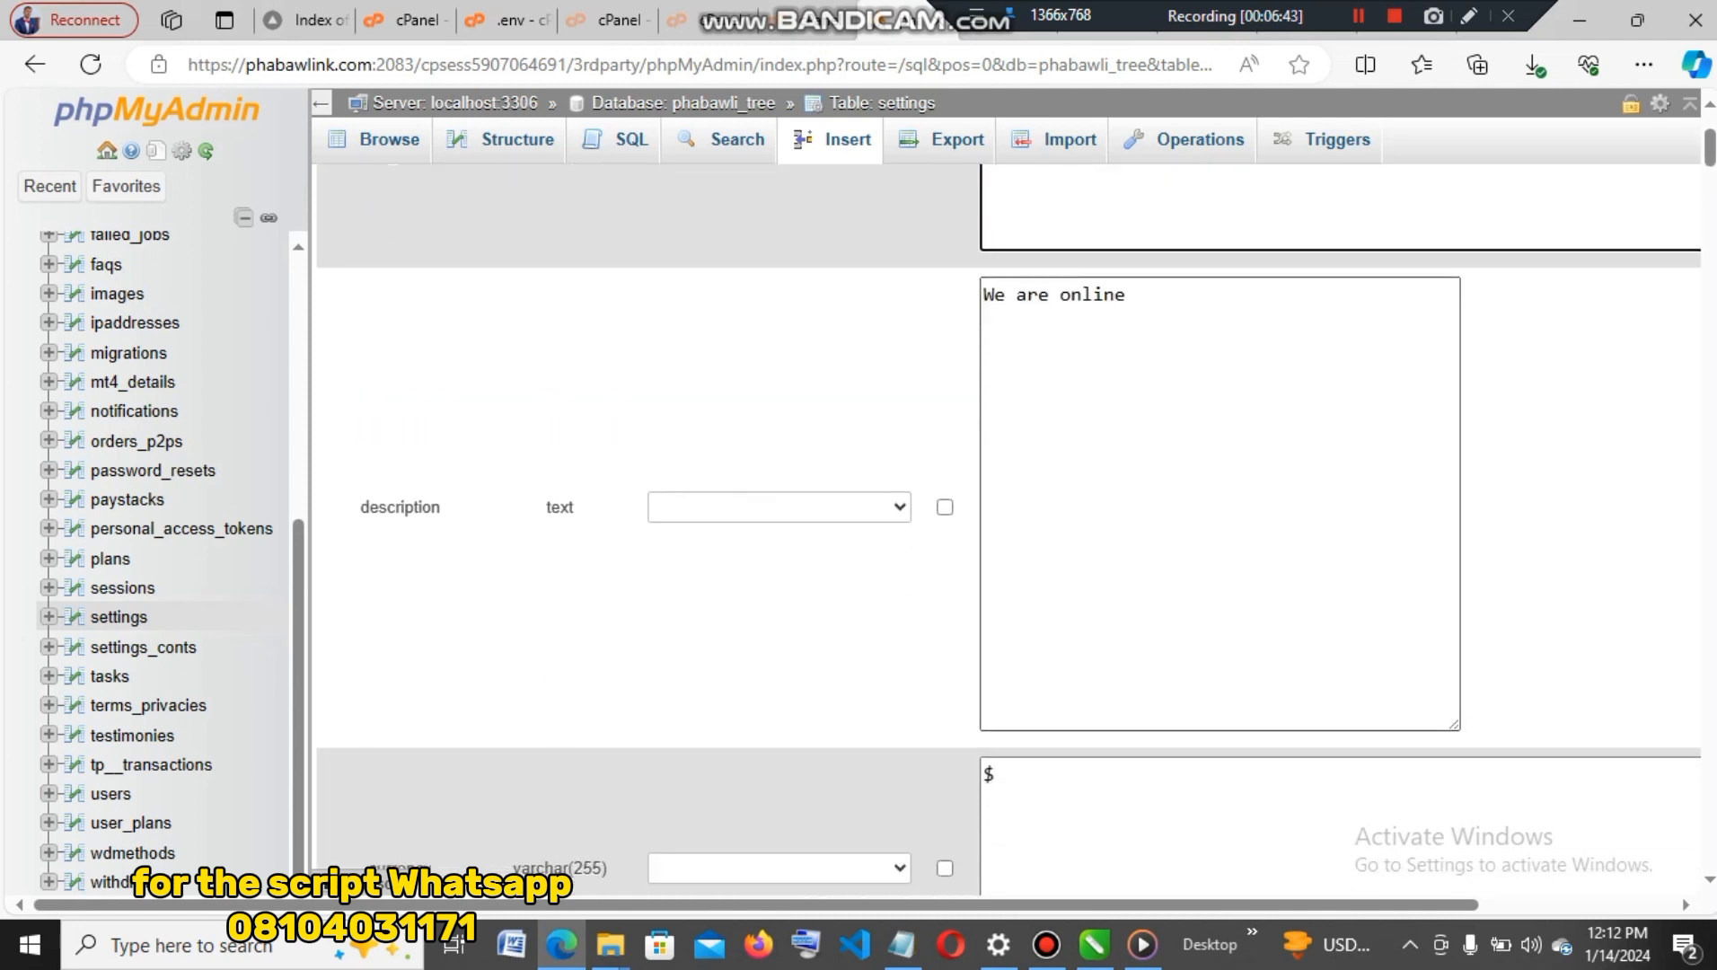
scroll(1006, 530, down, 10)
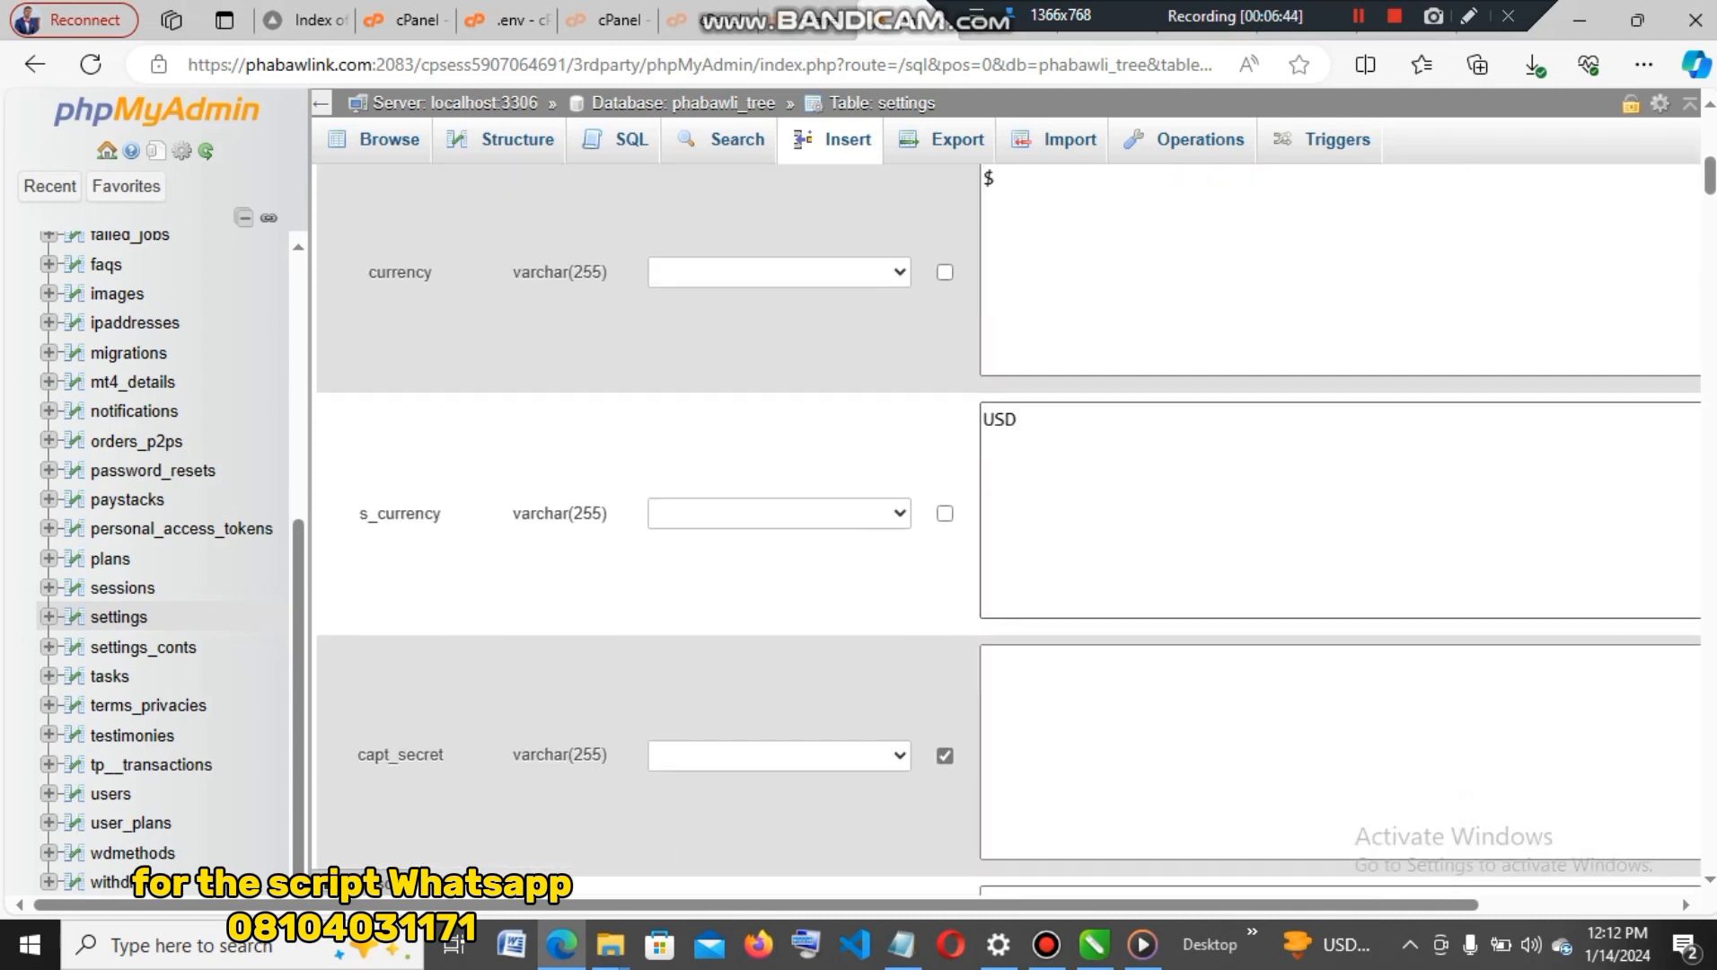
scroll(1006, 530, down, 2)
scroll(1006, 530, up, 3)
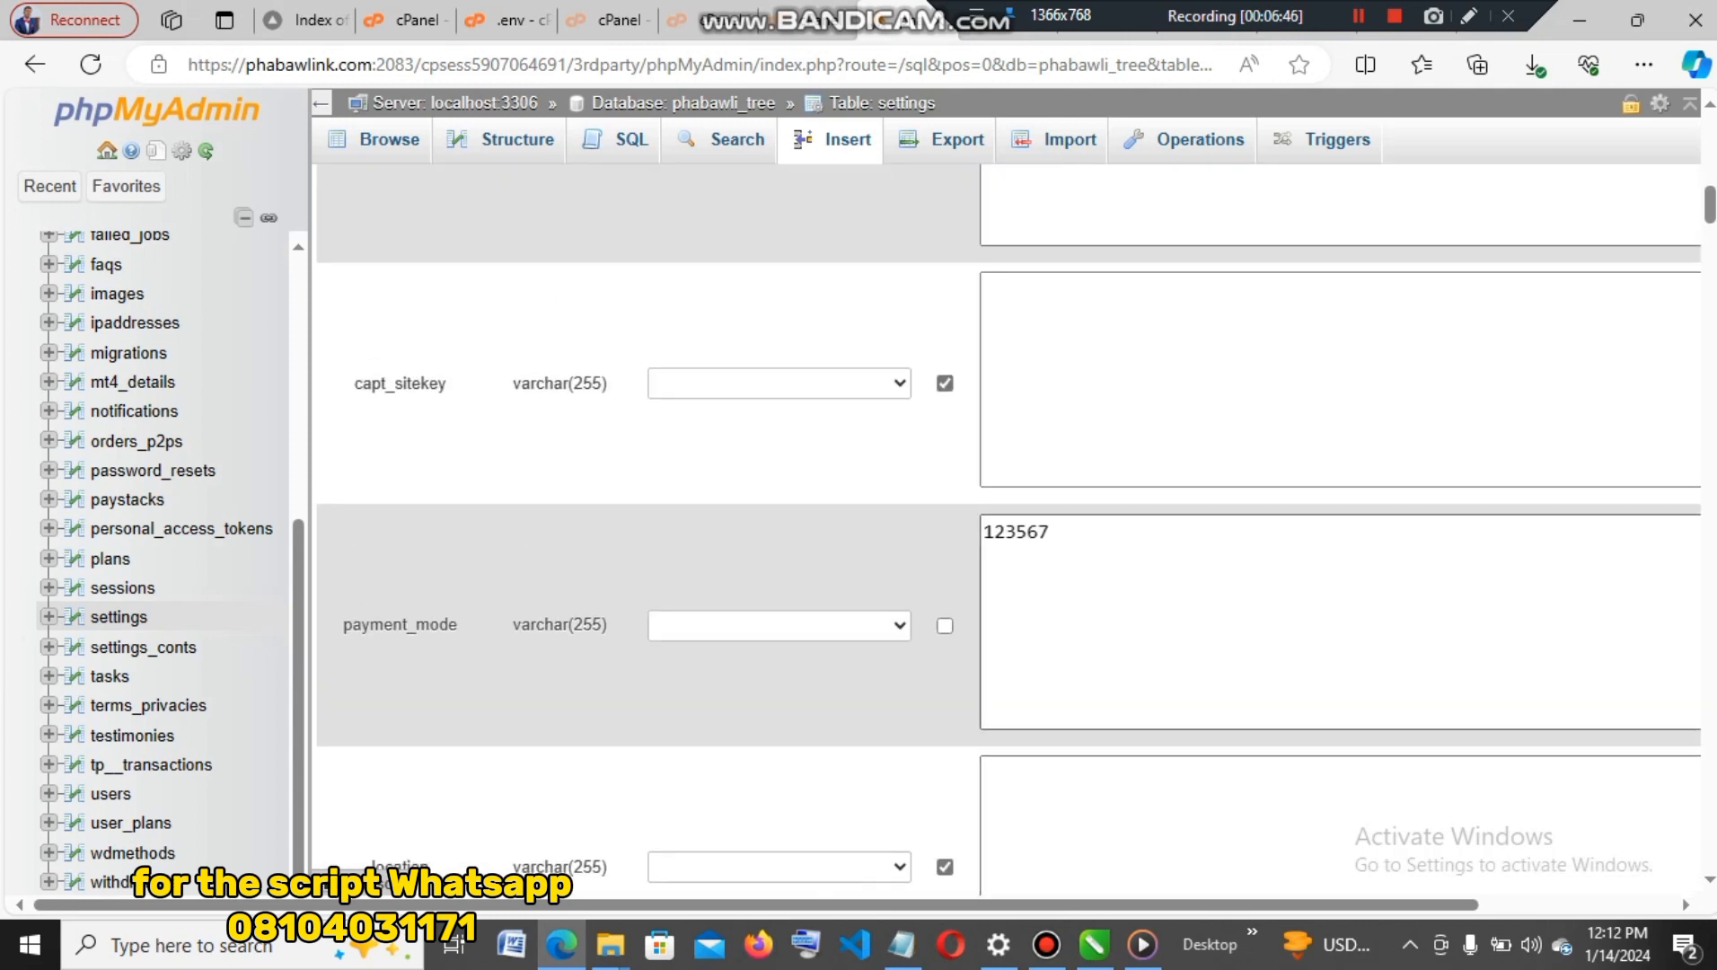
scroll(1006, 530, down, 8)
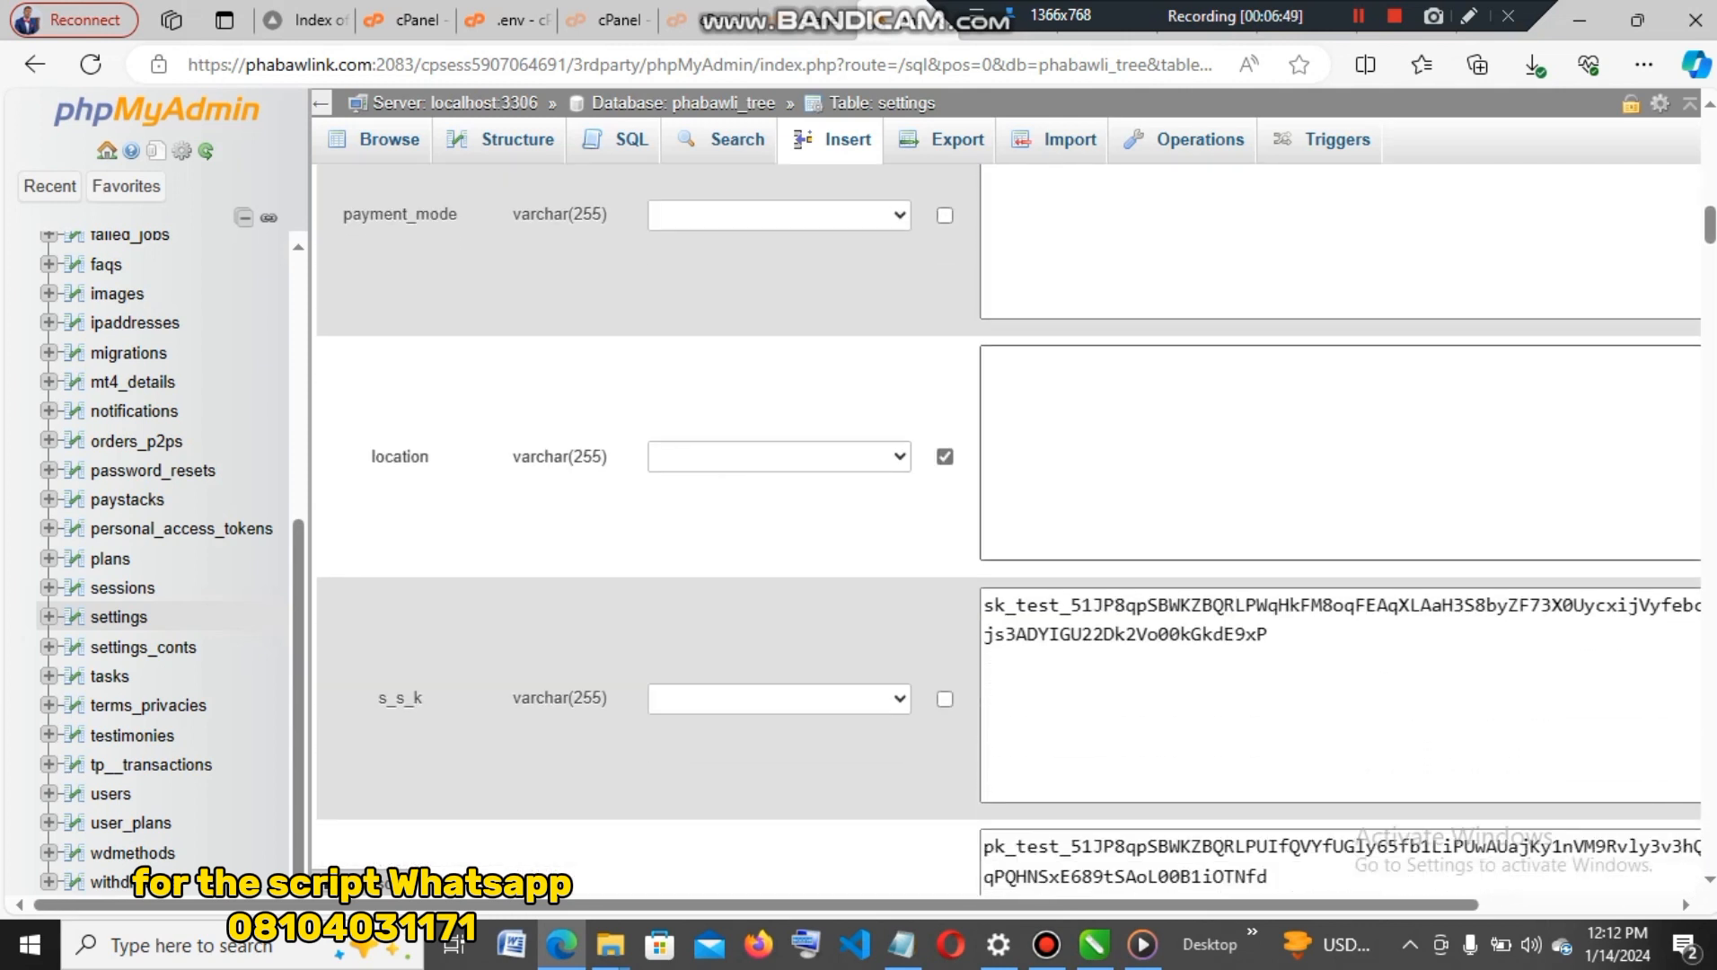
scroll(1006, 530, down, 8)
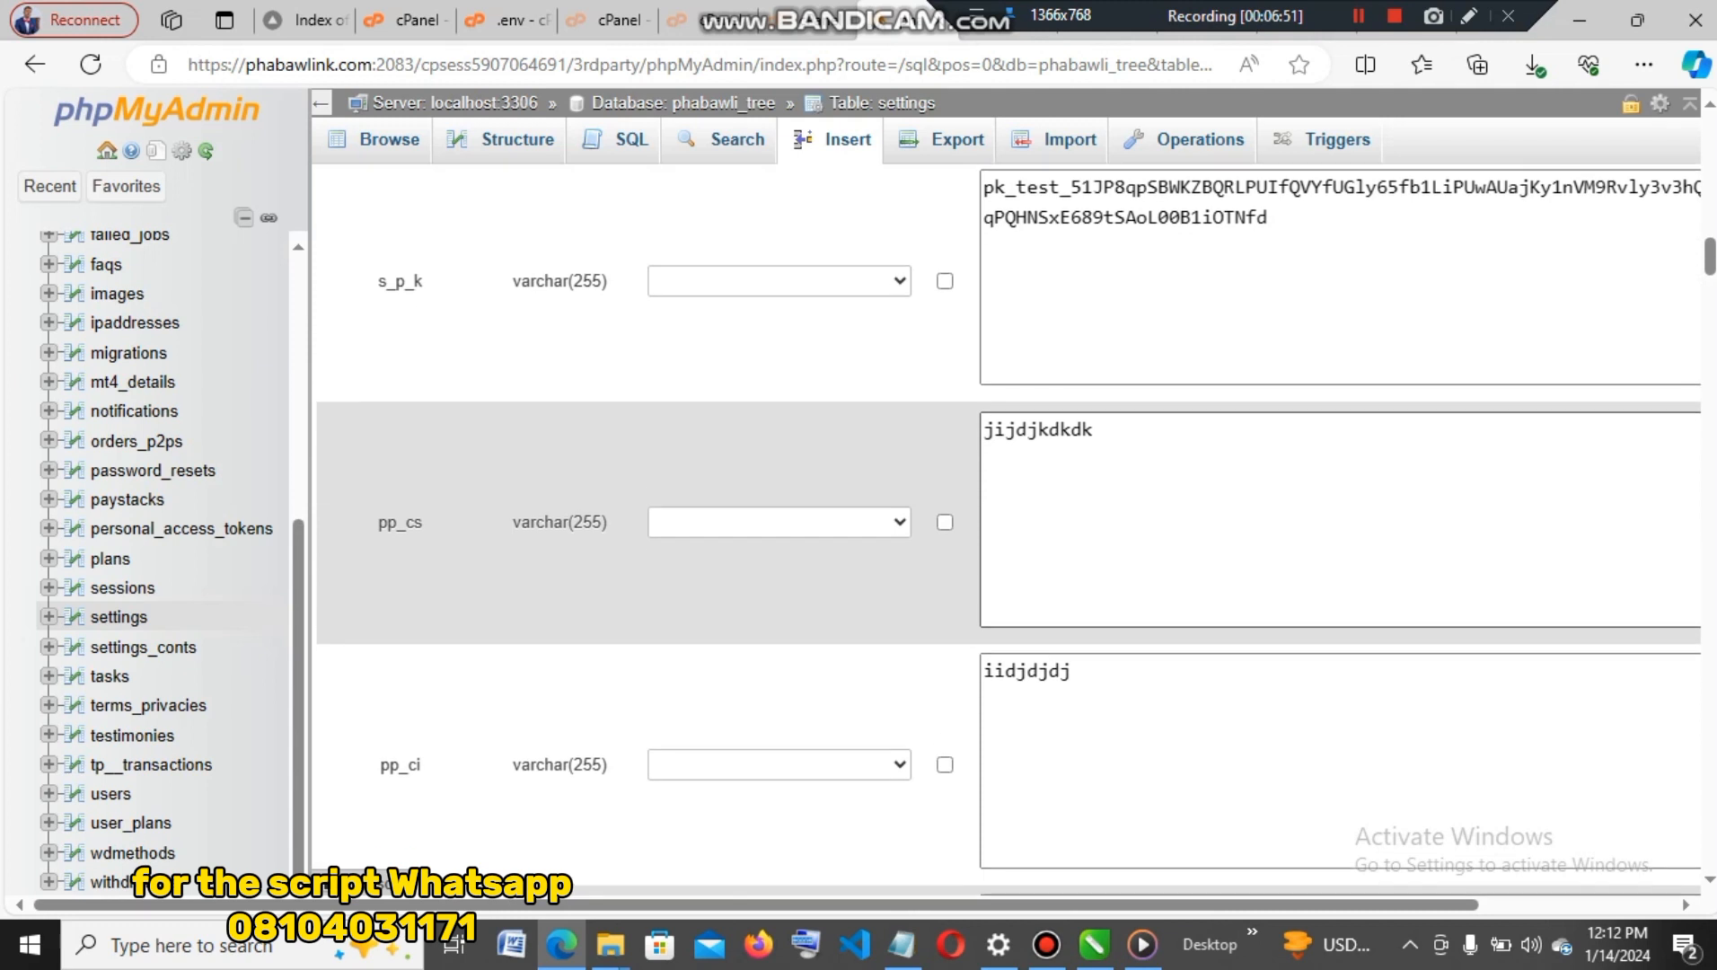
scroll(1006, 530, down, 6)
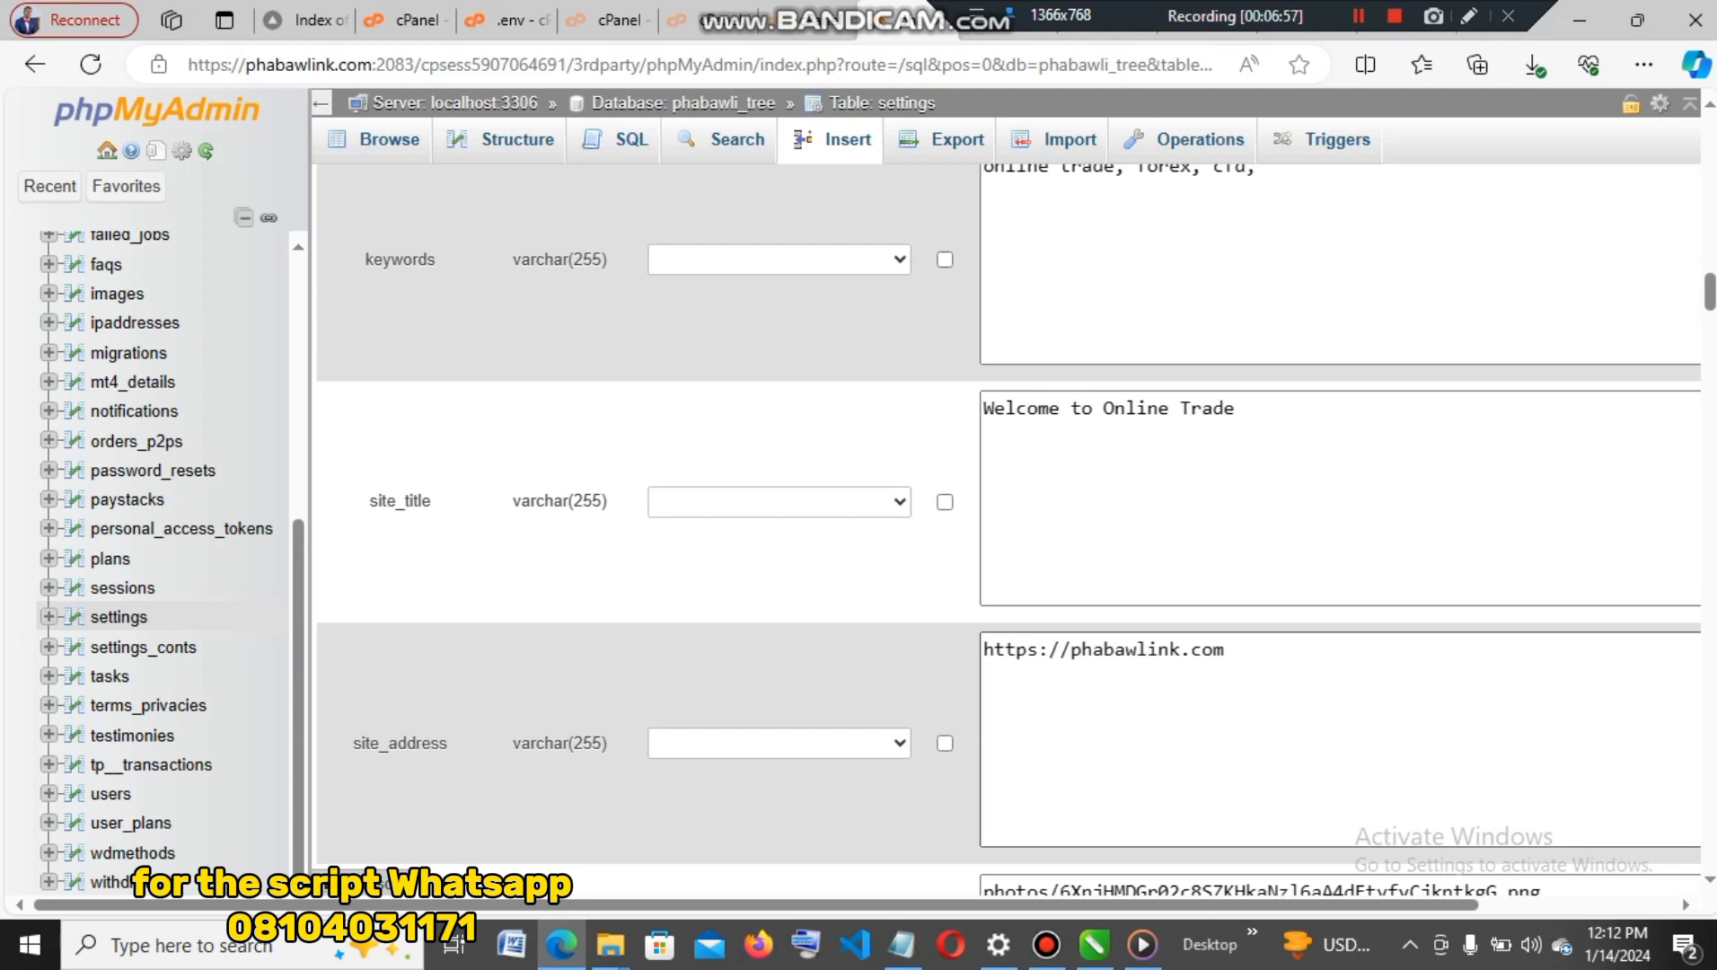
scroll(1006, 530, down, 3)
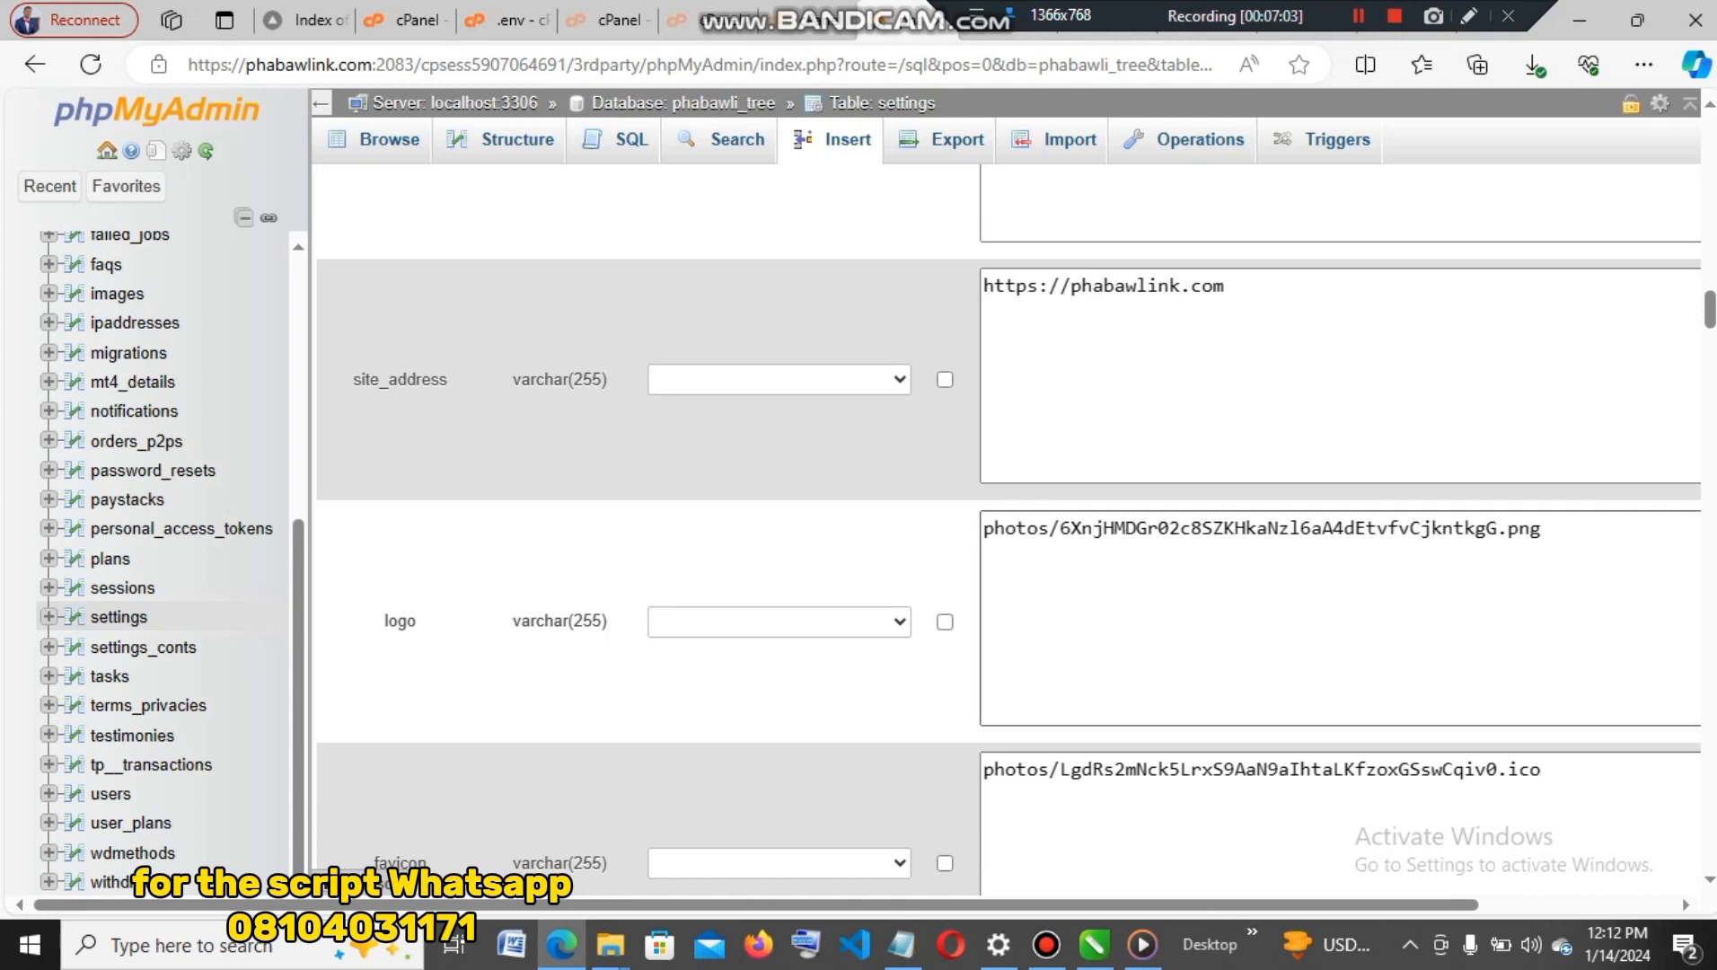
scroll(1006, 530, down, 2)
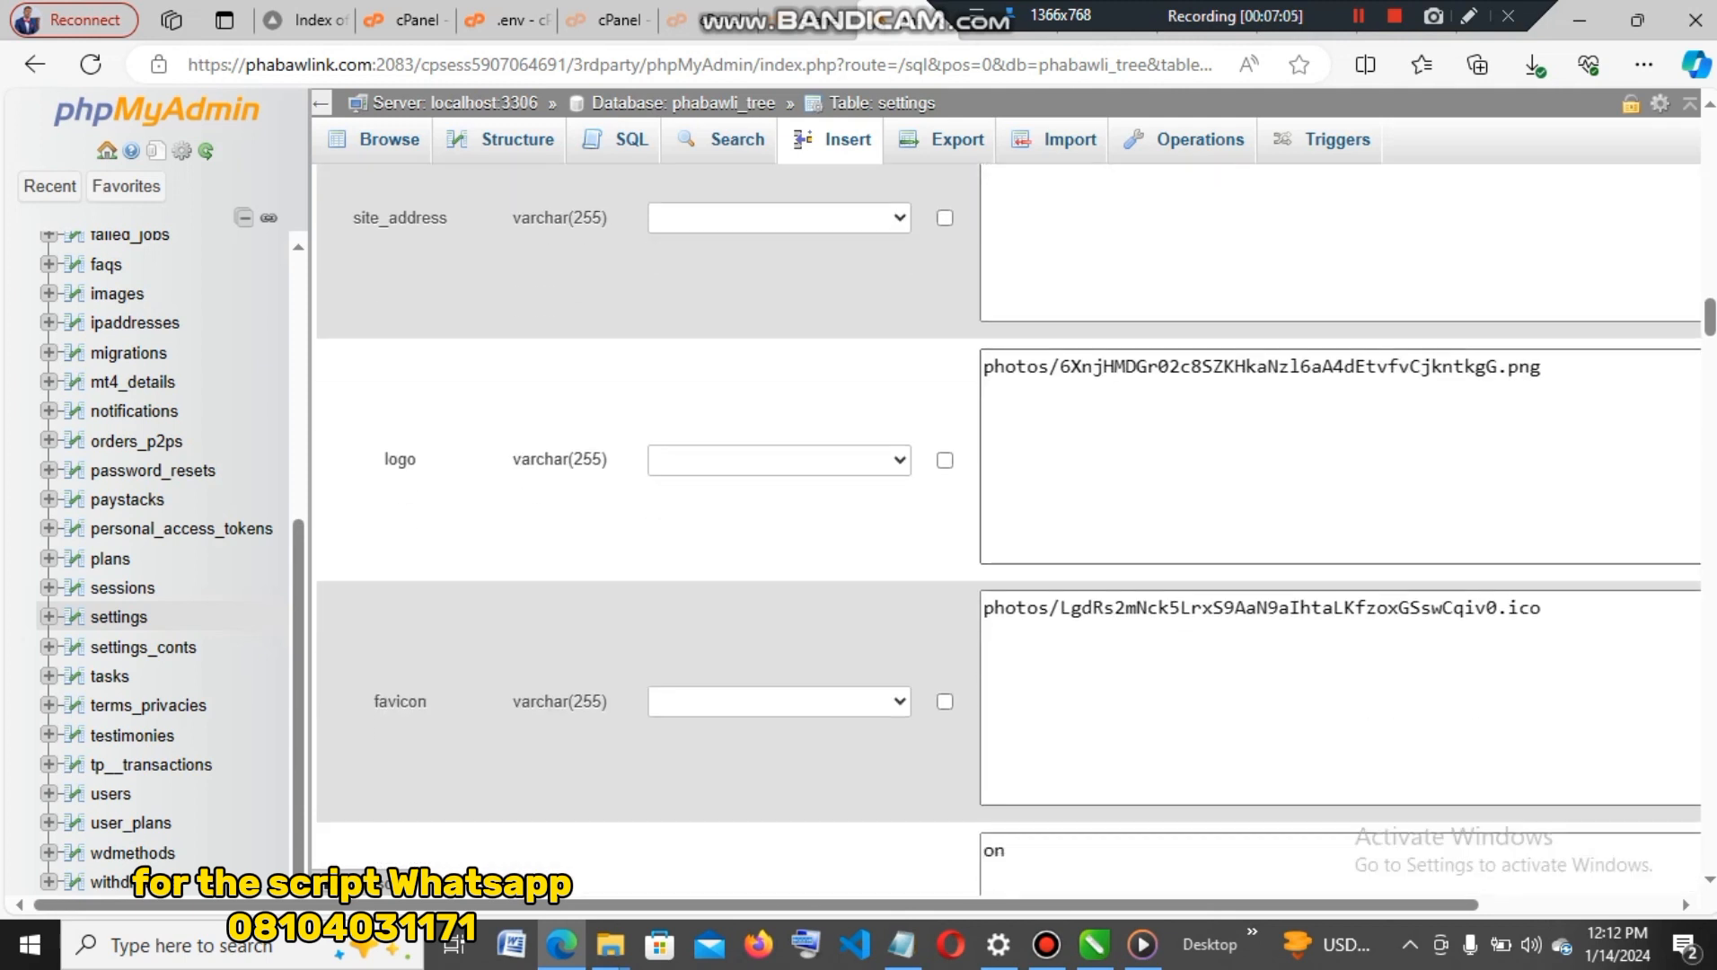
scroll(1006, 530, down, 7)
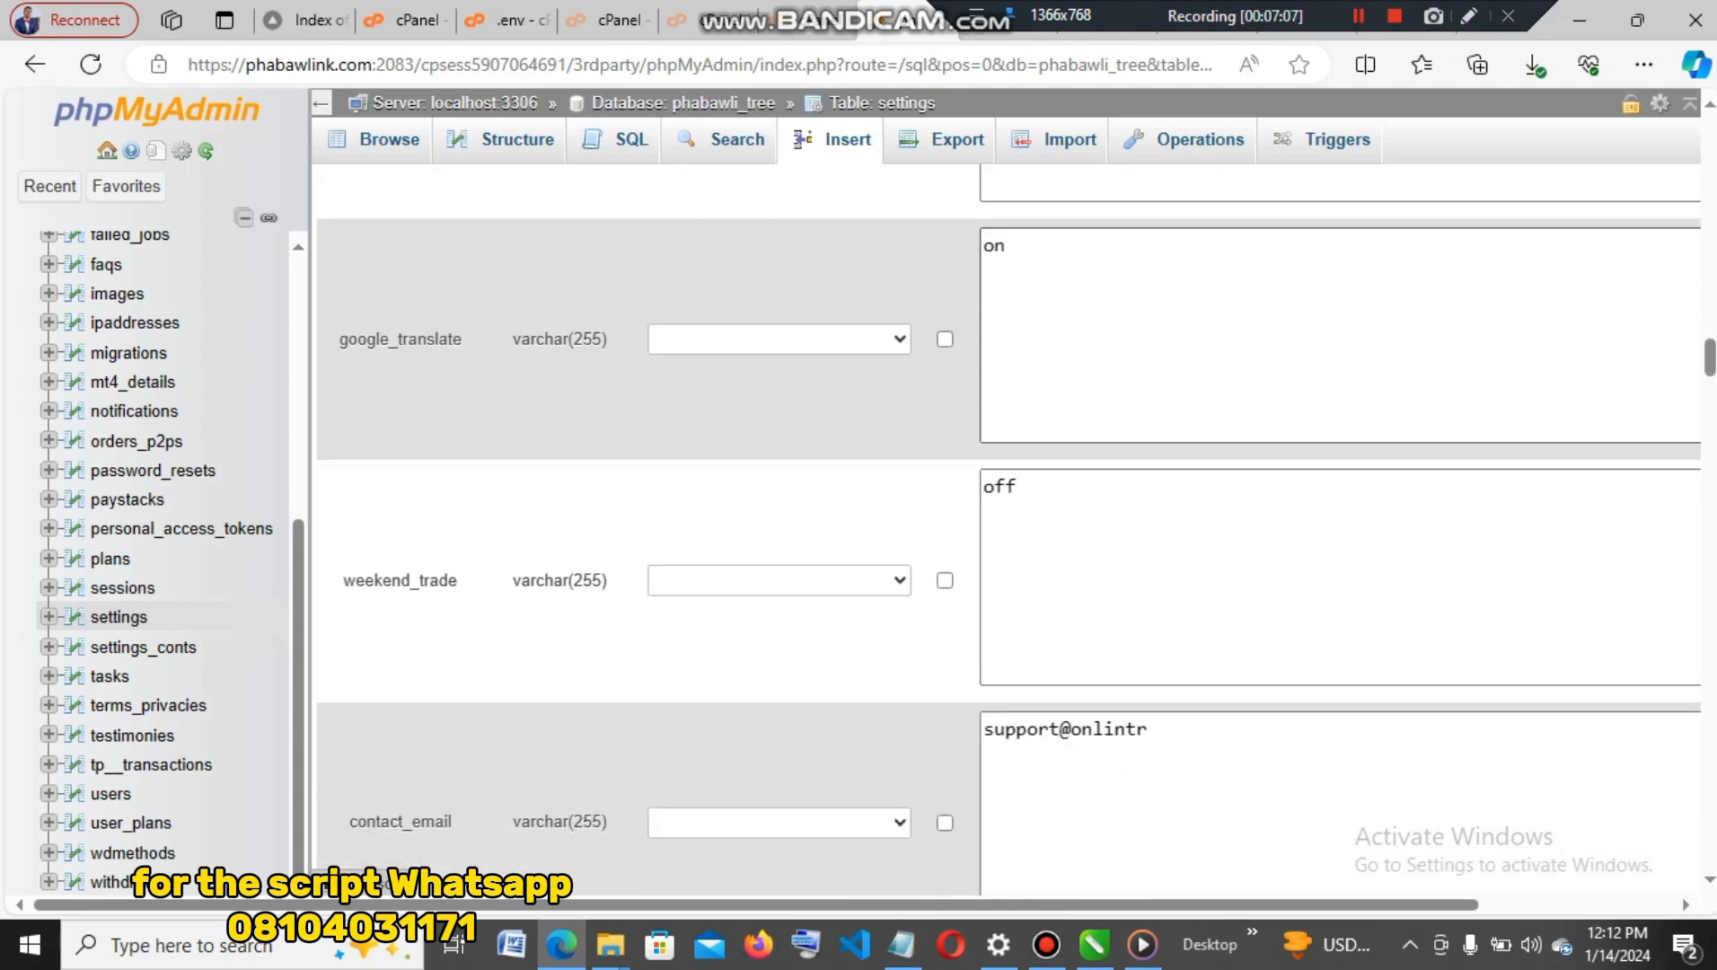
scroll(1006, 530, down, 2)
click(1184, 525)
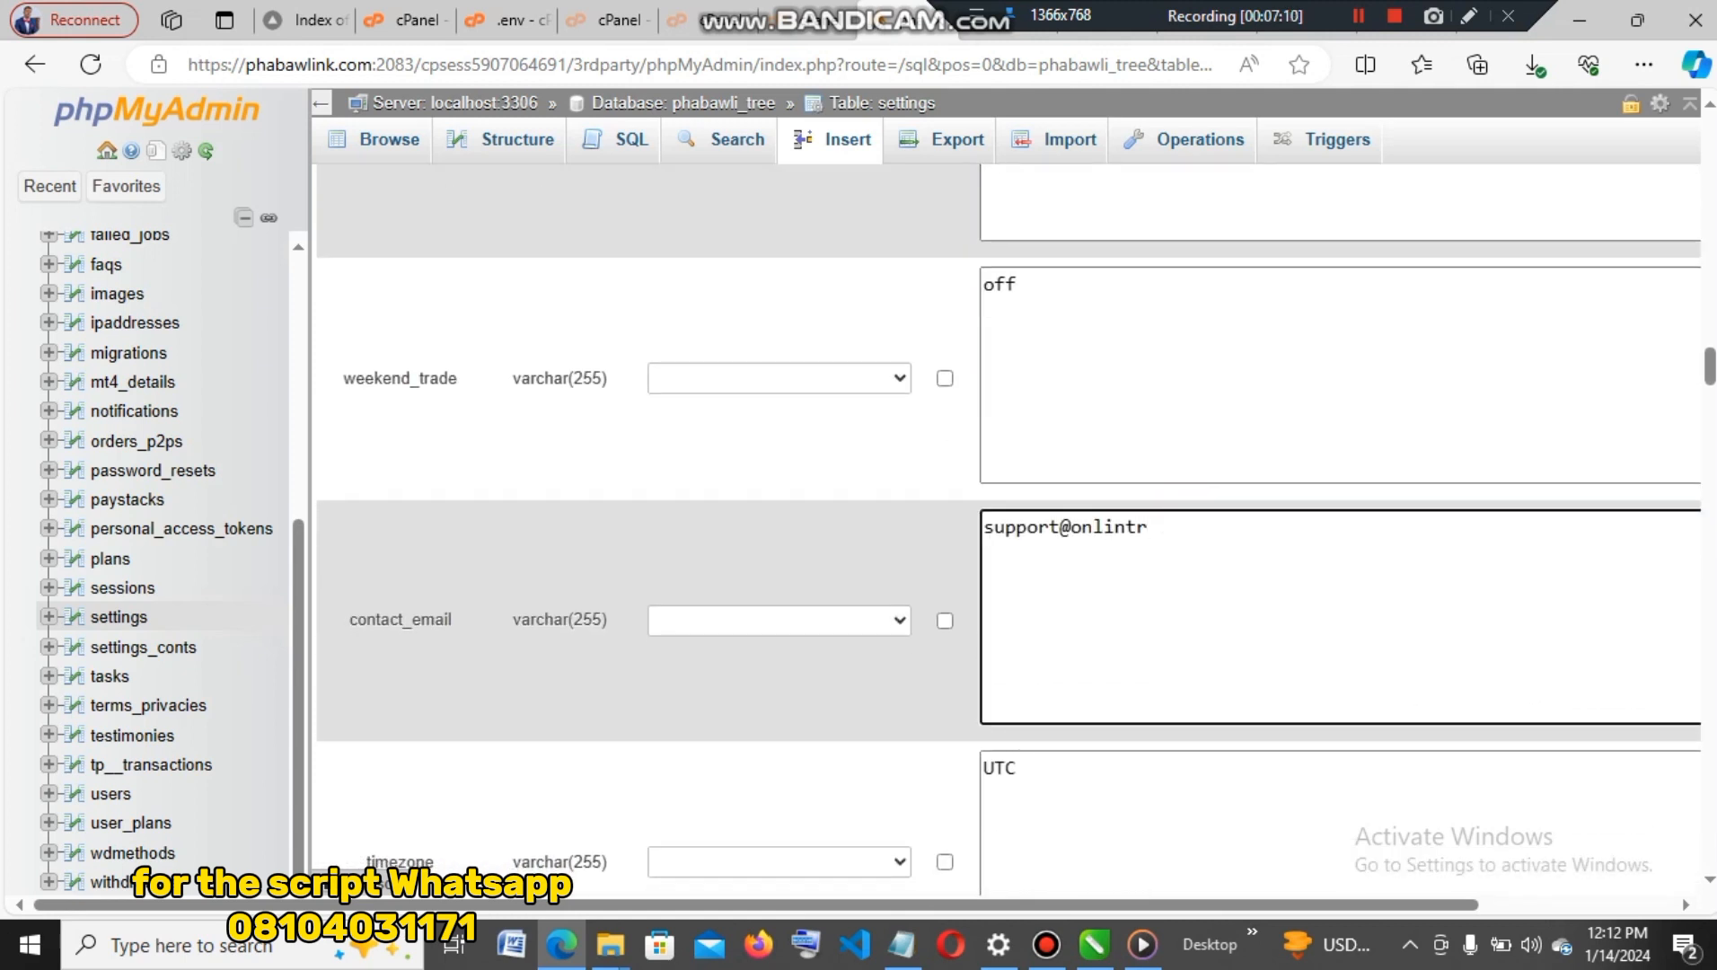
key(BackSpace)
key(BackSpace)
key(BackSpace)
key(BackSpace)
key(BackSpace)
key(BackSpace)
key(BackSpace)
key(BackSpace)
key(BackSpace)
key(BackSpace)
key(BackSpace)
key(BackSpace)
key(BackSpace)
key(BackSpace)
key(BackSpace)
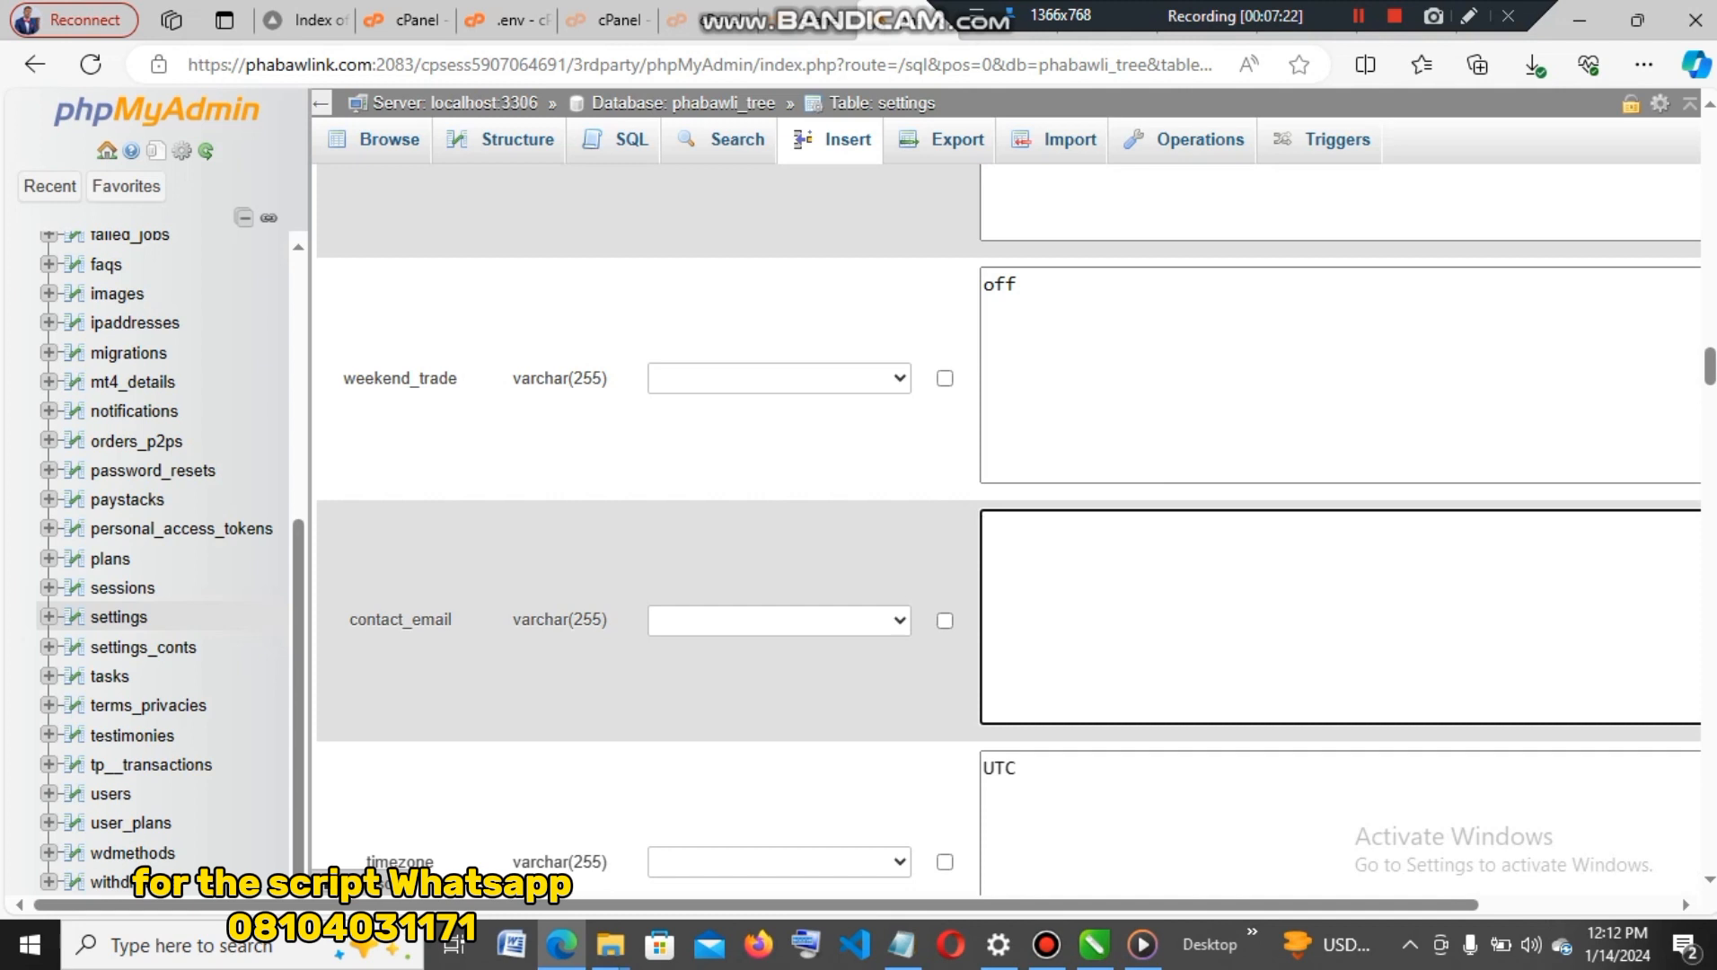
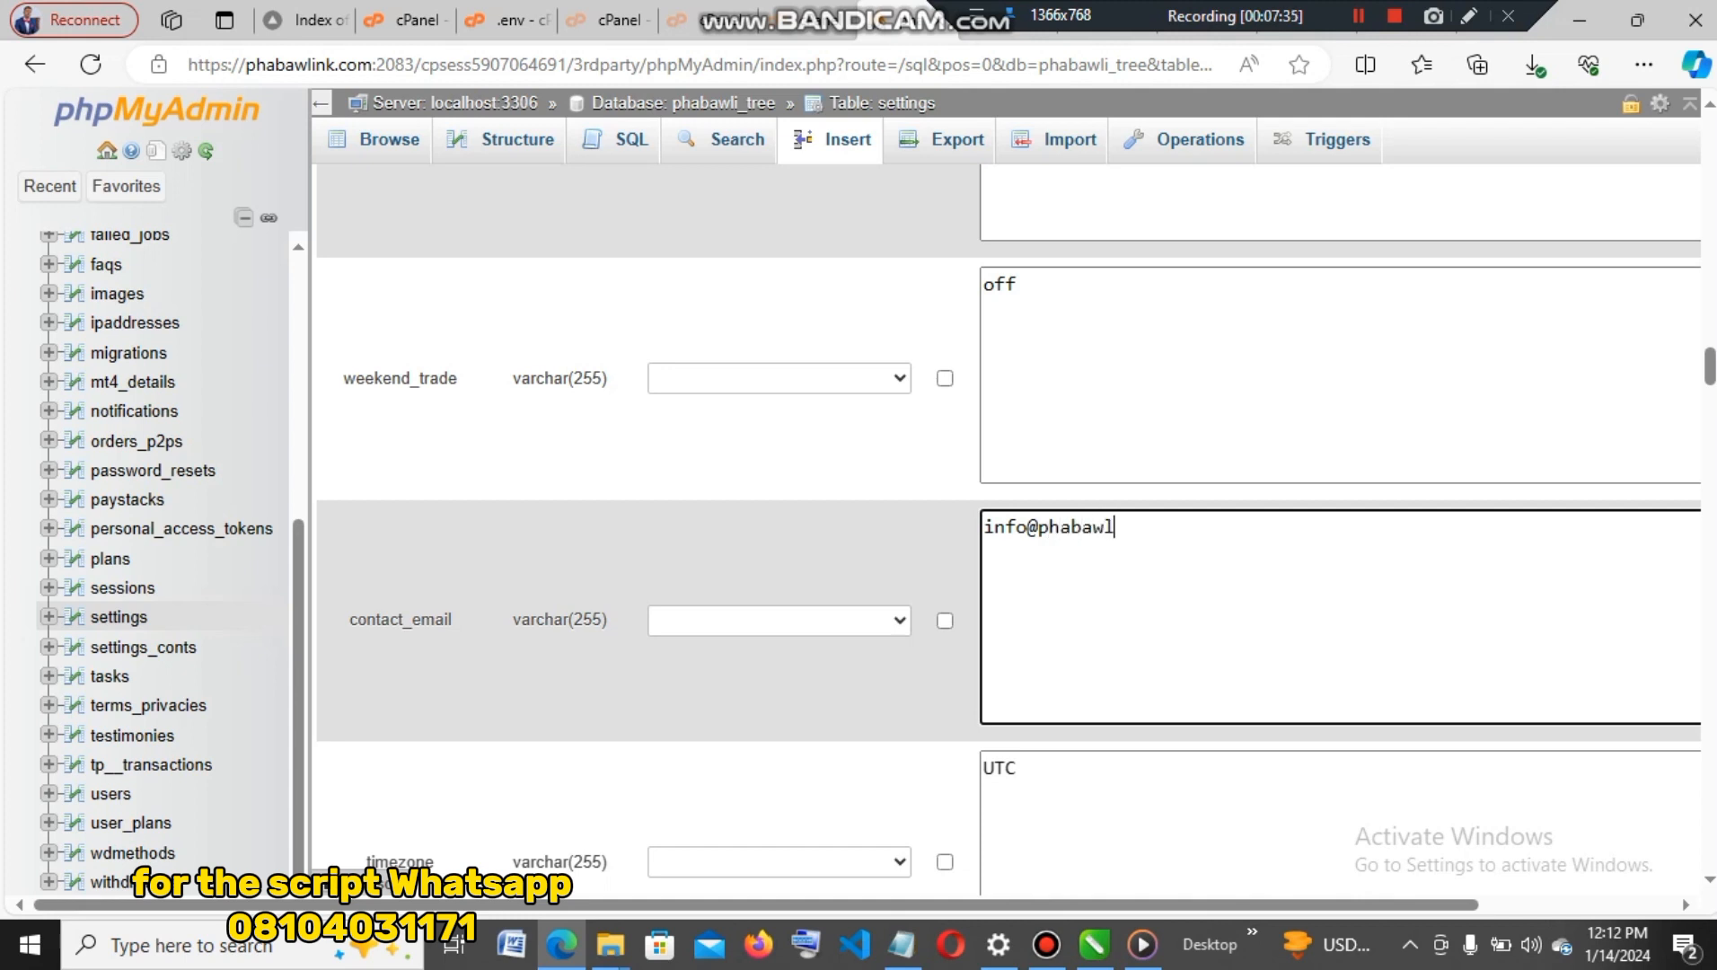
scroll(1010, 539, down, 8)
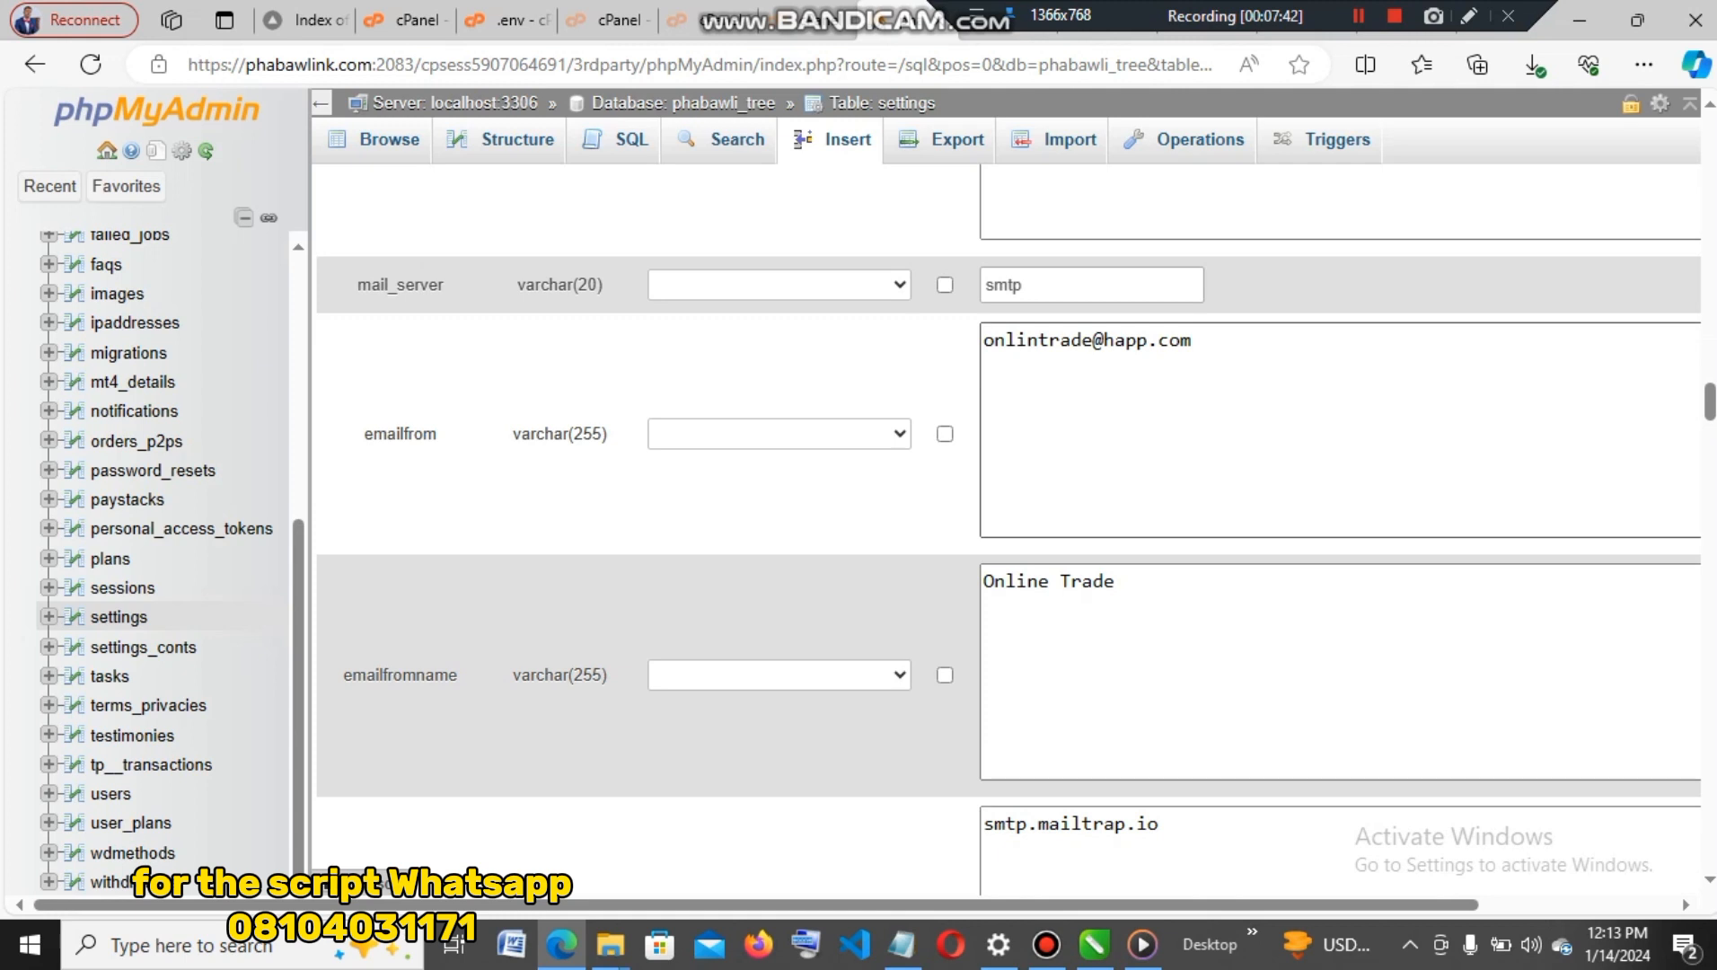
click(1088, 347)
click(1213, 346)
drag(1213, 346, 993, 341)
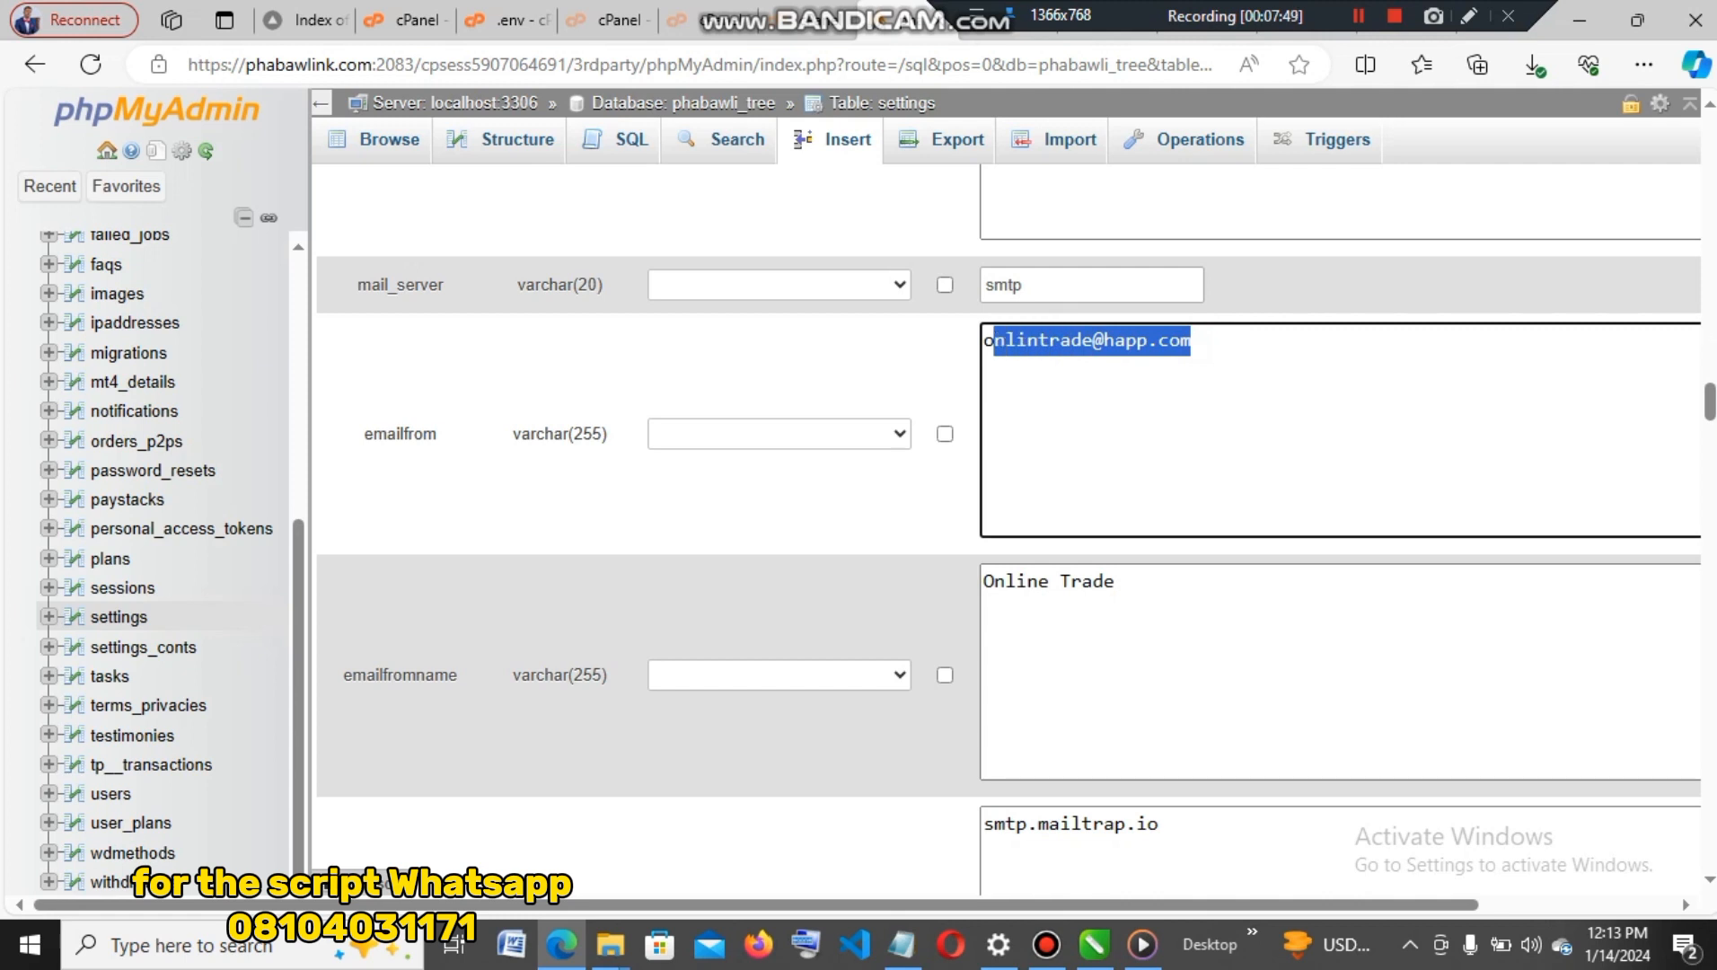
click(1203, 341)
drag(1203, 341, 983, 341)
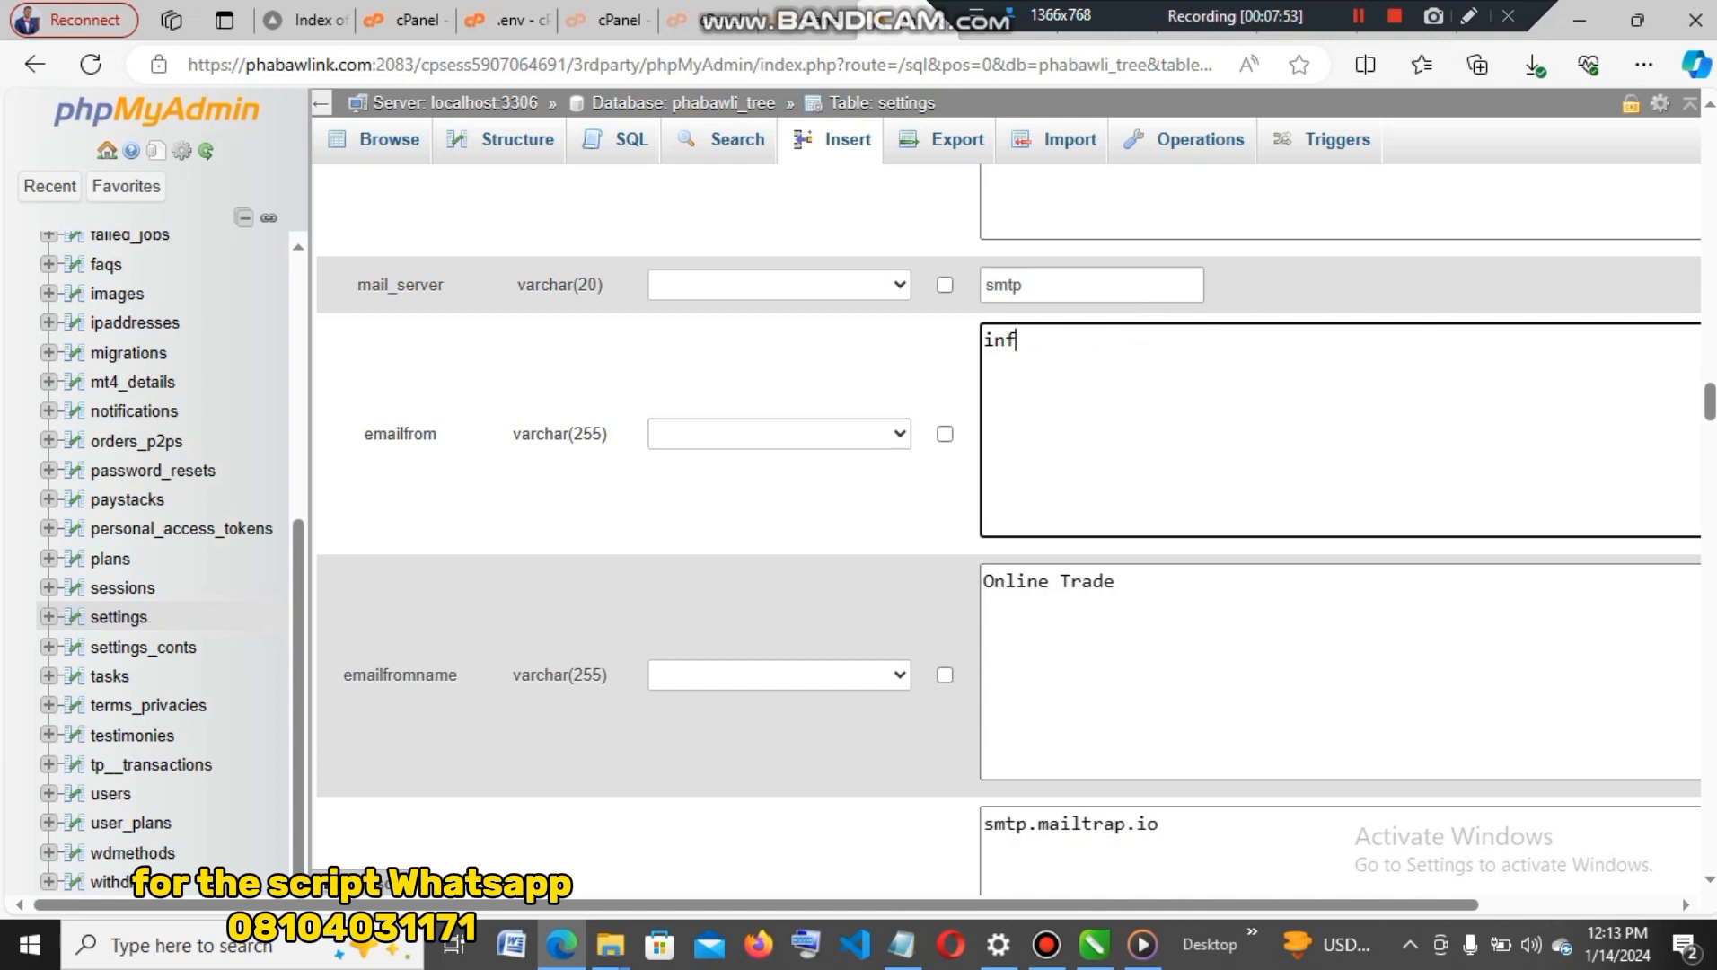
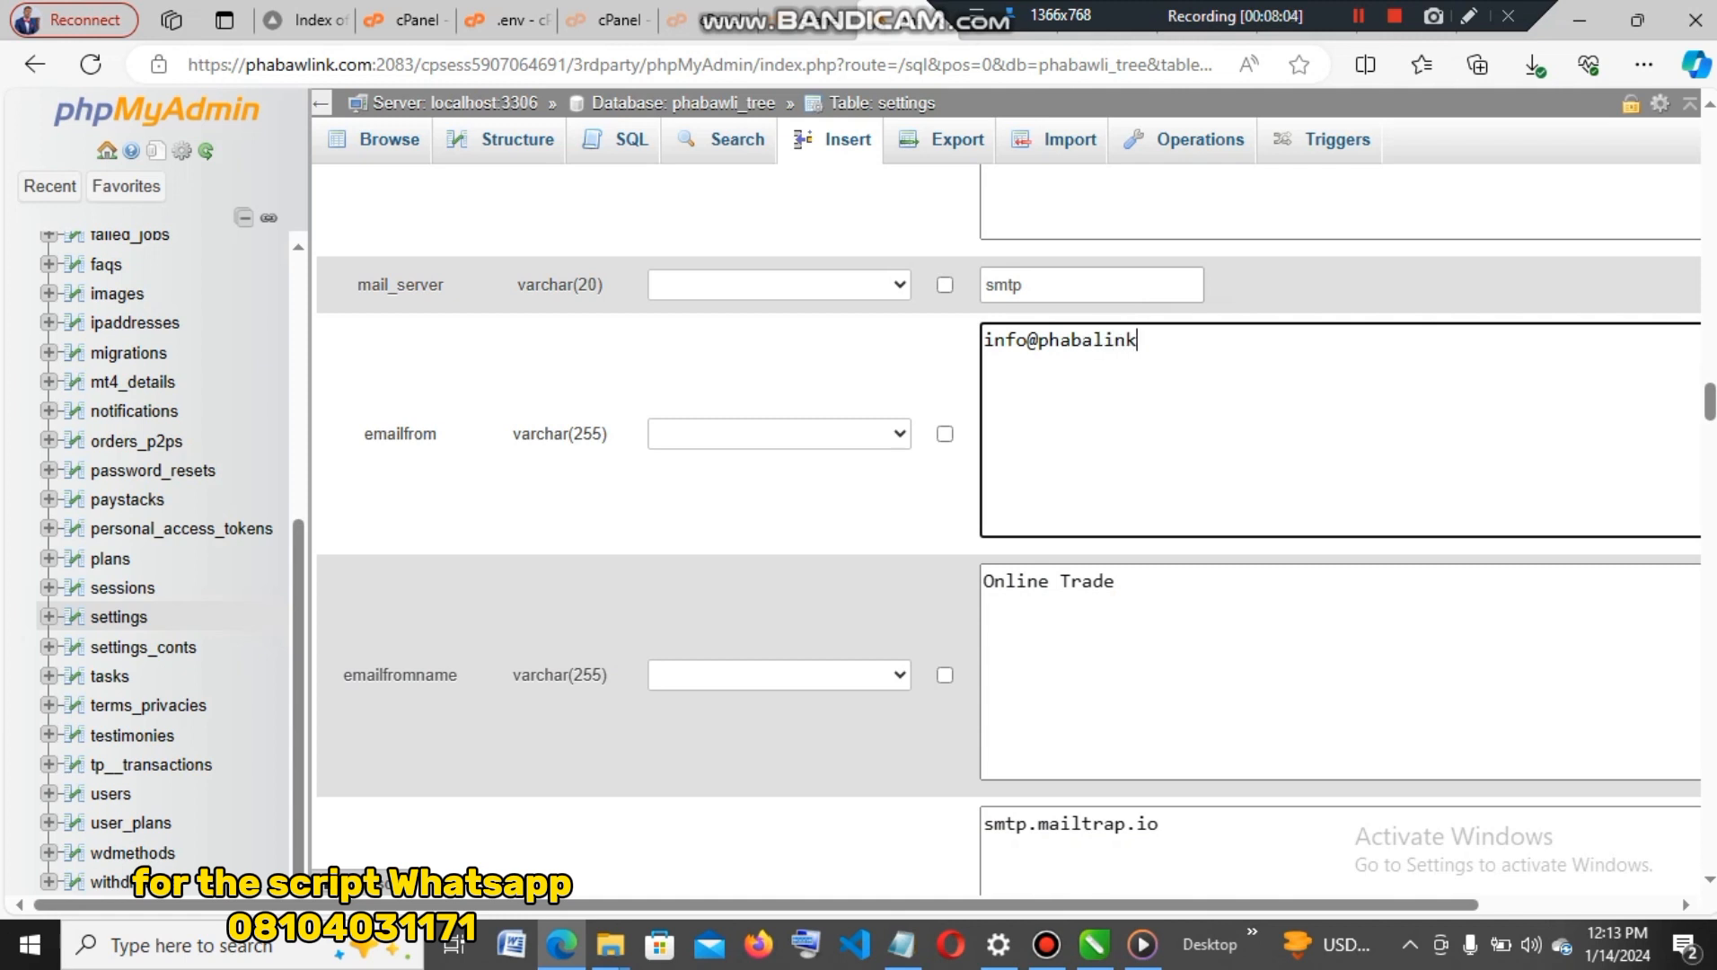
scroll(1006, 539, down, 10)
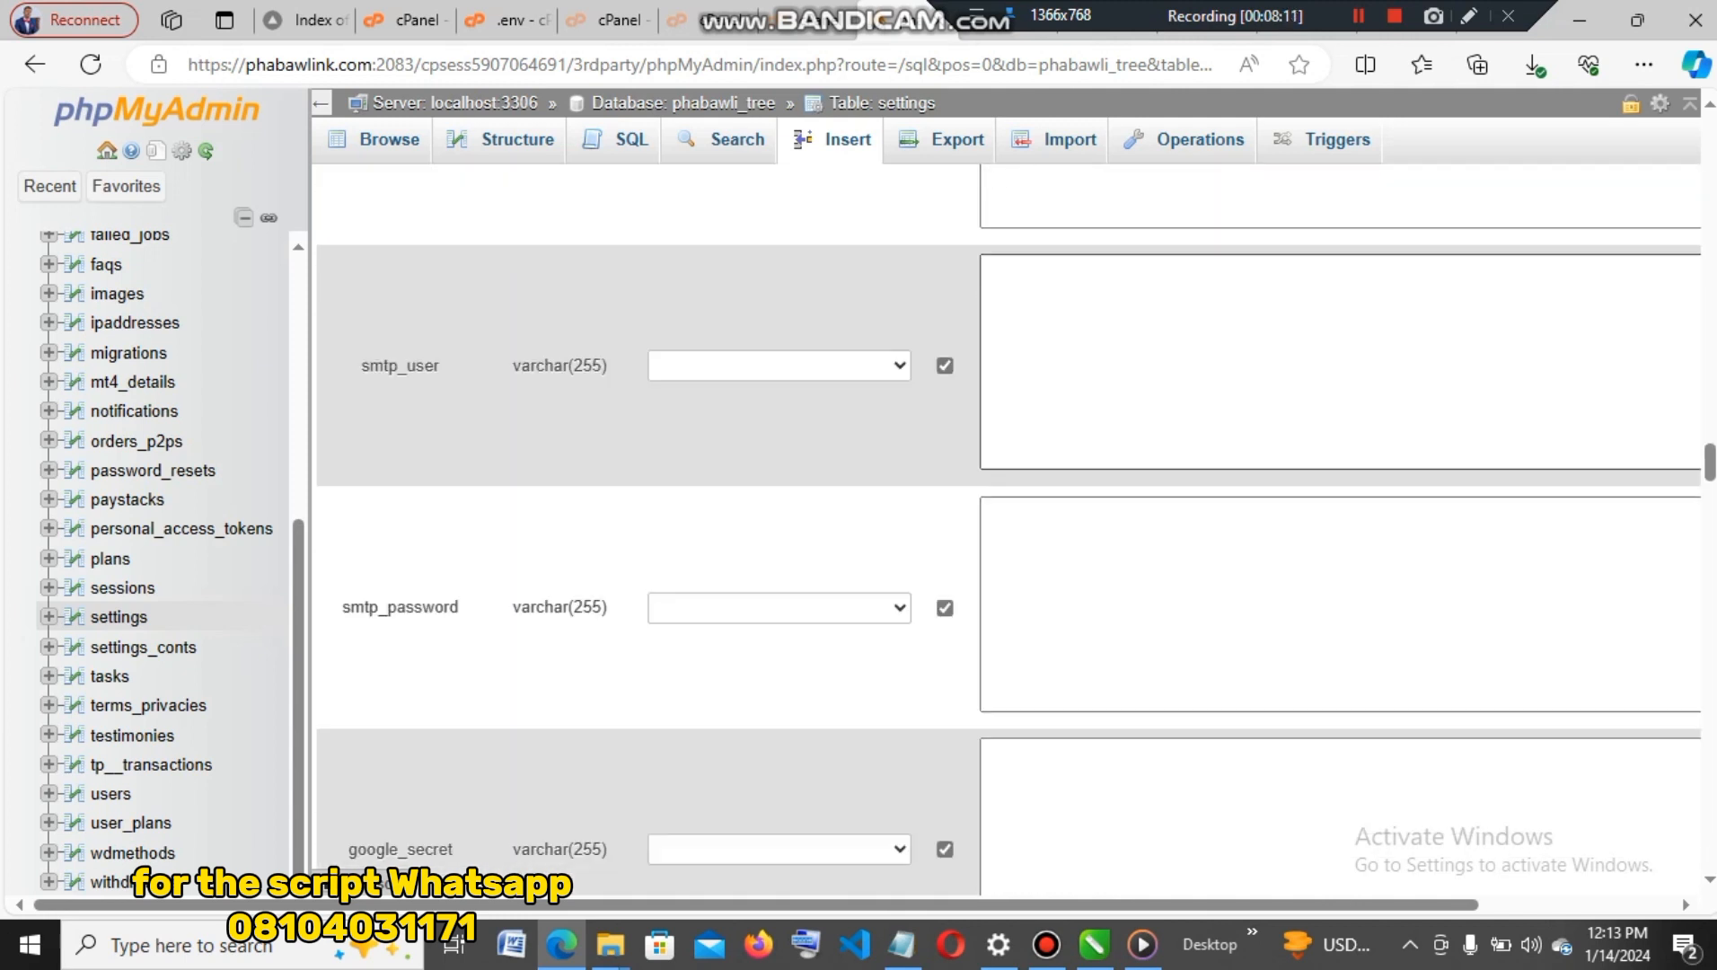
scroll(1006, 539, down, 10)
scroll(1006, 539, up, 3)
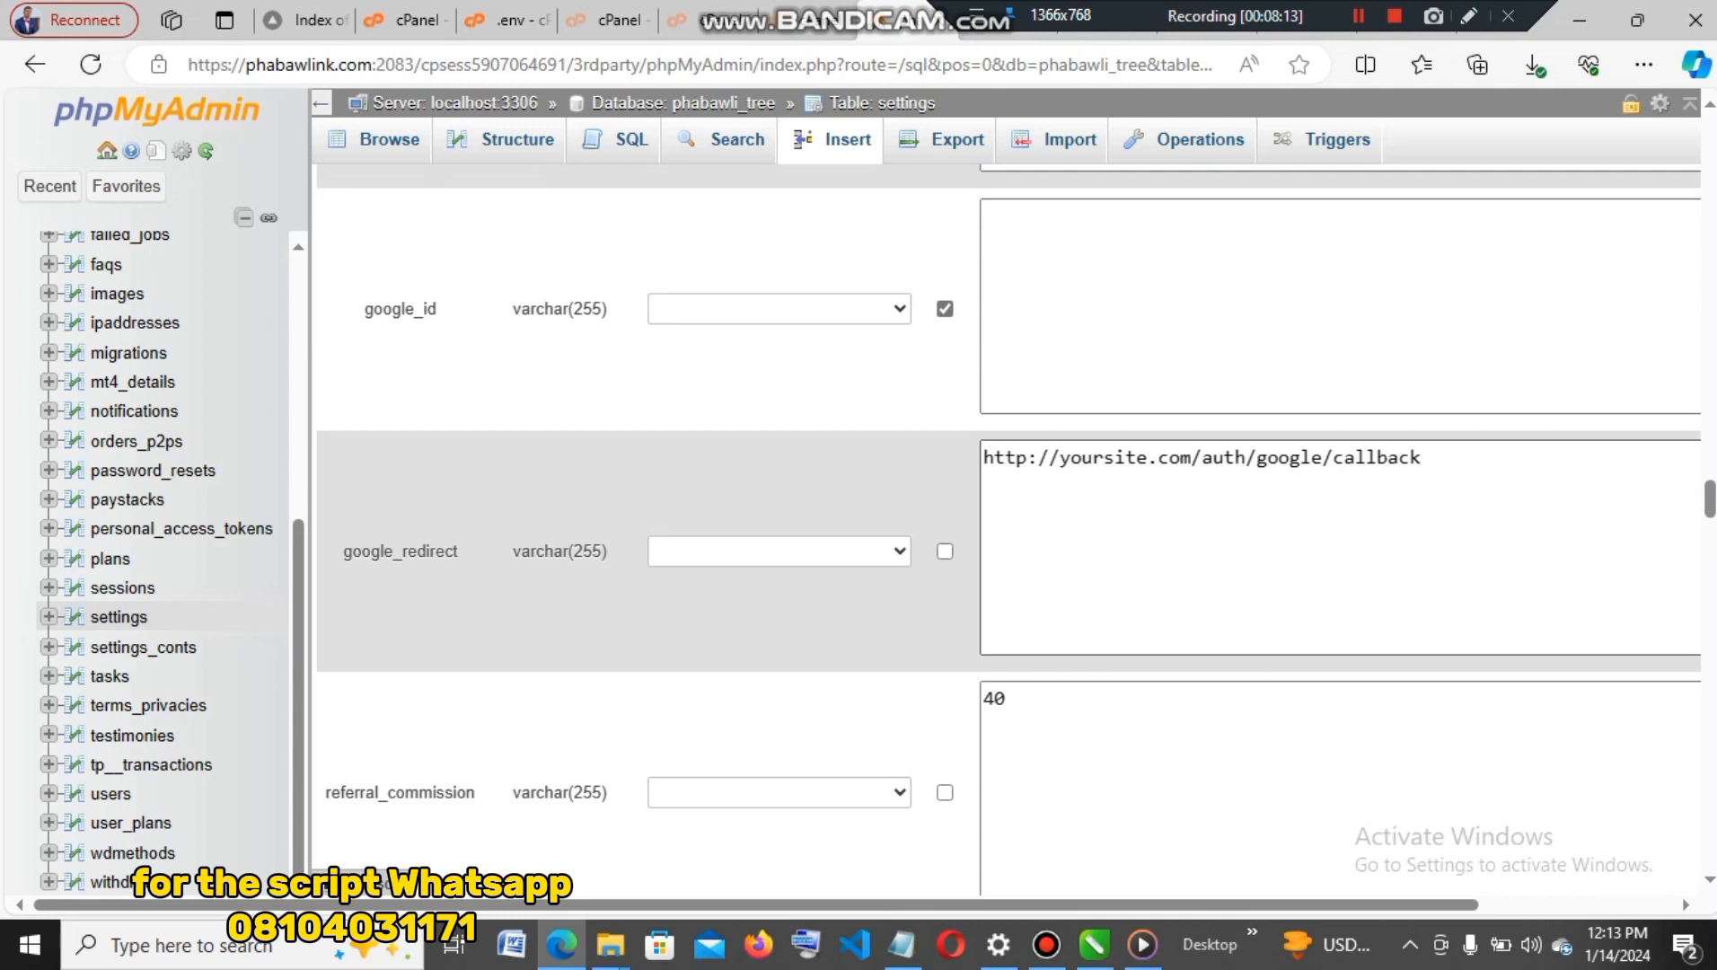
scroll(1006, 539, up, 1)
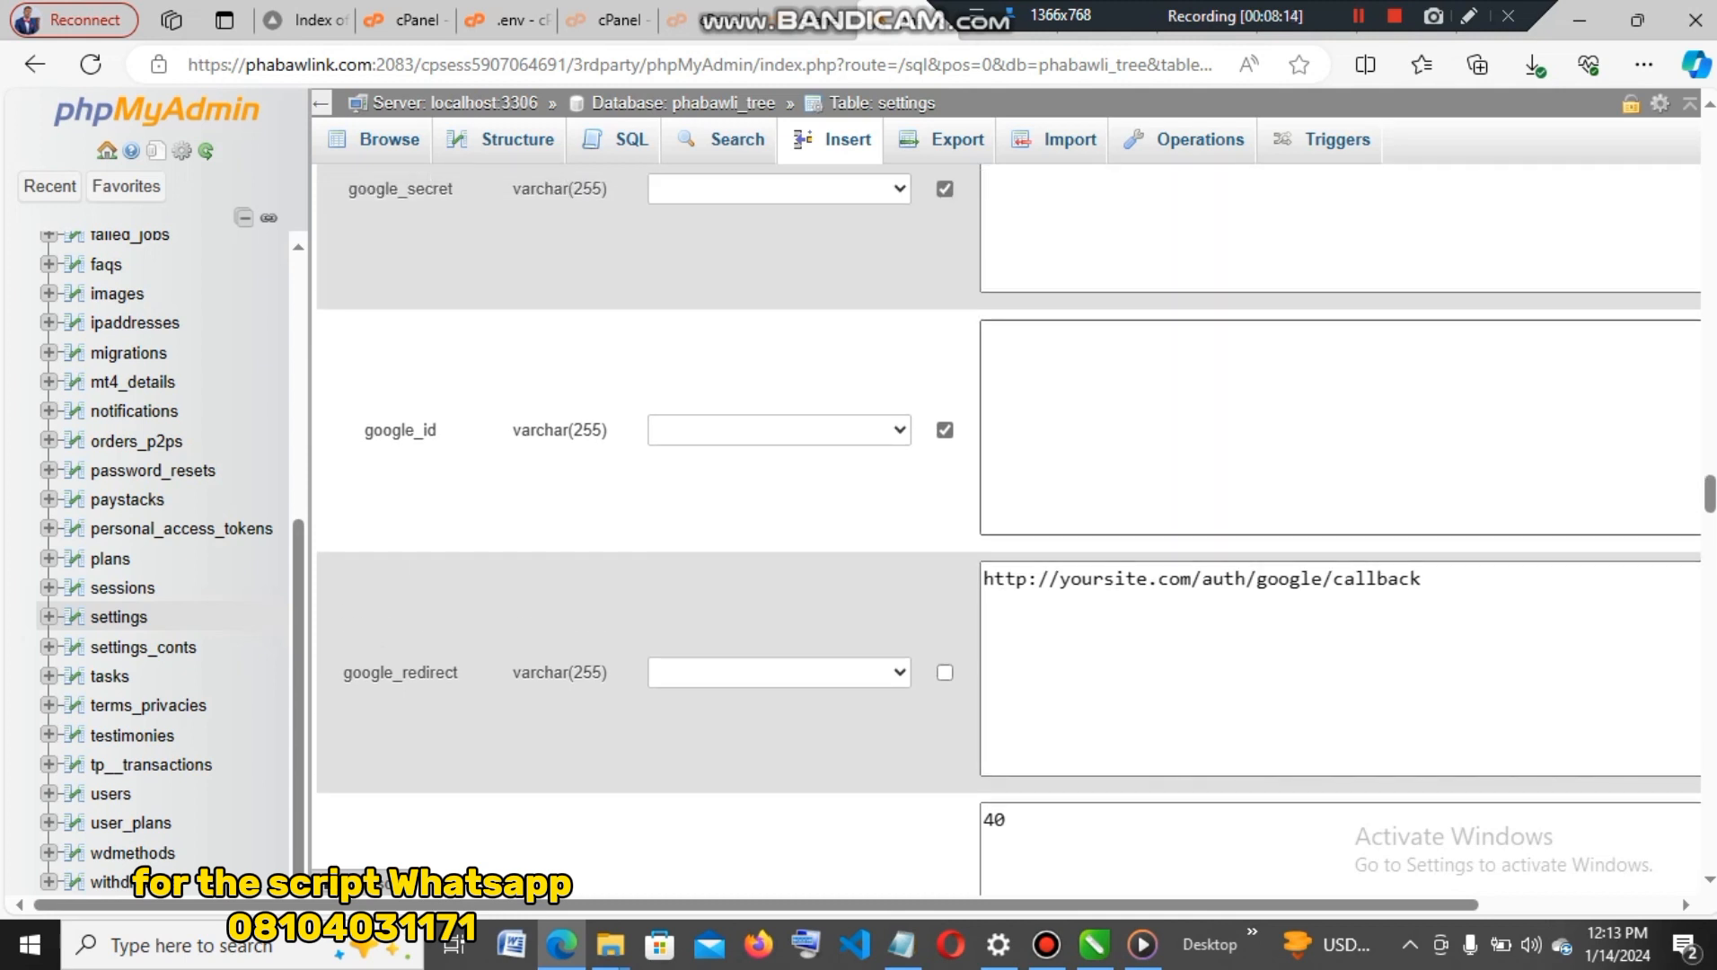
scroll(1006, 539, up, 1)
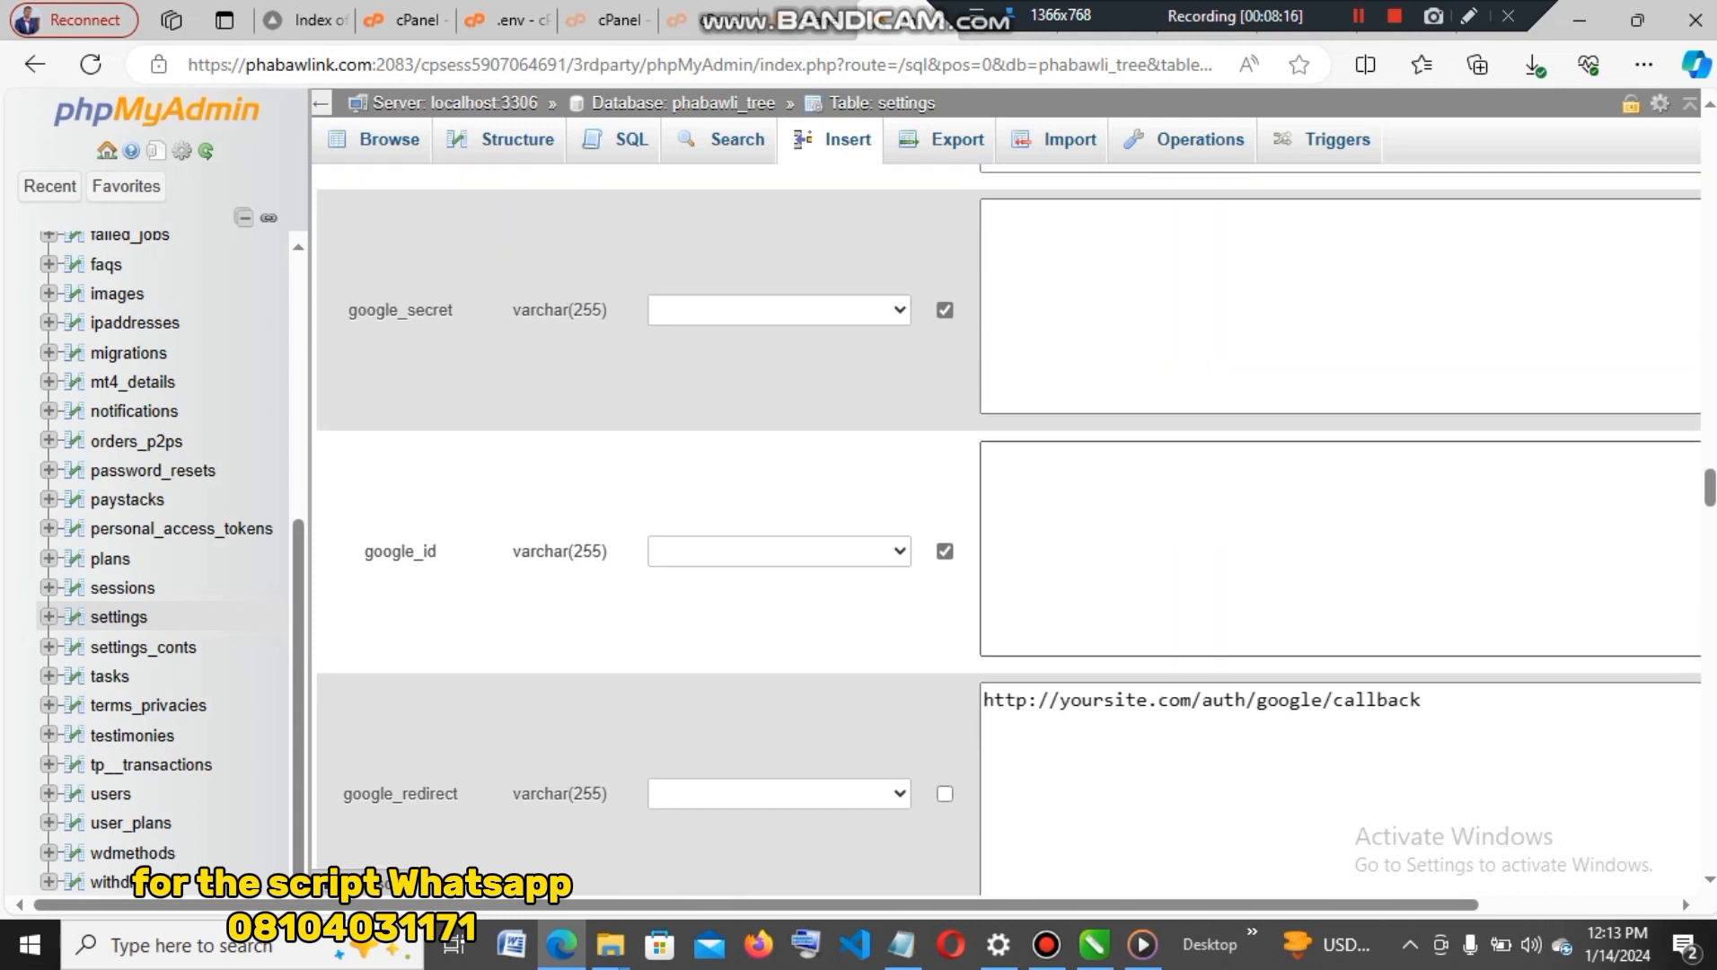
click(1141, 699)
key(Delete)
key(BackSpace)
key(BackSpace)
key(BackSpace)
key(BackSpace)
key(BackSpace)
key(BackSpace)
key(BackSpace)
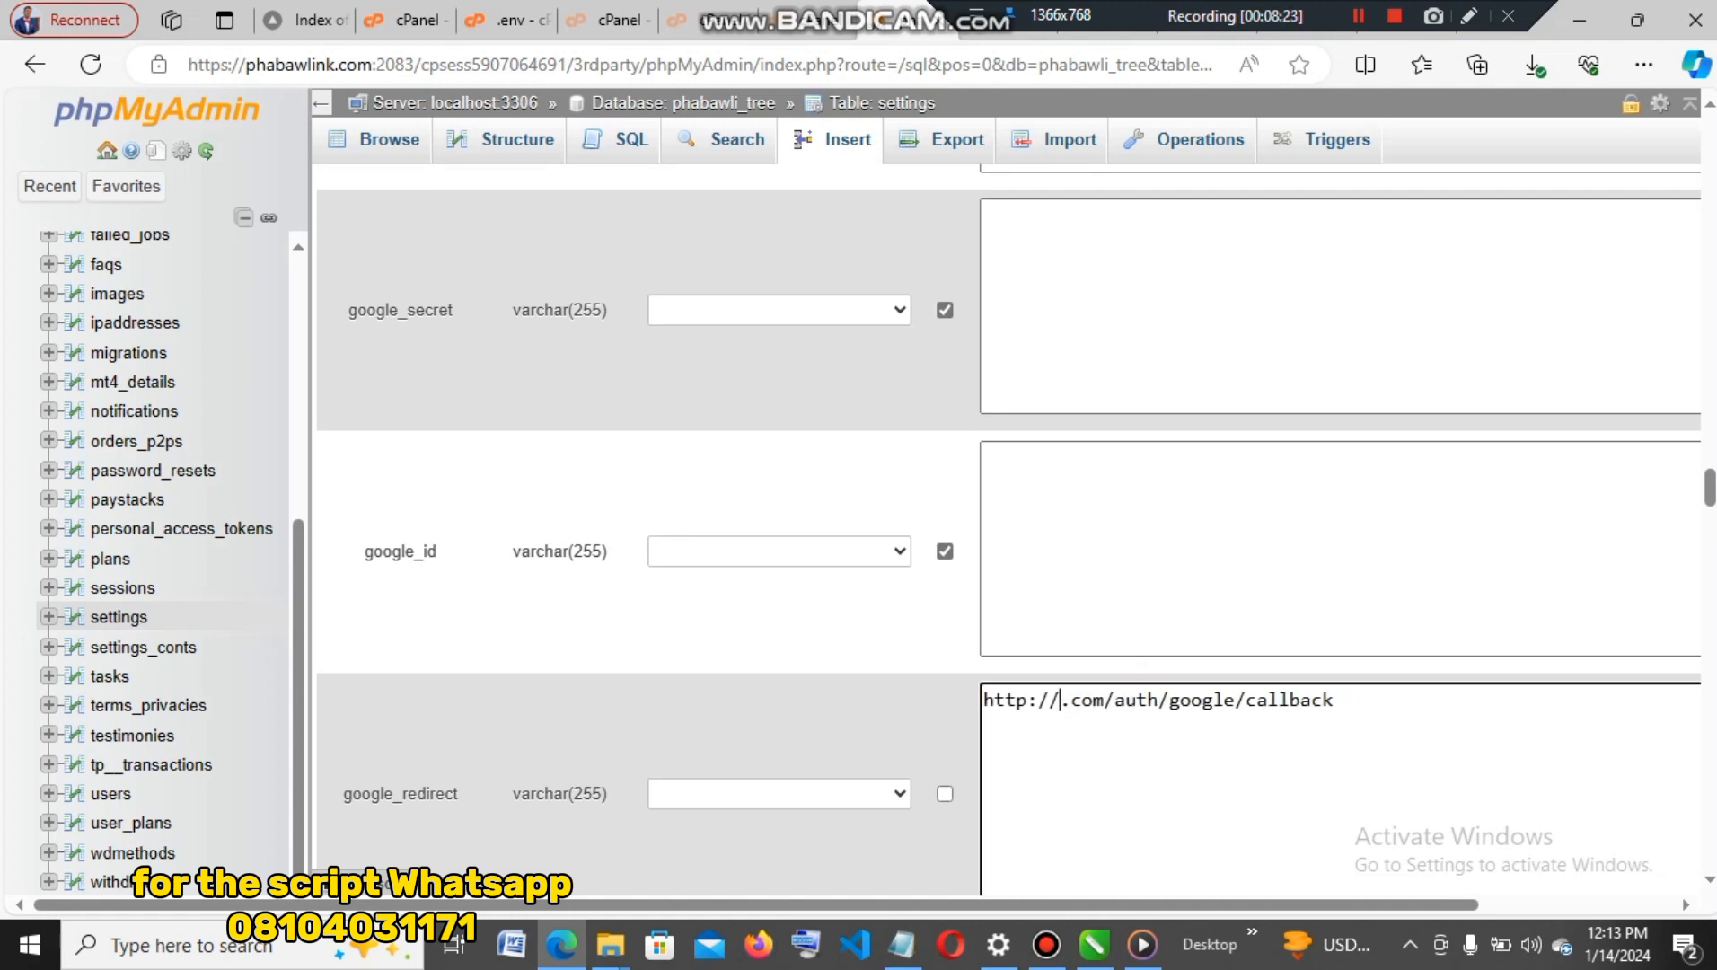
text(phwa)
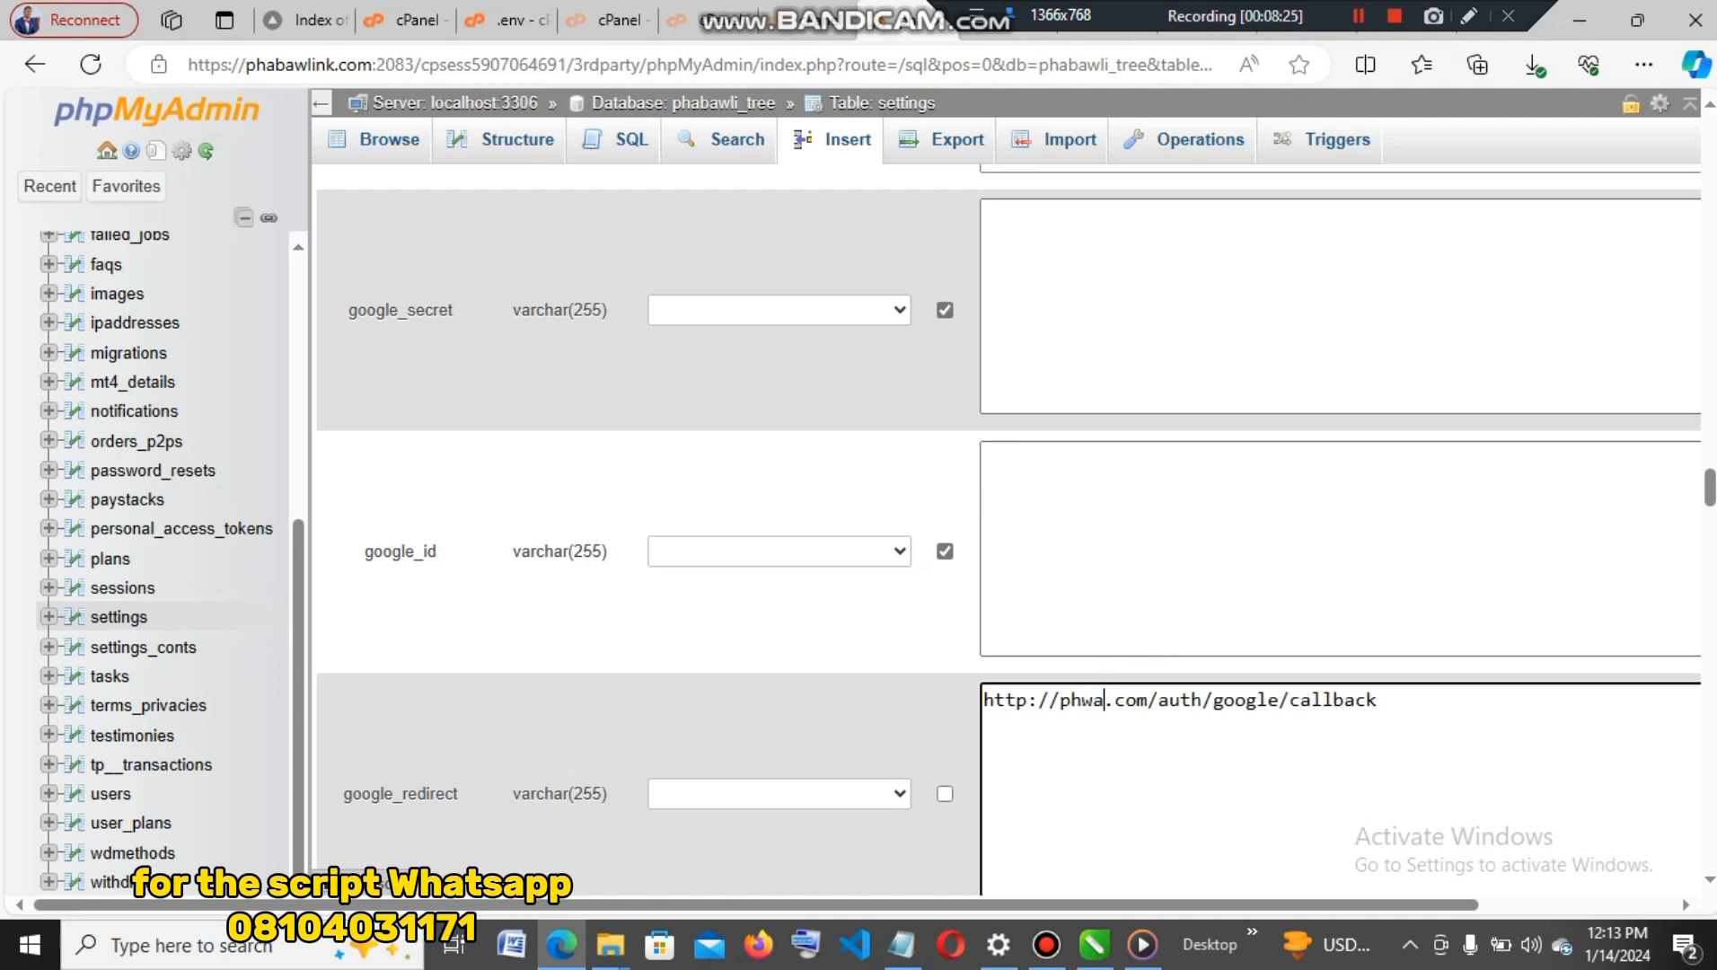
key(BackSpace)
key(BackSpace)
text(a)
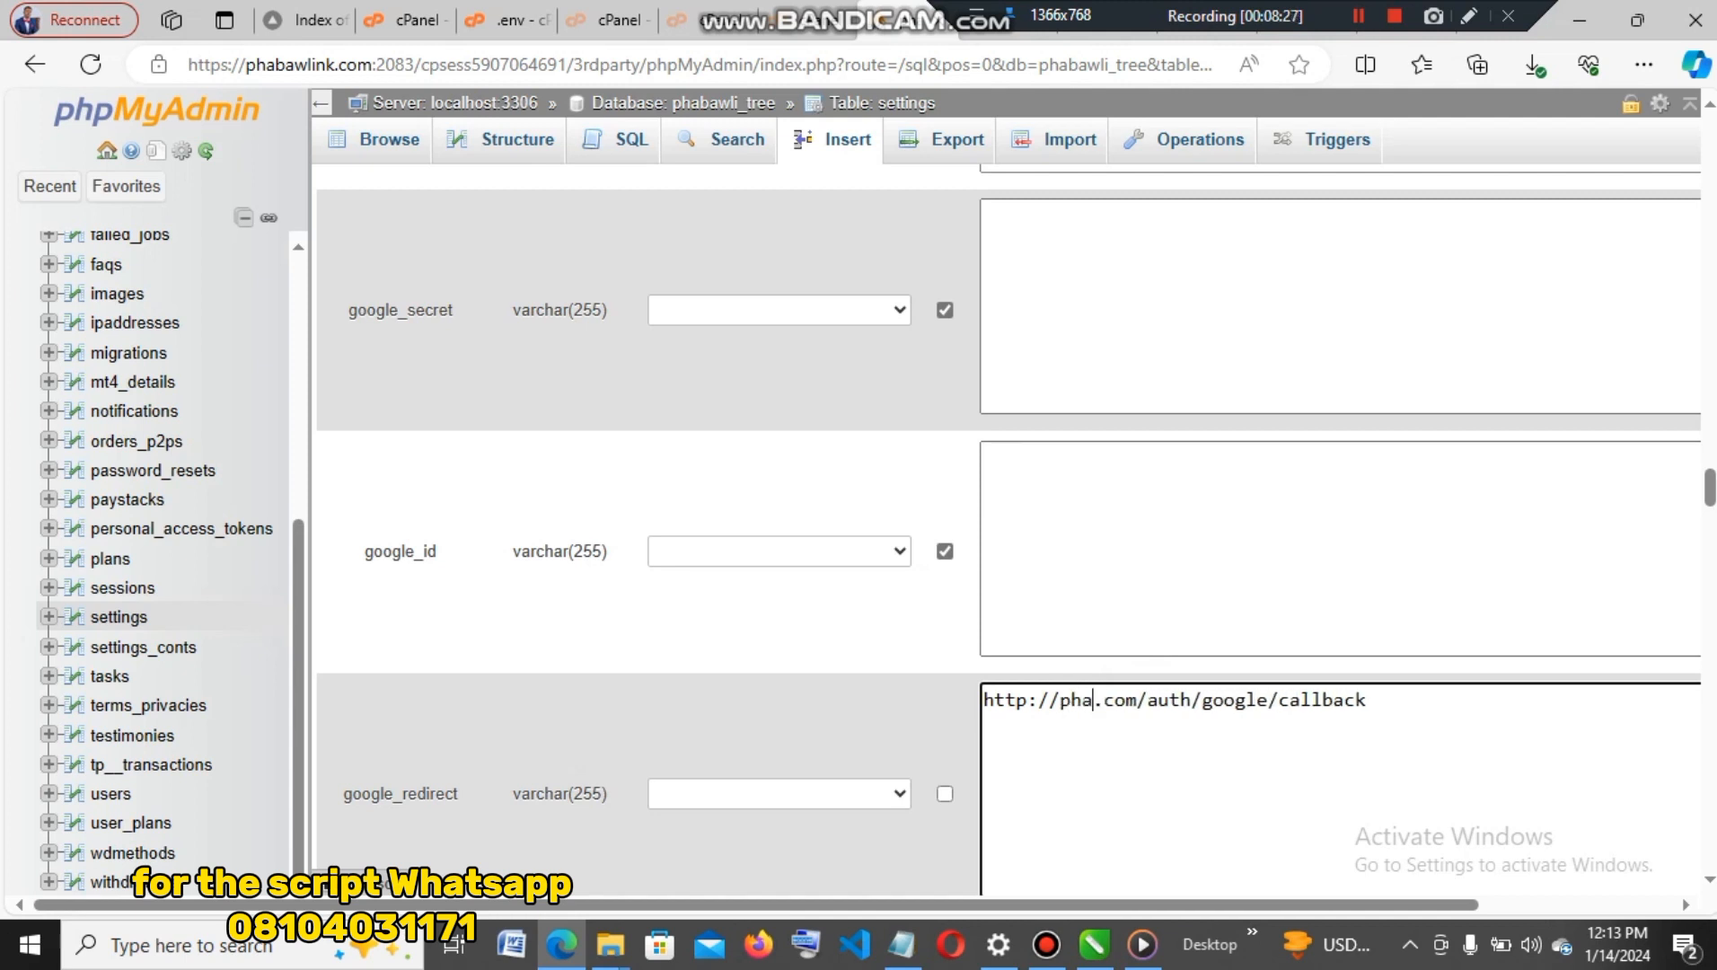
text(bawlink)
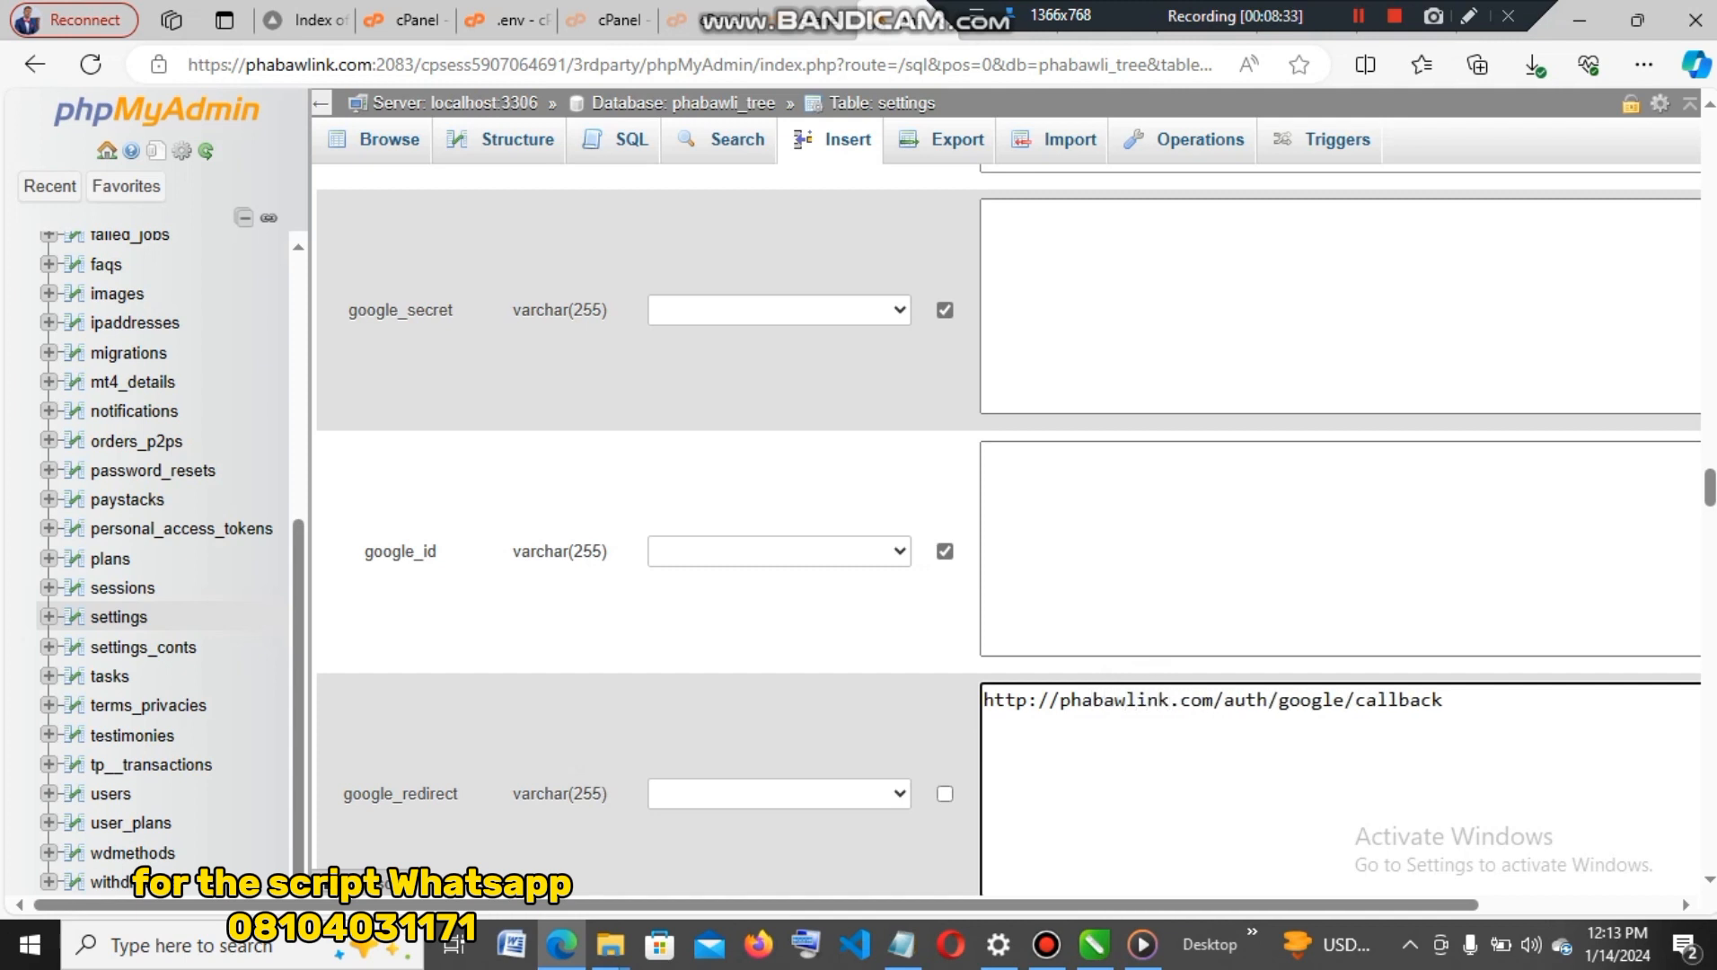
- Submit the edited settings row with Go to apply the UPDATE
scroll(1009, 530, down, 5)
scroll(1009, 530, down, 10)
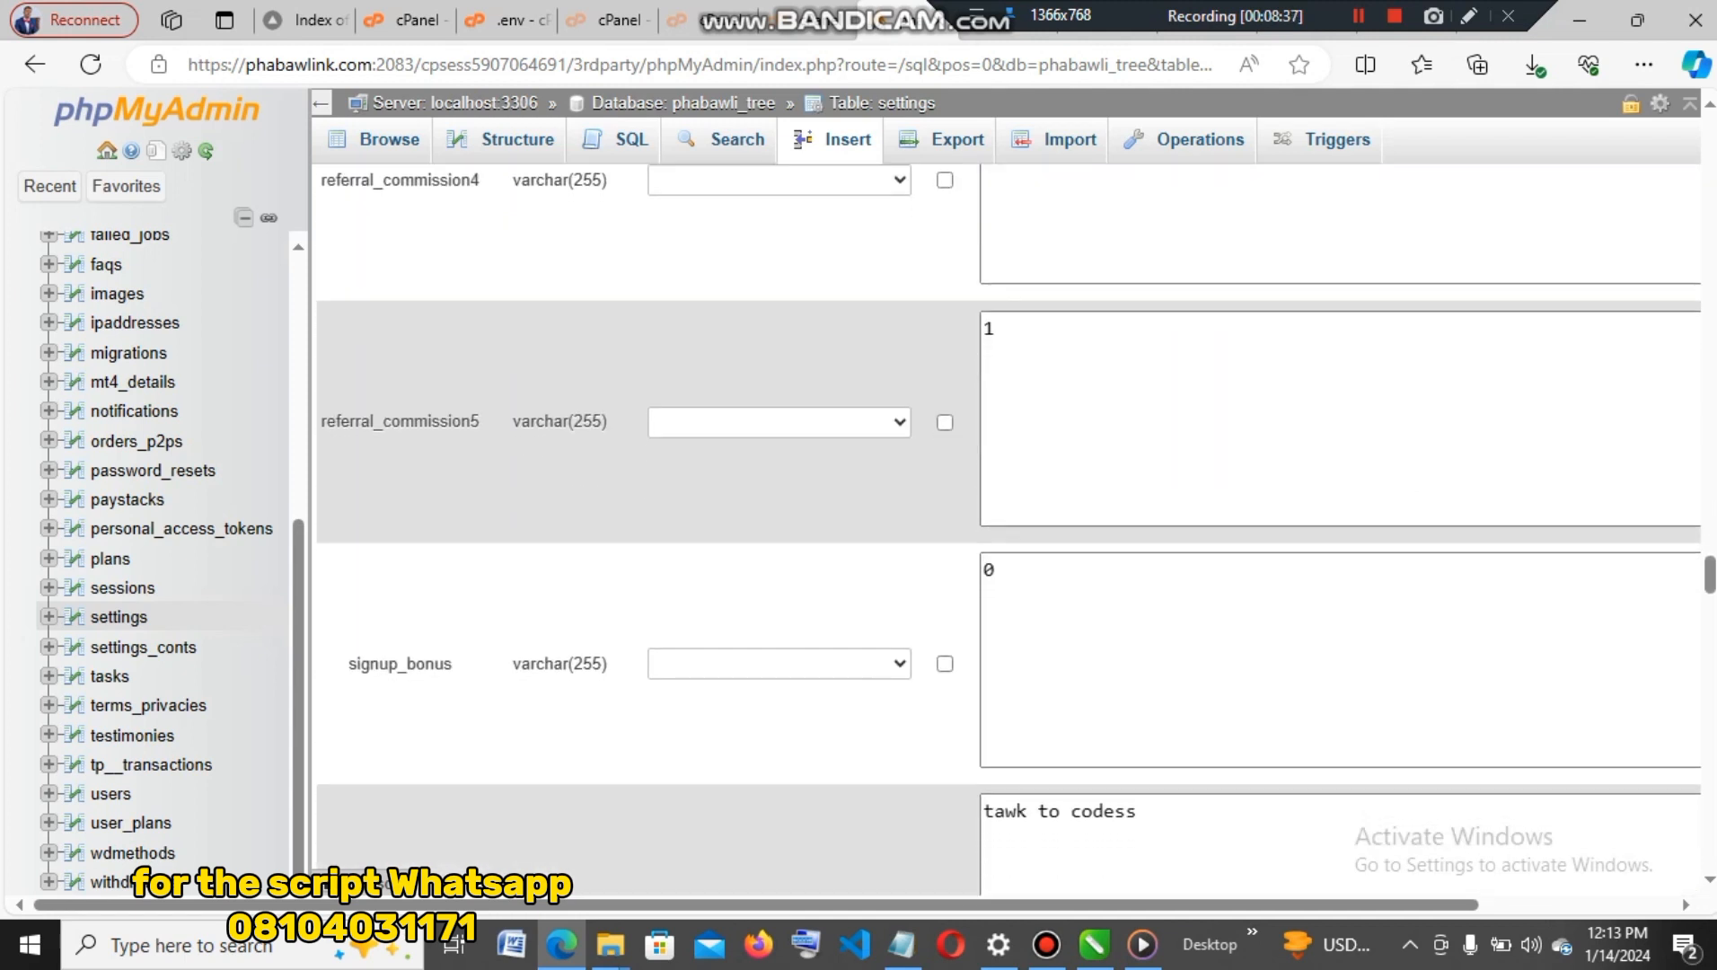
scroll(1008, 530, down, 8)
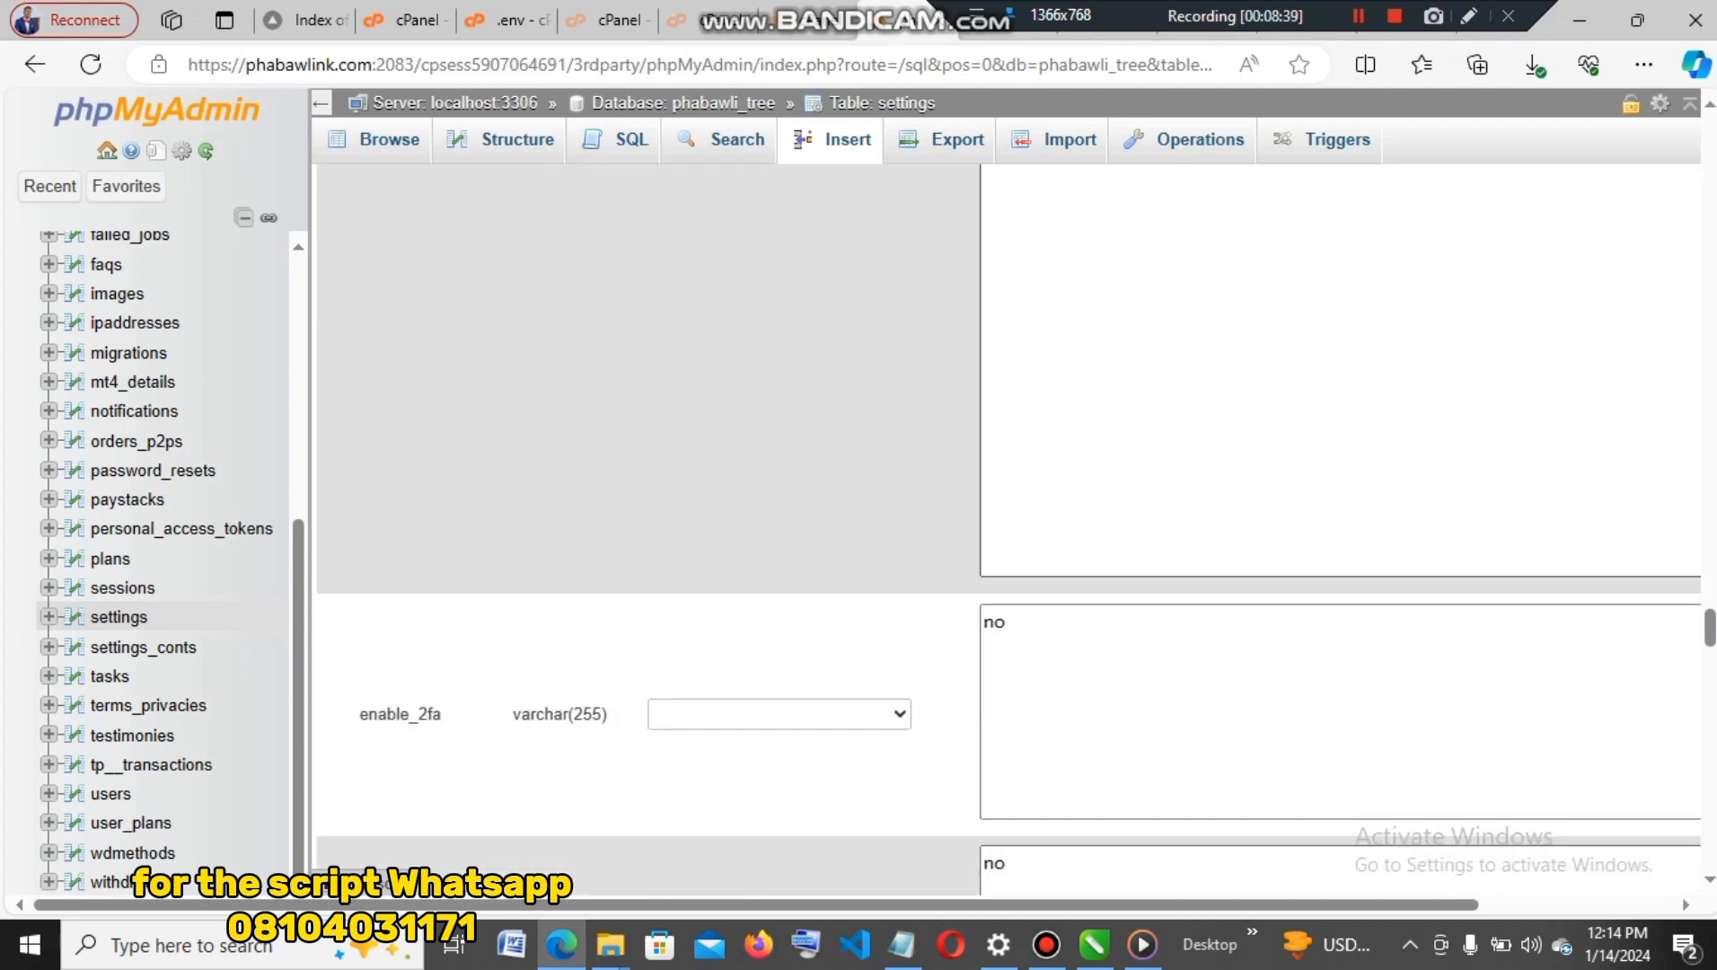
scroll(1009, 530, down, 11)
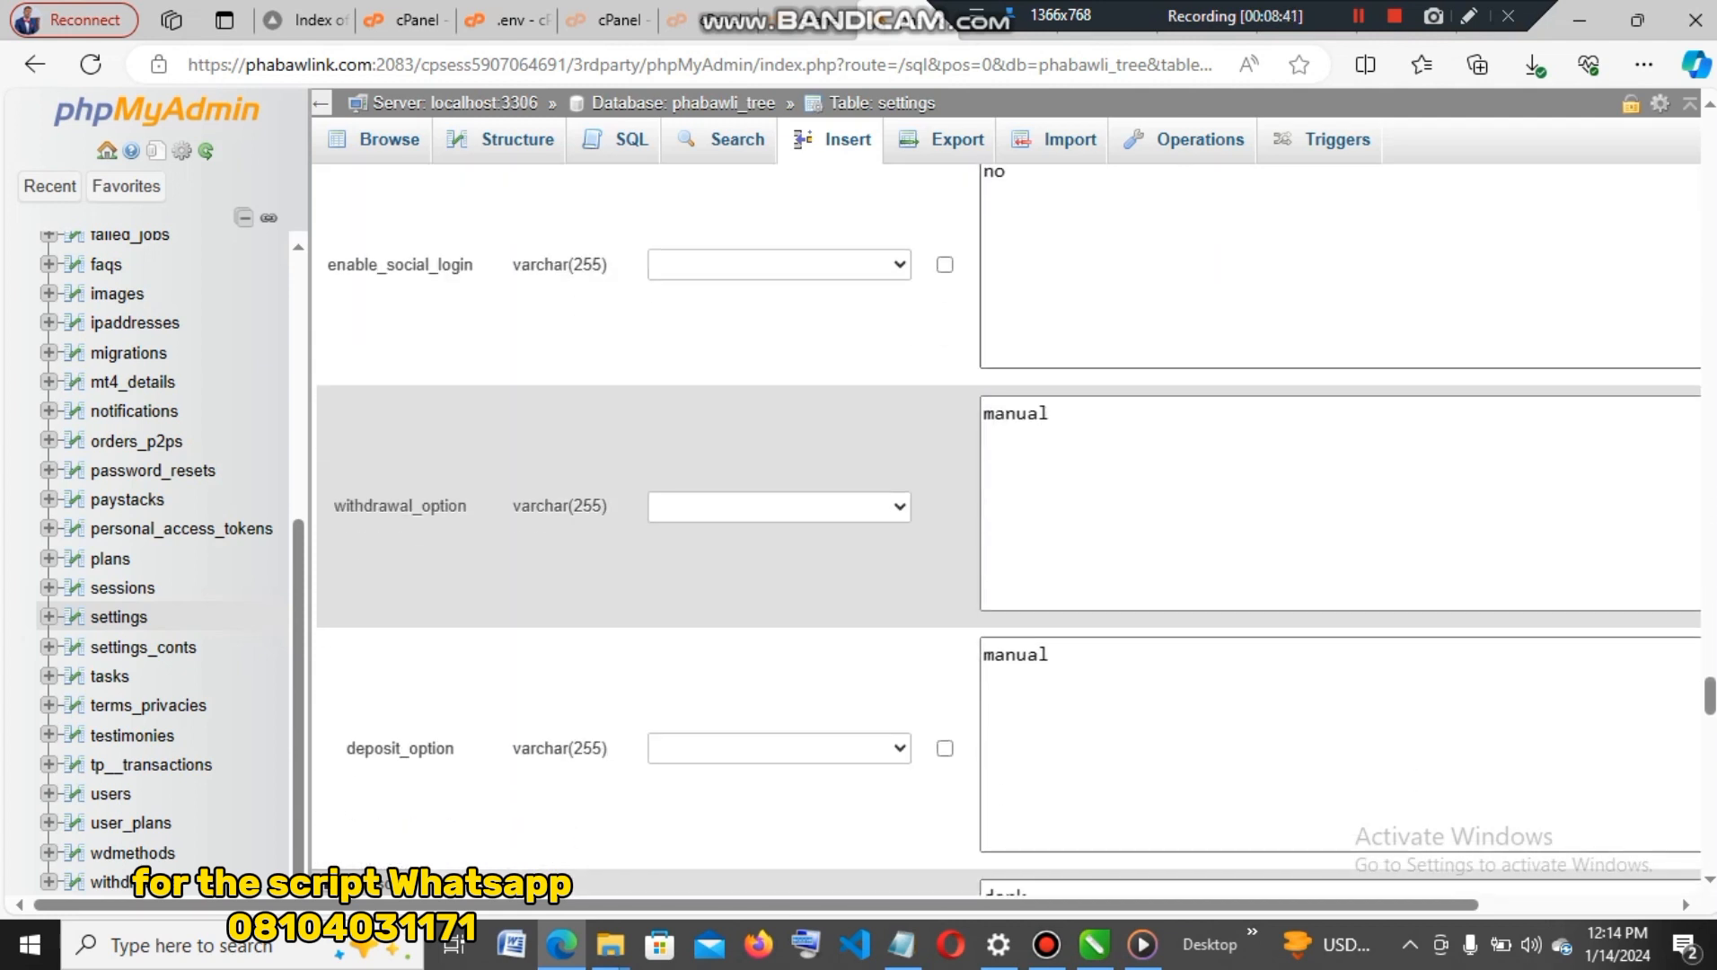
scroll(1009, 530, down, 12)
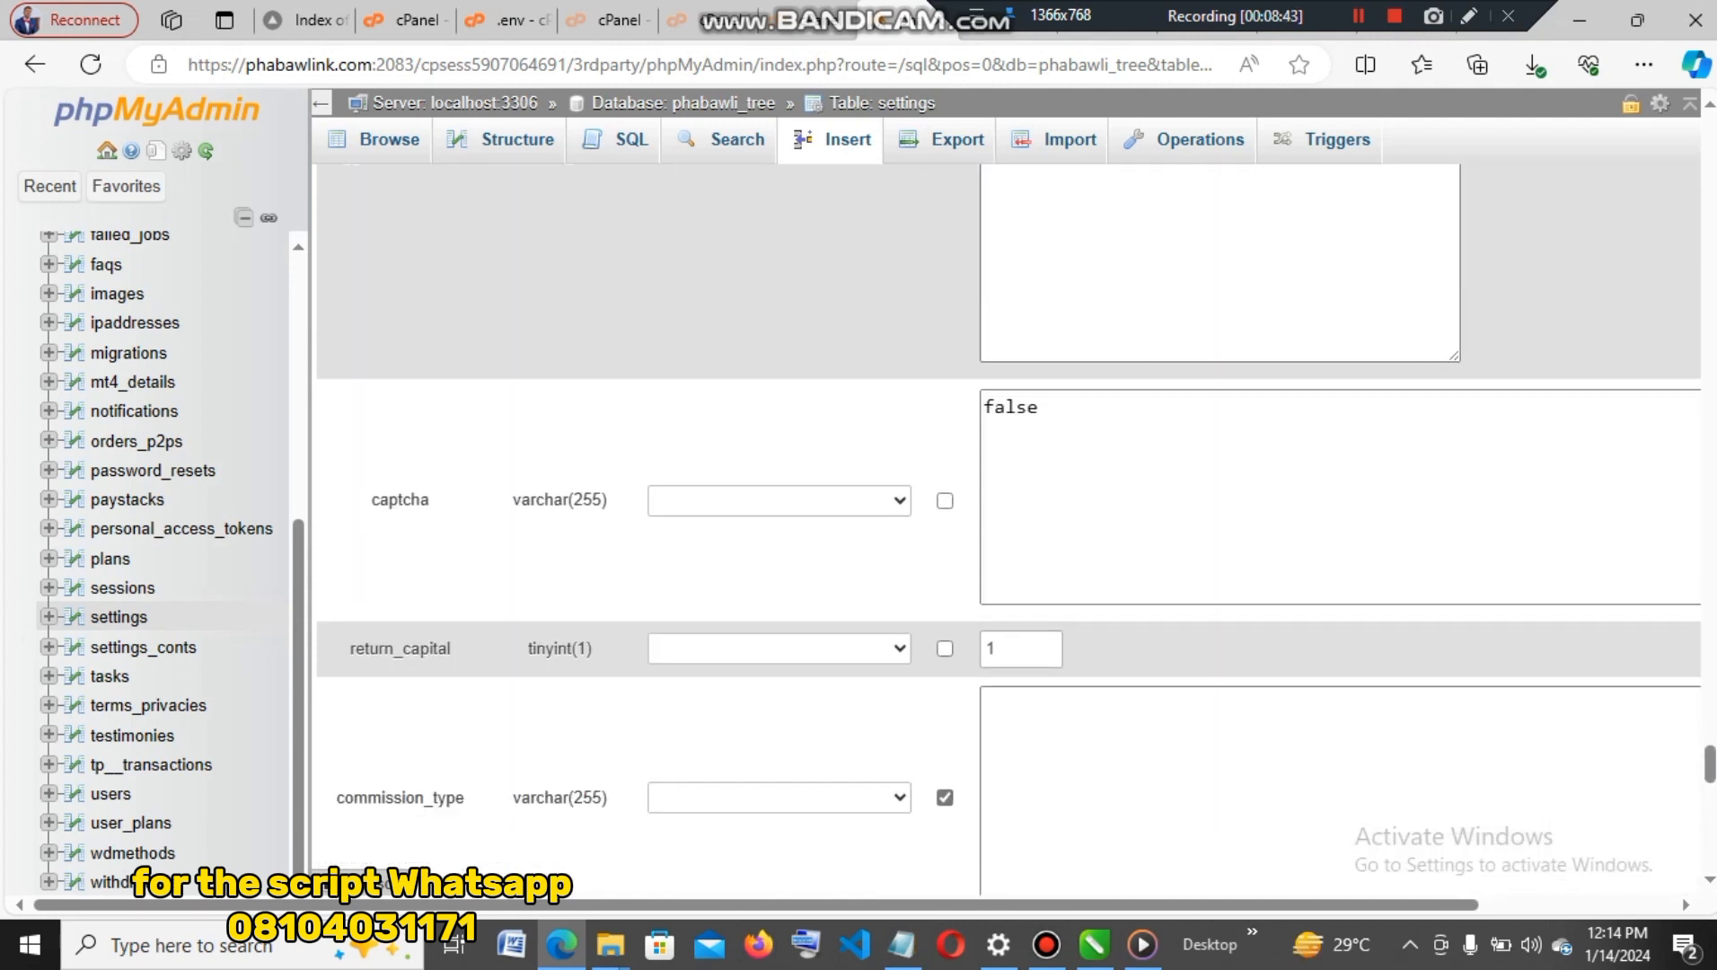
scroll(1009, 530, down, 14)
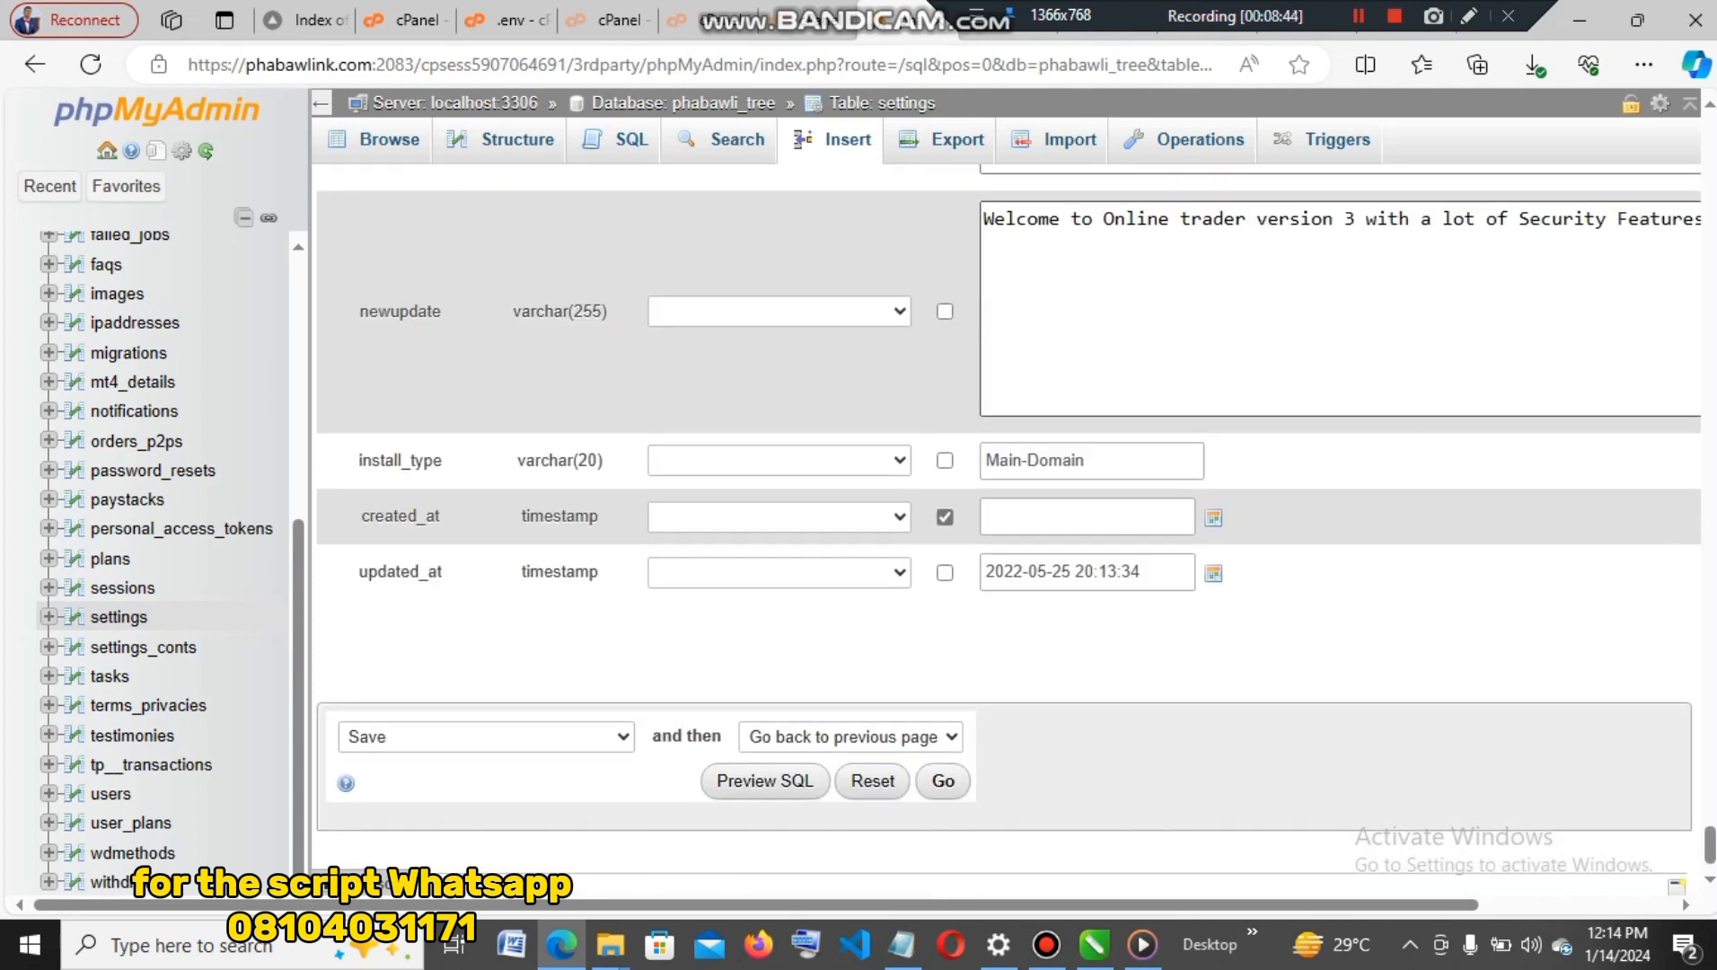
scroll(1009, 530, up, 2)
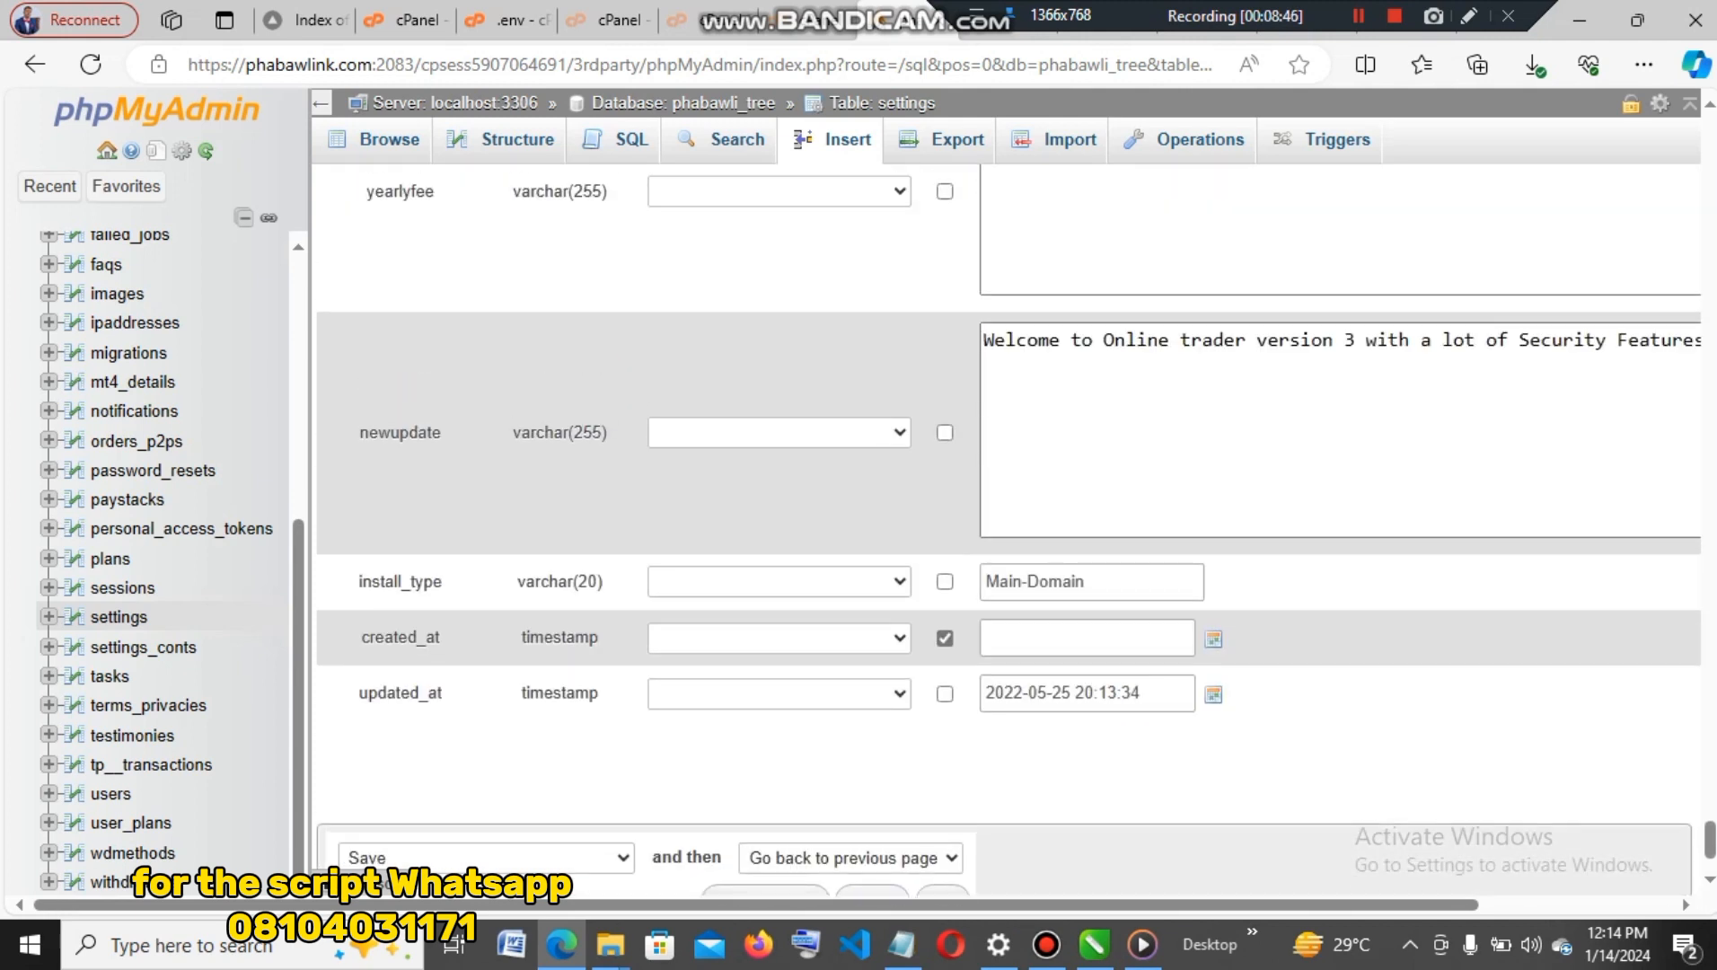
scroll(1009, 530, down, 2)
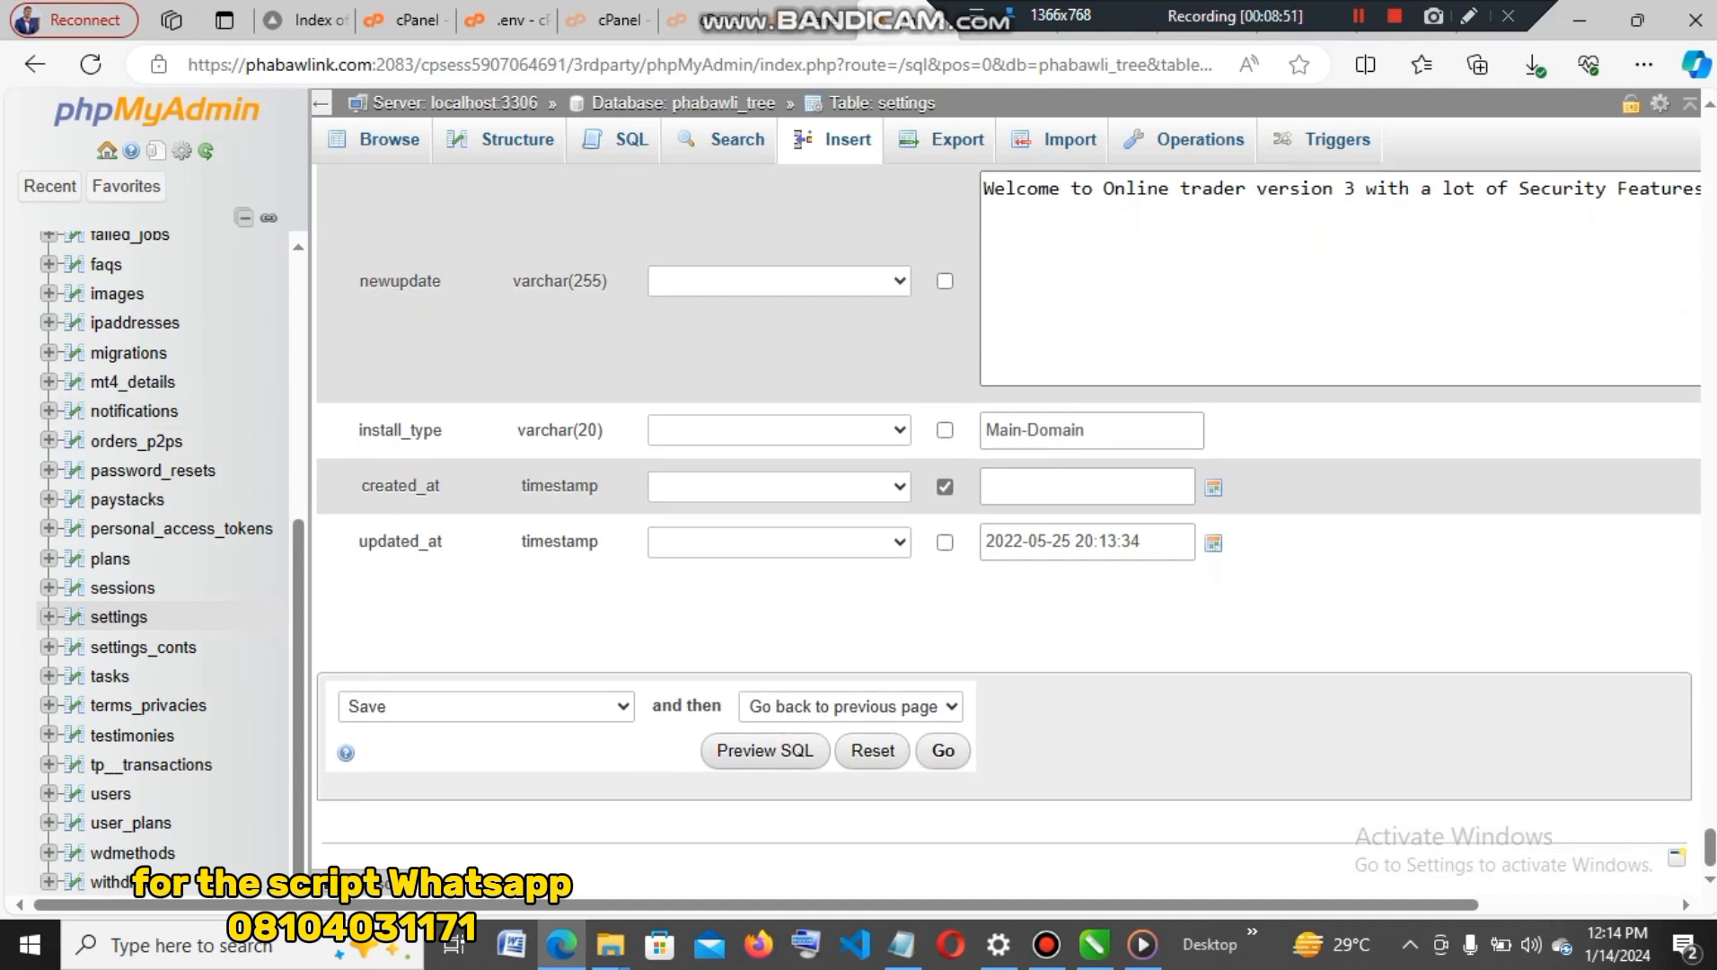
click(943, 751)
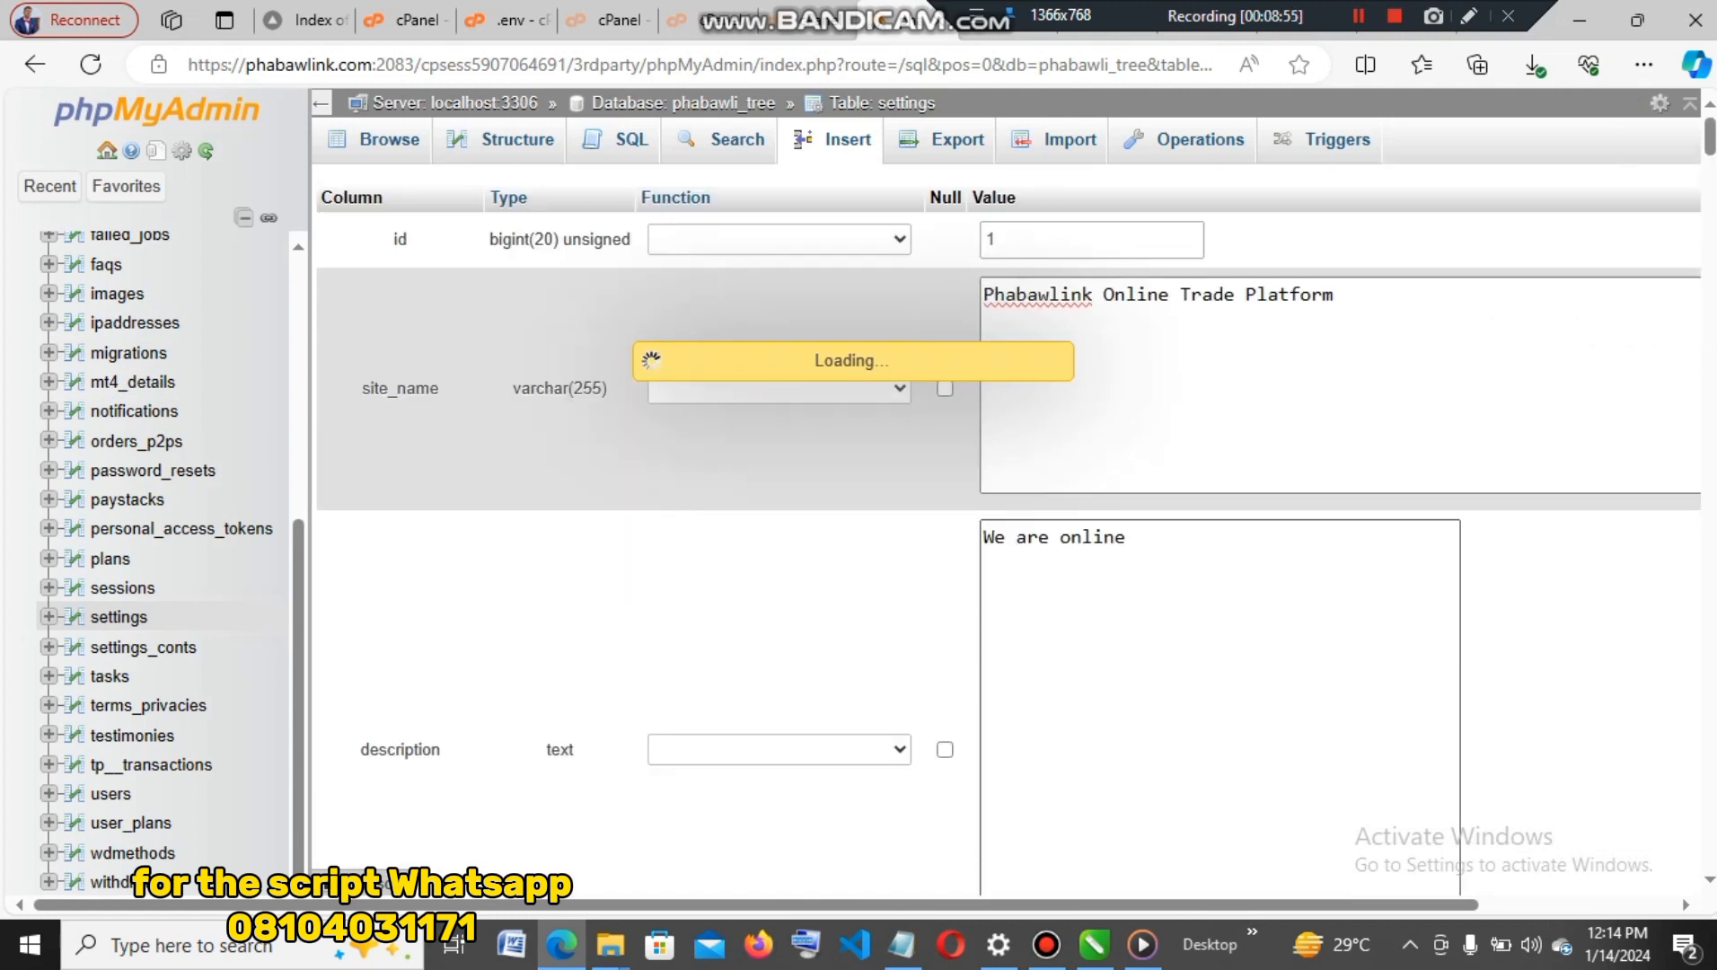